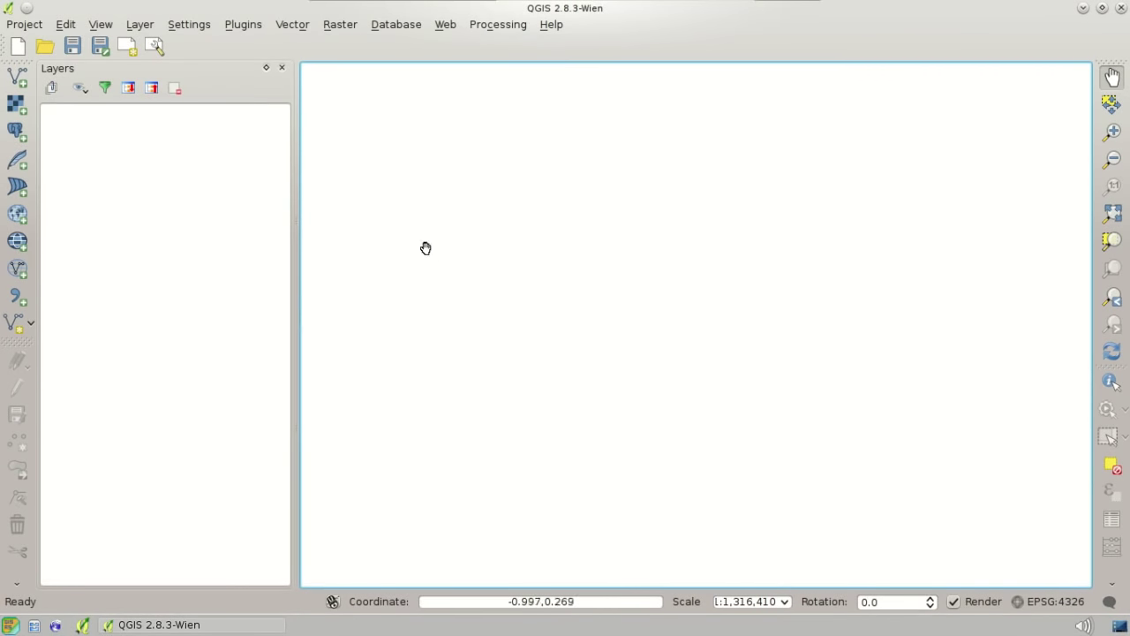
Step: Install the Semi-Automatic Classification Plugin and move its toolbar up beside the project toolbar
left_click(242, 32)
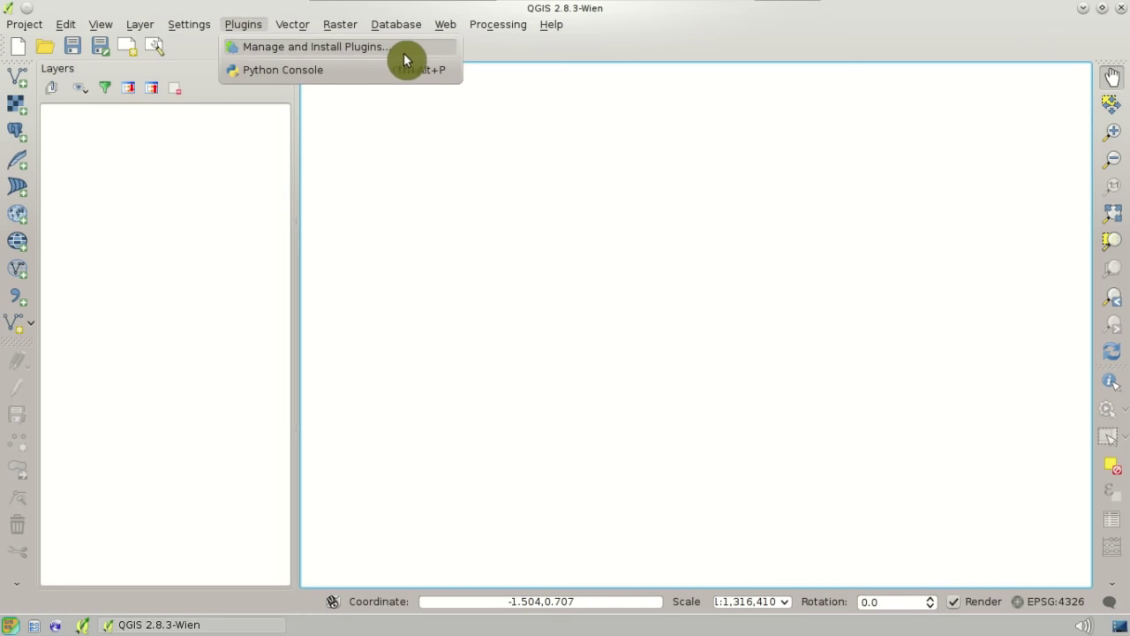
left_click(439, 53)
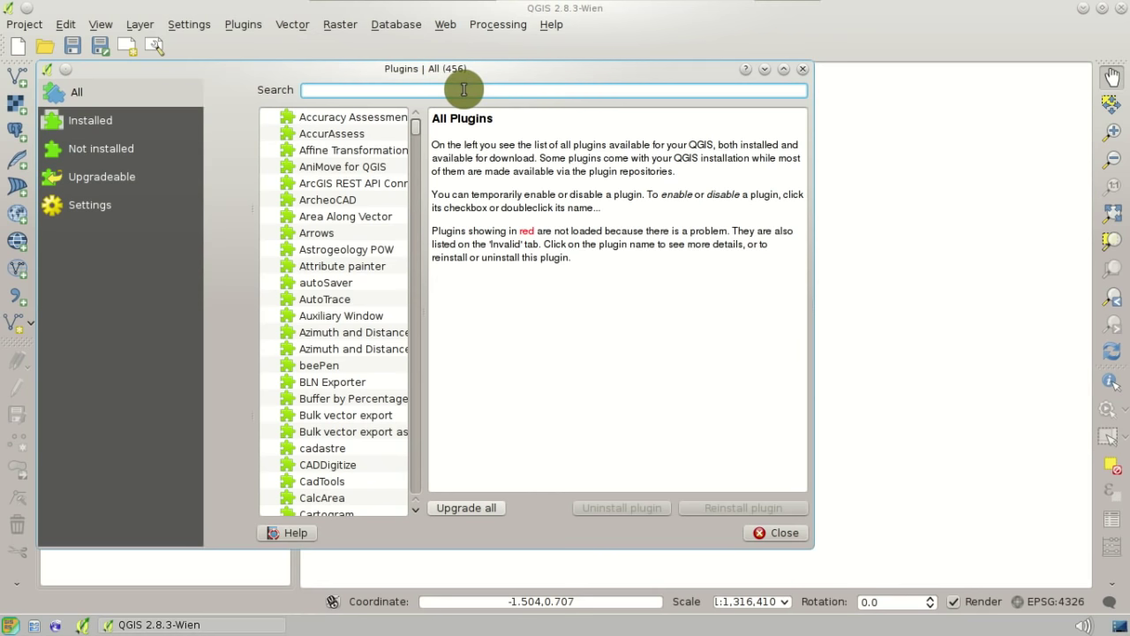
type("semi")
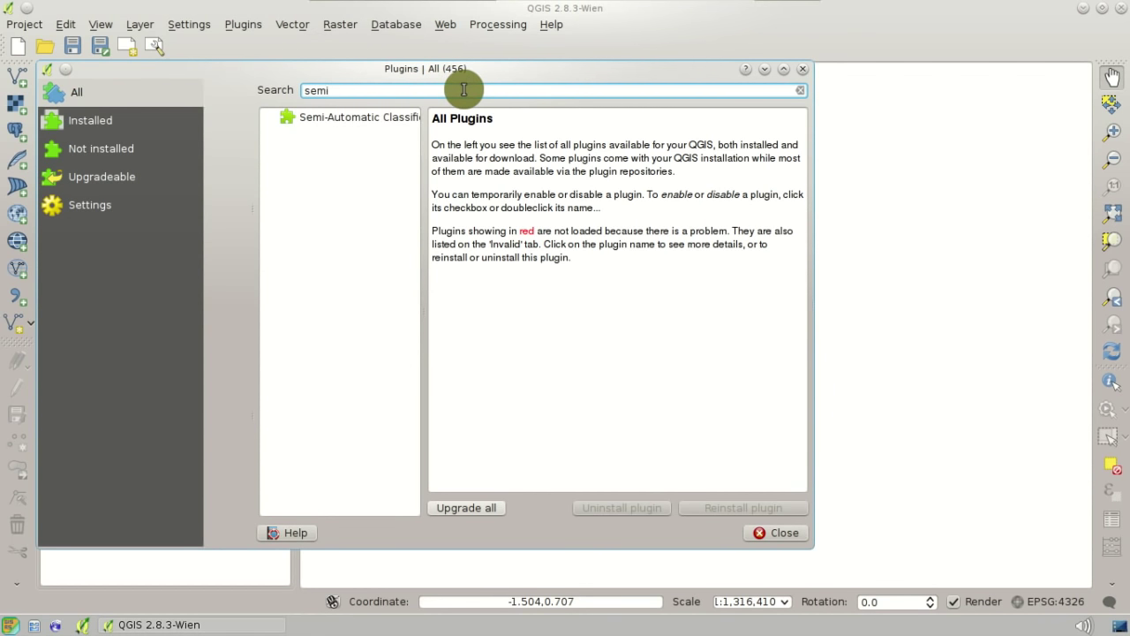
left_click(402, 120)
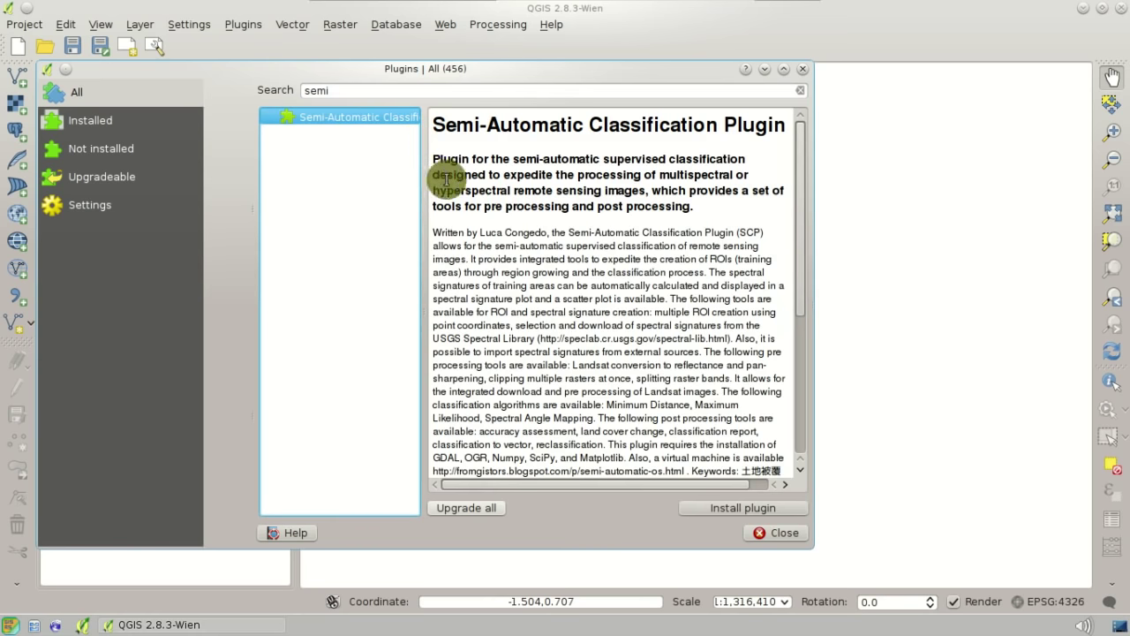
left_click_drag(789, 132, 434, 124)
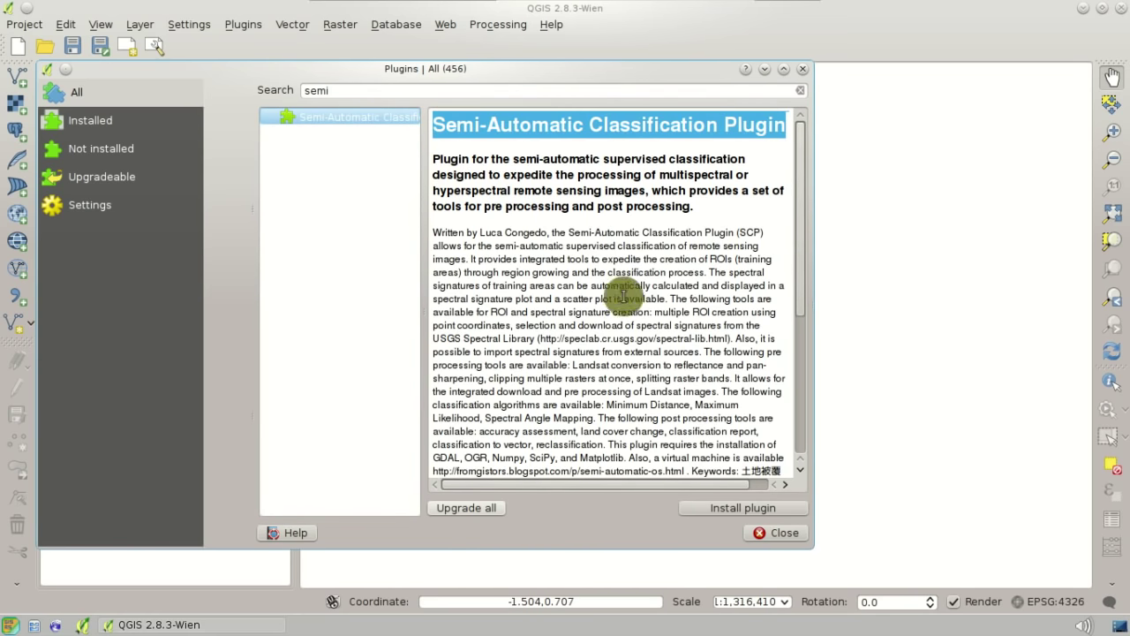
left_click(793, 510)
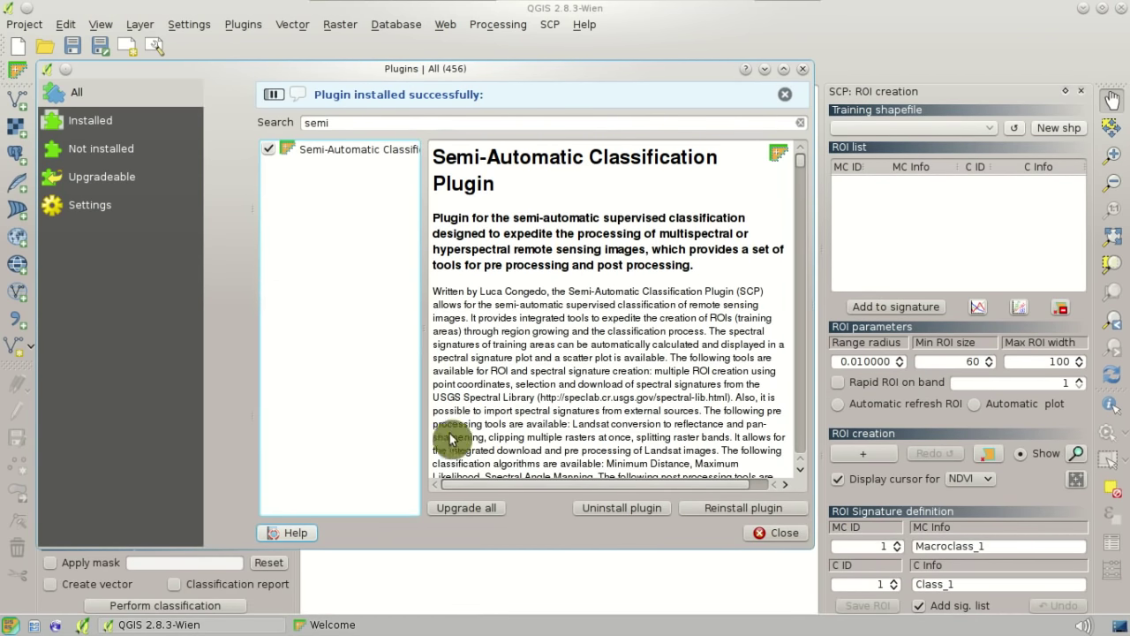
left_click(751, 534)
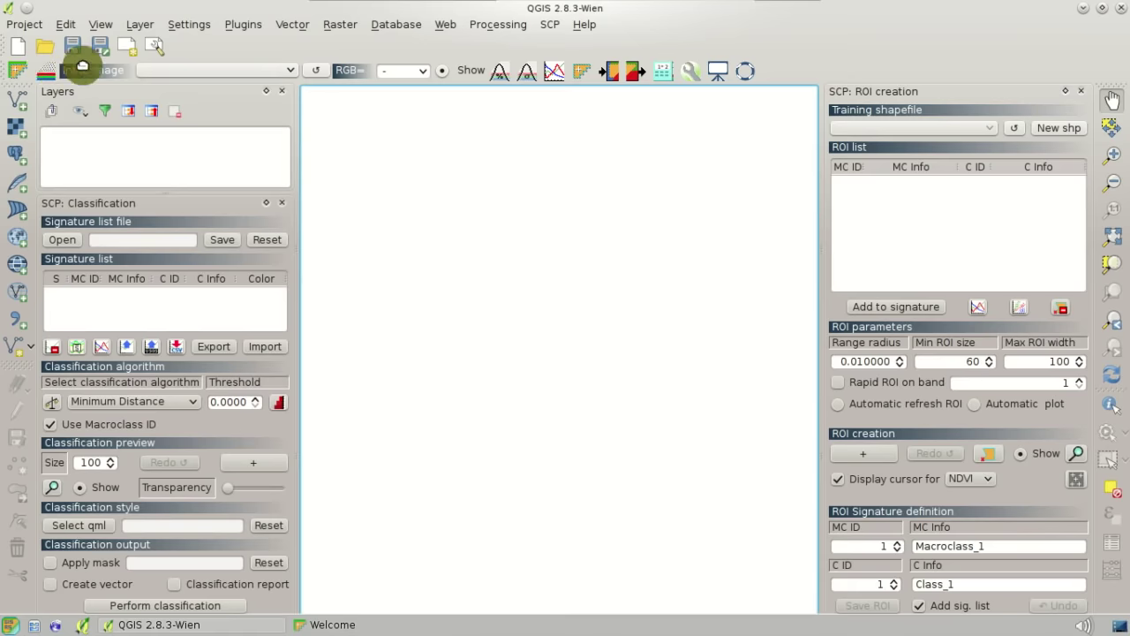
left_click_drag(82, 66, 164, 51)
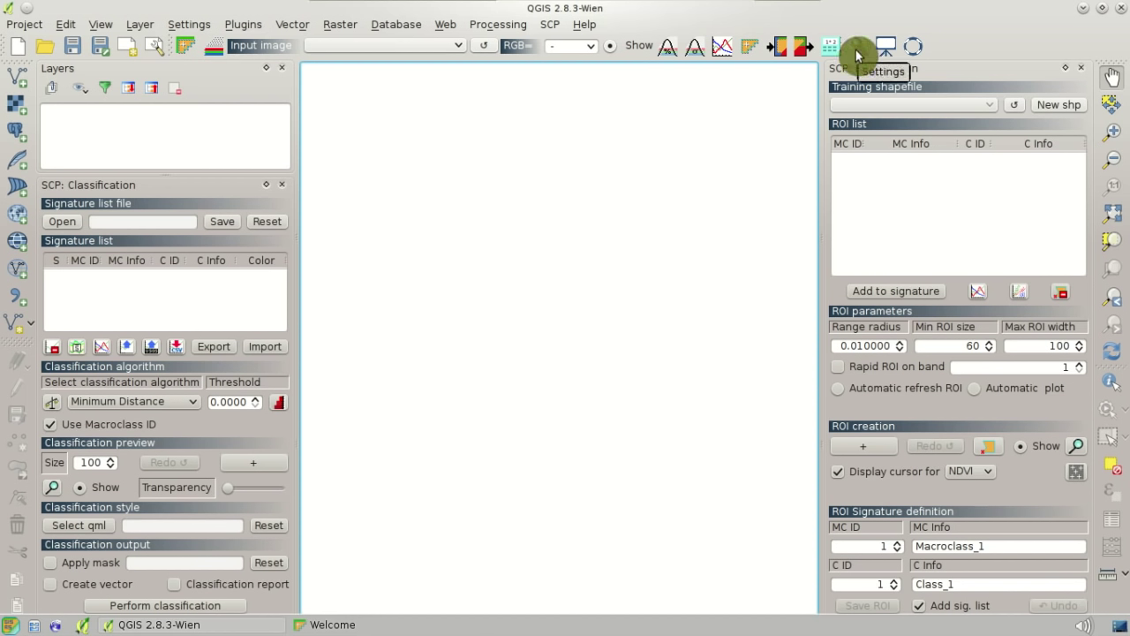
Step: Set the available RAM to 1024 MB in the Semi-Automatic Classification Plugin's processing settings
left_click(550, 25)
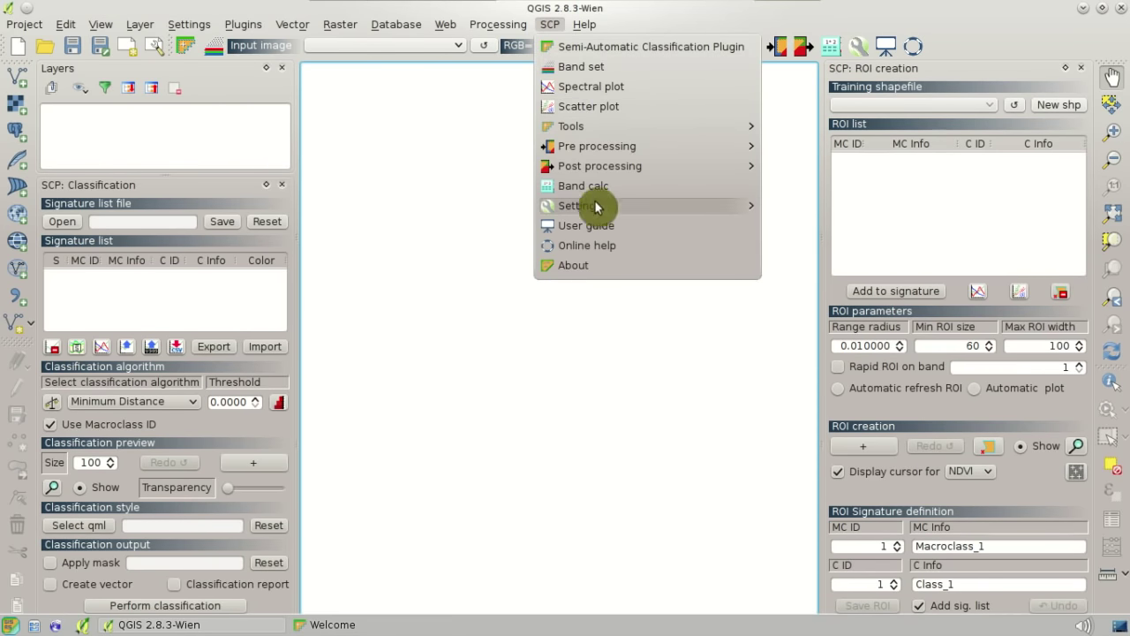
mouse_move(597, 211)
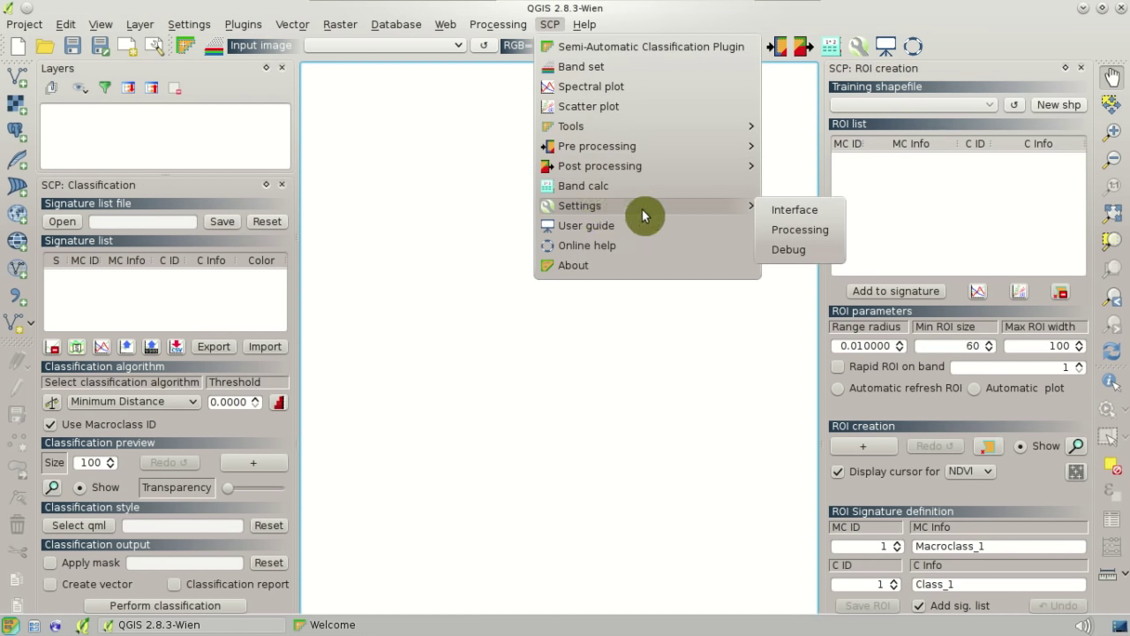
left_click(828, 236)
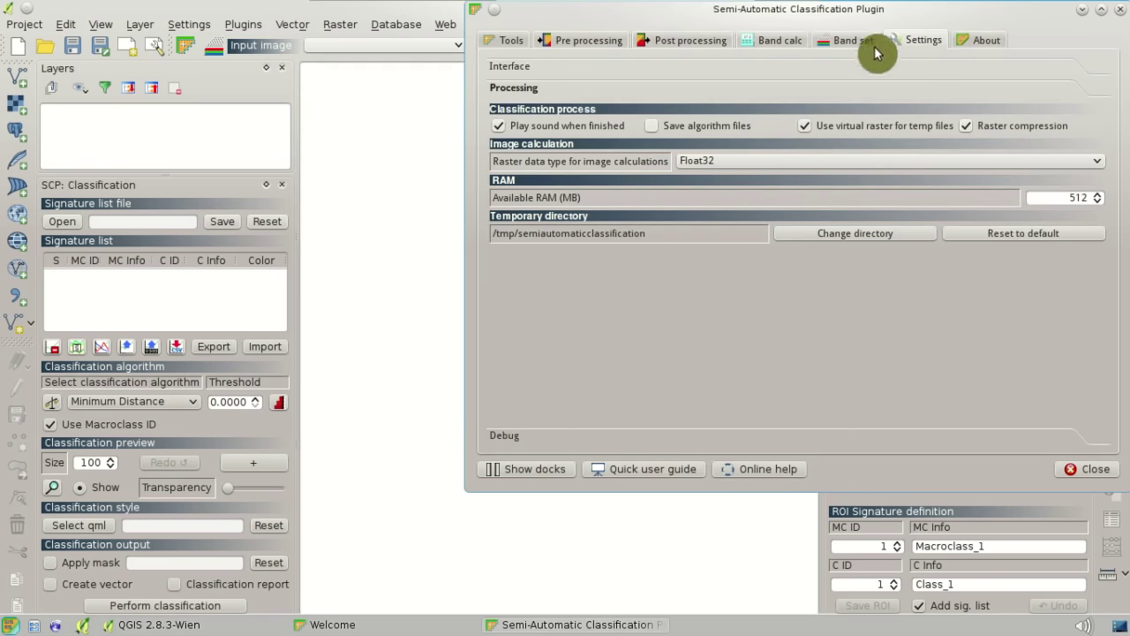
left_click_drag(878, 20, 639, 126)
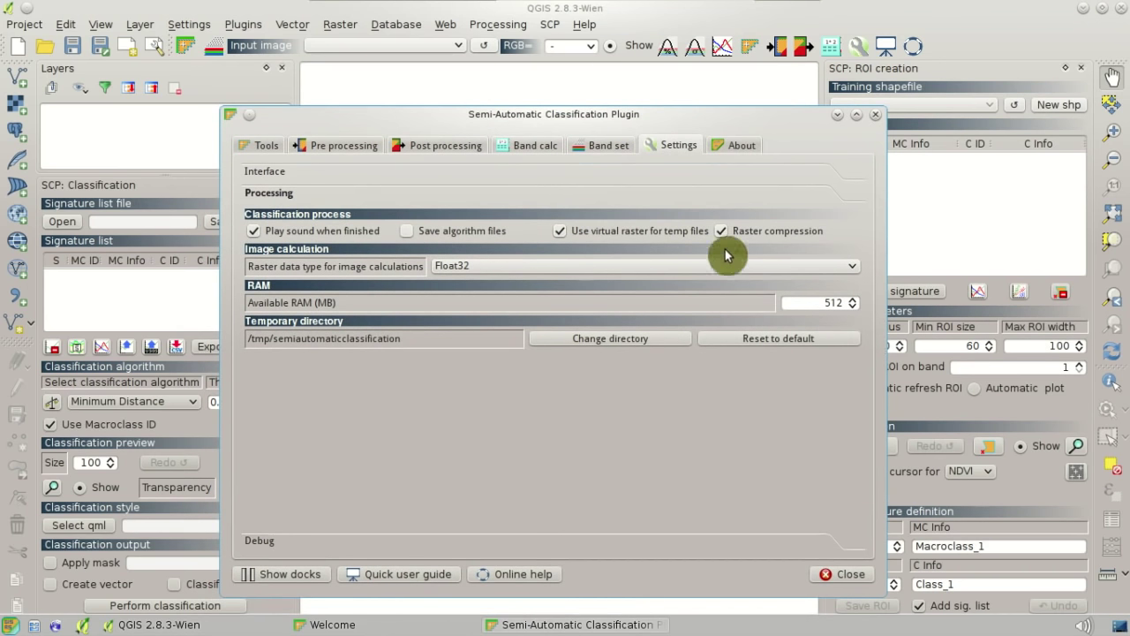
double_click(821, 301)
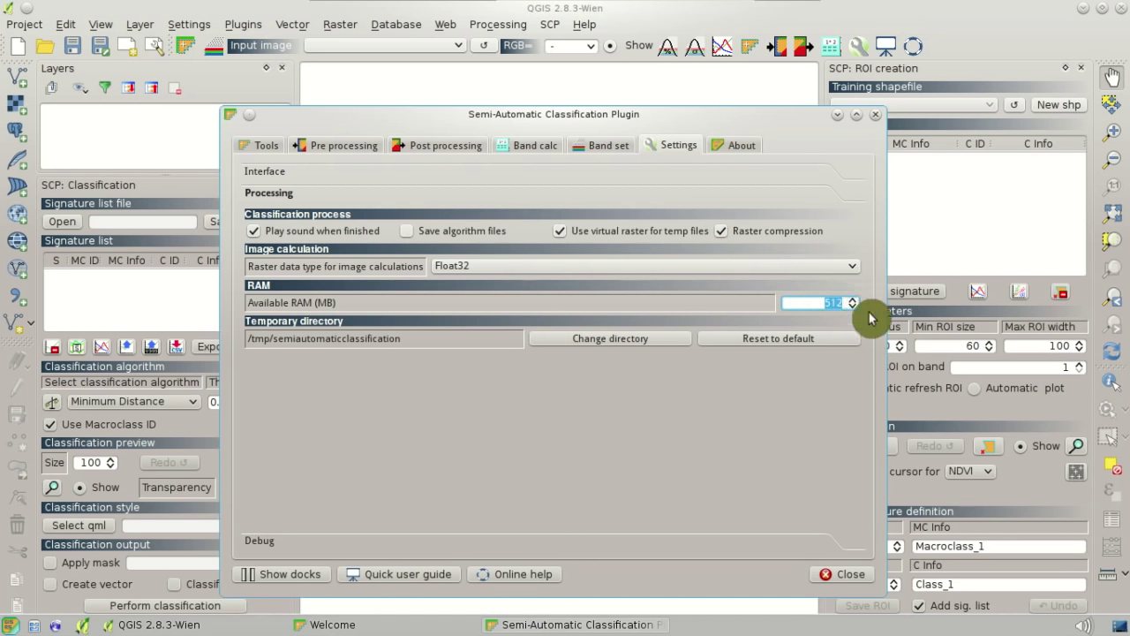
type("1")
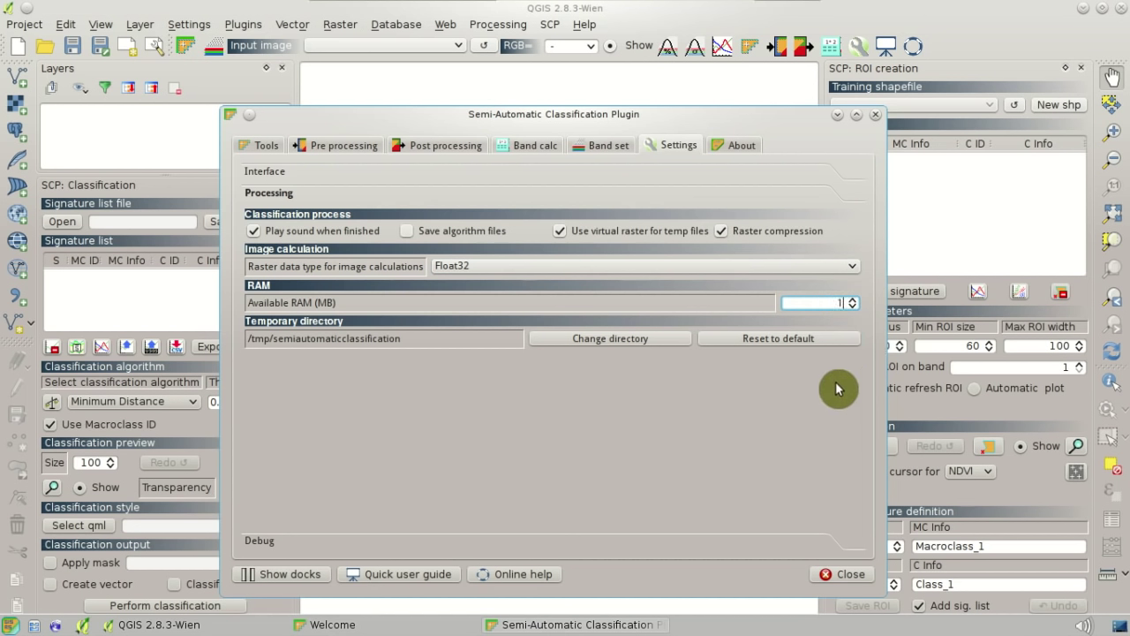
type("024")
left_click(841, 575)
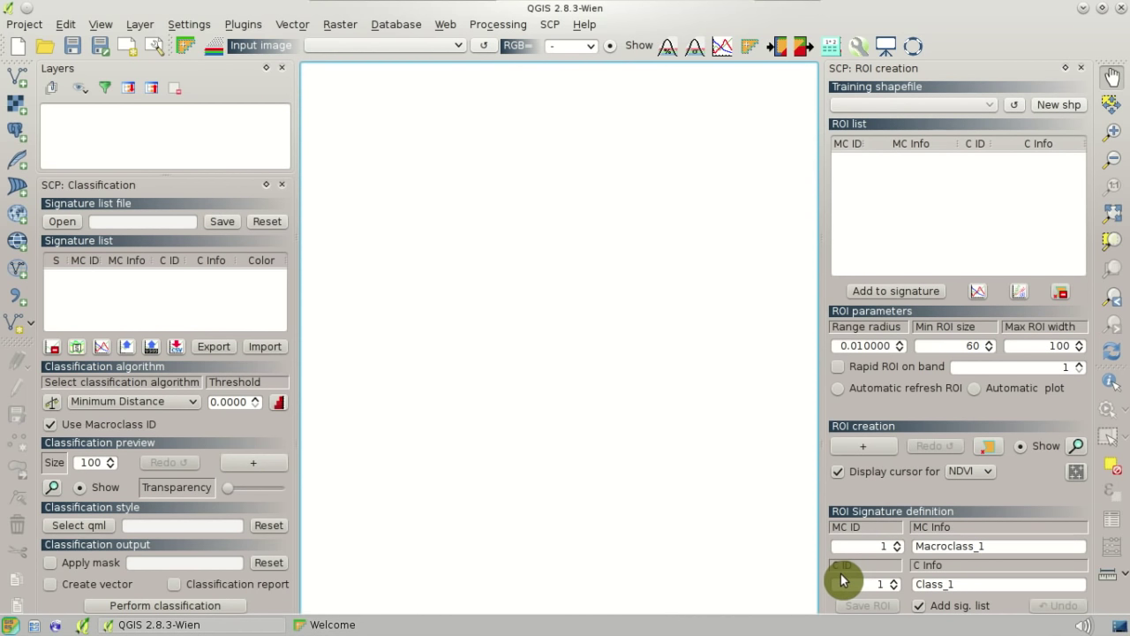
Step: Stack the SCP Classification panel with the Layers panel so that they share one tabbed dock
left_click_drag(174, 187, 196, 219)
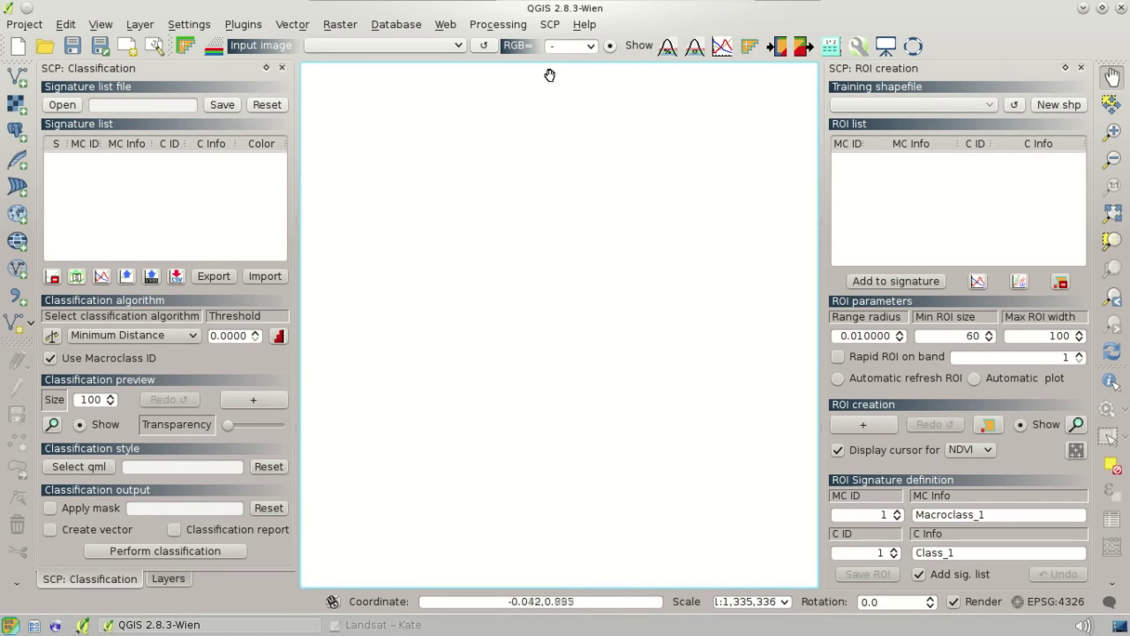
Step: Create a LandsatDB folder on the Desktop and set it as the Landsat database directory for the plugin's Landsat download tool
left_click(550, 28)
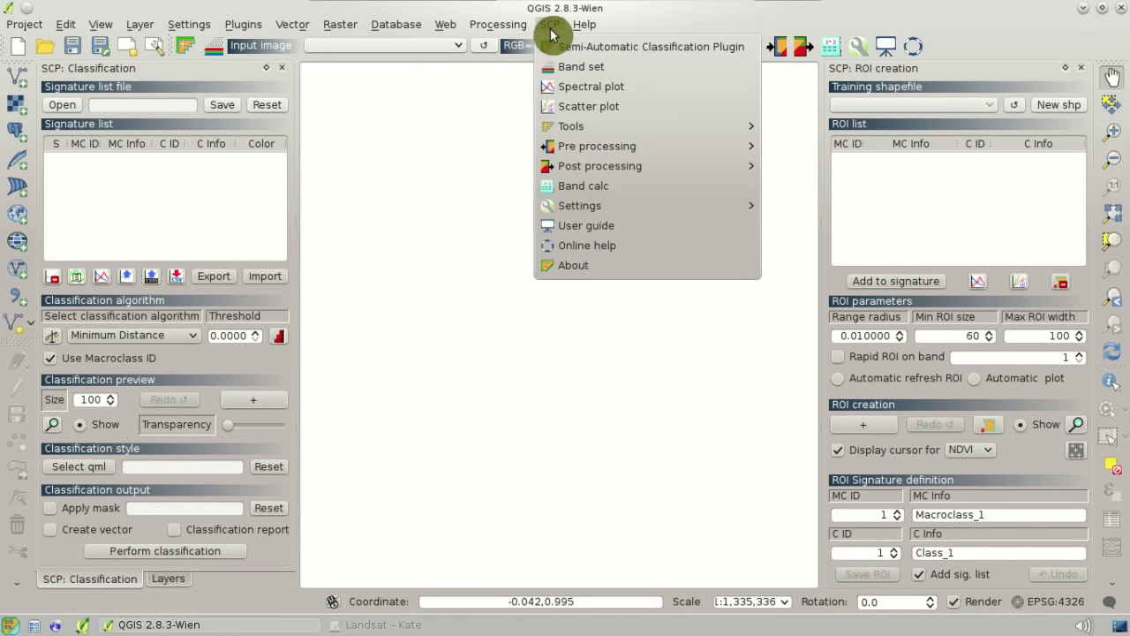
mouse_move(636, 133)
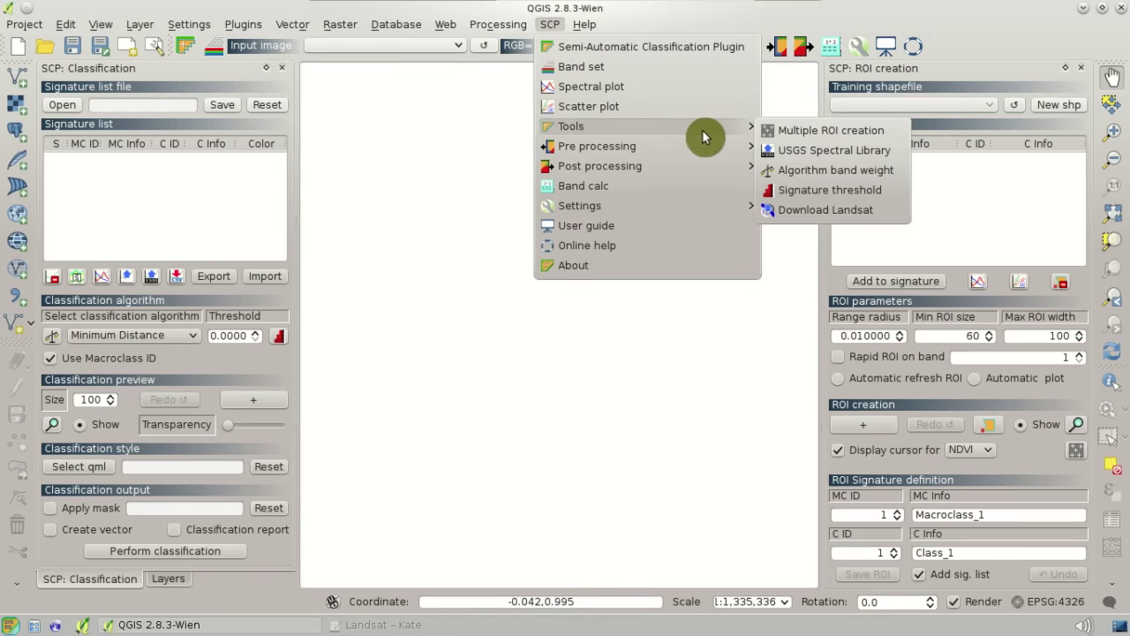
left_click(892, 212)
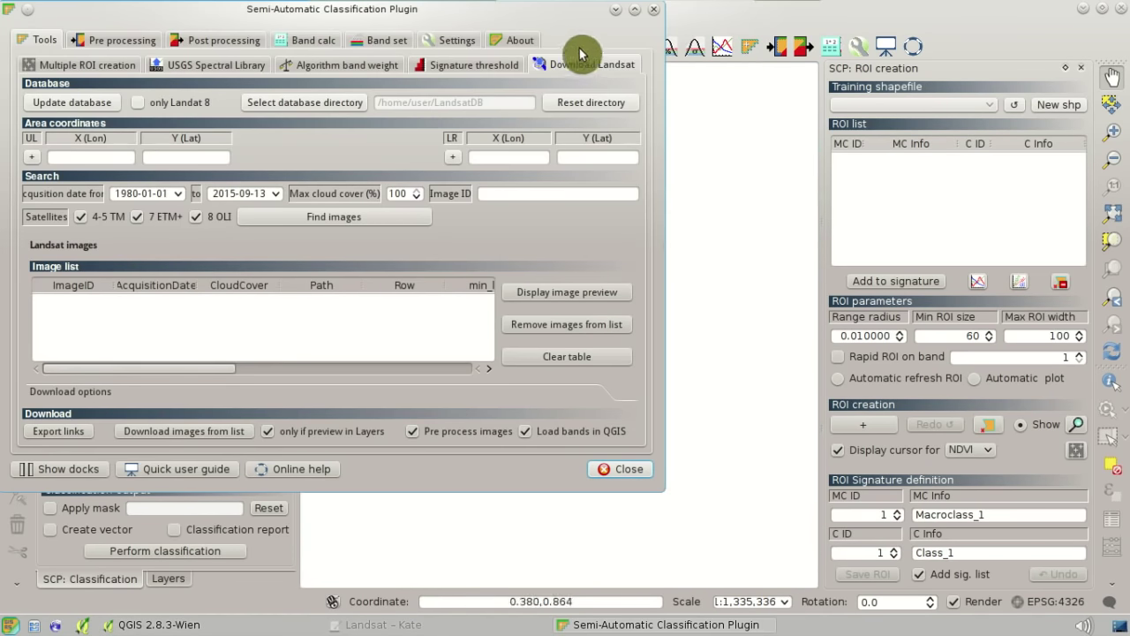
left_click_drag(538, 30, 751, 103)
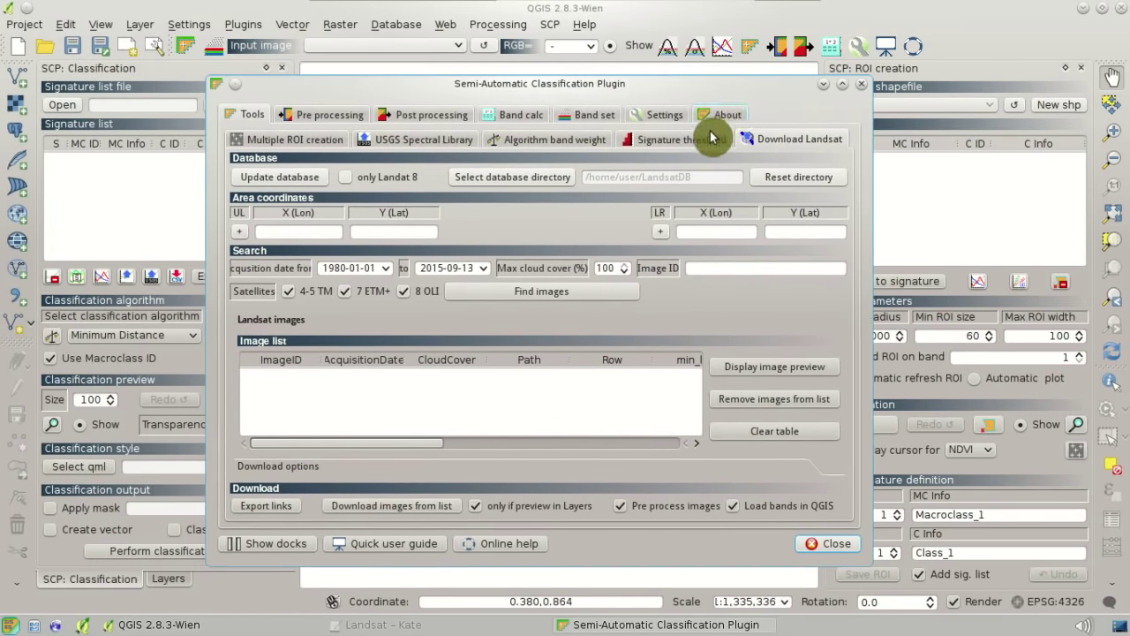
left_click(525, 177)
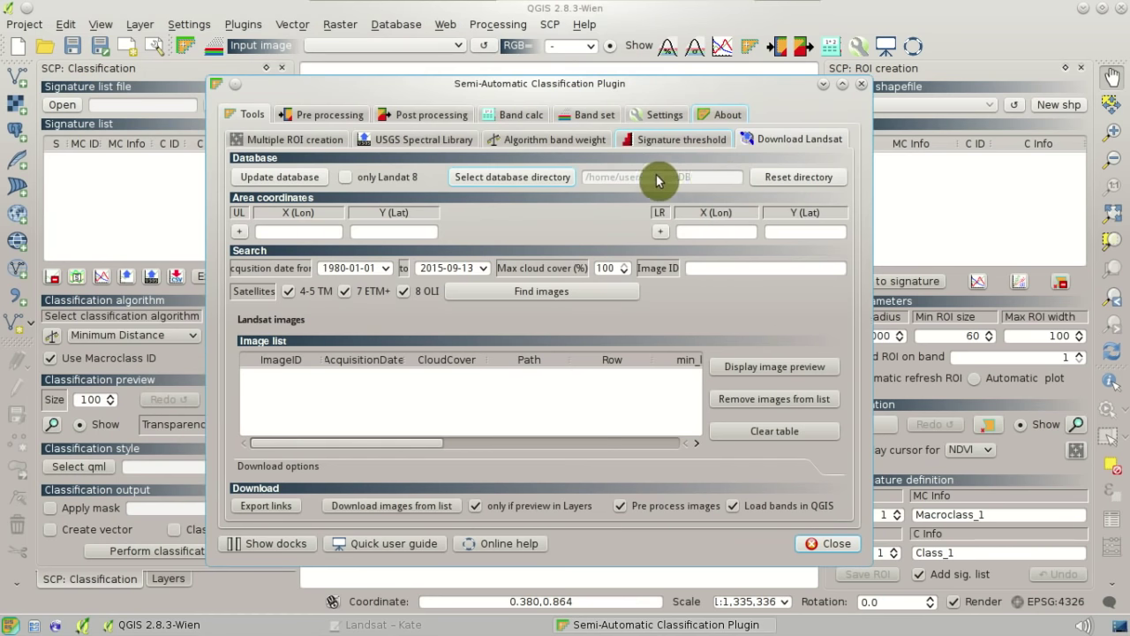
left_click(567, 186)
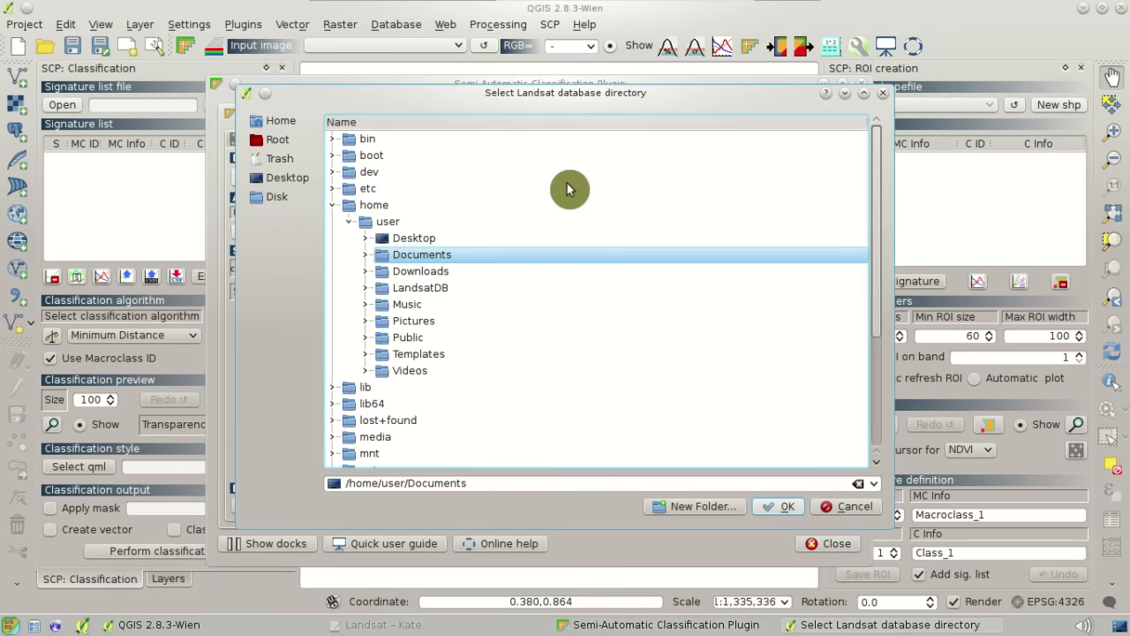
left_click(406, 238)
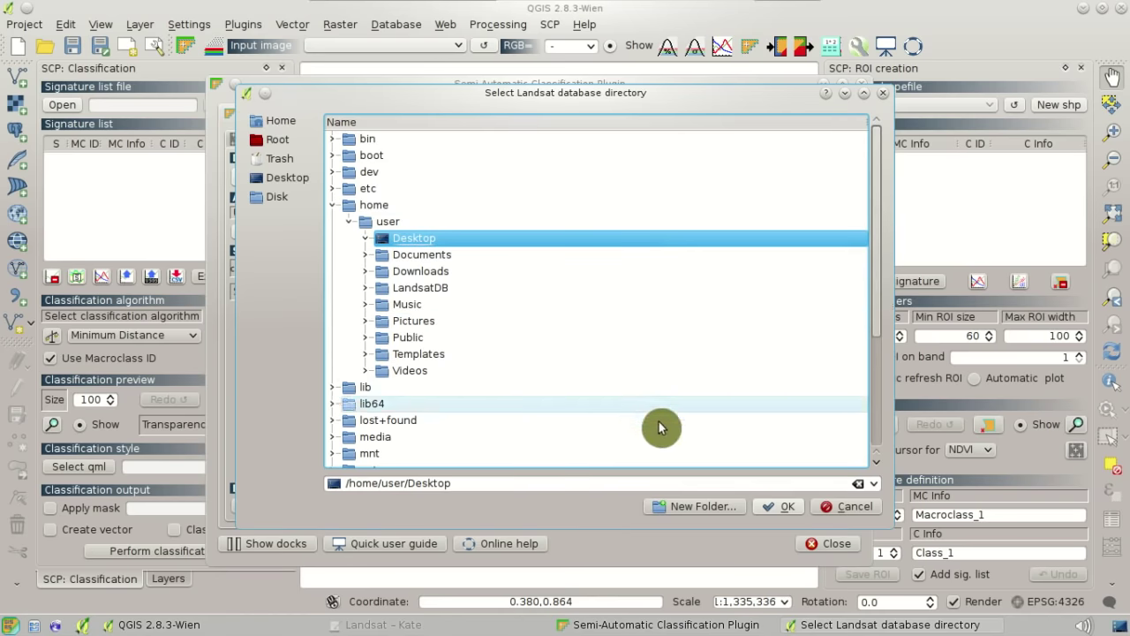
left_click(735, 513)
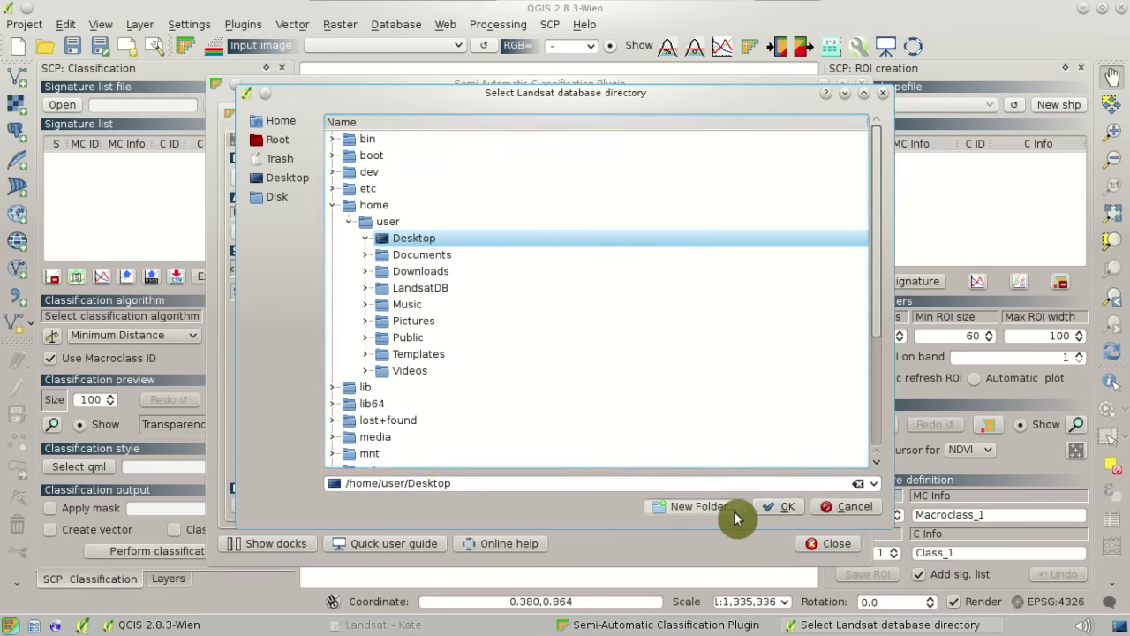
type("LandsatDB")
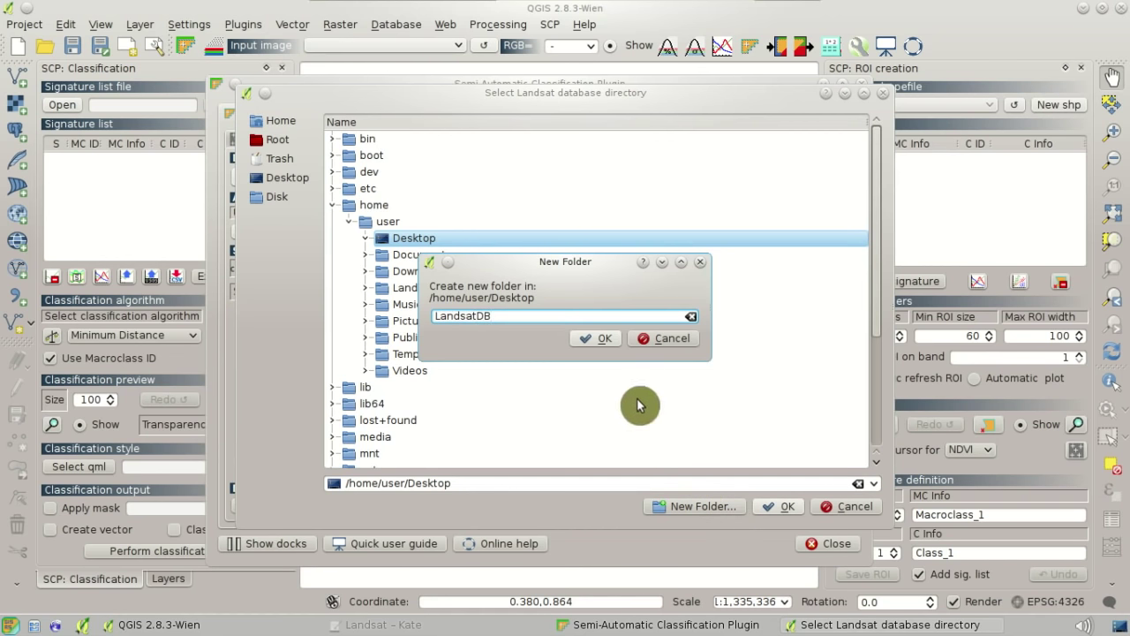
left_click(609, 343)
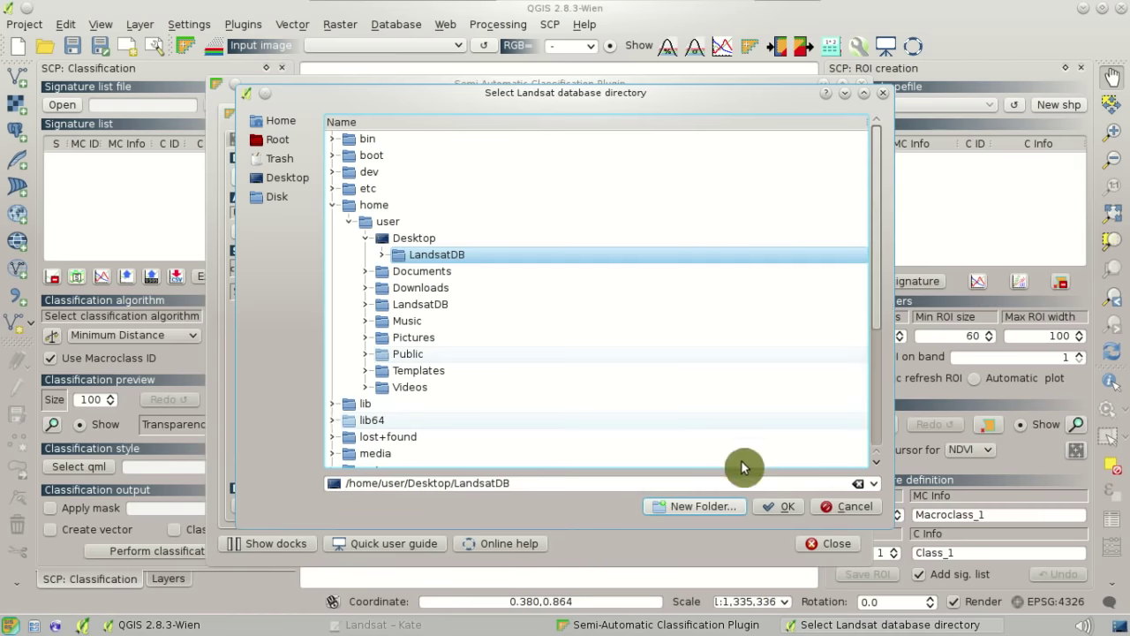
left_click(783, 517)
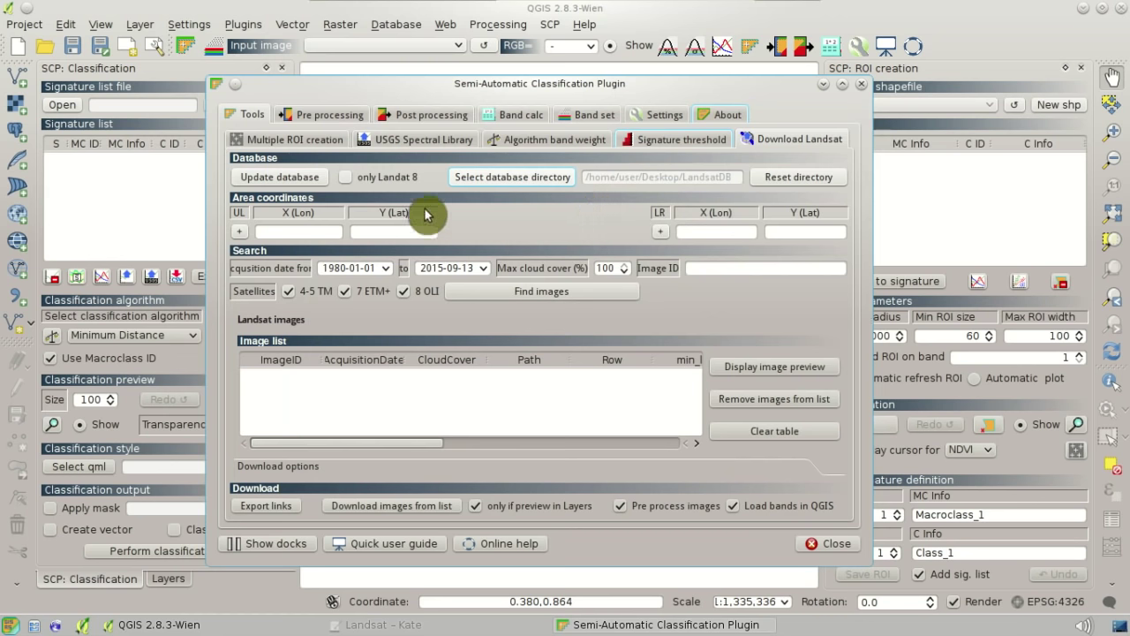
Step: Update the Landsat image database by downloading it for all satellites
left_click(314, 178)
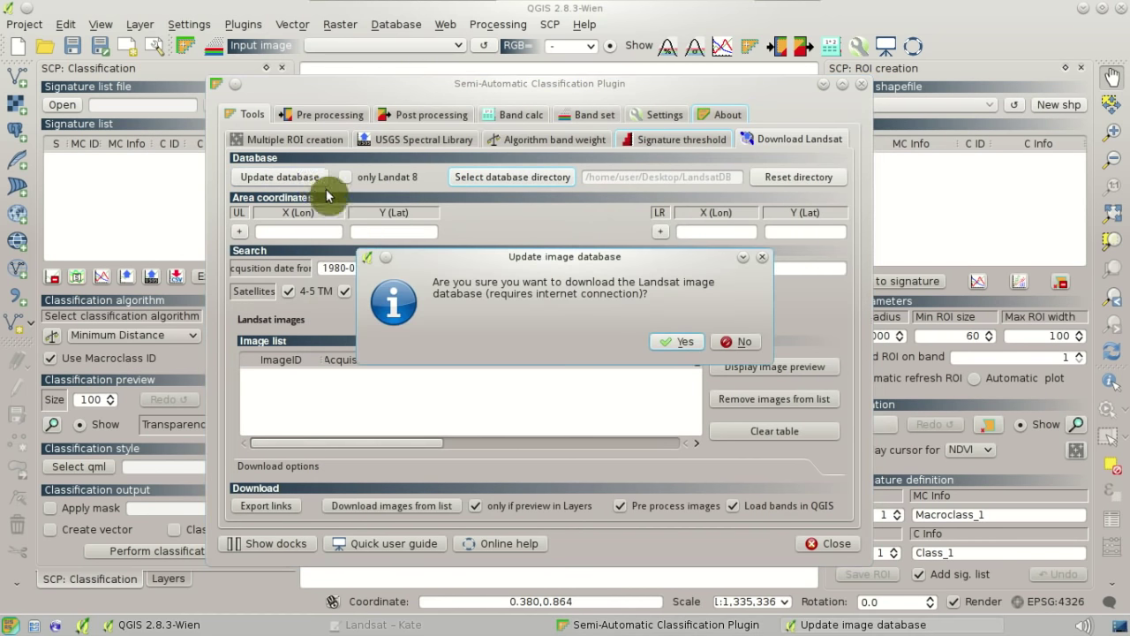
left_click(694, 350)
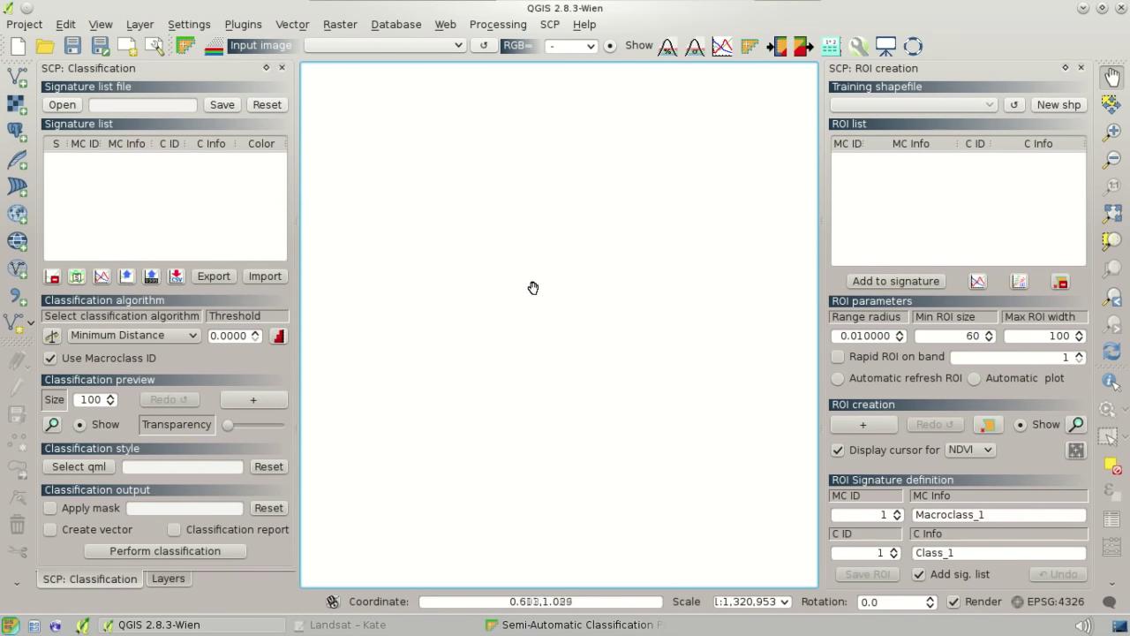
Step: Add the OpenStreetMap base map as a layer with the OpenLayers plugin
left_click(447, 32)
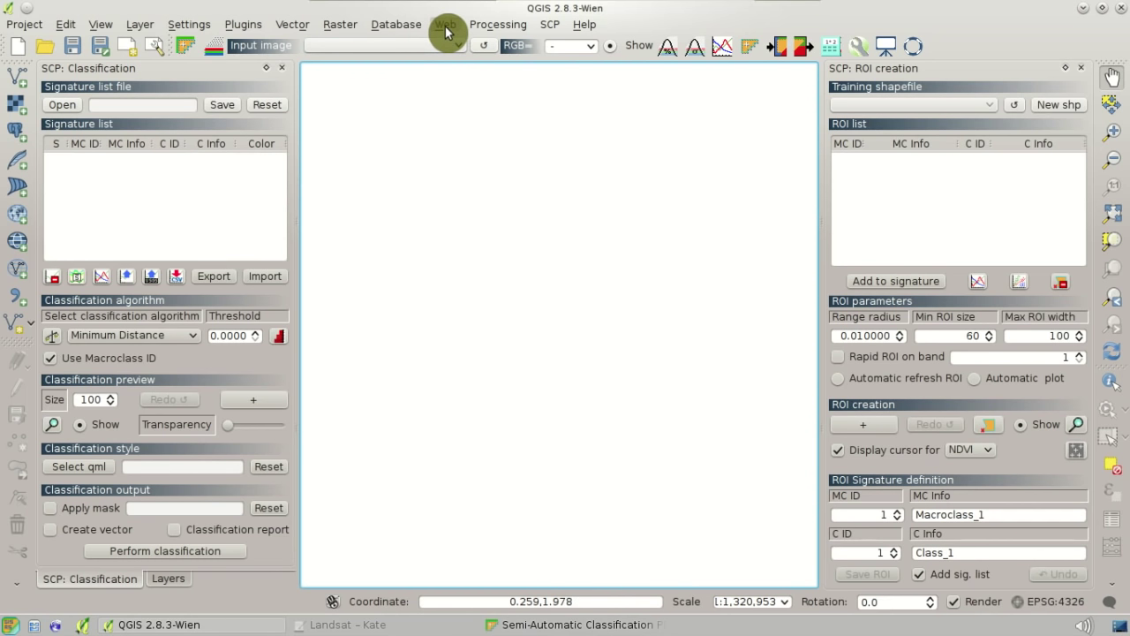
mouse_move(457, 68)
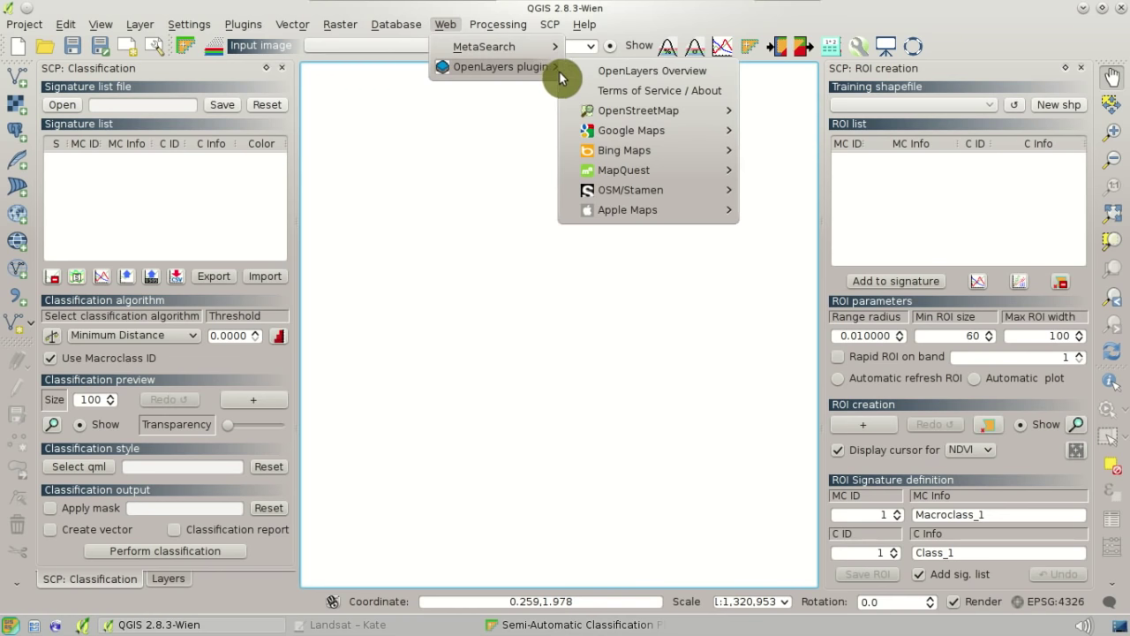
mouse_move(619, 110)
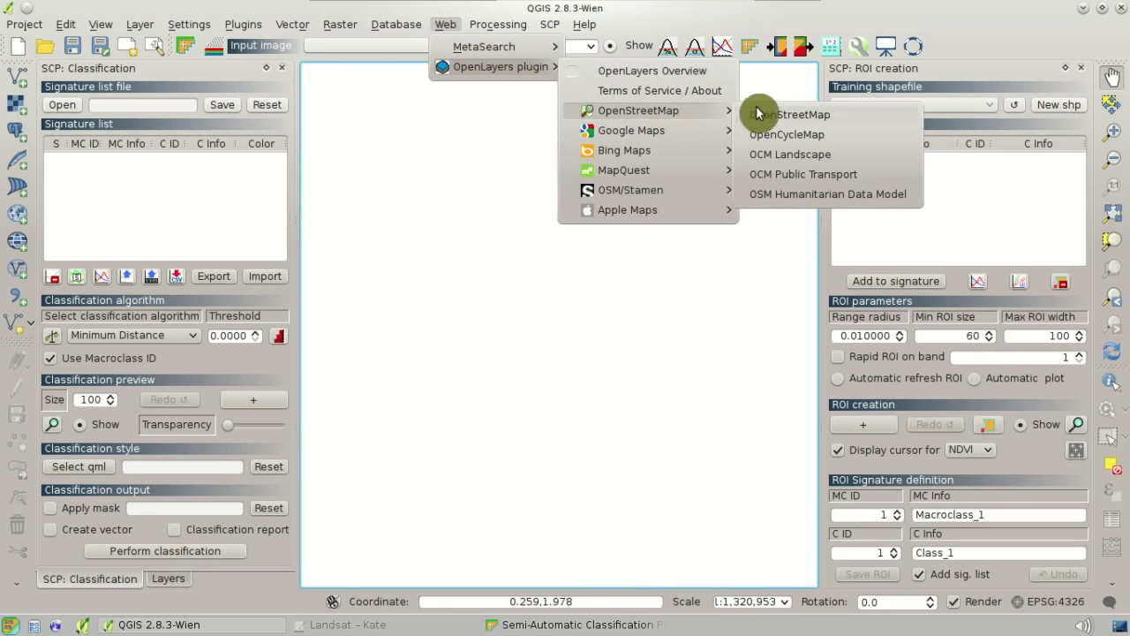
left_click(863, 112)
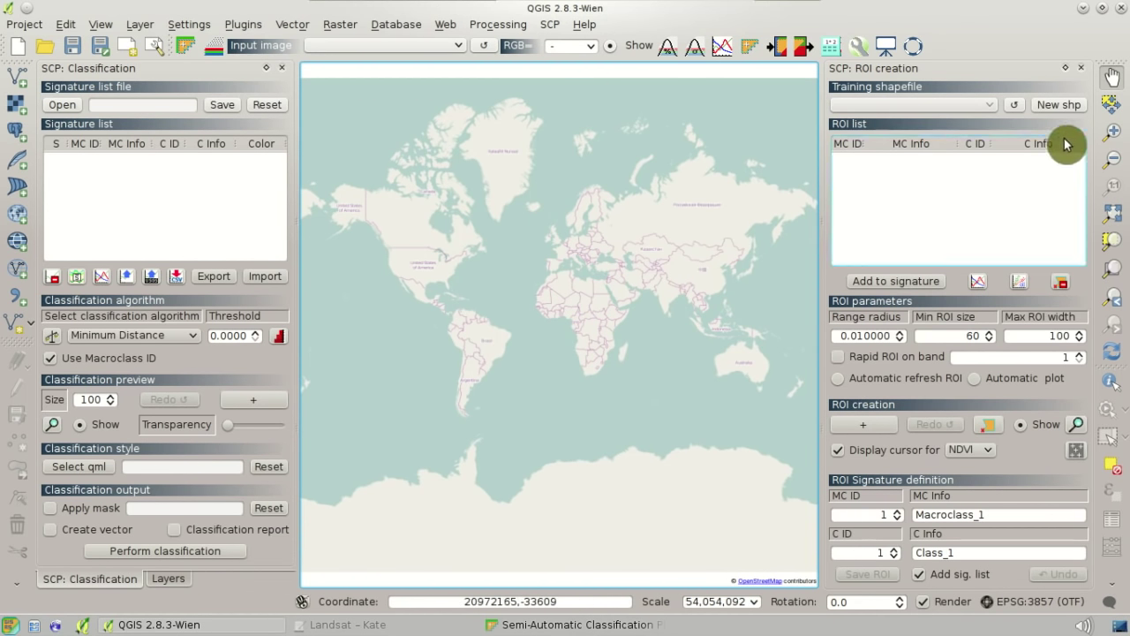
Step: Place the upper-left corner of the Landsat search area off Costa Rica's northwest coast, at about X -86.18, Y 11.14
left_click(1111, 132)
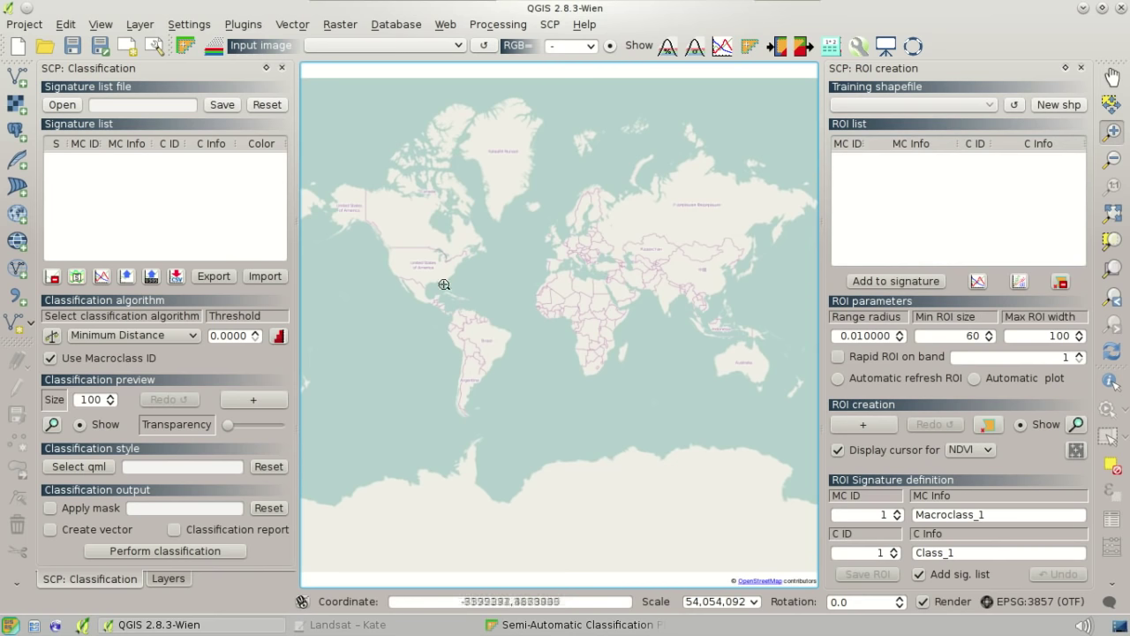
left_click_drag(412, 288, 466, 327)
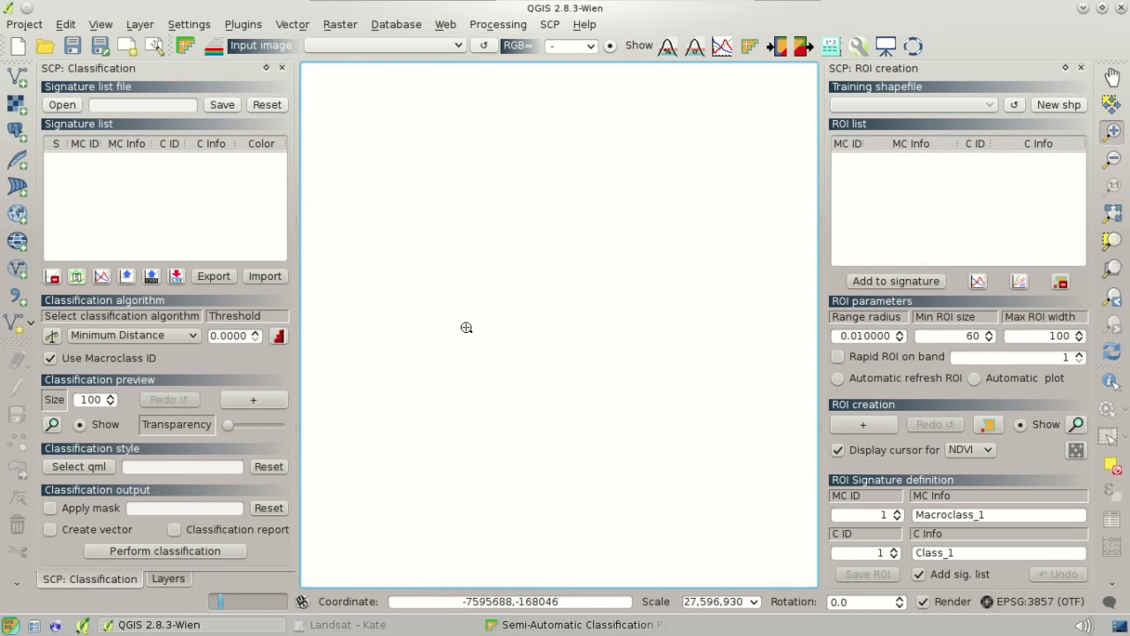
left_click_drag(481, 234, 658, 363)
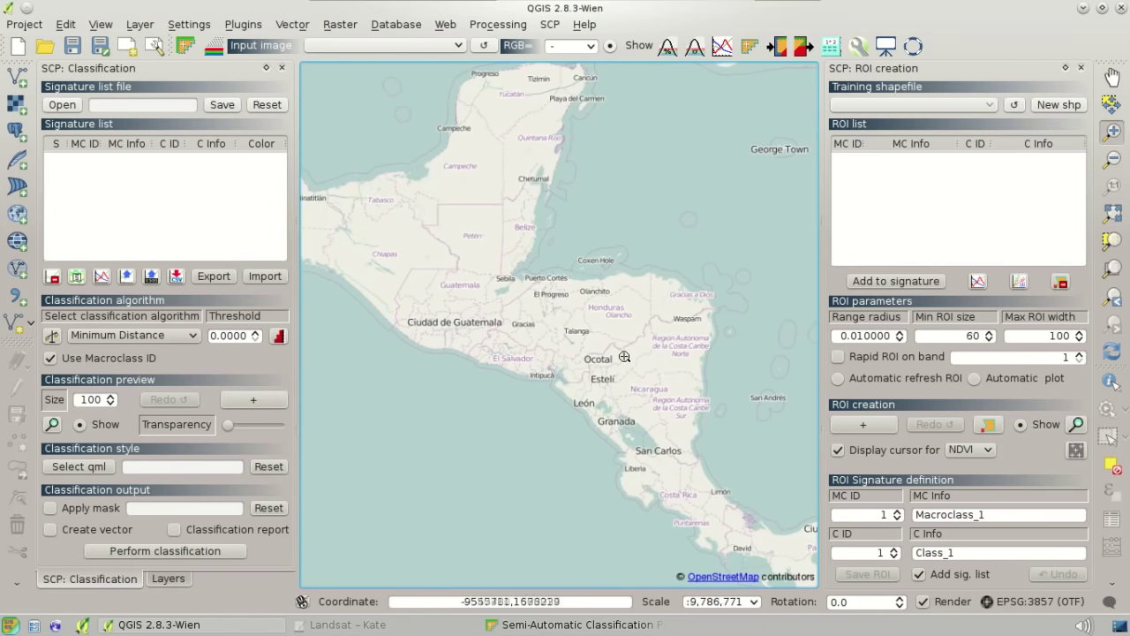
left_click_drag(595, 410, 775, 574)
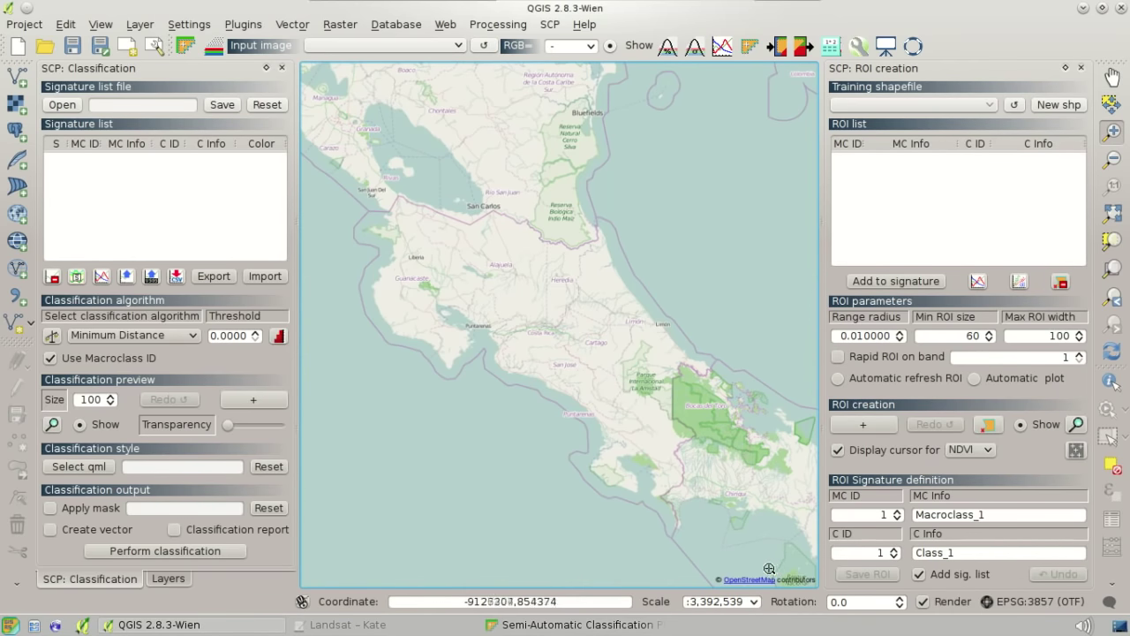
left_click(626, 628)
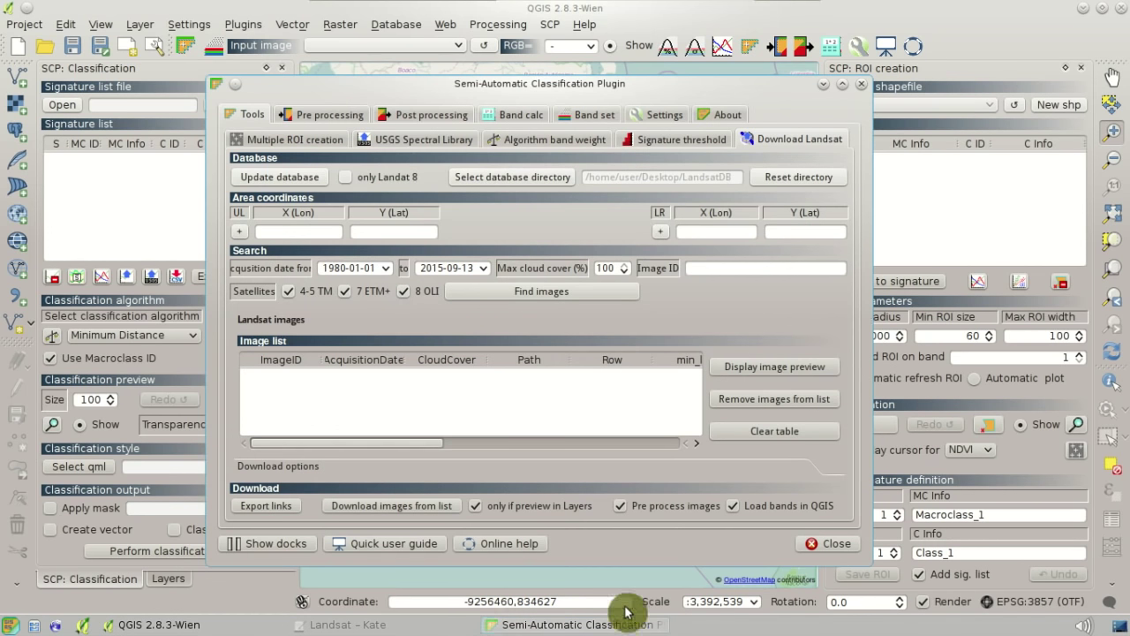
left_click(241, 240)
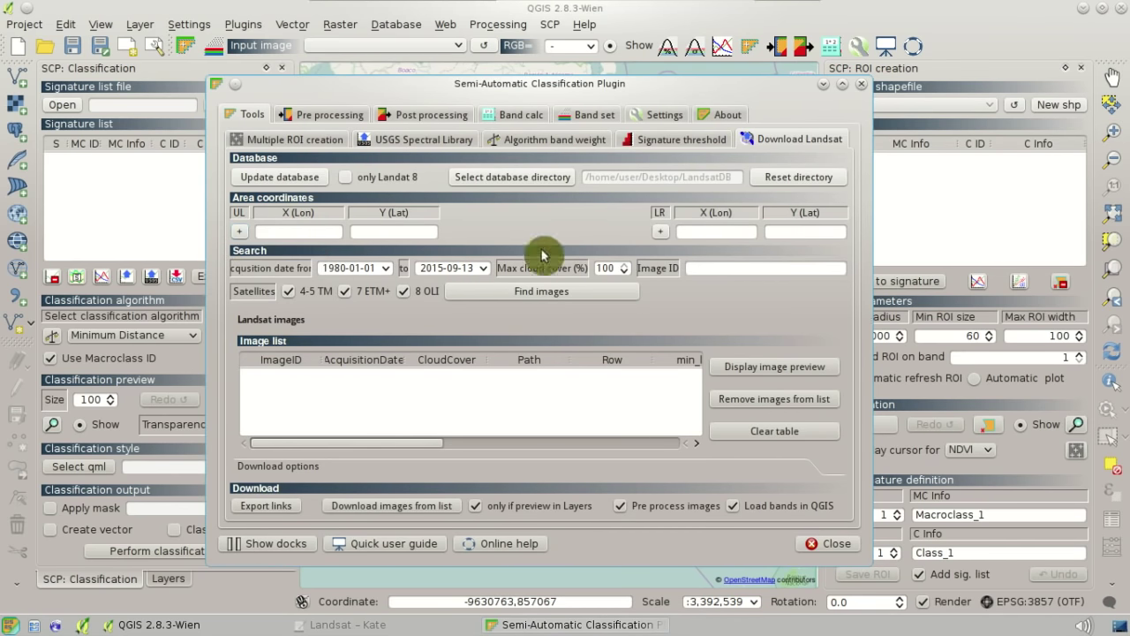
left_click(1025, 55)
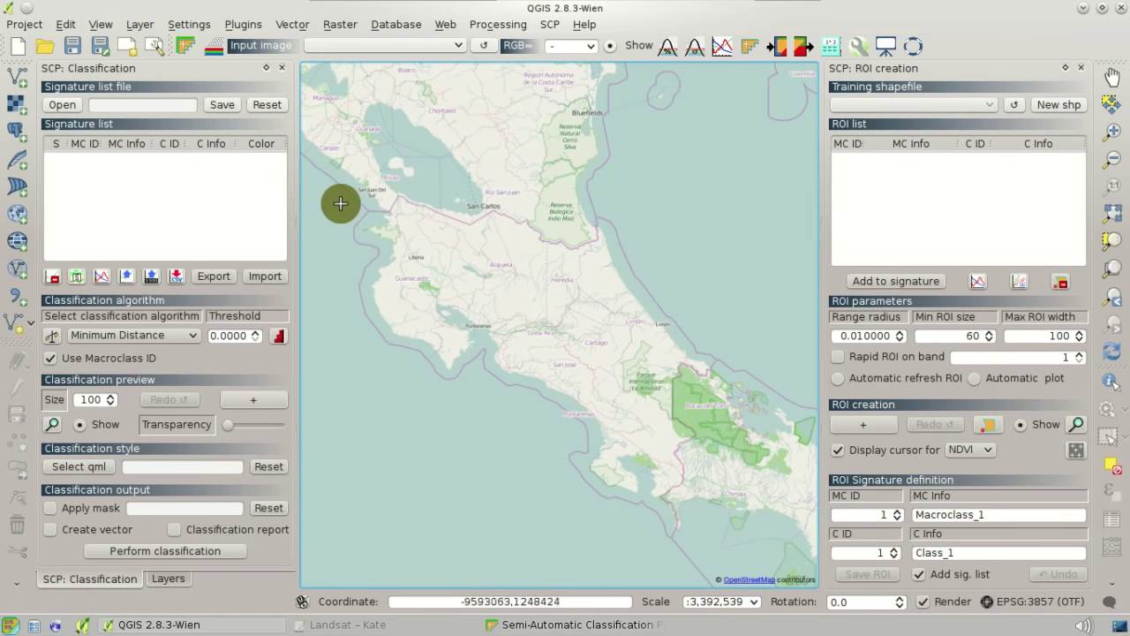
left_click(548, 625)
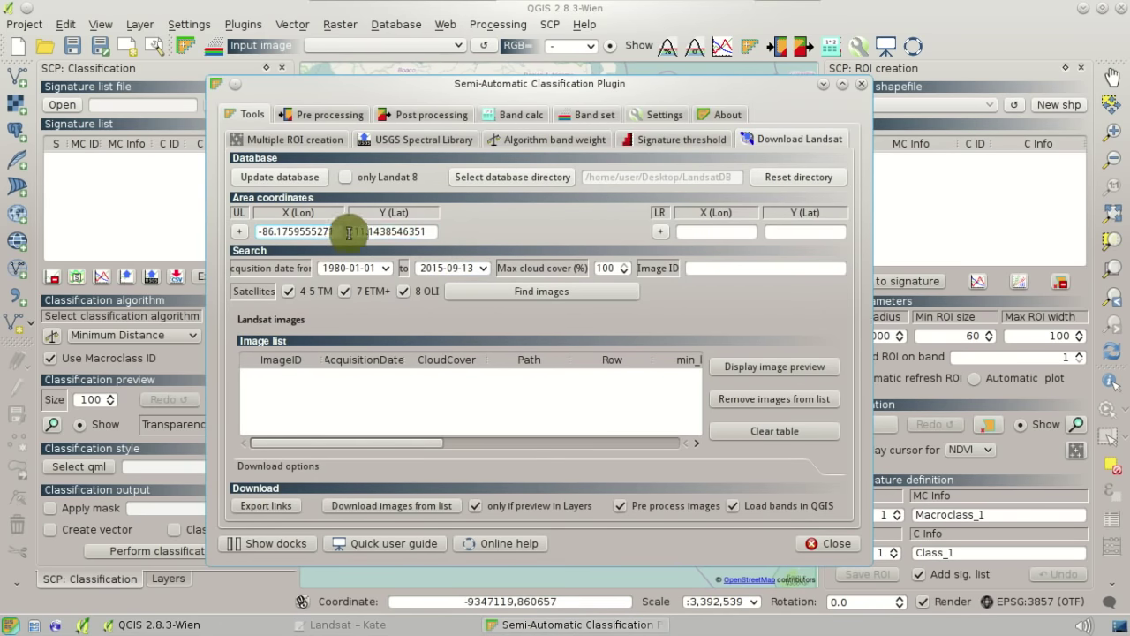
Step: Place the search area's lower-right corner southeast of Costa Rica, at about X -82.45, Y 7.72, enclosing most of the country
left_click(664, 237)
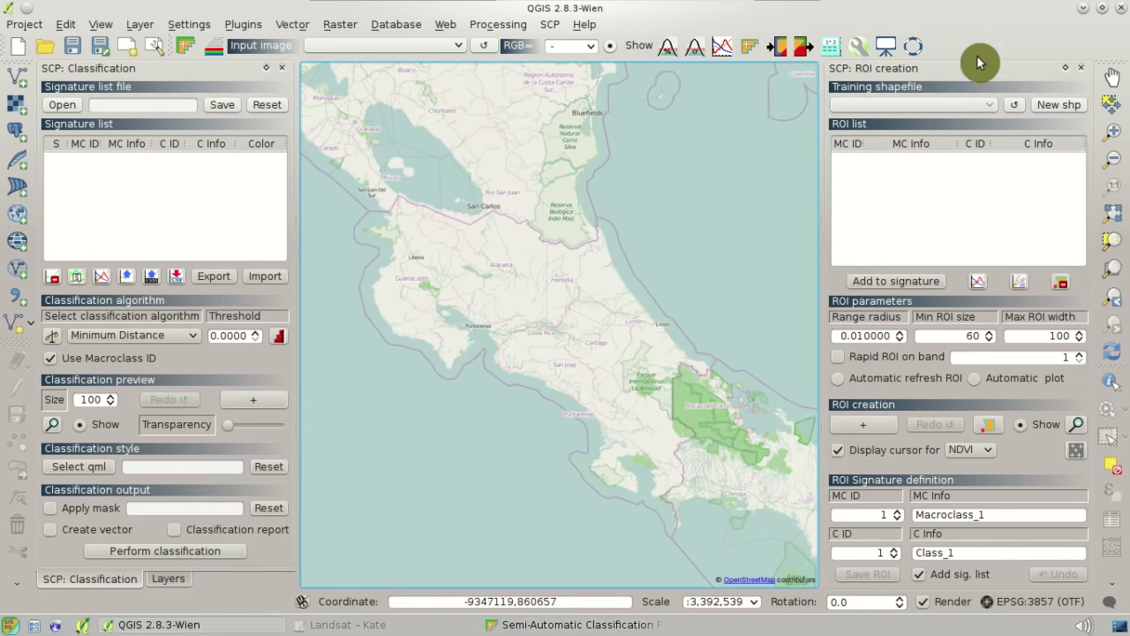
left_click(723, 560)
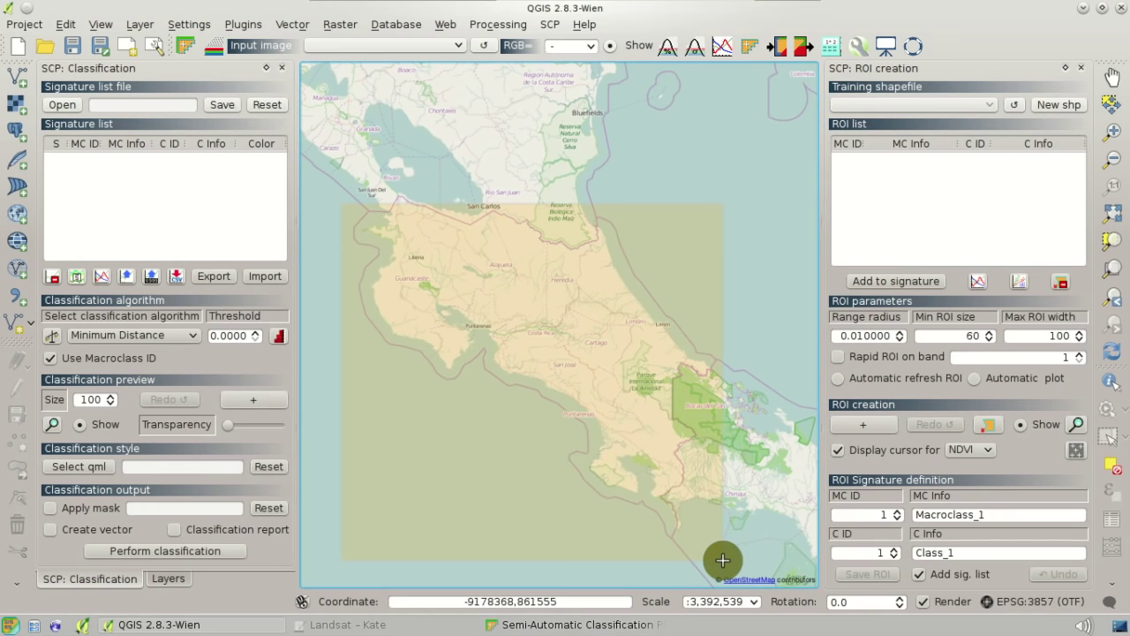
left_click(658, 625)
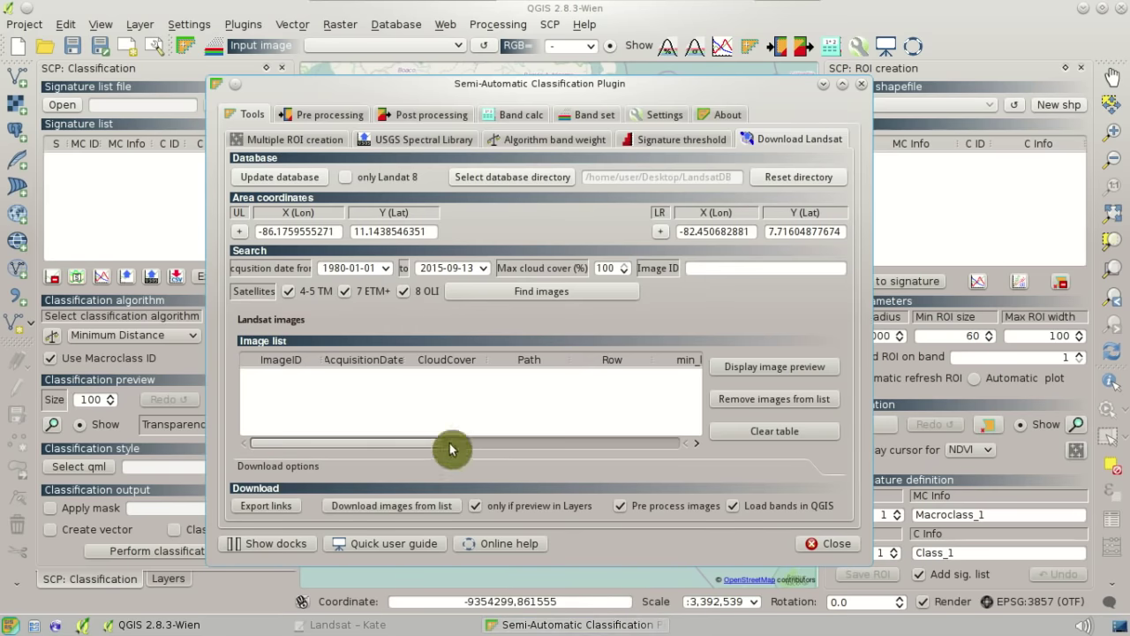
Step: Set the search to start at 1981-01-01 with 60% maximum cloud cover, including the 4-5 TM, 7 ETM+ and 8 OLI satellites
left_click(595, 294)
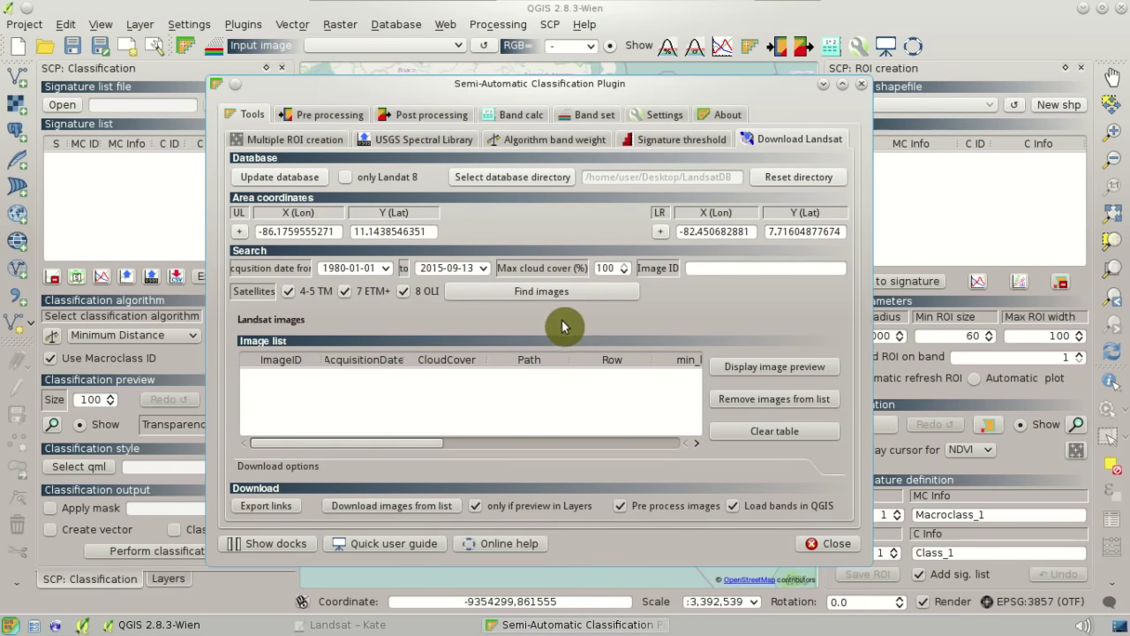
left_click(345, 292)
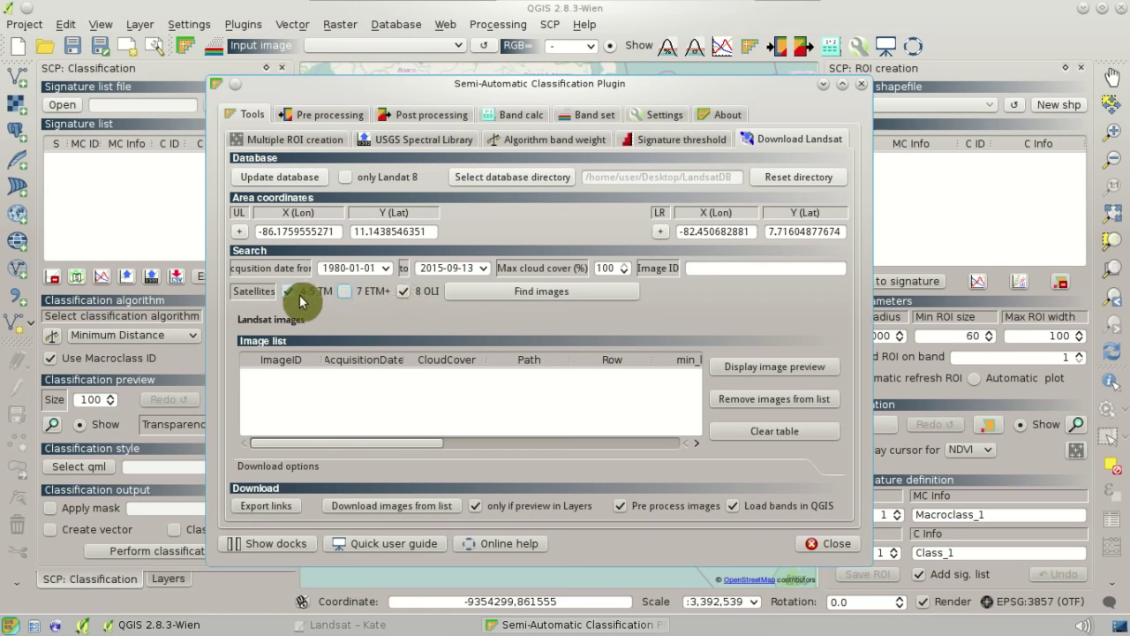
left_click(300, 301)
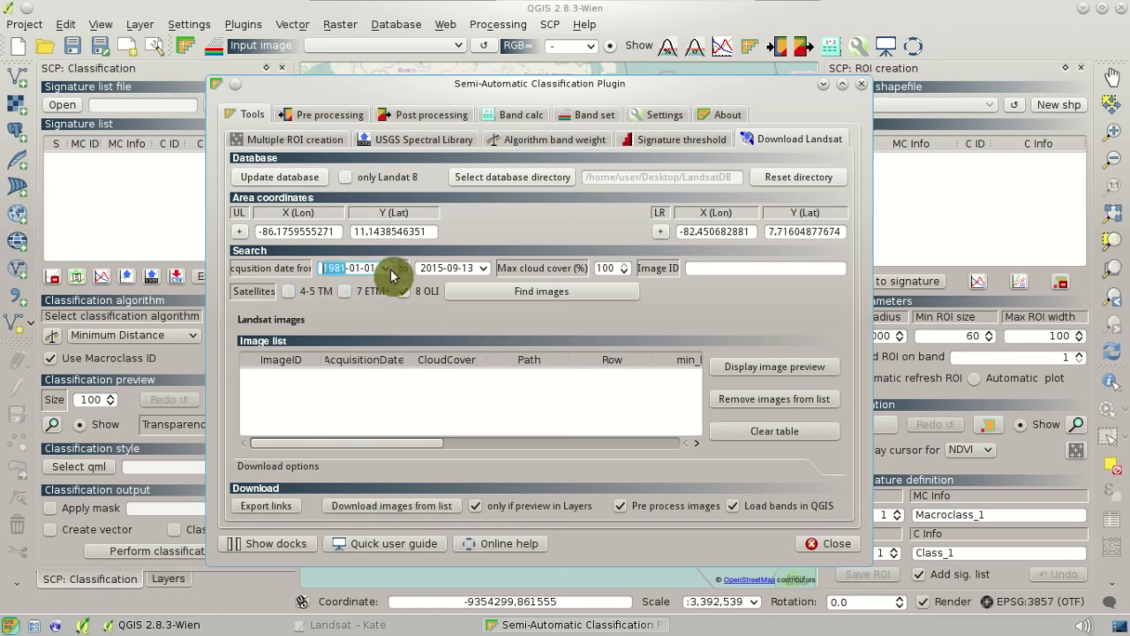
left_click(389, 268)
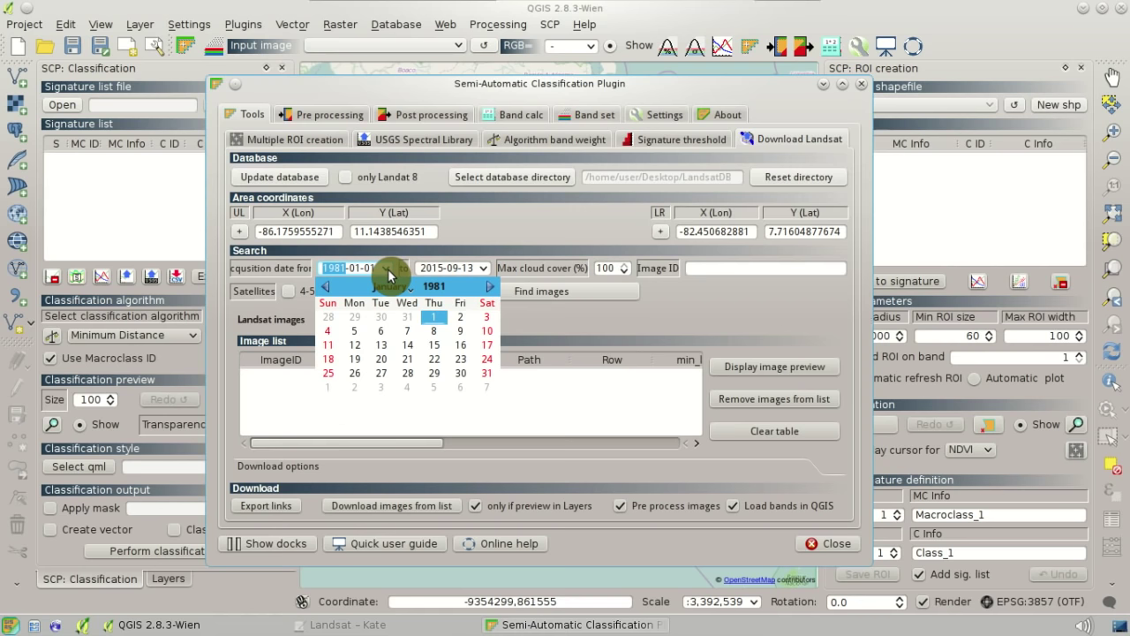
left_click(389, 274)
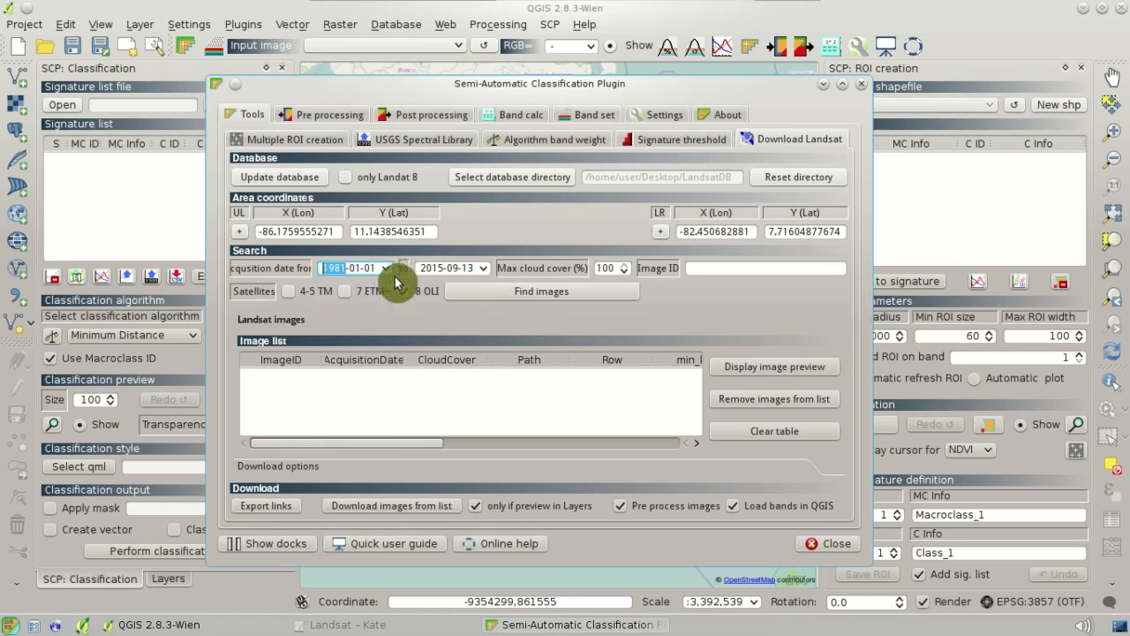
left_click(363, 296)
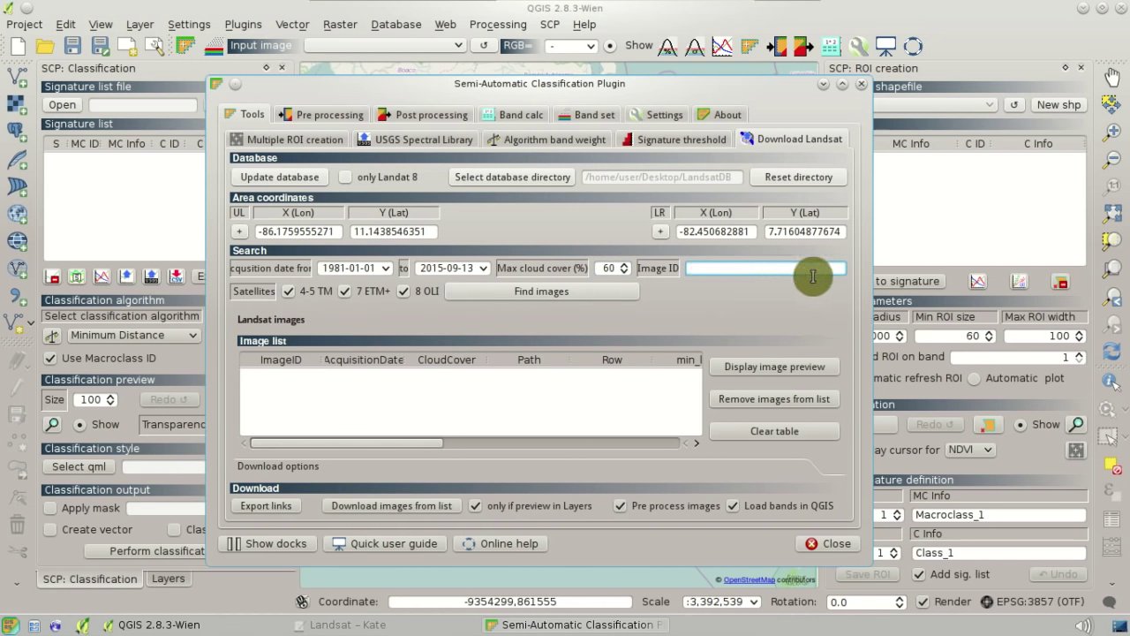
Step: Switch to the Landsat text file in Kate and copy the line with the three Landsat image IDs
left_click(733, 277)
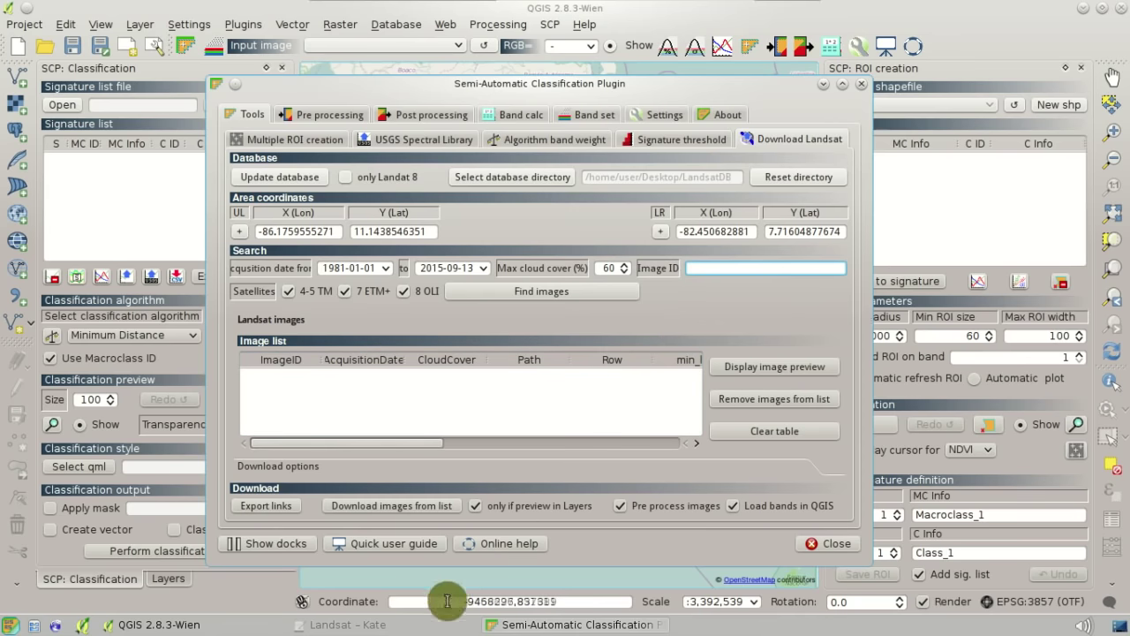
left_click(439, 627)
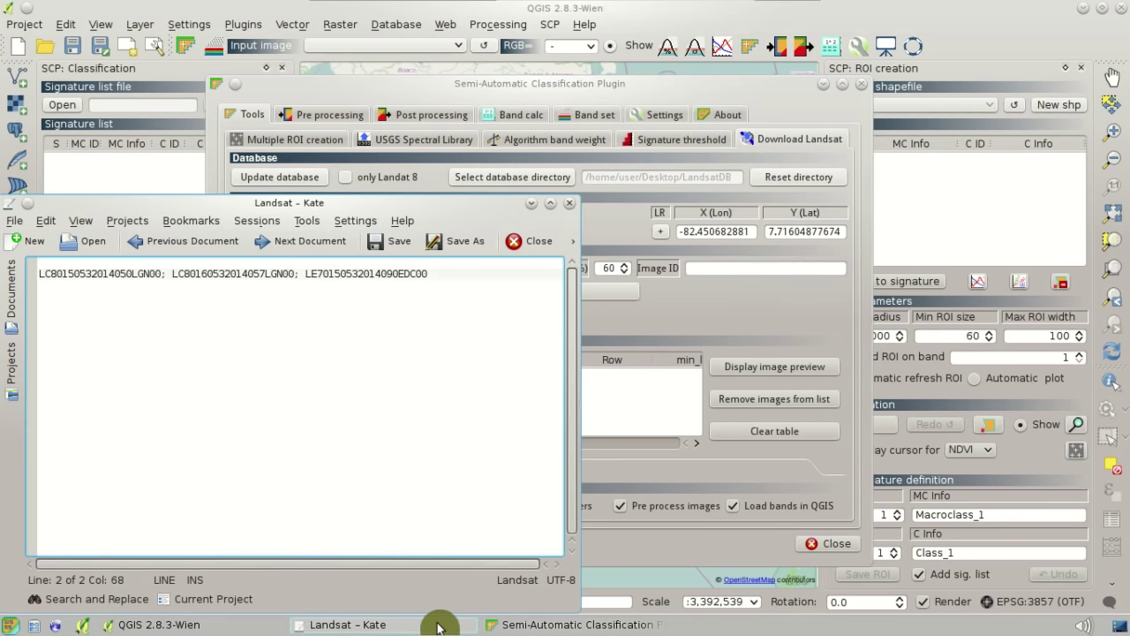
left_click_drag(444, 273, 39, 275)
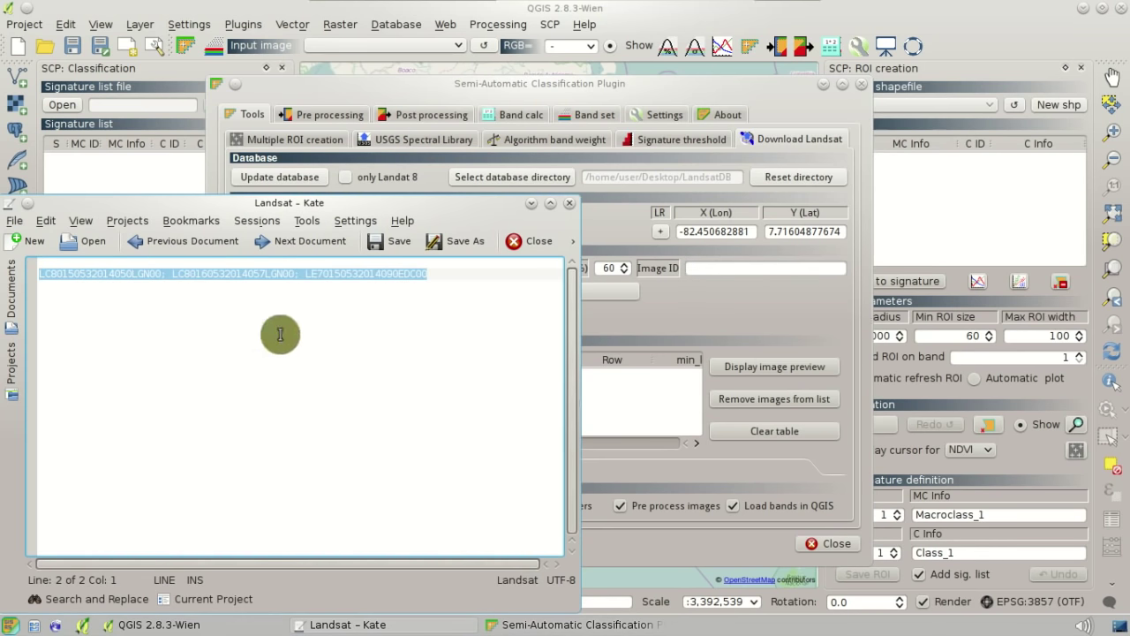
right_click(398, 280)
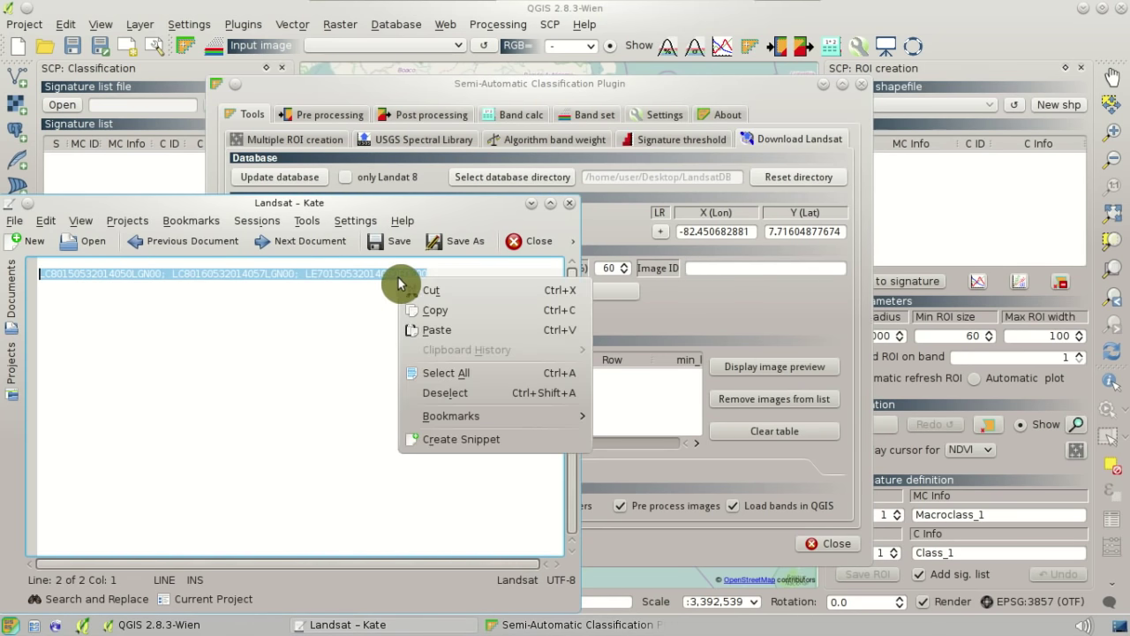
left_click(419, 311)
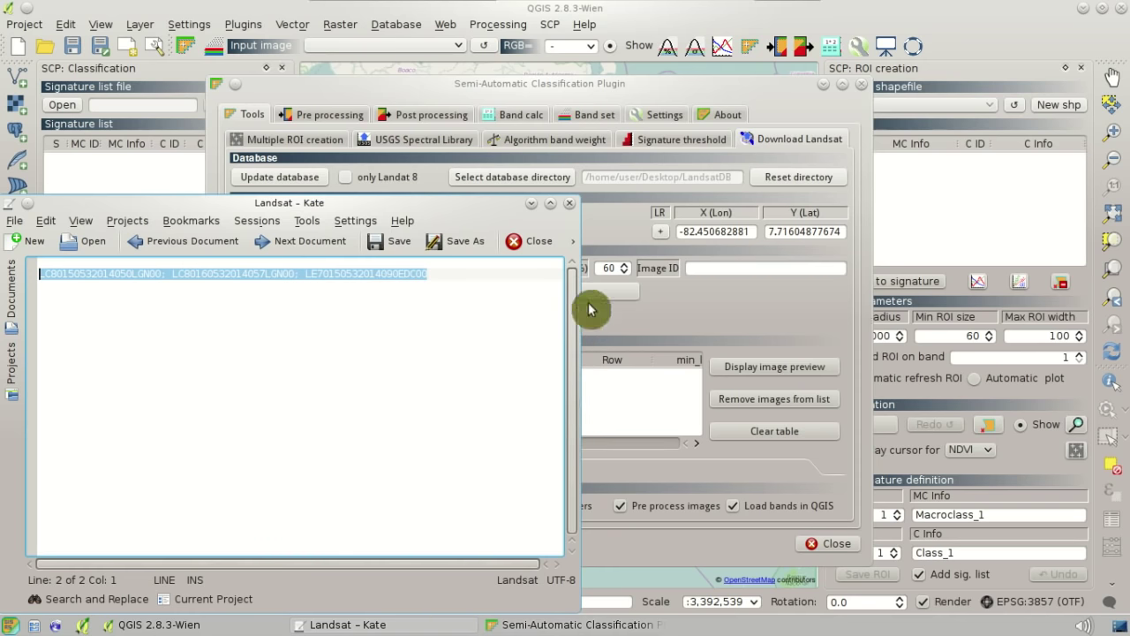
Step: Paste the copied IDs into the plugin's Image ID search filter and find the matching images
left_click(715, 270)
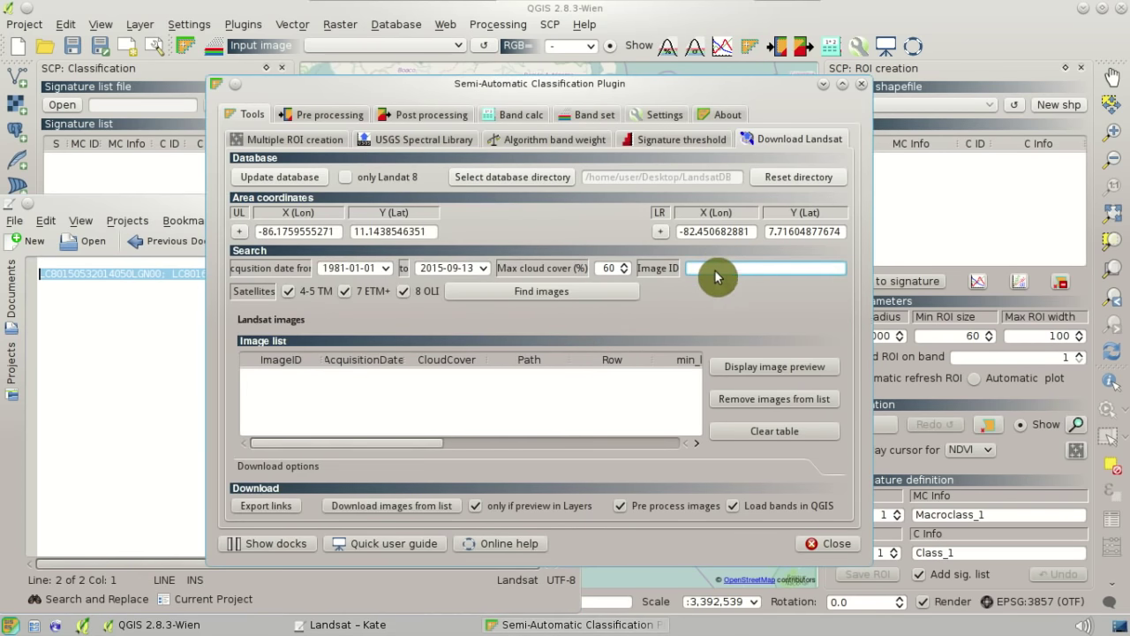
right_click(716, 270)
left_click(757, 368)
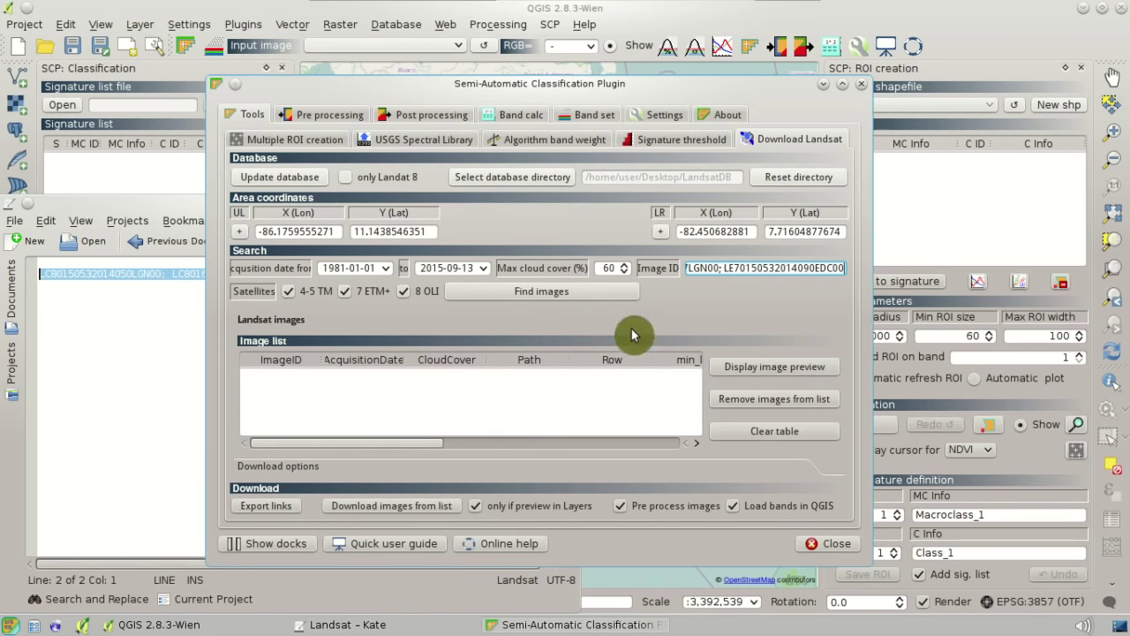
left_click(595, 301)
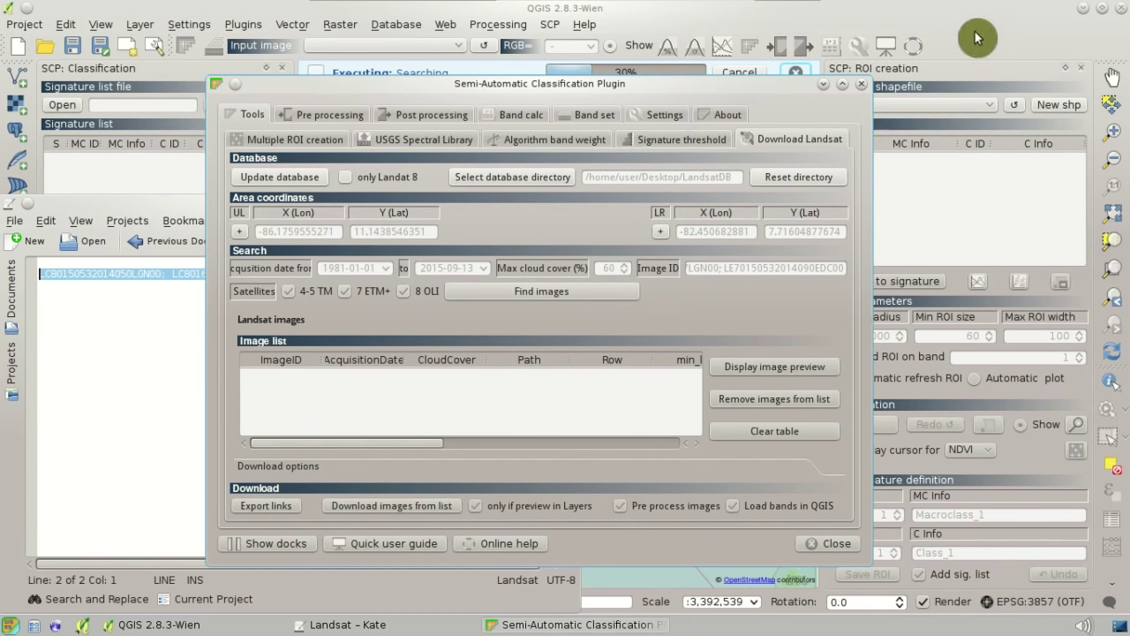
Step: Display the previews of all three images in the image list on the map
left_click_drag(788, 94, 806, 131)
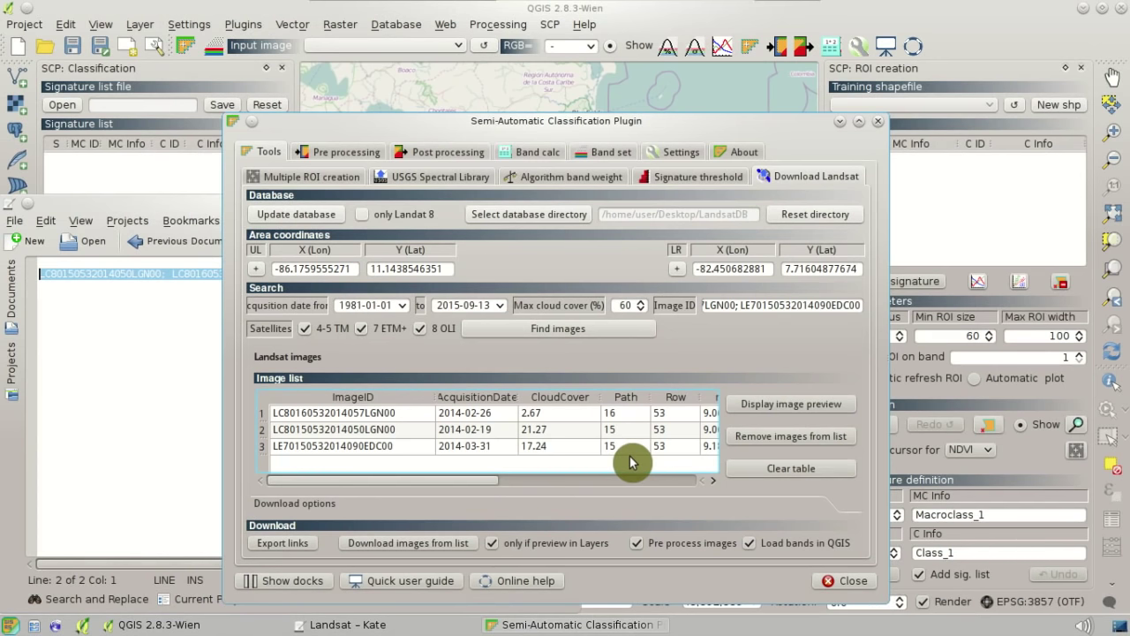
left_click_drag(471, 482, 405, 471)
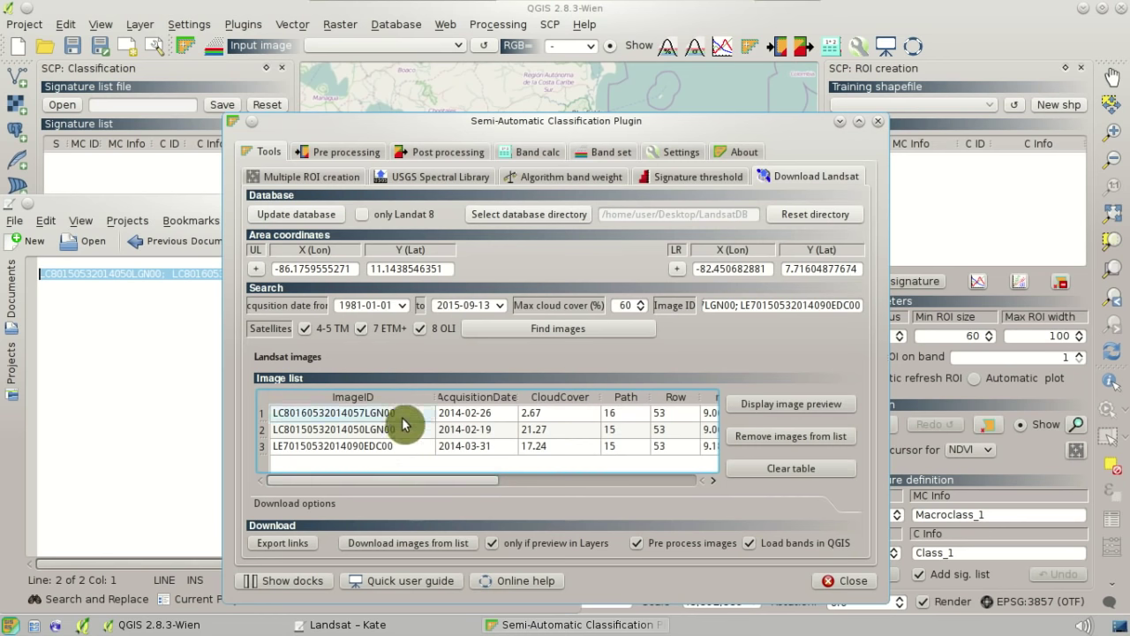
left_click_drag(429, 419, 422, 459)
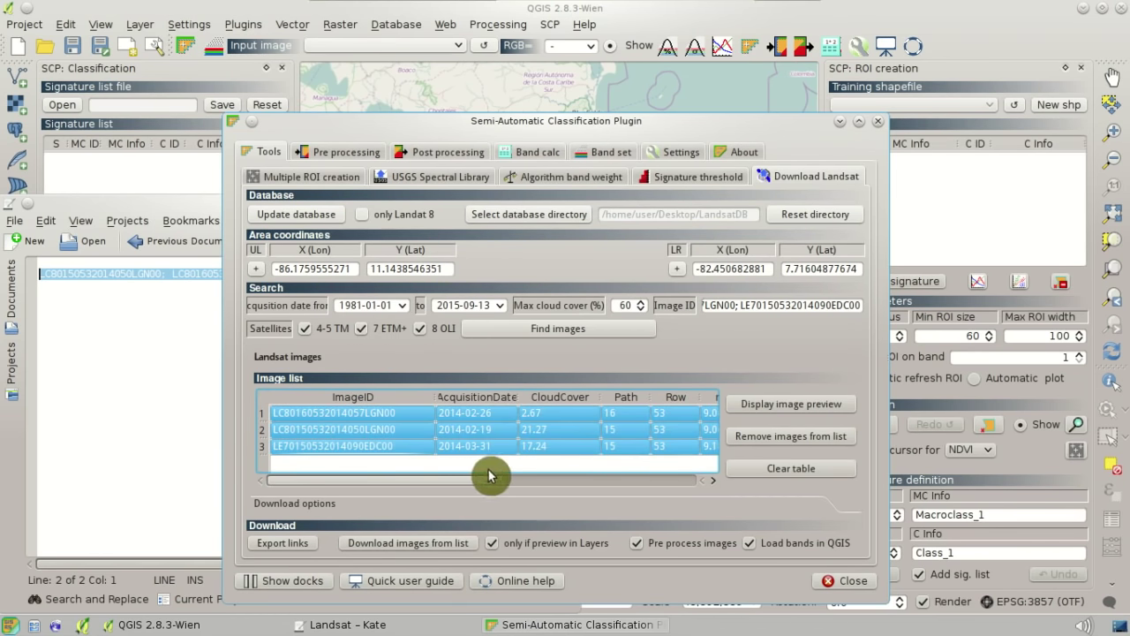
left_click(845, 408)
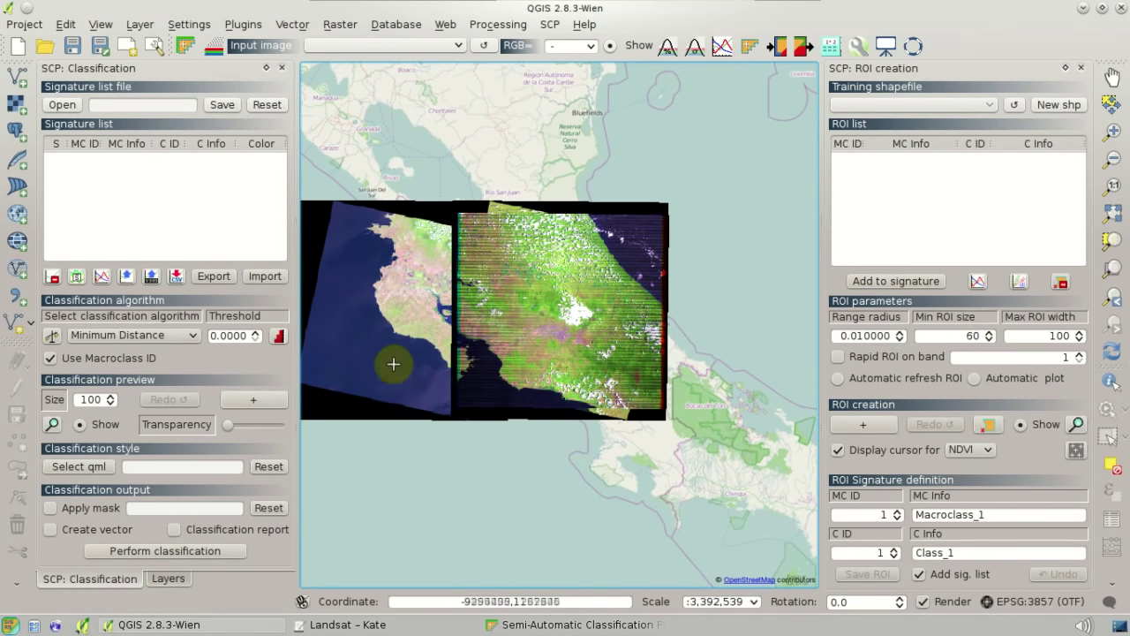
left_click(177, 579)
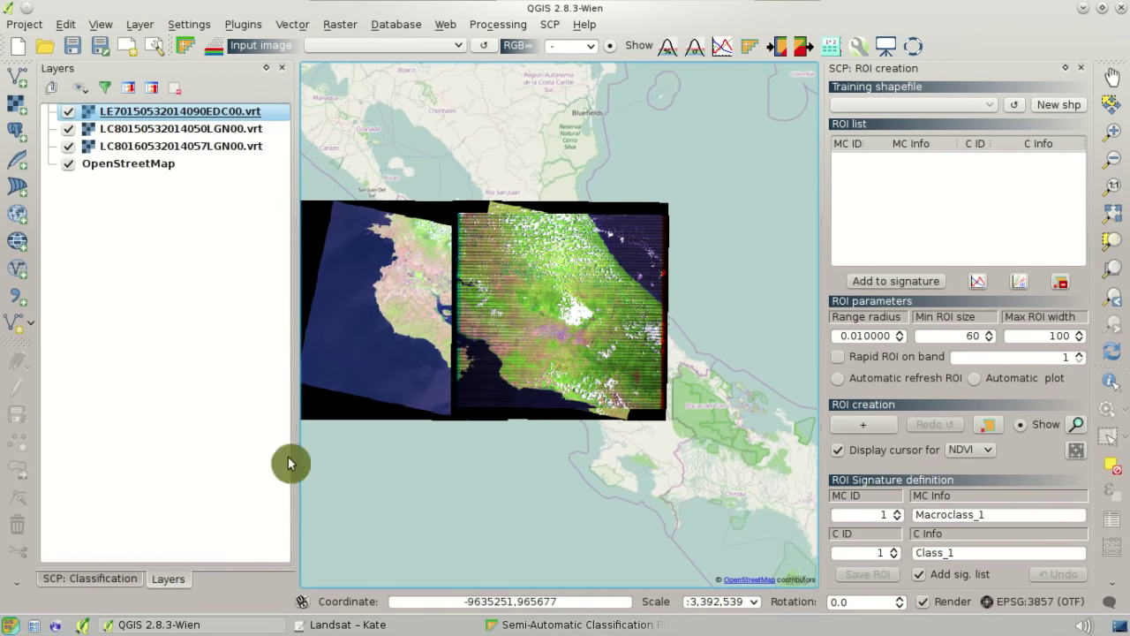
scroll(535, 281, "up", 1)
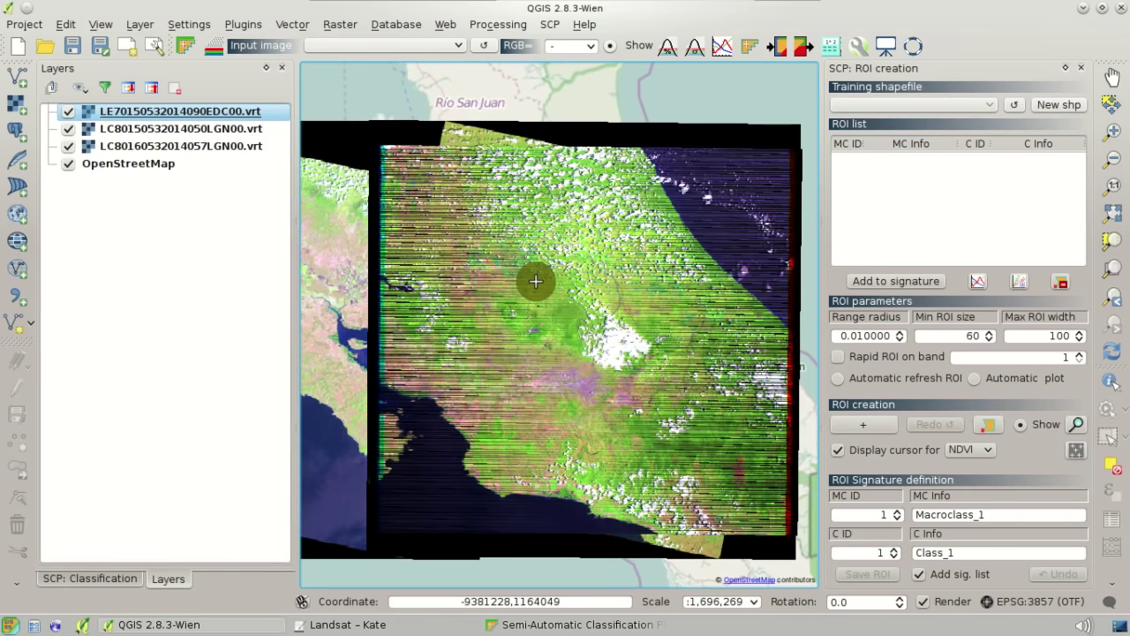
left_click(69, 115)
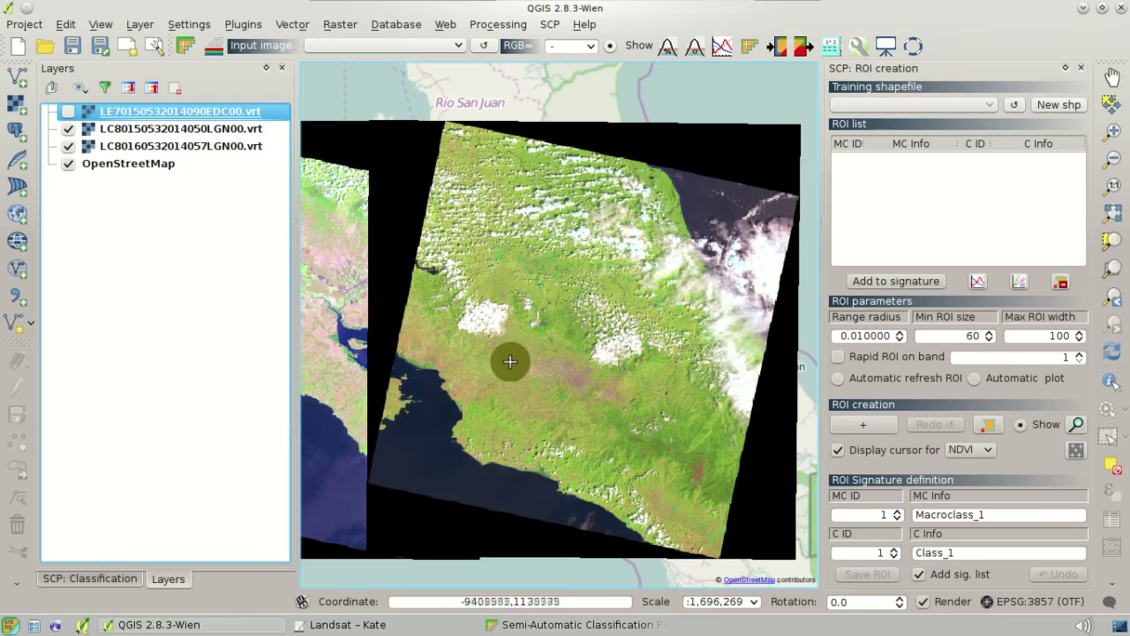
left_click(68, 128)
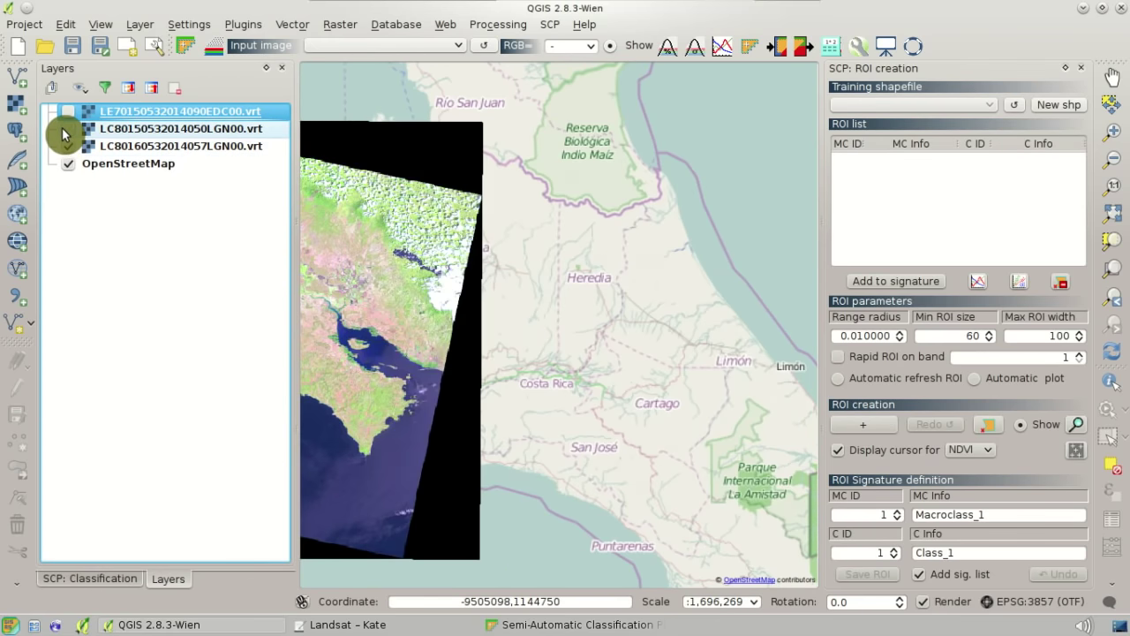
left_click(1112, 79)
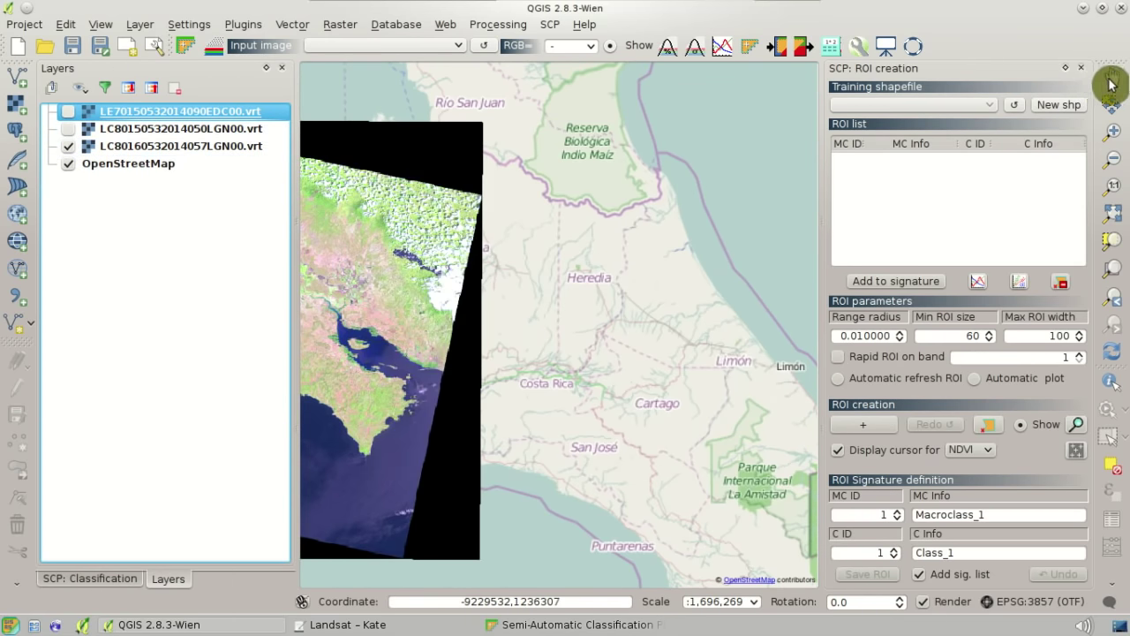
left_click_drag(449, 306, 576, 307)
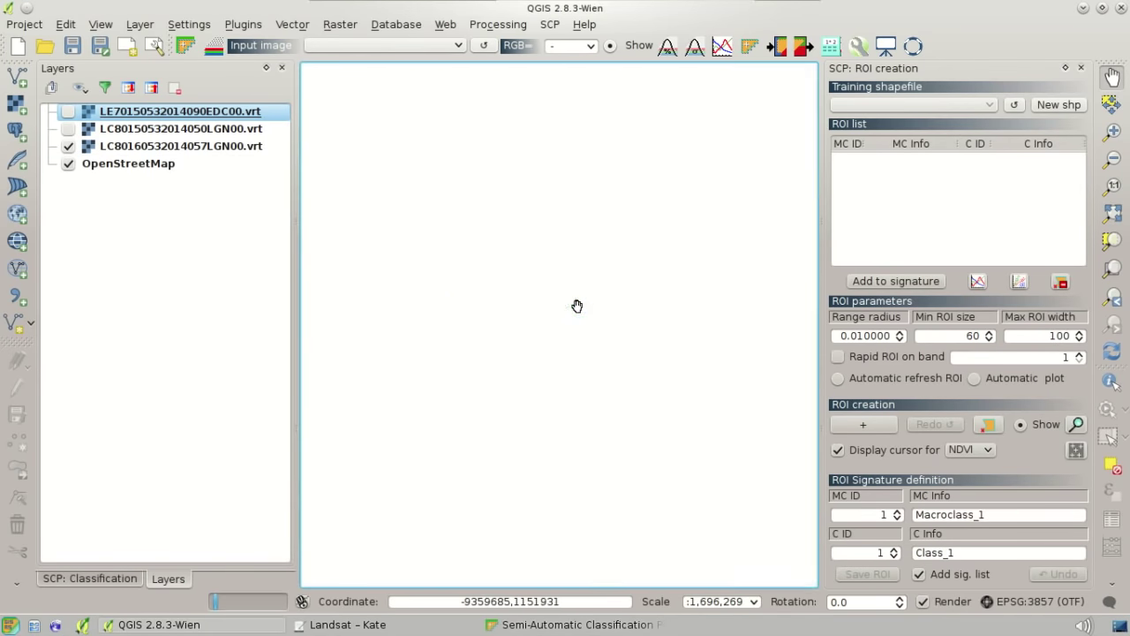
left_click(68, 128)
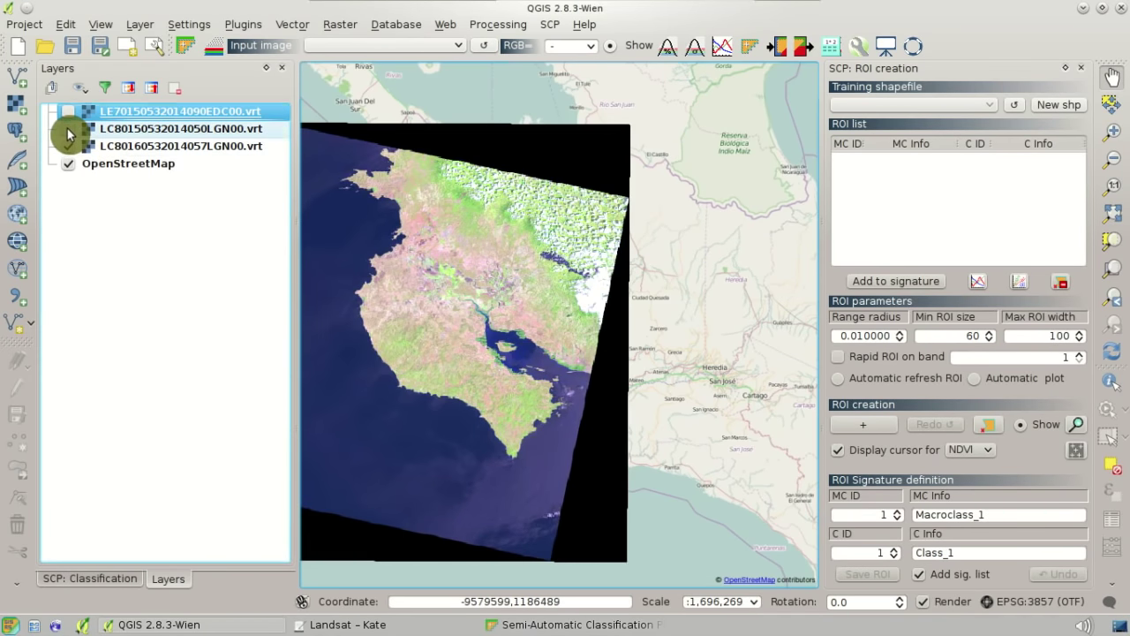
left_click_drag(633, 303, 531, 307)
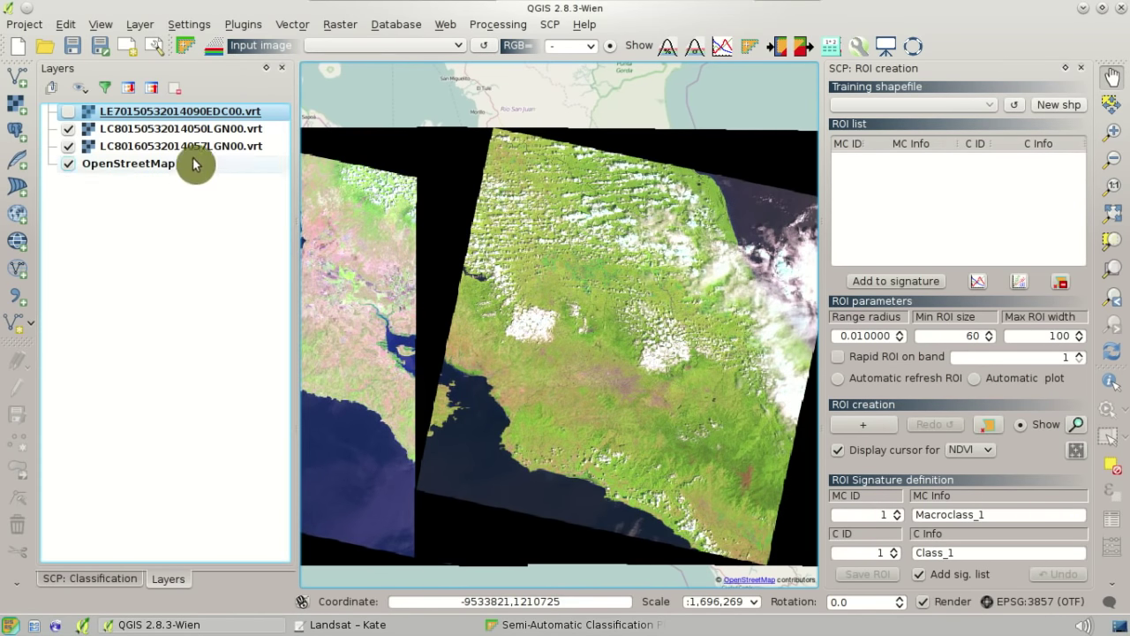
left_click(68, 113)
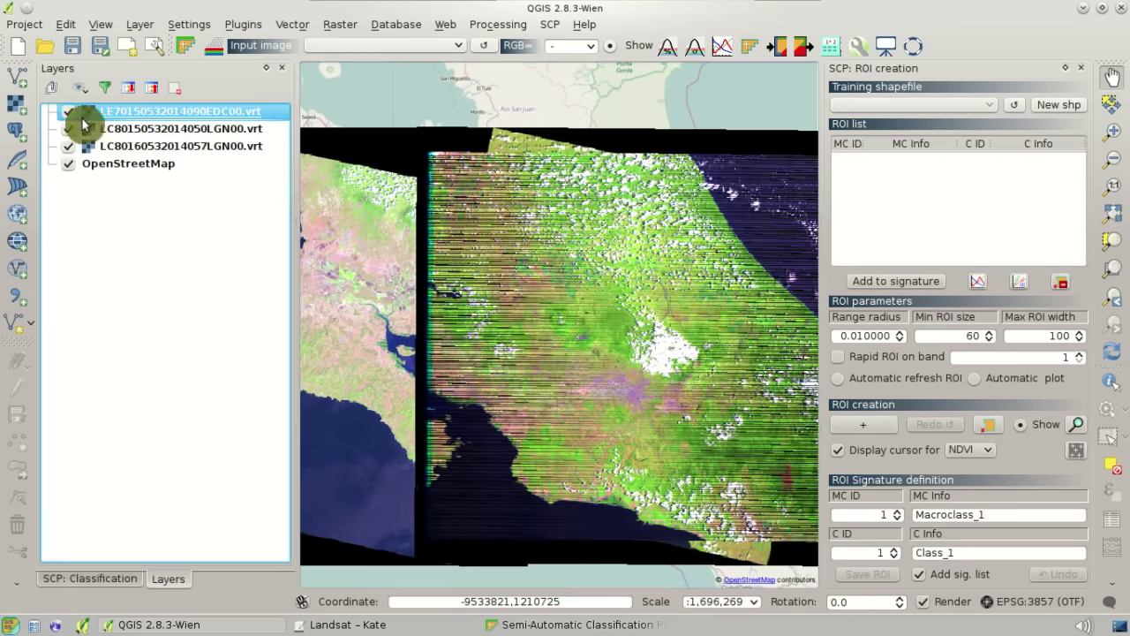
Step: Configure the plugin's Landsat preprocessing with DOS1 atmospheric correction and brightness temperature in Celsius, without pan-sharpening or band set creation
left_click(574, 626)
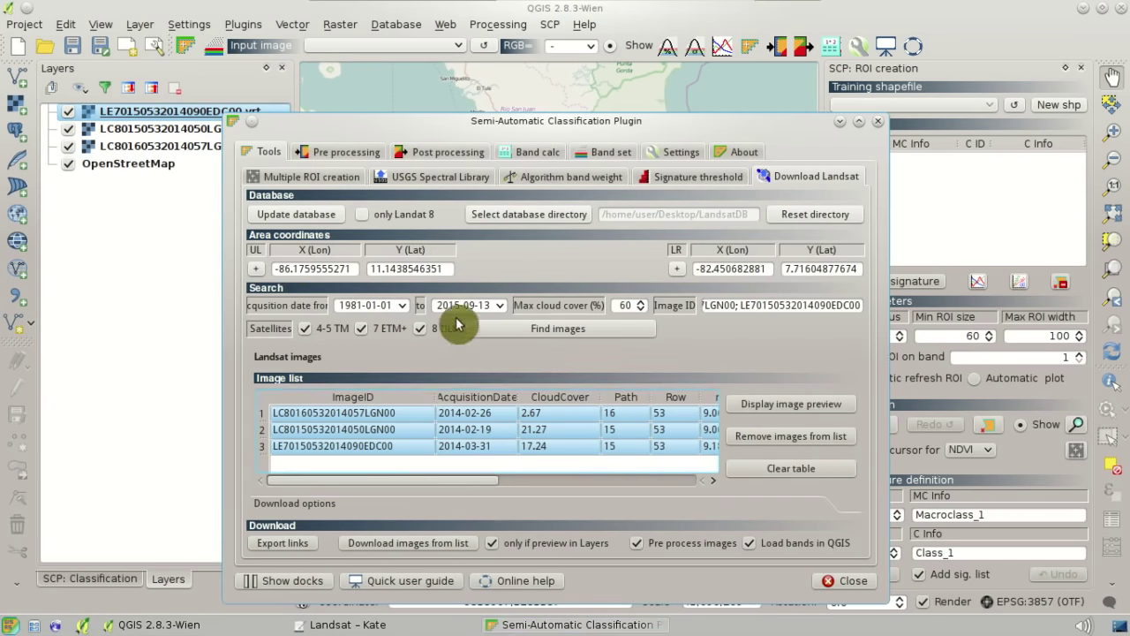
left_click(358, 156)
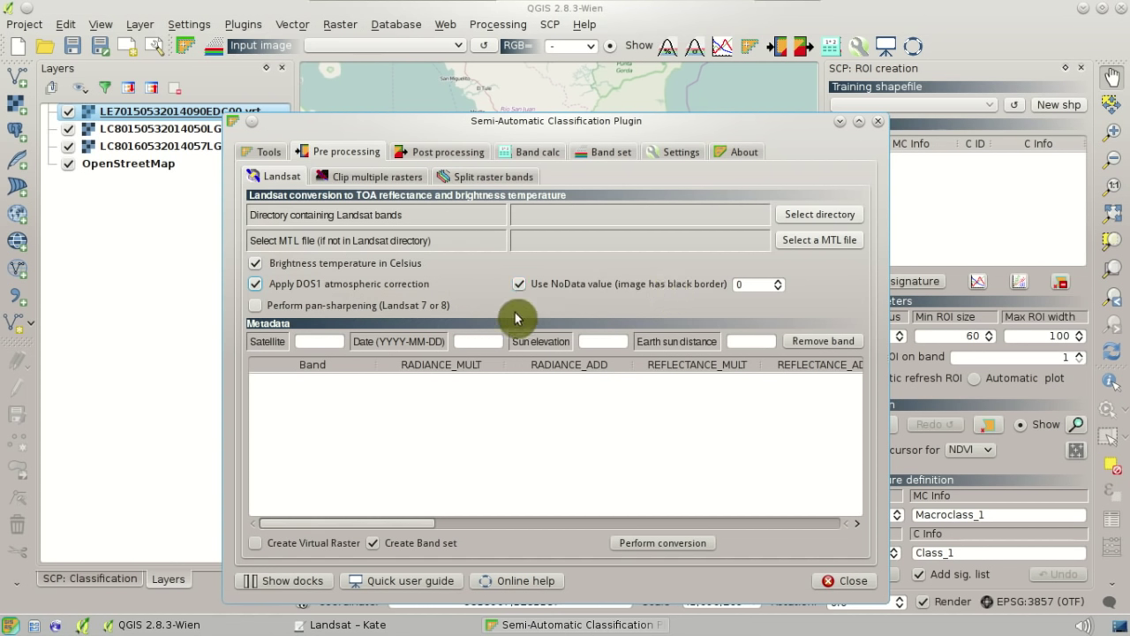
left_click(324, 306)
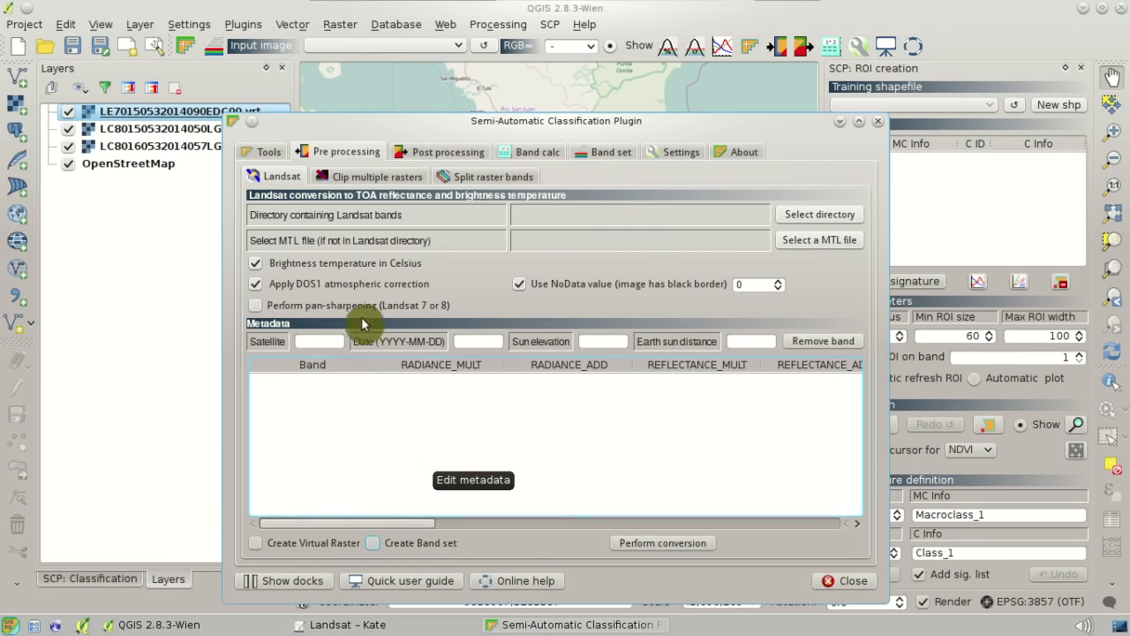
Step: Turn off the Landsat download options for downloading only previewed images and for loading bands in QGIS
left_click(269, 153)
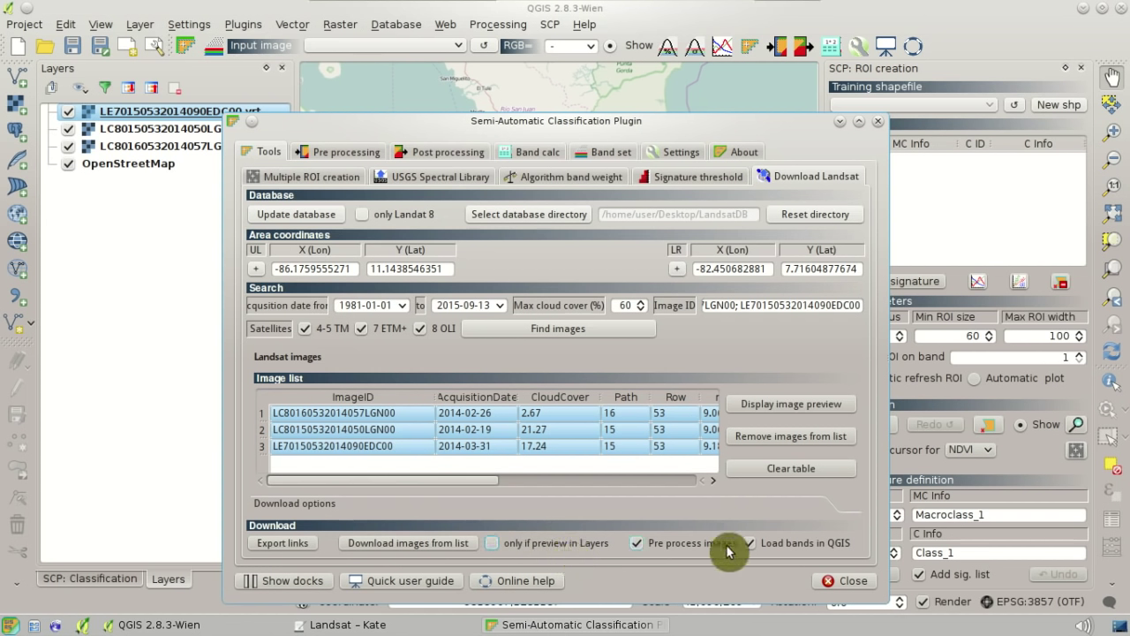
left_click(795, 546)
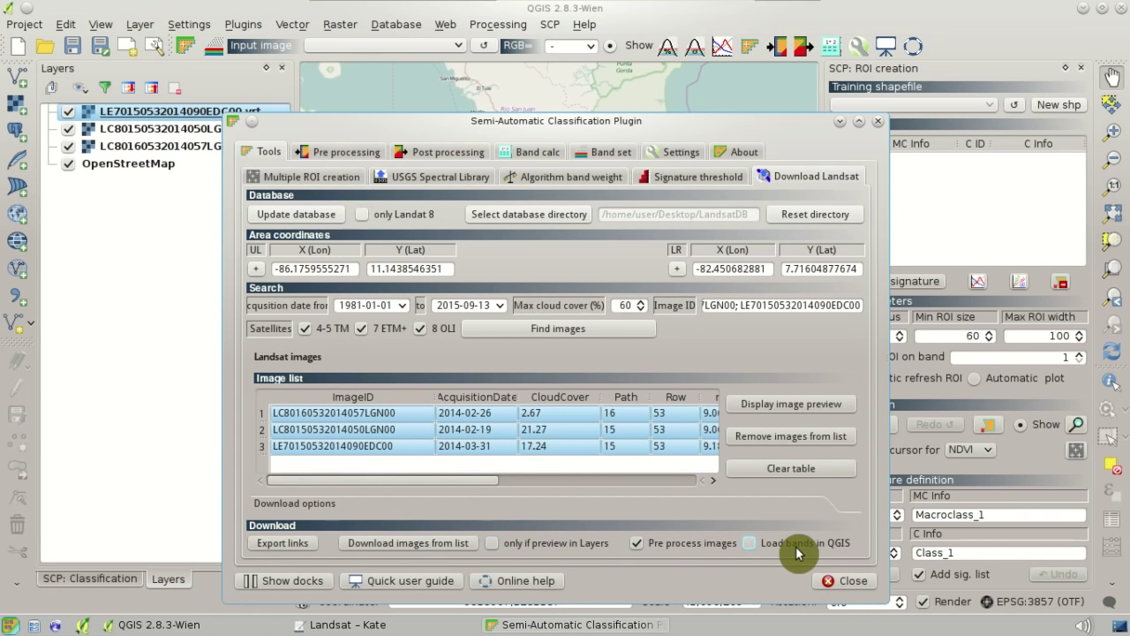
Step: Download the images from the list into a new Desktop folder named LandsatImages
left_click(464, 543)
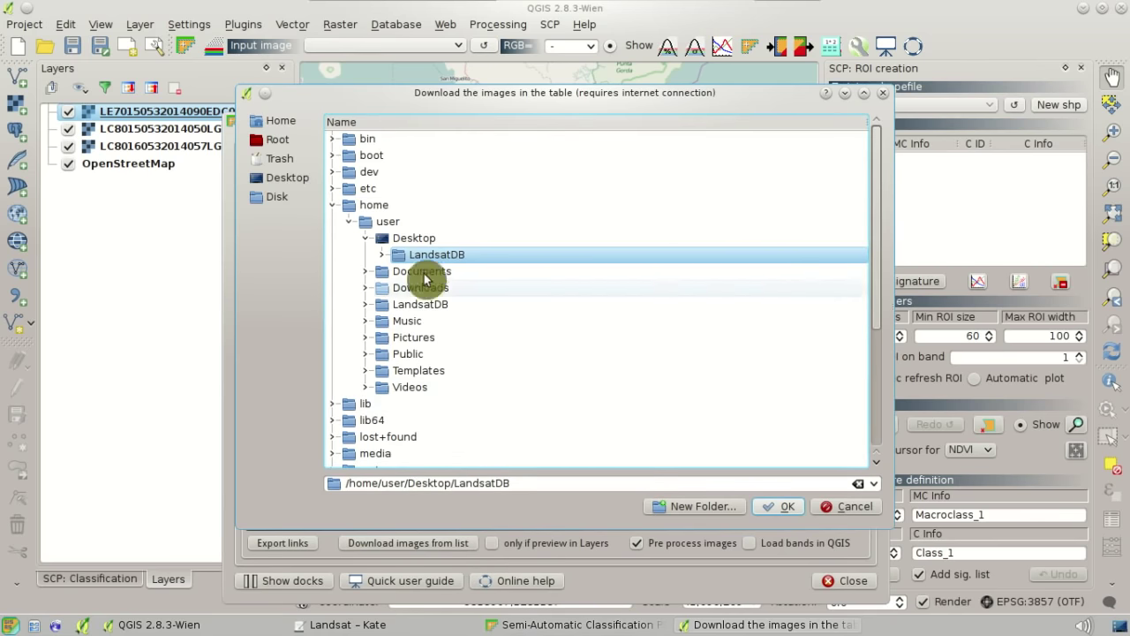
left_click(418, 240)
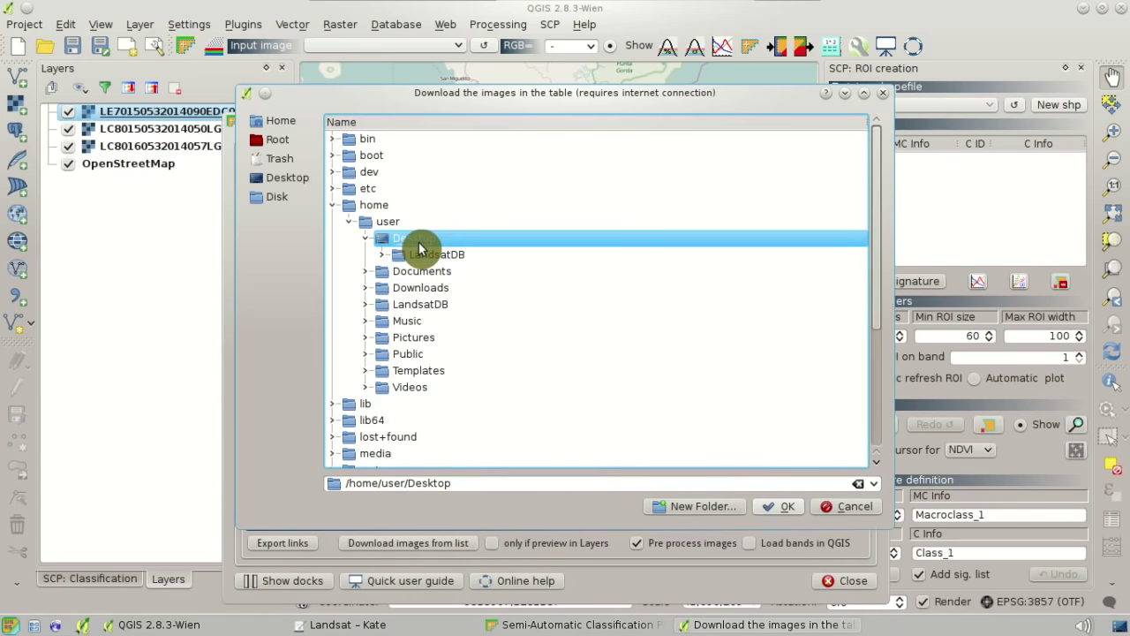
left_click(725, 513)
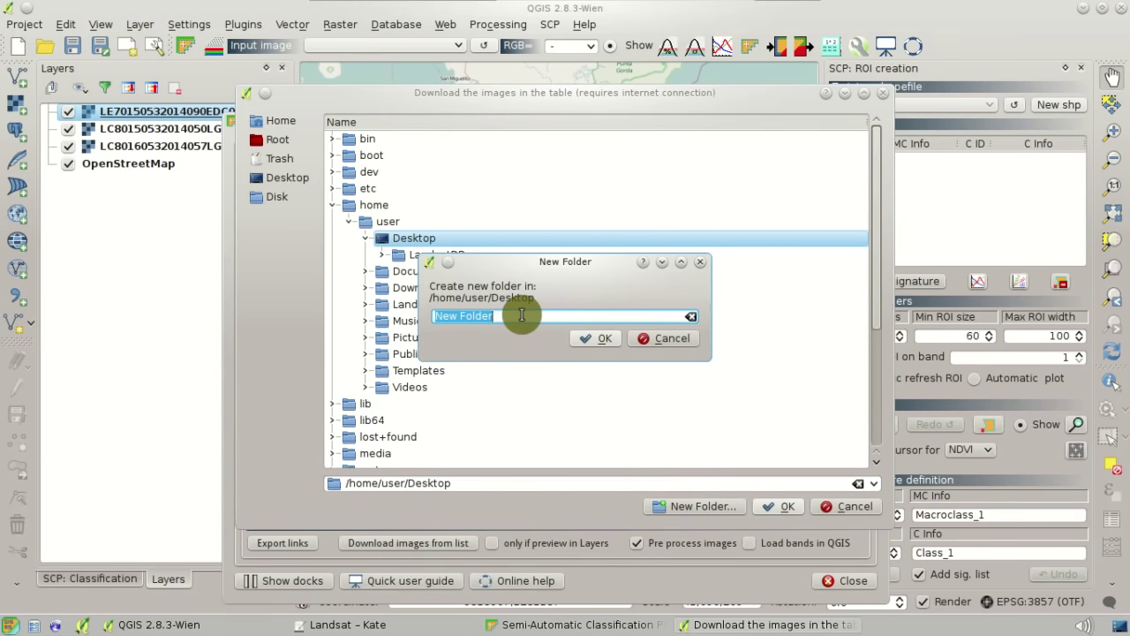
type("Landsat")
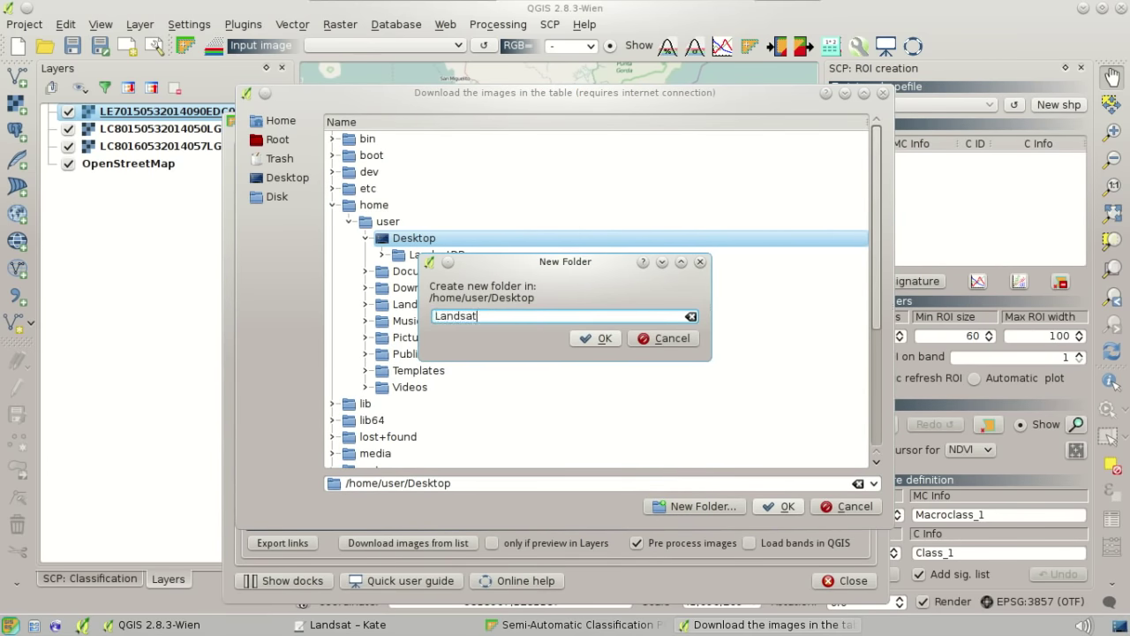
type("Image")
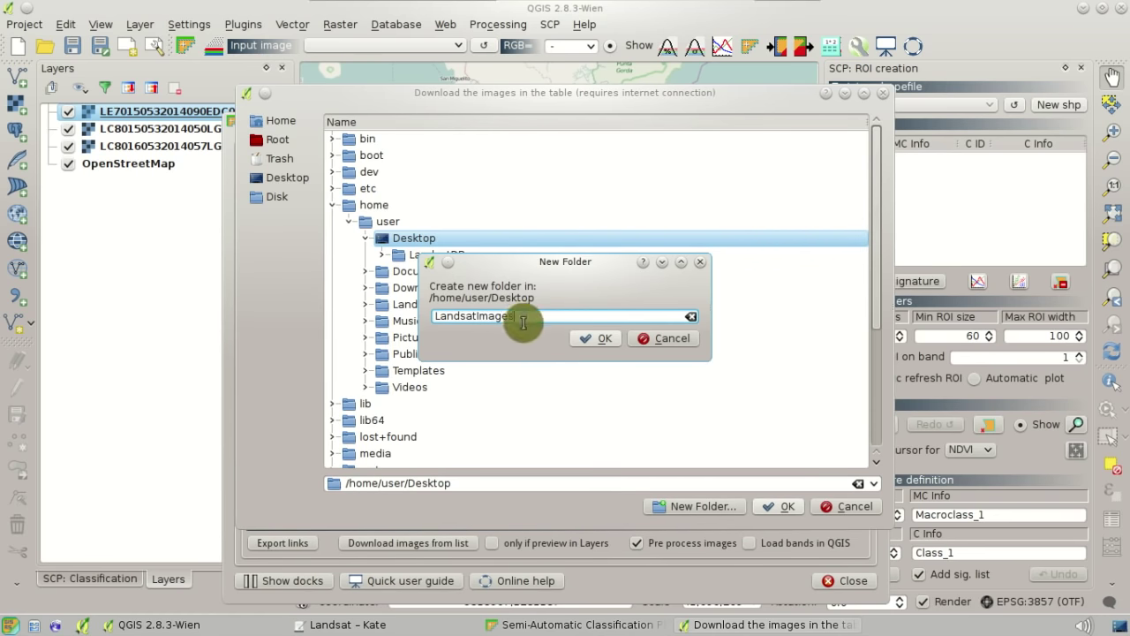
left_click(599, 344)
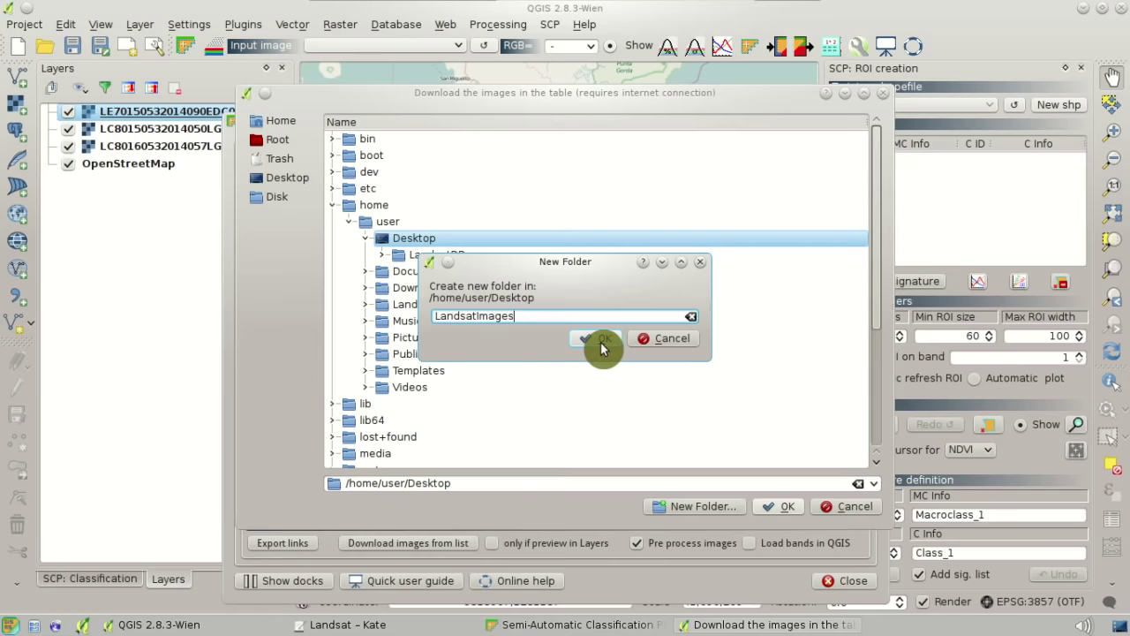
left_click(601, 344)
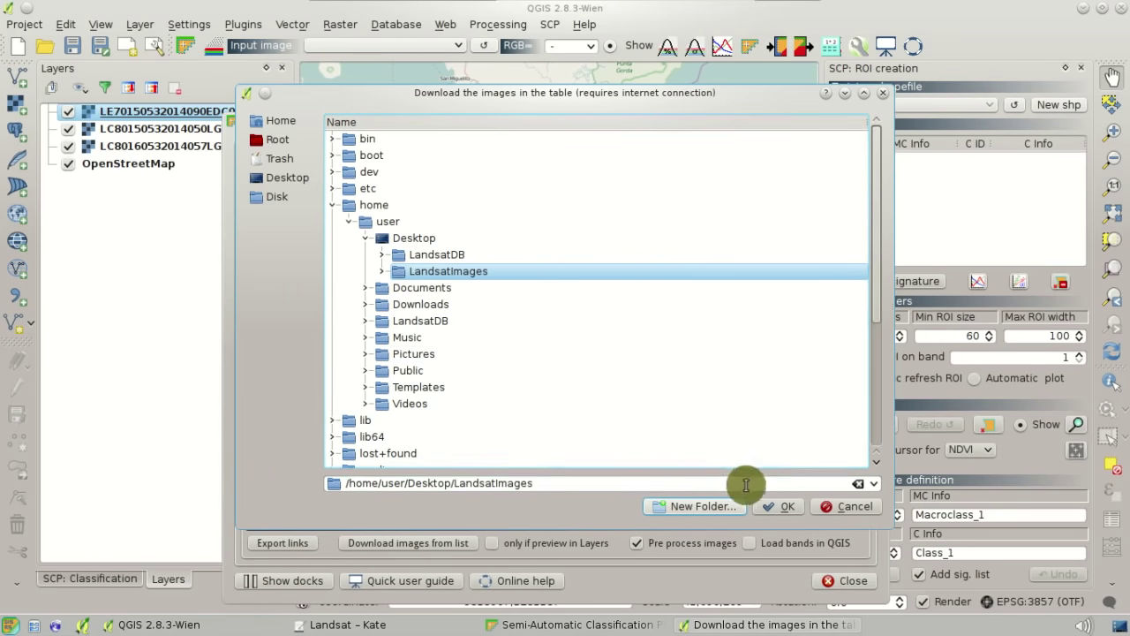
left_click(776, 510)
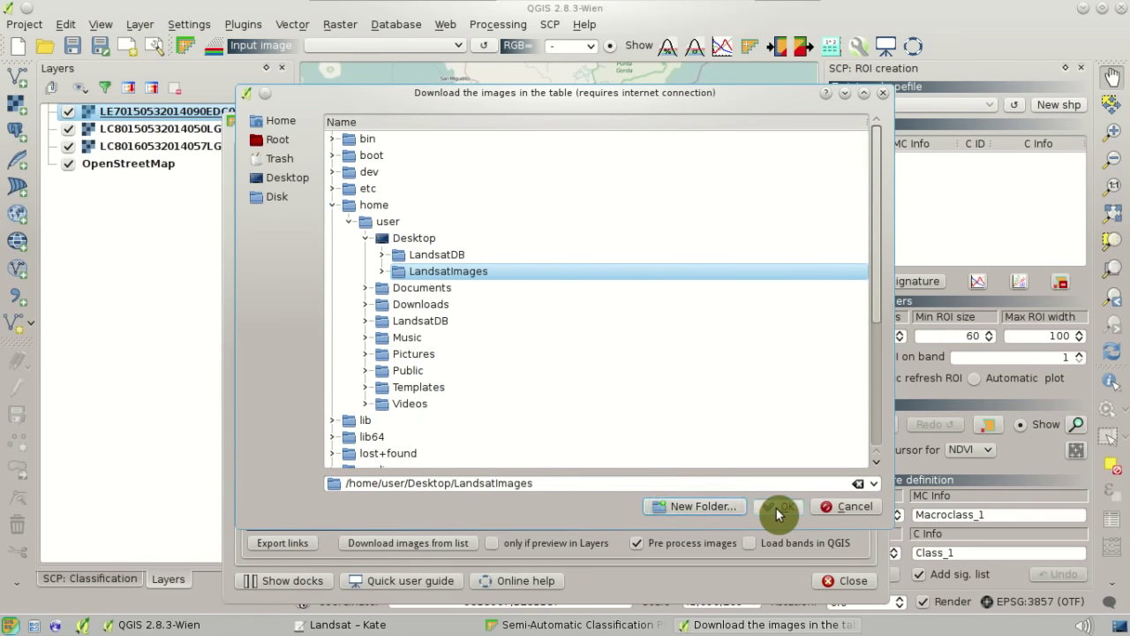
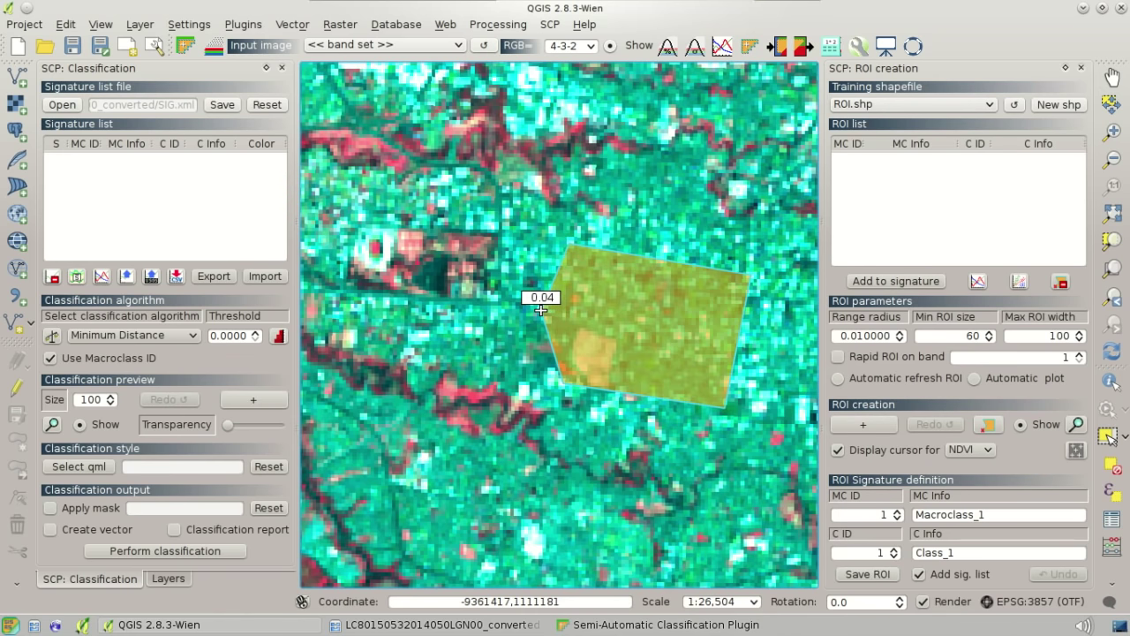
Step: Save the drawn urban ROI with macroclass Built-up and class Built-up1
left_click_drag(1015, 512, 911, 510)
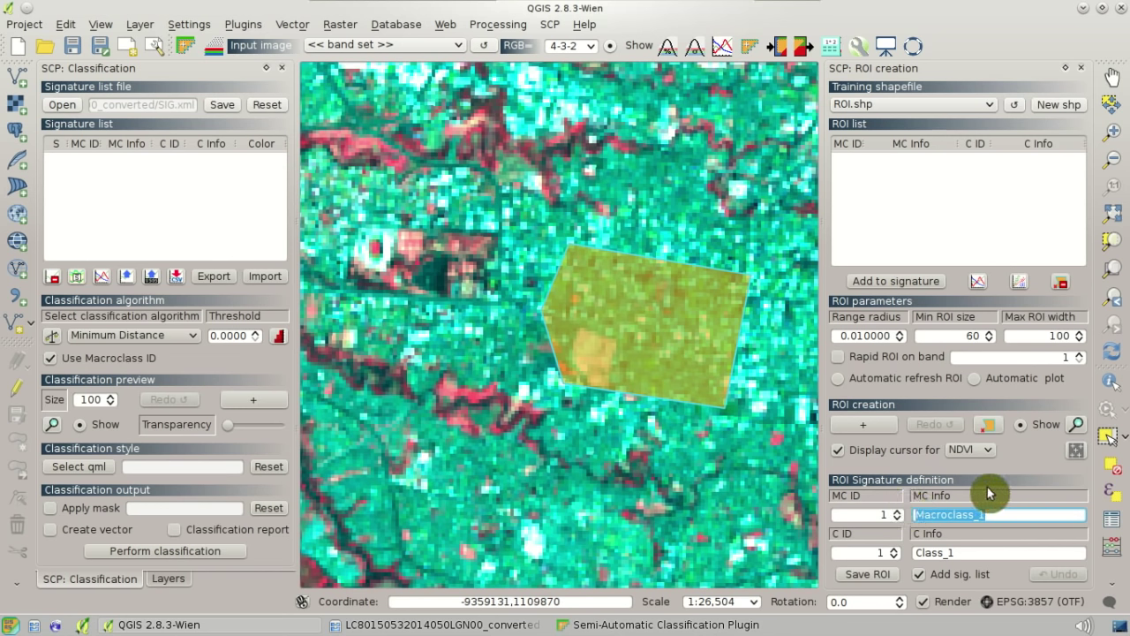
type("Built-up")
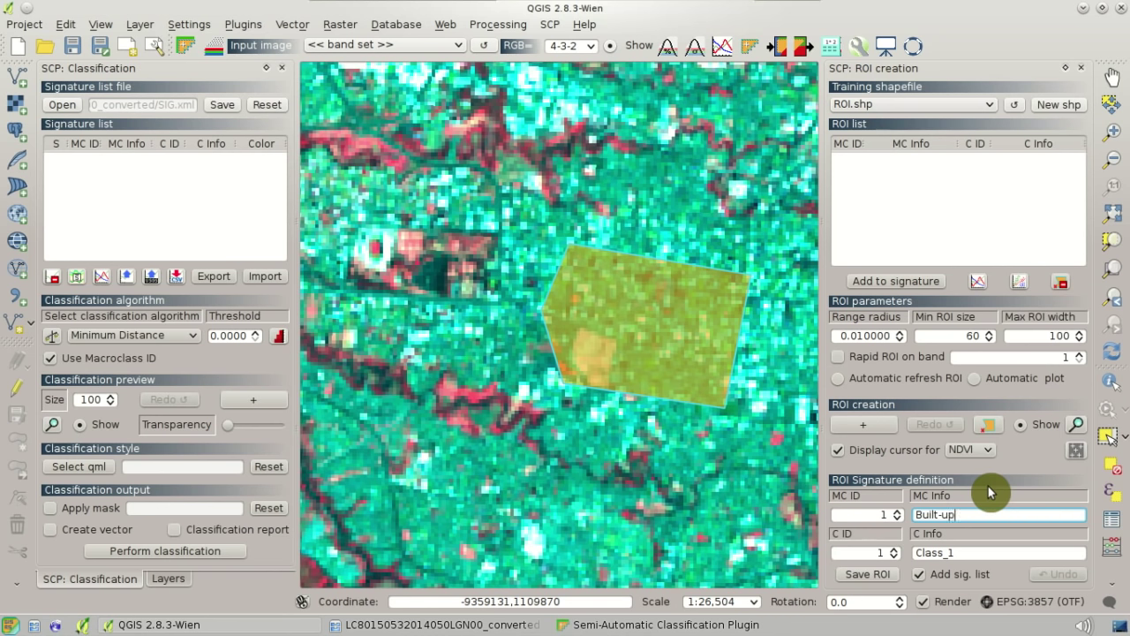
left_click_drag(1004, 552, 887, 543)
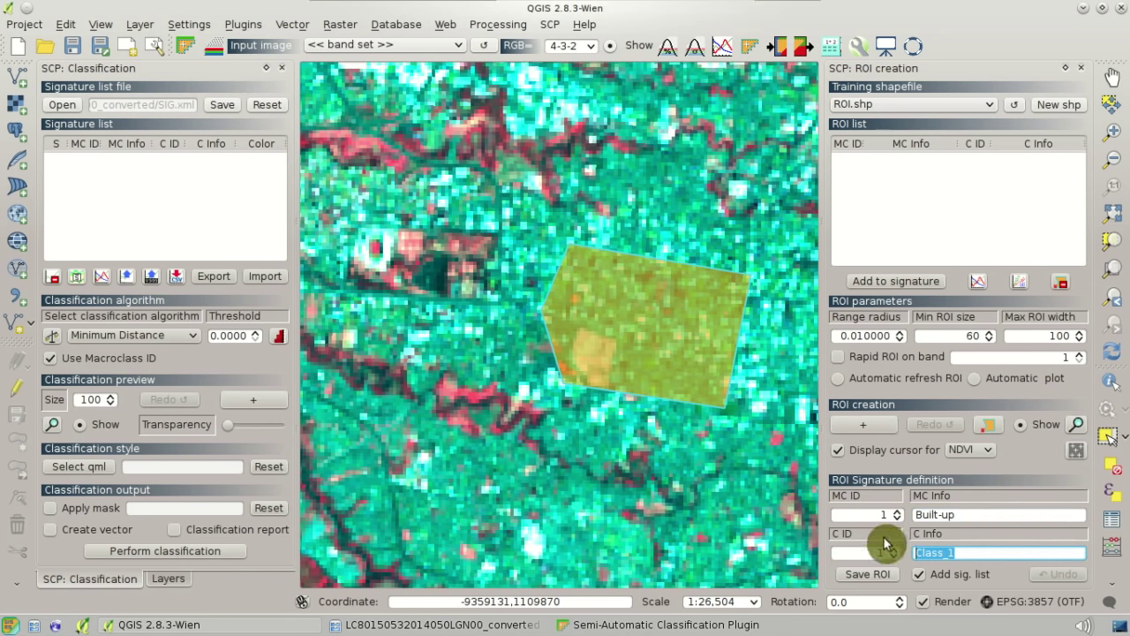
type("Bui")
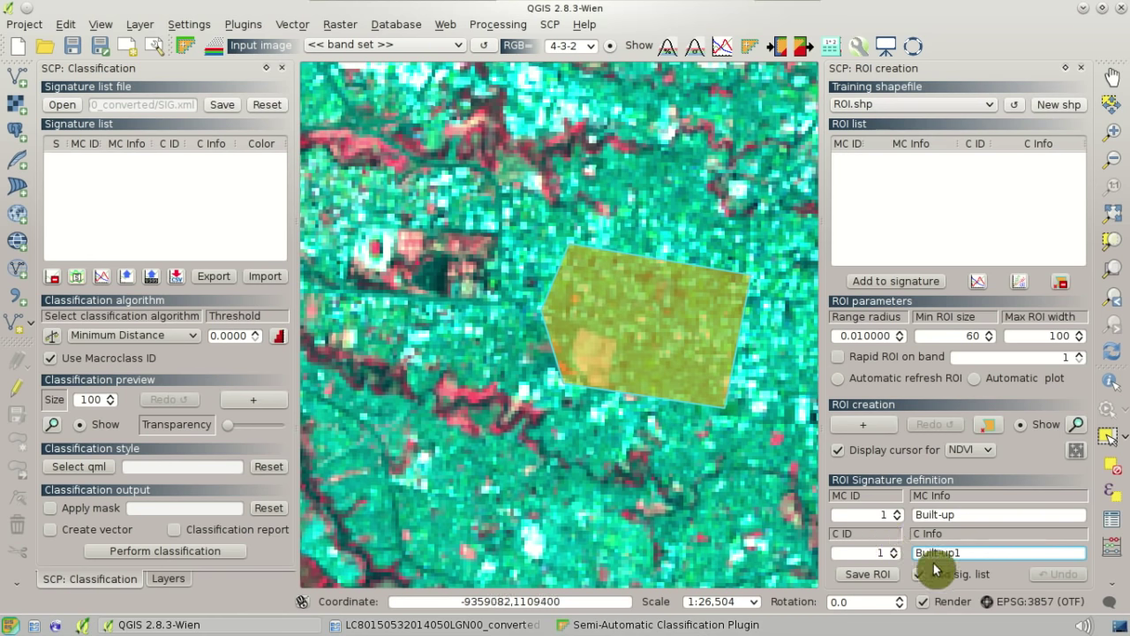
left_click(889, 584)
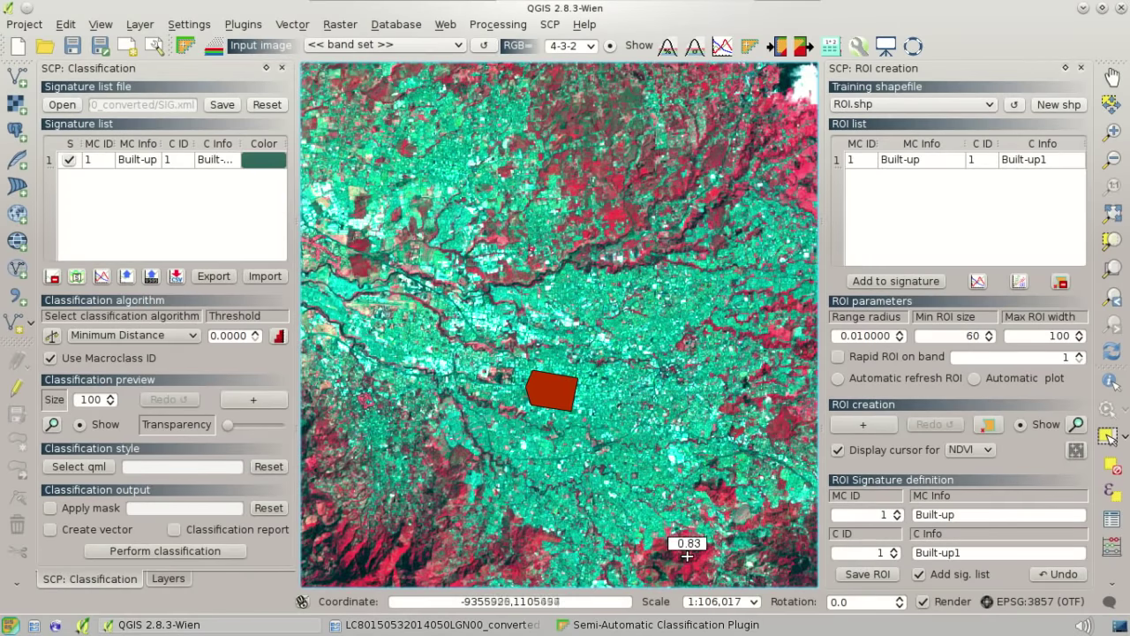
Step: Draw a five-sided ROI polygon over the red vegetated area just south of the city
scroll(687, 554, "up", 1)
scroll(687, 555, "up", 1)
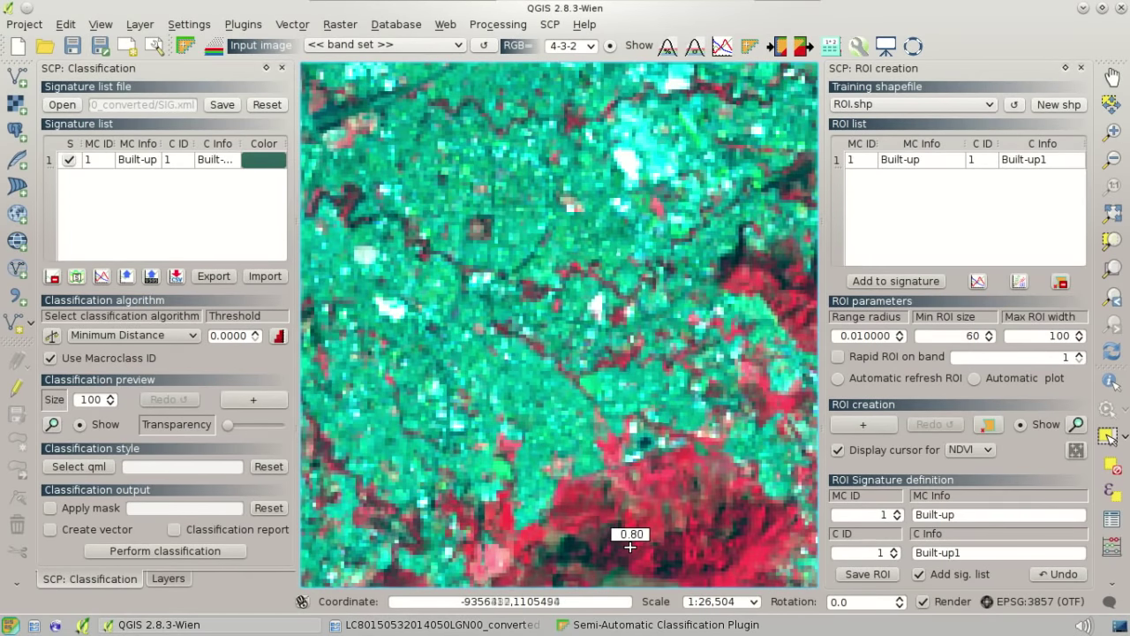
scroll(633, 546, "up", 1)
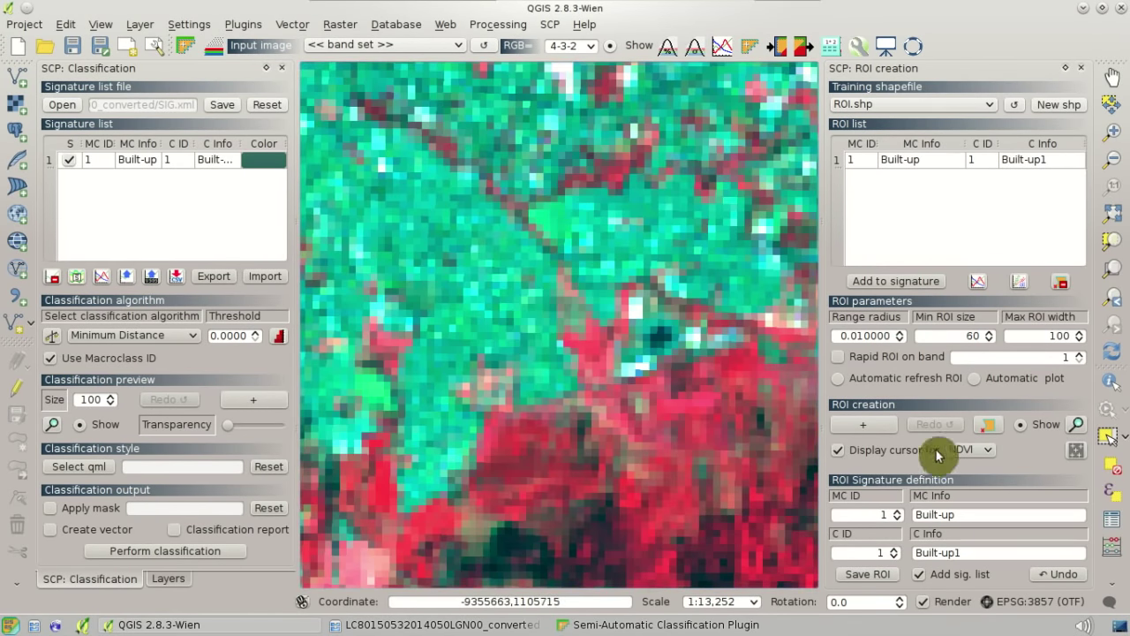
left_click(988, 425)
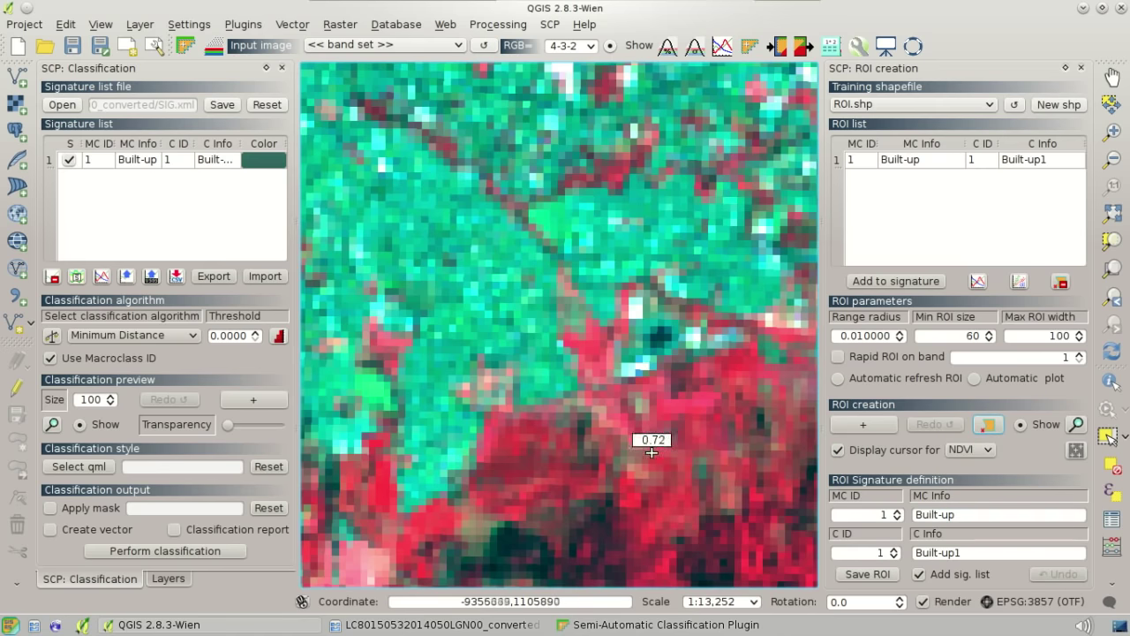
left_click_drag(502, 429, 477, 472)
left_click(493, 515)
left_click(554, 507)
left_click(600, 487)
left_click(554, 421)
right_click(544, 417)
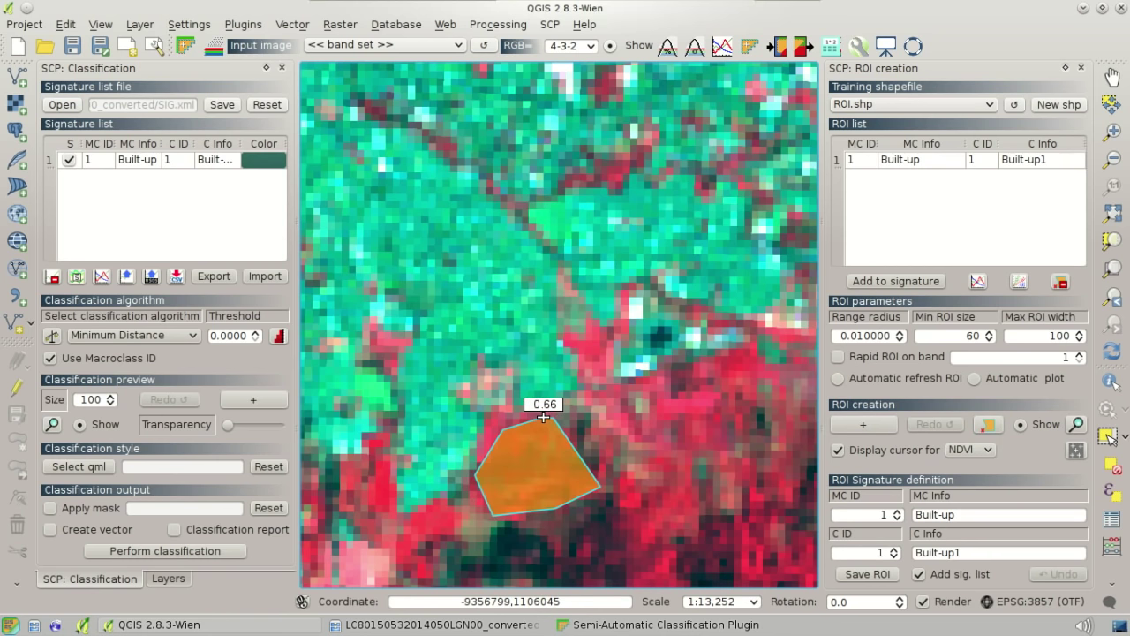
Step: Save the new ROI with macroclass ID 2 named Vegetation and class ID 2 named Vegetation1
double_click(896, 514)
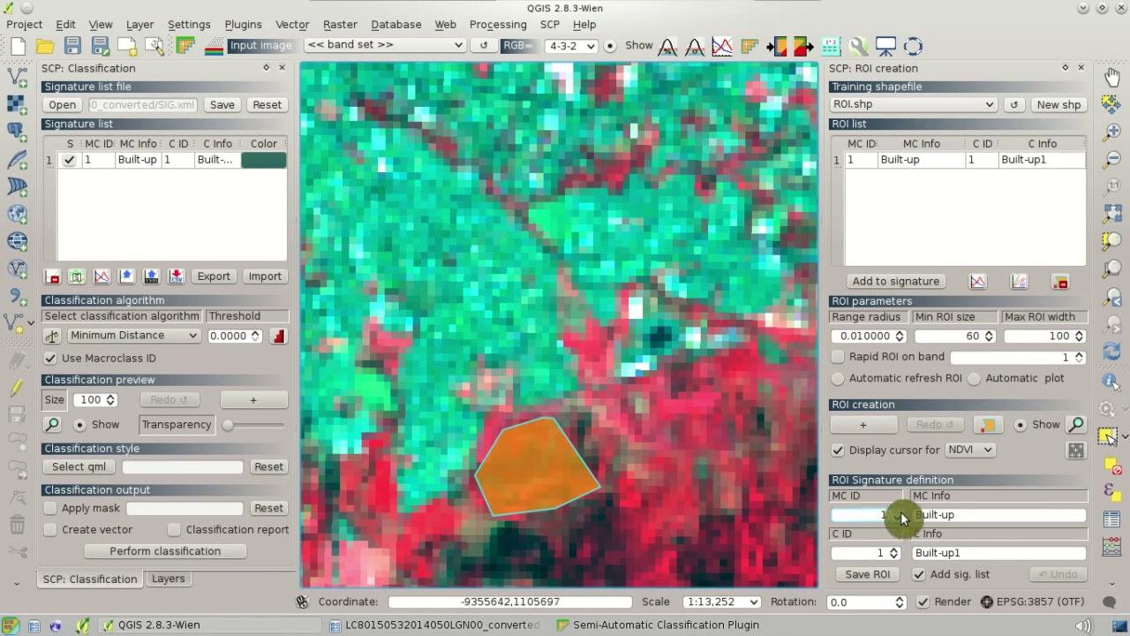
type("2")
double_click(934, 514)
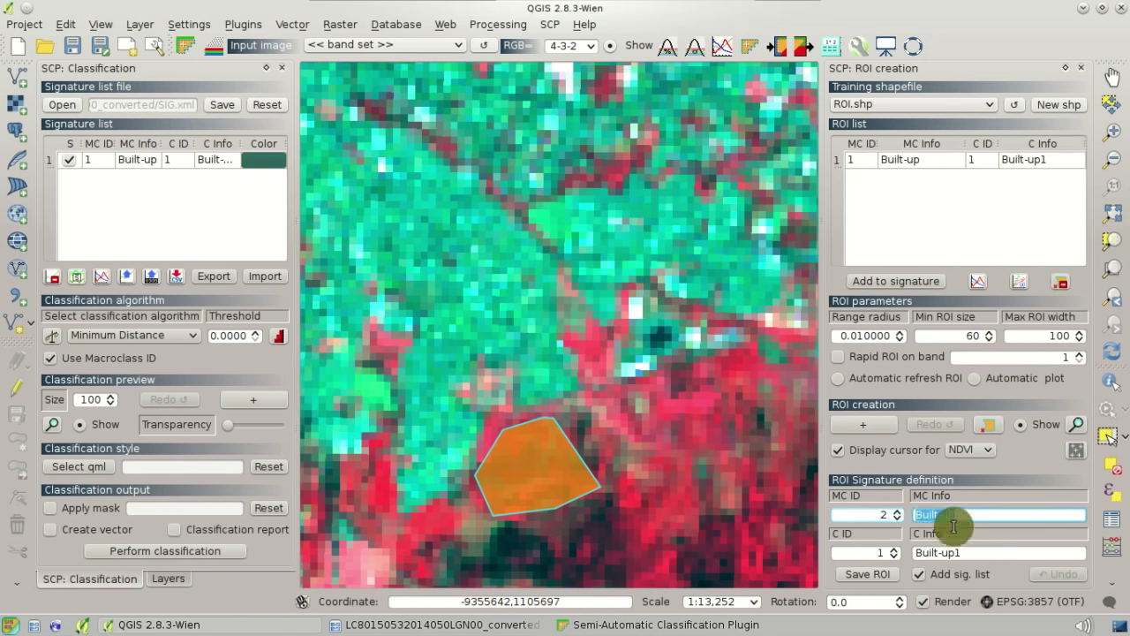
type("Vegetation")
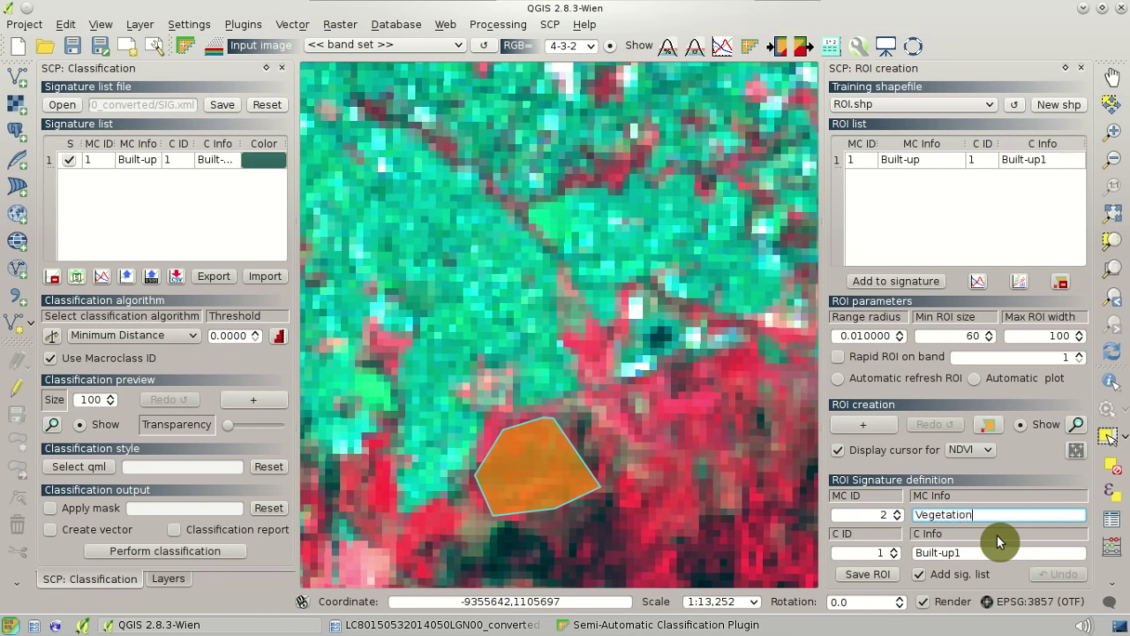
left_click(897, 552)
left_click_drag(971, 554, 873, 545)
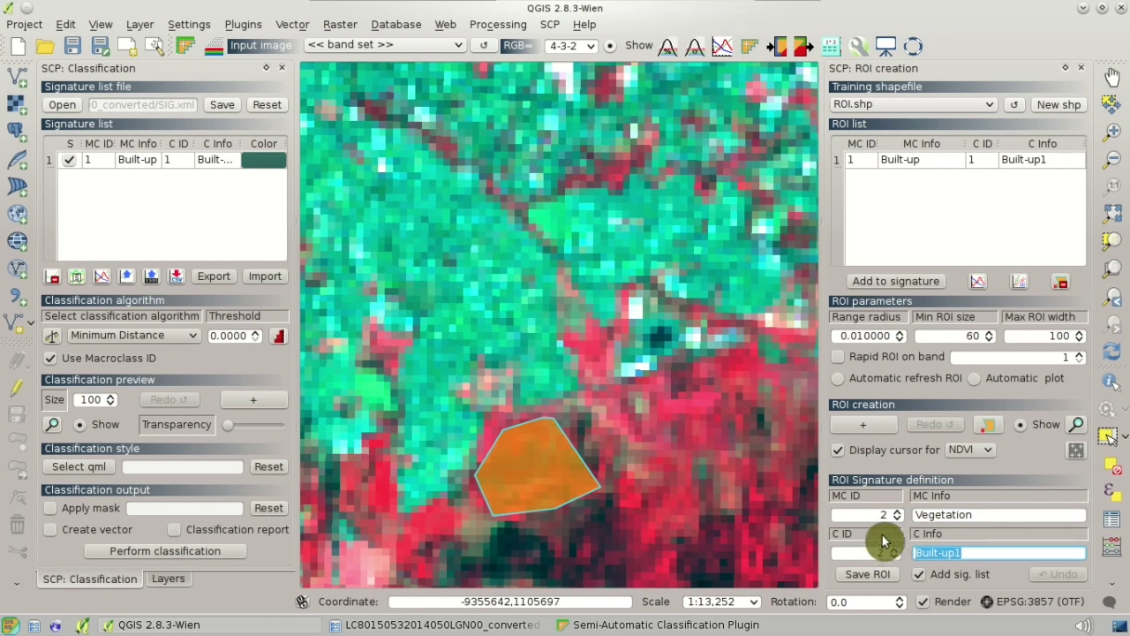
type("Vegetation1")
left_click(891, 581)
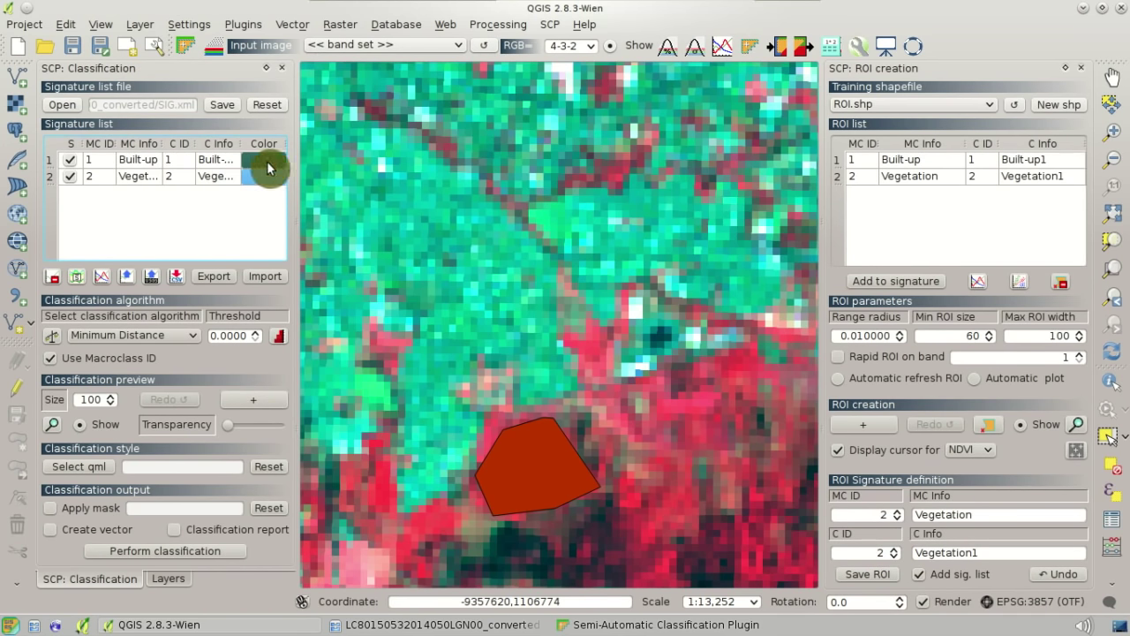
Step: Set the colour of the Built-up signature to red
double_click(276, 168)
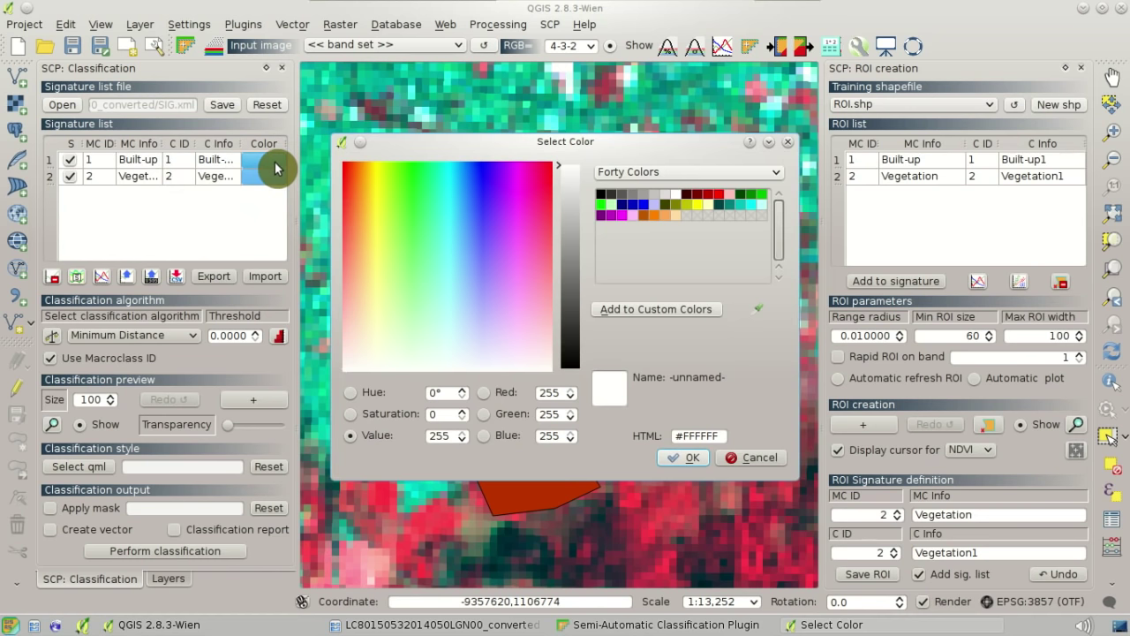
left_click(652, 215)
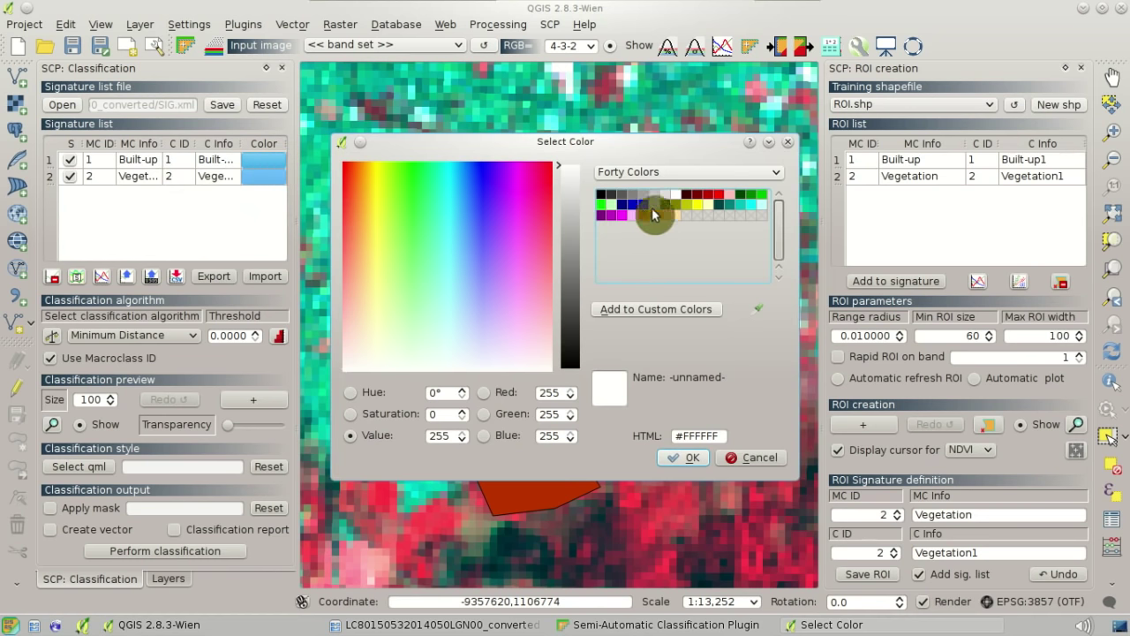
left_click(720, 192)
left_click(688, 459)
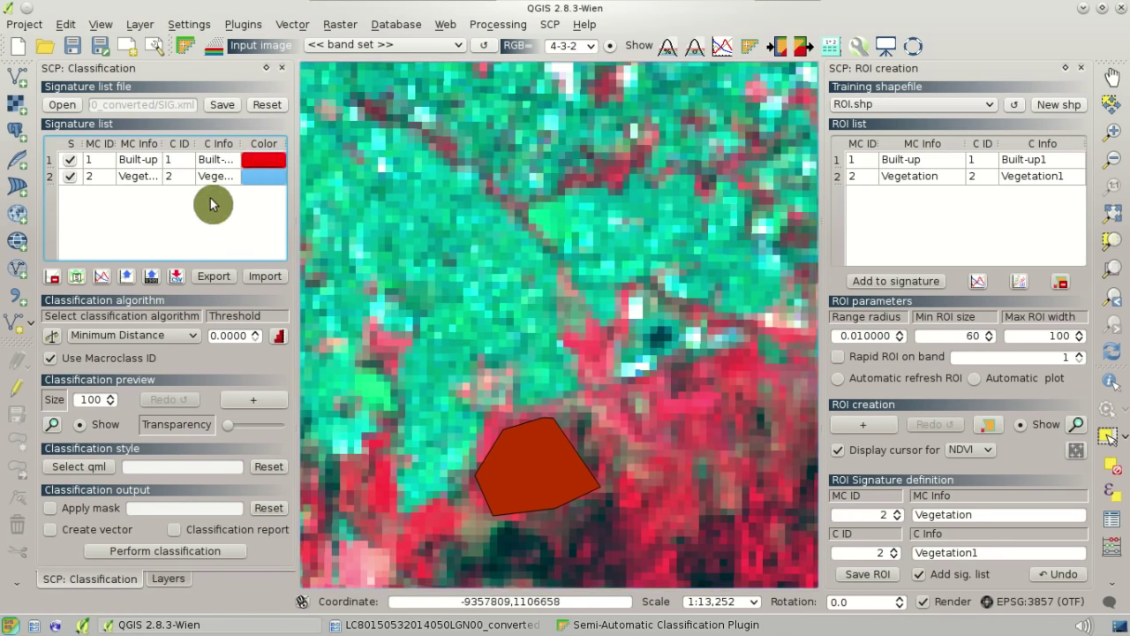
Step: Set the colour of the Vegetation signature to bright green
double_click(267, 183)
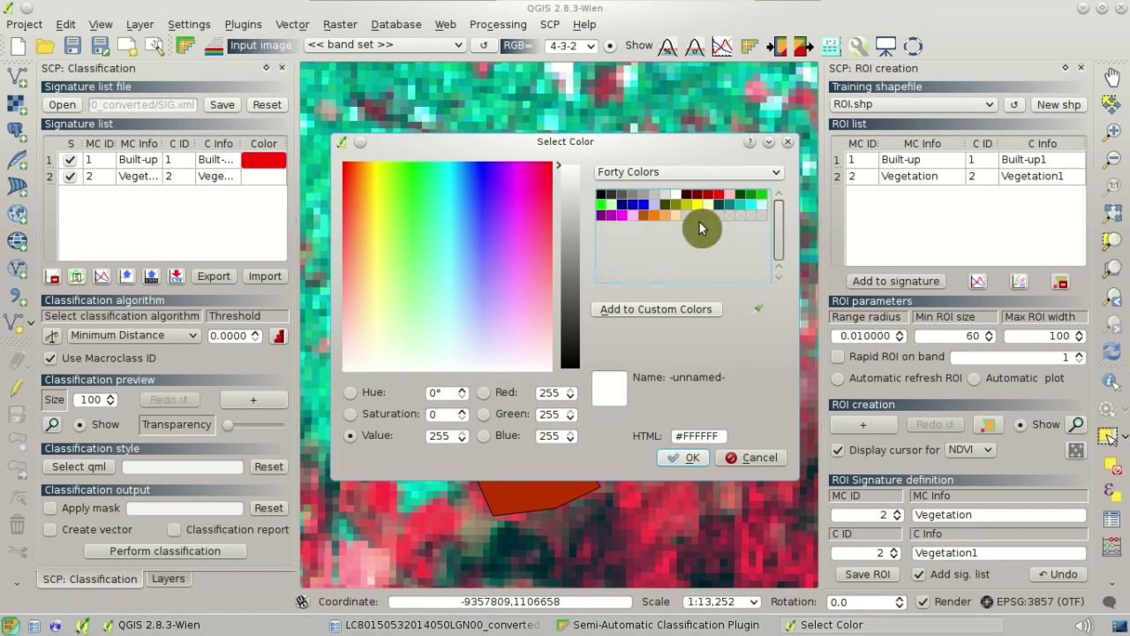
left_click(762, 194)
left_click(687, 462)
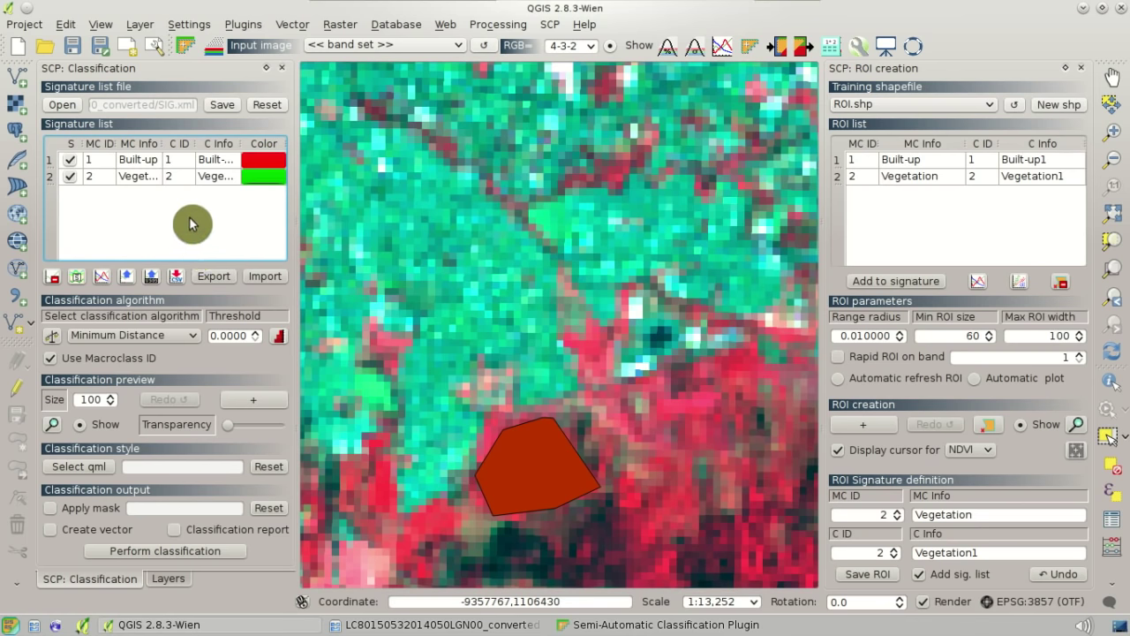
mouse_move(297, 210)
left_mouse_down()
mouse_move(378, 210)
mouse_move(294, 207)
left_mouse_up()
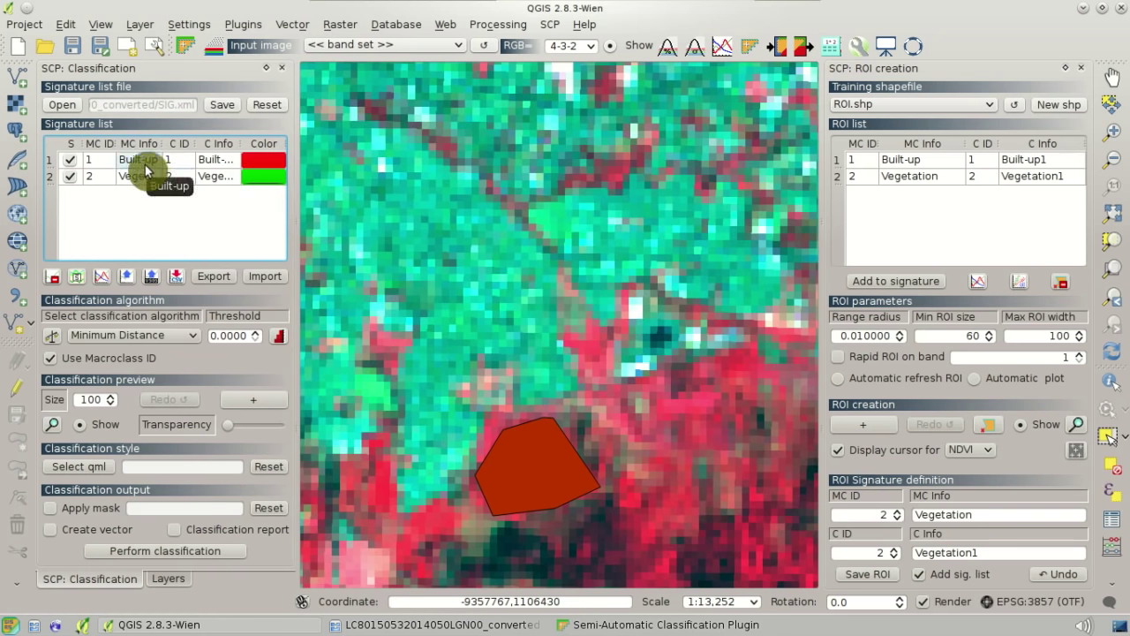
Step: Plot the Built-up and Vegetation spectral signatures together and examine the signature details, including the vegetation values per wavelength
left_click_drag(147, 169, 151, 186)
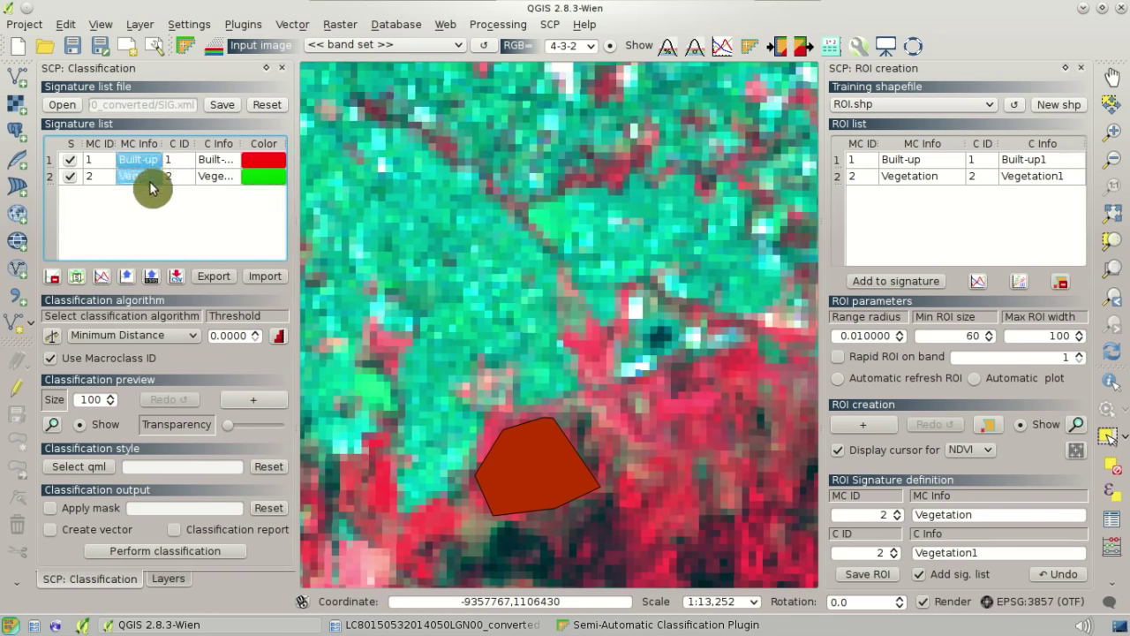
left_click(104, 278)
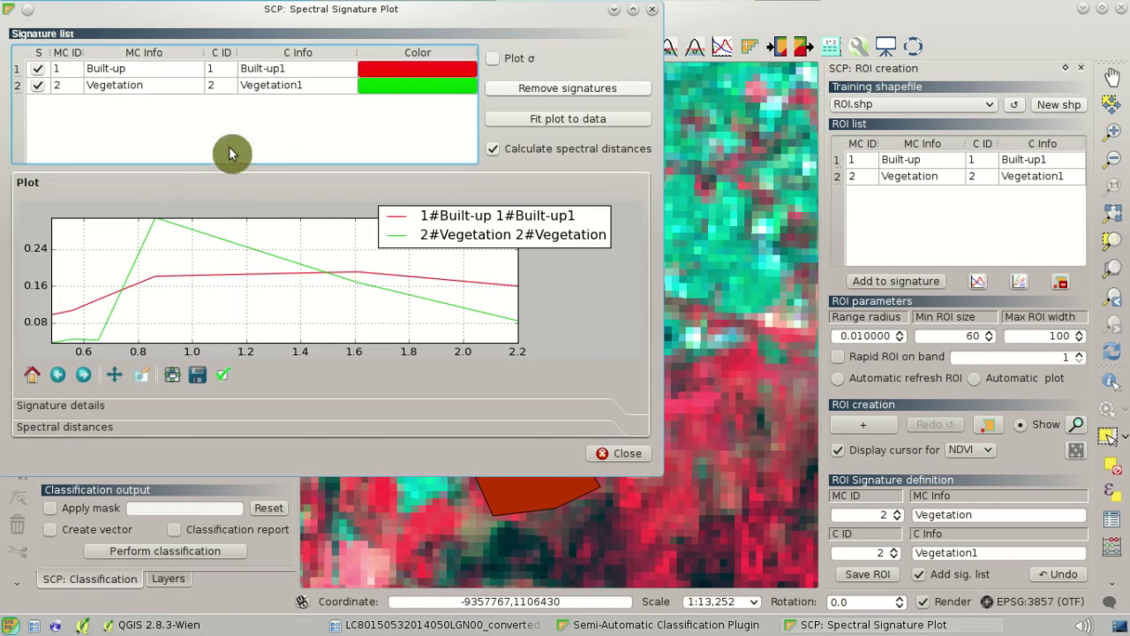
left_click_drag(270, 26, 543, 81)
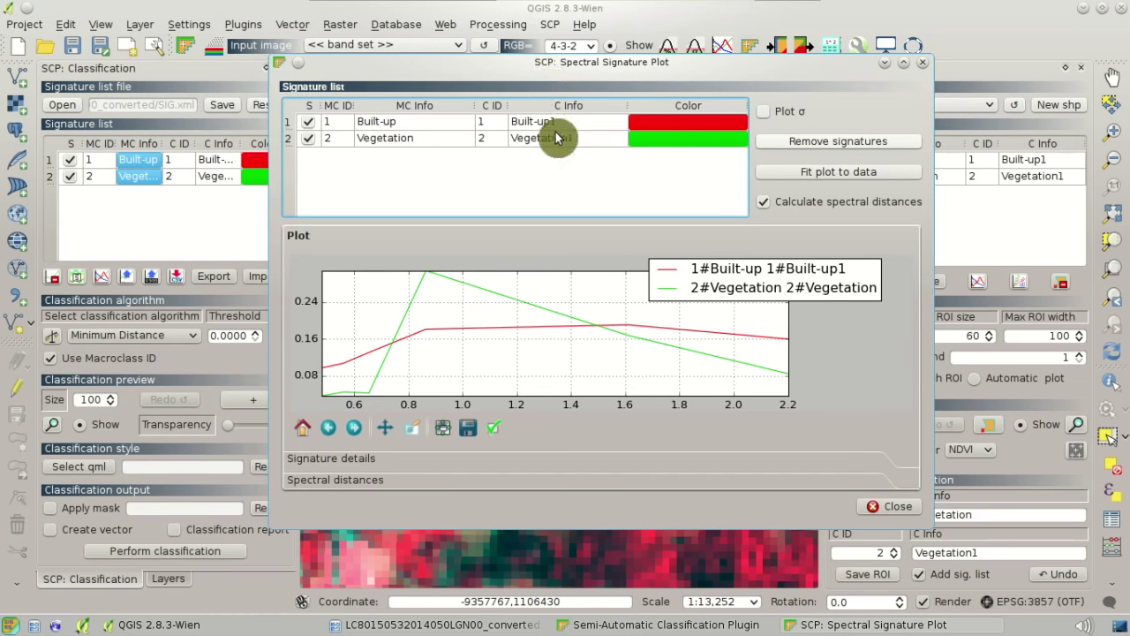
left_click(680, 460)
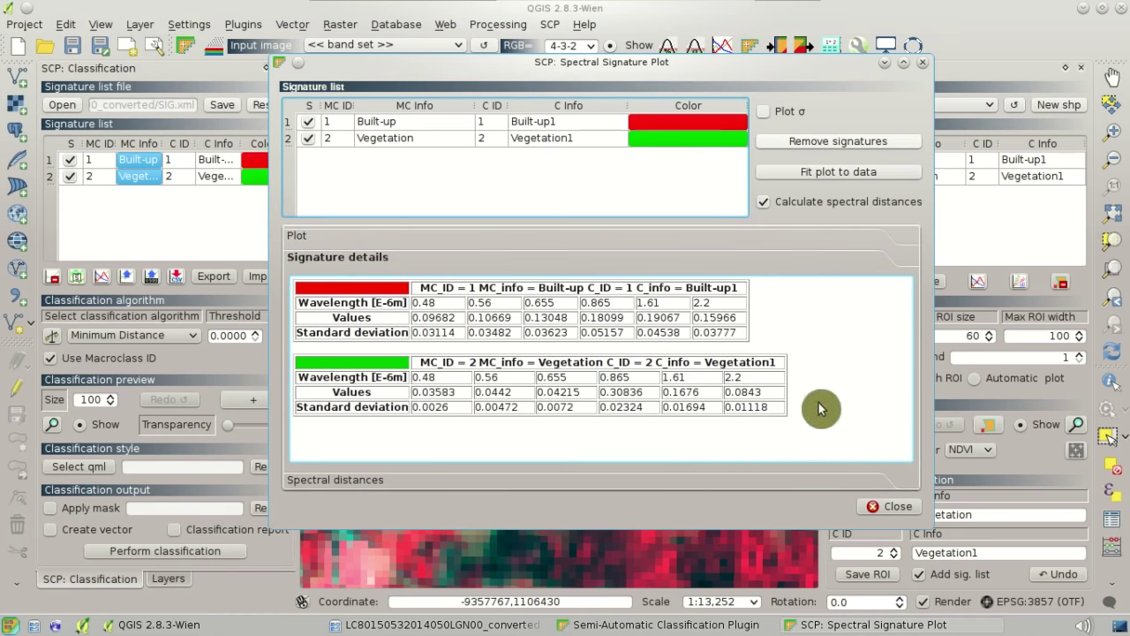
left_click_drag(794, 394, 353, 398)
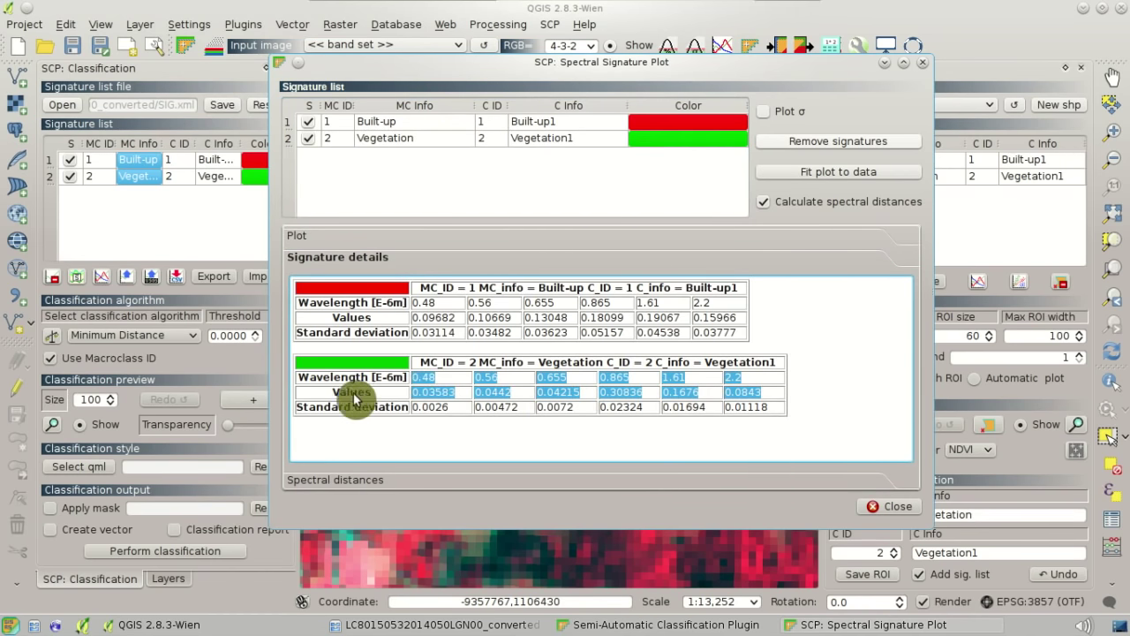
left_click(391, 446)
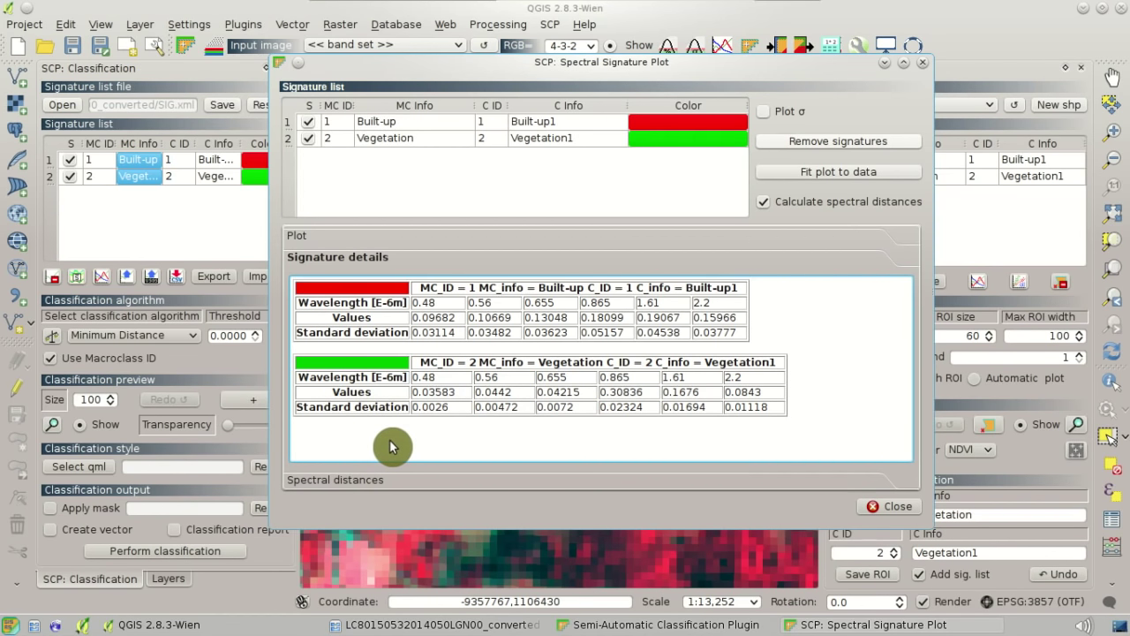
Step: Examine the spectral distances between the two signatures, checking the Jeffries-Matusita distance and the spectral angle
left_click(498, 483)
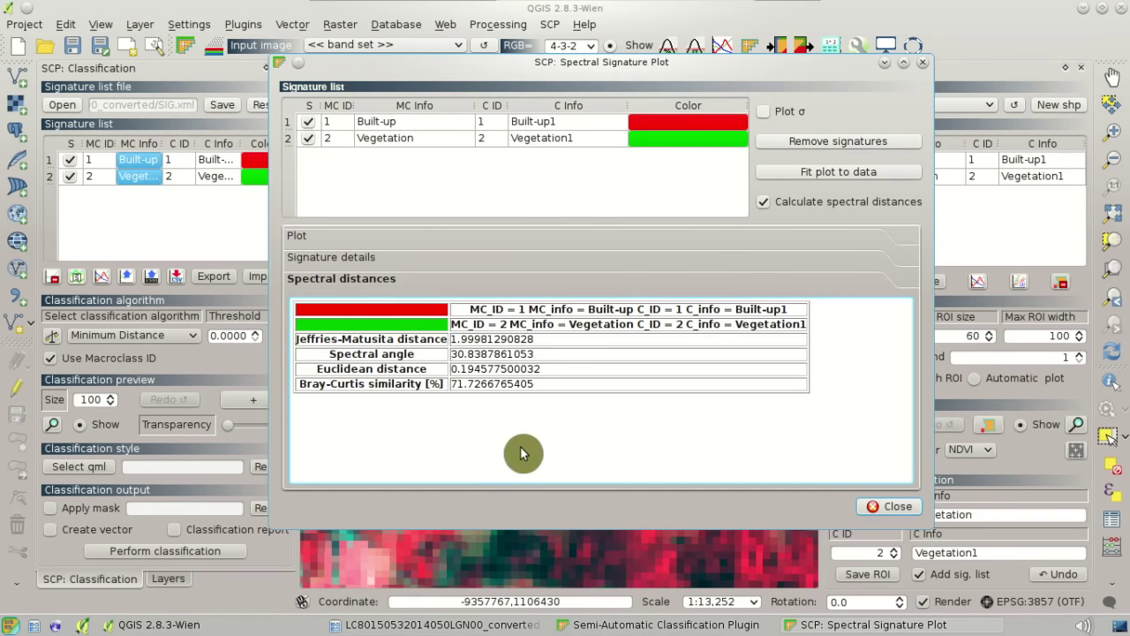
left_click_drag(544, 343, 391, 346)
left_click_drag(555, 355, 374, 361)
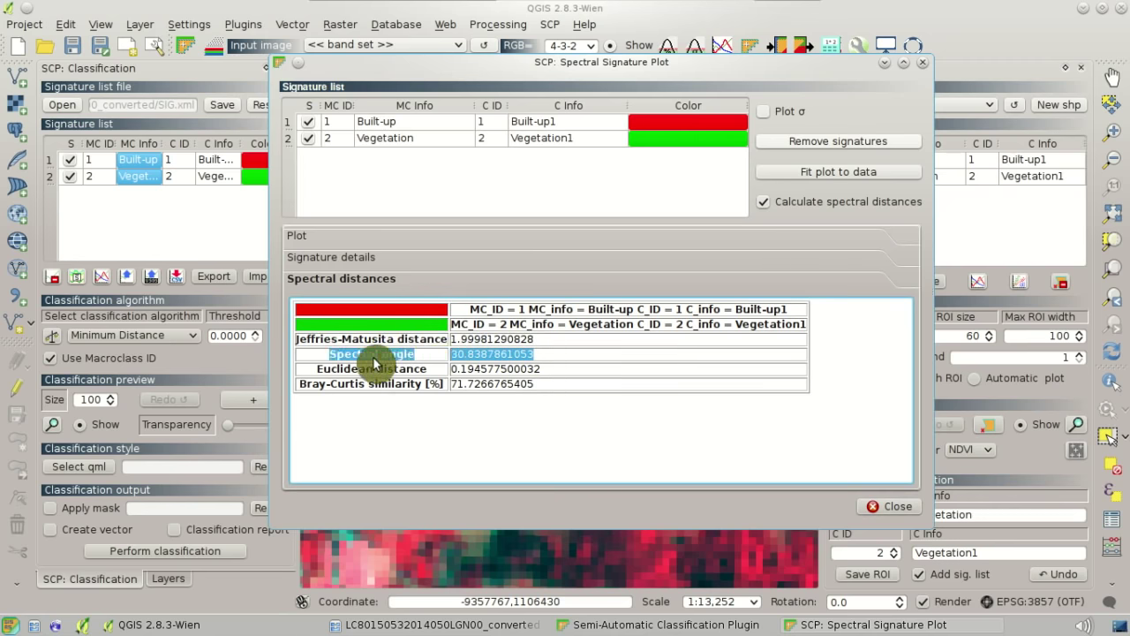
left_click(574, 428)
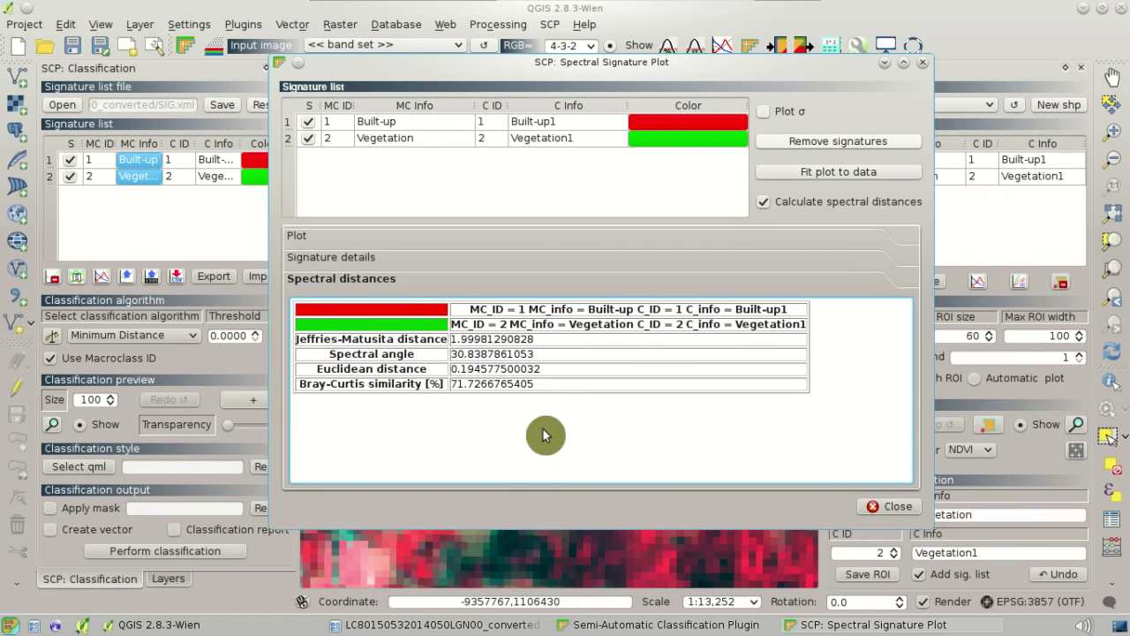
Step: Set the classification algorithm to Maximum Likelihood and check the related Jeffries-Matusita distance between the two signatures
left_click(190, 341)
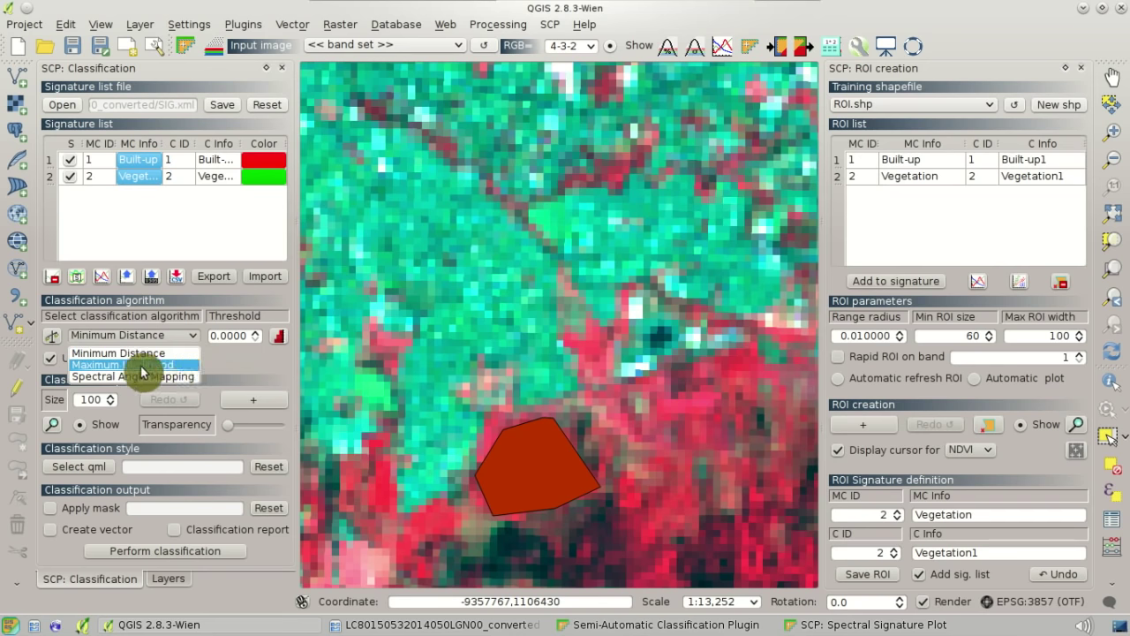
left_click(184, 367)
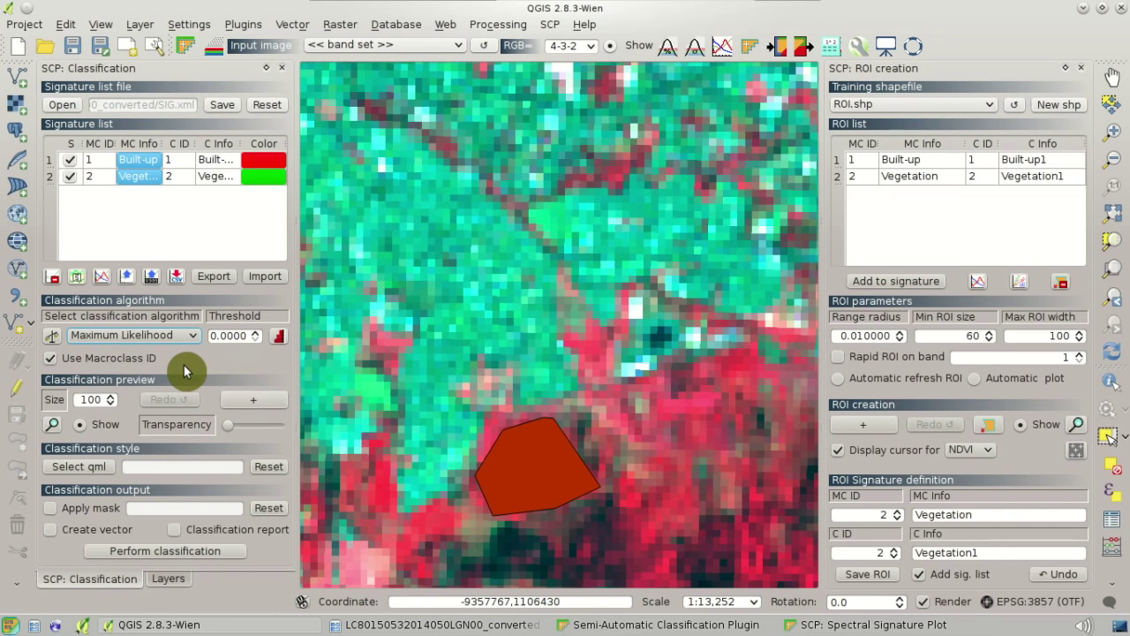
left_click(868, 624)
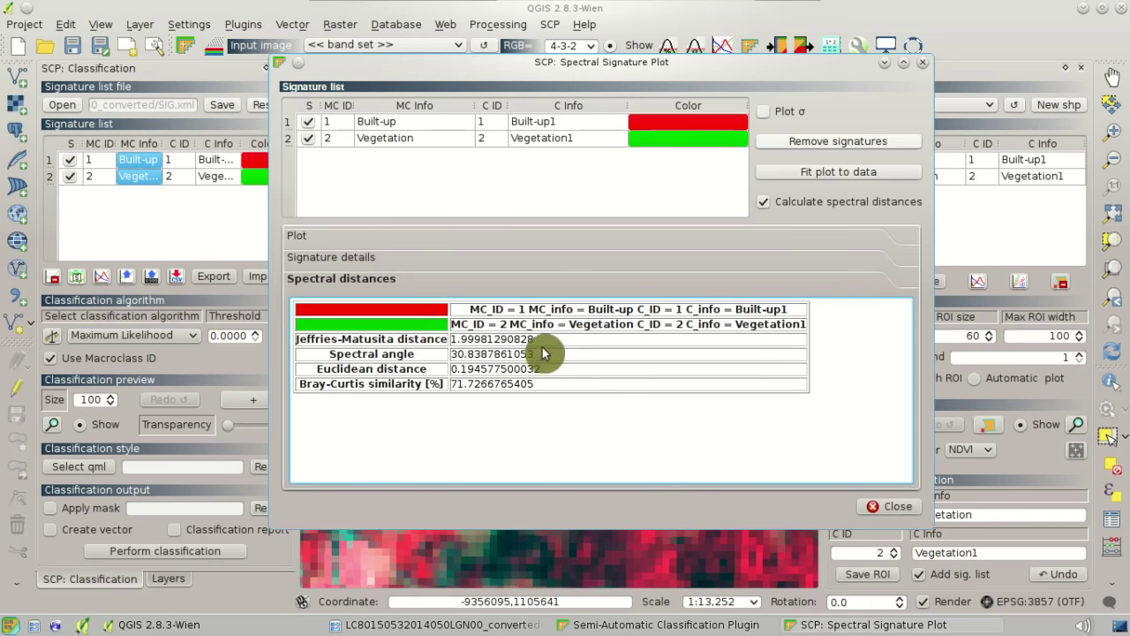
left_click_drag(469, 349, 452, 341)
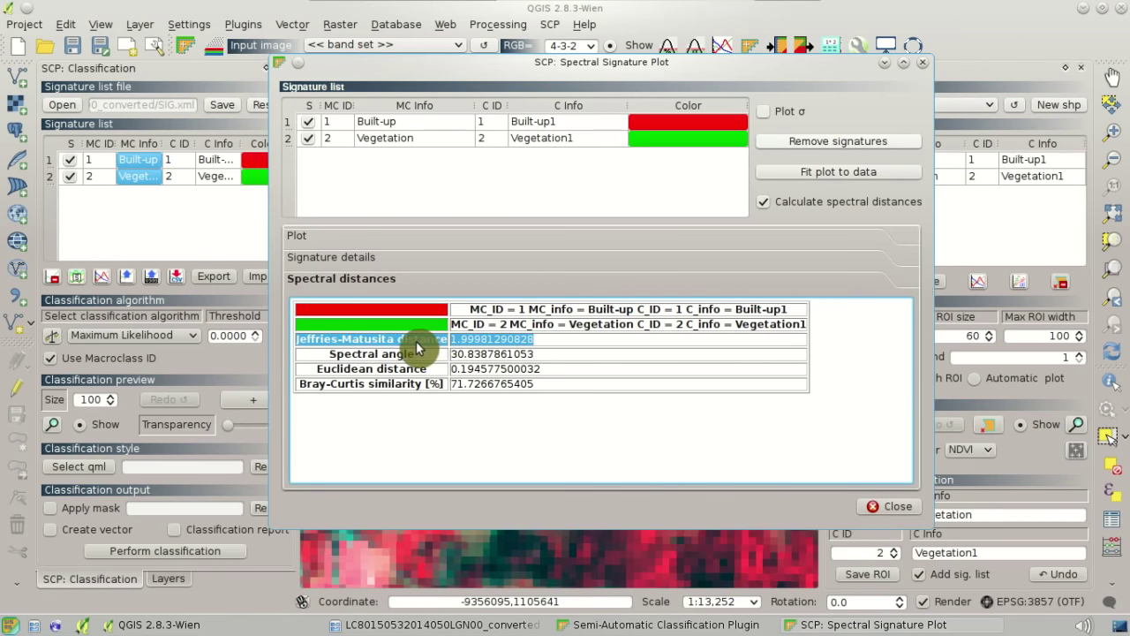
left_click(612, 439)
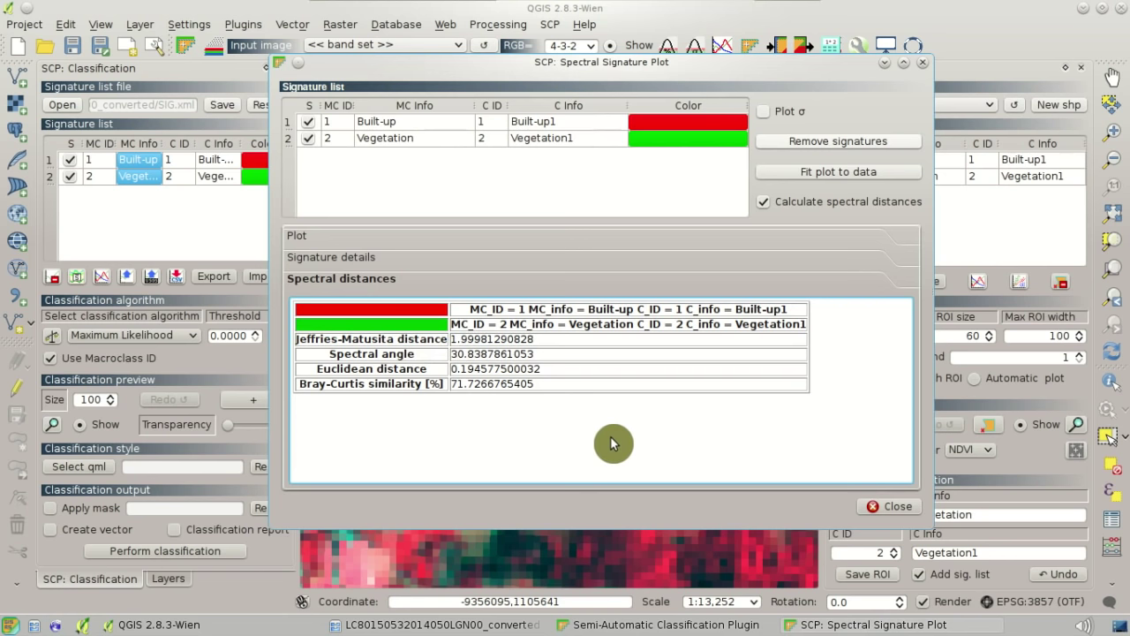
left_click(974, 38)
Step: Display the bare fields beside the river west of the city in the 3-2-1 colour composite
scroll(751, 275, "down", 1)
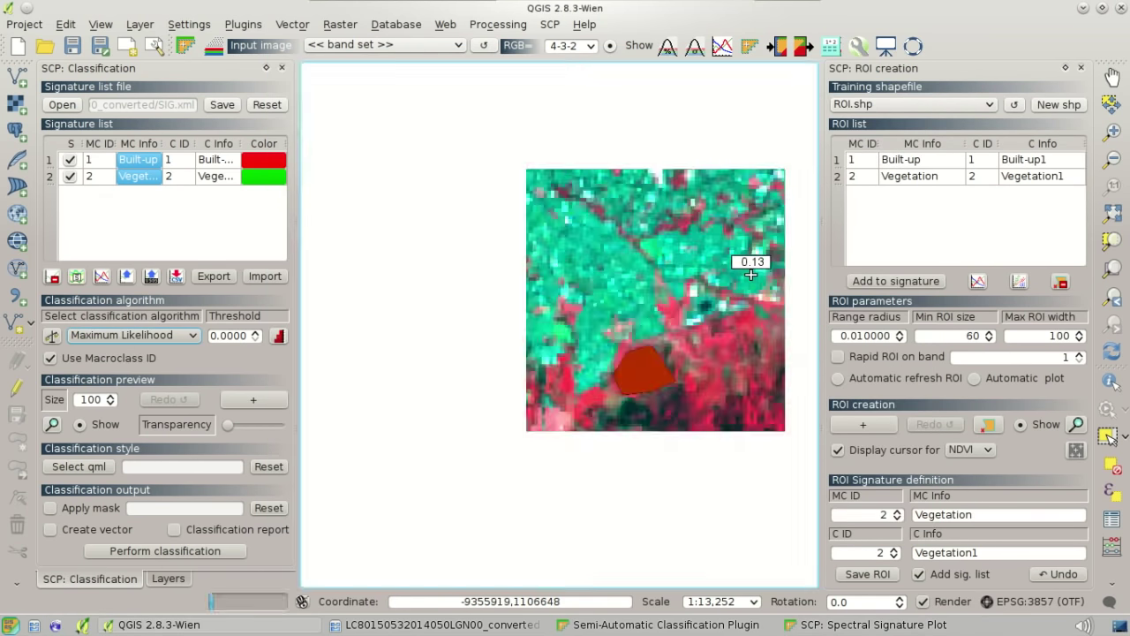
scroll(750, 275, "down", 1)
scroll(750, 275, "down", 1)
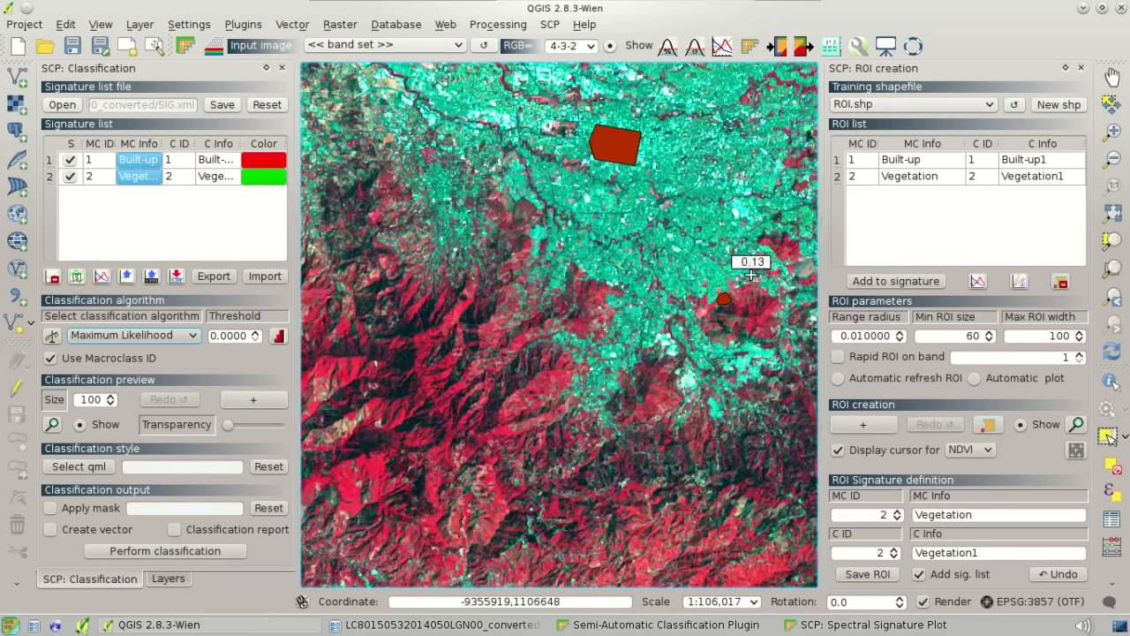
scroll(751, 275, "down", 1)
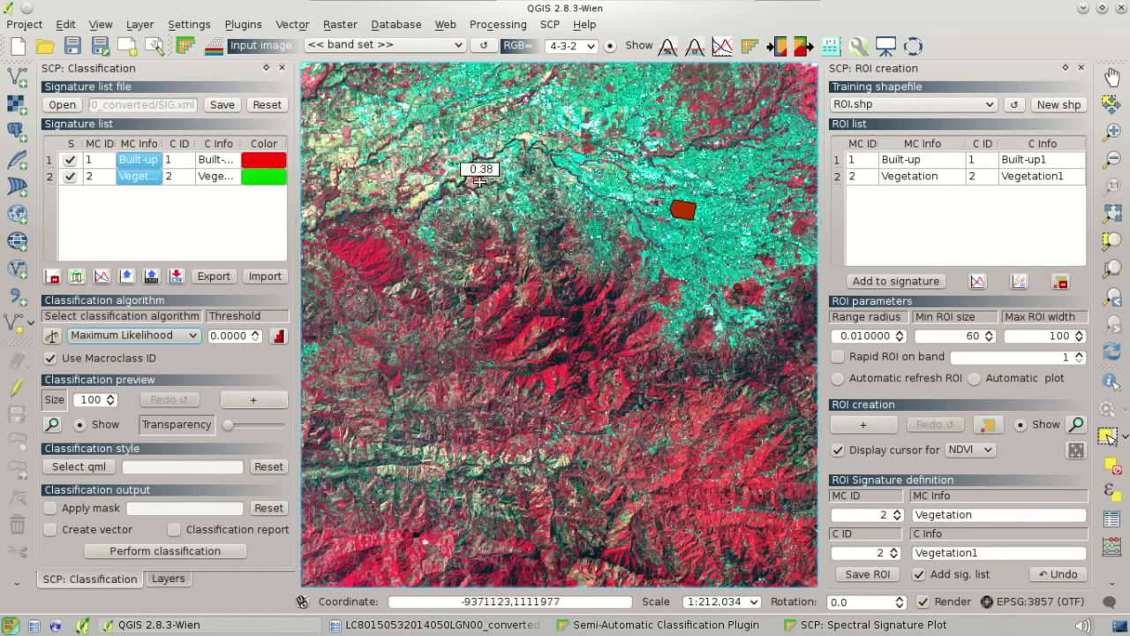
scroll(403, 181, "up", 2)
scroll(429, 181, "up", 1)
scroll(430, 181, "up", 1)
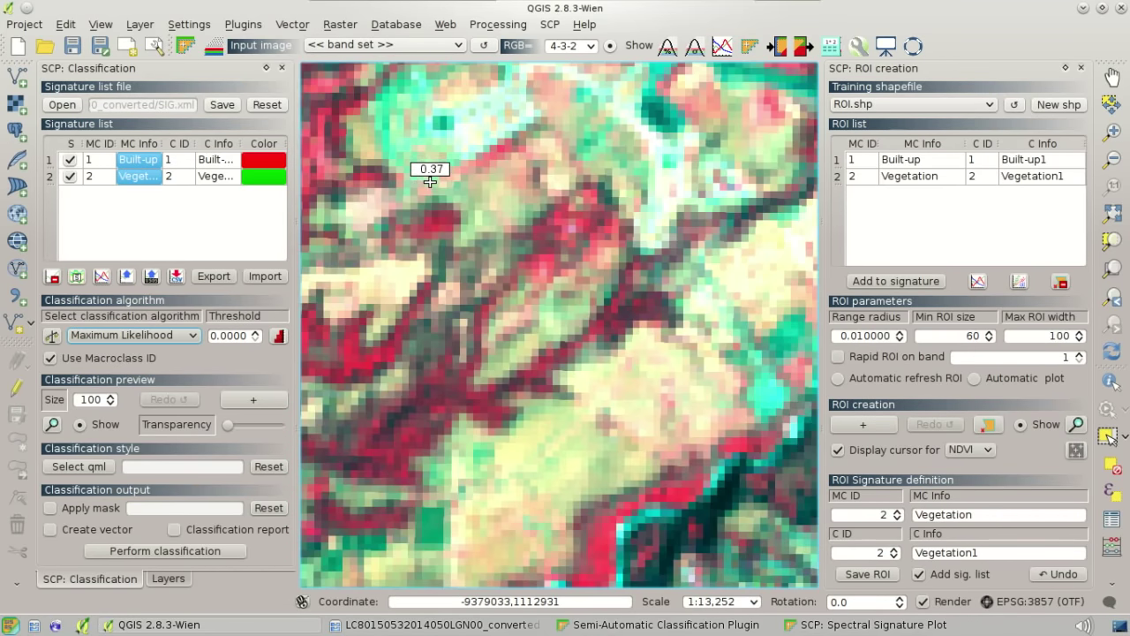
scroll(528, 294, "down", 1)
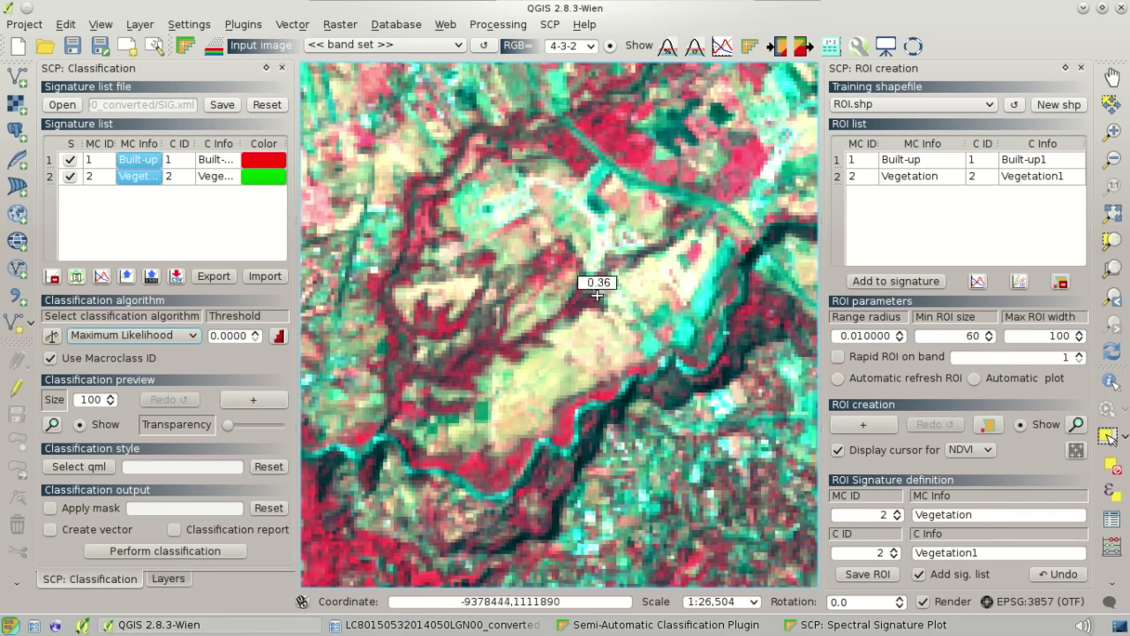
left_click(592, 48)
left_click(587, 85)
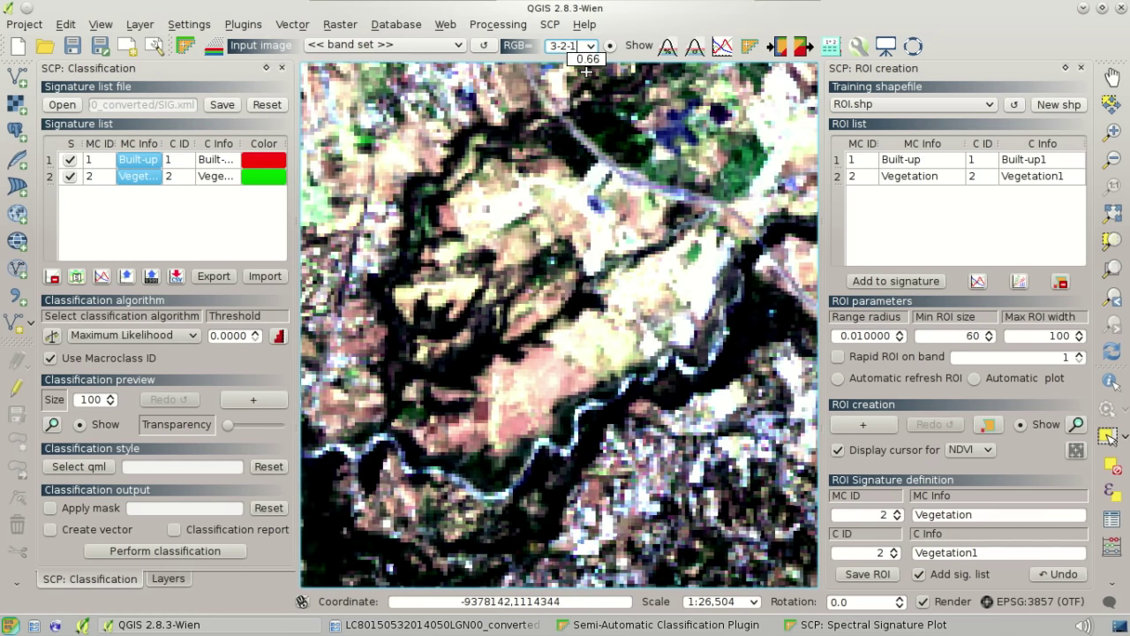
Step: Compare the local cumulative cut and standard deviation stretches on the image, leaving the cumulative cut stretch applied
left_click(675, 54)
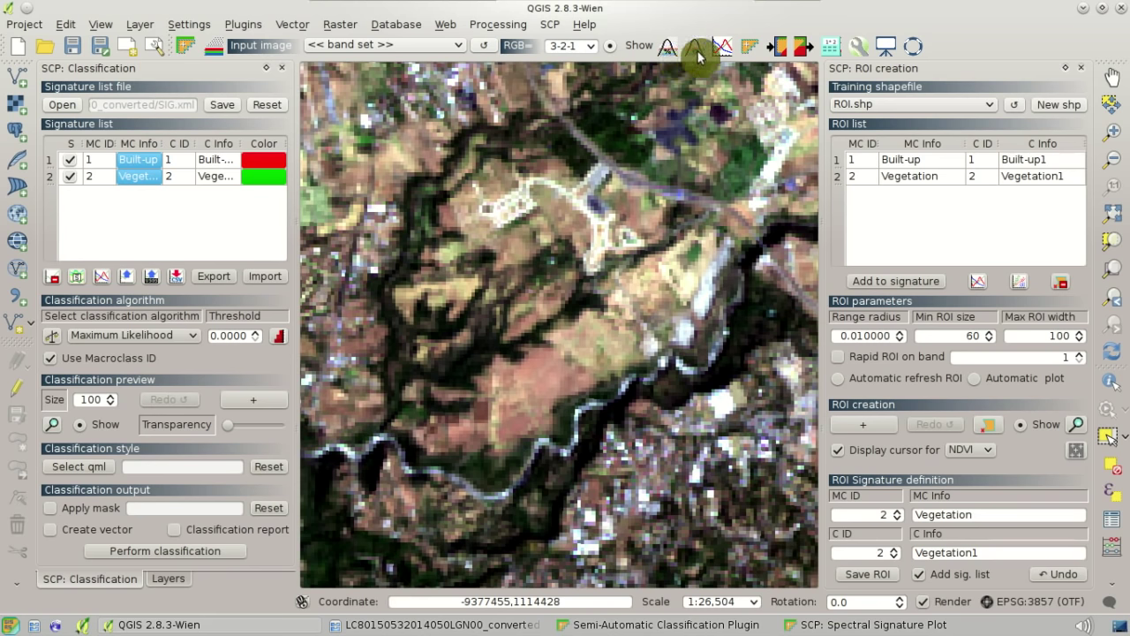
left_click(698, 55)
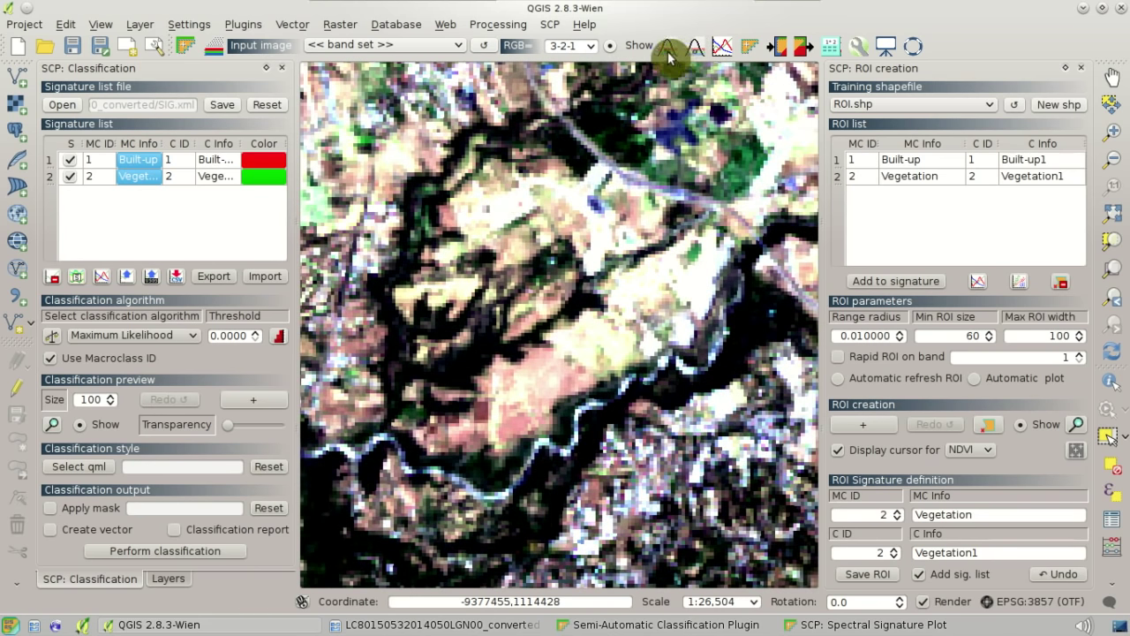
left_click(668, 52)
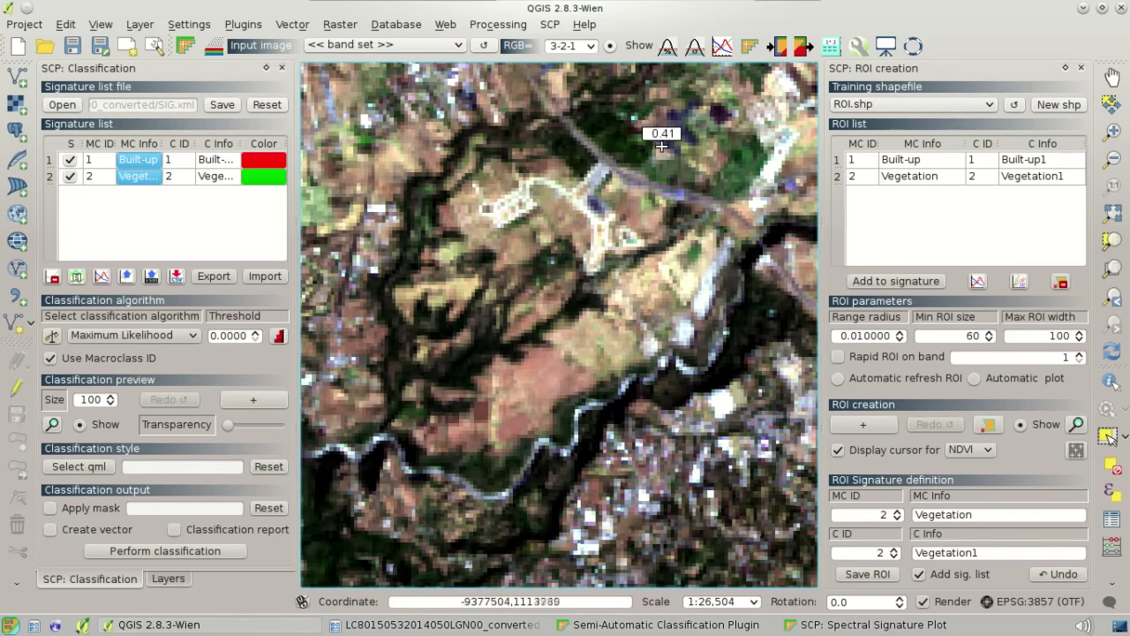
Step: Apply the local cumulative cut stretch to the image over the bare fields farther northwest
scroll(662, 146, "down", 1)
scroll(661, 147, "down", 1)
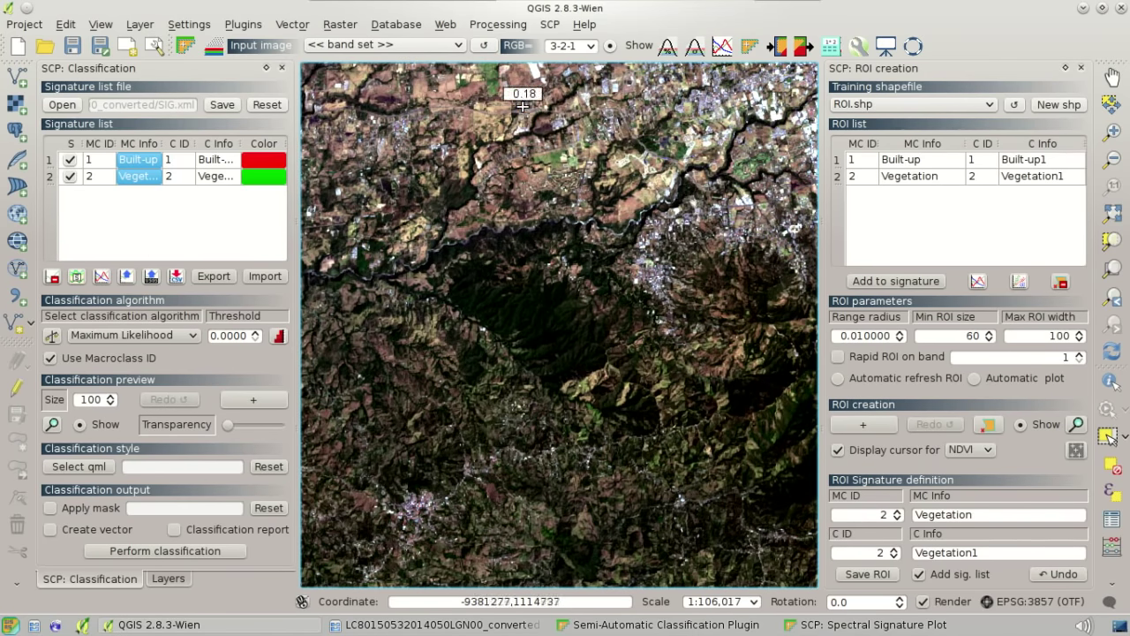
scroll(440, 91, "up", 1)
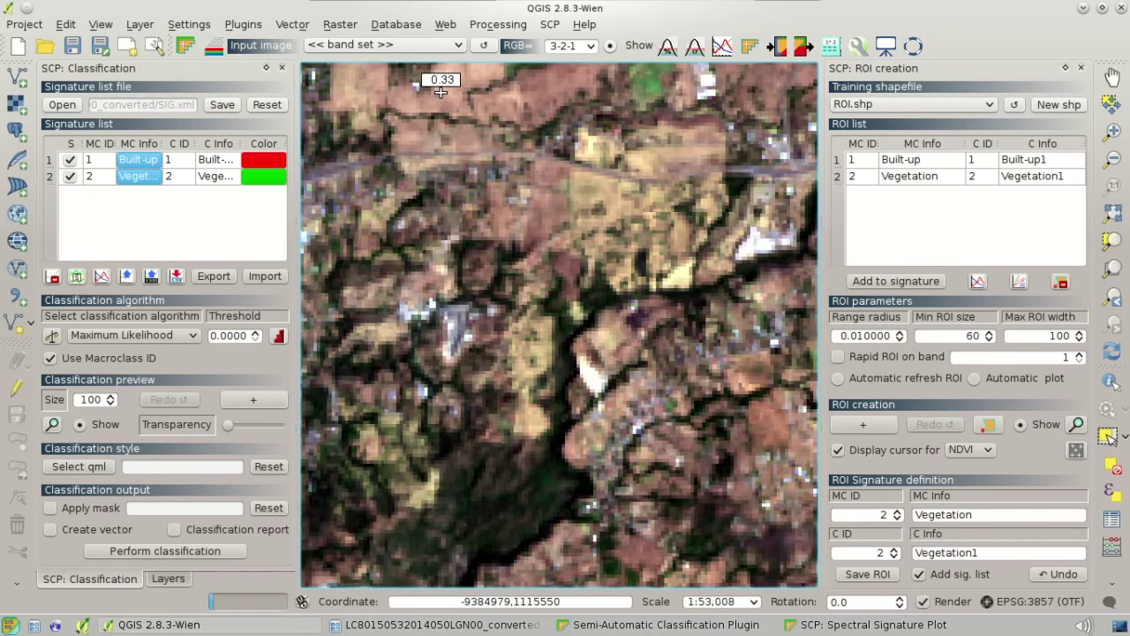
left_click(1113, 78)
left_click_drag(619, 169, 712, 328)
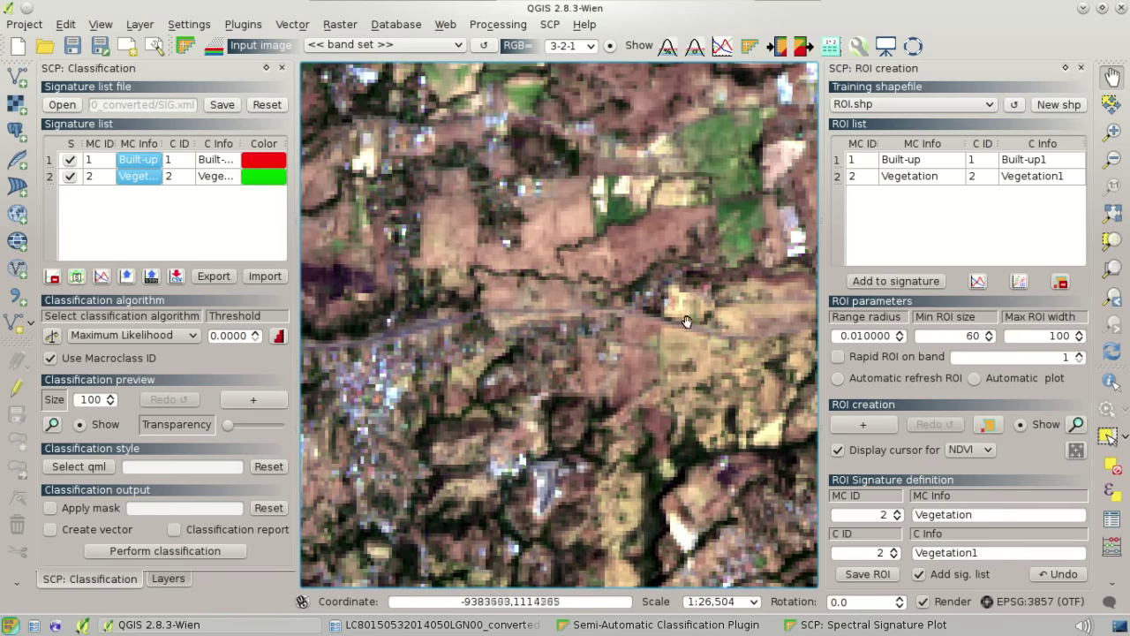
left_click(671, 53)
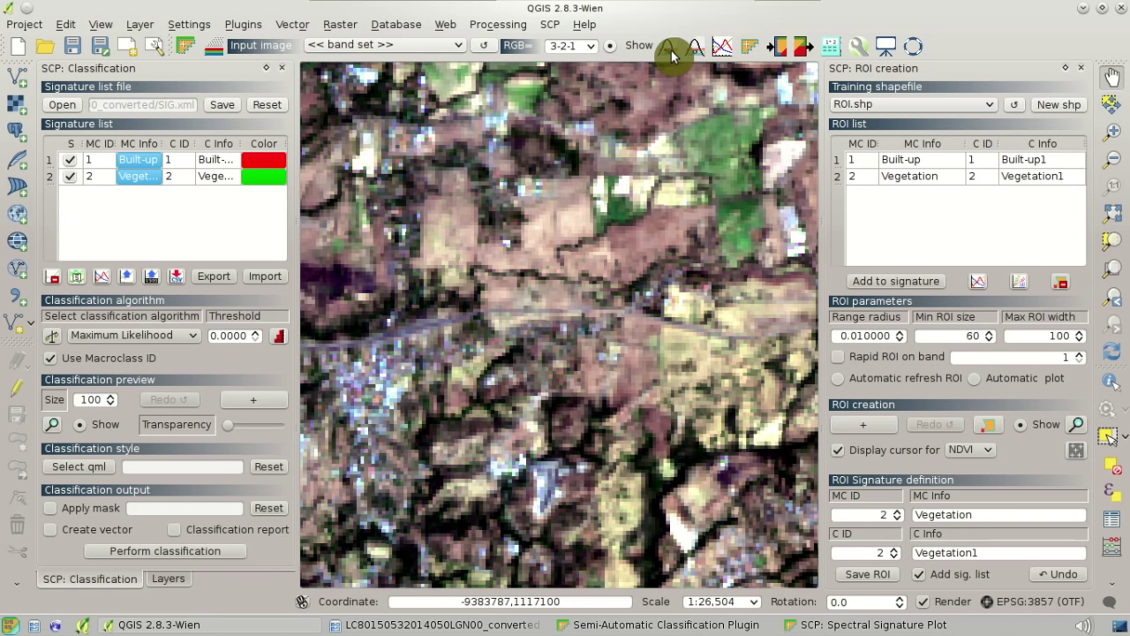
Step: Draw a six-sided ROI polygon over the light brown bare soil field just west of the green crop fields
left_click(987, 425)
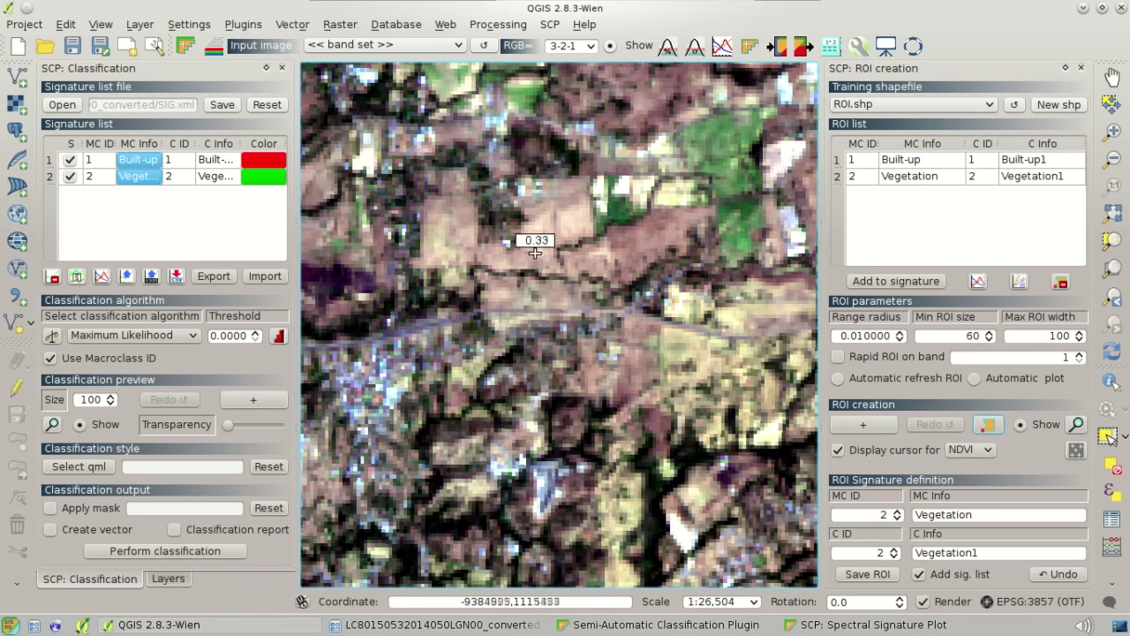
left_click(527, 208)
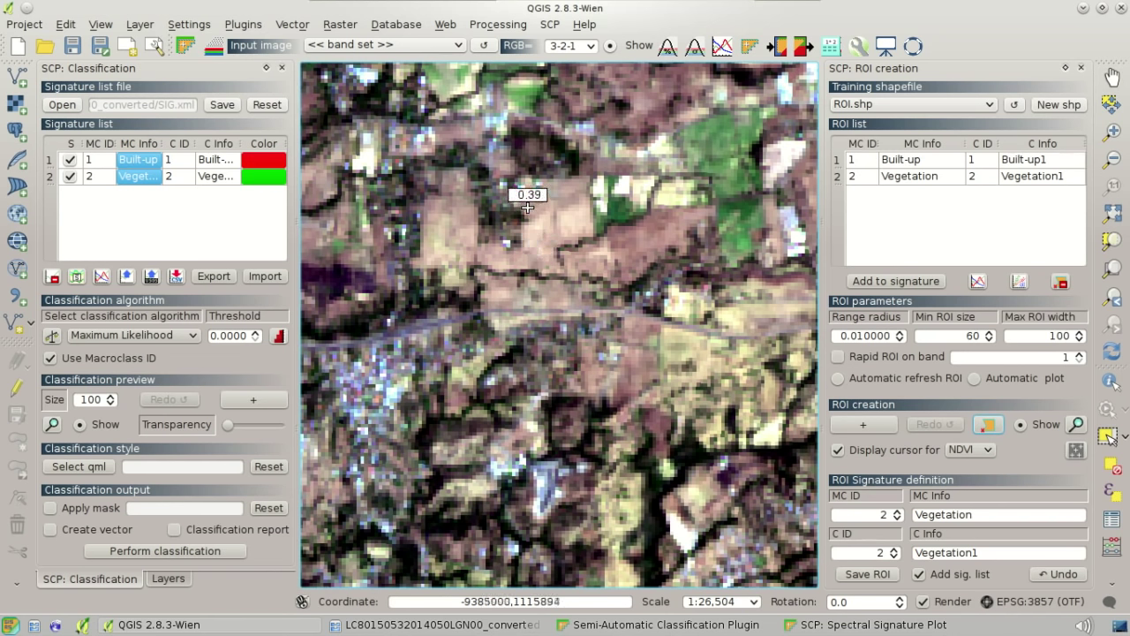
left_click(583, 195)
left_click(590, 233)
left_click(557, 243)
left_click(551, 263)
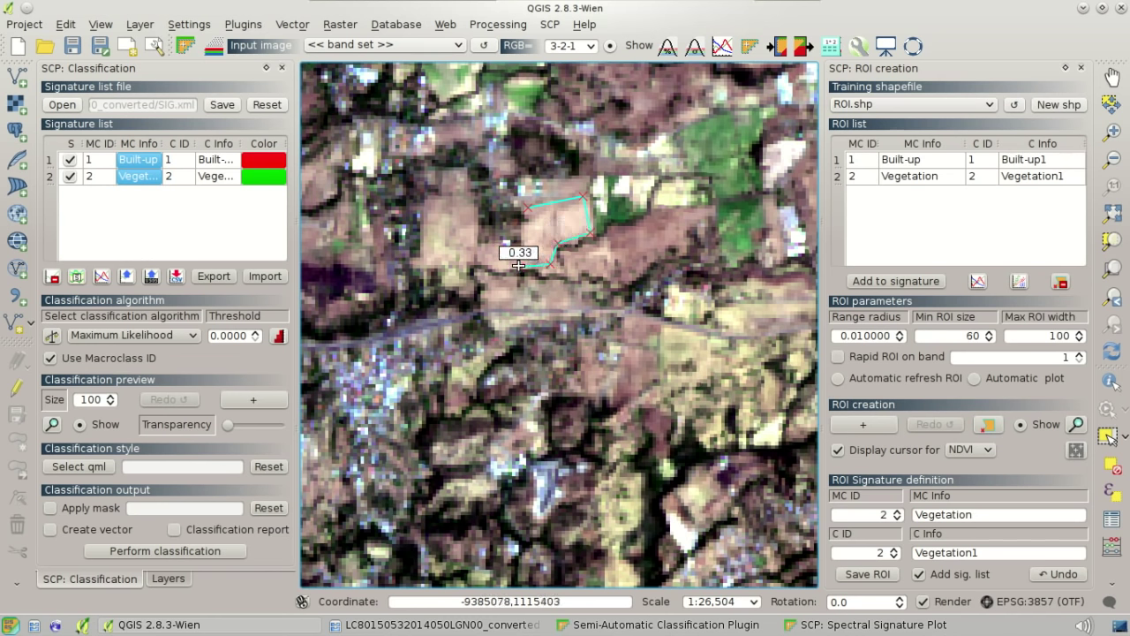
right_click(520, 265)
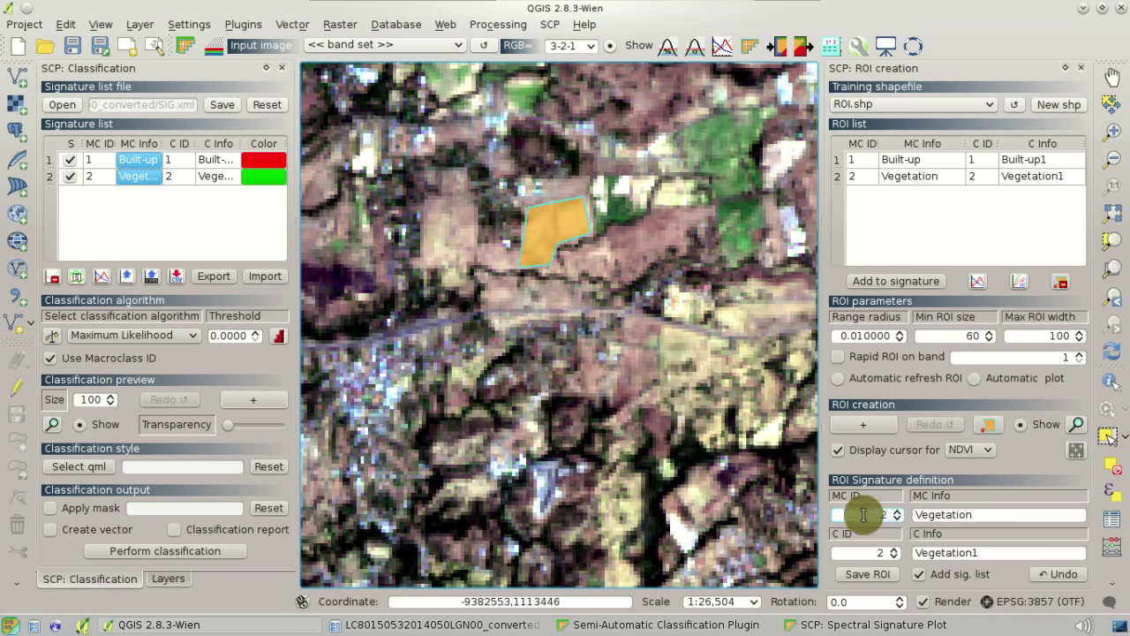
Step: Save the drawn ROI as macroclass 3 "Soil" and class 3 "Soil1", without adding its signature to the signature list
left_click(899, 511)
double_click(972, 515)
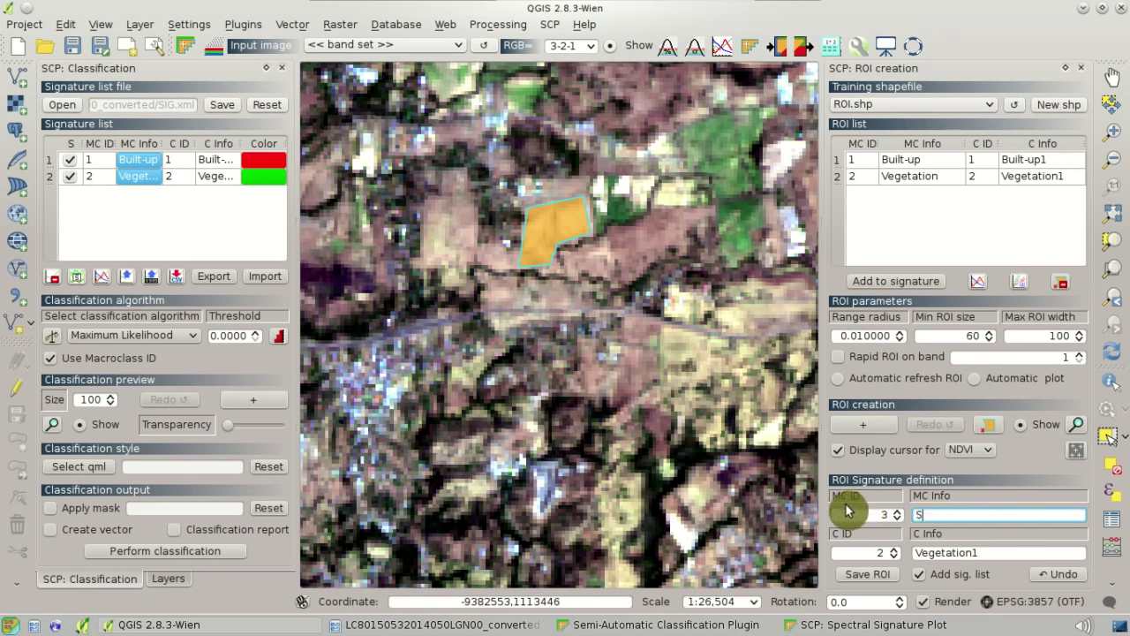
type("Soil")
left_click(896, 548)
double_click(995, 556)
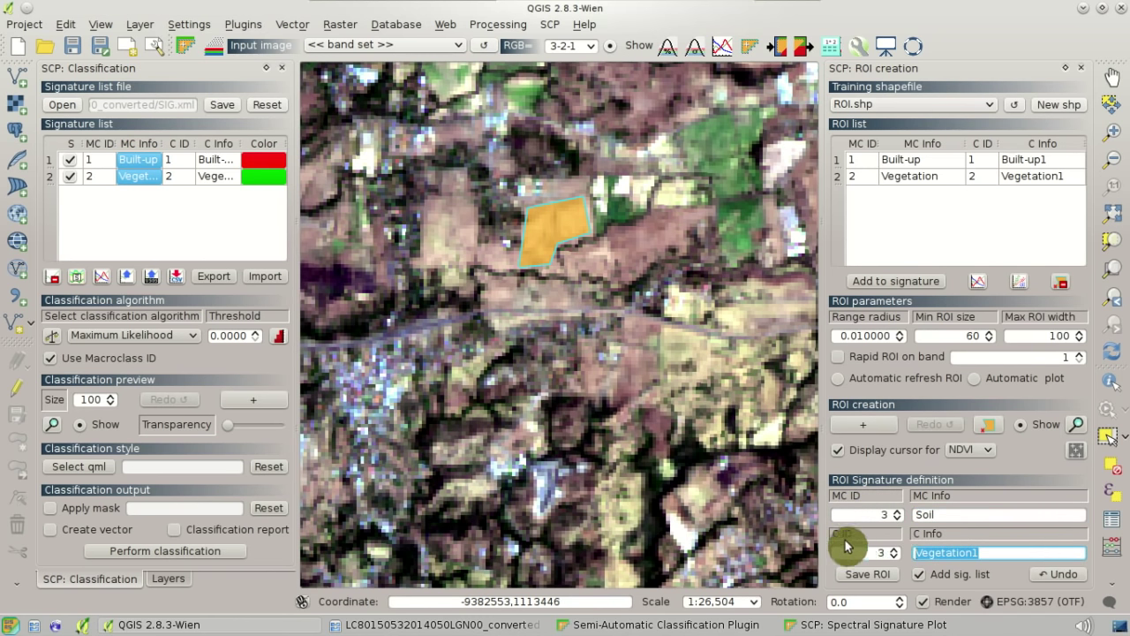
type("Soil1")
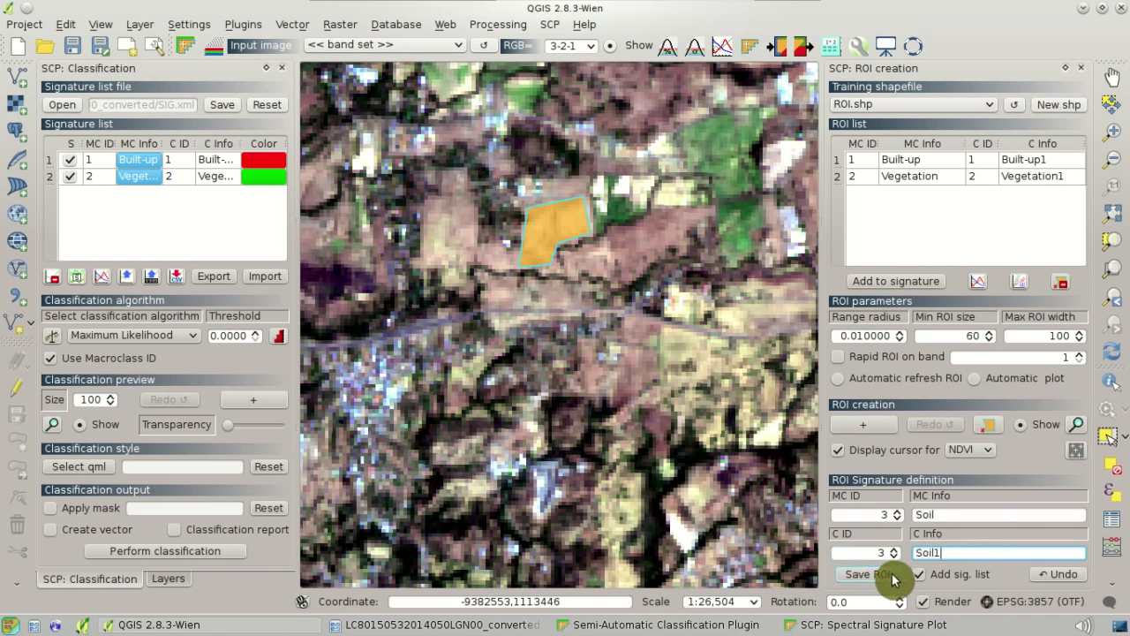
left_click(987, 577)
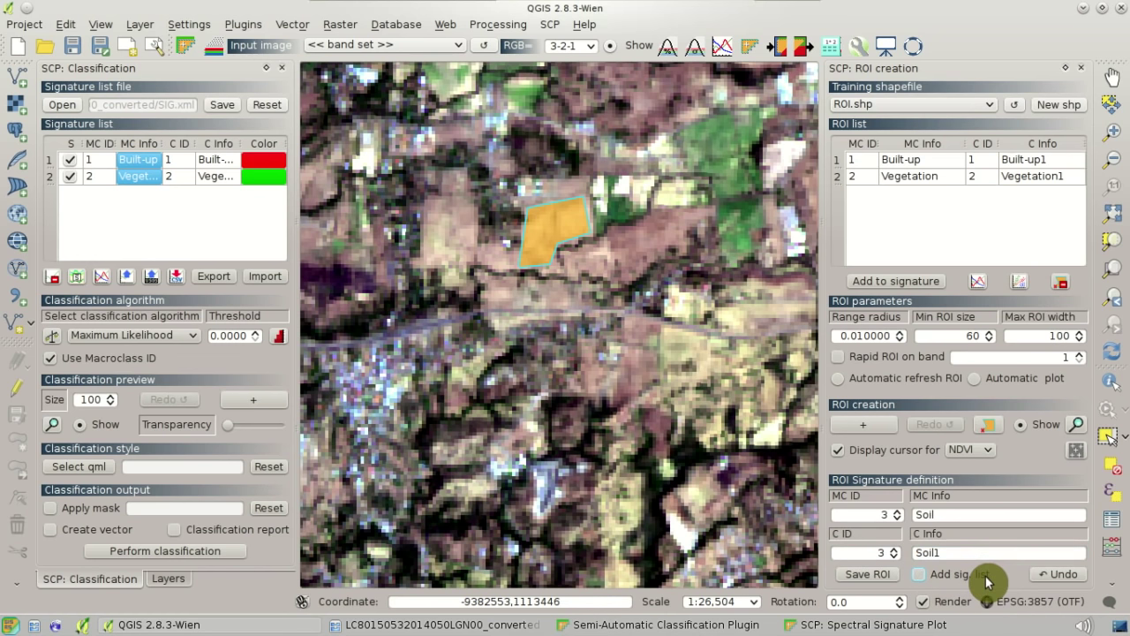
left_click(892, 584)
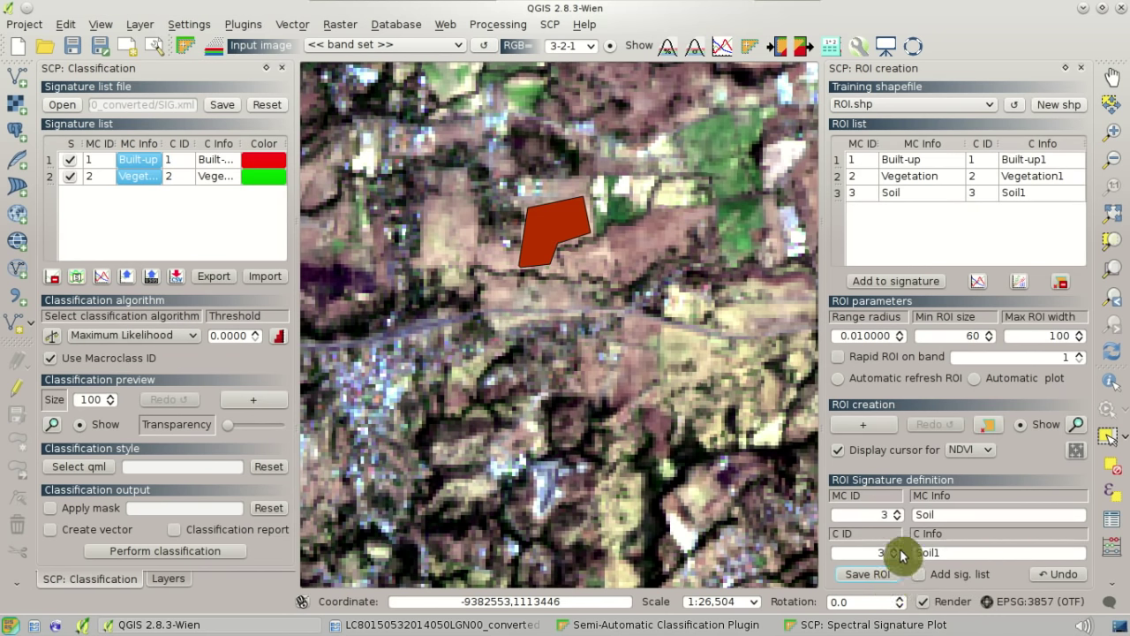
Step: Add the saved Soil1 ROI to the signature list and set its signature colour to yellow (#FFFF00)
left_click(967, 196)
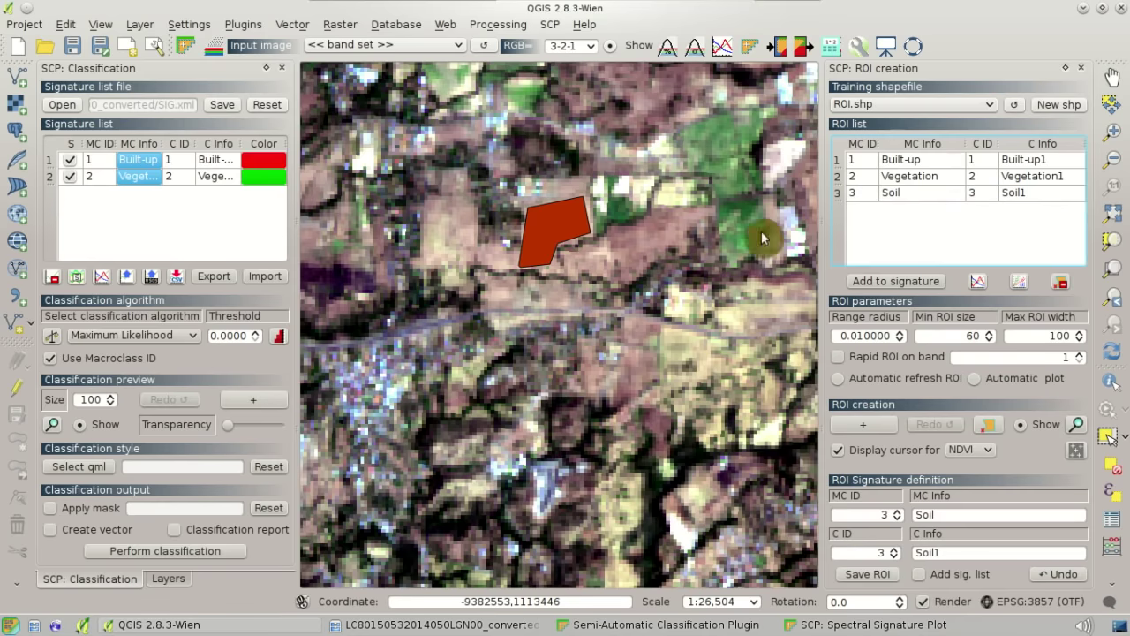
left_click(252, 238)
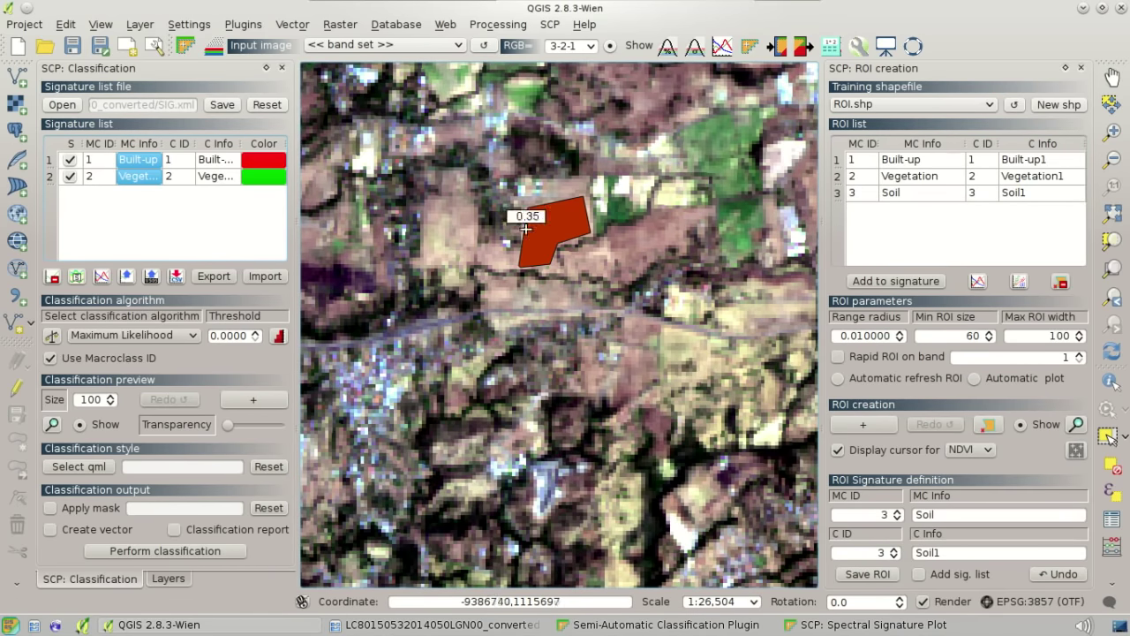
left_click(947, 200)
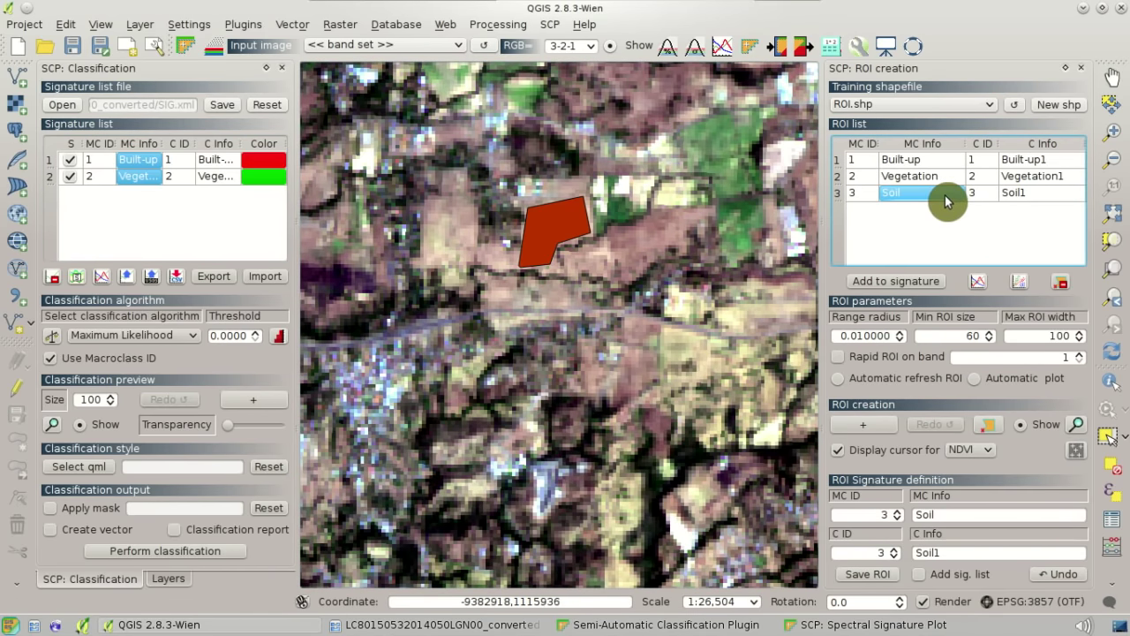
left_click(927, 284)
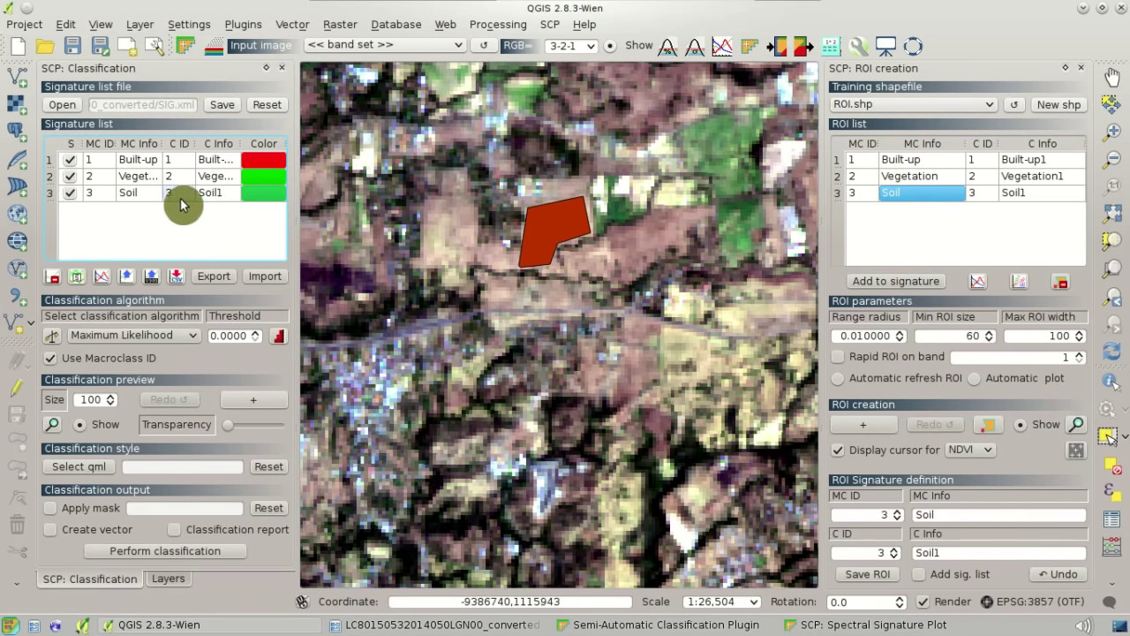
double_click(267, 196)
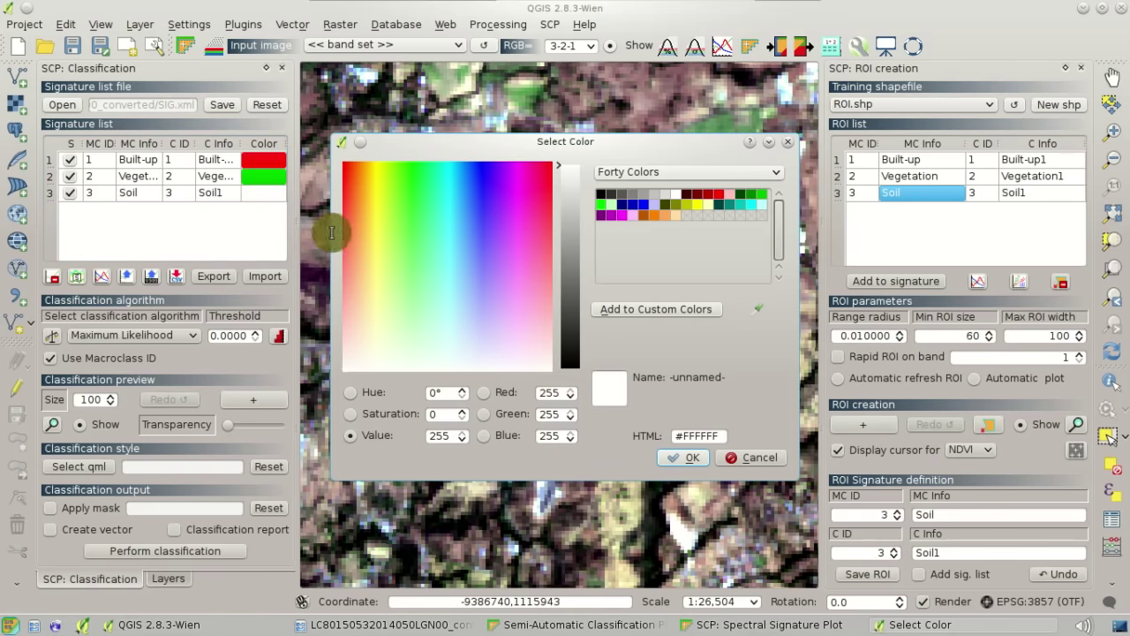
left_click(699, 209)
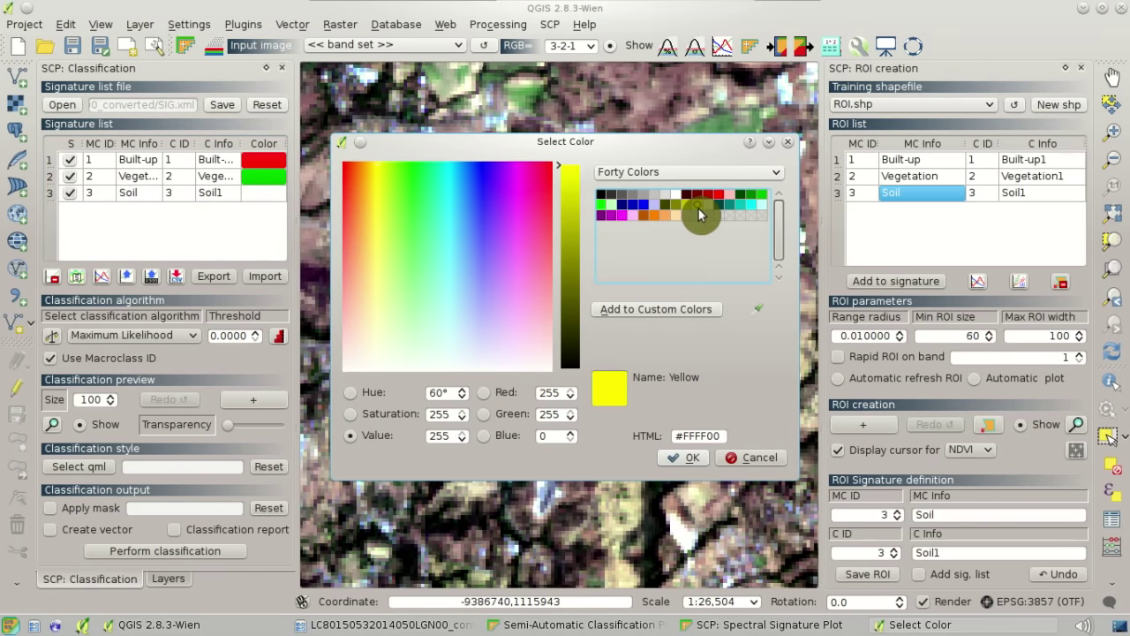
left_click(690, 459)
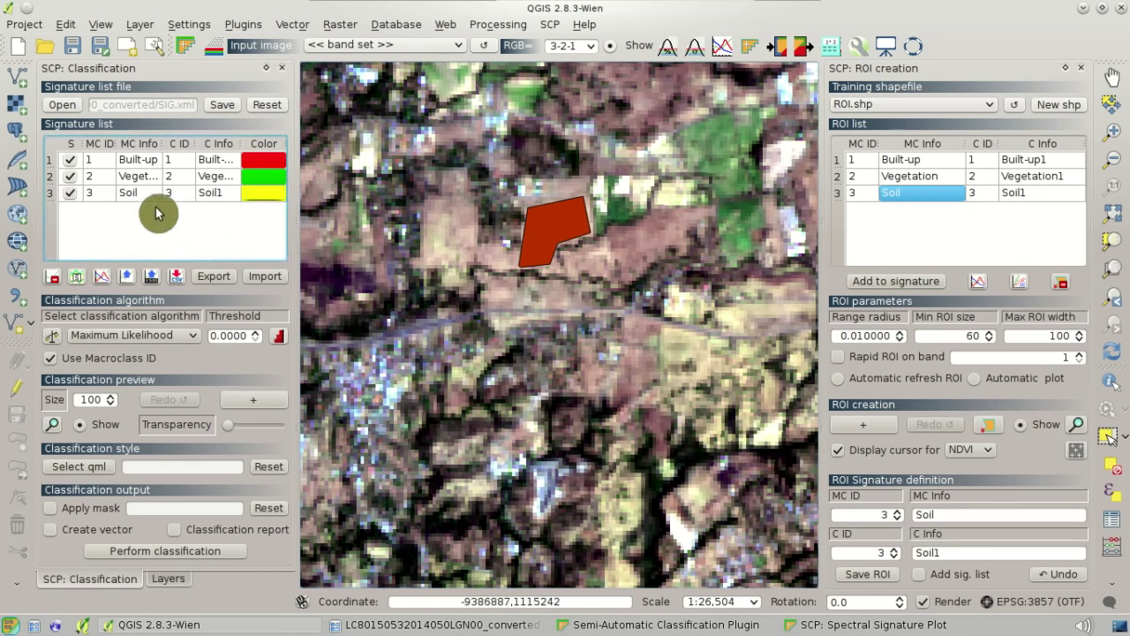
Step: Plot the Soil signature with Built-up and Vegetation, and compare their spectral distances and their curves fitted to the data
left_click(102, 283)
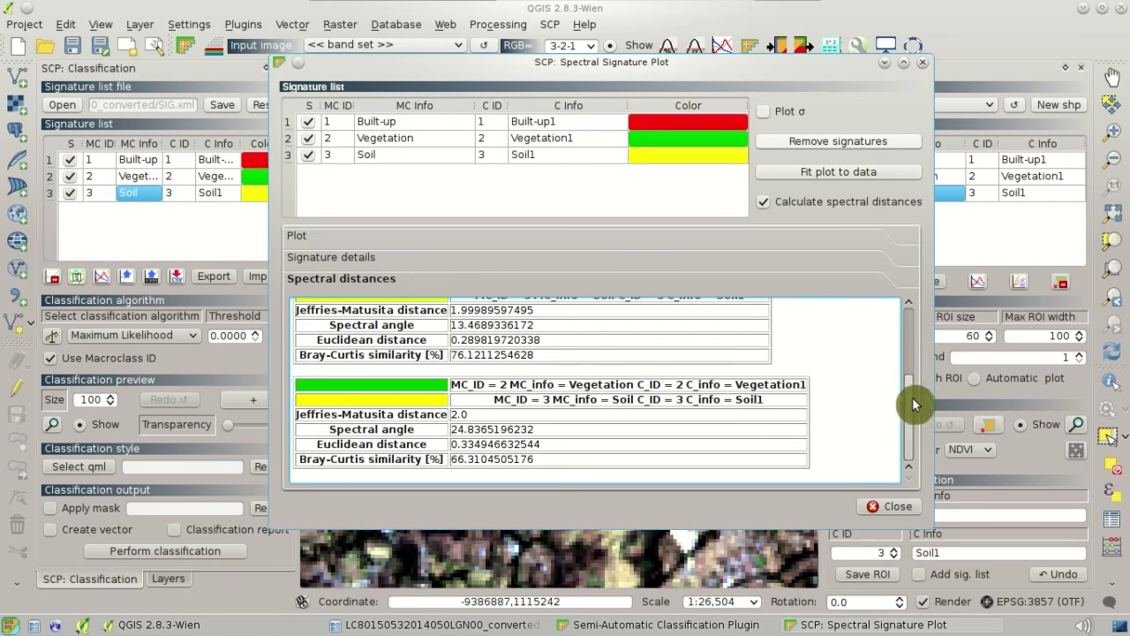
left_click_drag(914, 412, 888, 328)
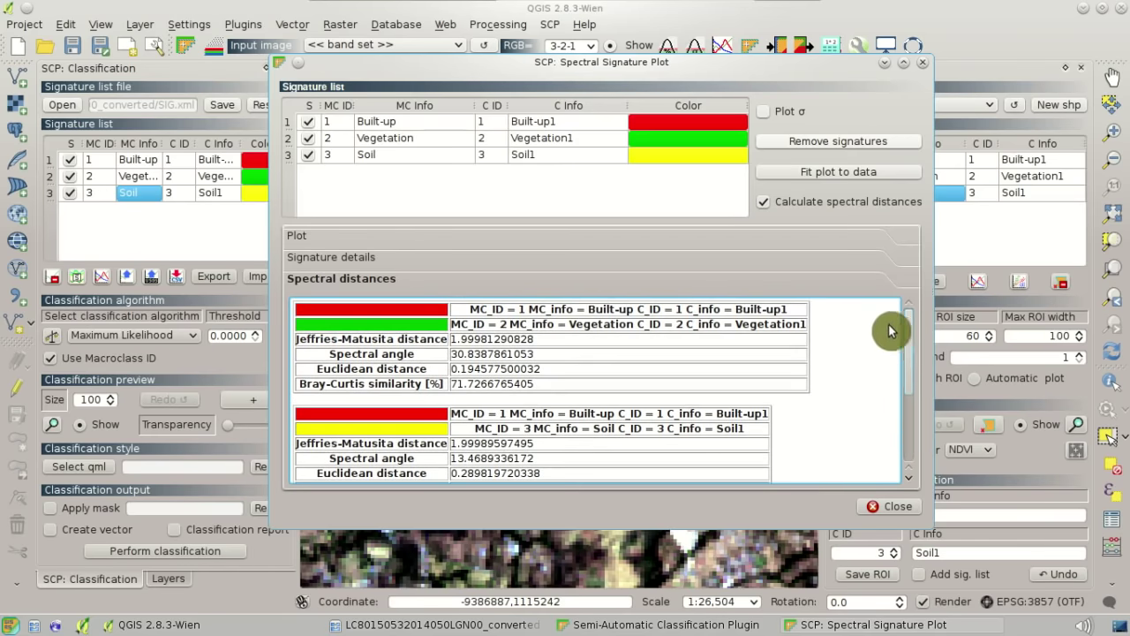
left_click(838, 238)
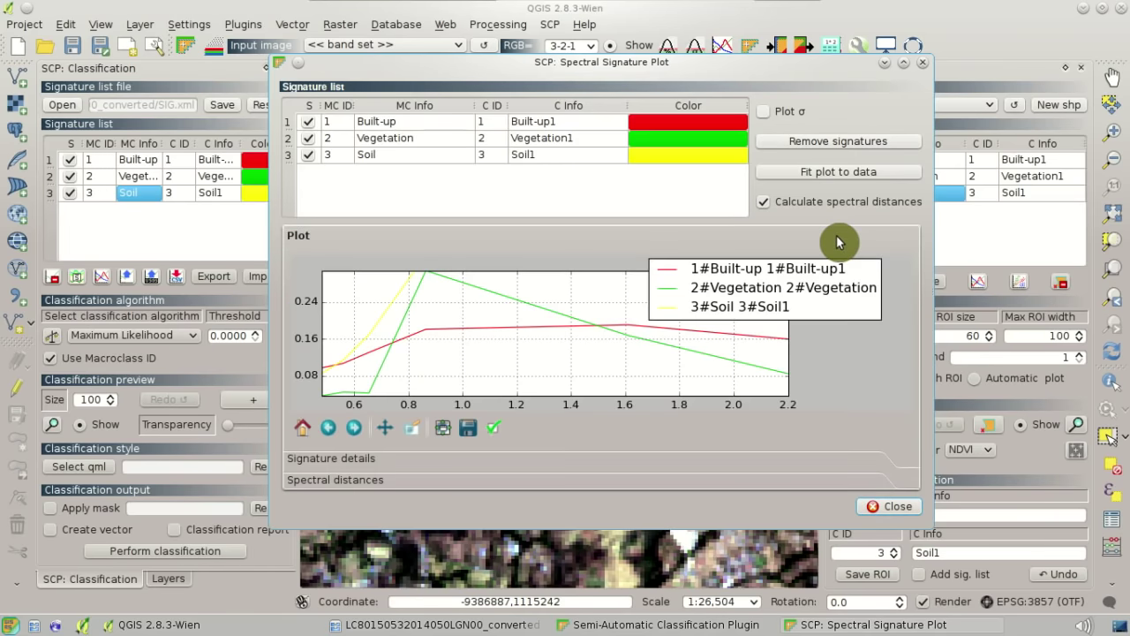
left_click(873, 179)
left_click_drag(719, 285, 887, 276)
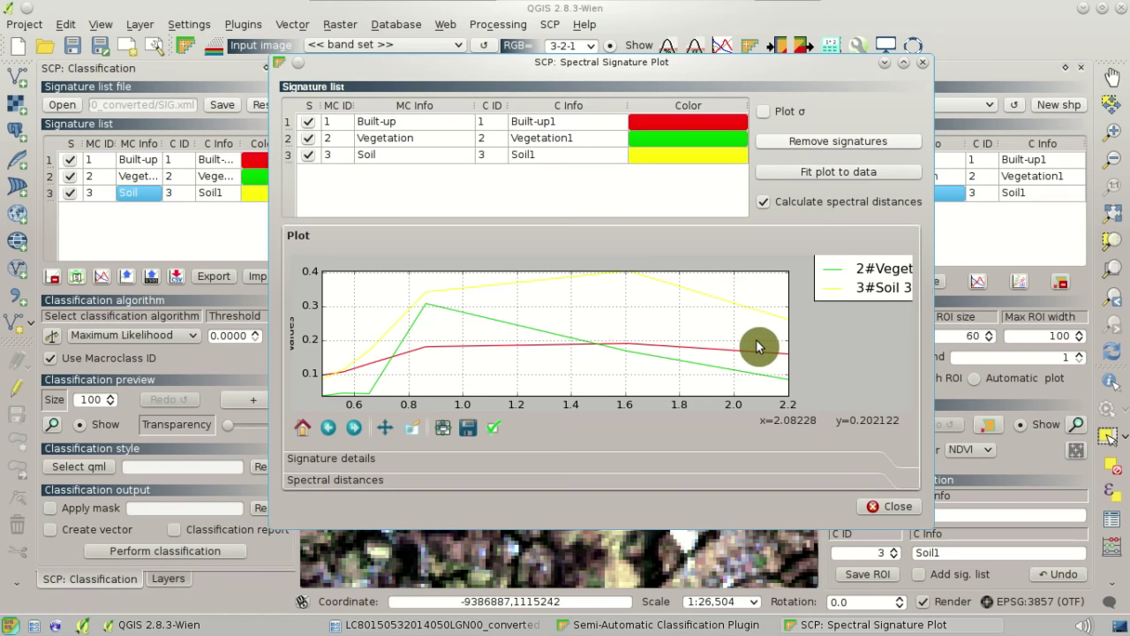
left_click(982, 41)
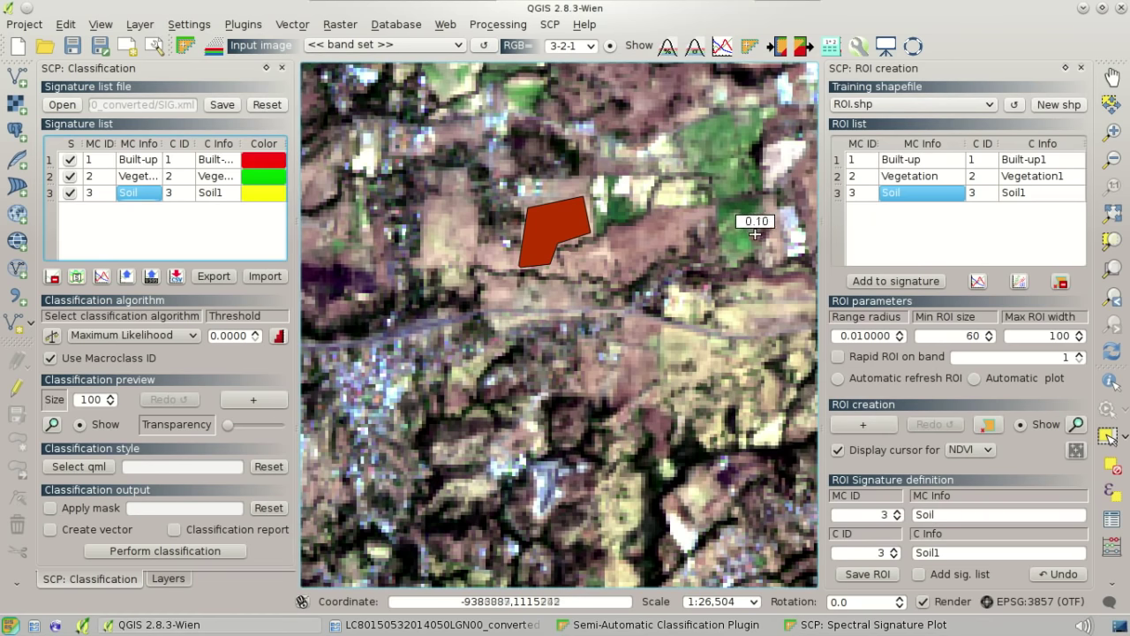
Step: Compare the local cumulative cut and standard deviation stretches over the cloudy northeastern coast, leaving the standard deviation stretch applied
scroll(753, 234, "down", 3)
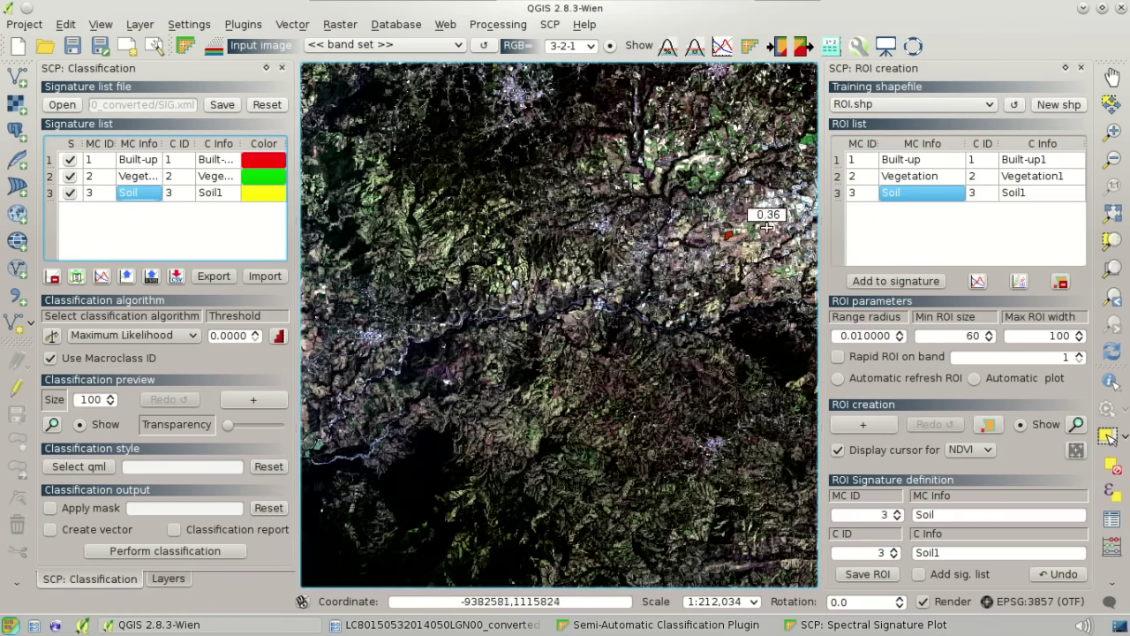
scroll(736, 183, "up", 3)
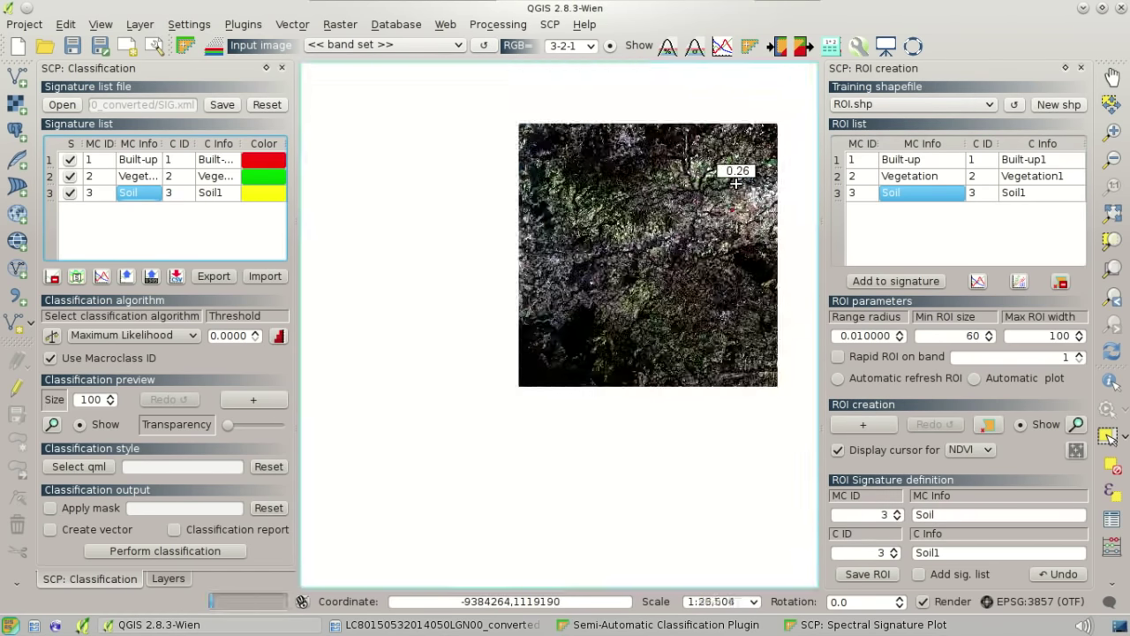
scroll(735, 183, "down", 5)
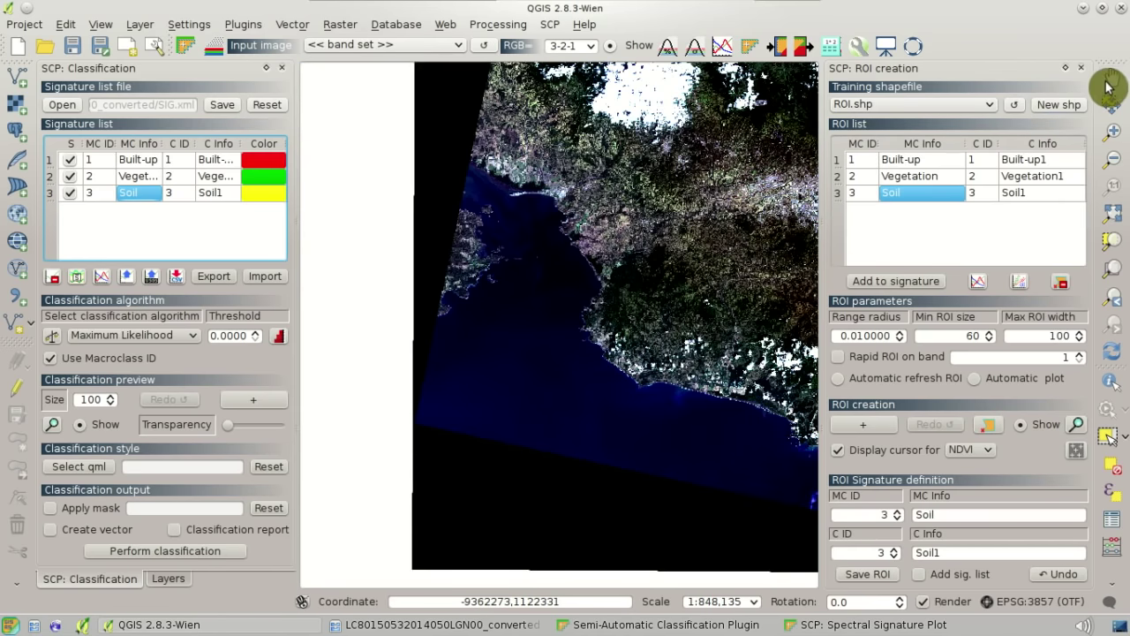
left_click_drag(753, 132, 642, 368)
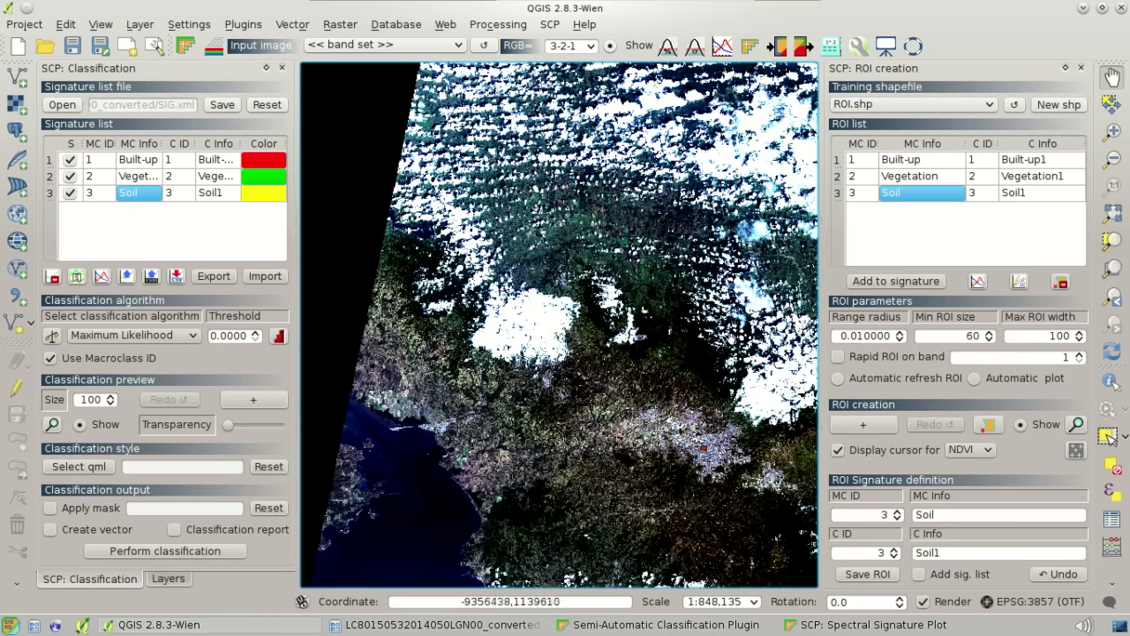
left_click_drag(534, 338, 519, 340)
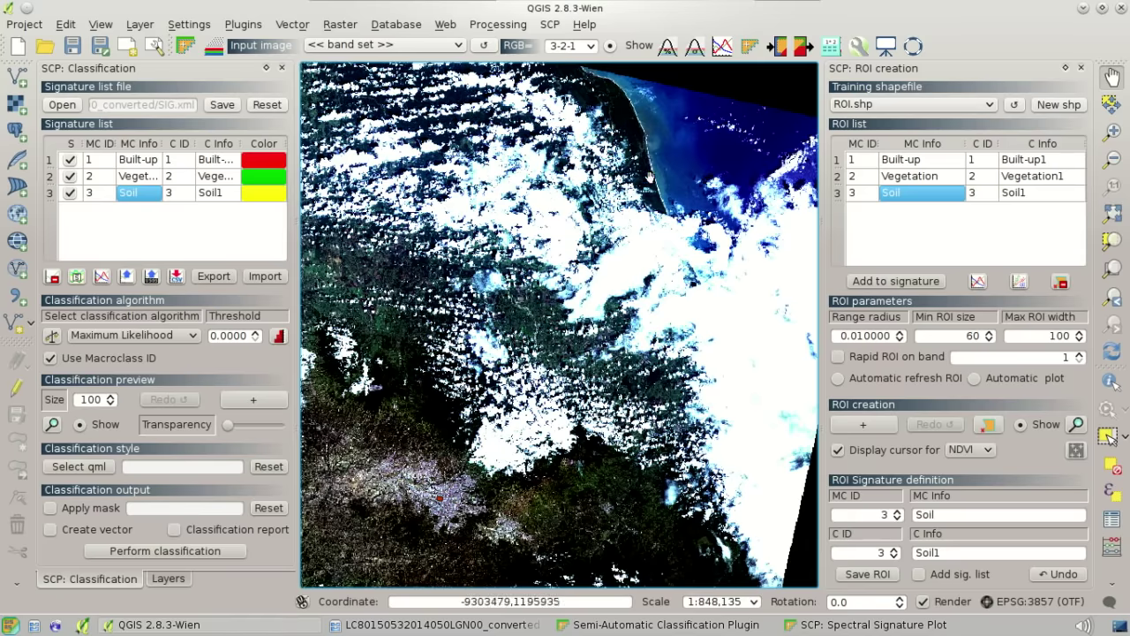
scroll(640, 131, "up", 1)
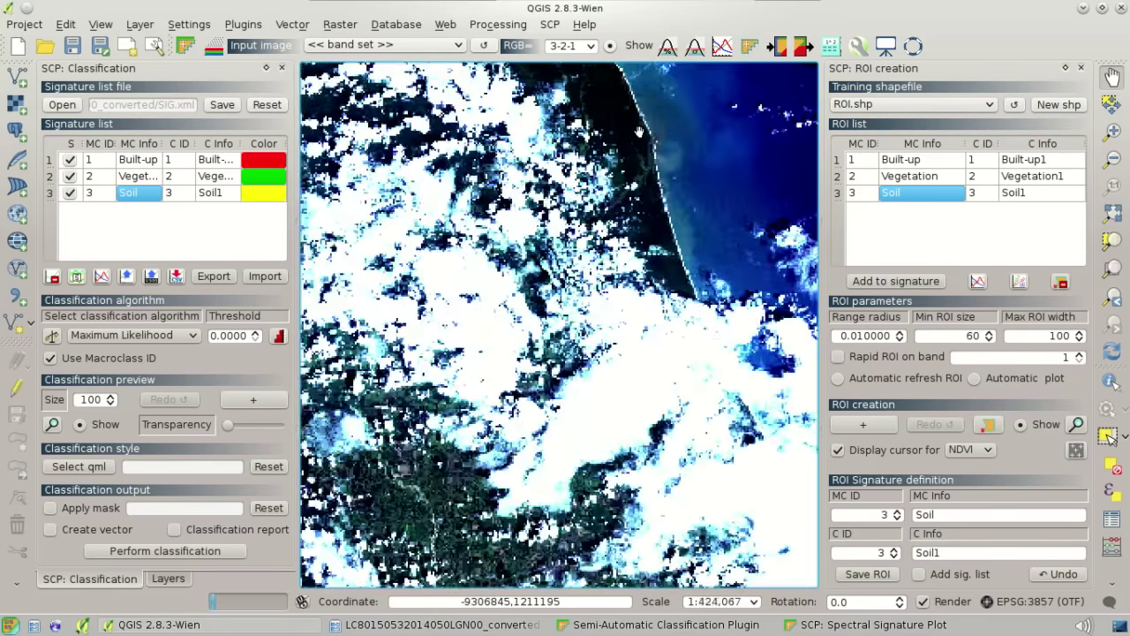
left_click(670, 51)
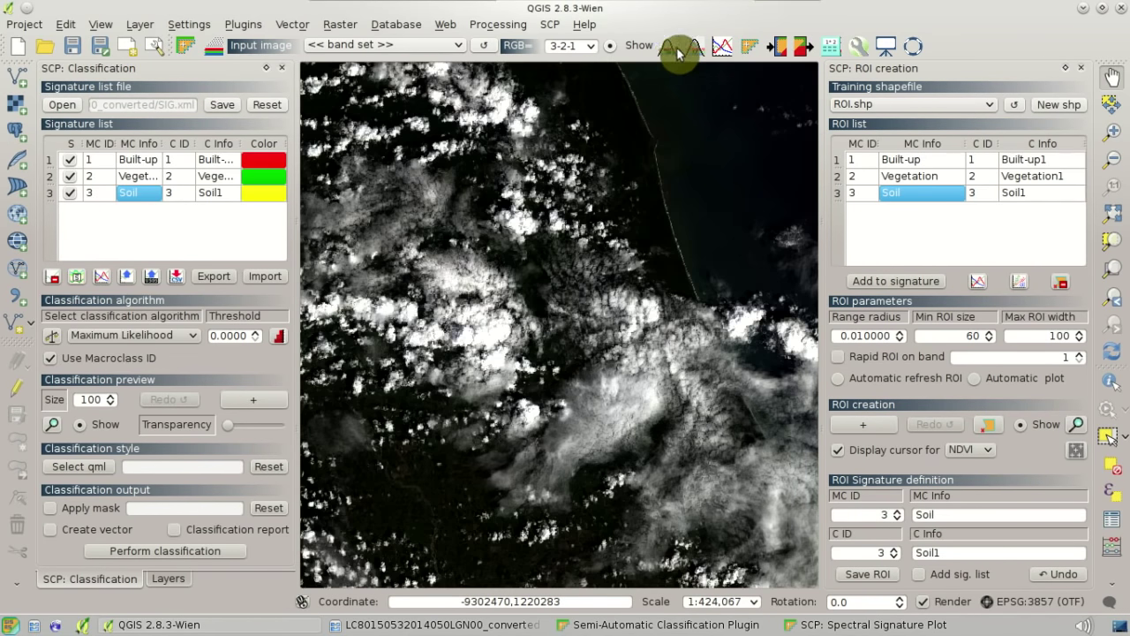
left_click(693, 48)
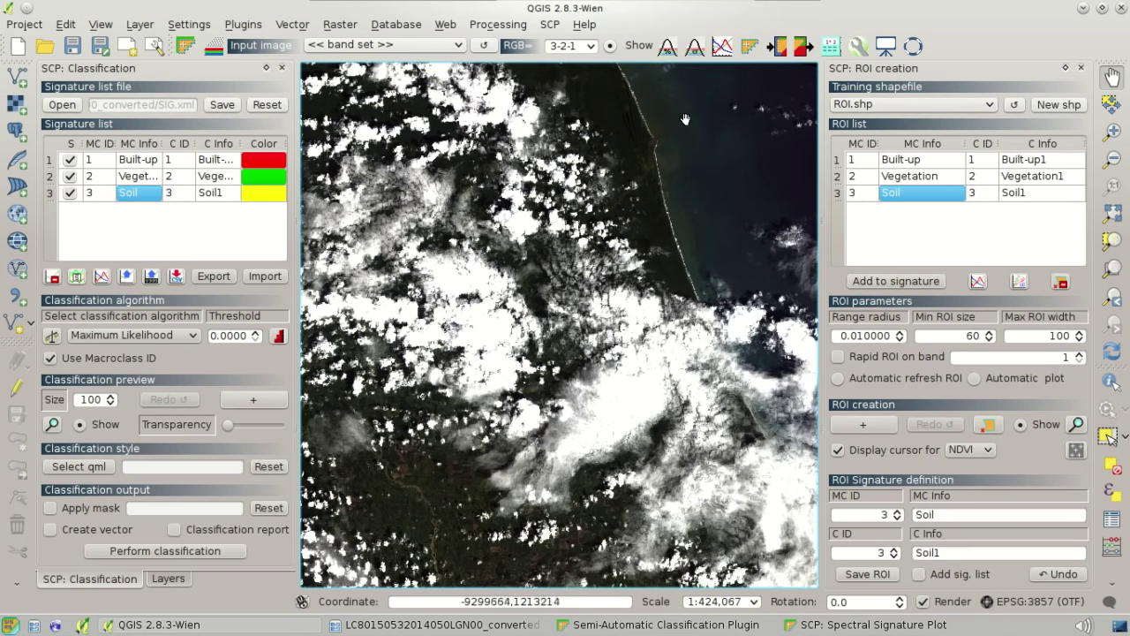
Step: Display the river mouth on the northeastern coast in the 4-3-2 colour composite
scroll(658, 123, "up", 2)
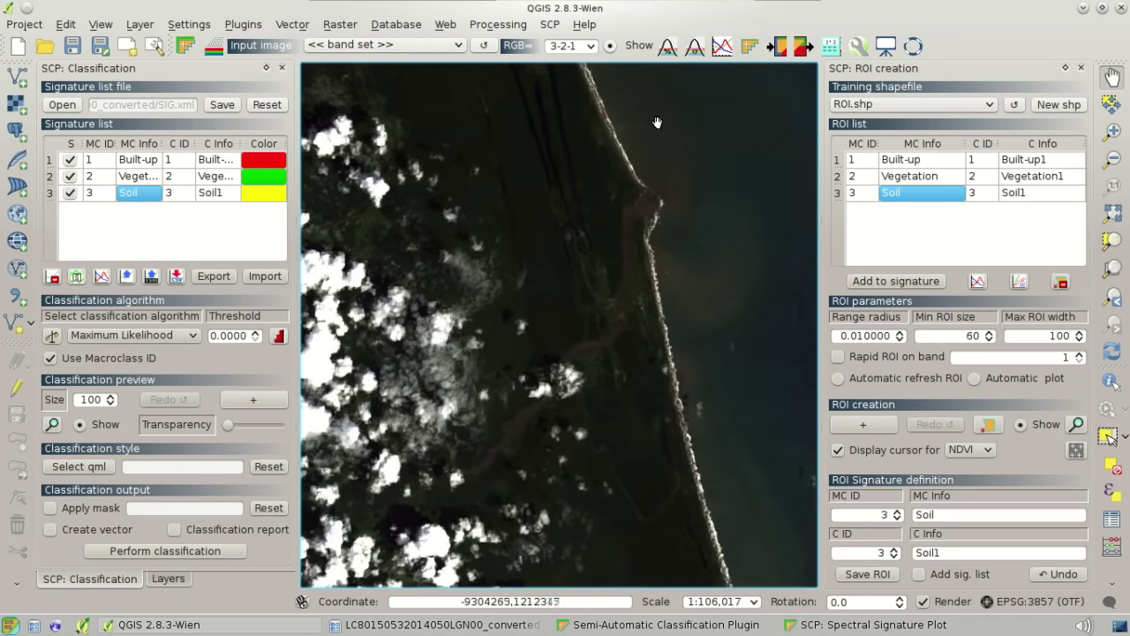
scroll(637, 253, "up", 1)
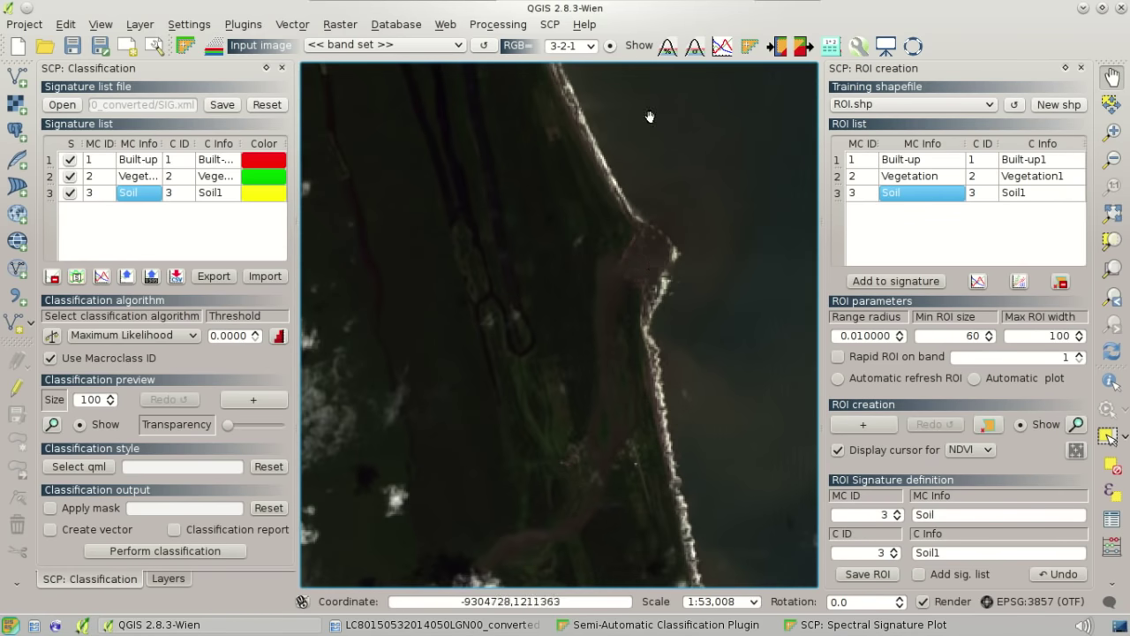
left_click(593, 45)
left_click(581, 85)
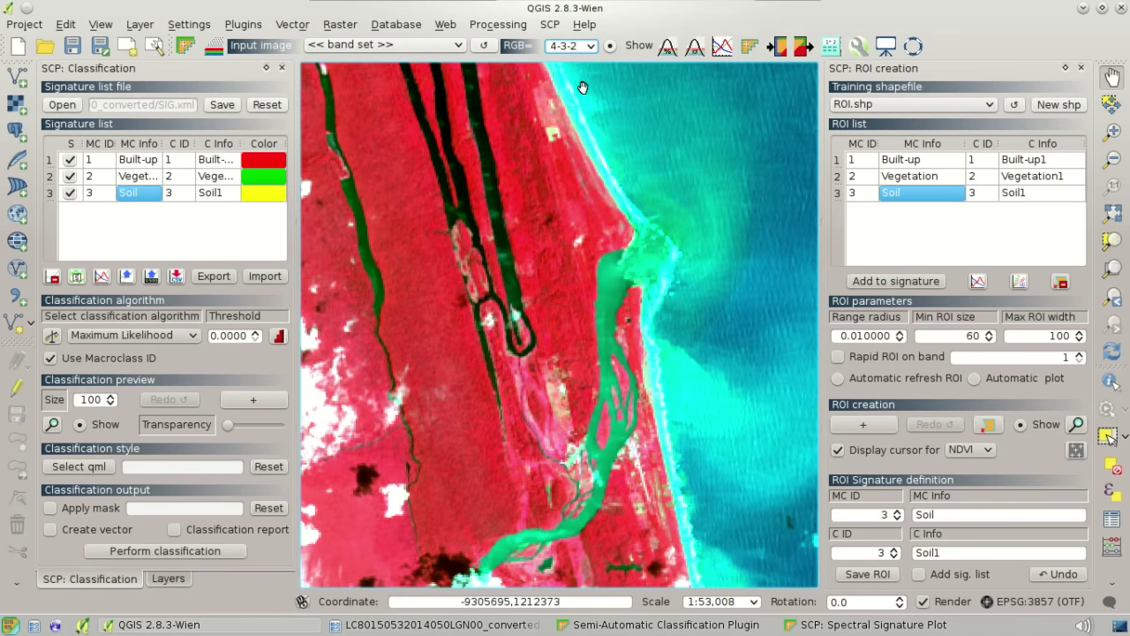
left_click_drag(606, 280, 695, 199)
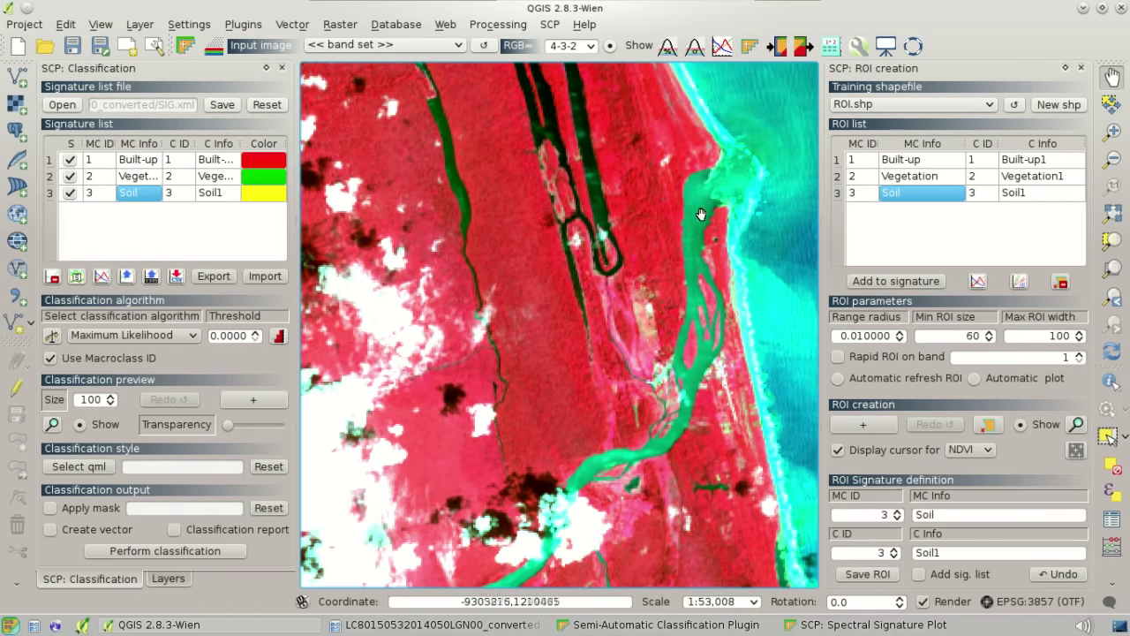
left_click_drag(748, 280, 698, 293)
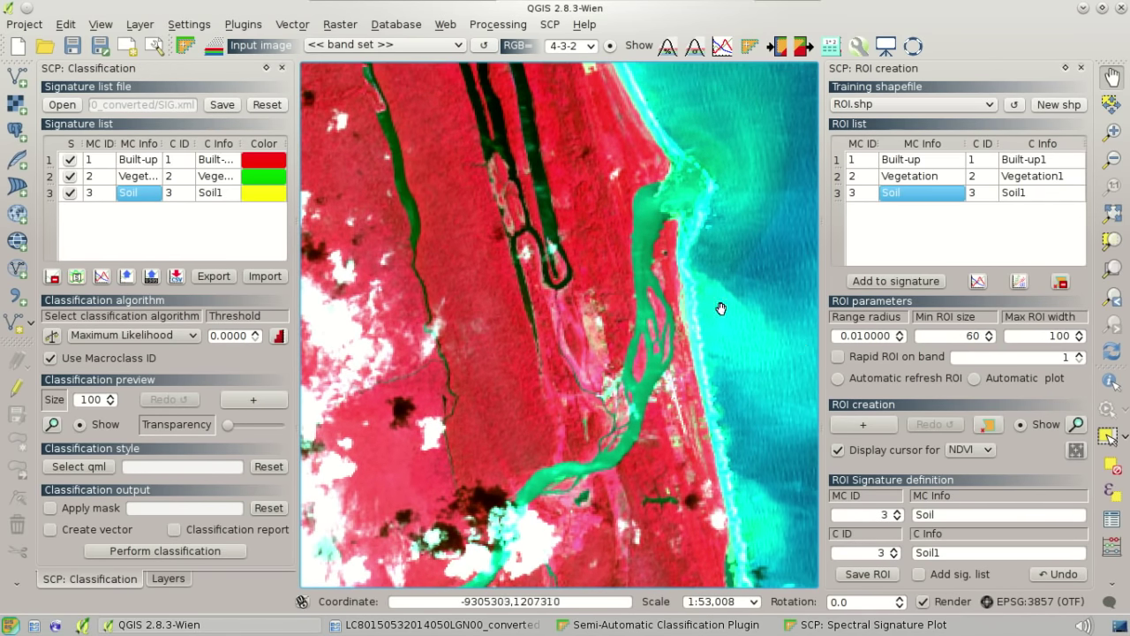
Step: Grow an ROI from a pixel in the river channel near its mouth, and regrow it with a range radius of 0.02
left_click(871, 428)
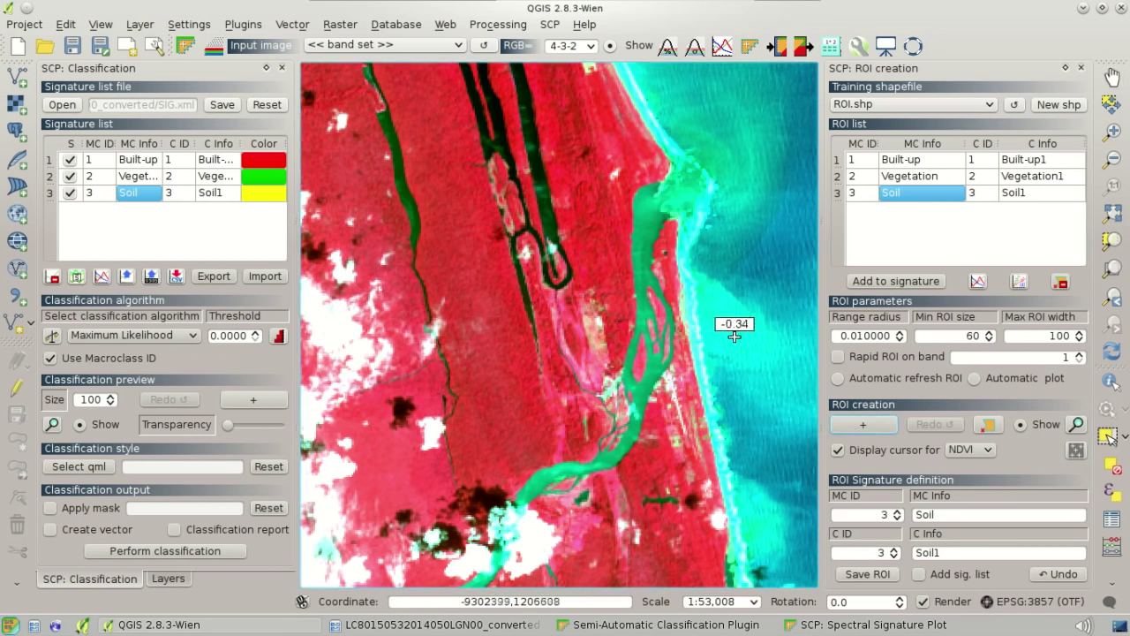
left_click(638, 267)
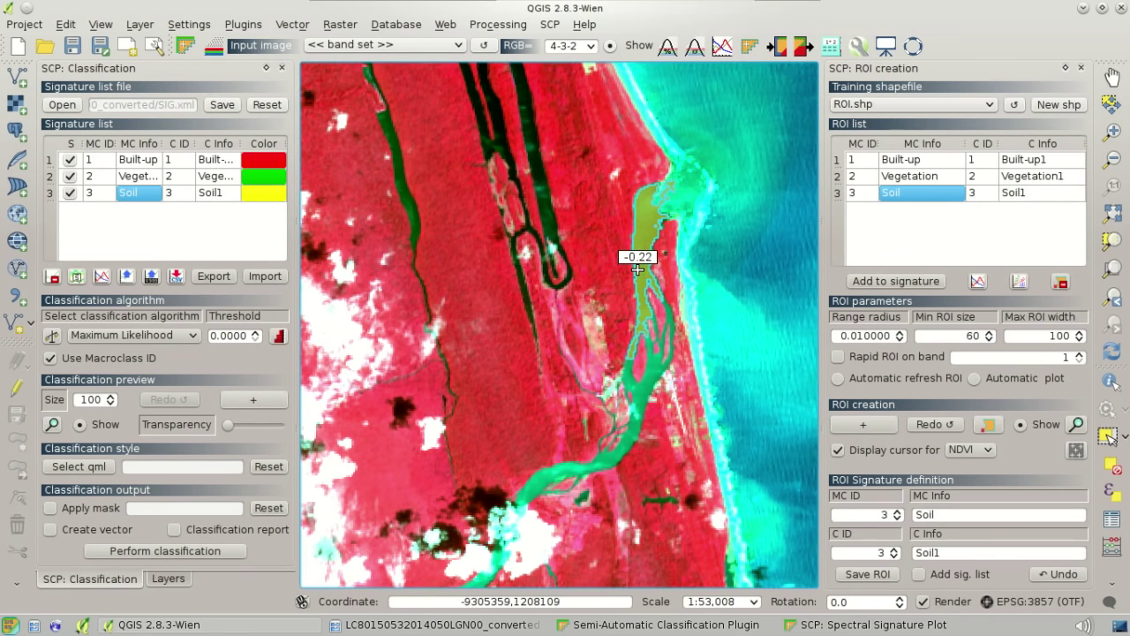
scroll(642, 219, "up", 1)
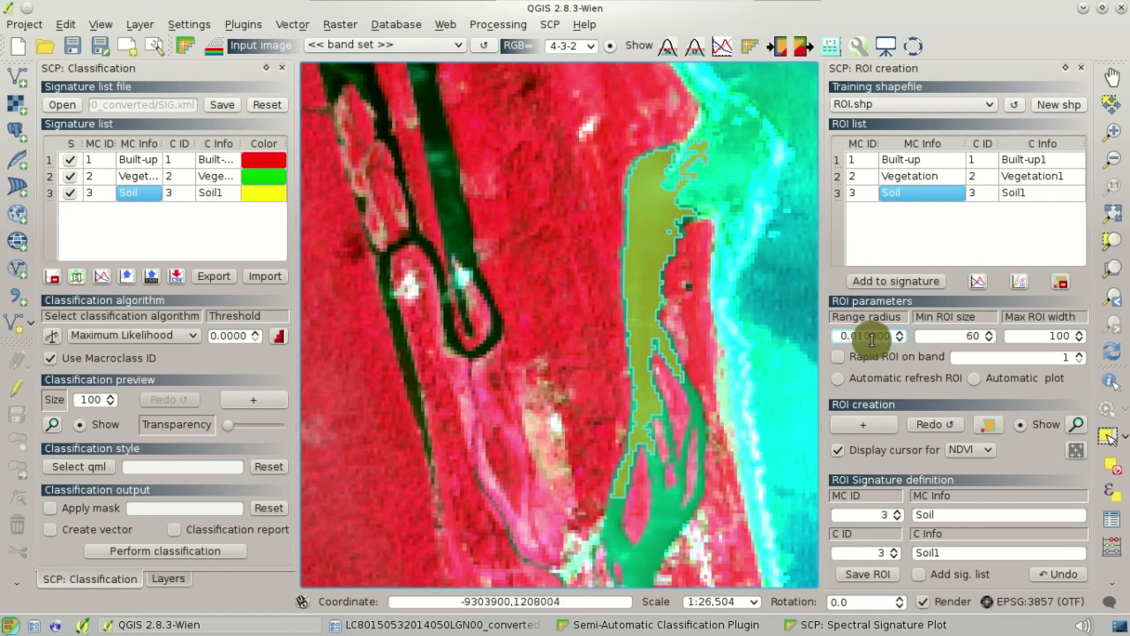
scroll(906, 338, "up", 2)
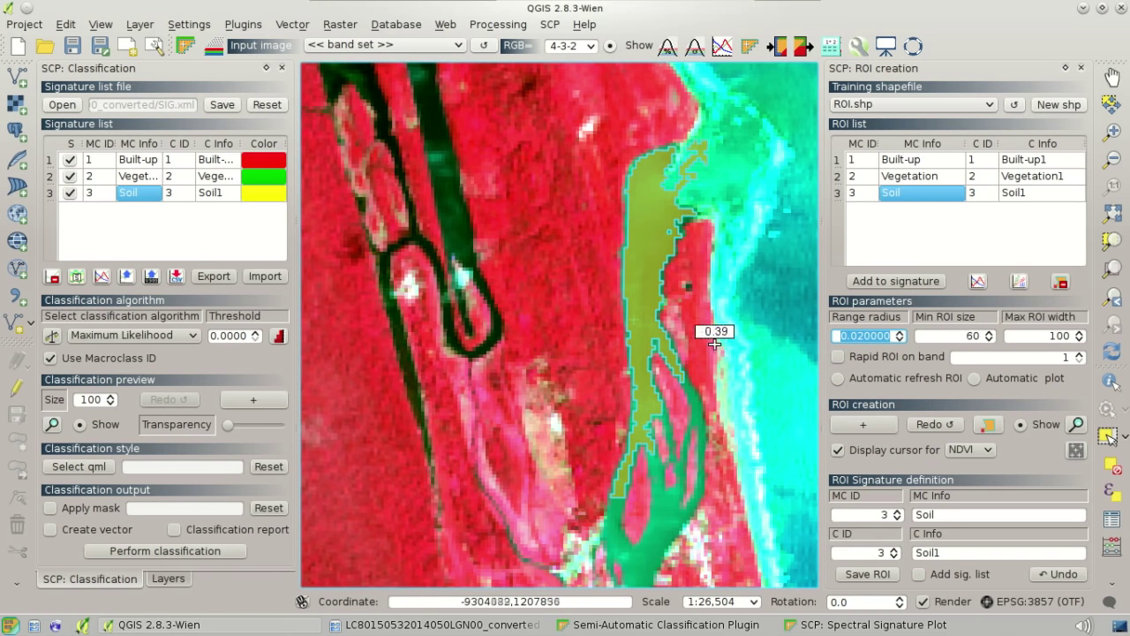
left_click(642, 324)
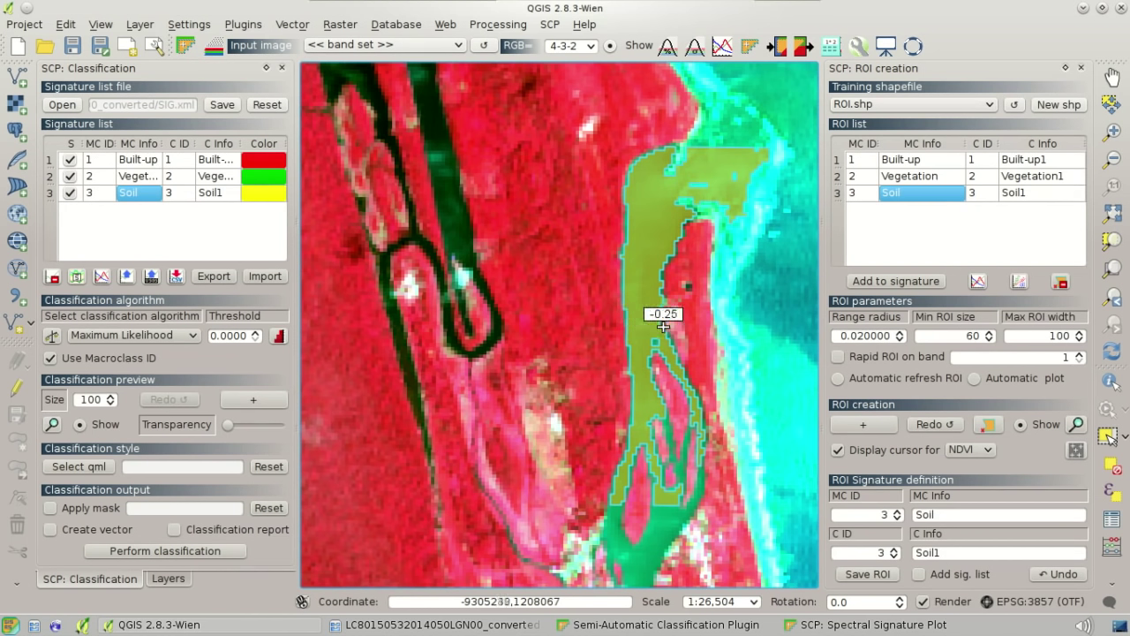
Step: Regrow the river channel ROI with a range radius of 0.015
left_click(902, 340)
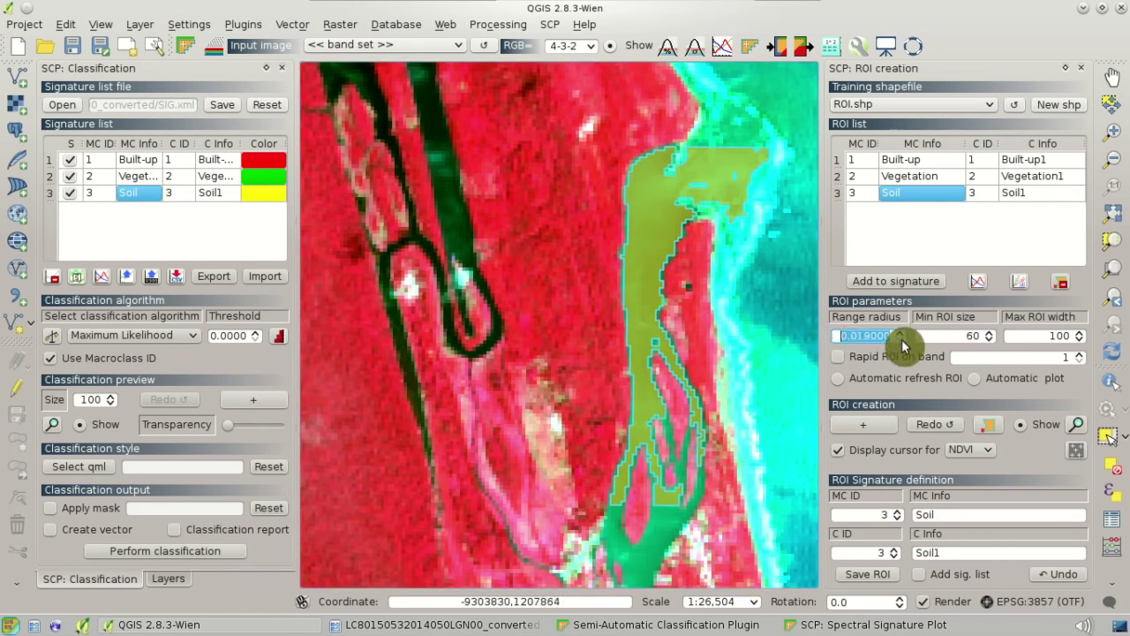
left_click(954, 428)
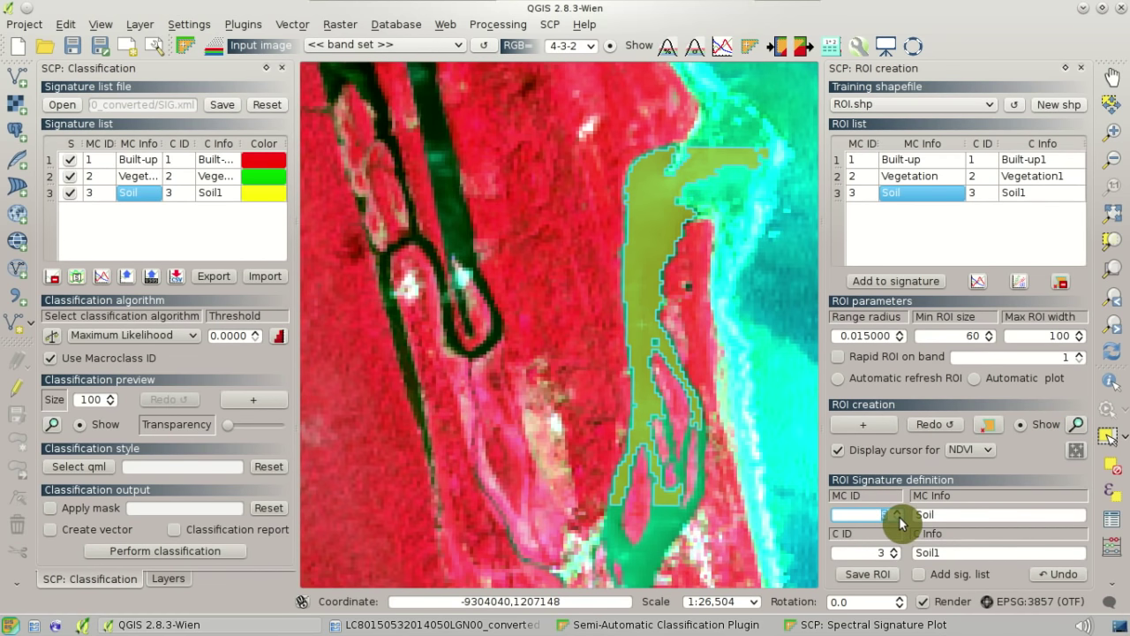
Step: Save the river ROI as macroclass 4 Water, class 4 Water1, and add its signature to the signature list
double_click(934, 515)
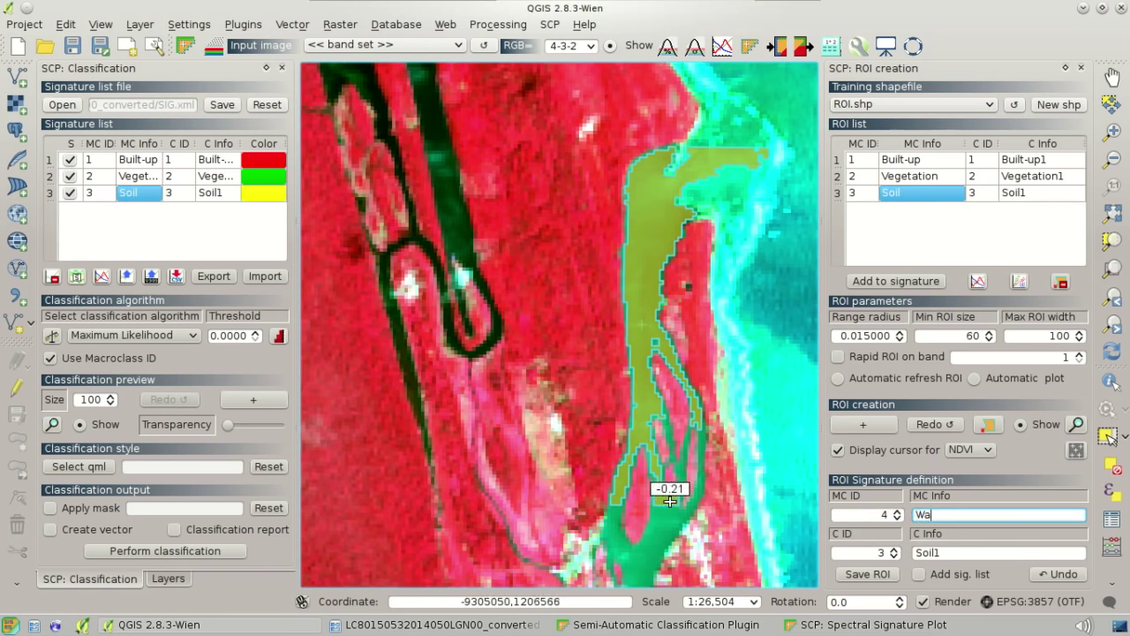
left_click(863, 573)
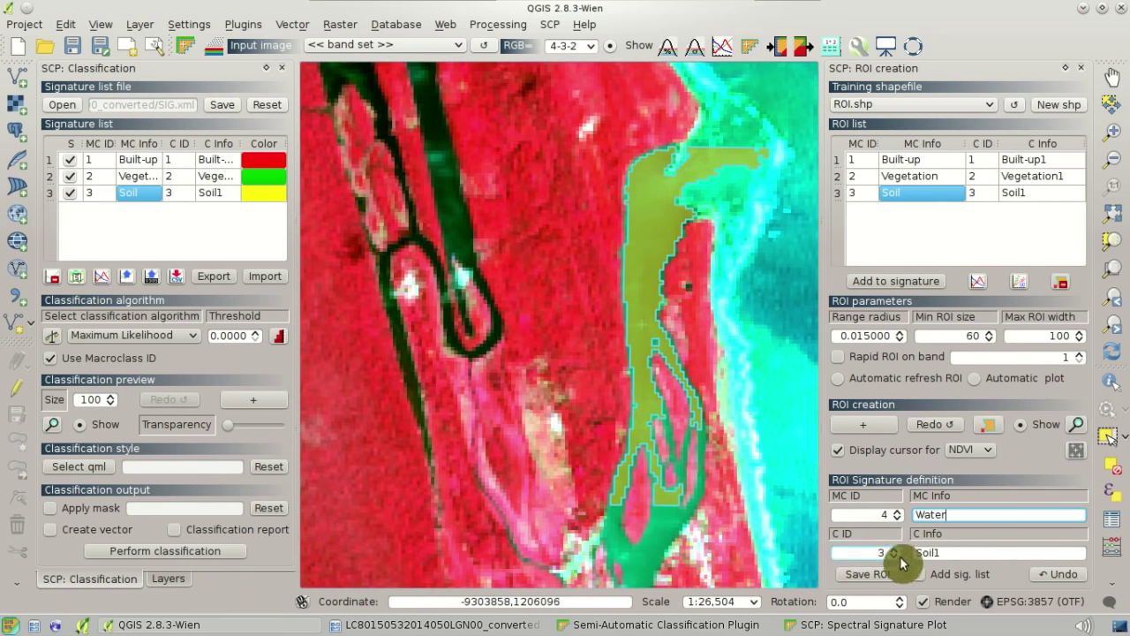
left_click(896, 548)
double_click(932, 553)
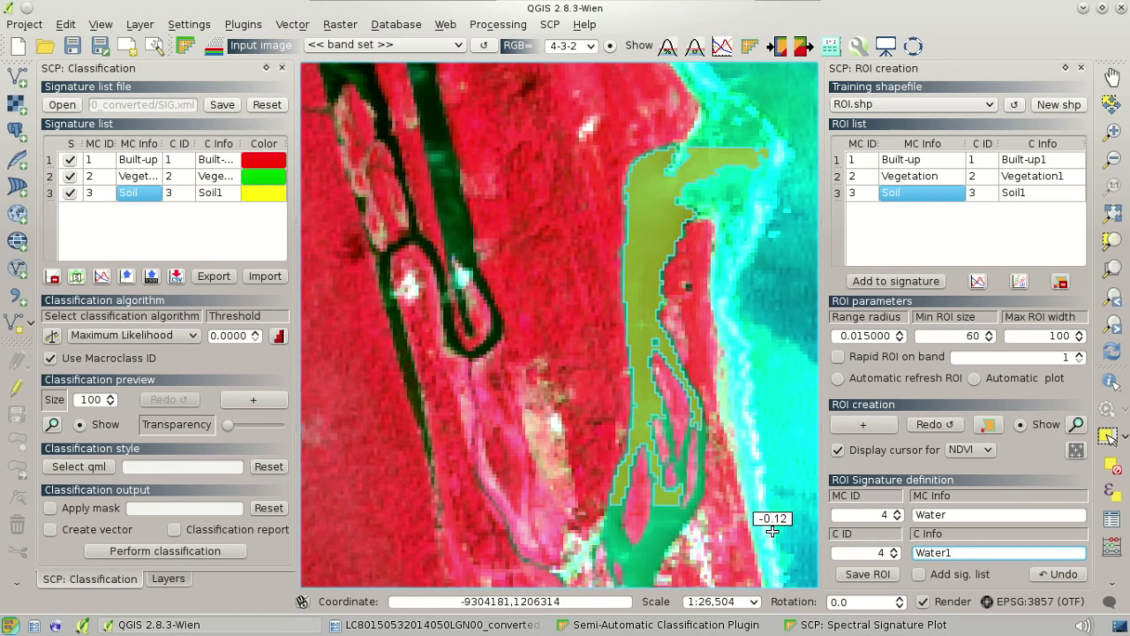
left_click(923, 576)
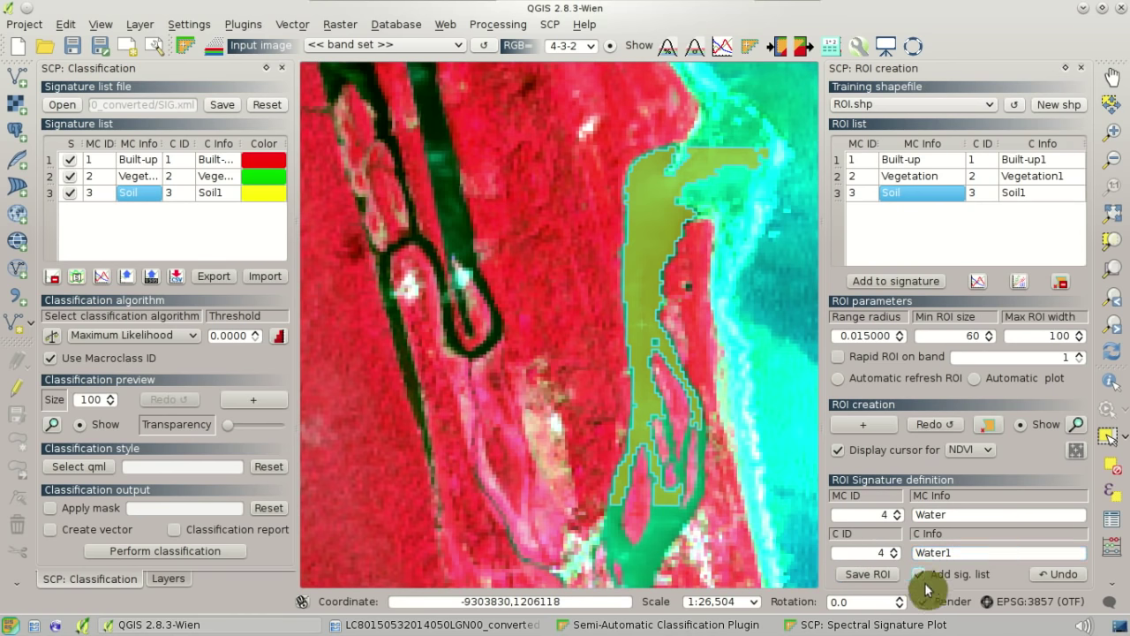
left_click(879, 579)
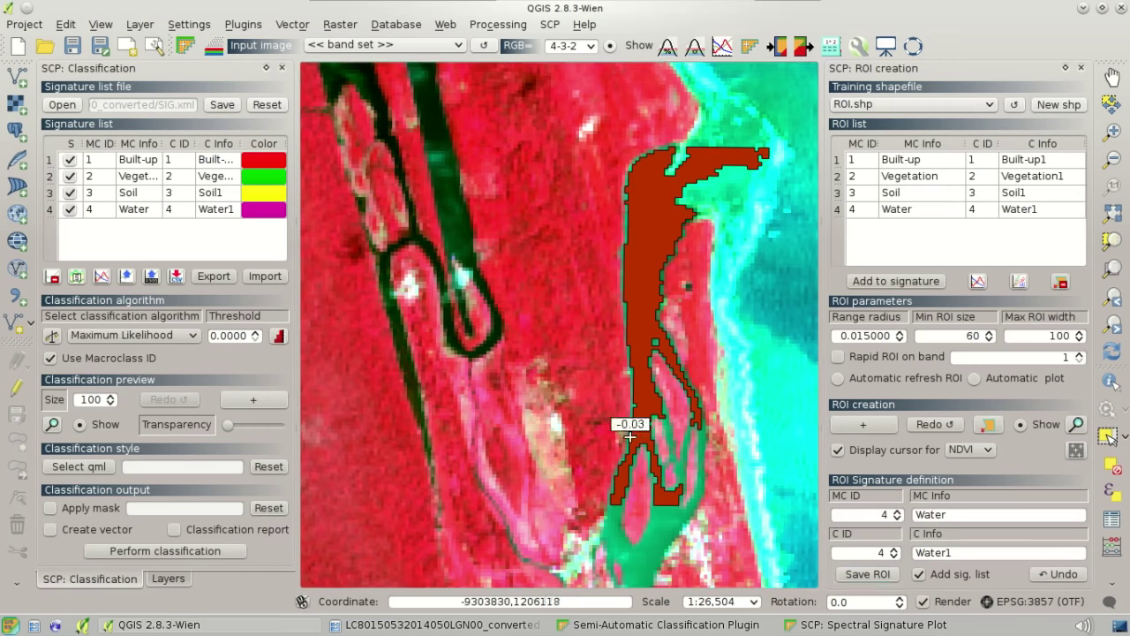
Step: Set the Water signature's colour to dark teal
double_click(267, 209)
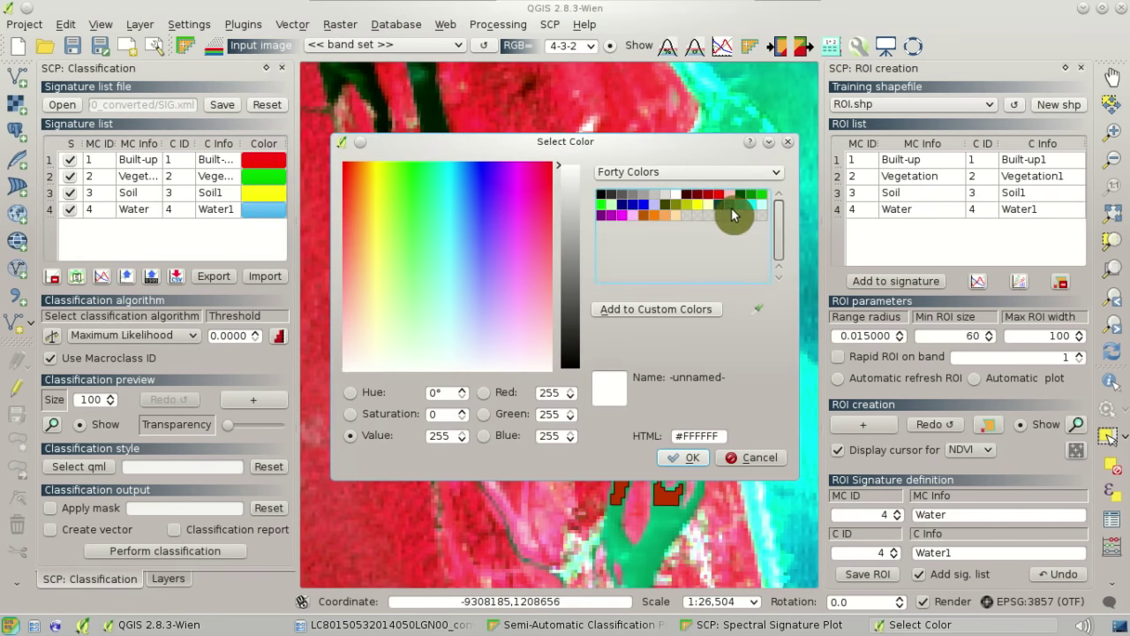
left_click(731, 208)
left_click(684, 456)
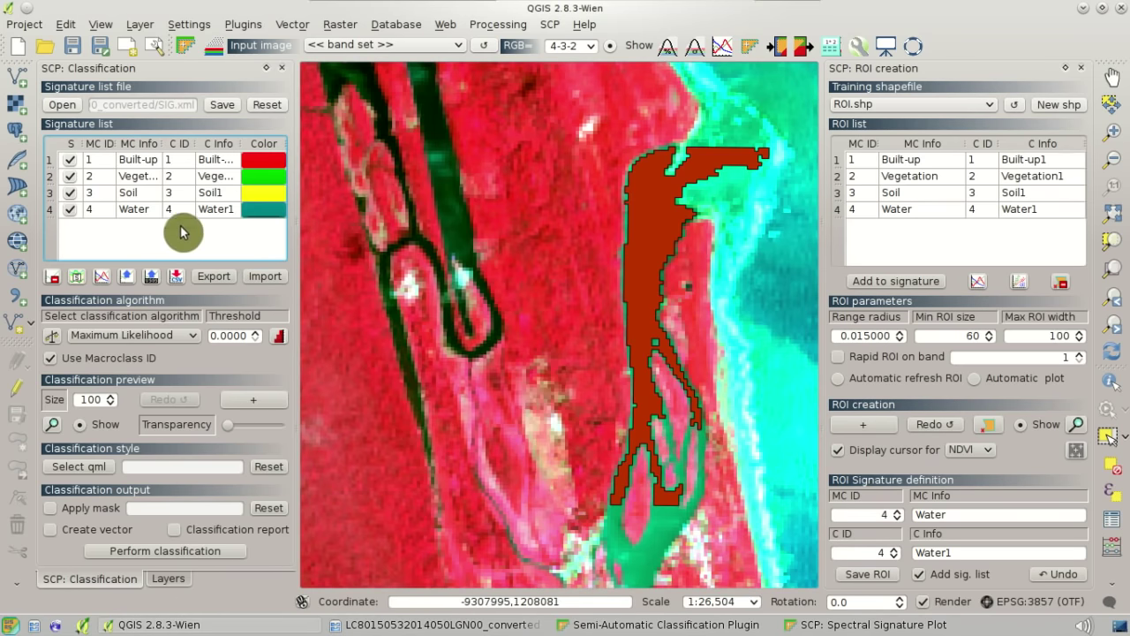
Step: Plot the Water signature with the other three and examine the curves between wavelengths of about 0.6 and 1.0
left_click(145, 212)
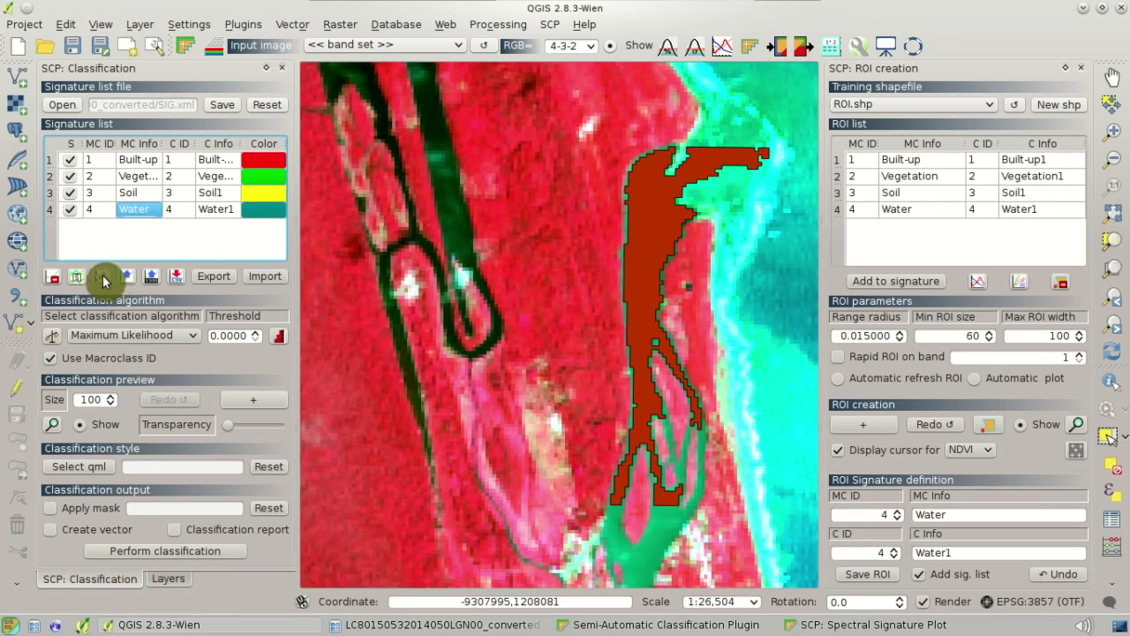
left_click(102, 277)
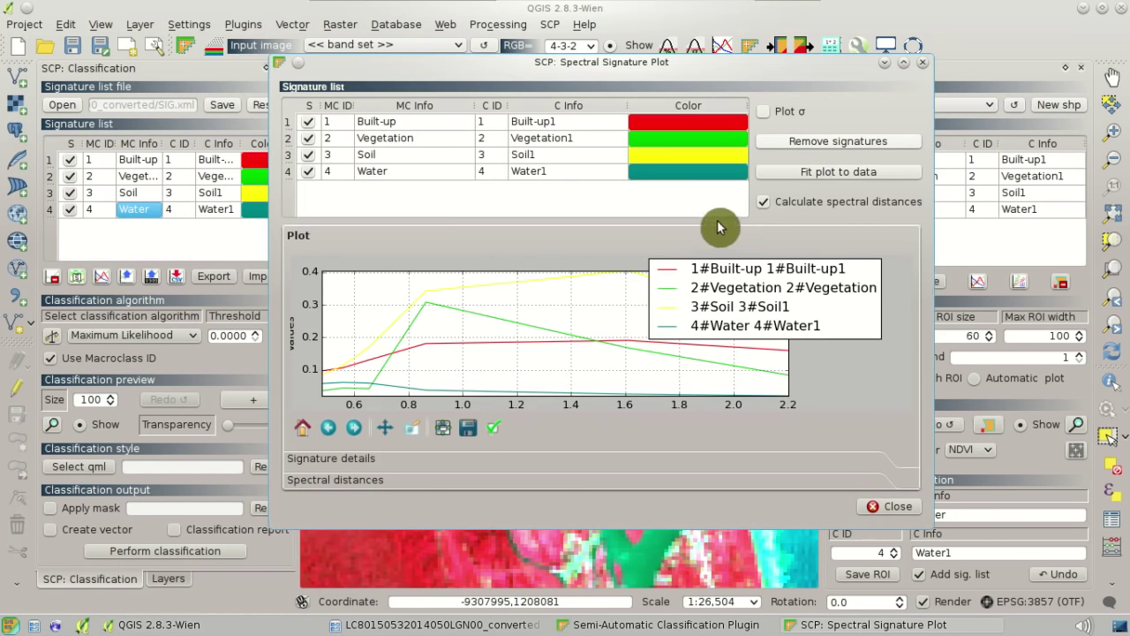
left_click(810, 183)
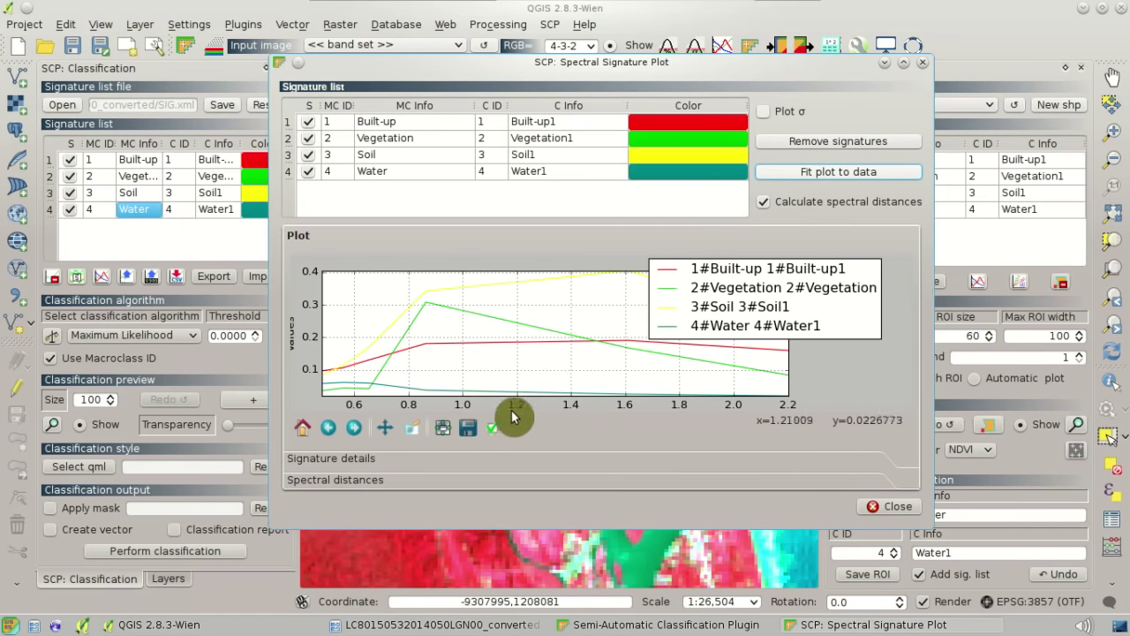
left_click(386, 429)
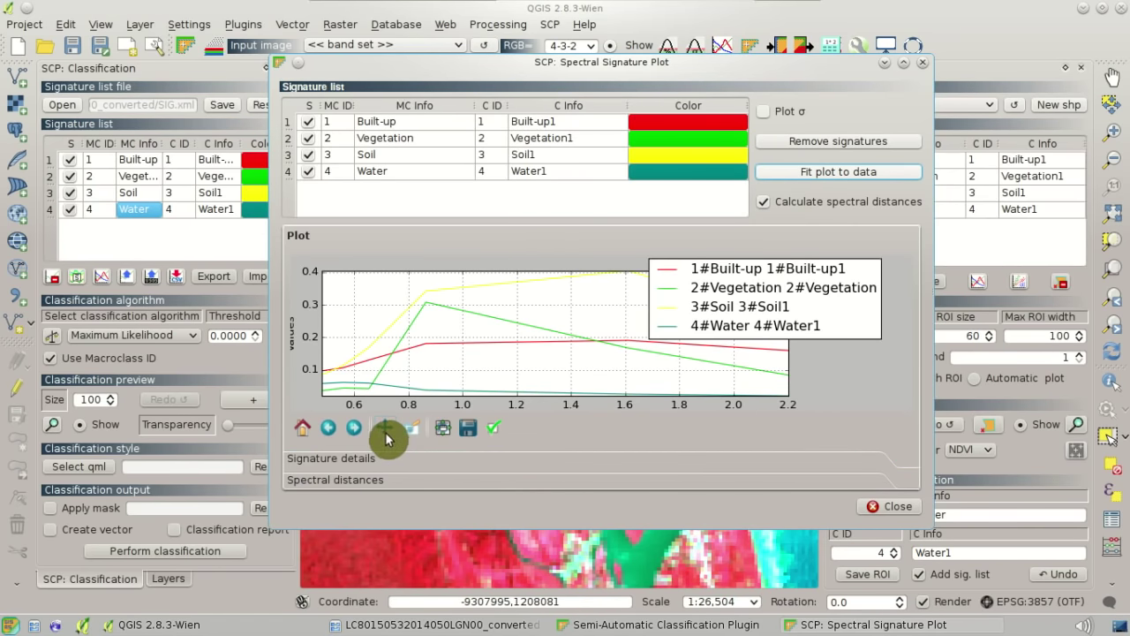
mouse_move(422, 373)
left_mouse_down()
mouse_move(477, 356)
mouse_move(447, 371)
mouse_move(416, 359)
mouse_move(437, 361)
left_mouse_up()
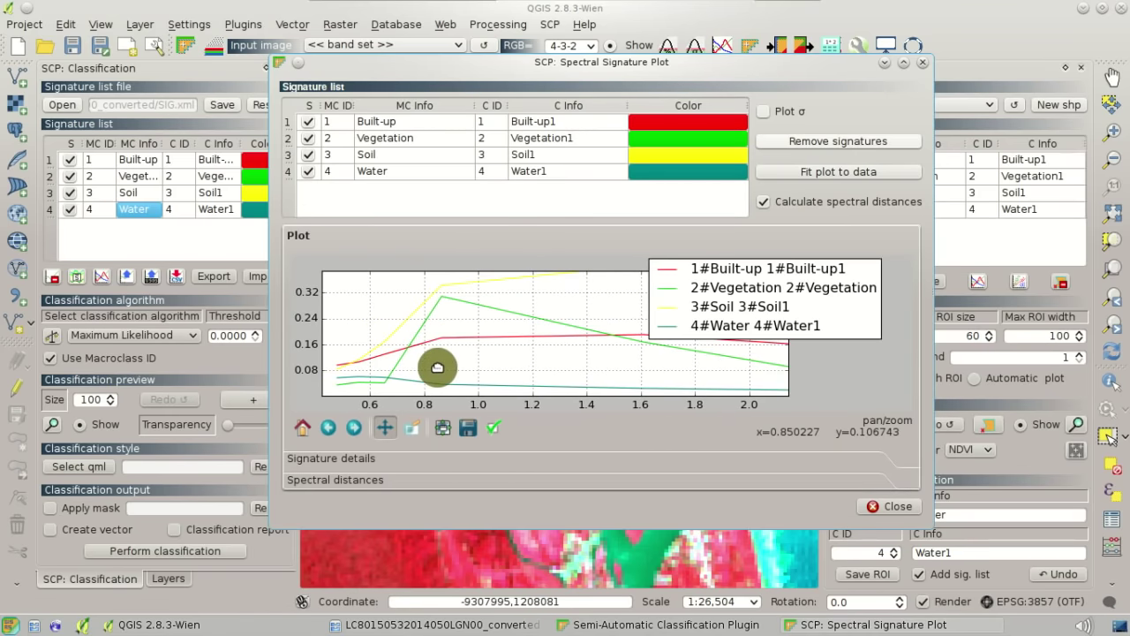
left_click(415, 431)
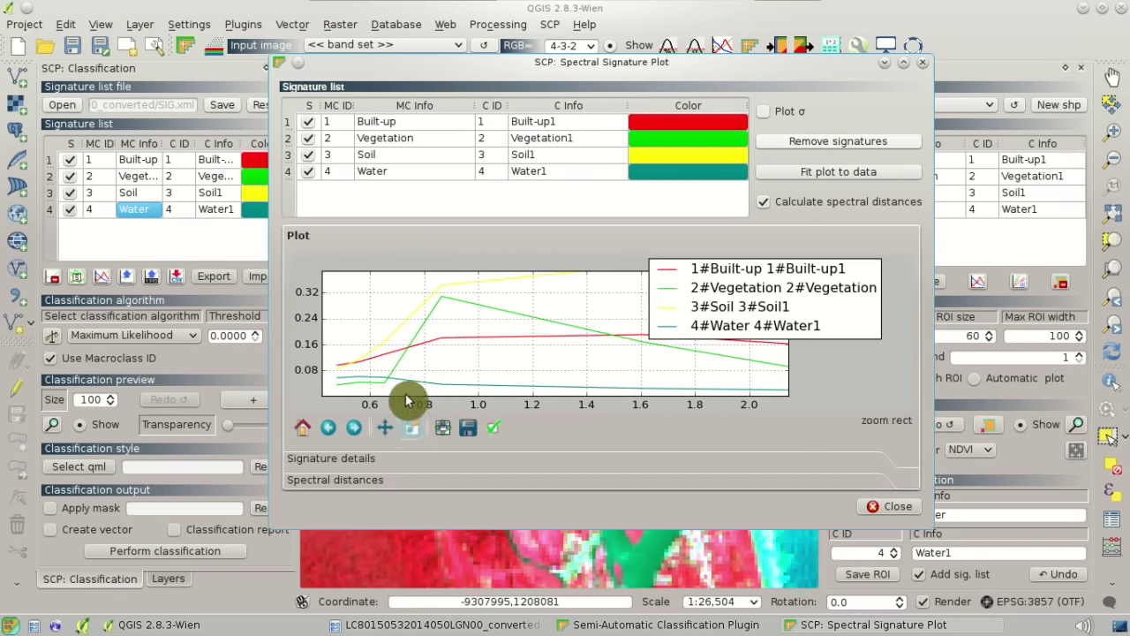
left_click_drag(366, 313, 480, 393)
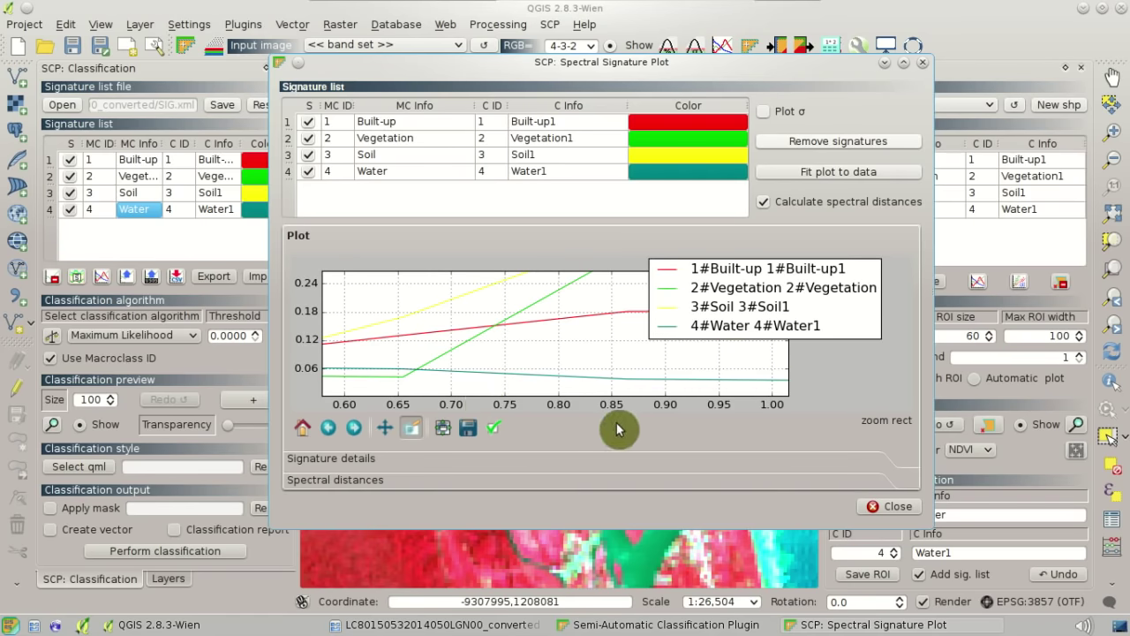
Step: Compare the signature curves with and without their standard deviation bands, leaving the bands off
left_click(765, 113)
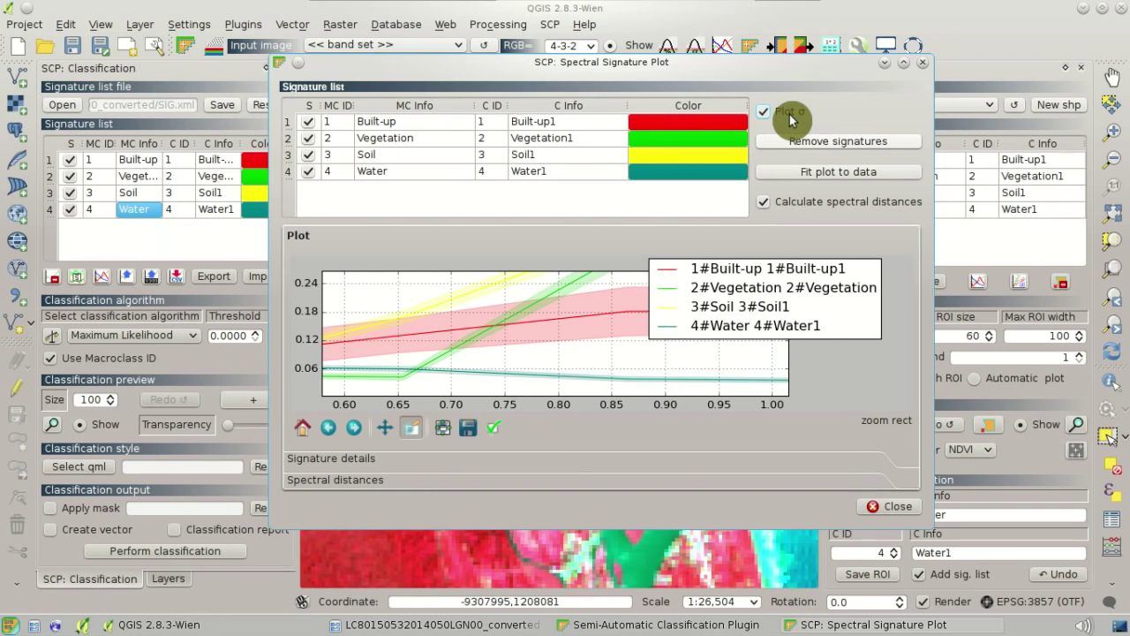
left_click(765, 112)
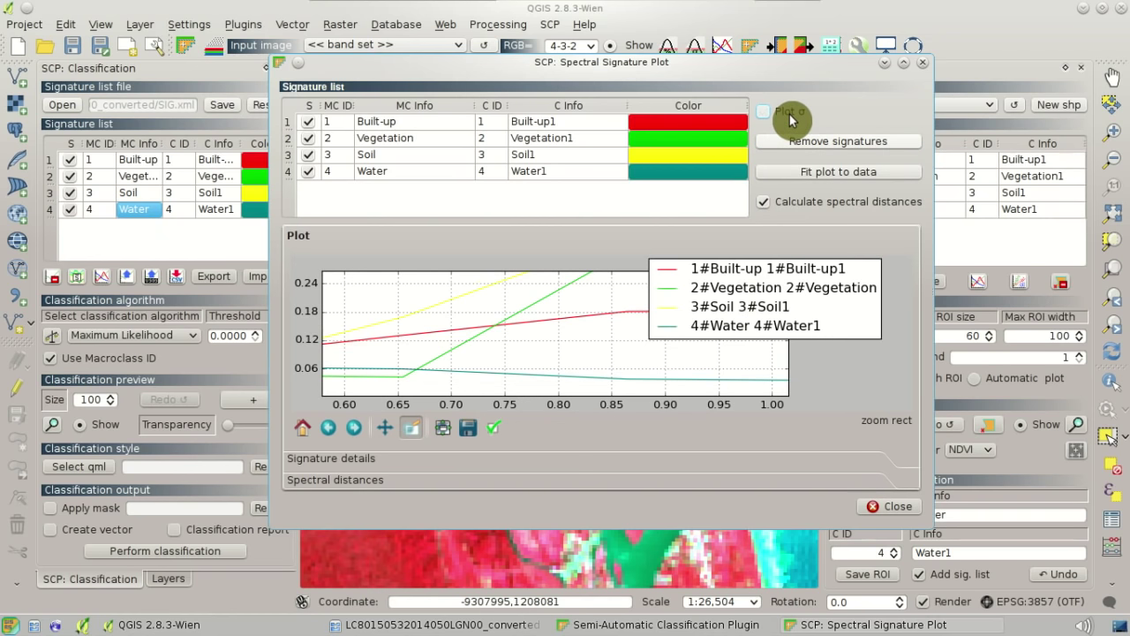
left_click(765, 112)
left_click(790, 114)
Step: Review the signature details and the spectral distances of all four plotted signatures
left_click(790, 460)
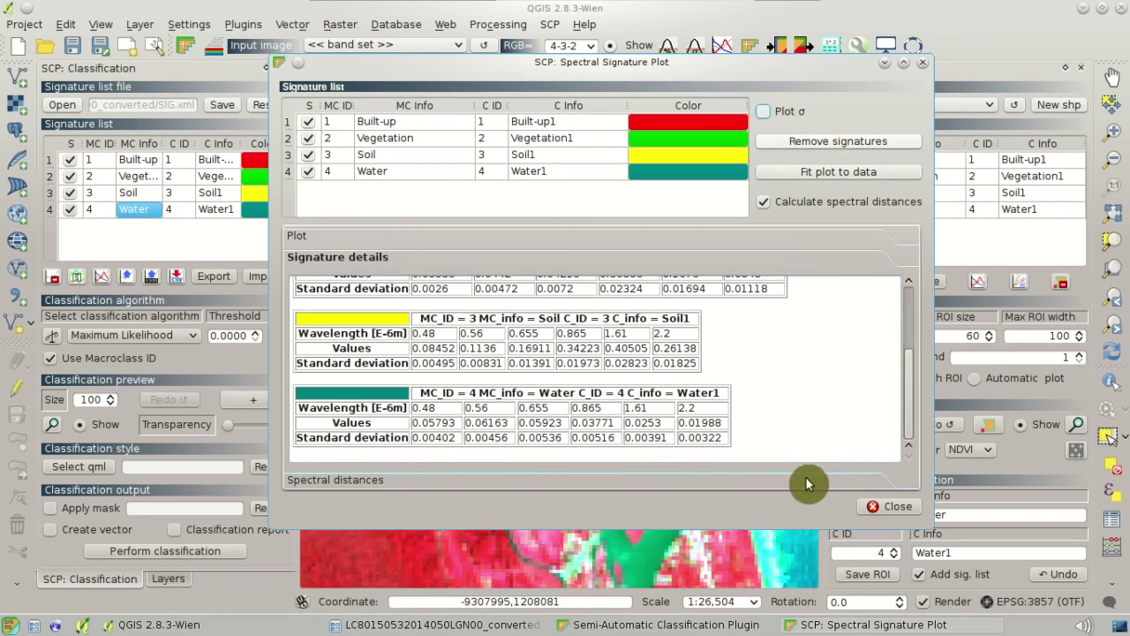
left_click(806, 478)
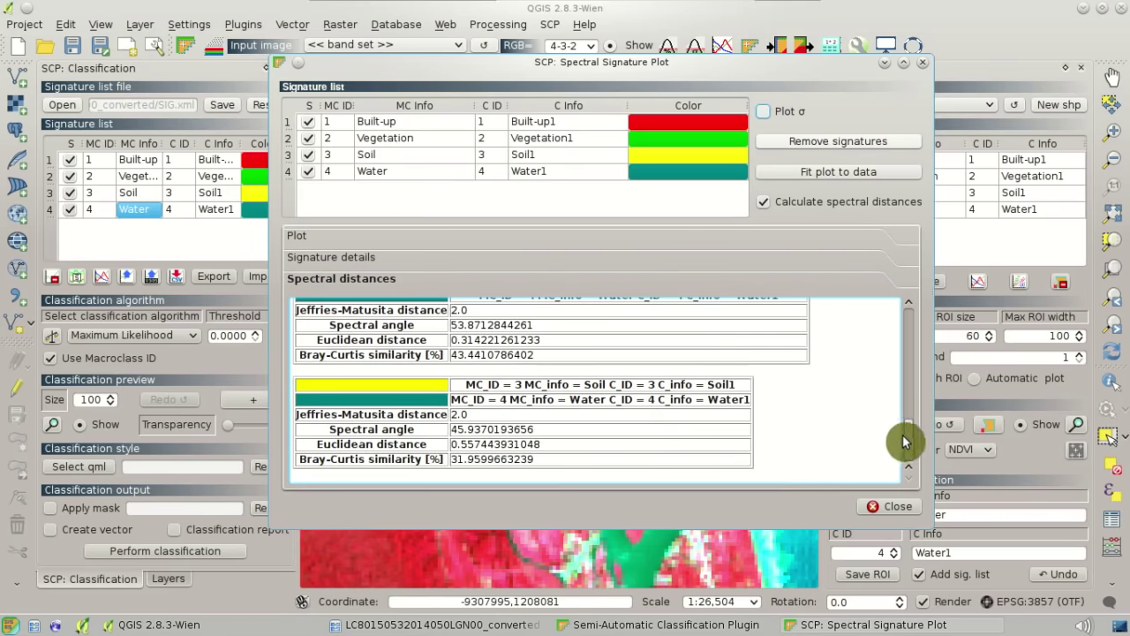
left_click_drag(910, 440, 901, 464)
Step: Compare the spectral distances of Built-up with Vegetation only, and of Built-up with Soil only, and return to the map
left_click(315, 183)
left_click(309, 156)
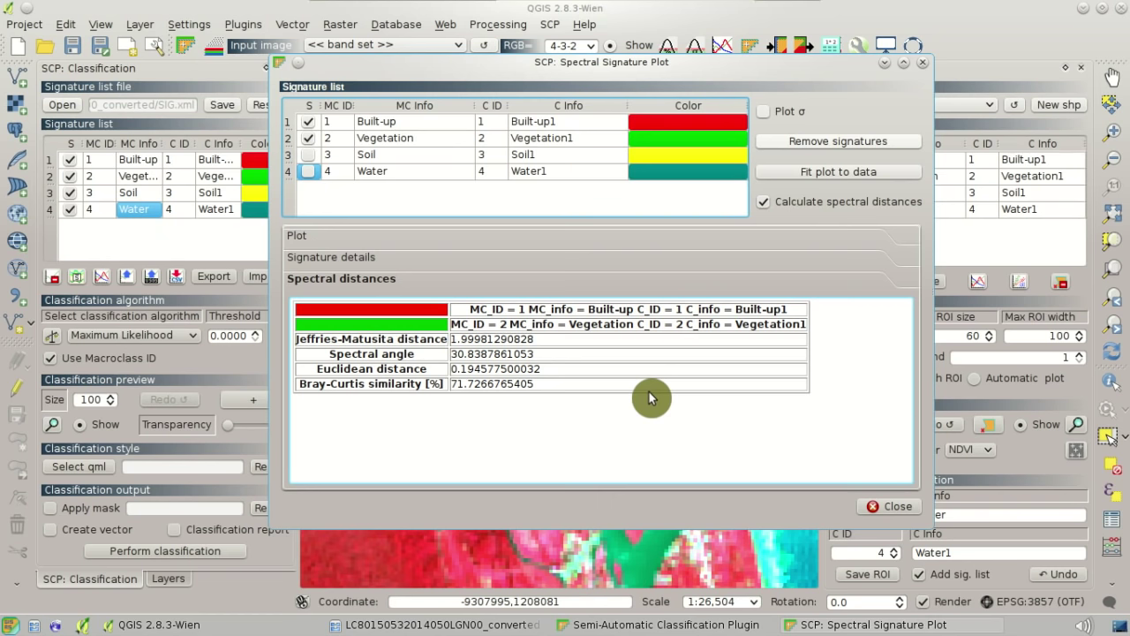
left_click(309, 155)
left_click(309, 140)
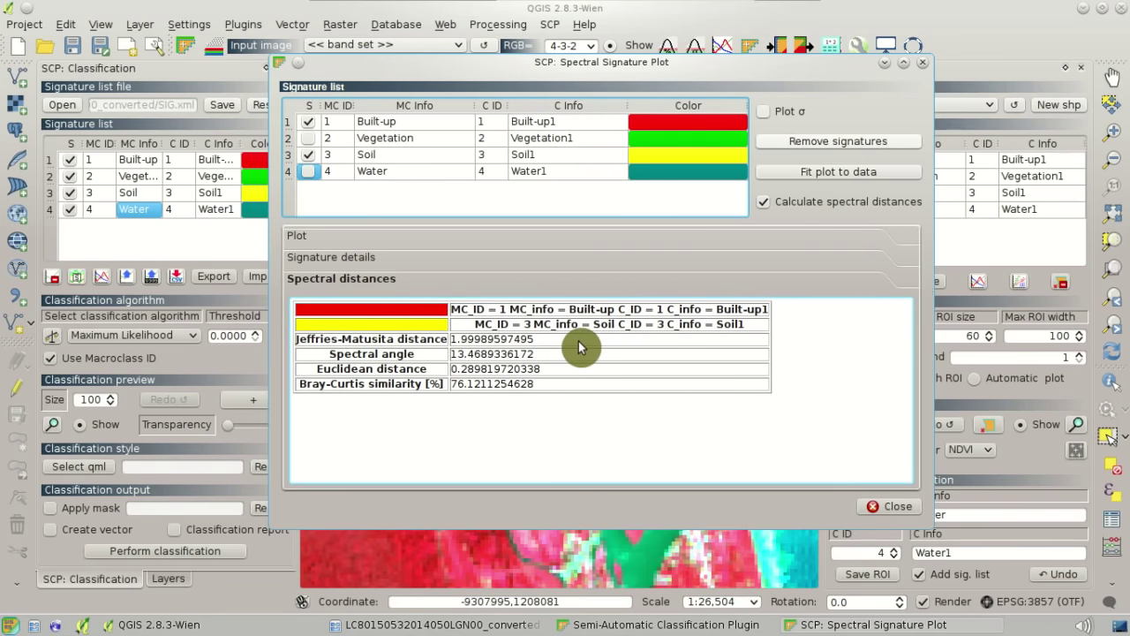
left_click_drag(535, 354, 429, 386)
left_click(444, 415)
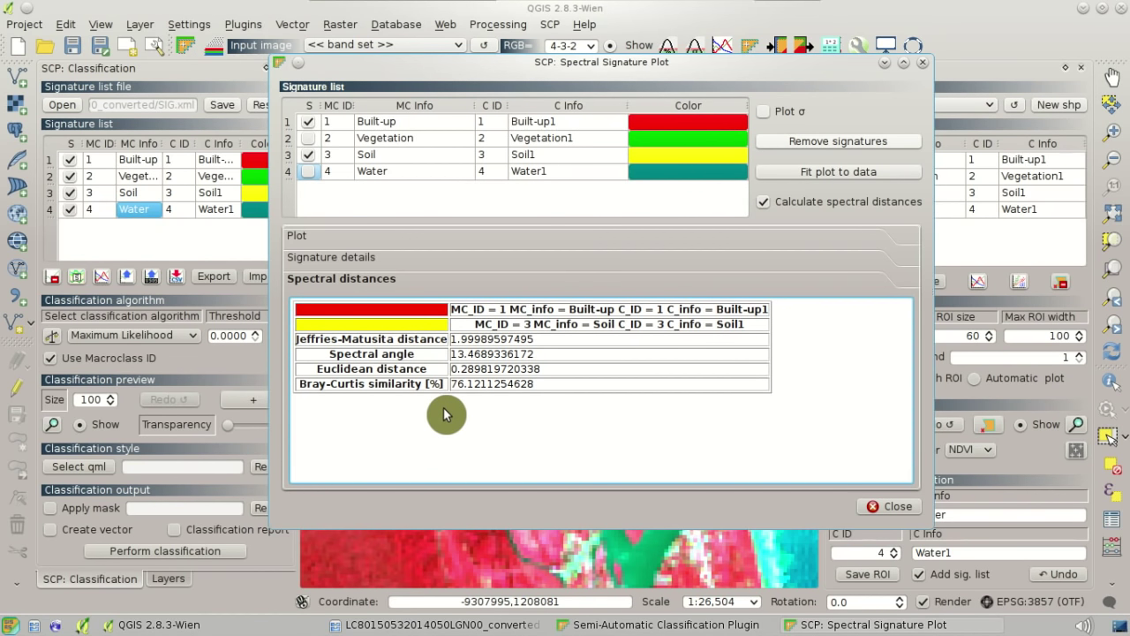
left_click(975, 47)
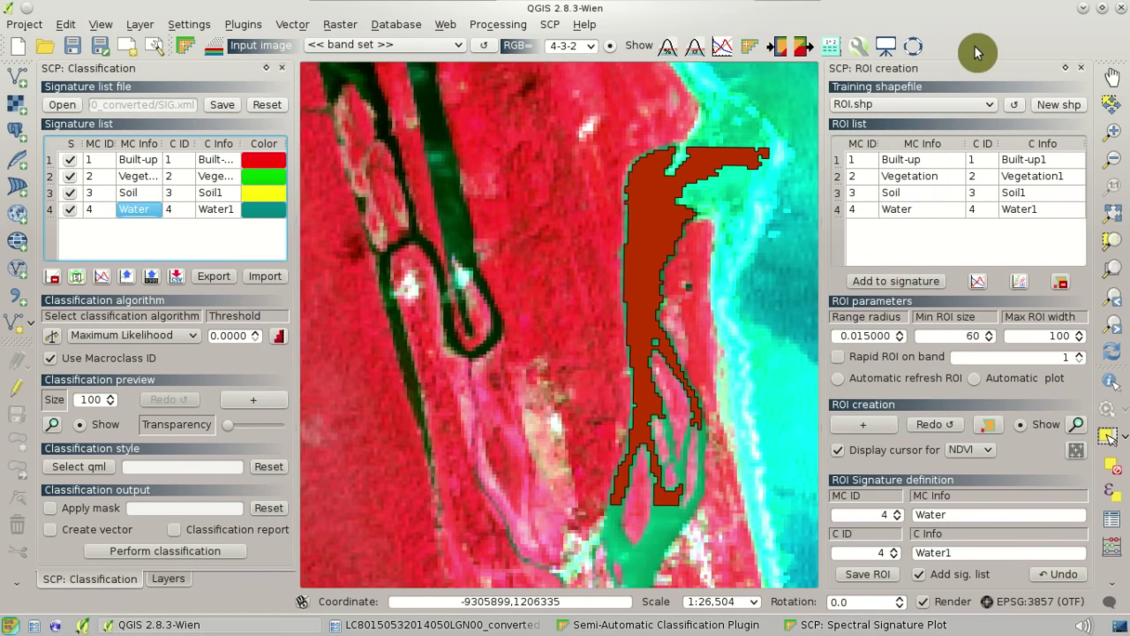
Step: Turn off Use Macroclass ID for the urban area's classification and set the preview size to 500
scroll(434, 418, "down", 3)
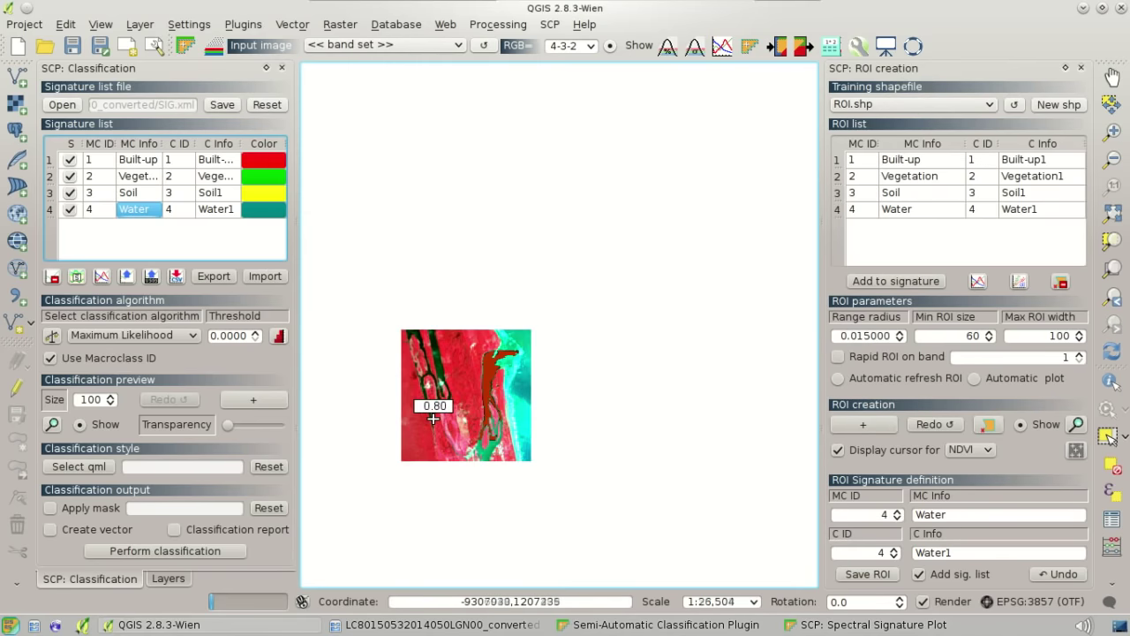
scroll(432, 422, "down", 3)
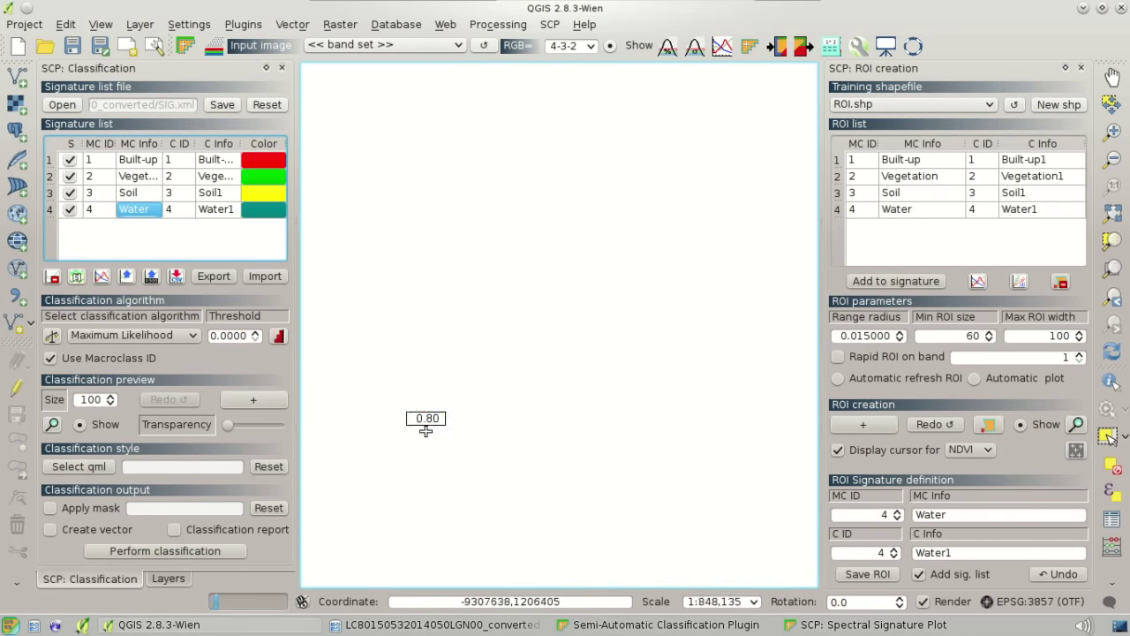
scroll(402, 493, "down", 1)
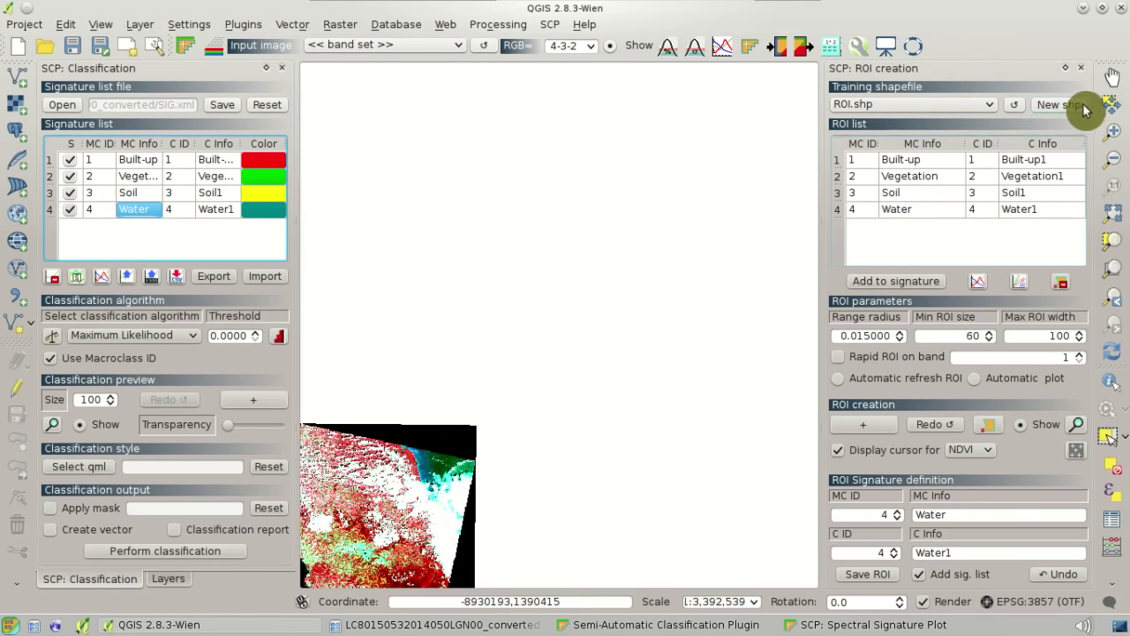
left_click(1111, 84)
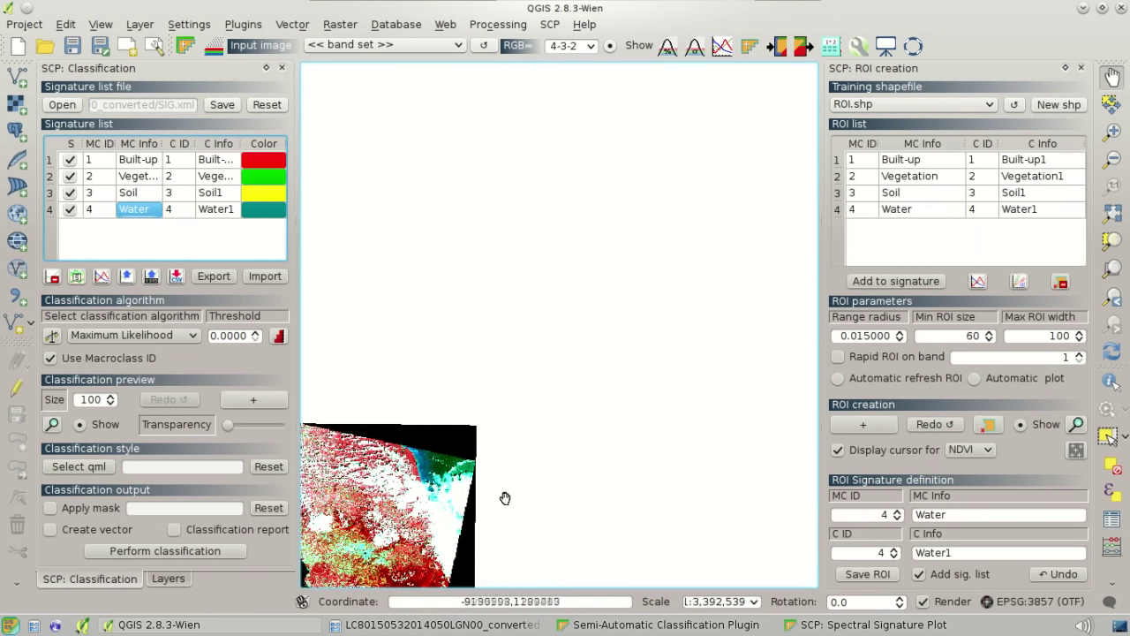
left_click_drag(410, 534, 589, 316)
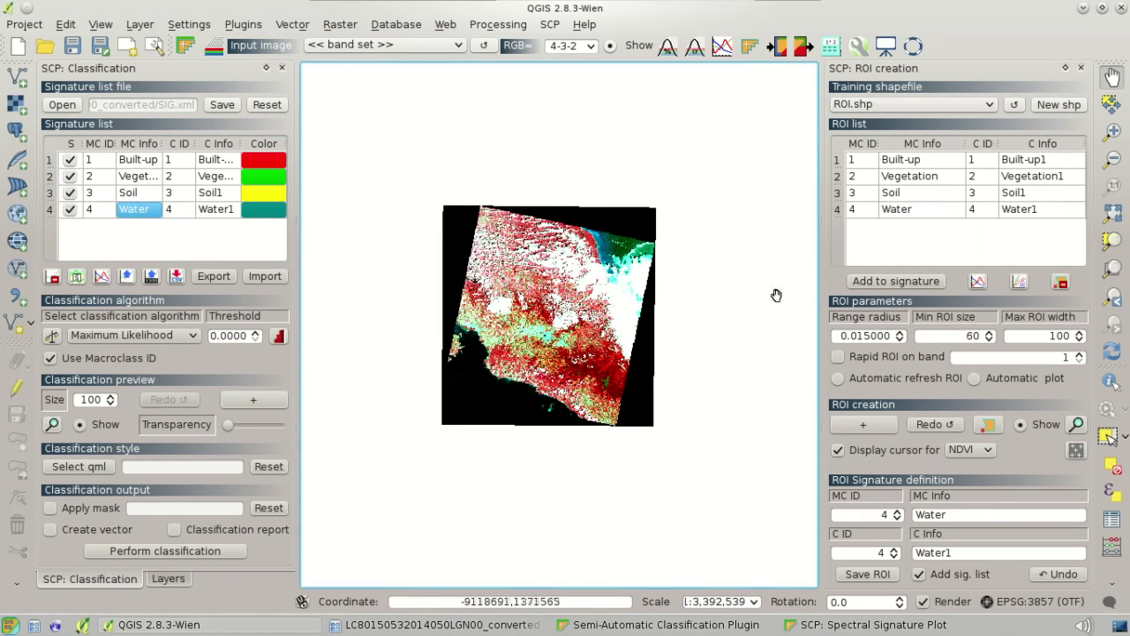
left_click(1111, 130)
left_click_drag(499, 309, 574, 353)
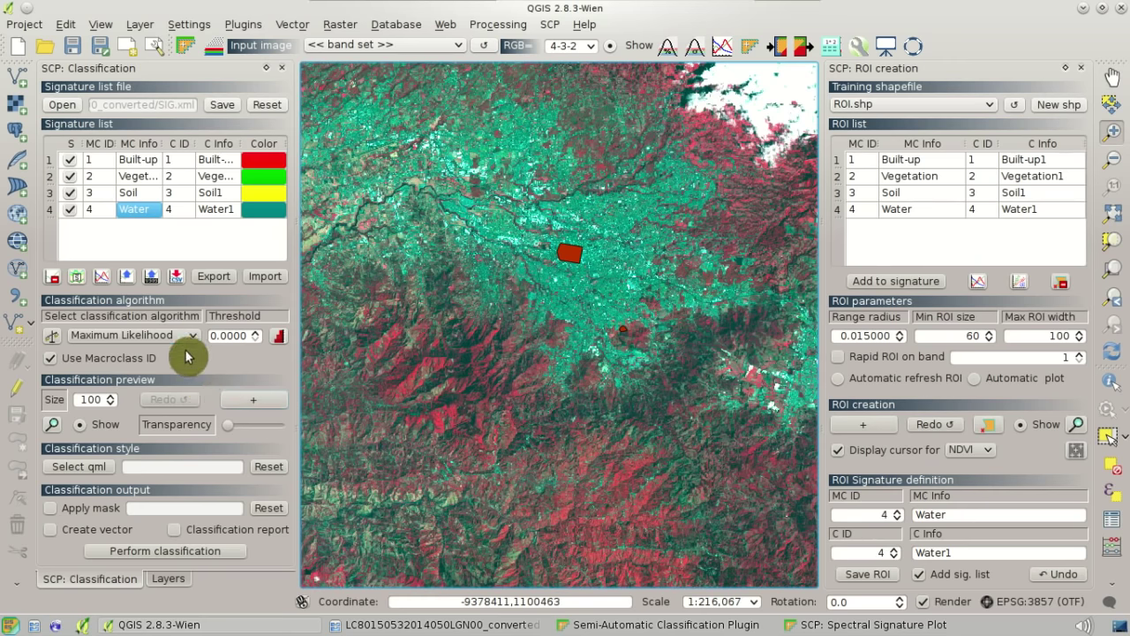
left_click(132, 364)
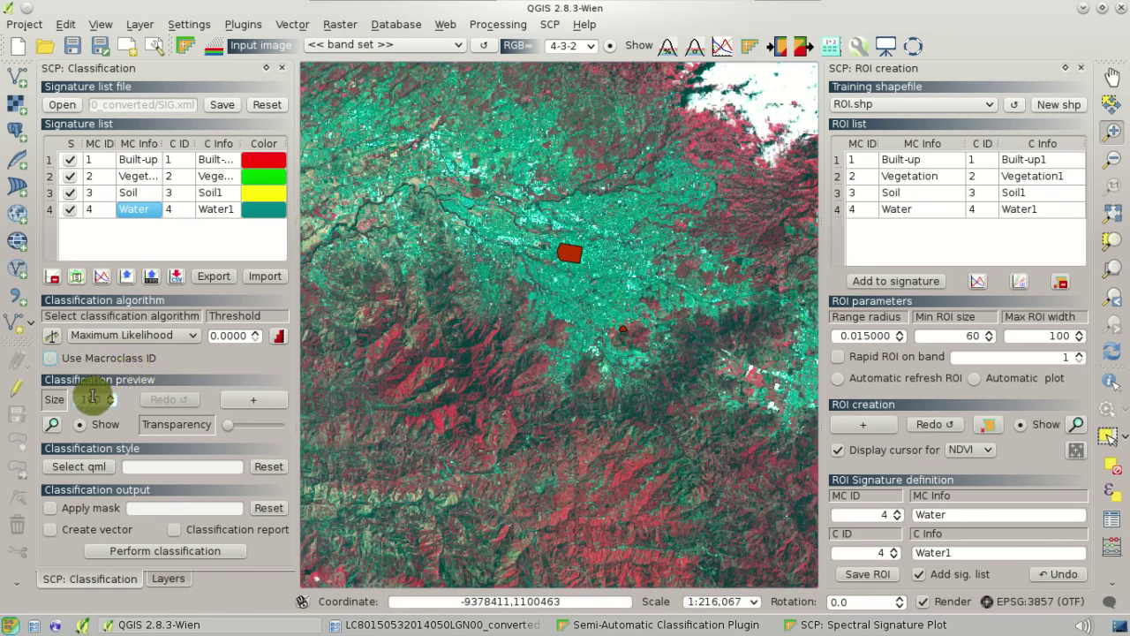
left_click_drag(89, 400, 76, 402)
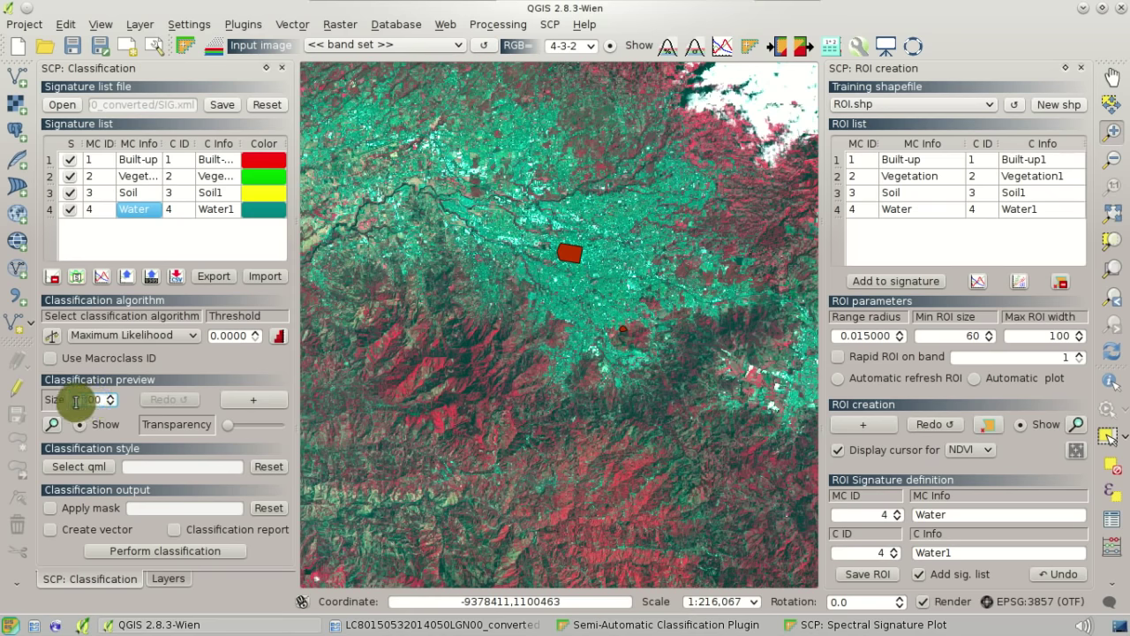
type("500")
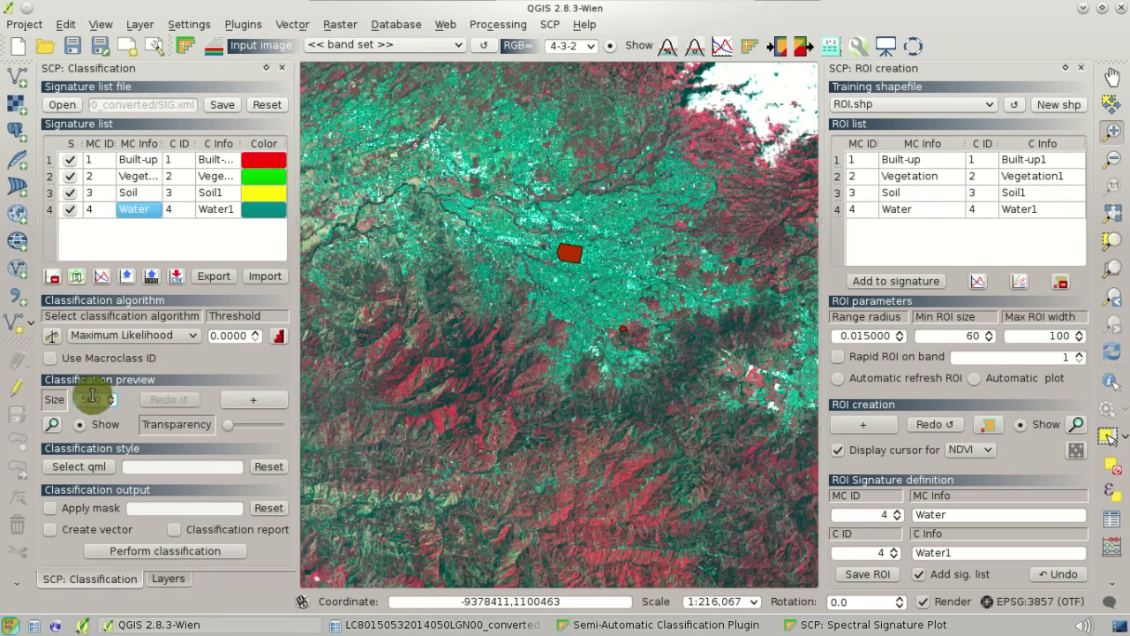
Step: Create a Maximum Likelihood classification preview centred on the southern part of the city and inspect it
left_click(240, 402)
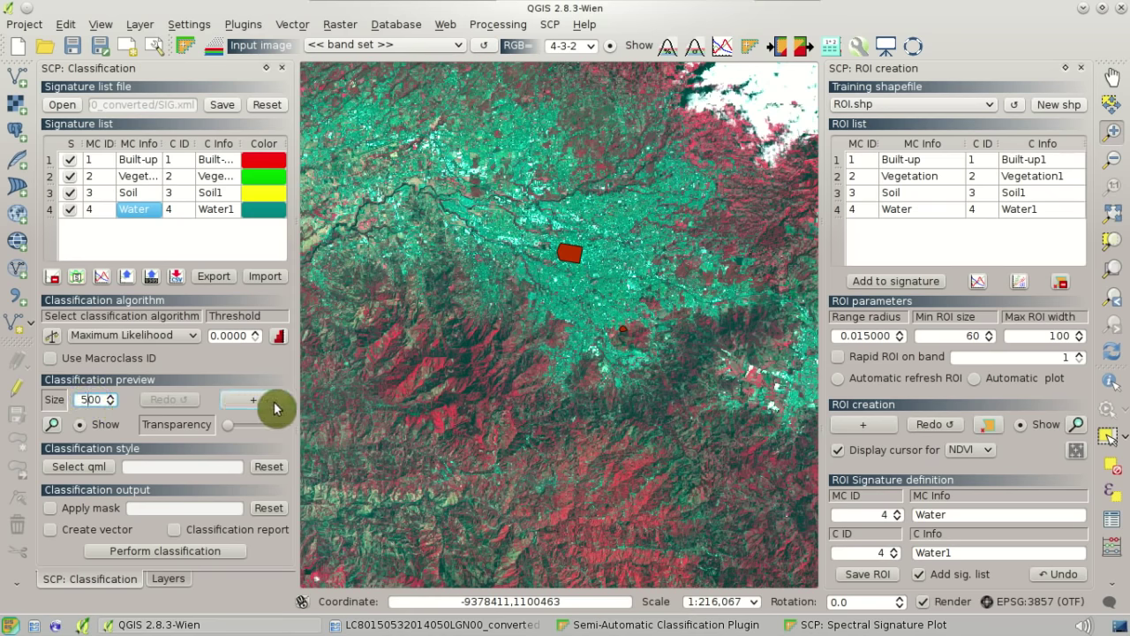
left_click(276, 408)
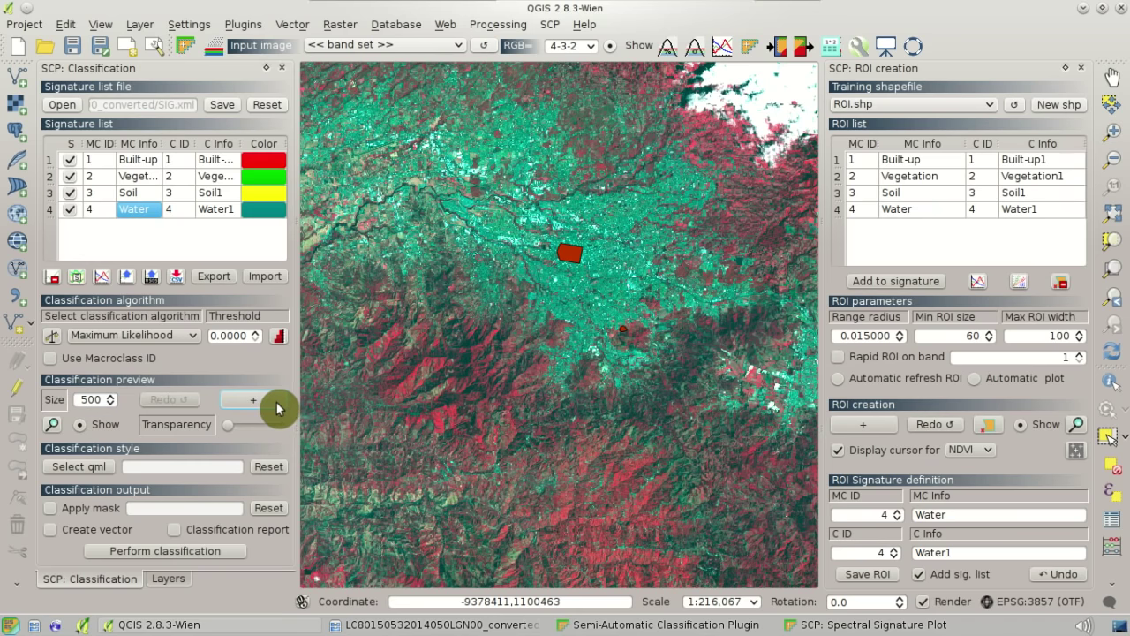
left_click(547, 311)
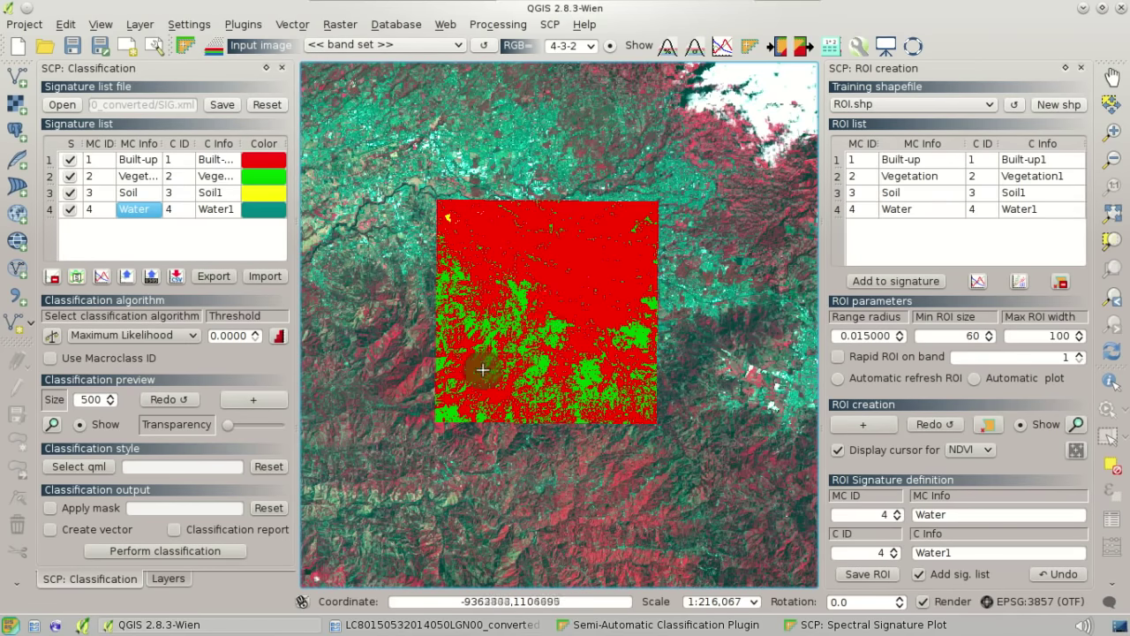
left_click(53, 426)
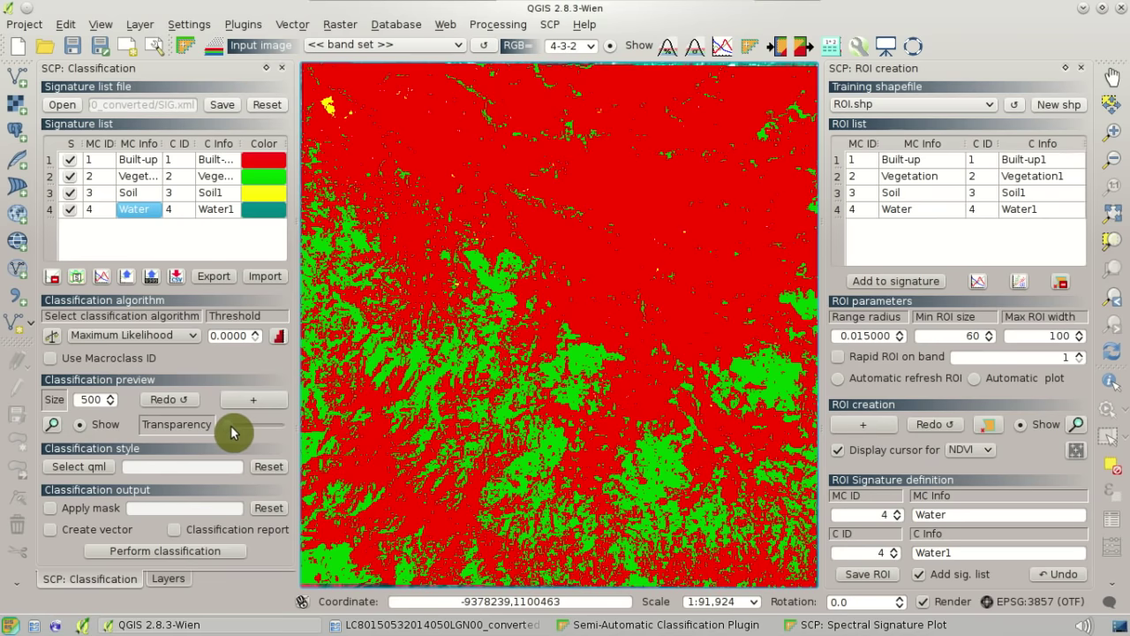
mouse_move(231, 433)
left_mouse_down()
mouse_move(281, 433)
mouse_move(229, 433)
left_mouse_up()
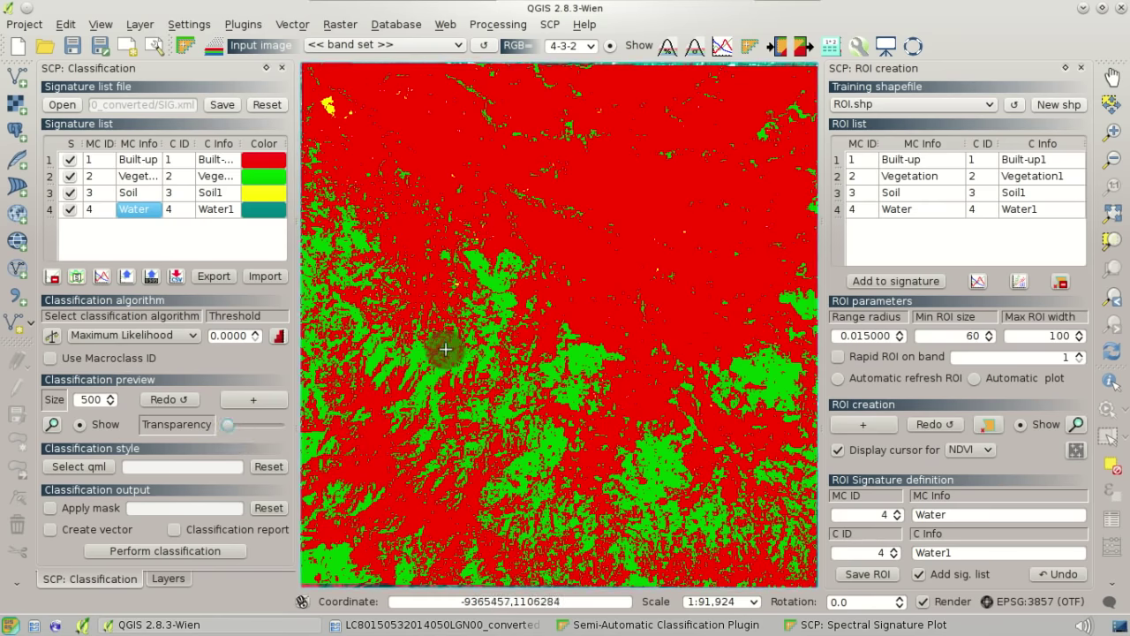
scroll(446, 351, "down", 1)
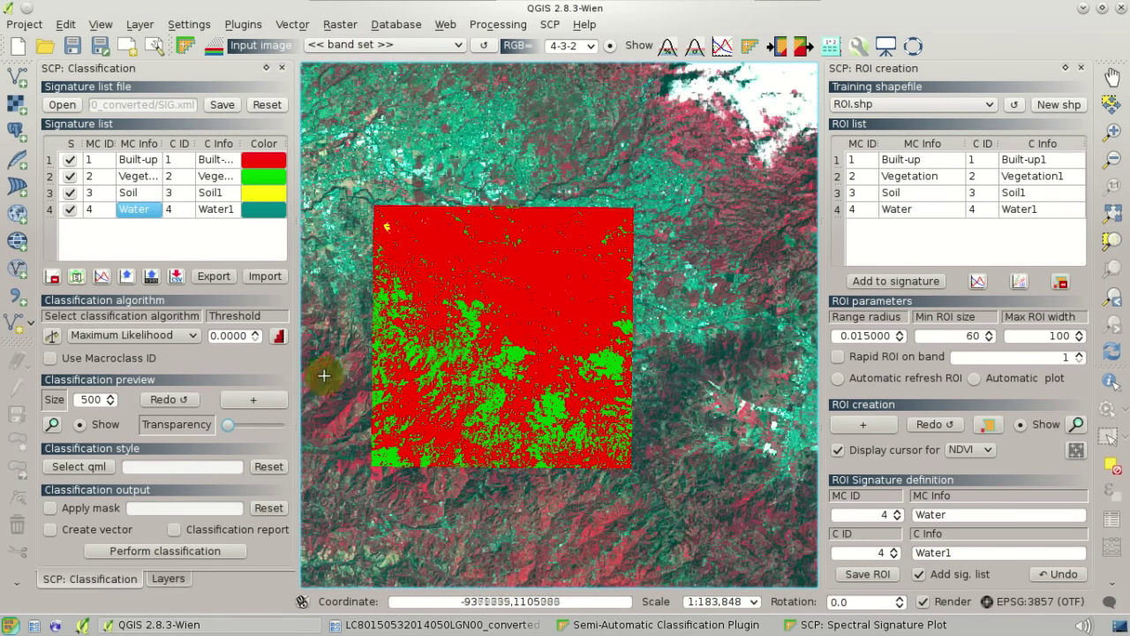
Step: Generate an algorithm raster preview over roughly the same area and examine its bright and dark pixels
left_click(279, 402)
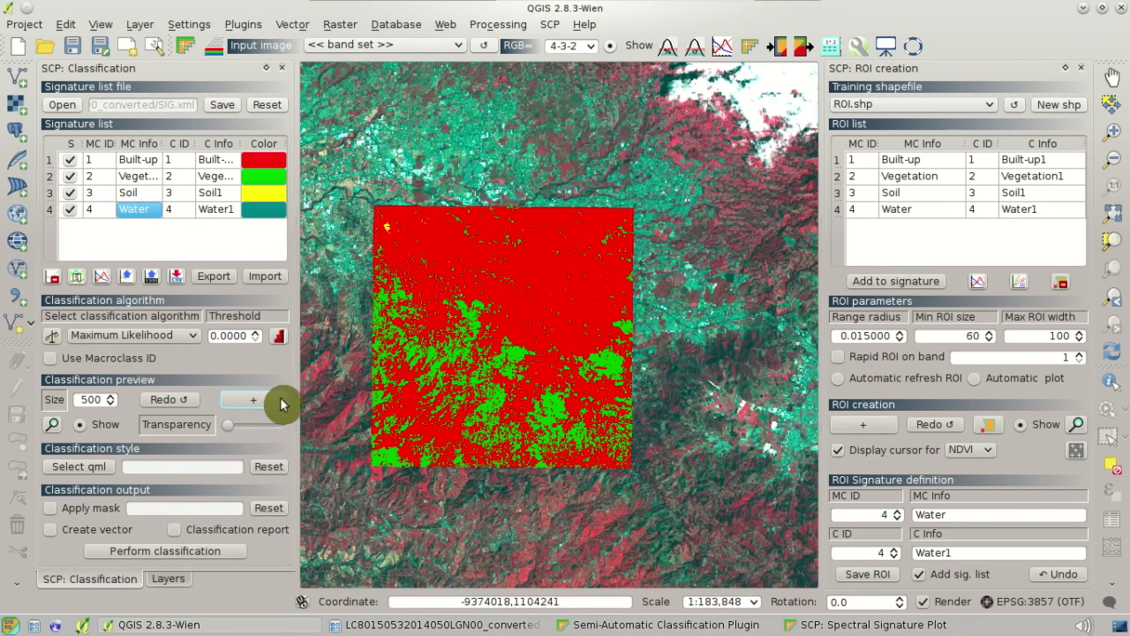
left_click(491, 327)
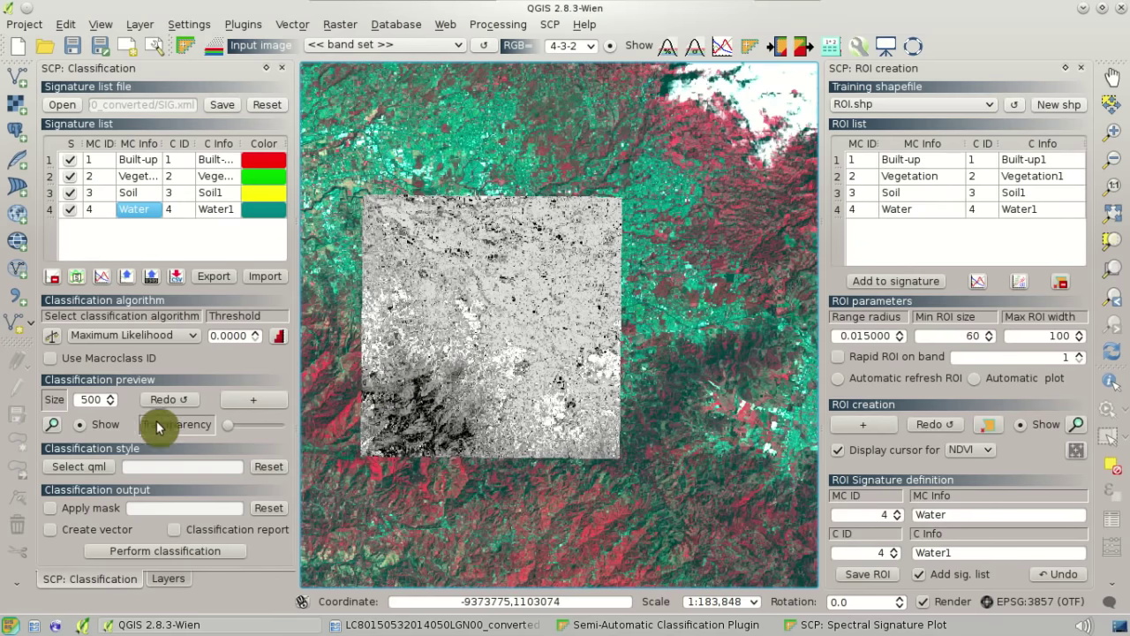
left_click(55, 426)
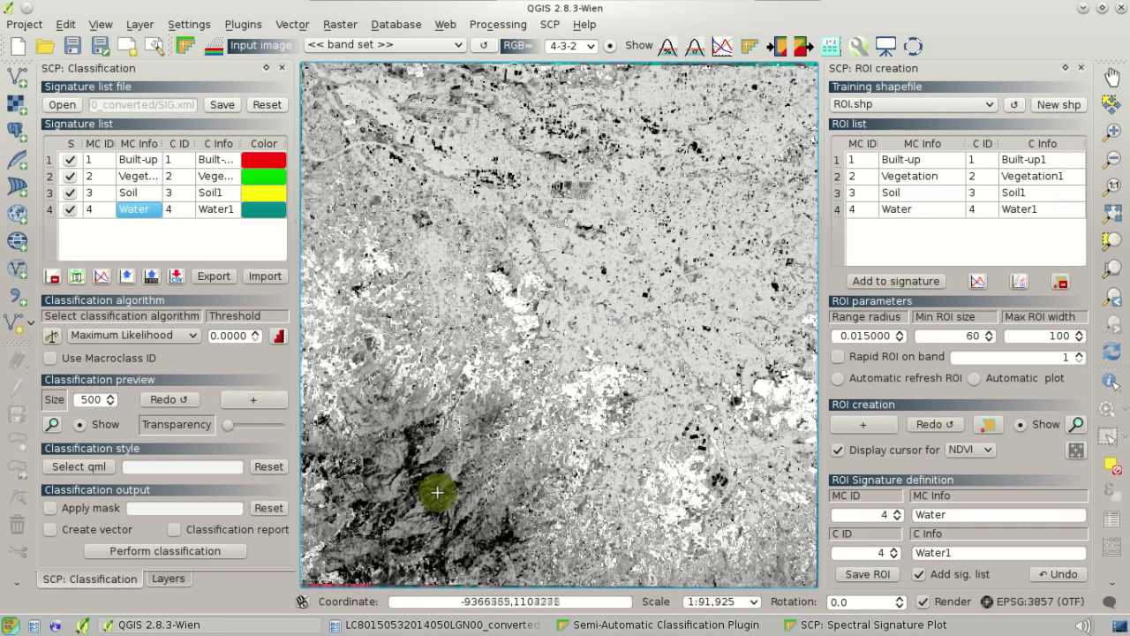
mouse_move(228, 427)
left_mouse_down()
mouse_move(275, 432)
mouse_move(225, 431)
left_mouse_up()
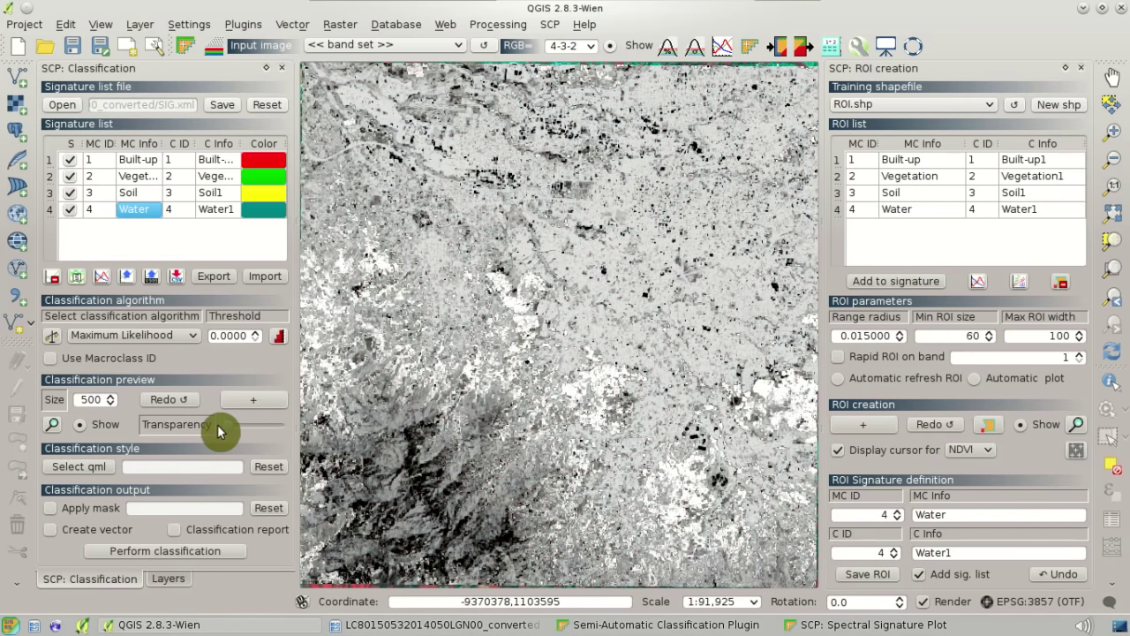
Step: Compare the dark southwestern area of the algorithm raster preview with the underlying image, leaving the preview hidden
left_click(1113, 131)
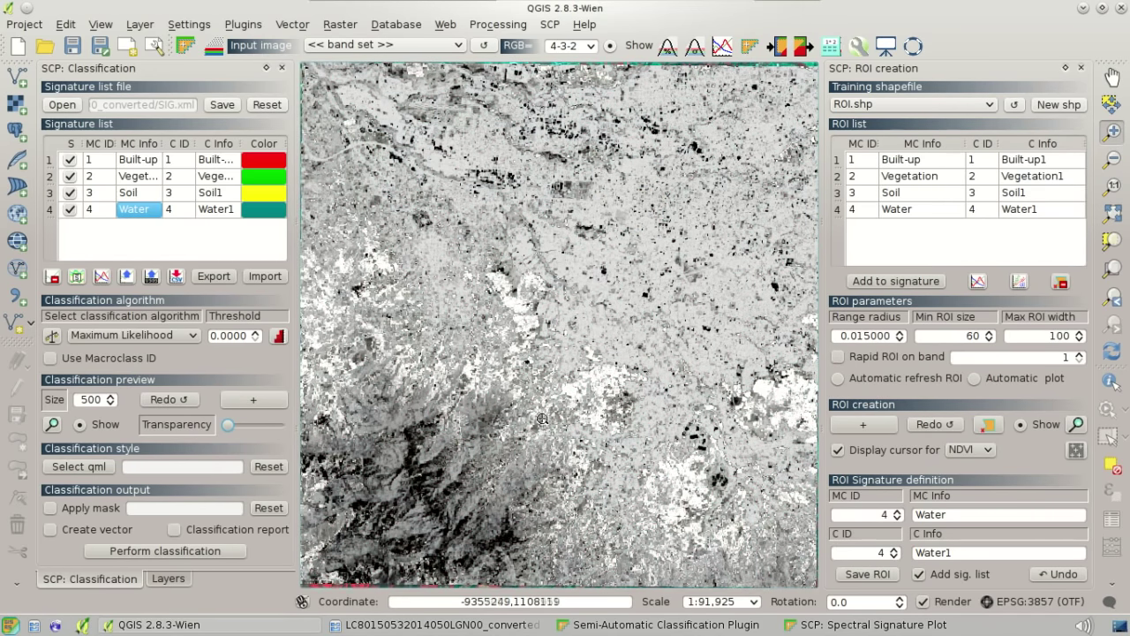
left_click_drag(345, 429, 480, 555)
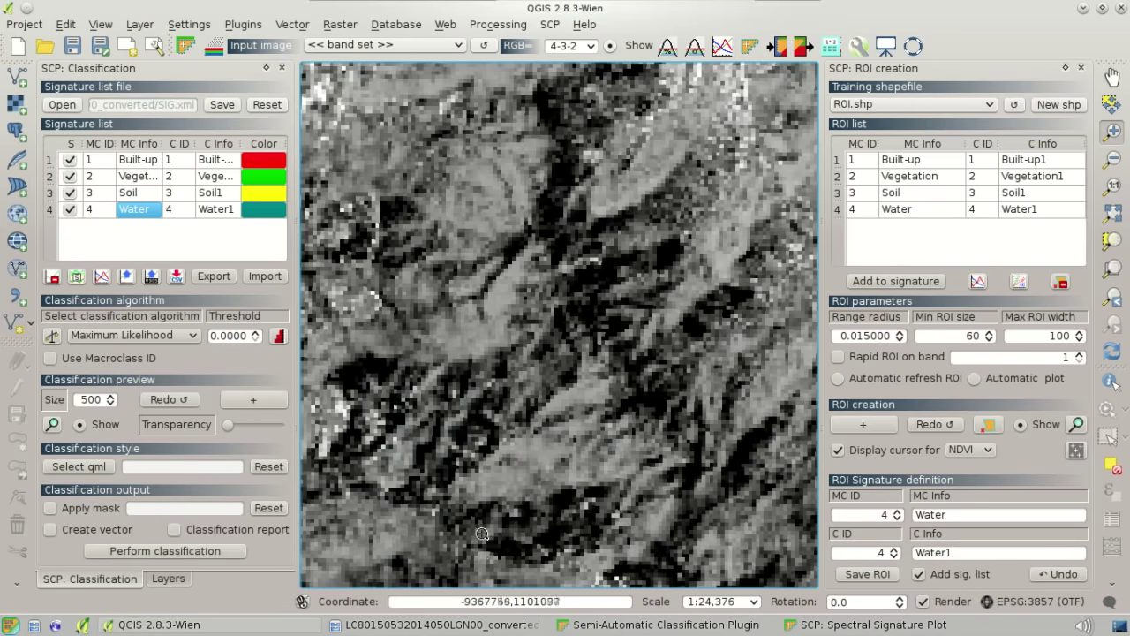
left_click(84, 426)
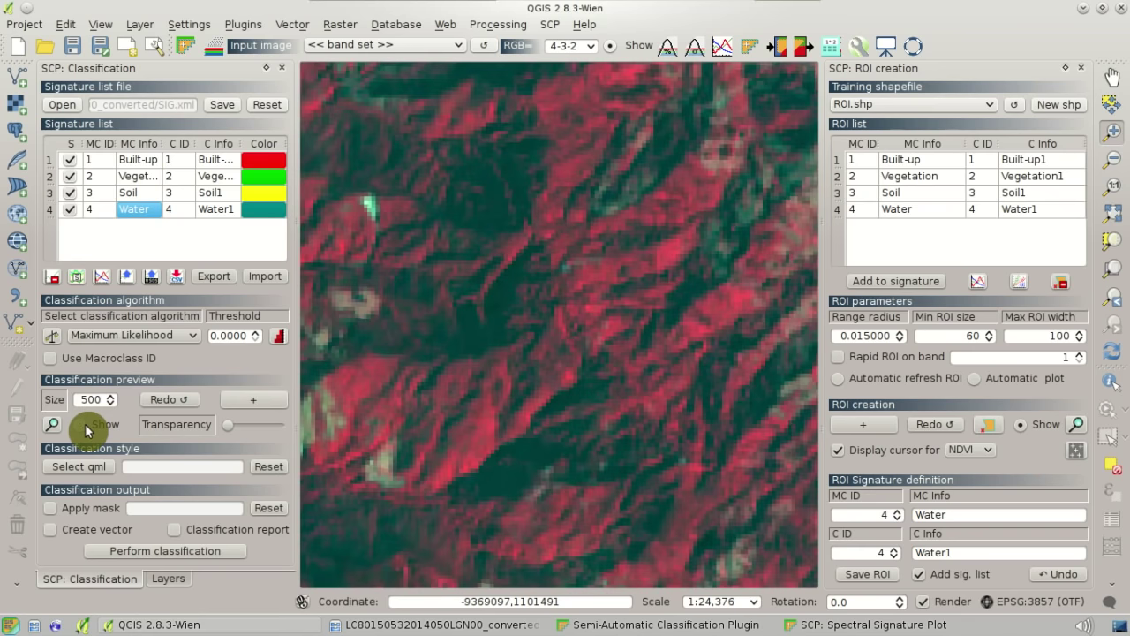
left_click(85, 427)
left_click(86, 428)
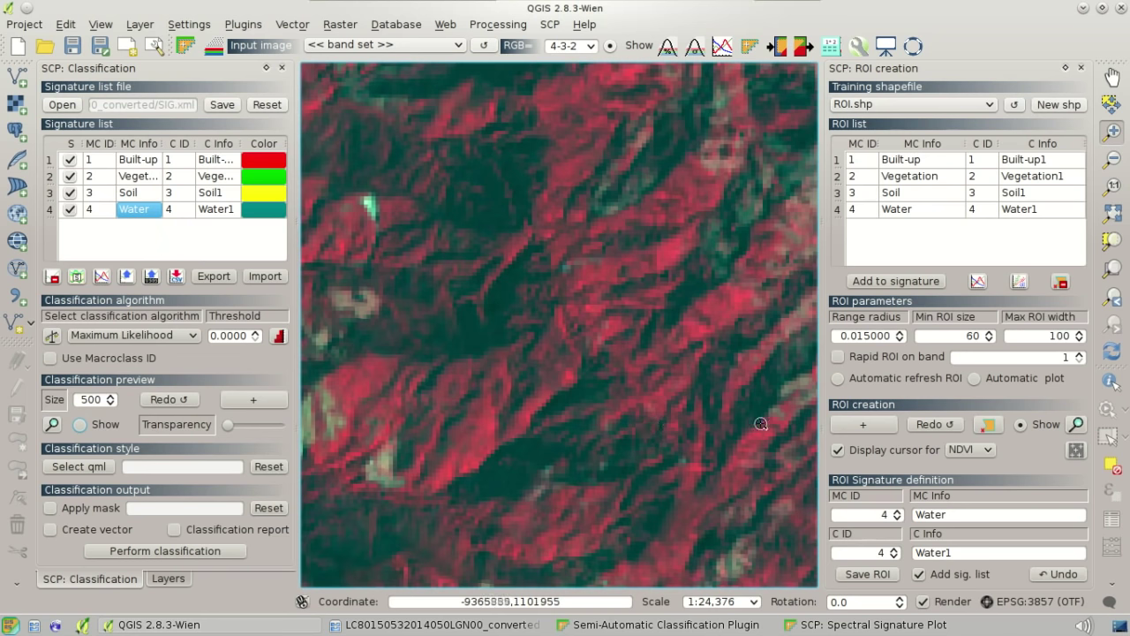
Step: Grow an ROI from a seed pixel on the red vegetated slope, and regrow it with a range radius of 0.03
left_click(863, 424)
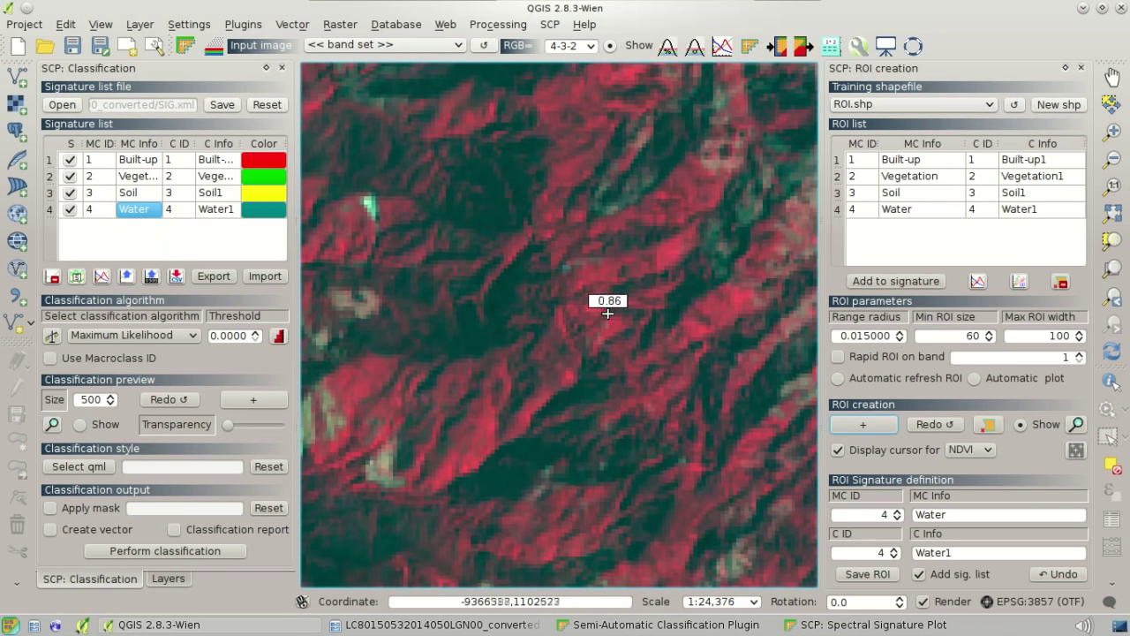
left_click(579, 287)
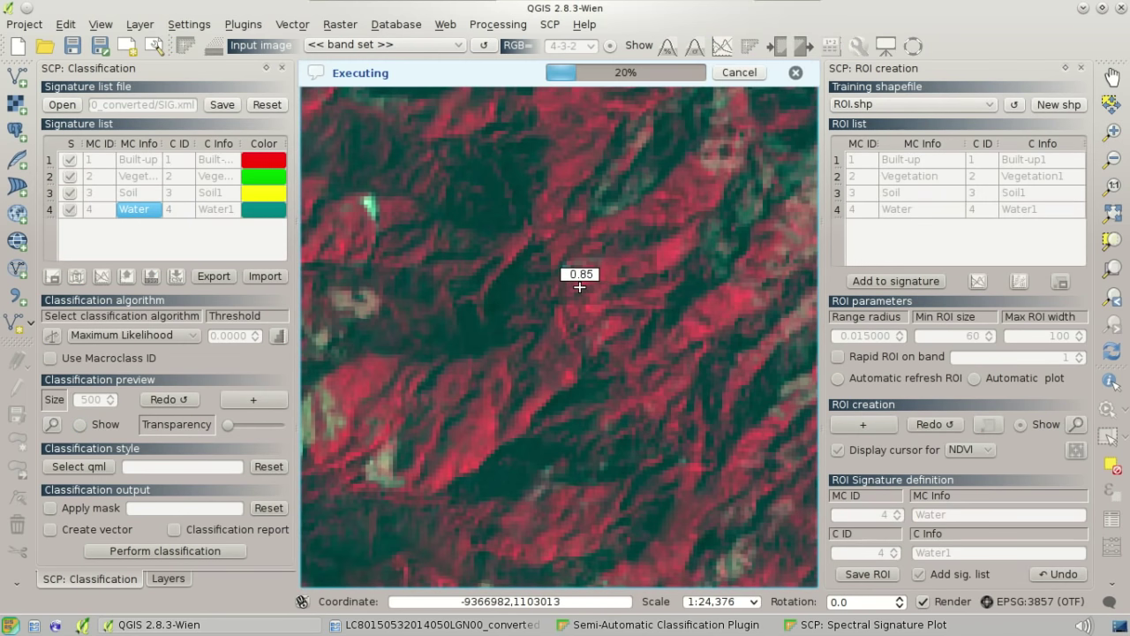
left_click(847, 339)
left_click_drag(858, 336, 913, 342)
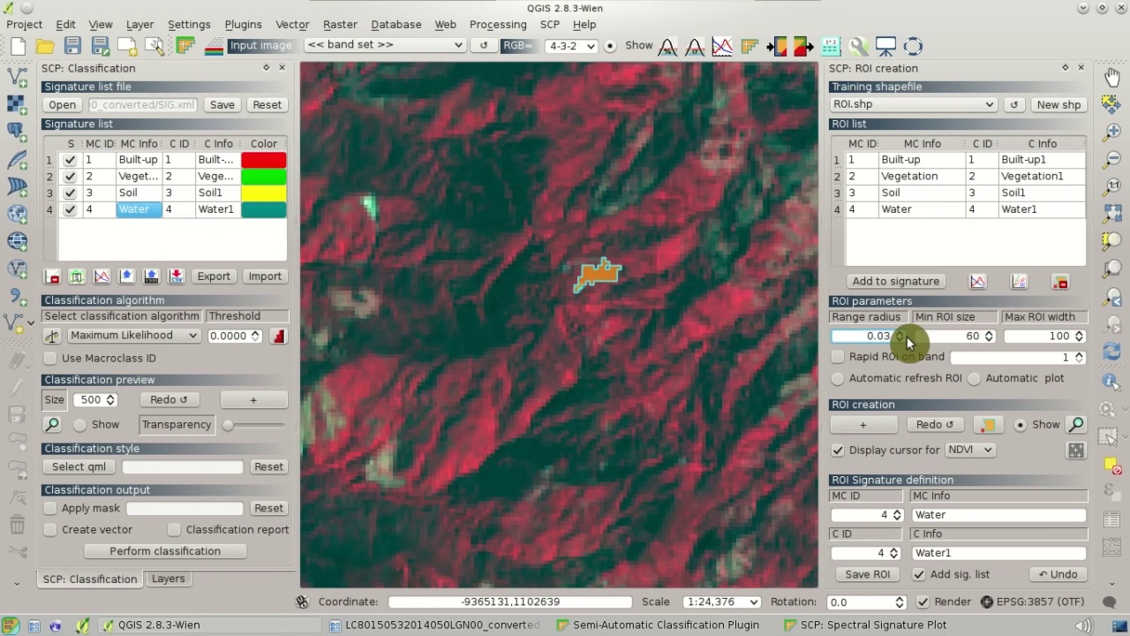
left_click(940, 428)
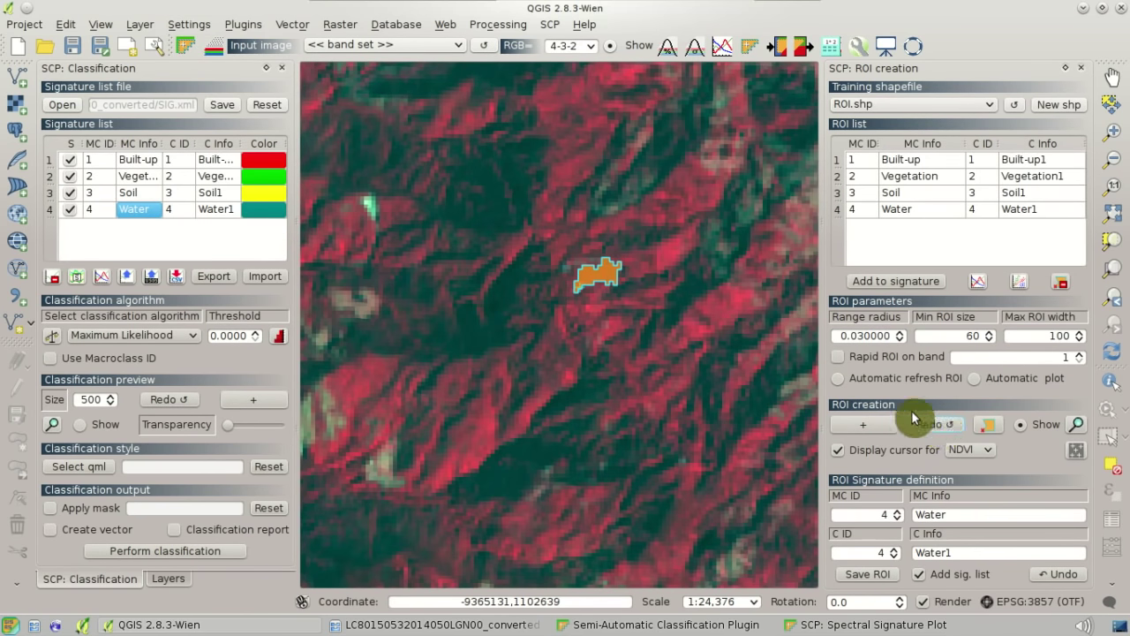
Step: Regrow the ROI with a range radius of 0.1 and compare it with the algorithm raster preview, leaving the preview hidden
double_click(855, 336)
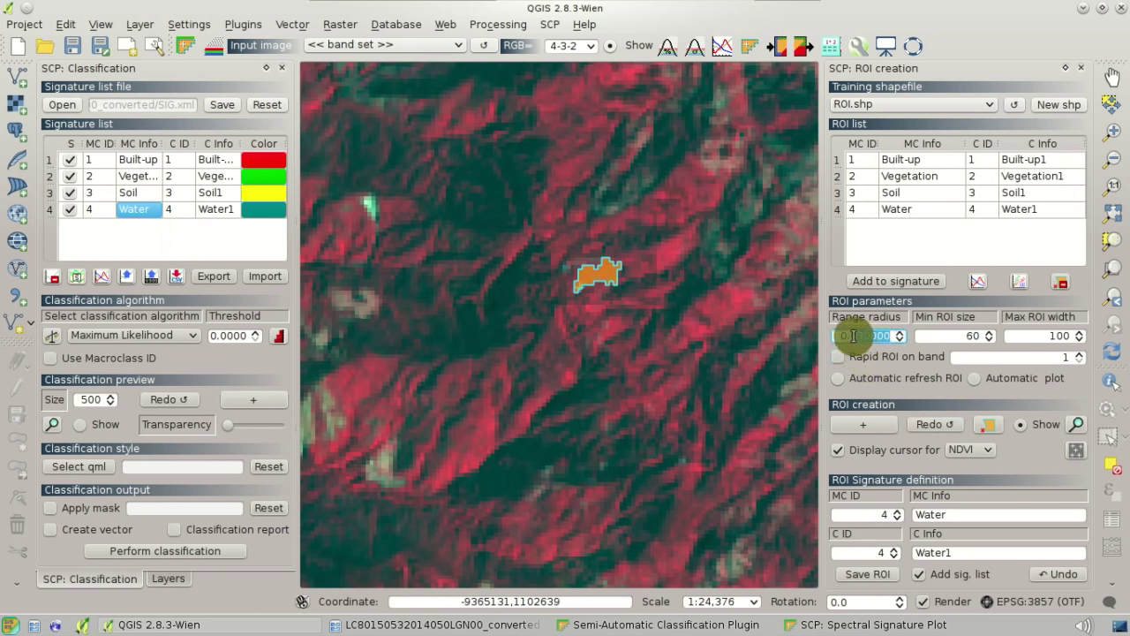
left_click_drag(854, 335, 905, 342)
type("1")
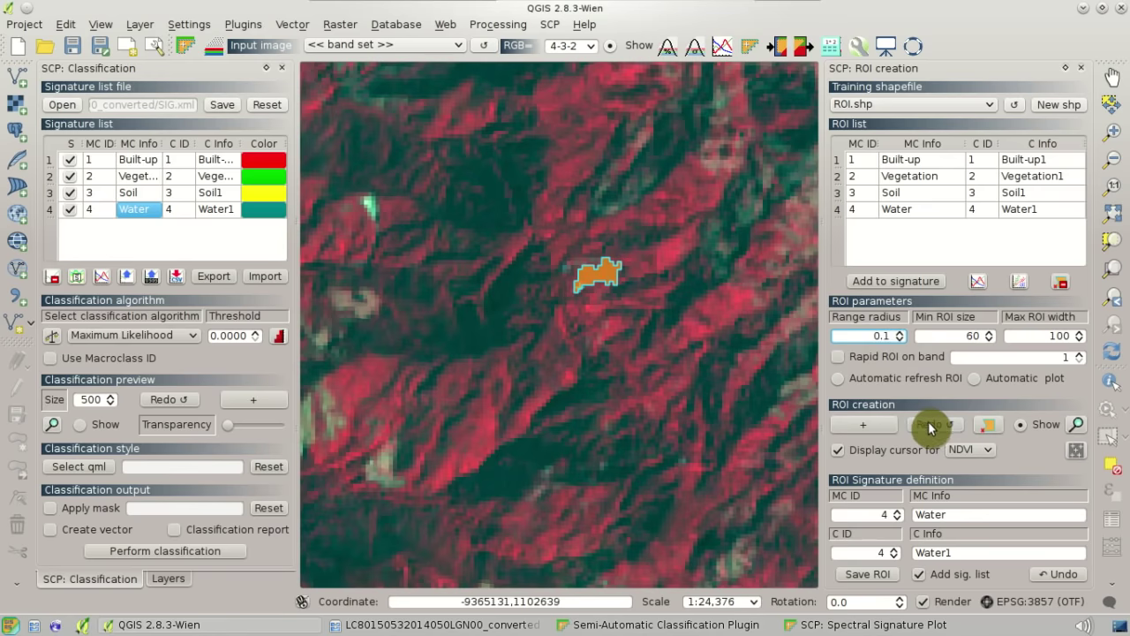
left_click(929, 424)
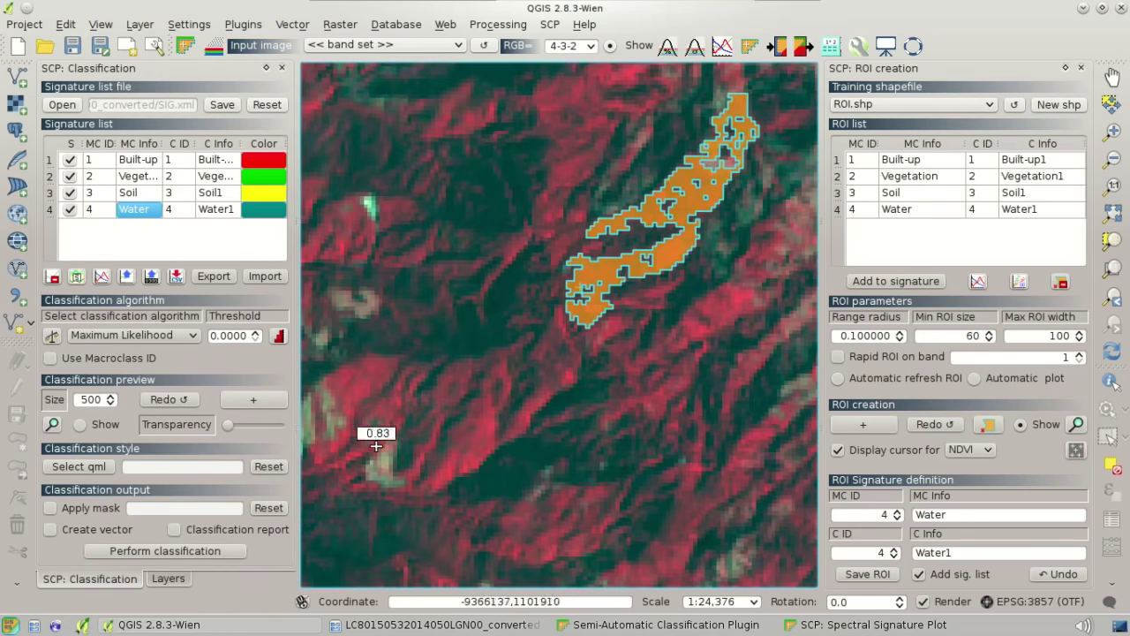
left_click(106, 428)
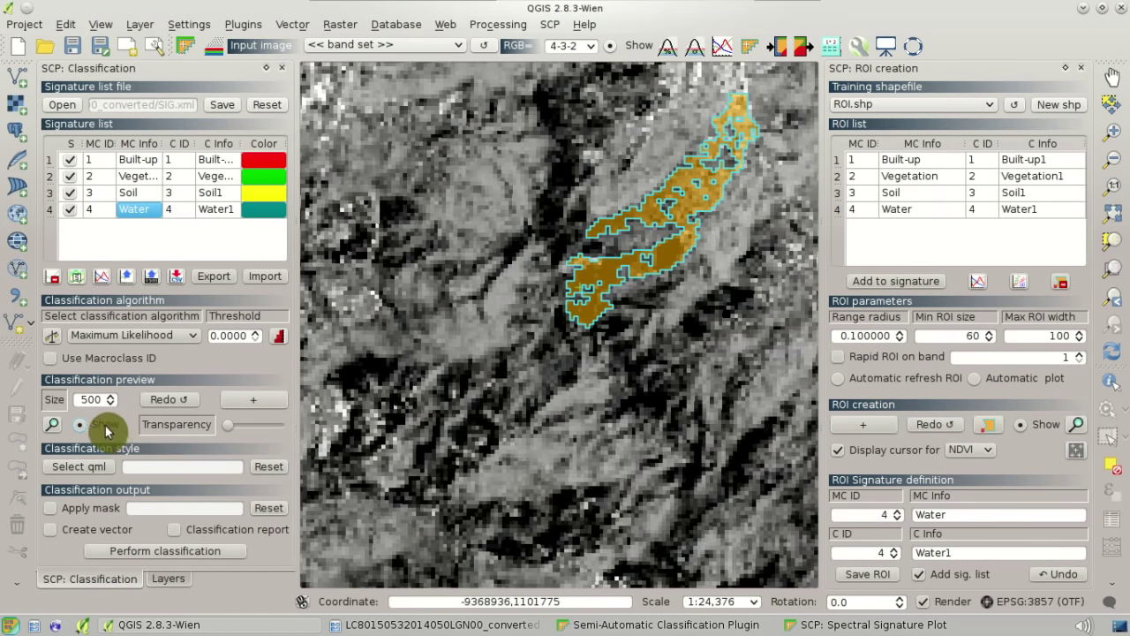
left_click(101, 430)
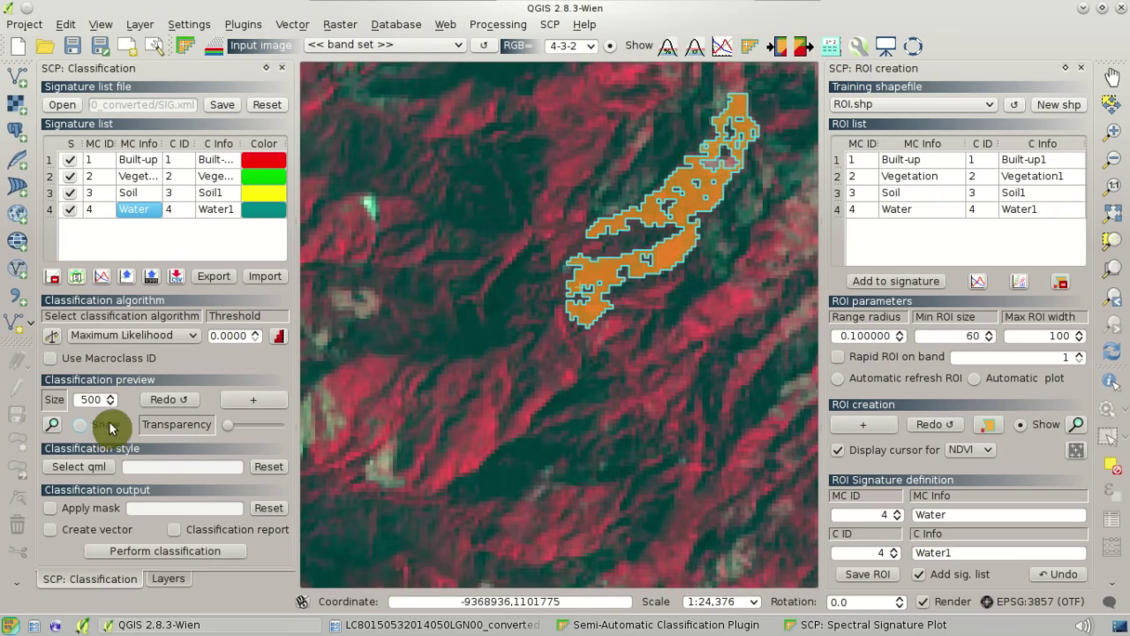
Step: Assign the grown ROI to macroclass 2, Vegetation, with class ID 5
left_click_drag(835, 516, 890, 530)
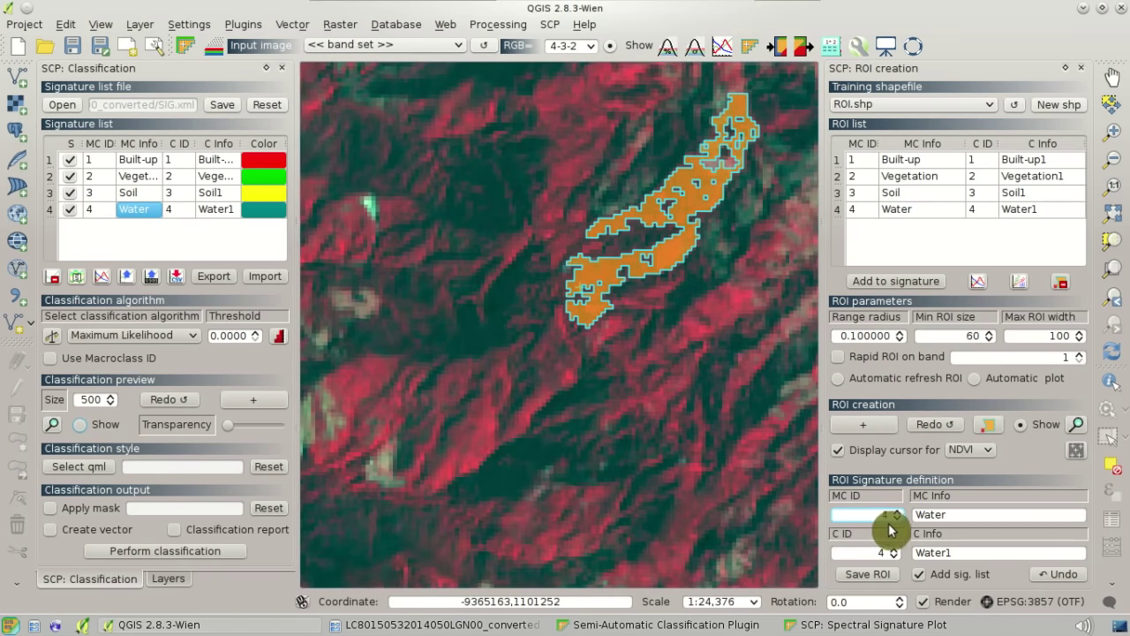
key("BackSpace")
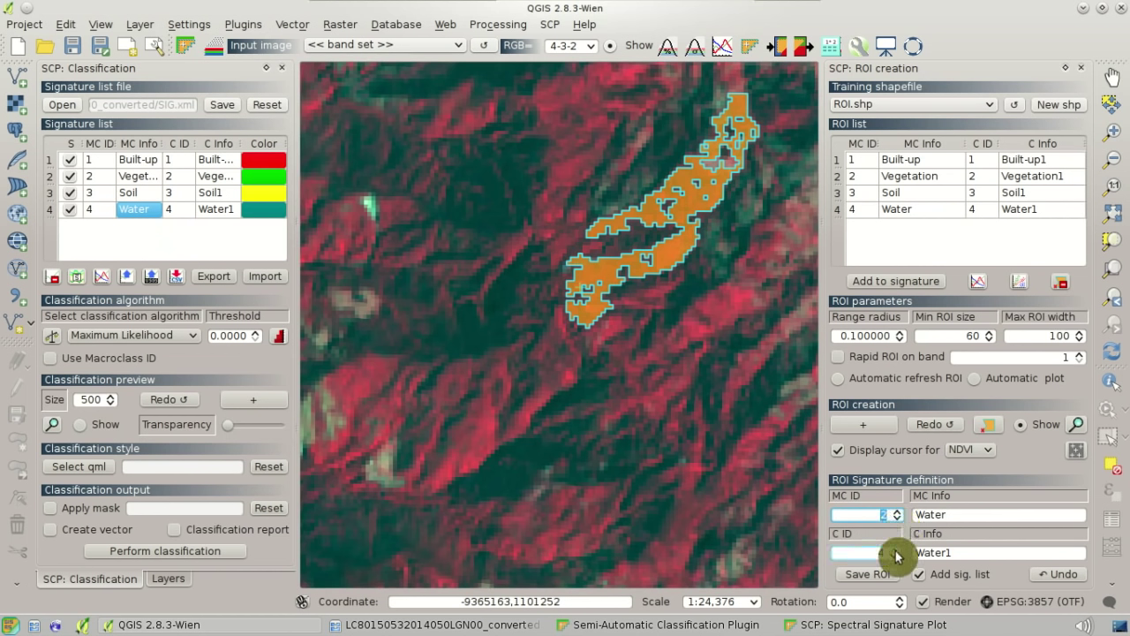
left_click(897, 554)
double_click(927, 512)
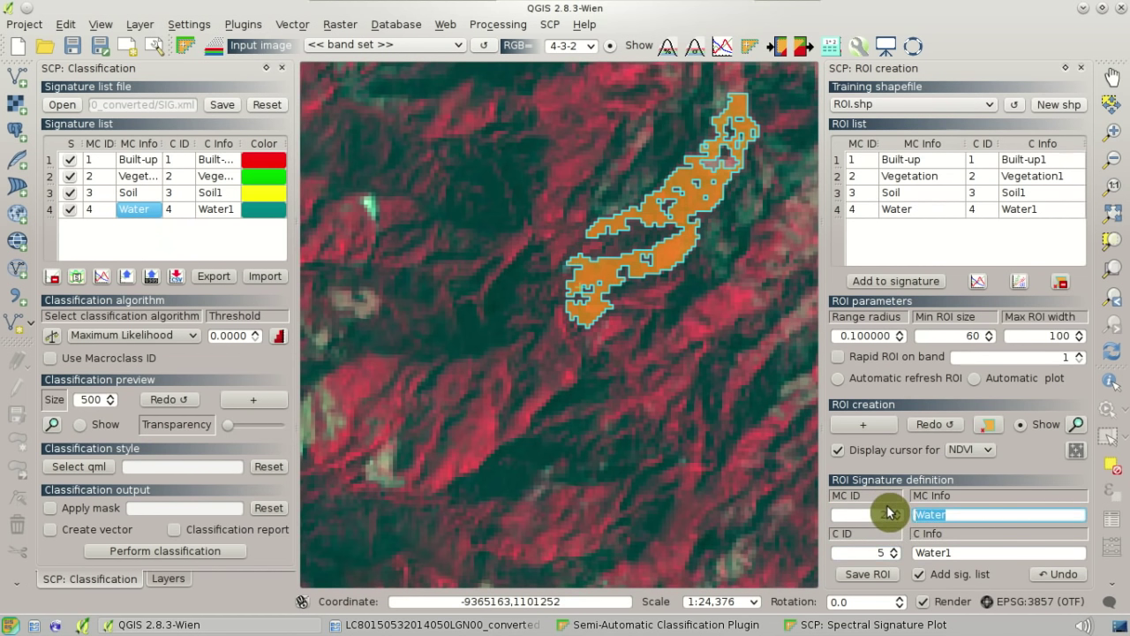
type("V")
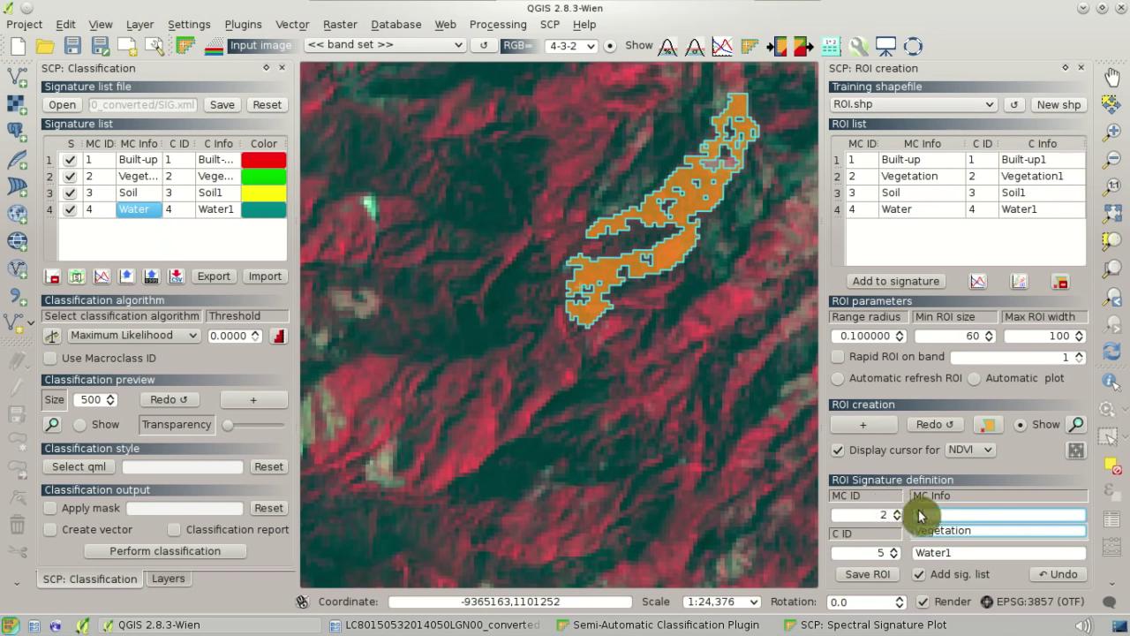
left_click(995, 536)
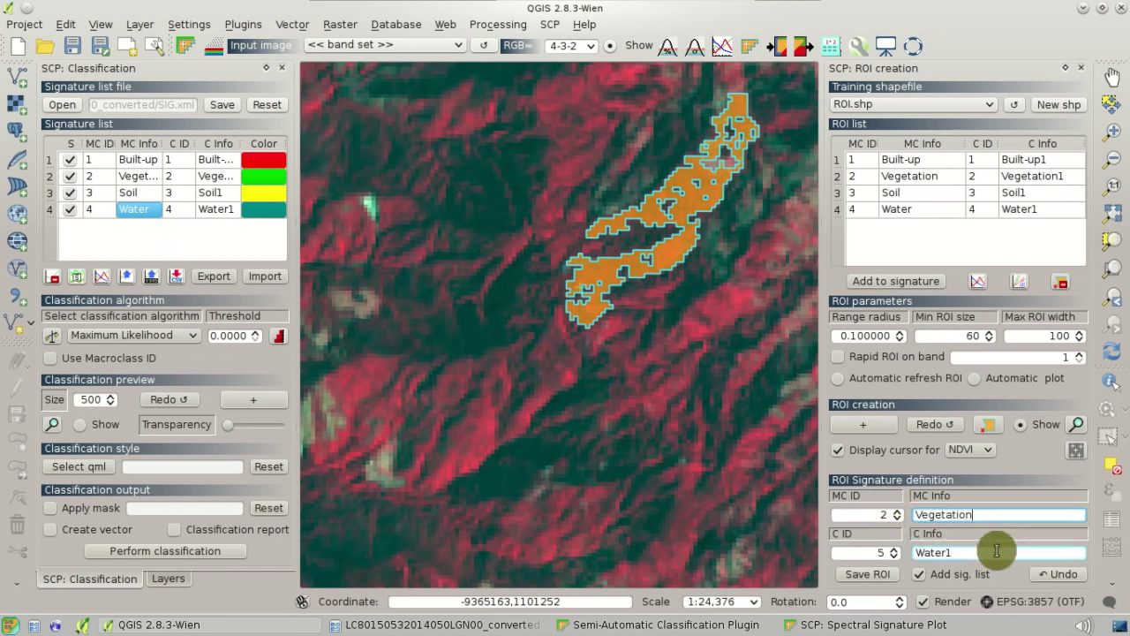
Step: Name the ROI's class Vegetation2 and save the ROI with its signature
left_click_drag(896, 548, 1018, 550)
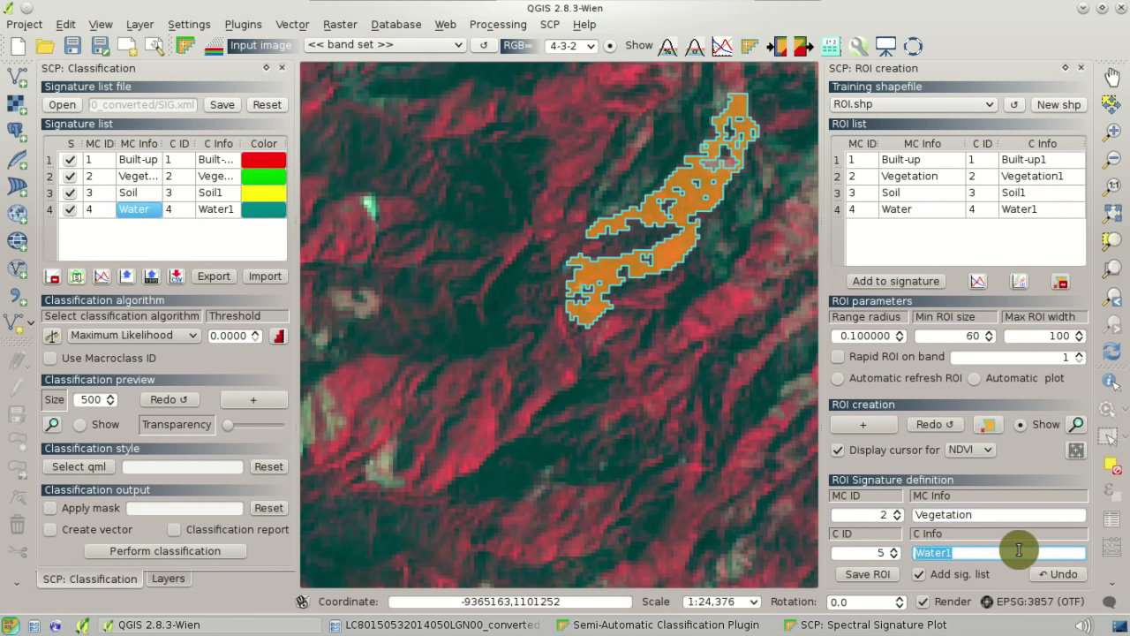
type("V")
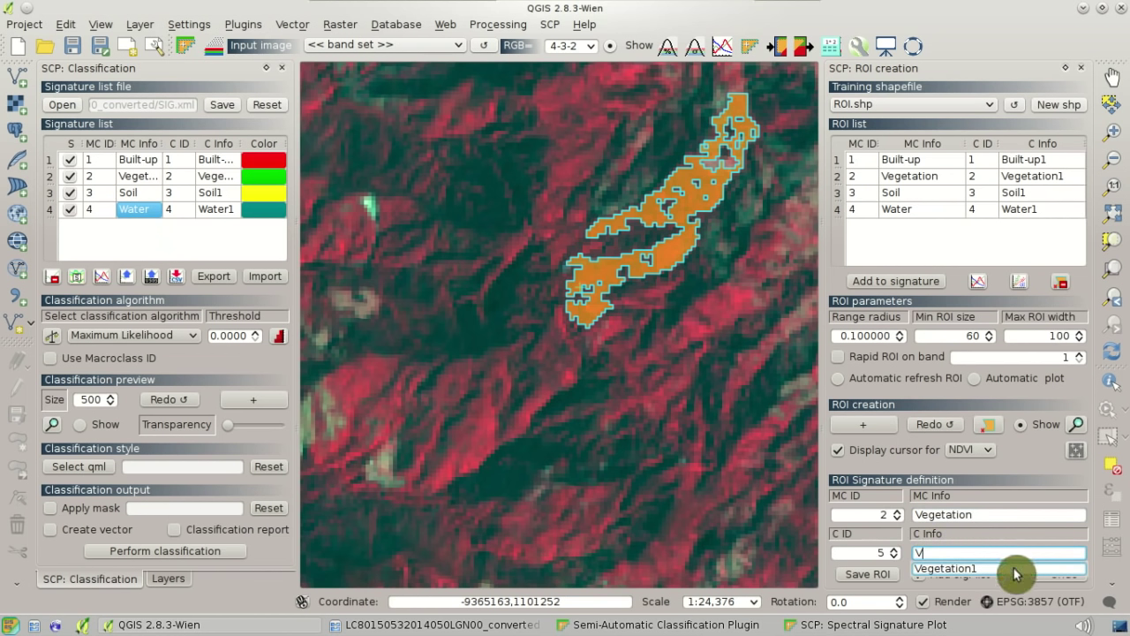
left_click(1014, 571)
key("BackSpace")
type("2")
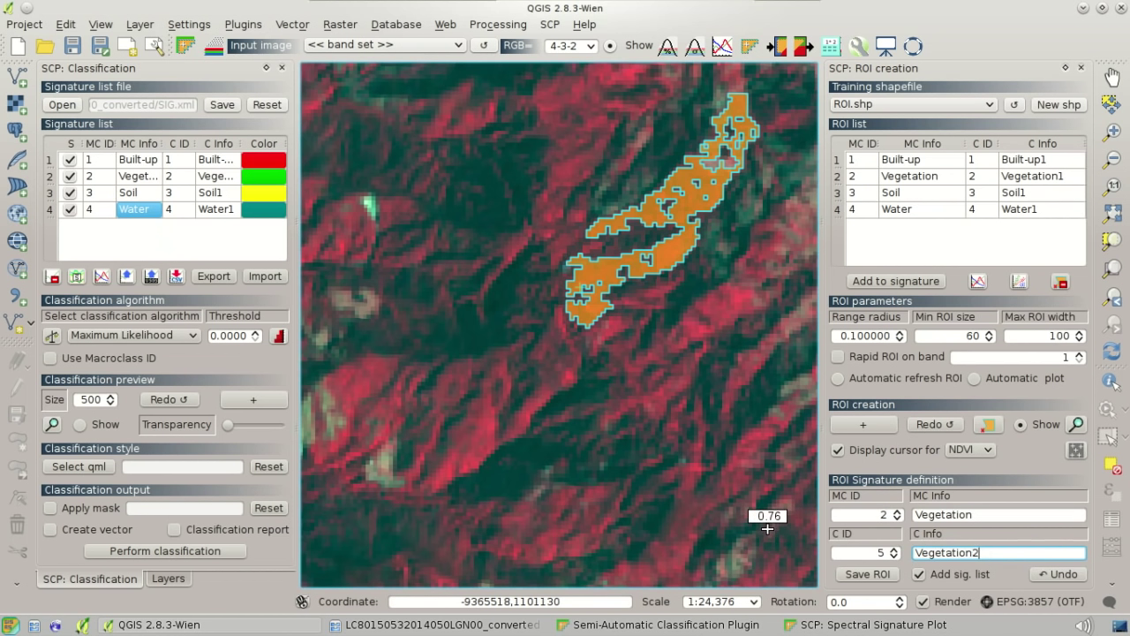
left_click(875, 575)
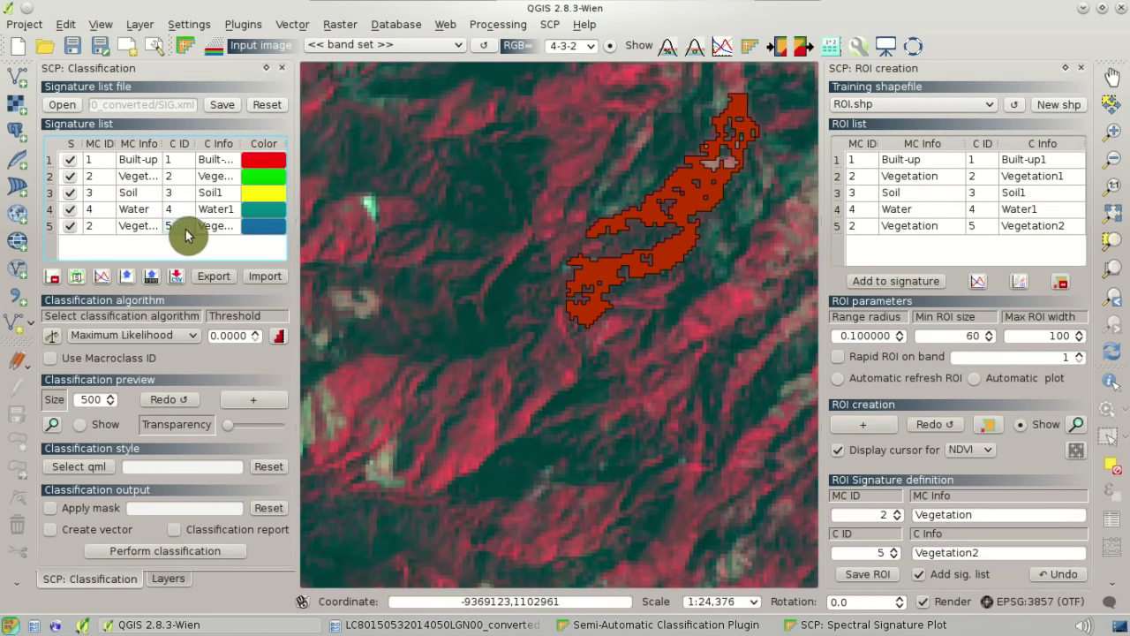
Step: Set the colour of the Vegetation2 signature to green (#00FF00)
double_click(271, 232)
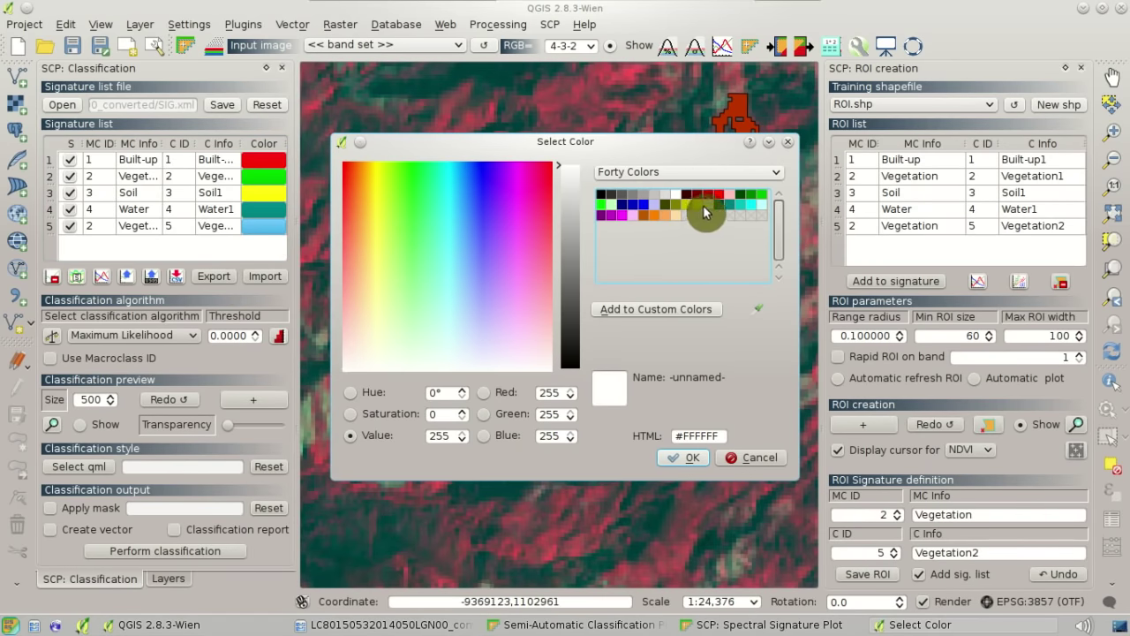
left_click(601, 205)
left_click(602, 209)
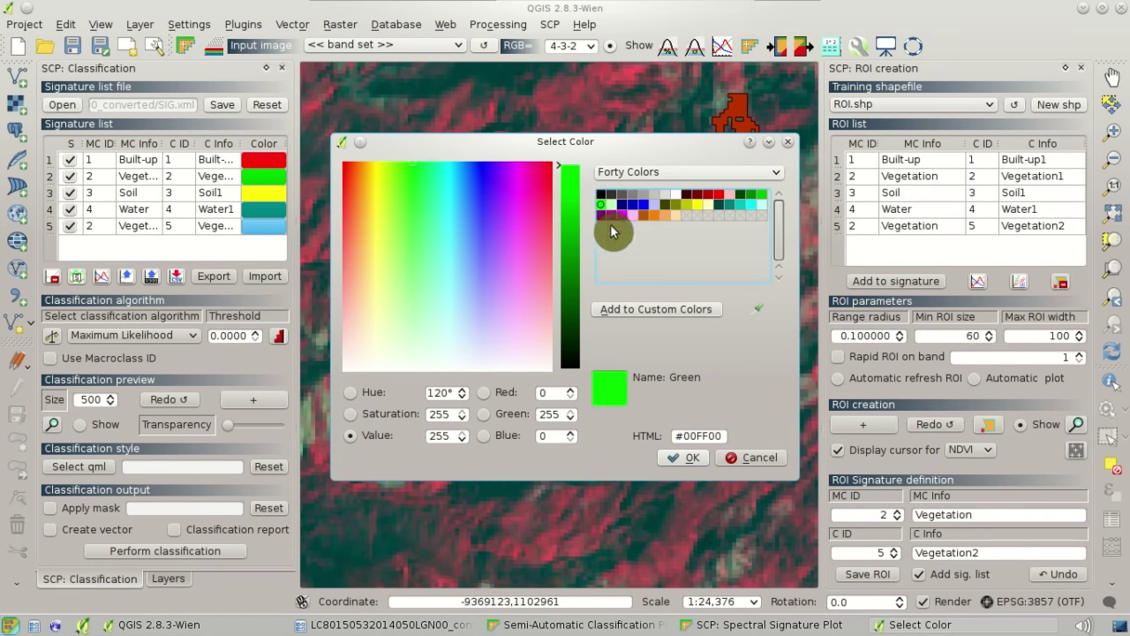
left_click(685, 458)
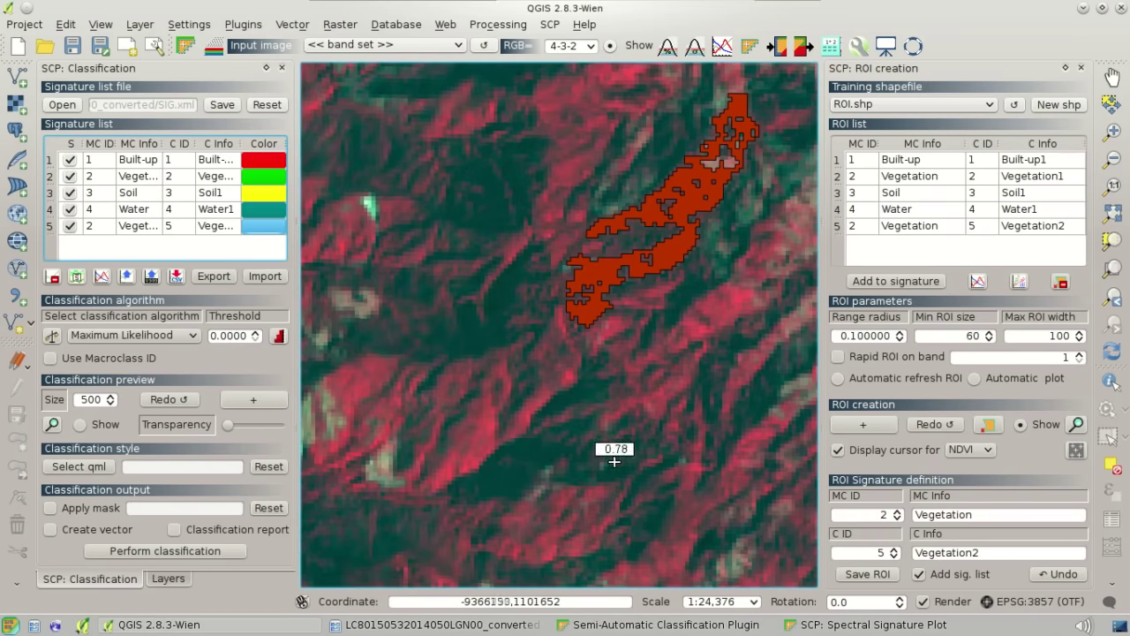
Step: Regenerate the algorithm raster preview with the added signature and examine its value range among the layers
left_click(174, 405)
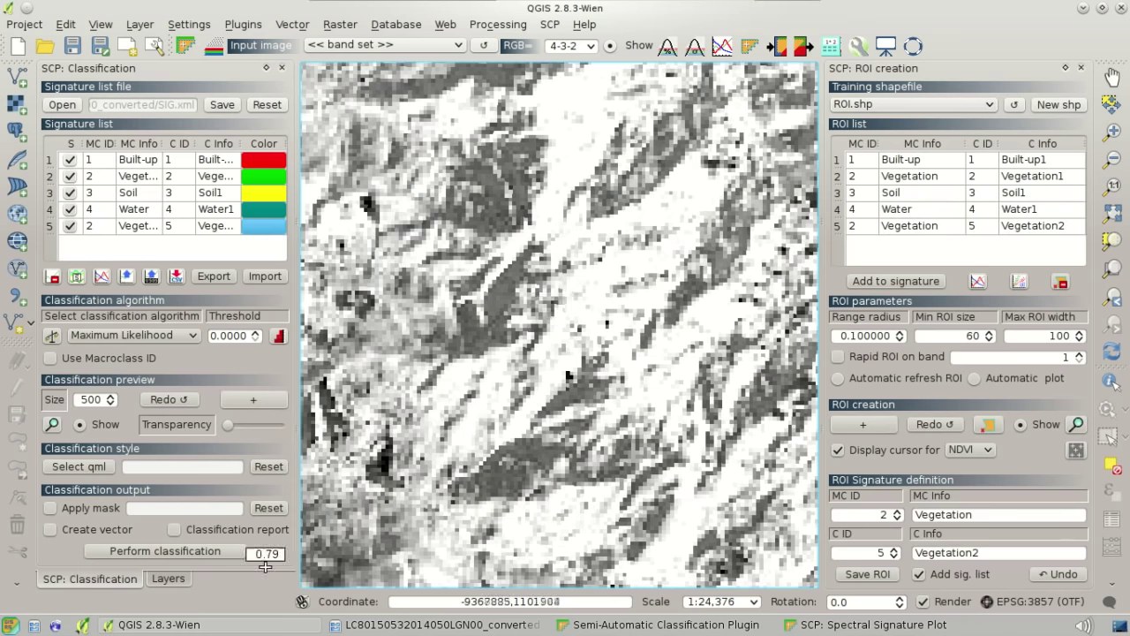
left_click(169, 578)
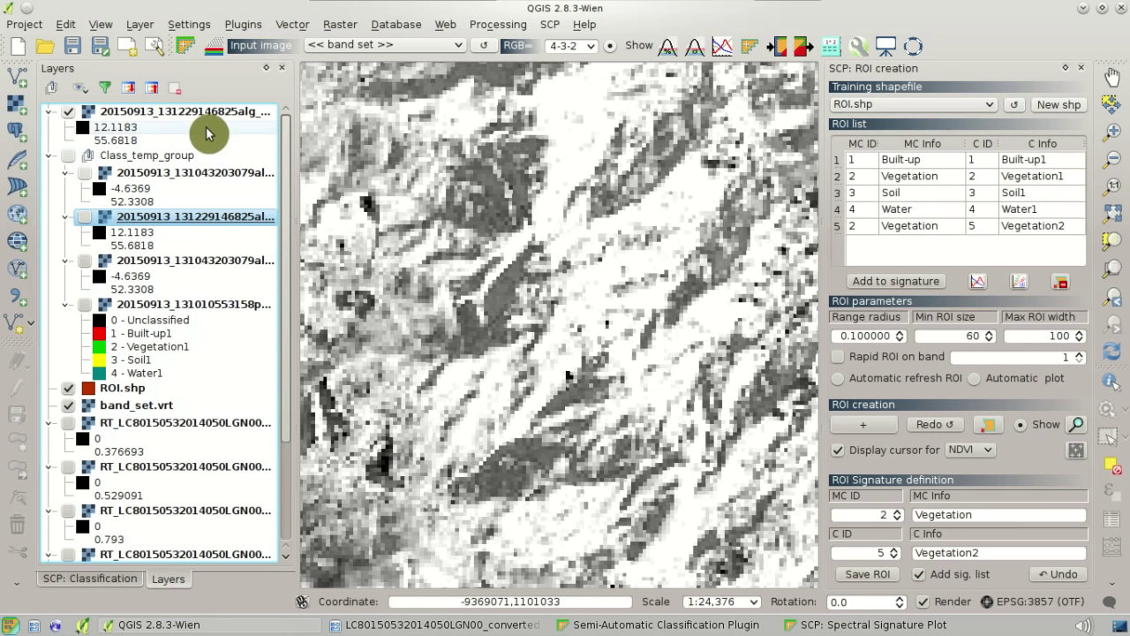
left_click(124, 581)
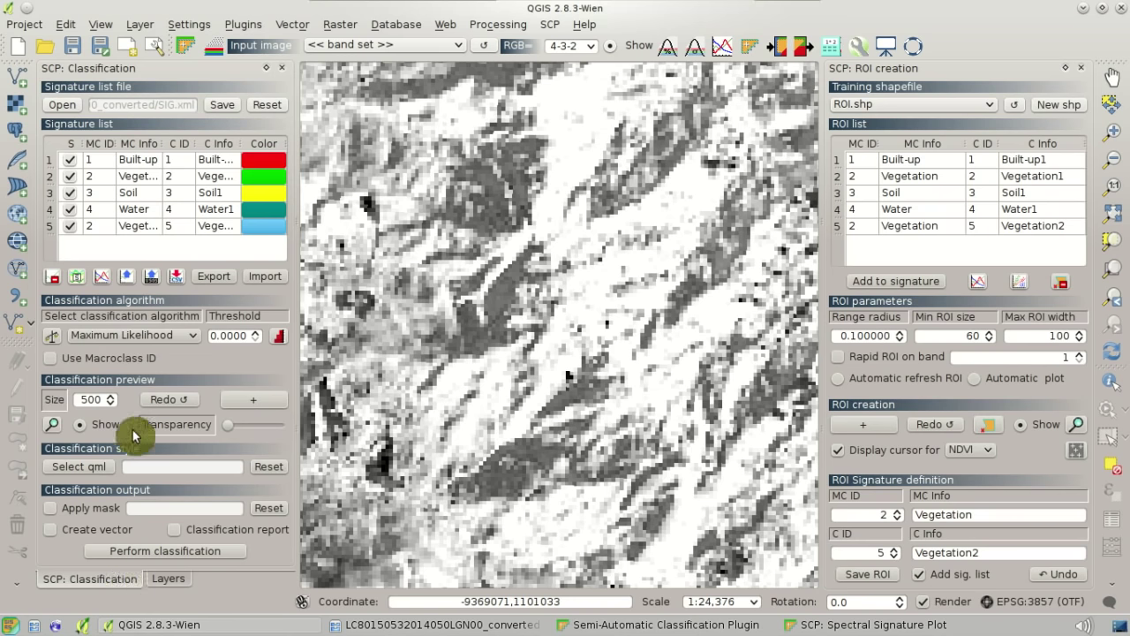
Step: Generate a 500-pixel classification preview over the wider area and inspect the vegetation and built-up zones more closely
left_click(52, 427)
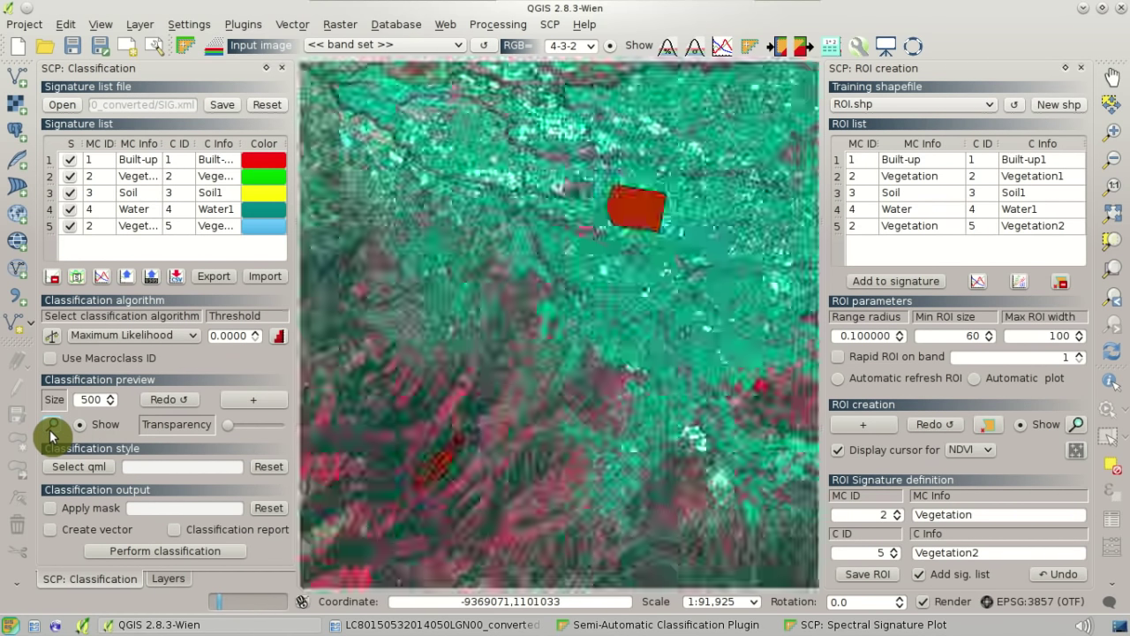
left_click(257, 404)
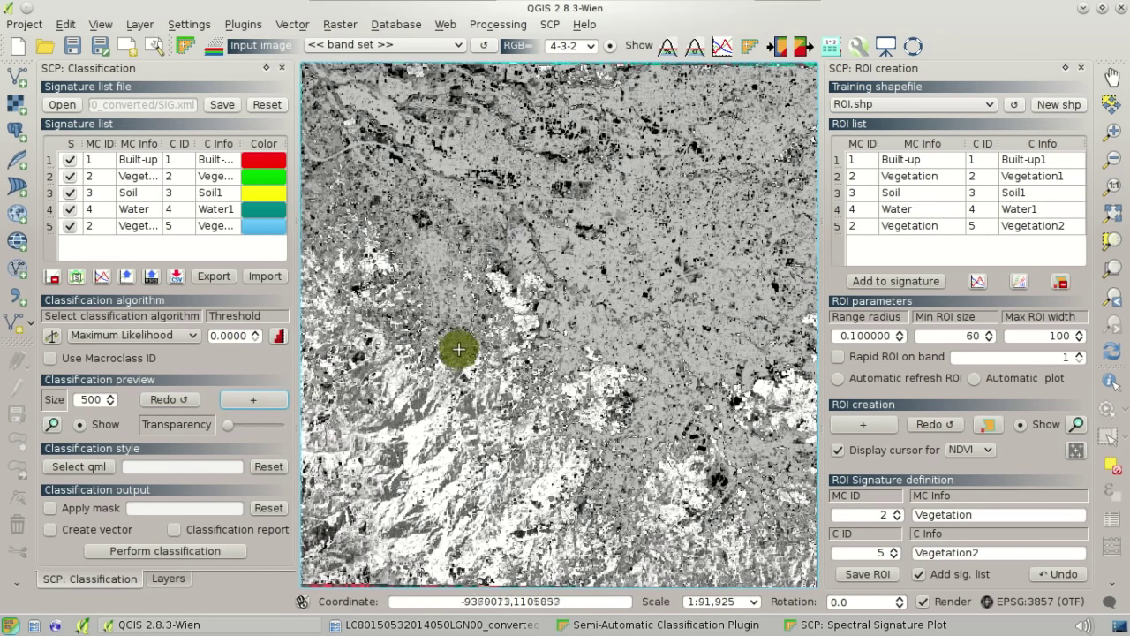
left_click(559, 308)
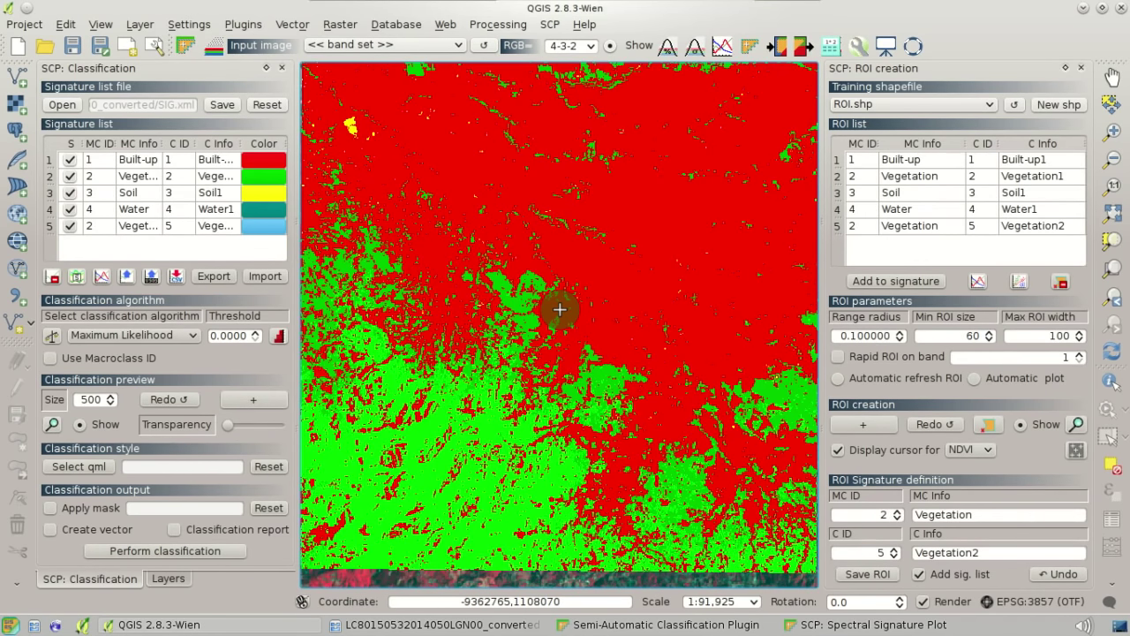
scroll(504, 354, "up", 1)
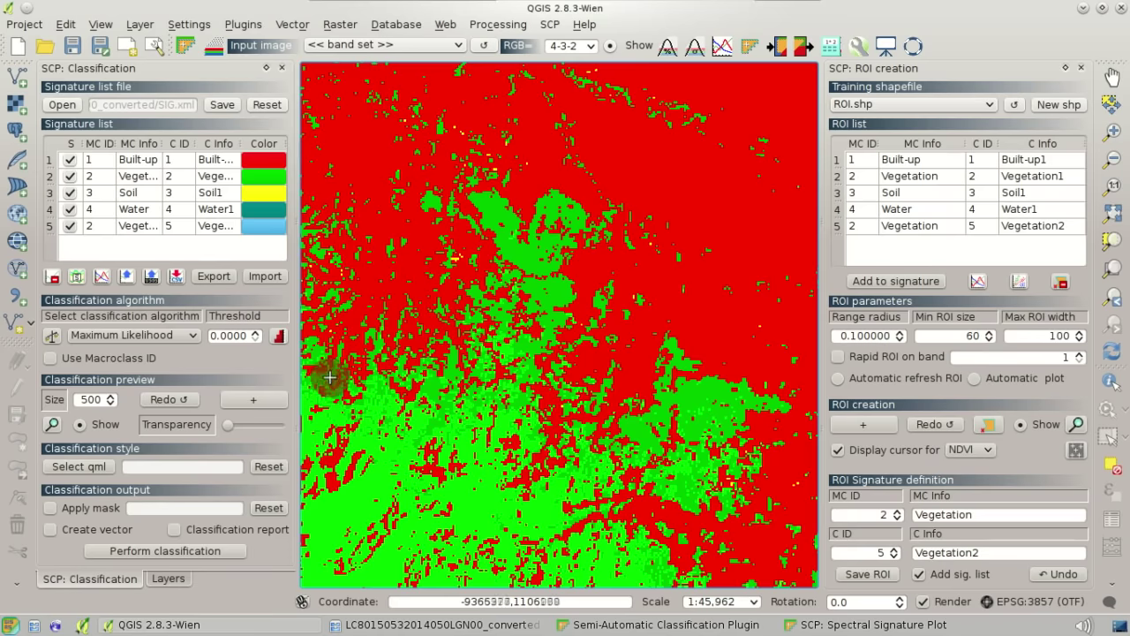
Step: Add the Vegetation2 signature to the spectral signature plot and show spectral distances only between Vegetation1 and Vegetation2
left_click(137, 235)
left_click(137, 228)
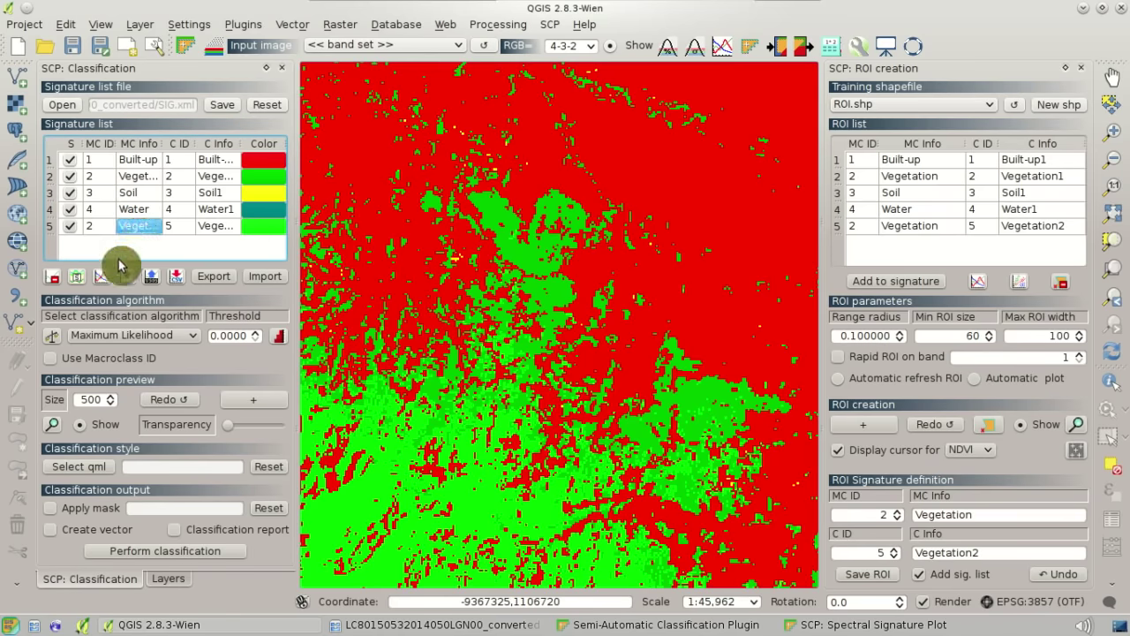
left_click(101, 279)
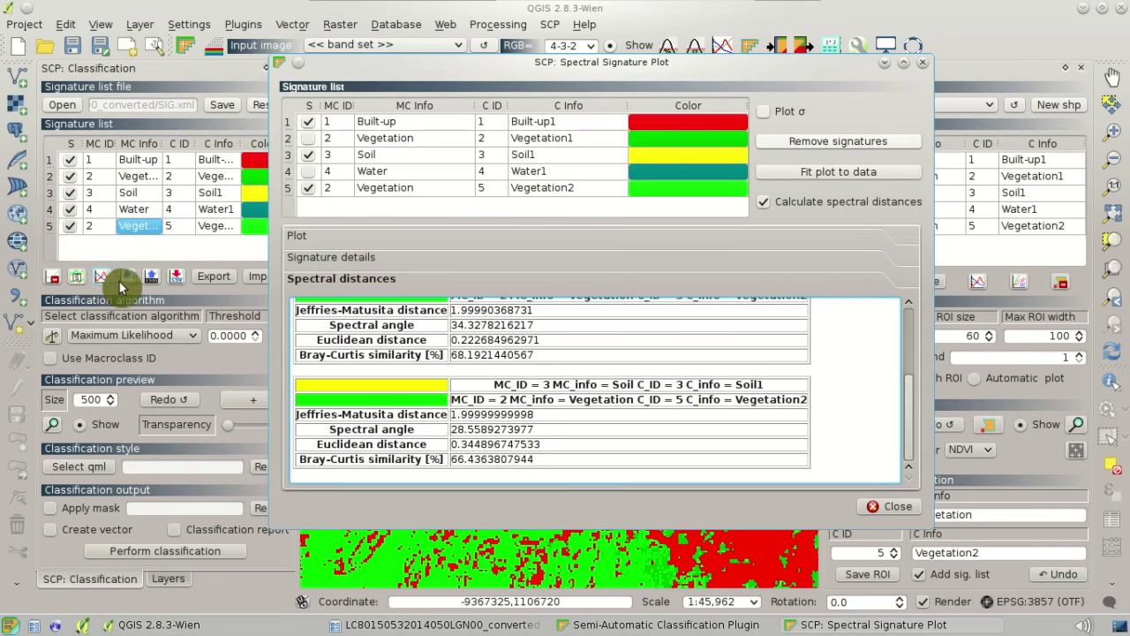
left_click(310, 156)
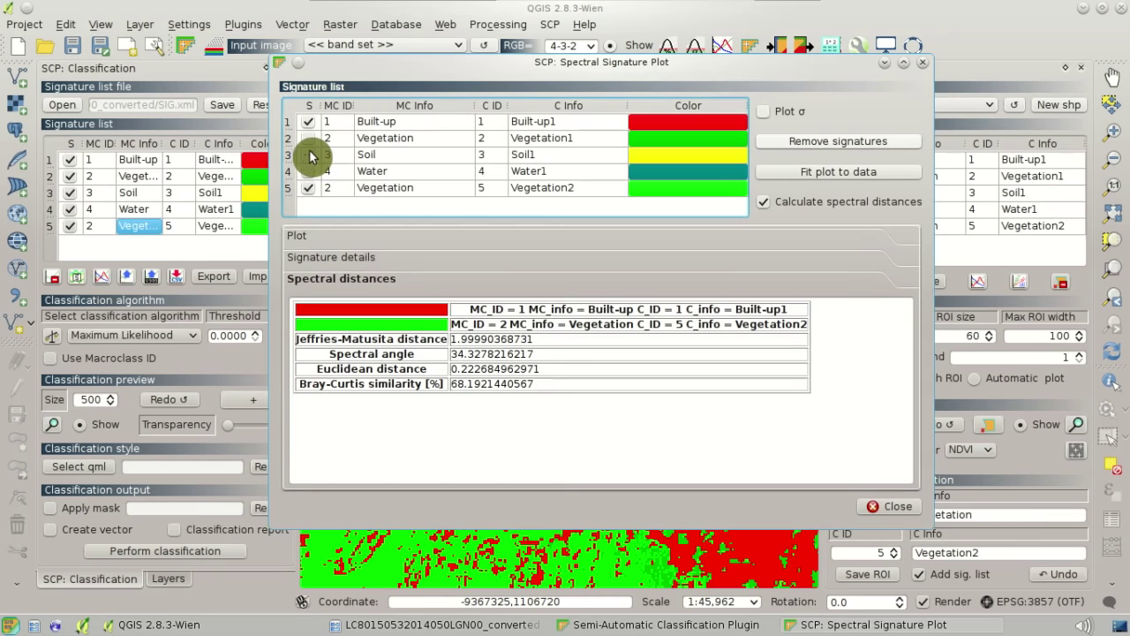
left_click(309, 125)
left_click(309, 140)
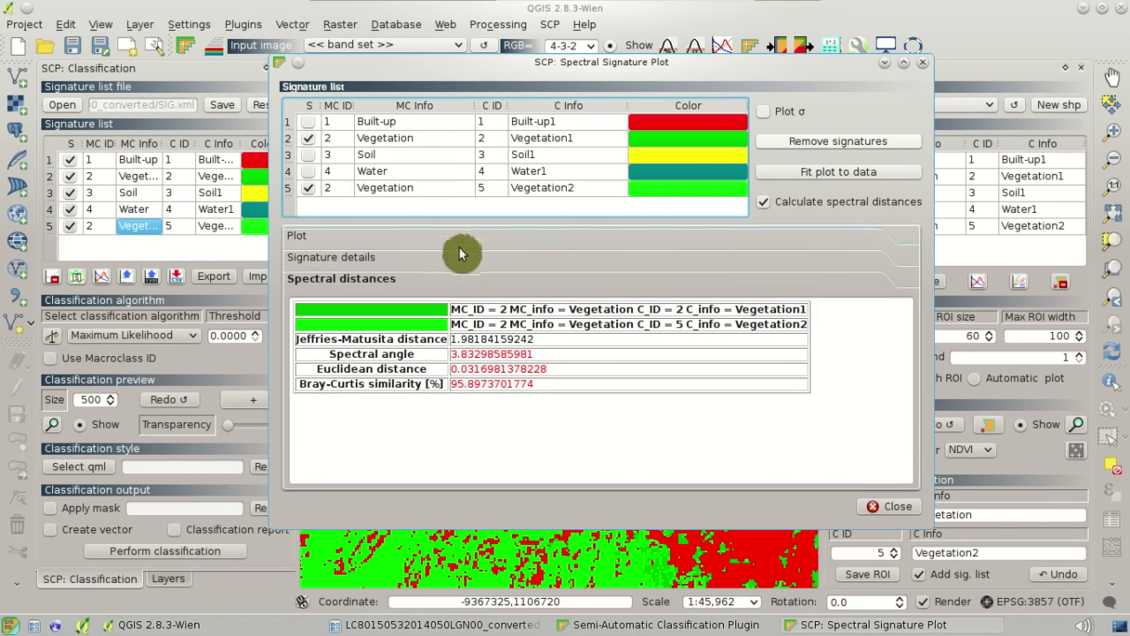
Step: Examine the Jeffries-Matusita distance and the spectral angle between the two vegetation signatures
left_click_drag(547, 341, 405, 344)
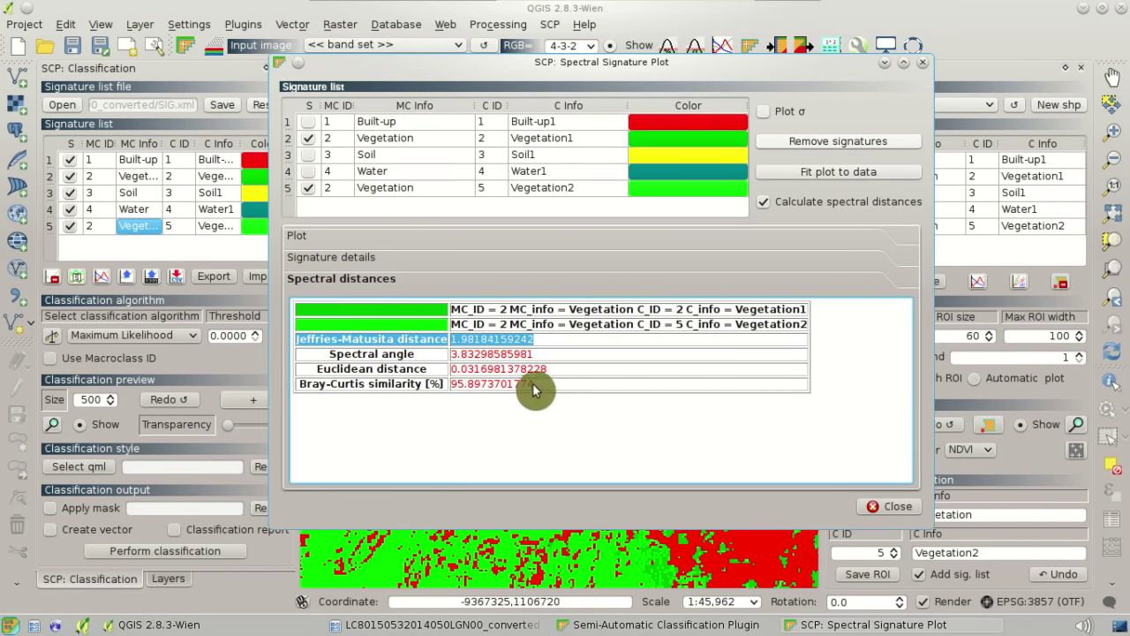
left_click_drag(549, 362, 374, 368)
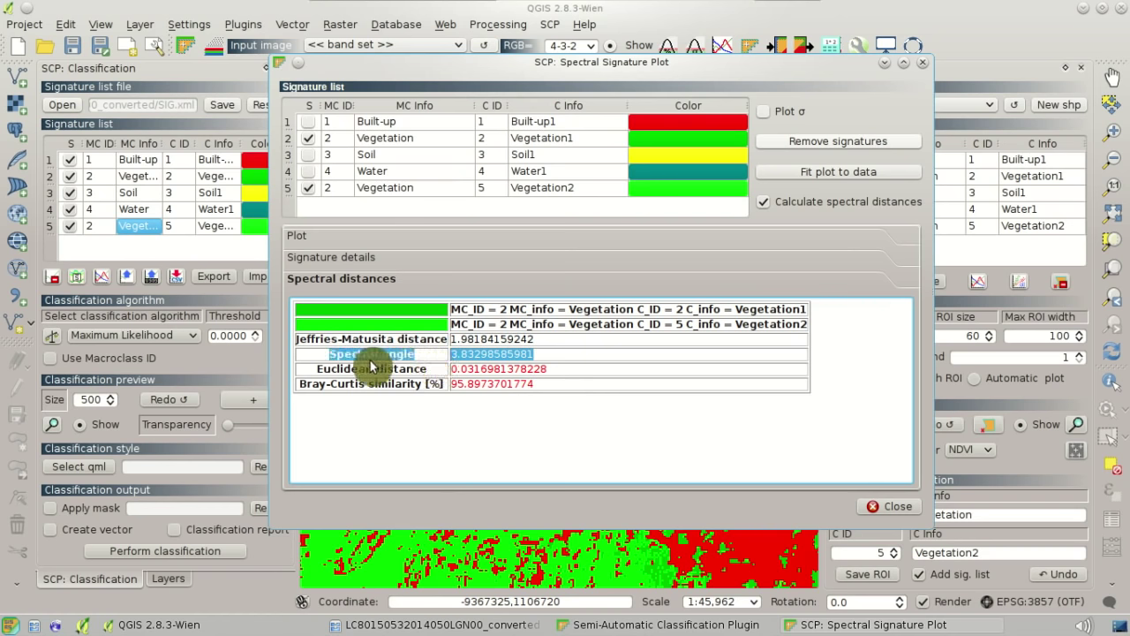
left_click(398, 428)
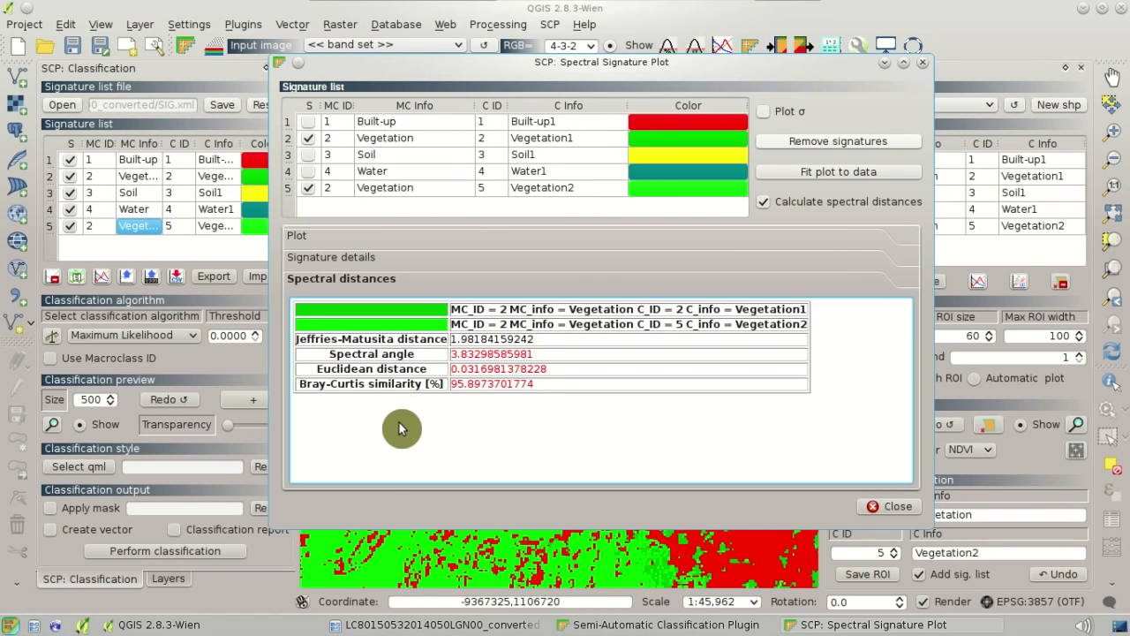
Step: Compare the two vegetation curves in the fitted plot, recheck their Jeffries-Matusita distance, and return to the map
left_click(549, 240)
left_click(834, 176)
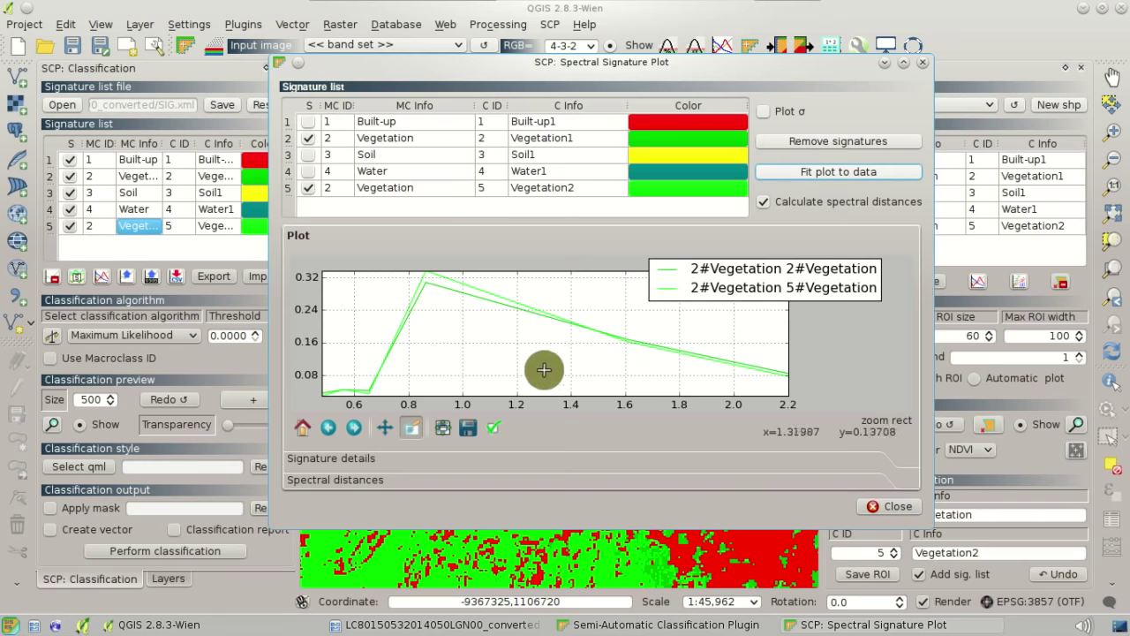
left_click(525, 480)
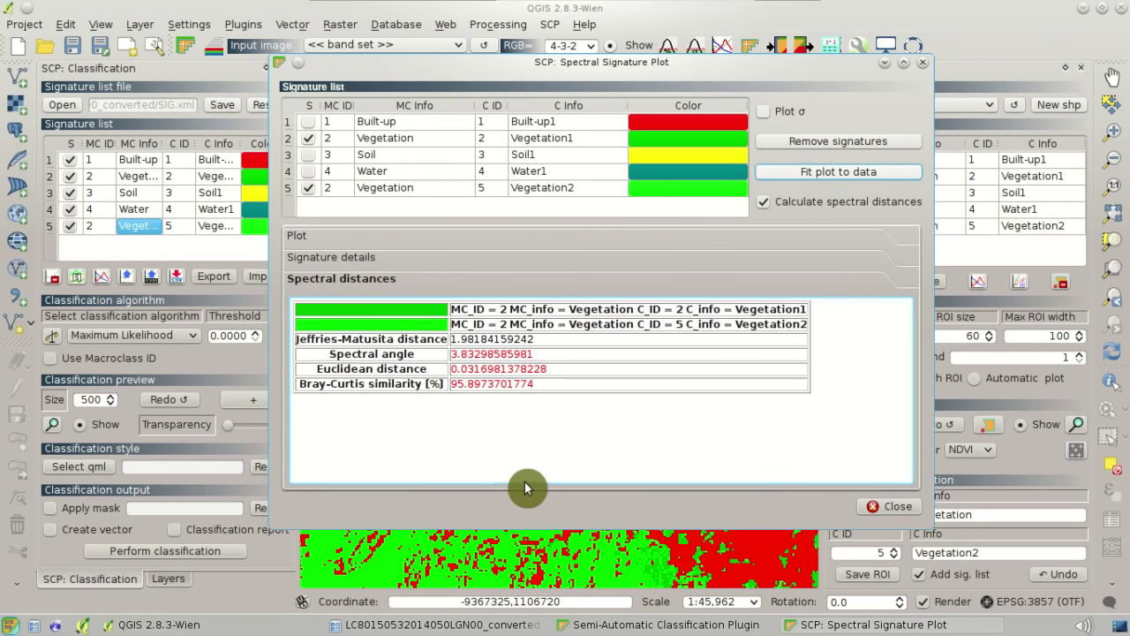
left_click_drag(551, 344, 399, 348)
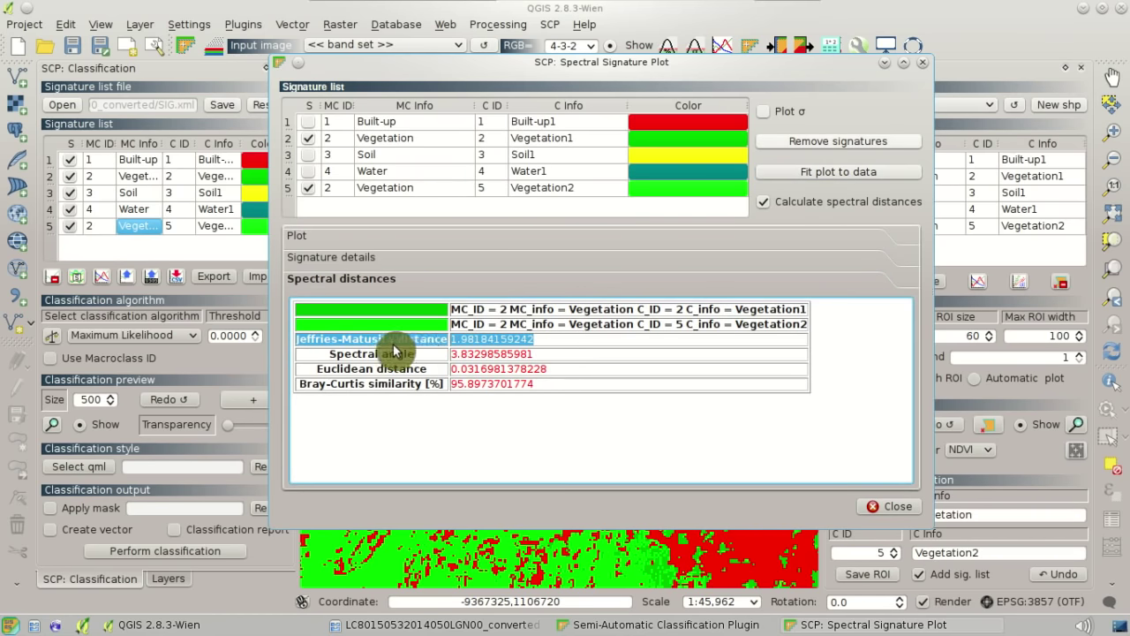
left_click(428, 427)
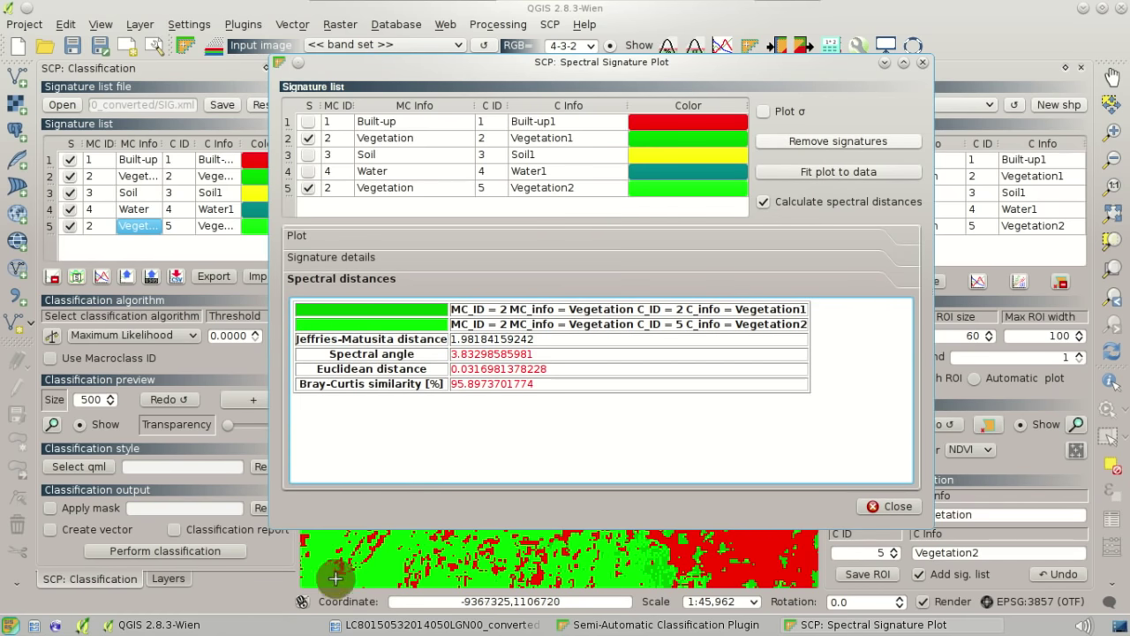
left_click(296, 599)
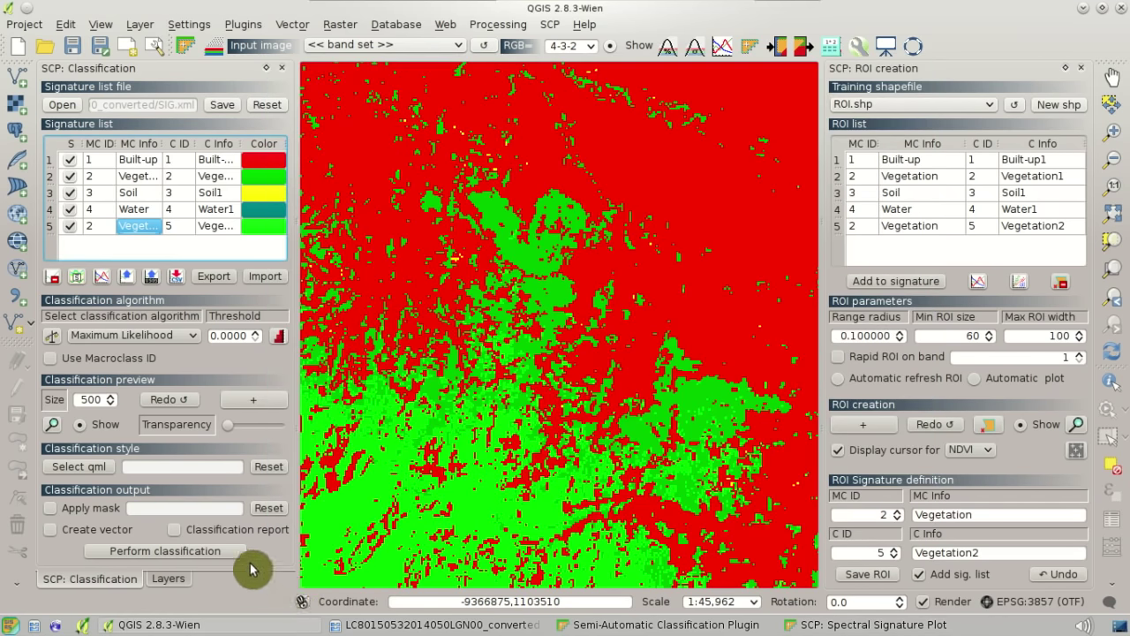
Step: Enable classification by macroclass ID, regenerate the classification preview, and examine its full extent
left_click(122, 364)
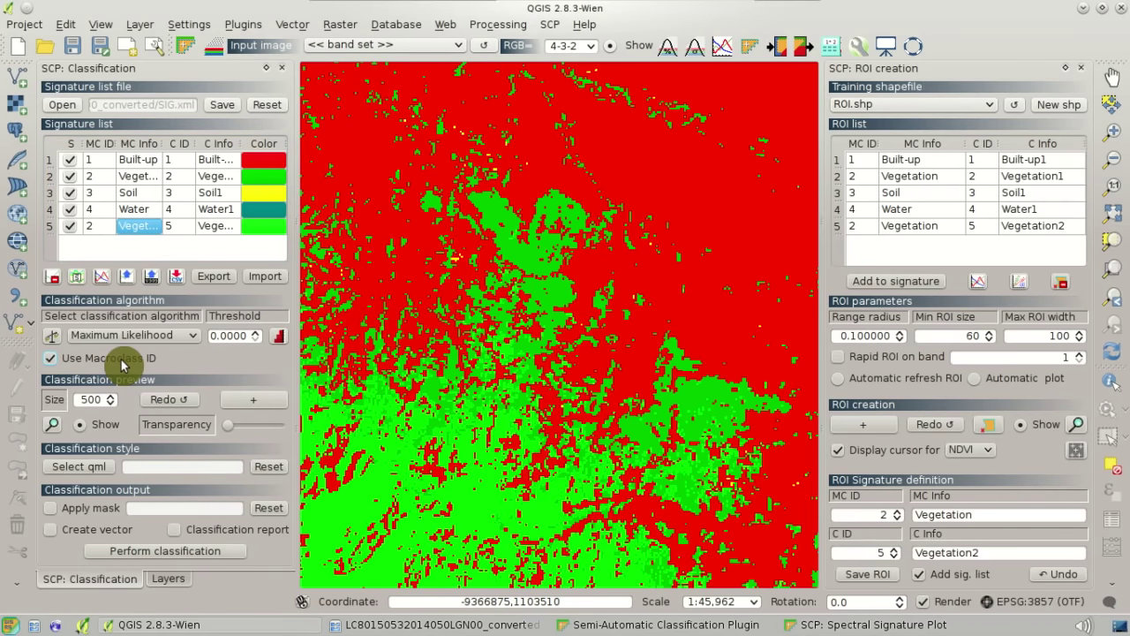
left_click(176, 403)
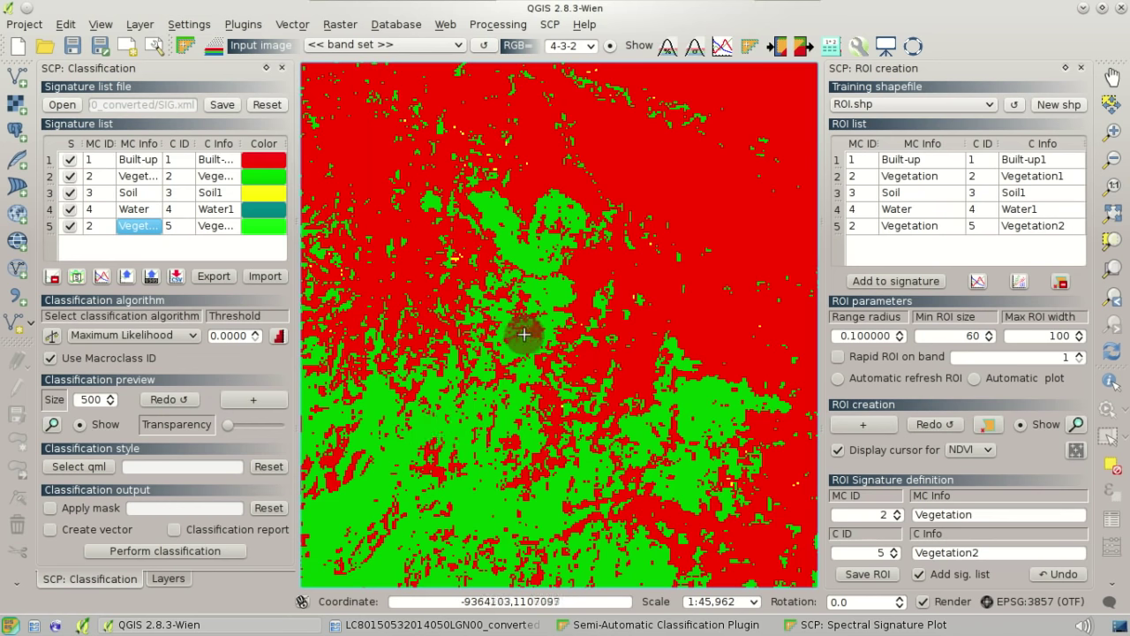
left_click(53, 425)
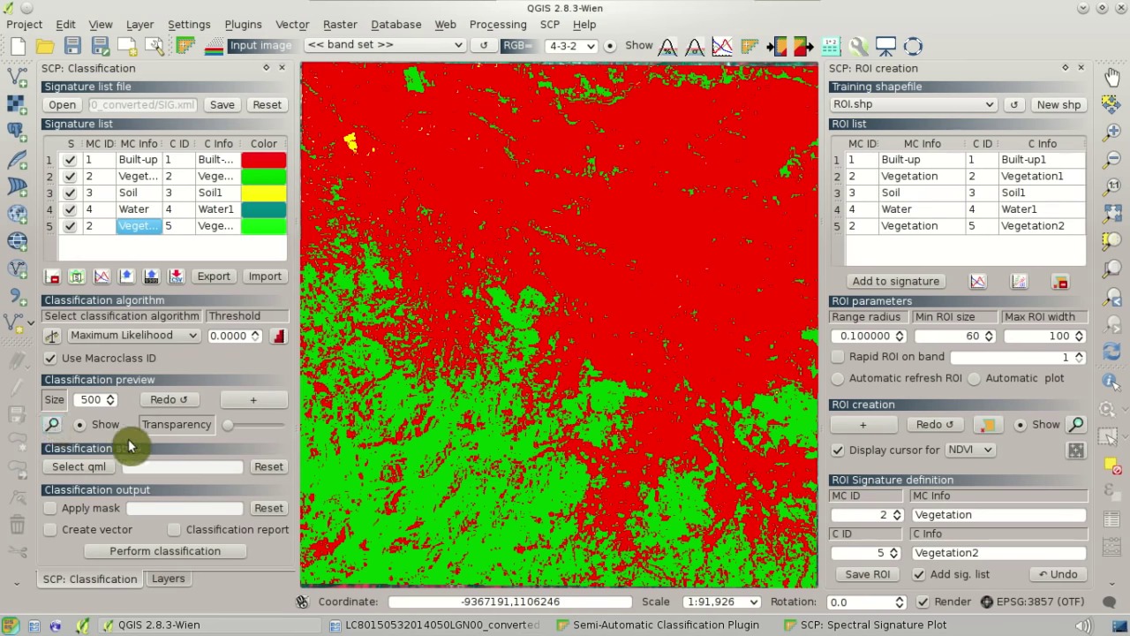
left_click_drag(248, 435, 219, 441)
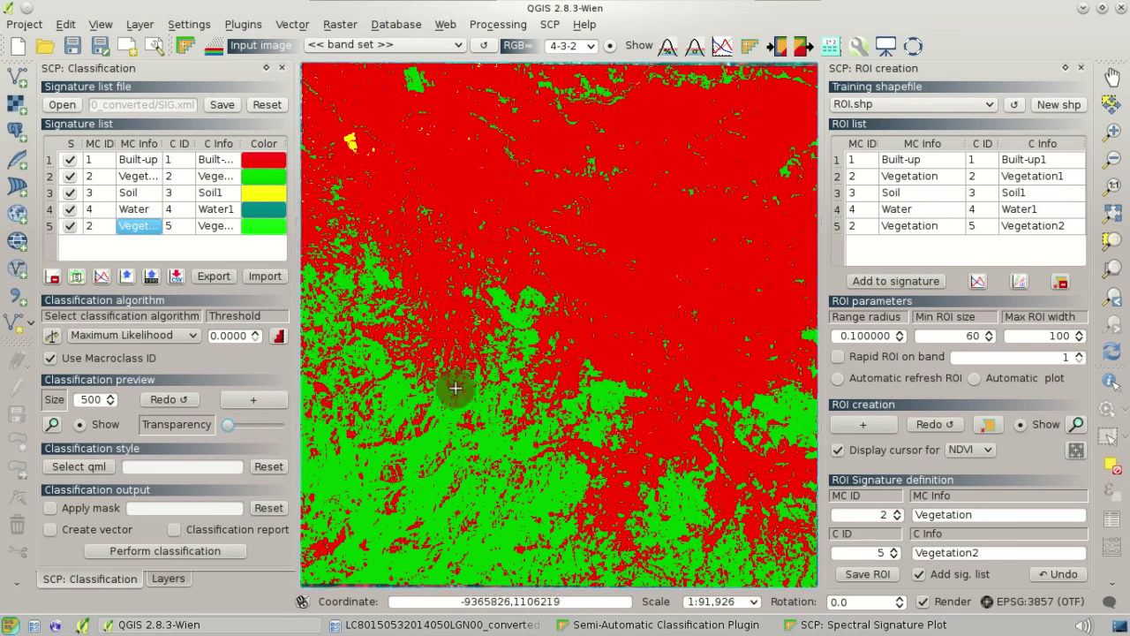
Step: Generate a classification preview of size 500 over the edge of the large cloud area northeast of the existing preview
scroll(456, 387, "down", 2)
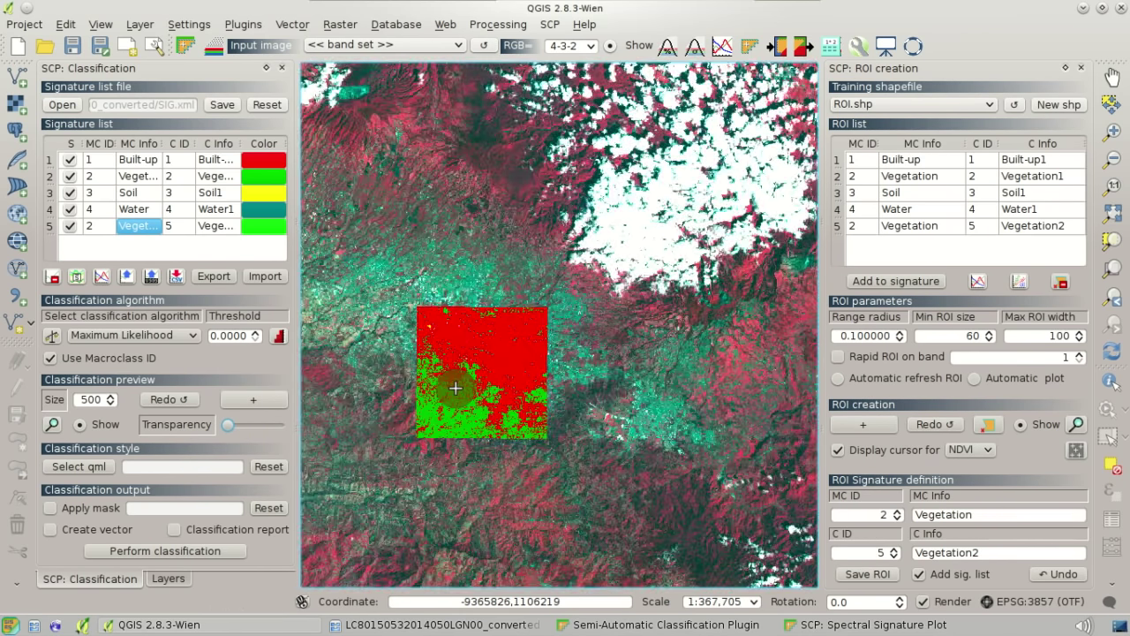
scroll(657, 179, "up", 1)
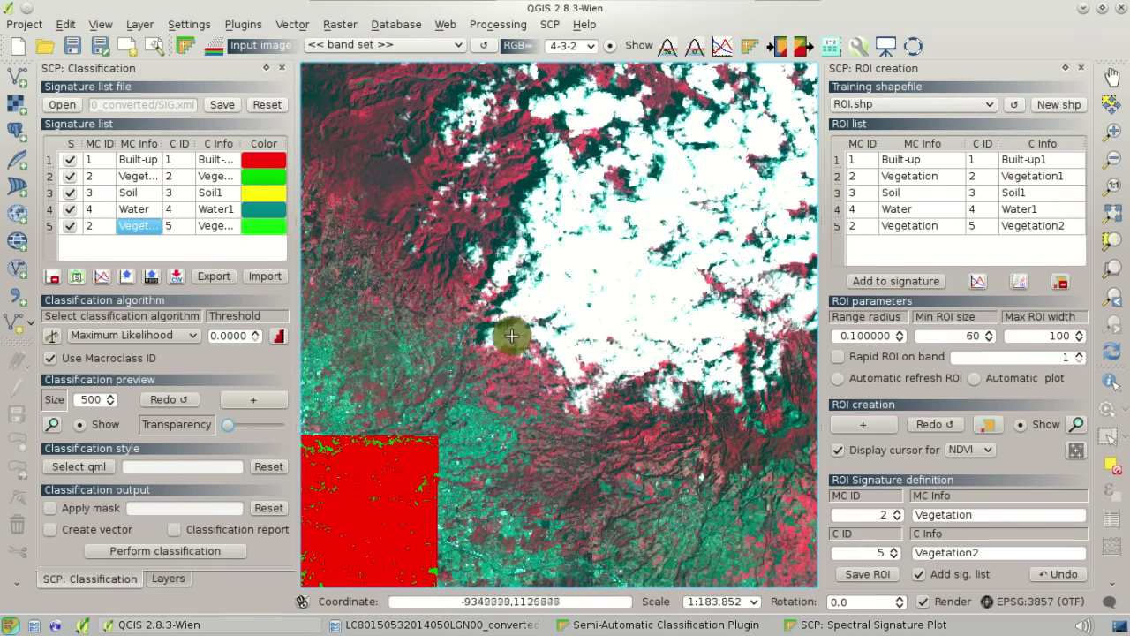
left_click(251, 400)
left_click(542, 330)
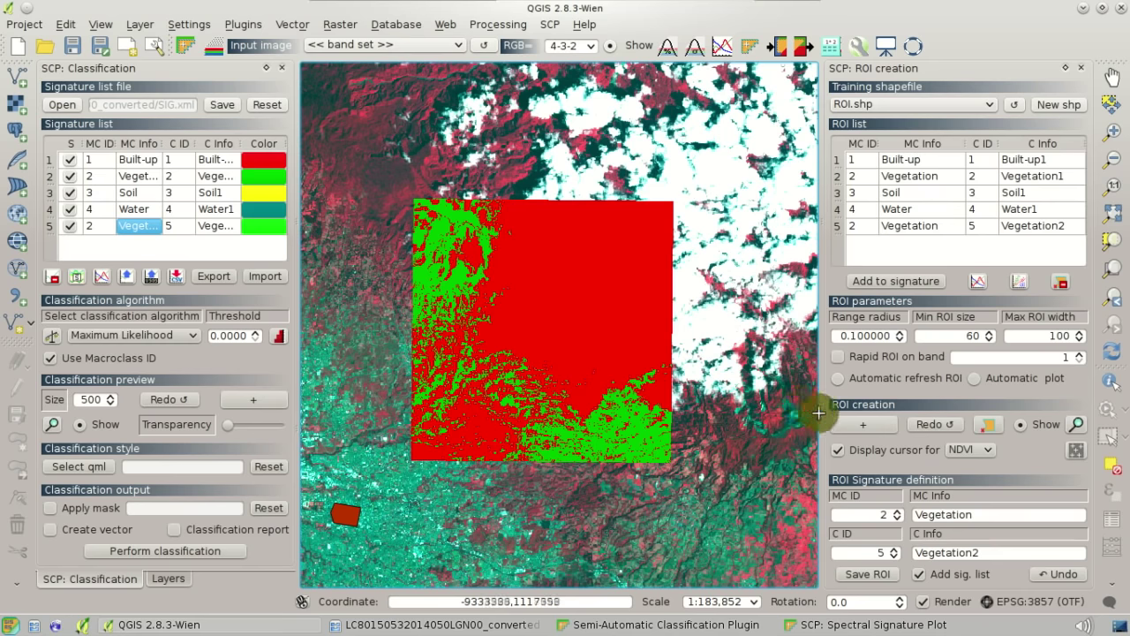
Step: Add a cloud pixel's spectral signature to the signature plot and set its colour to cyan
left_click(855, 431)
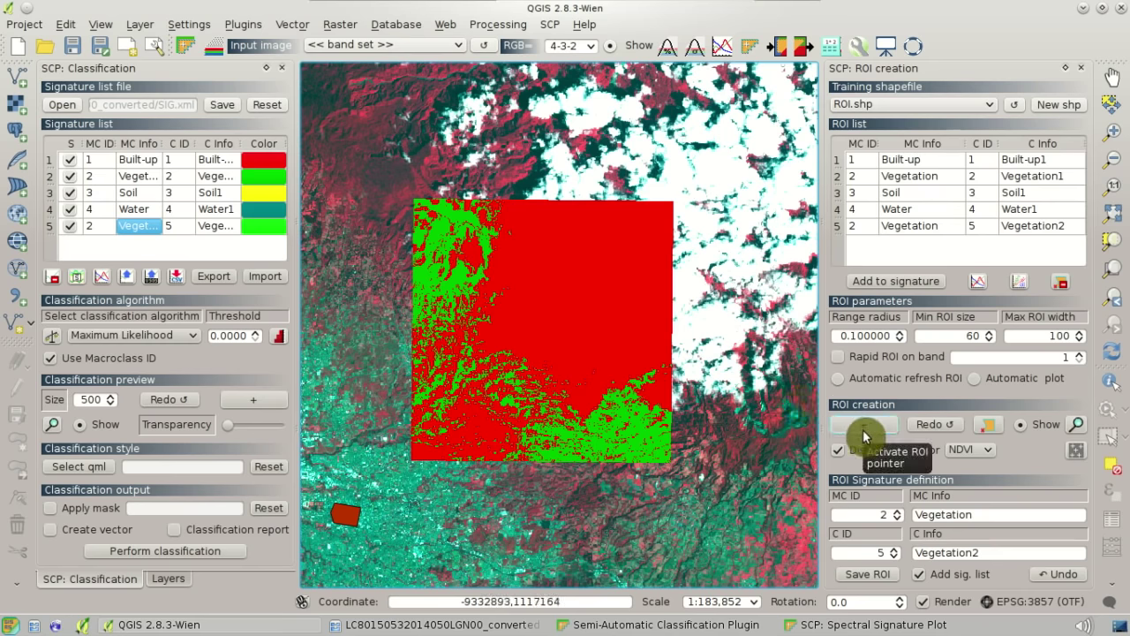
left_click(710, 319)
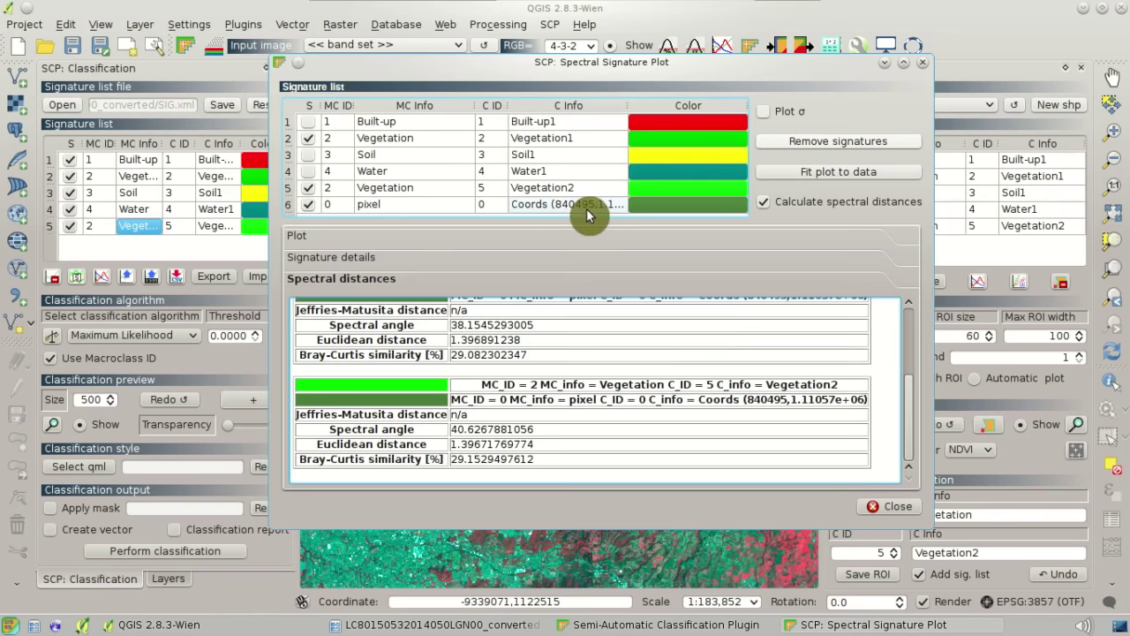
double_click(696, 207)
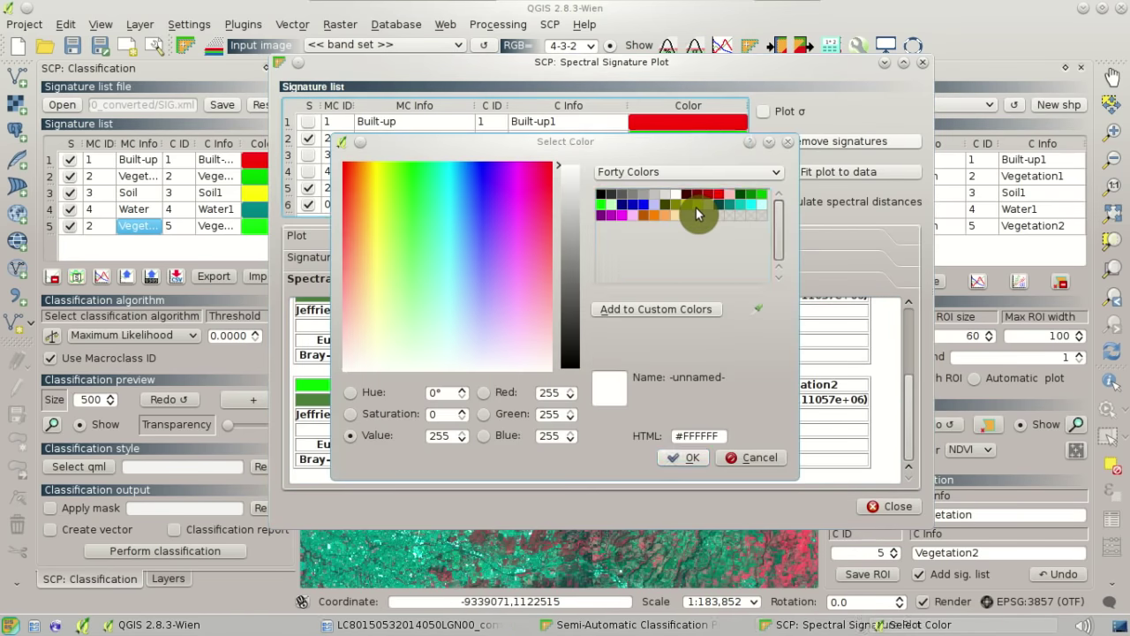
left_click(750, 204)
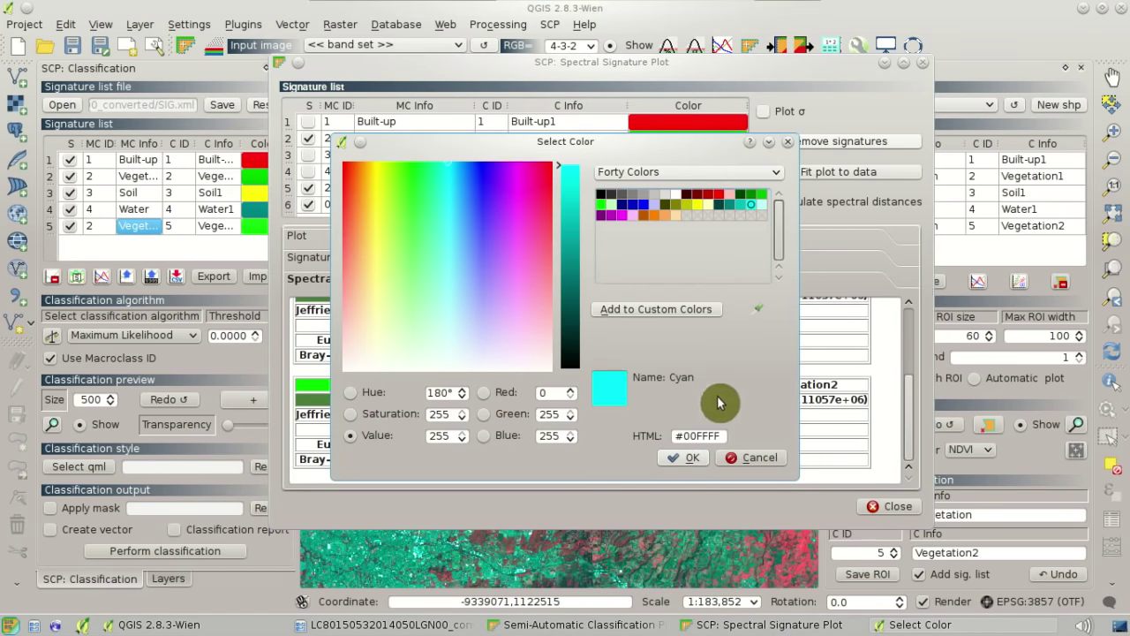
left_click(689, 458)
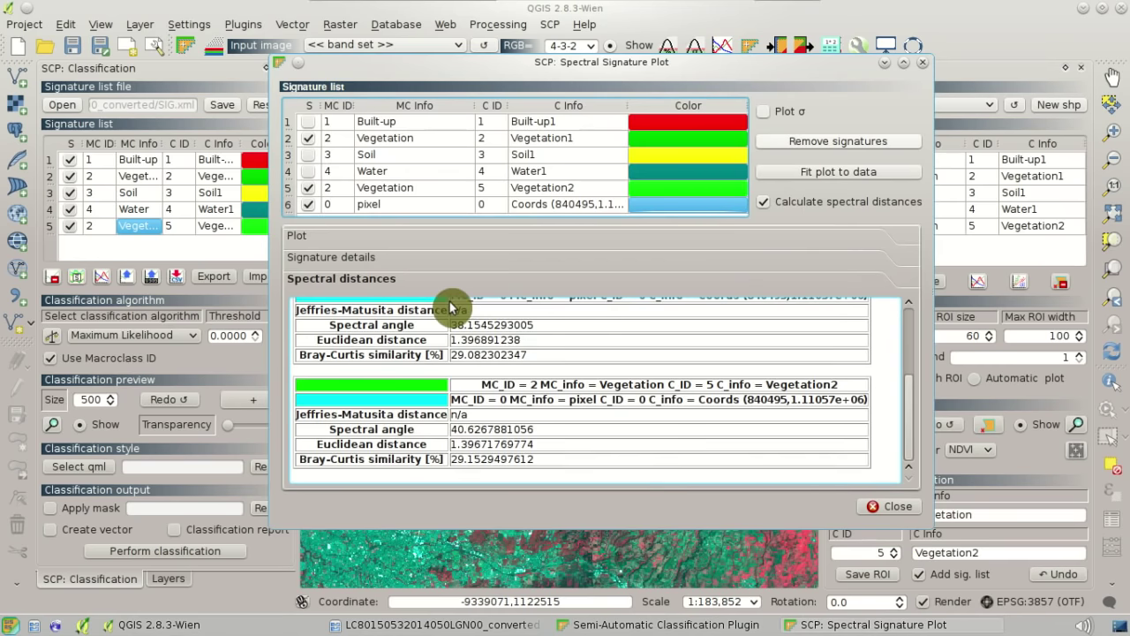
Step: Compare the cloud pixel only with Built-up1, examining their spectral distances and plotted curves, and return to the map
left_click(308, 189)
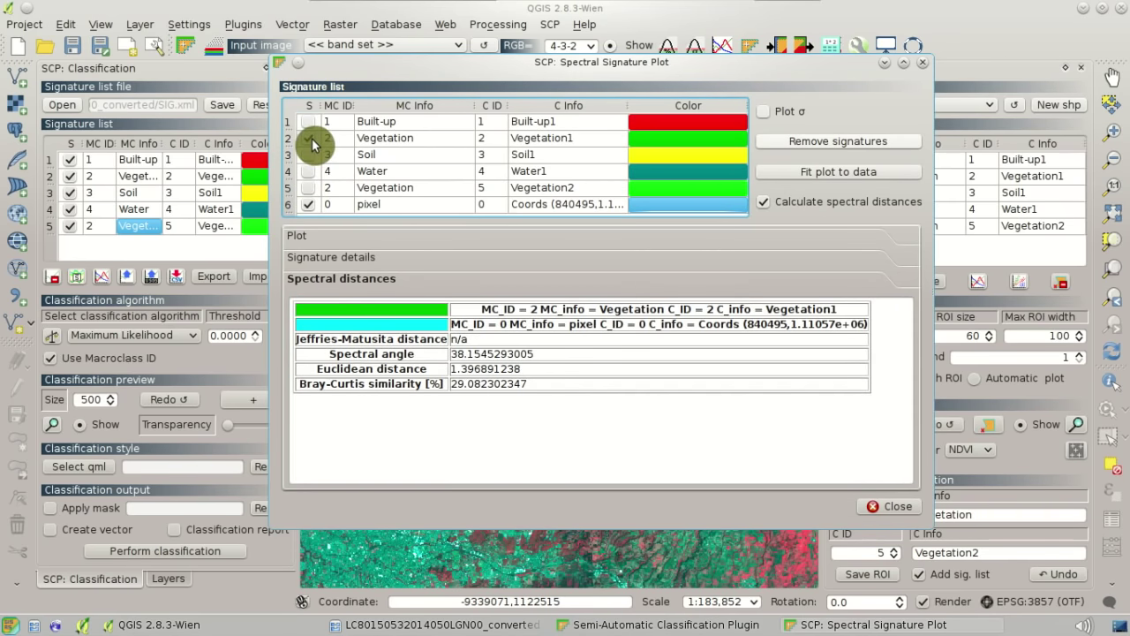
left_click(309, 139)
left_click(308, 122)
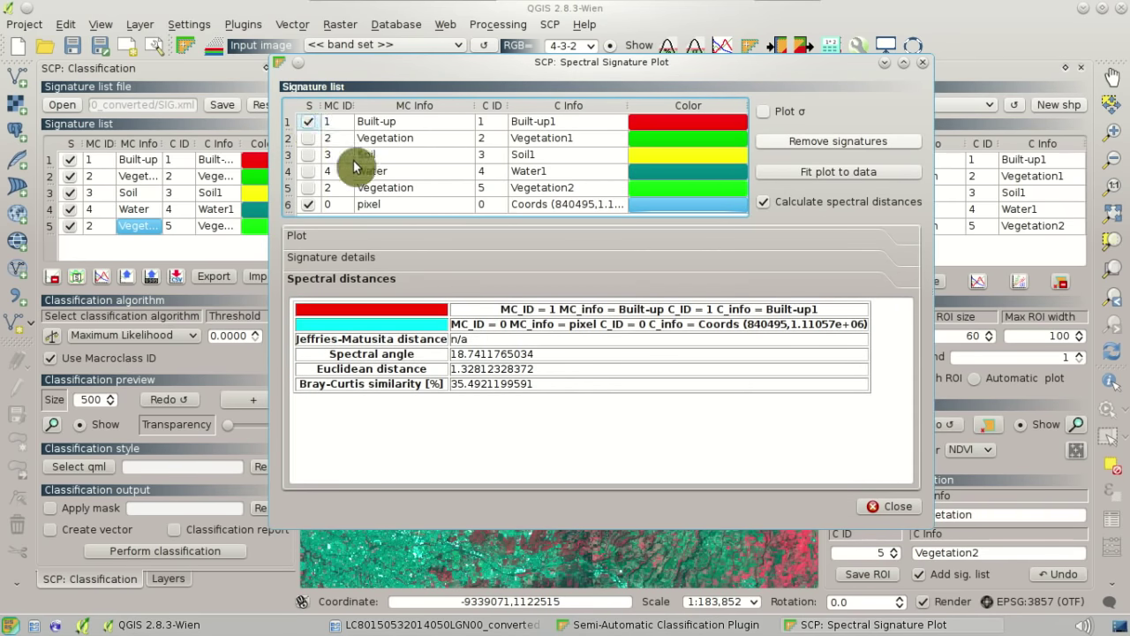
left_click(443, 242)
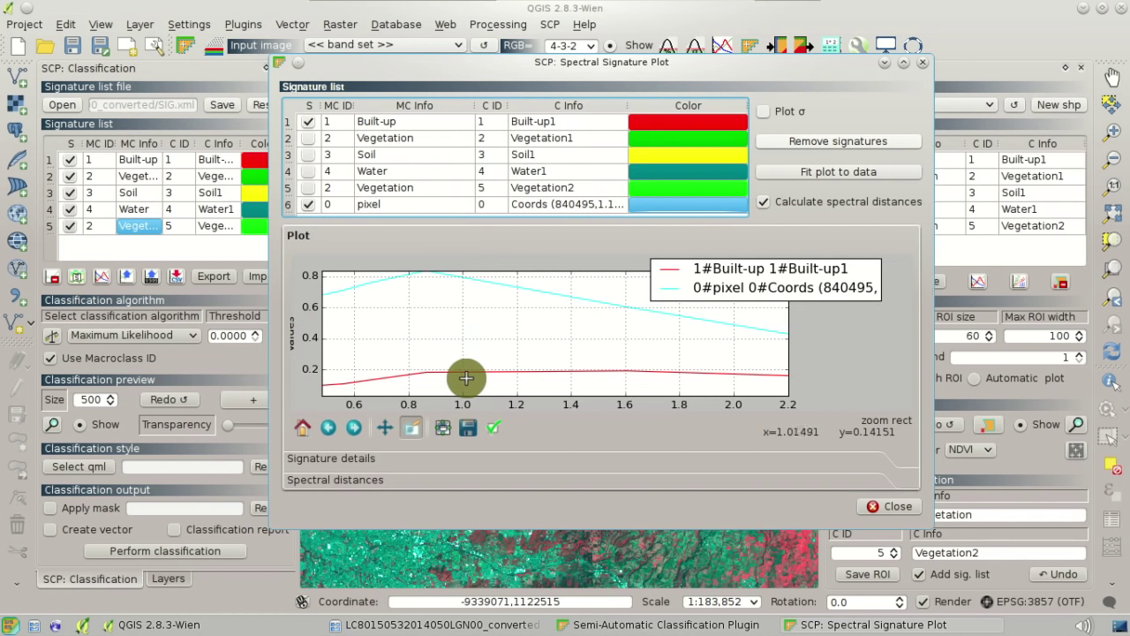
left_click(467, 209)
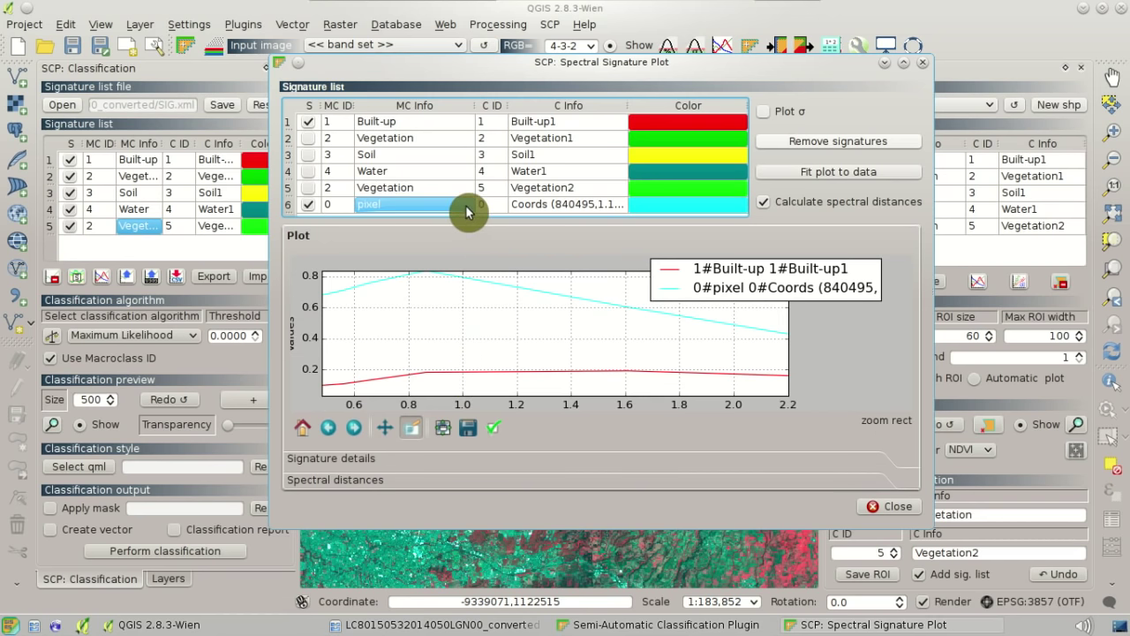
left_click(964, 45)
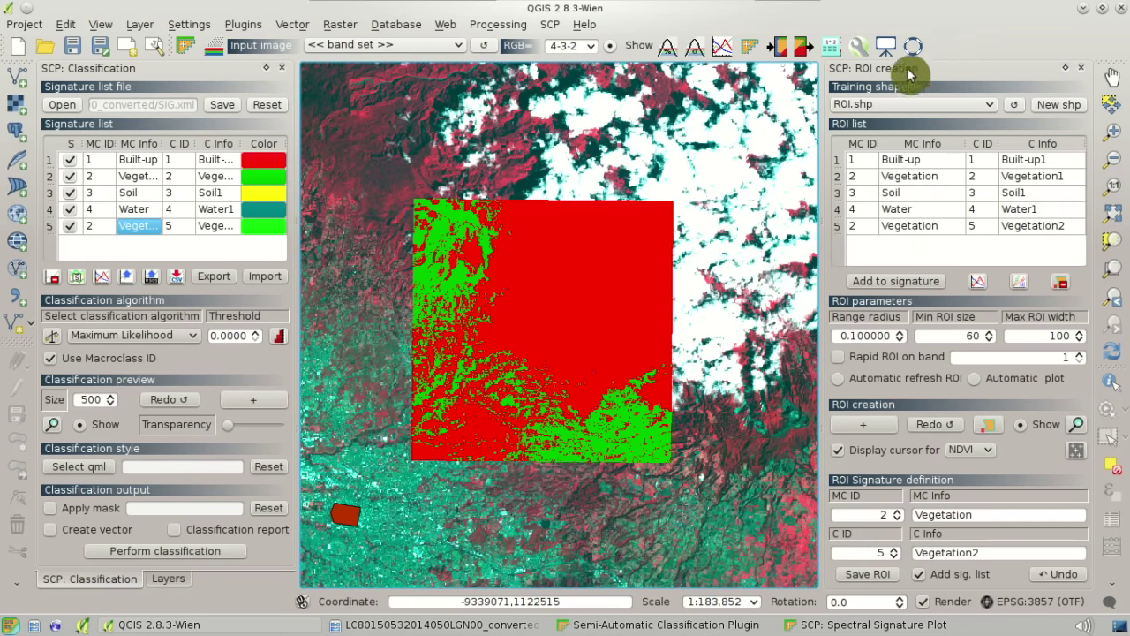
Step: Hide the classification preview and draw a seven-vertex ROI polygon over the bright clouds near their western edge
left_click(79, 425)
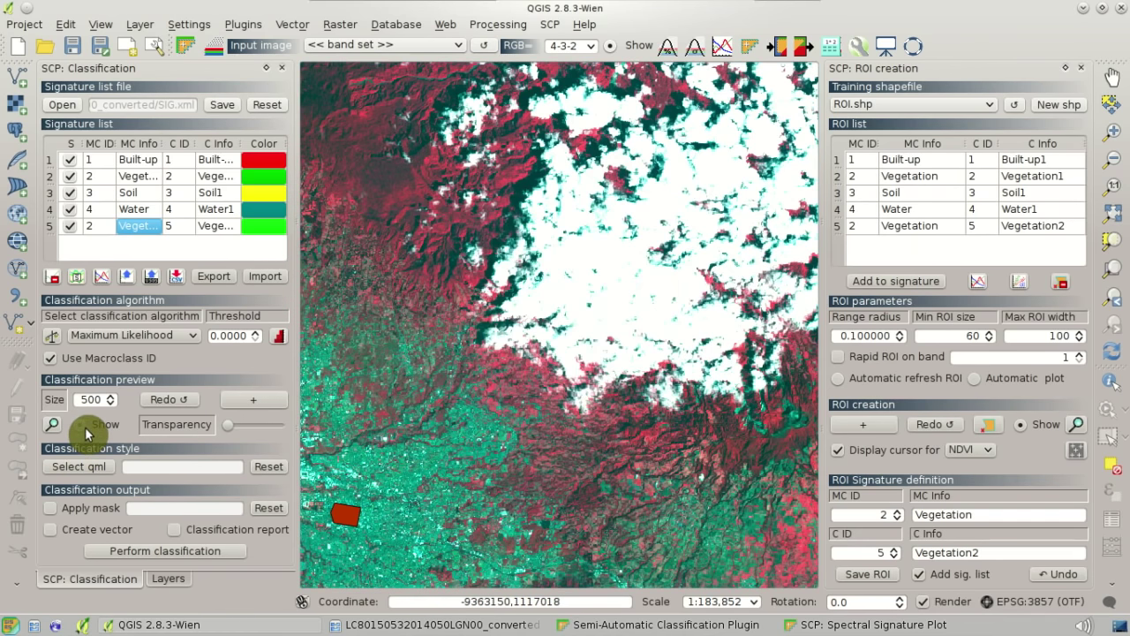
scroll(592, 292, "up", 1)
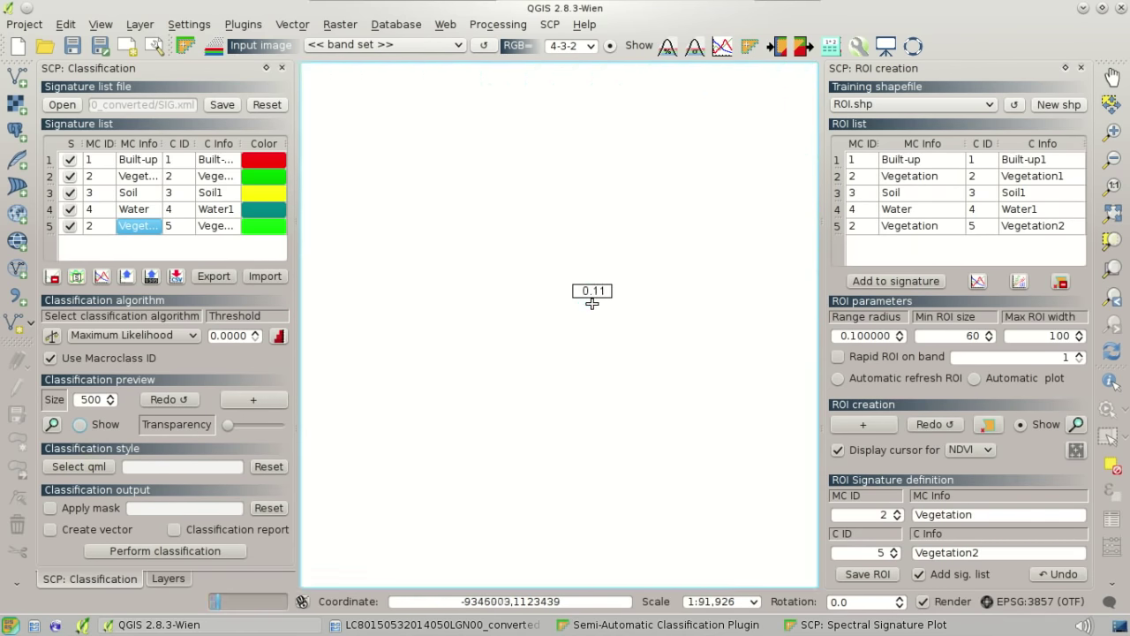
scroll(468, 277, "up", 1)
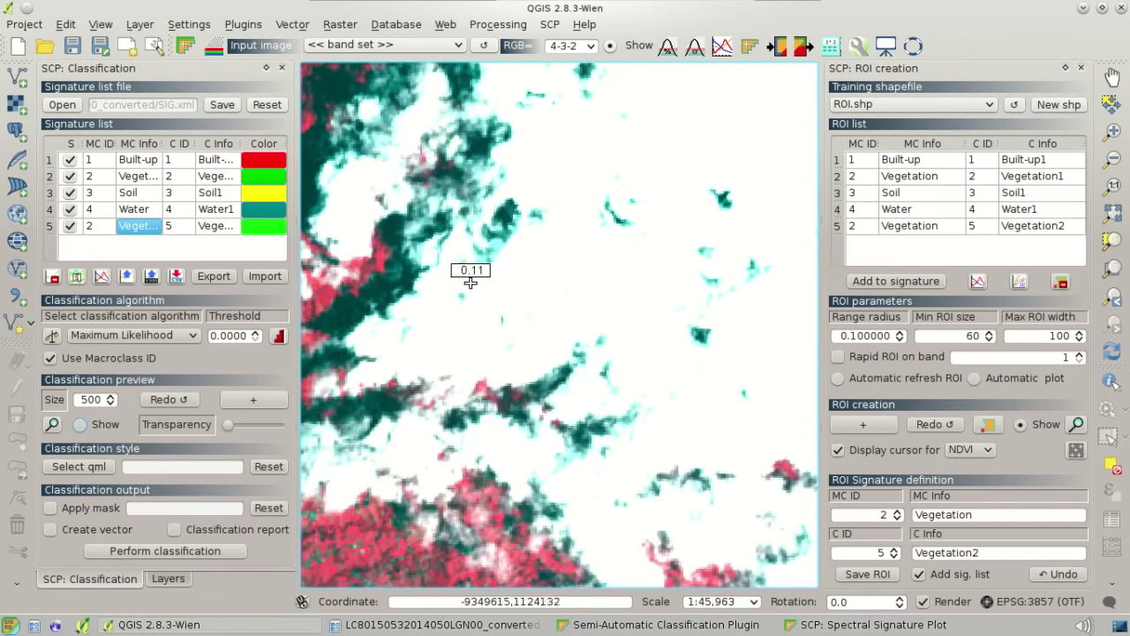
left_click(989, 427)
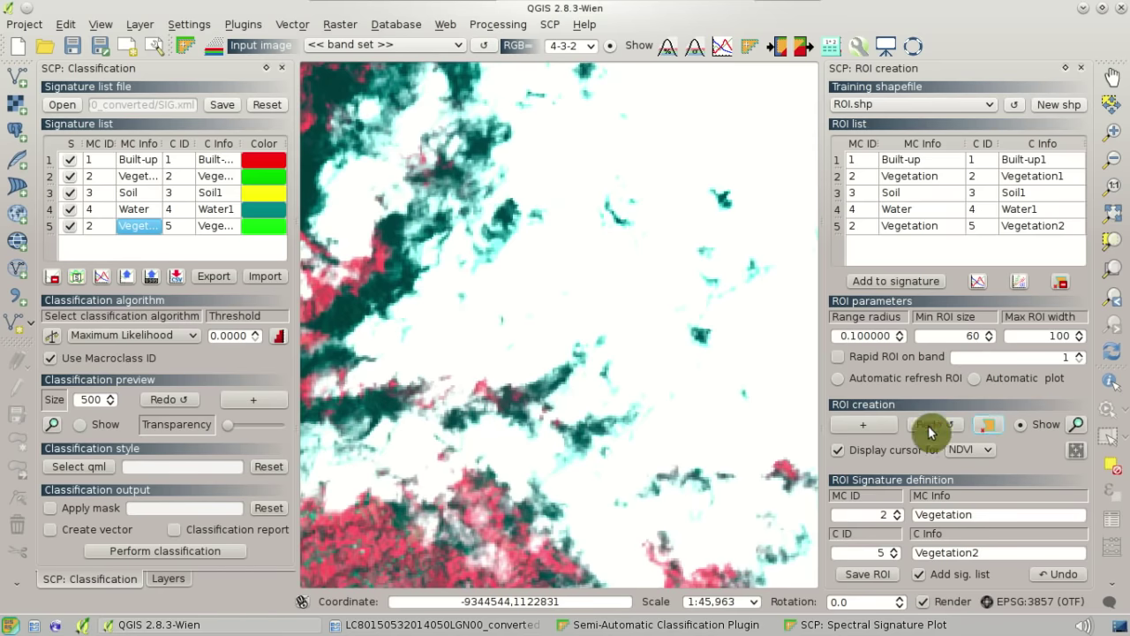
left_click(428, 275)
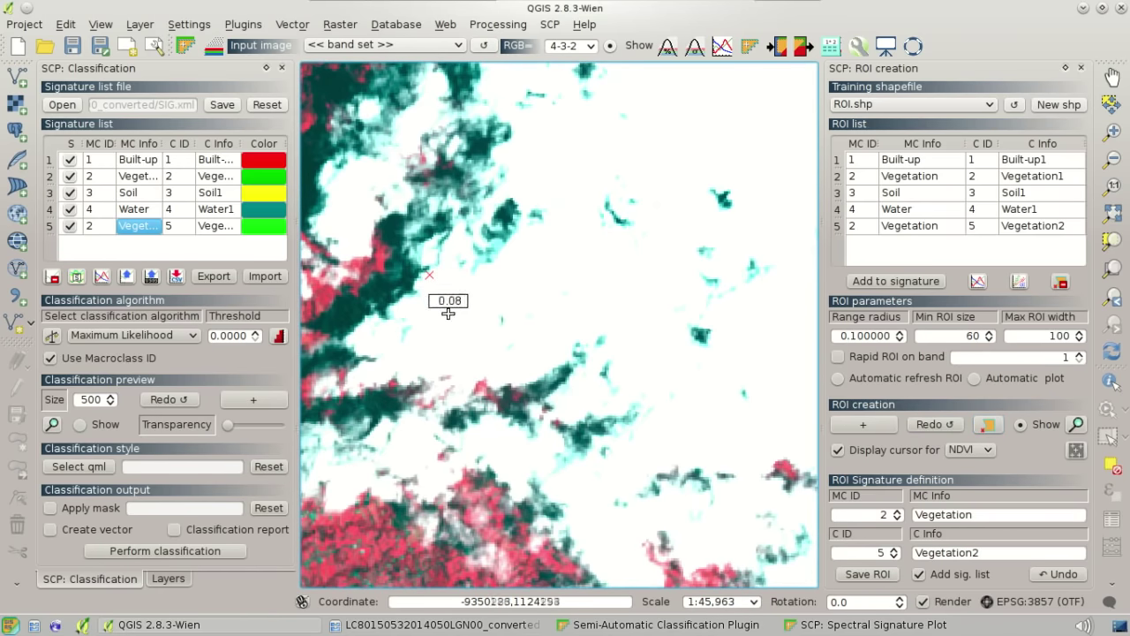
left_click(485, 360)
left_click(444, 377)
left_click(406, 380)
left_click(374, 377)
left_click(385, 350)
right_click(368, 323)
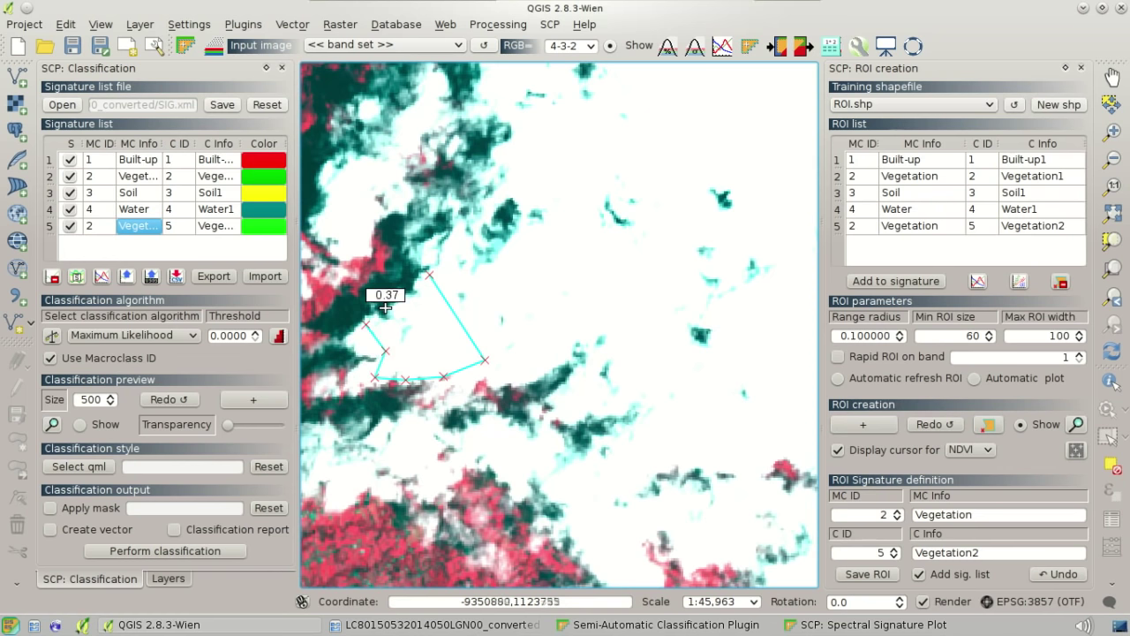
Step: Save the cloud ROI with macroclass ID 0 "Unclassified" and class ID 6 "Clouds", adding it to the signature list
left_click(871, 515)
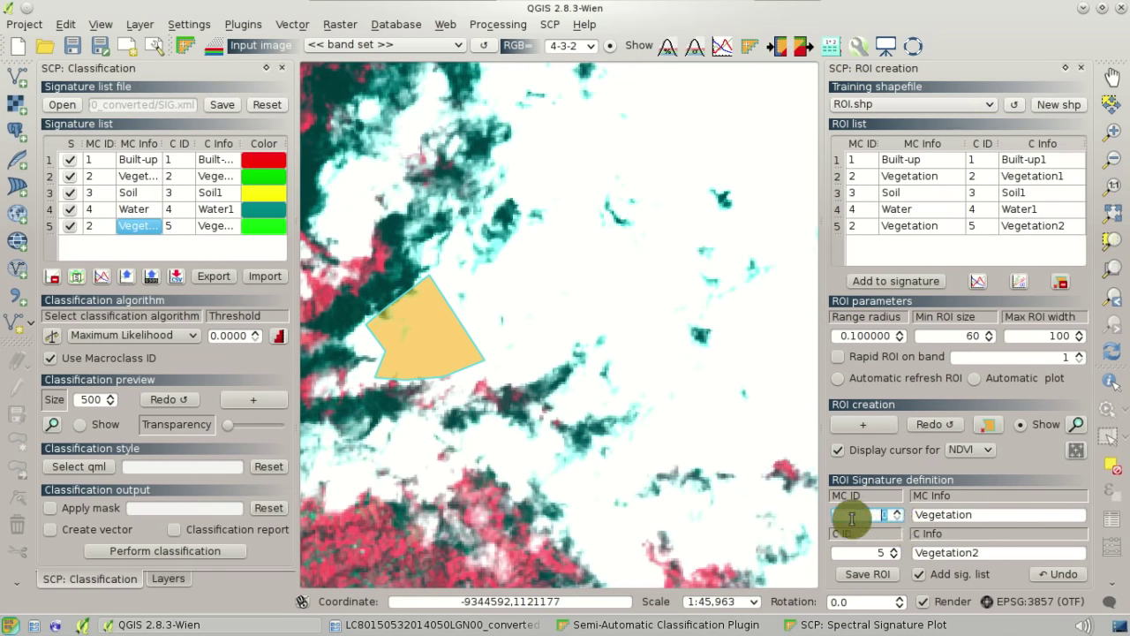
left_click(991, 516)
double_click(991, 517)
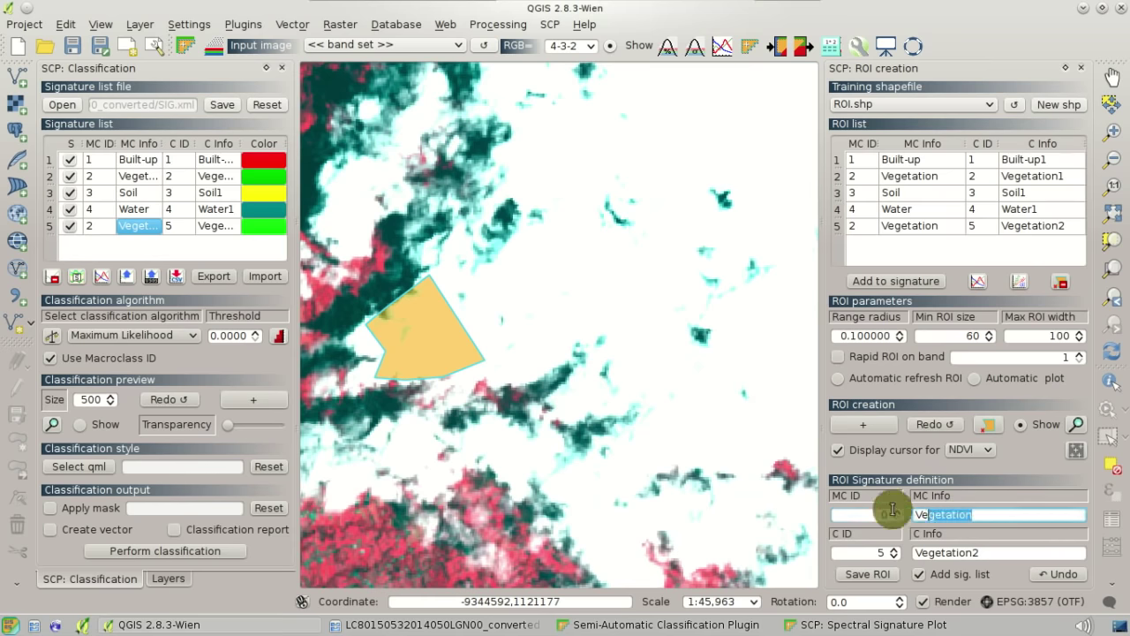
type("Unclassified")
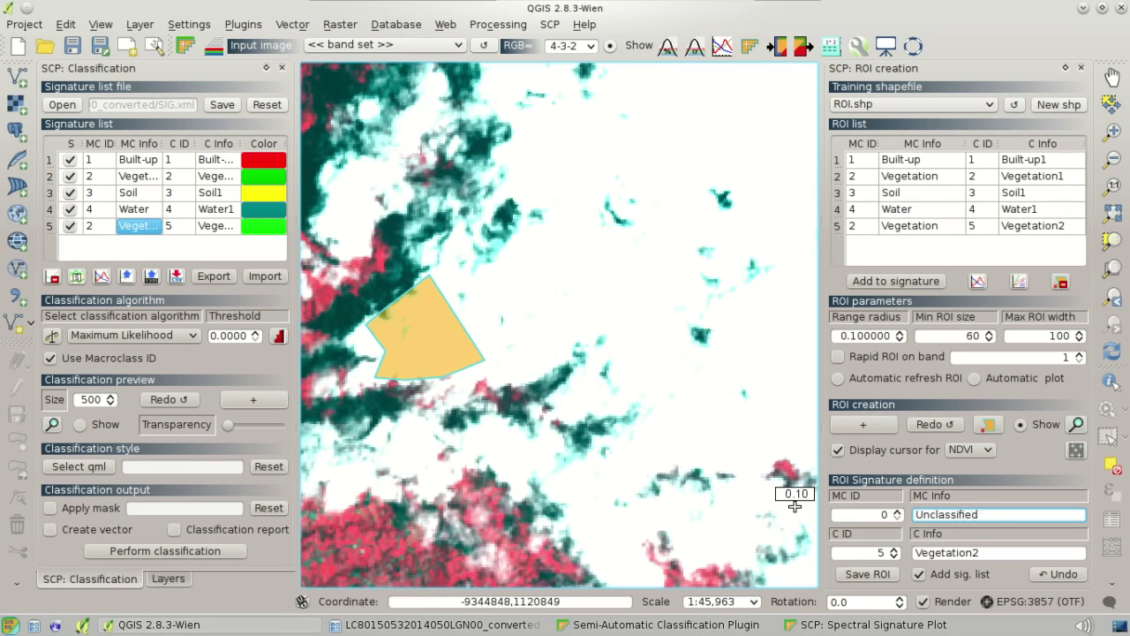
left_click(871, 552)
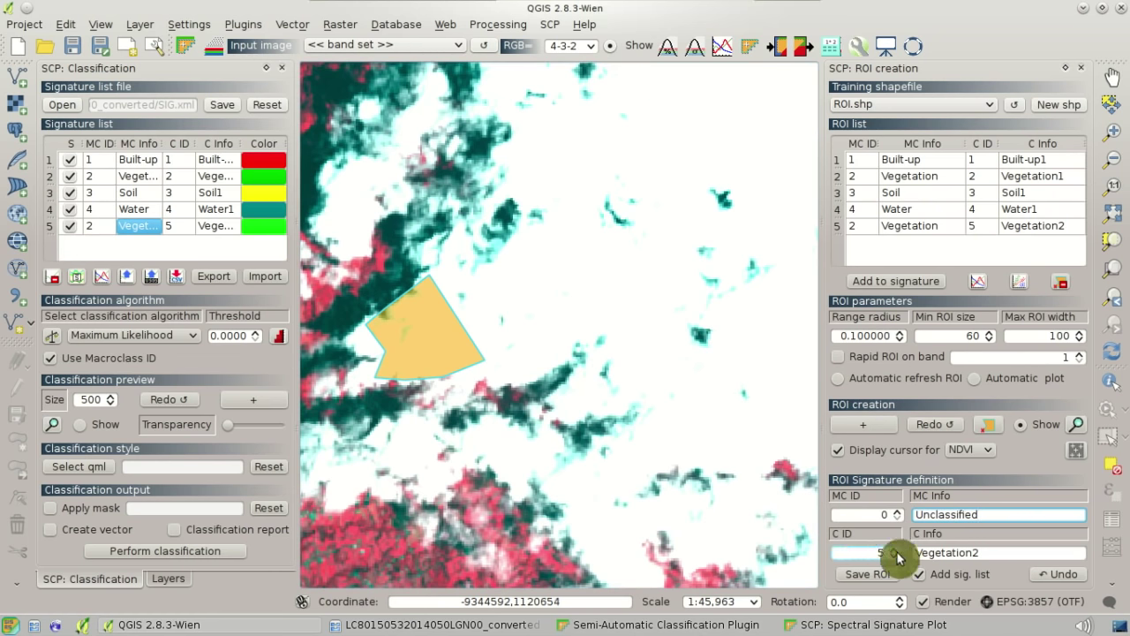
left_click(895, 549)
left_click_drag(1007, 553, 915, 553)
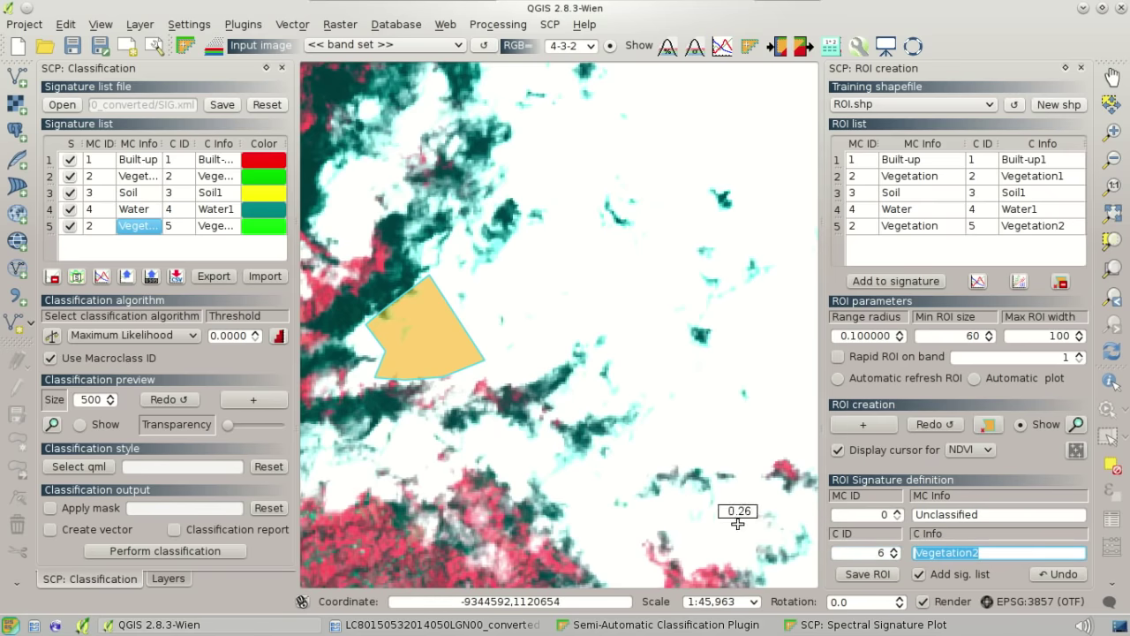
type("Clouds")
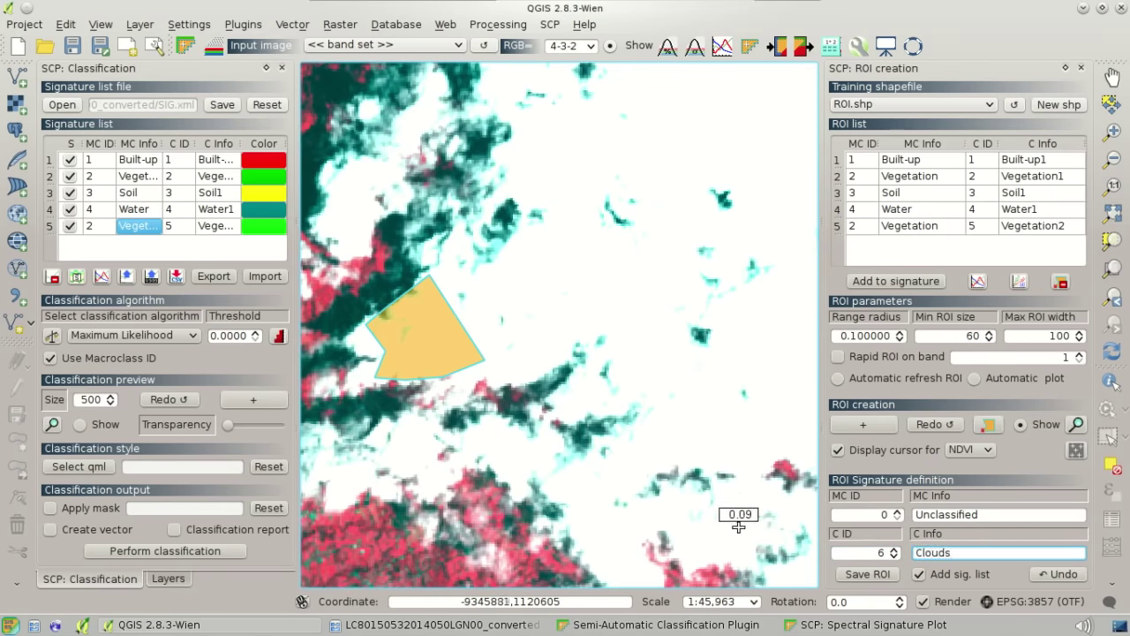
left_click(852, 579)
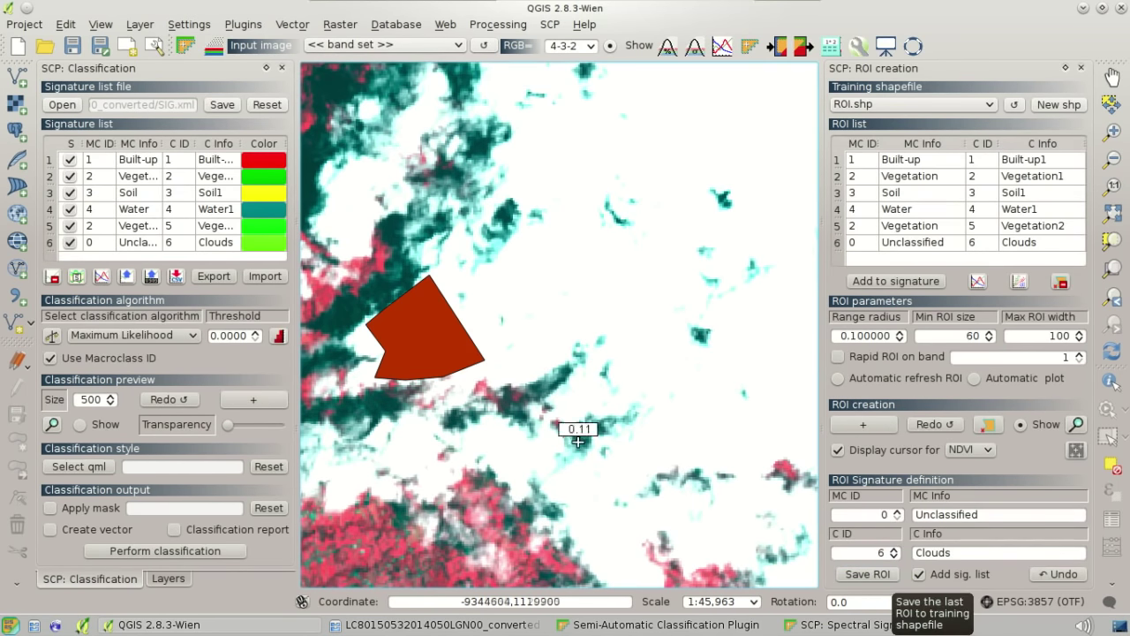
Step: Set the colour of the Clouds signature to light grey
left_click(270, 254)
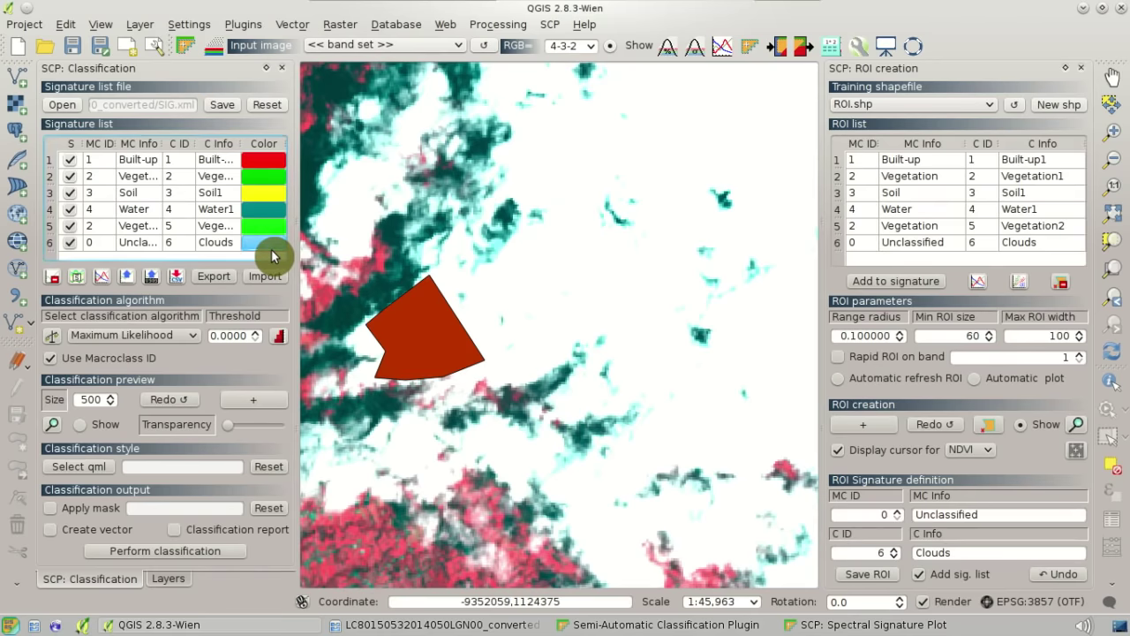
double_click(271, 251)
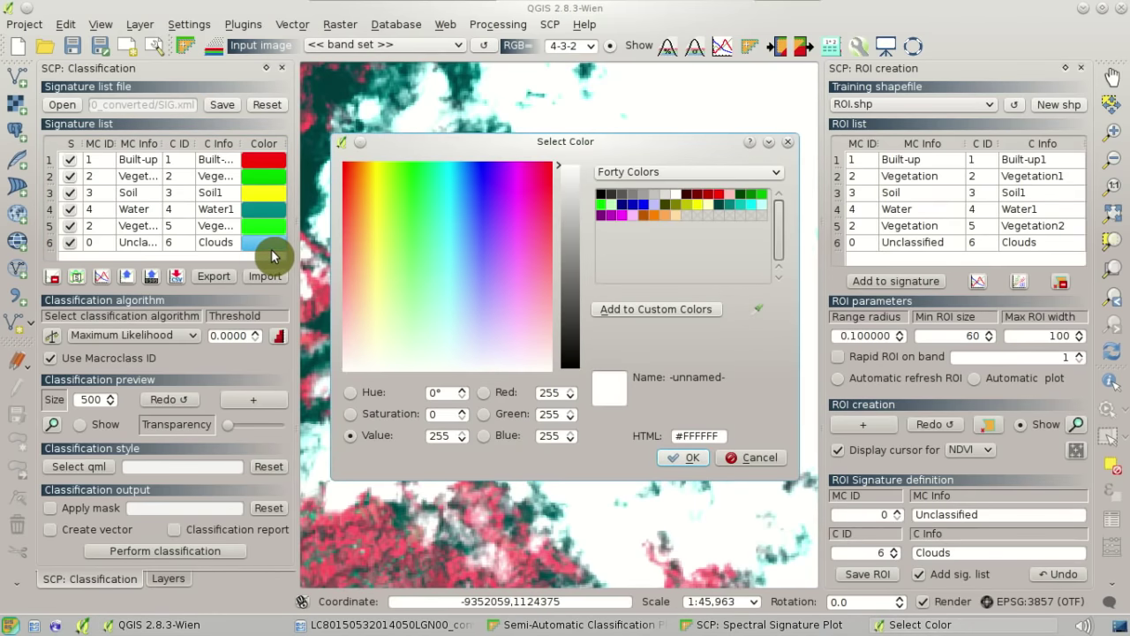
left_click(656, 192)
left_click(690, 457)
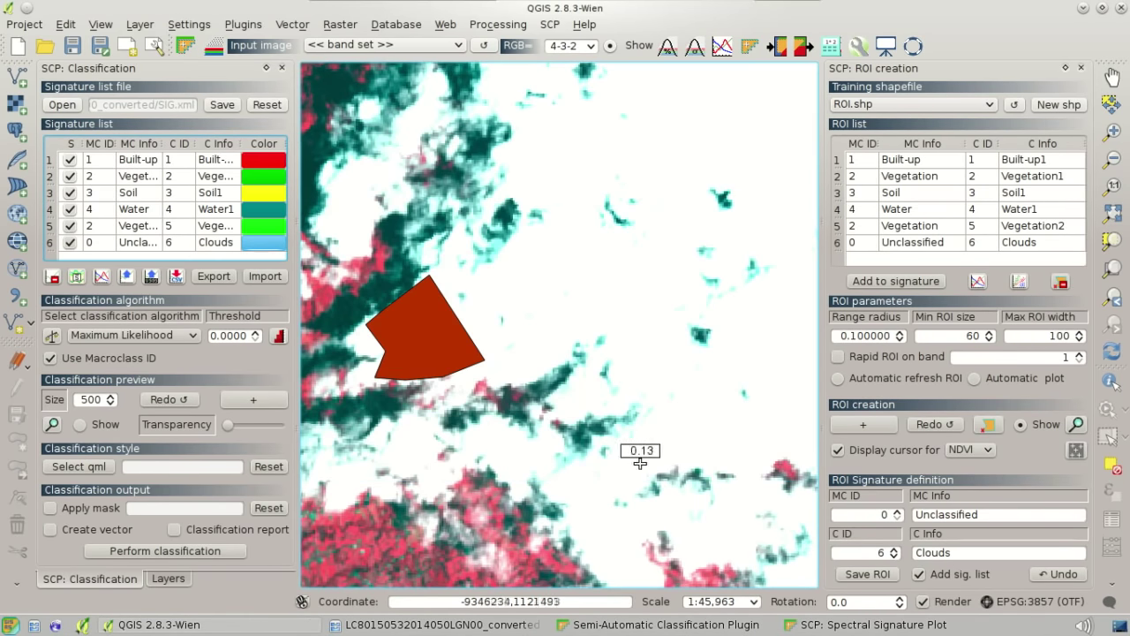
left_click(144, 249)
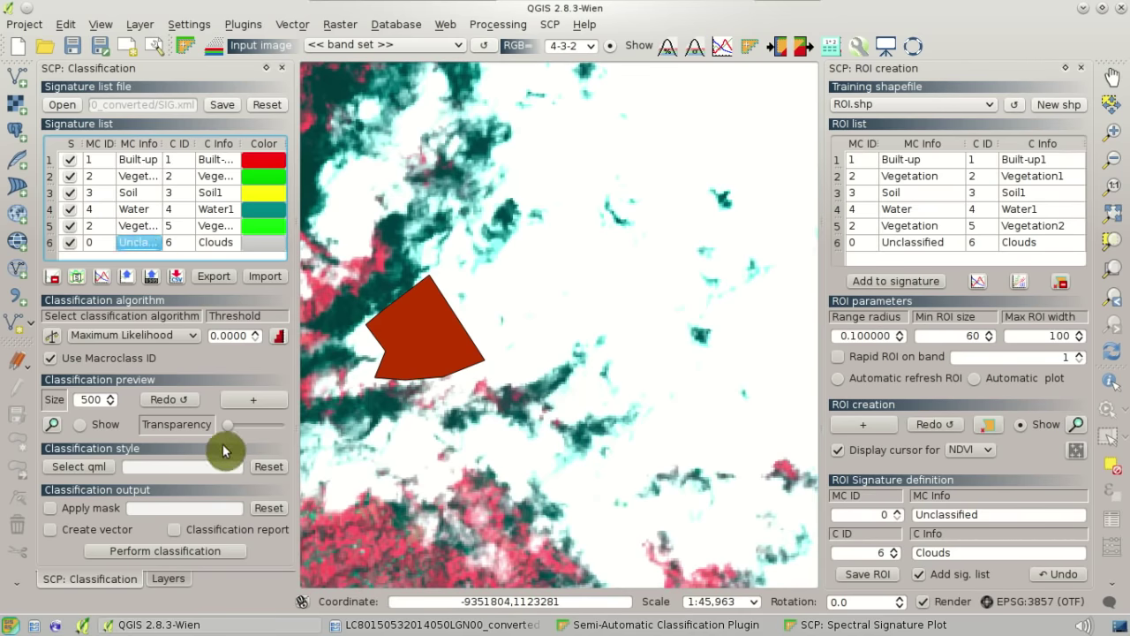
Step: Generate a new classification preview around the cloud ROI and examine its full extent
left_click(266, 399)
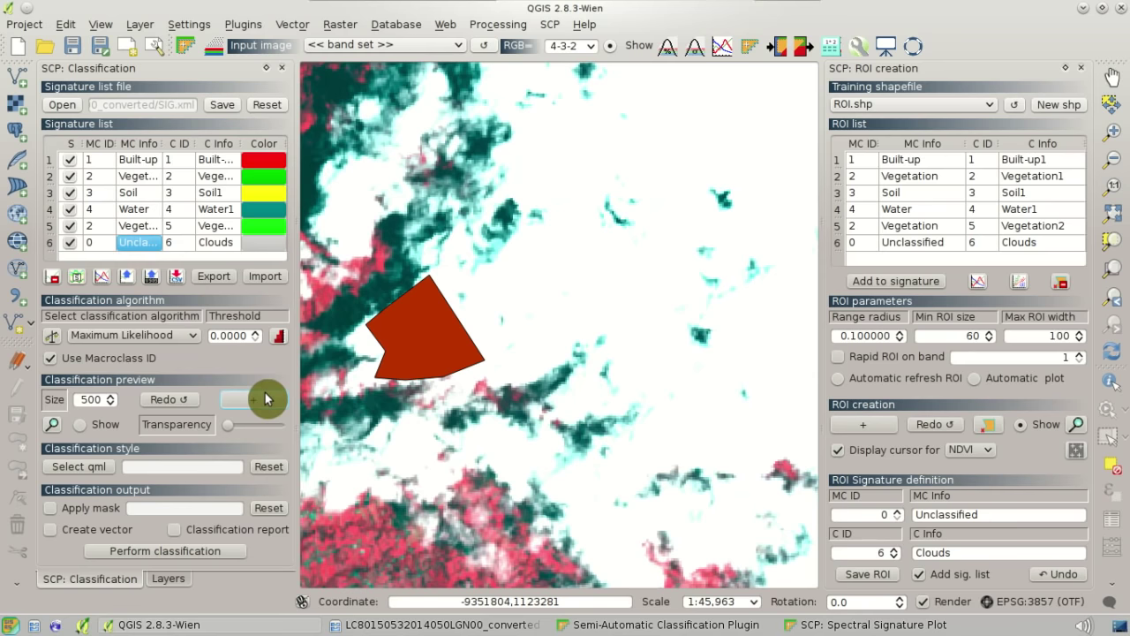
left_click(442, 380)
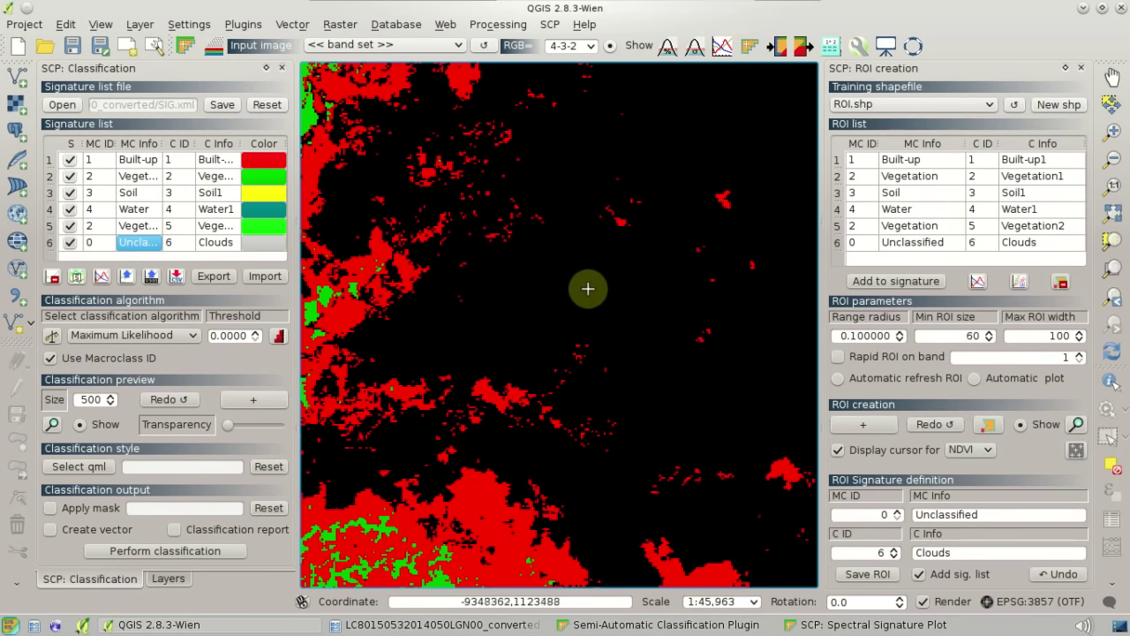
scroll(565, 311, "down", 2)
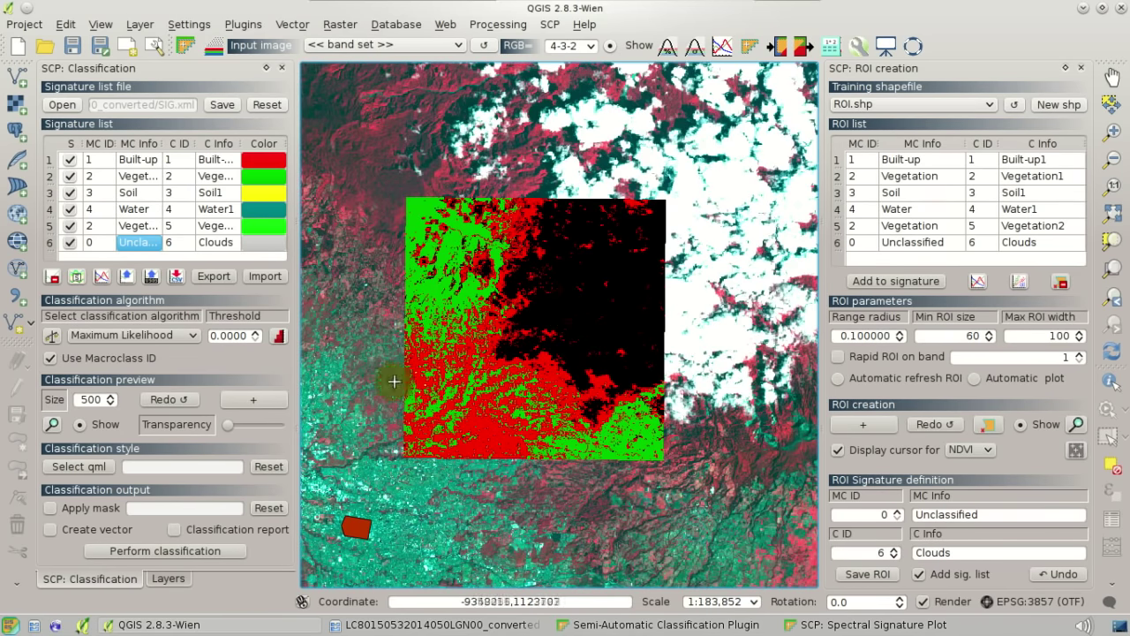
left_click_drag(229, 426, 194, 444)
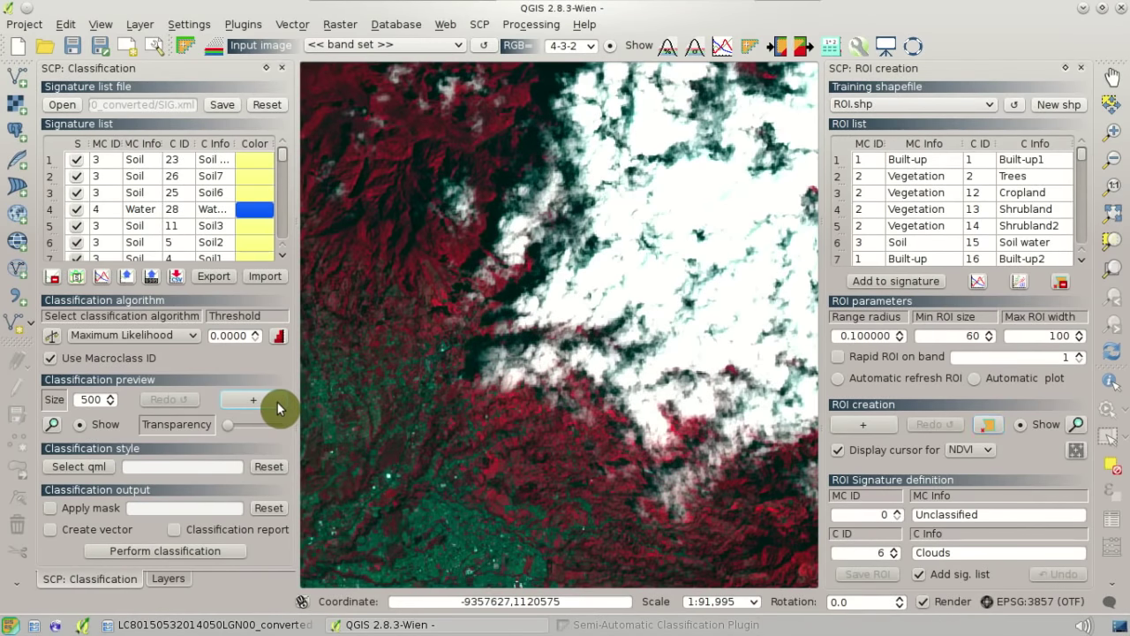
Step: Generate a 500-pixel macroclass classification preview centred on the western edge of the large cloud mass and compare it with the image
left_click(286, 401)
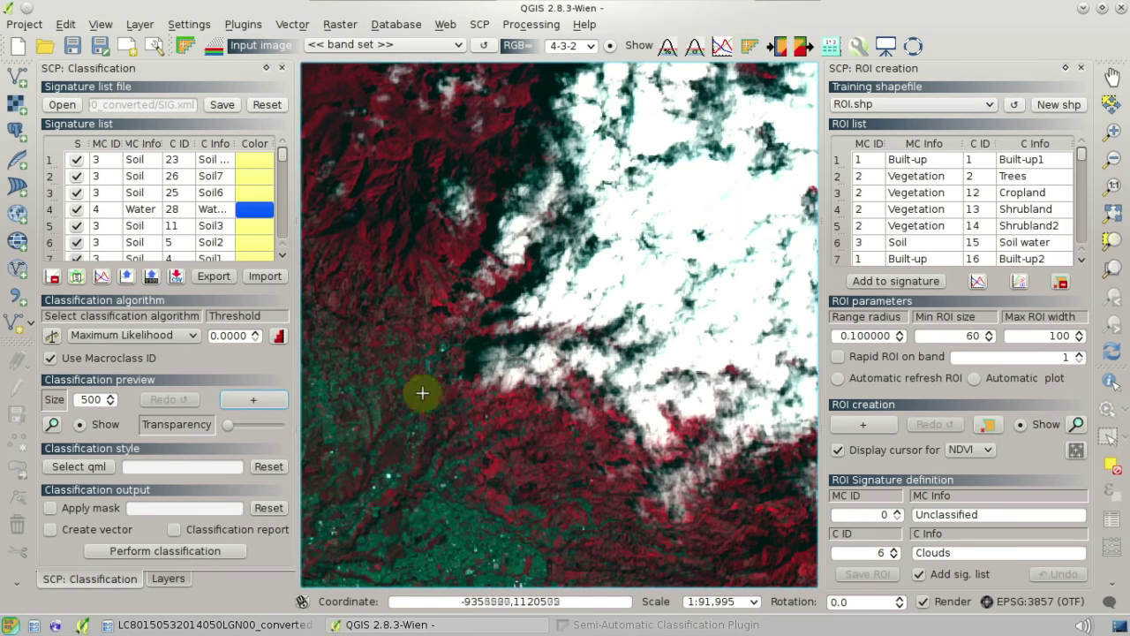
left_click(510, 379)
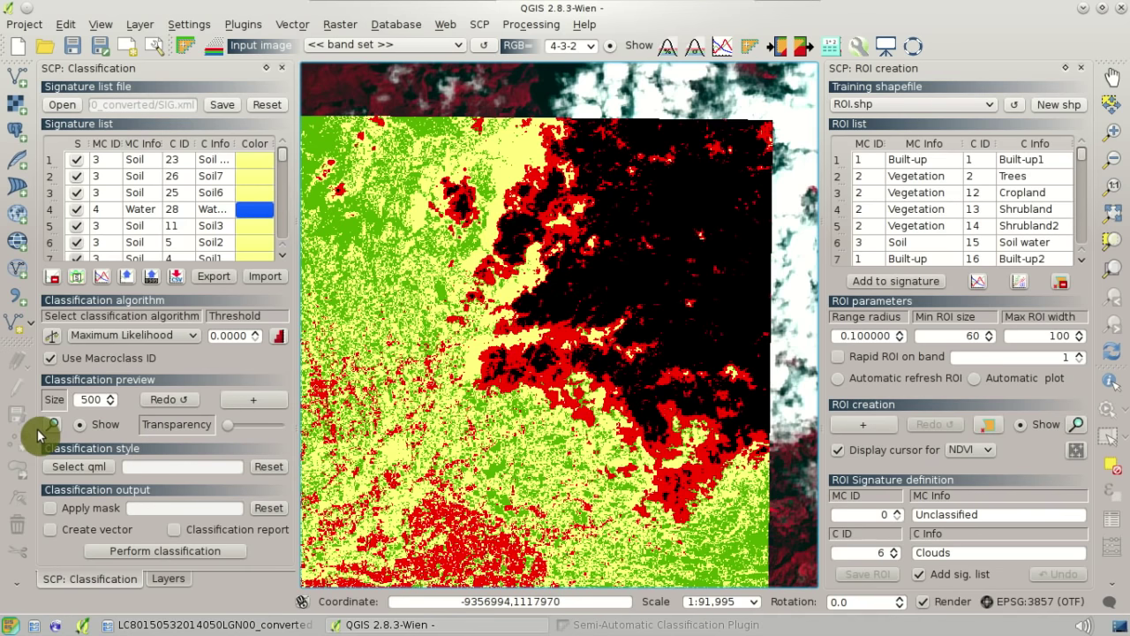
left_click(102, 426)
left_click(103, 426)
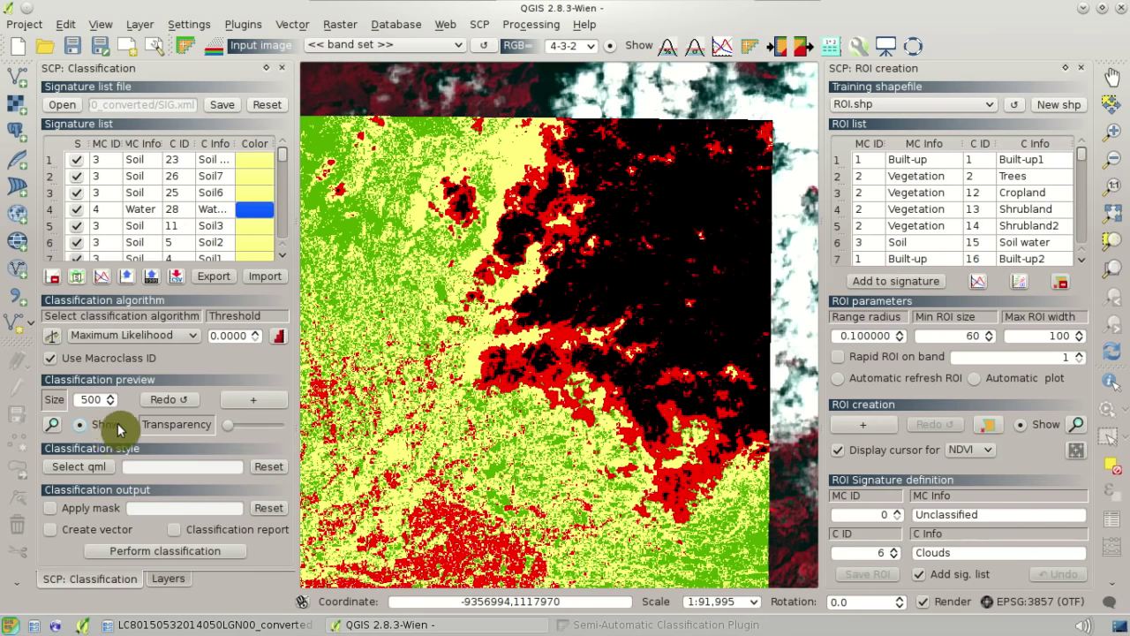
Step: Save the signature list to its file, sort the signatures by class ID and look through them
left_click(223, 110)
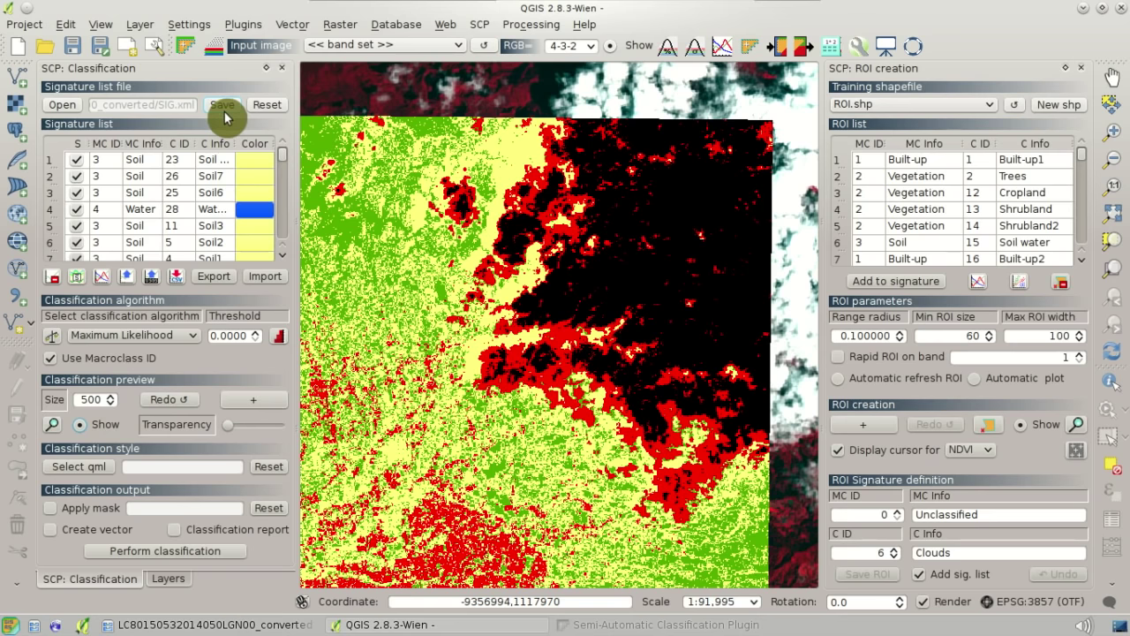
left_click(188, 147)
mouse_move(282, 155)
left_mouse_down()
mouse_move(290, 267)
mouse_move(276, 207)
left_mouse_up()
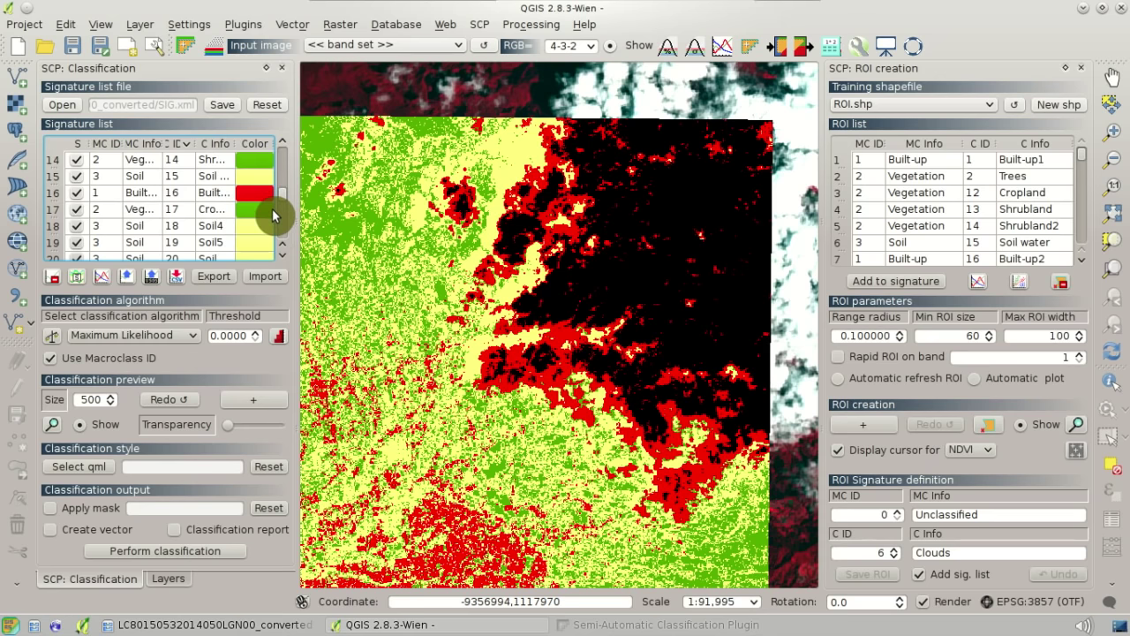
Step: Run the full classification by macroclass and save the output on the Desktop as classification_1.tif
left_click(226, 553)
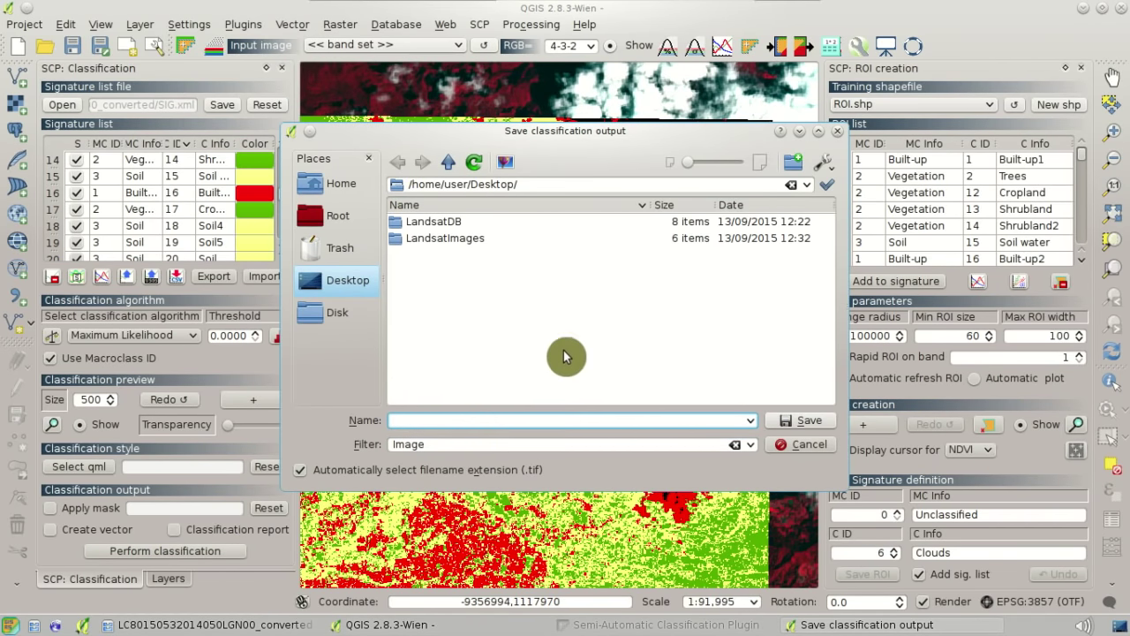
type("classification")
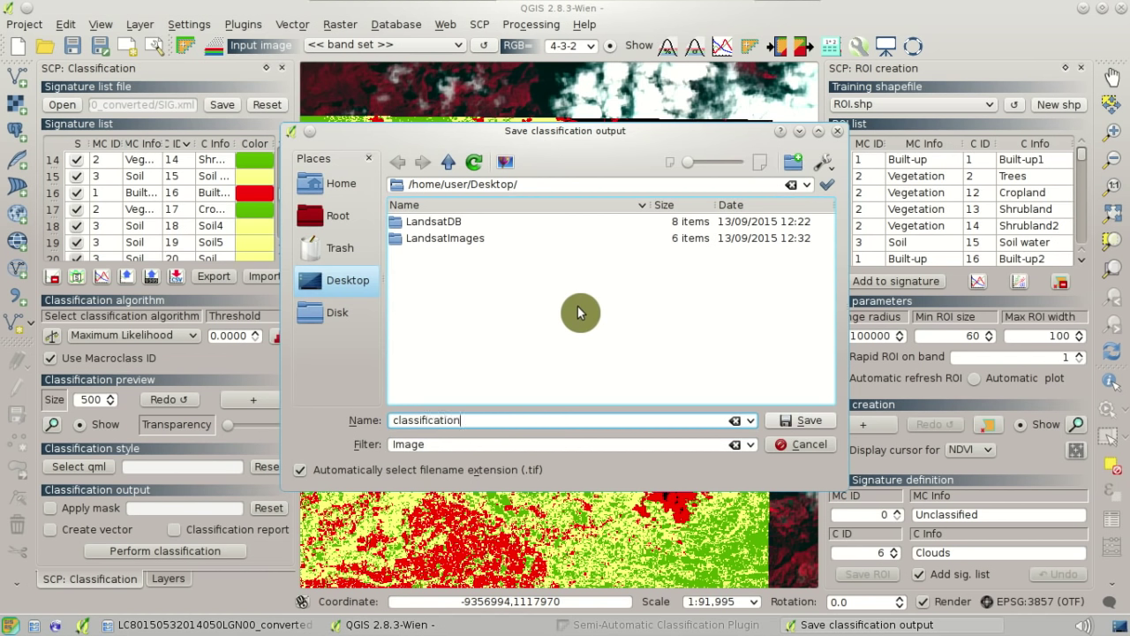
type("_1.tif")
left_click(818, 421)
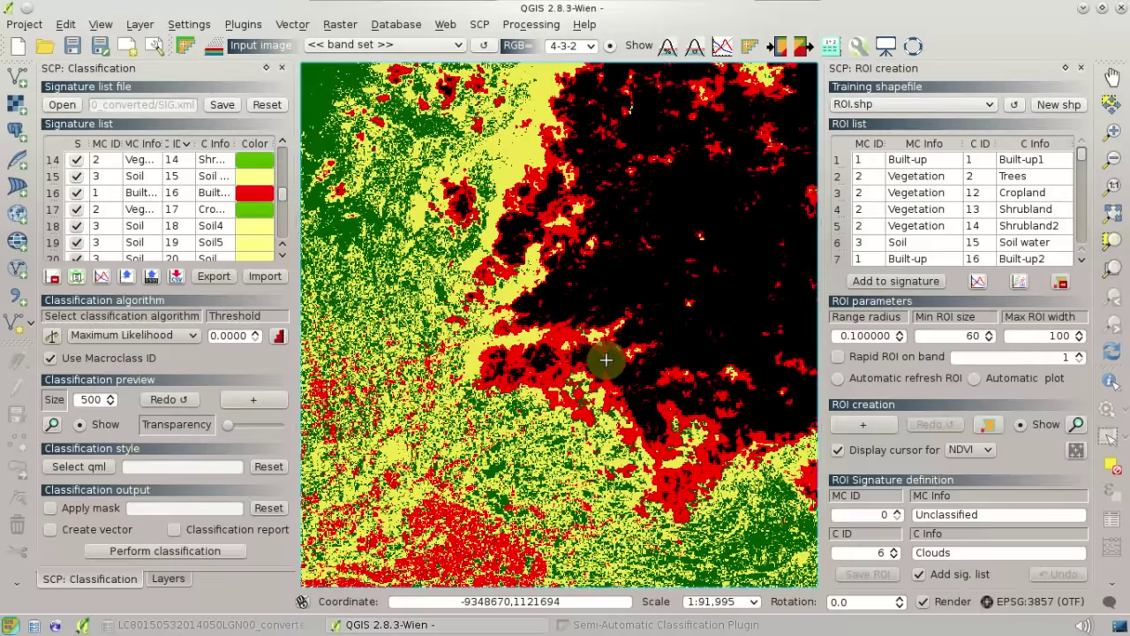
Step: Examine the classification_1 raster across the whole scene and compare it with the underlying band set image by toggling its visibility
scroll(607, 360, "down", 2)
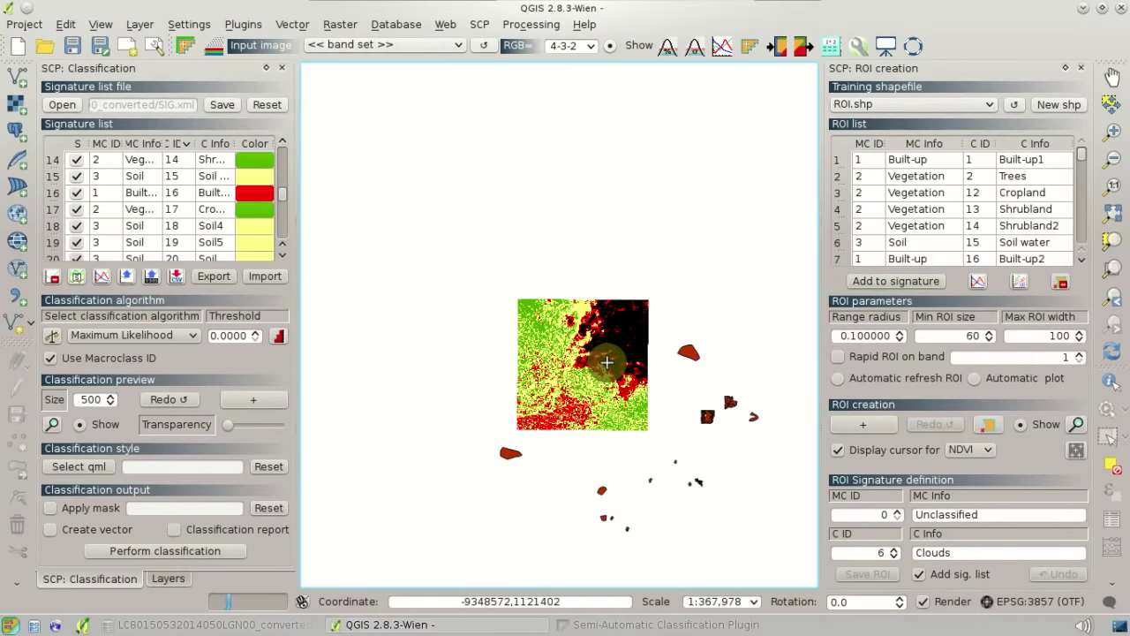
scroll(607, 360, "up", 1)
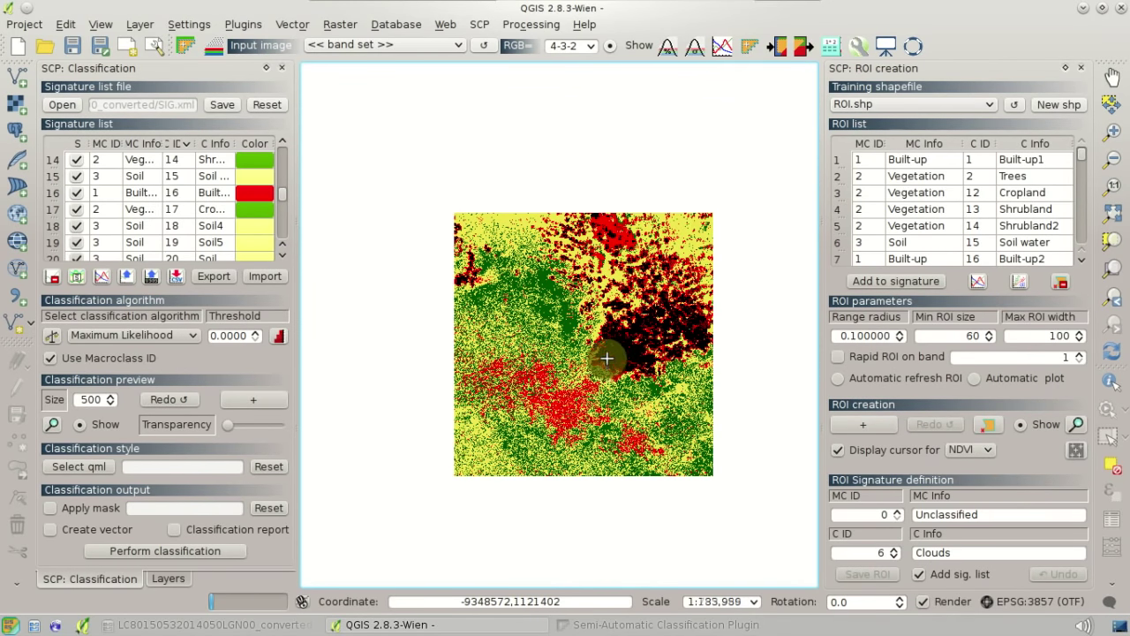
scroll(607, 358, "down", 3)
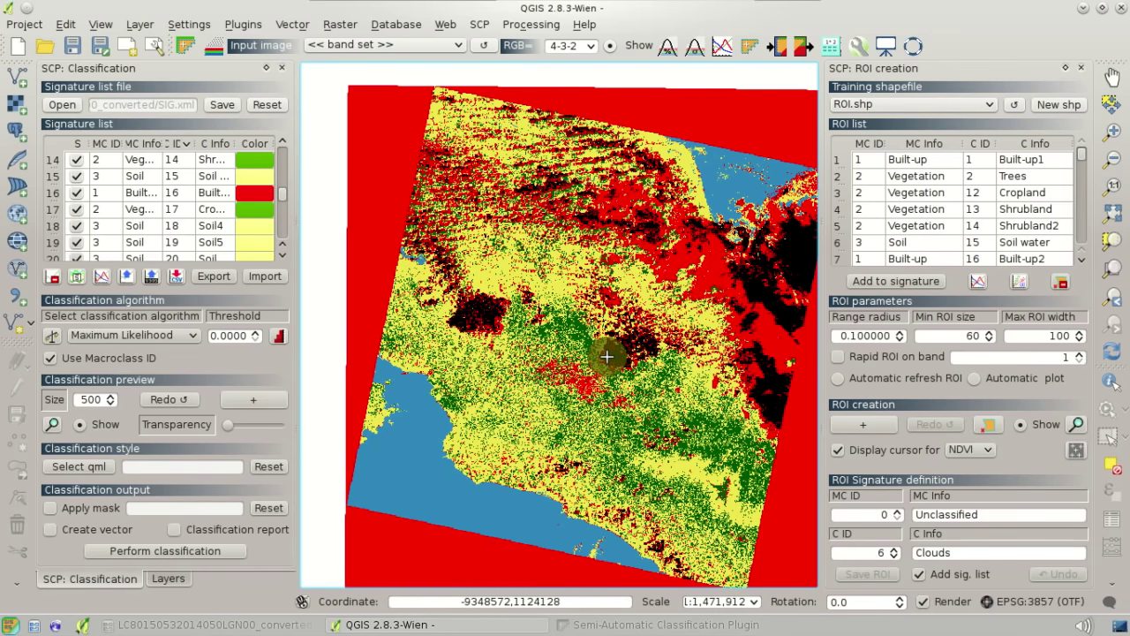
left_click(168, 578)
left_click(67, 113)
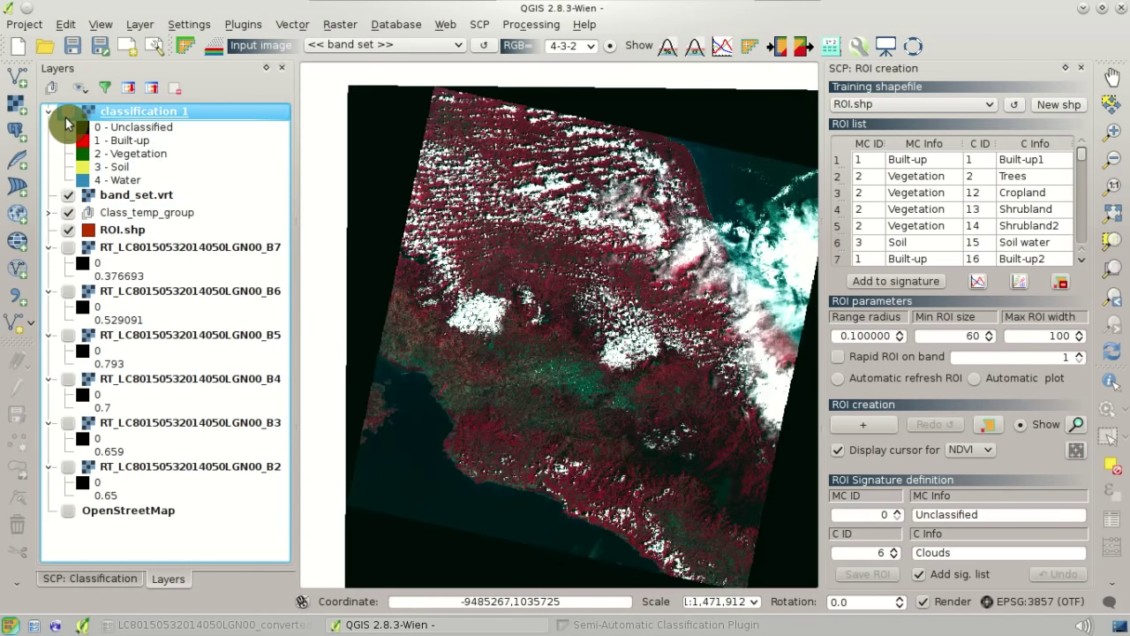
left_click(67, 113)
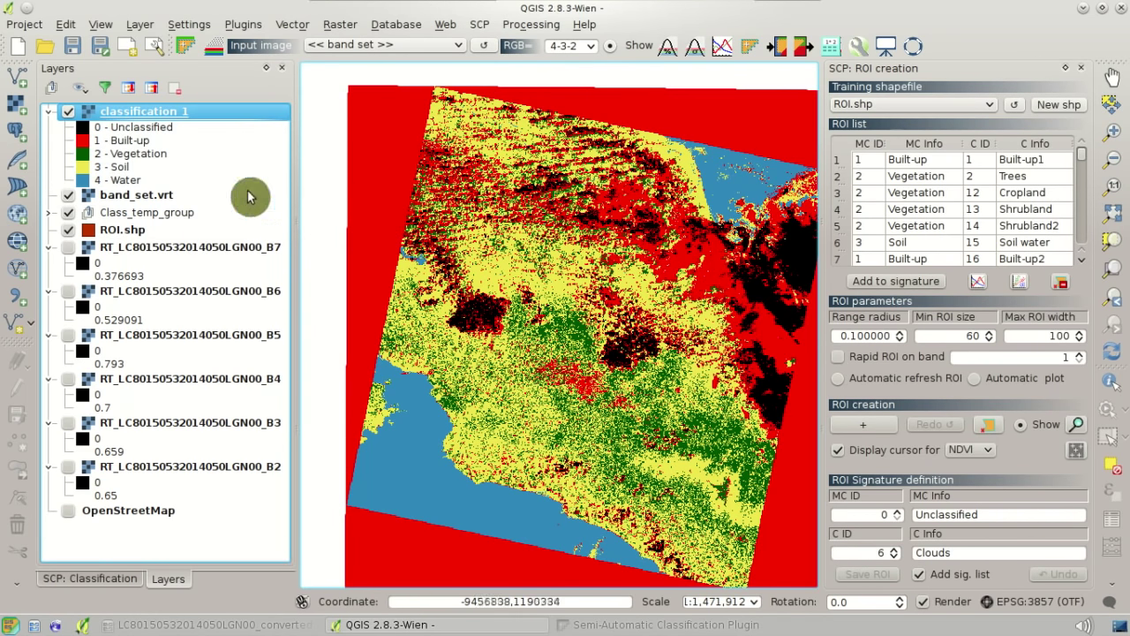
left_click(68, 112)
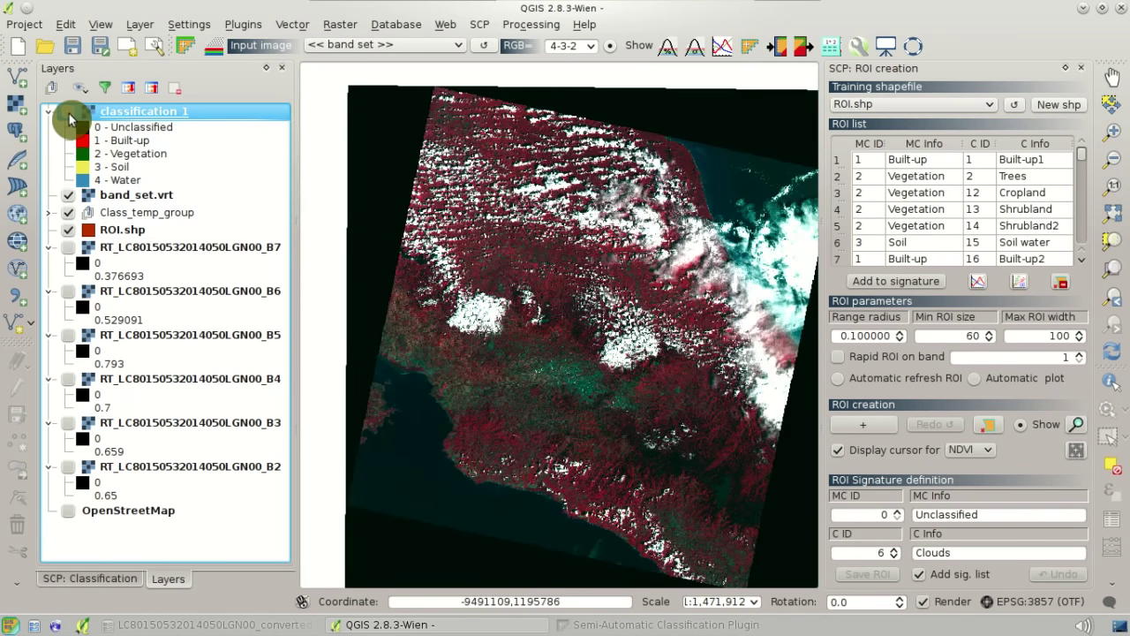
left_click(68, 112)
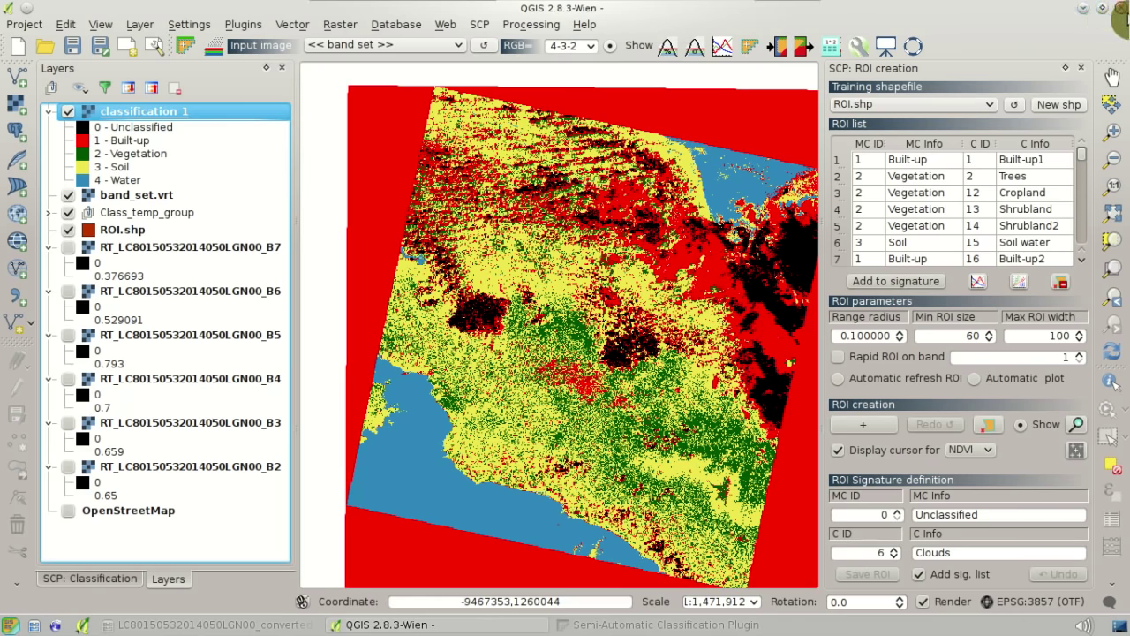
Step: Close the current session, discarding the unsaved project changes
left_click(1119, 12)
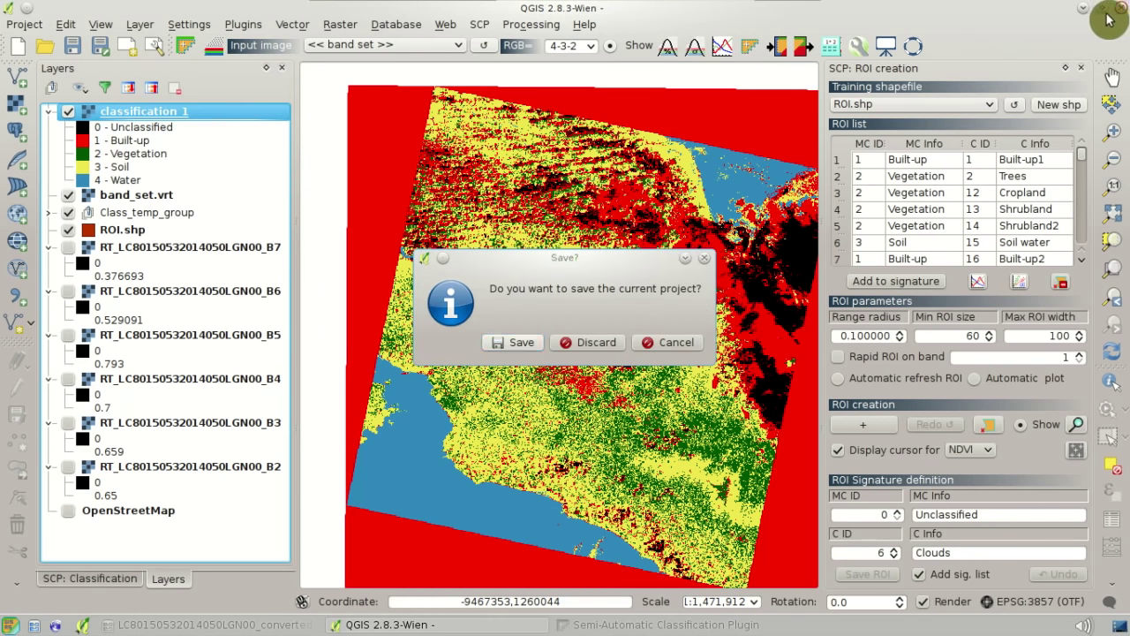
left_click(605, 341)
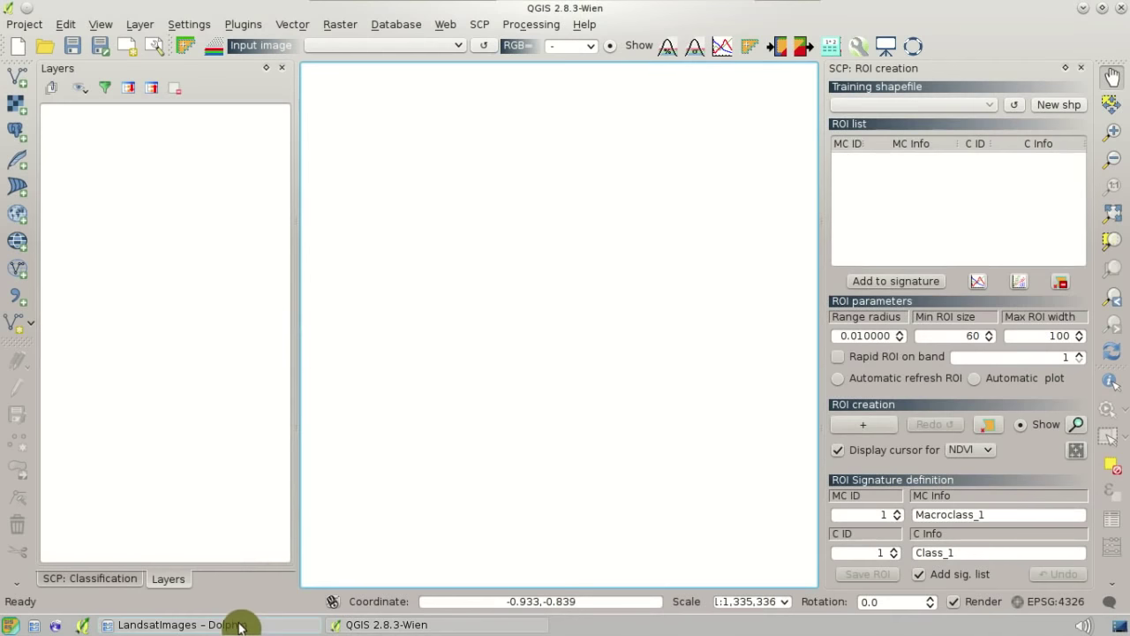
left_click(237, 625)
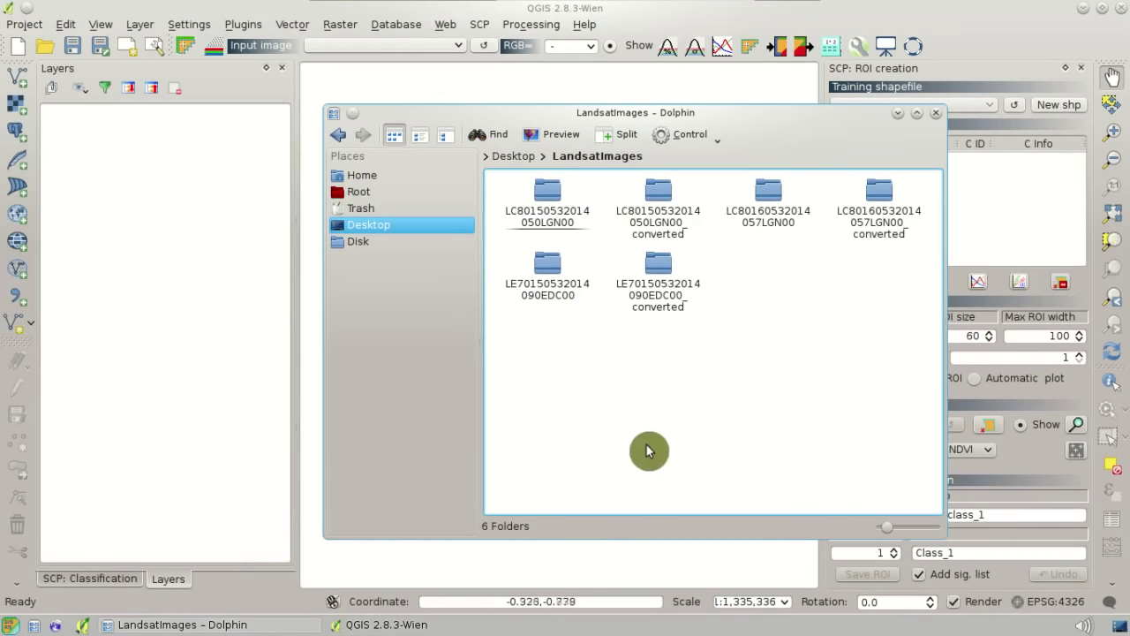
left_click(886, 233)
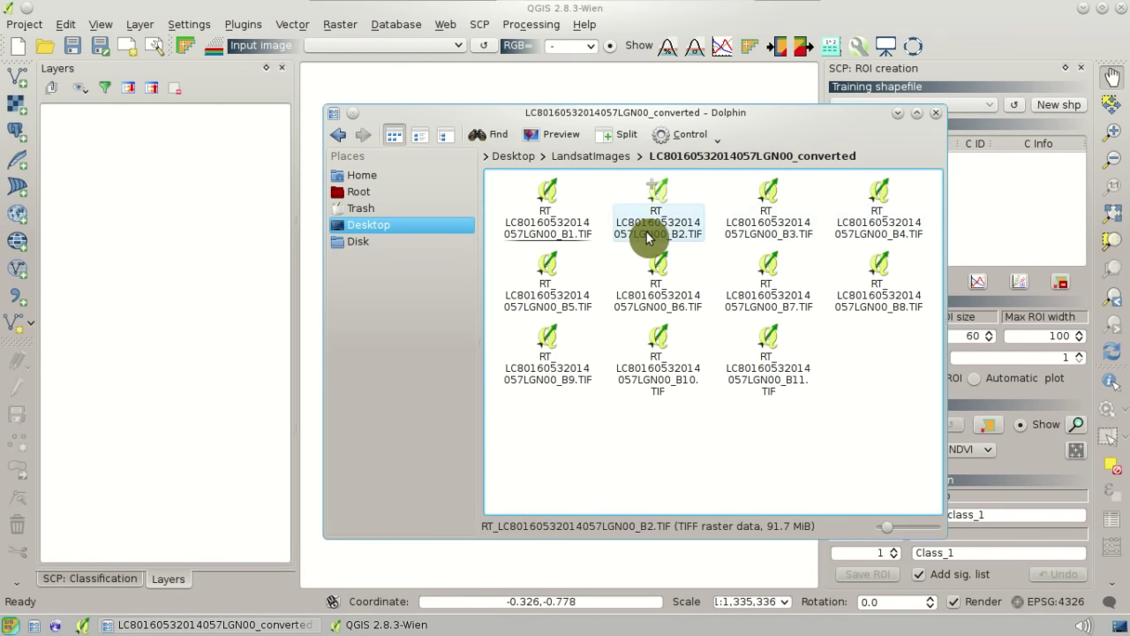
left_click(650, 231, "ctrl")
left_click(757, 232, "ctrl")
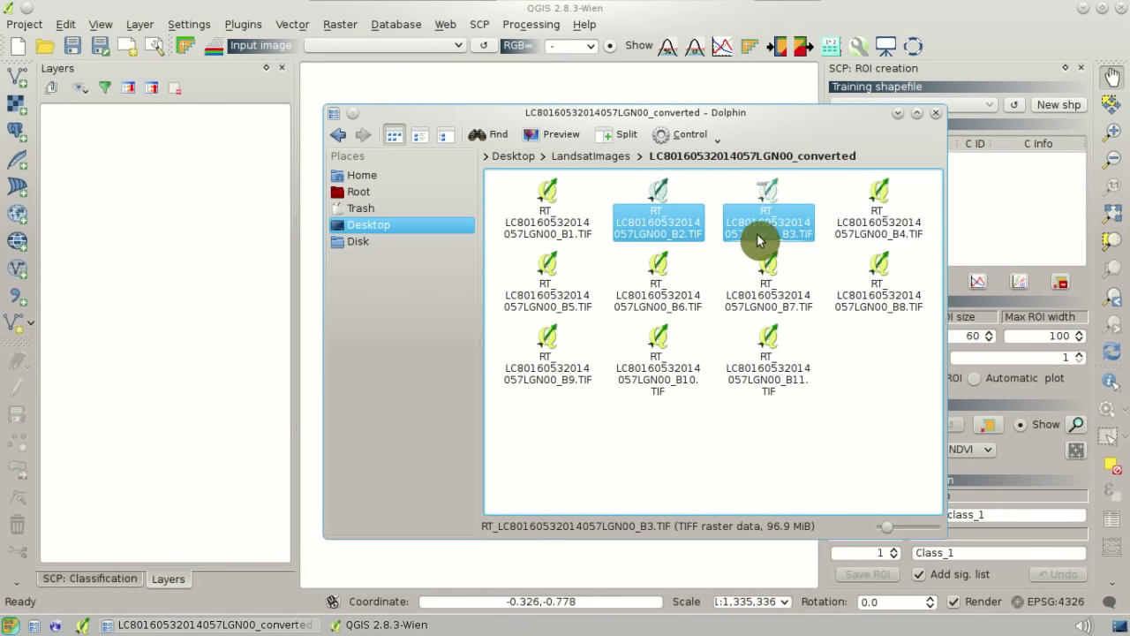
left_click(892, 230, "ctrl")
left_click(574, 298, "ctrl")
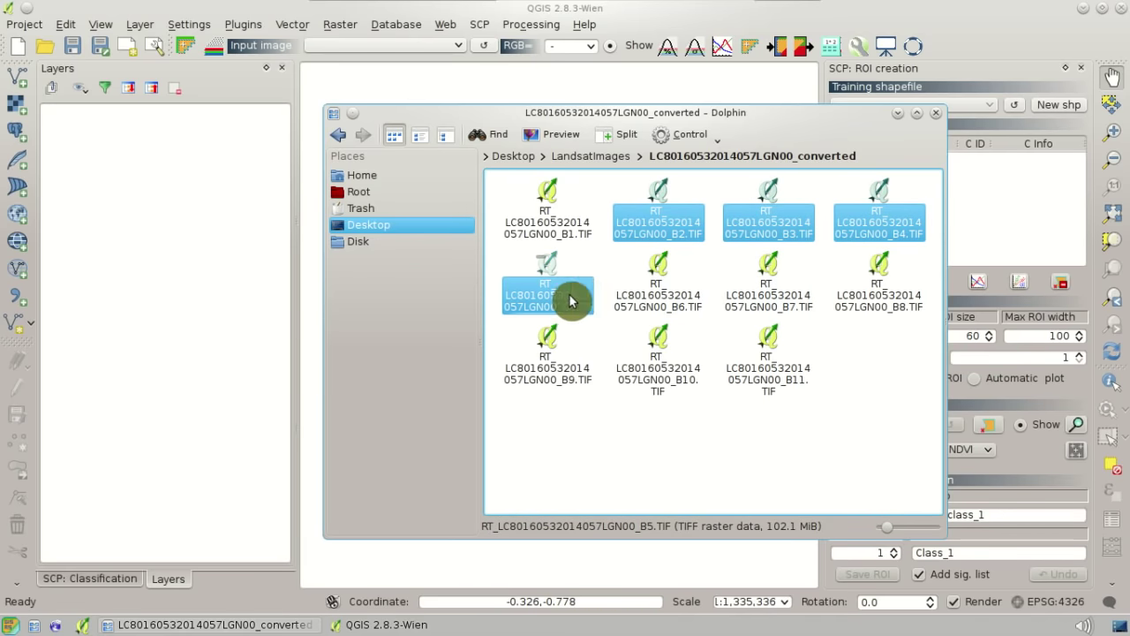
Step: Load the Landsat 8 converted bands B2 to B7 into QGIS as raster layers and hide all layers
left_click(652, 302, "ctrl")
left_click(769, 296, "ctrl")
left_click_drag(657, 229, 217, 180)
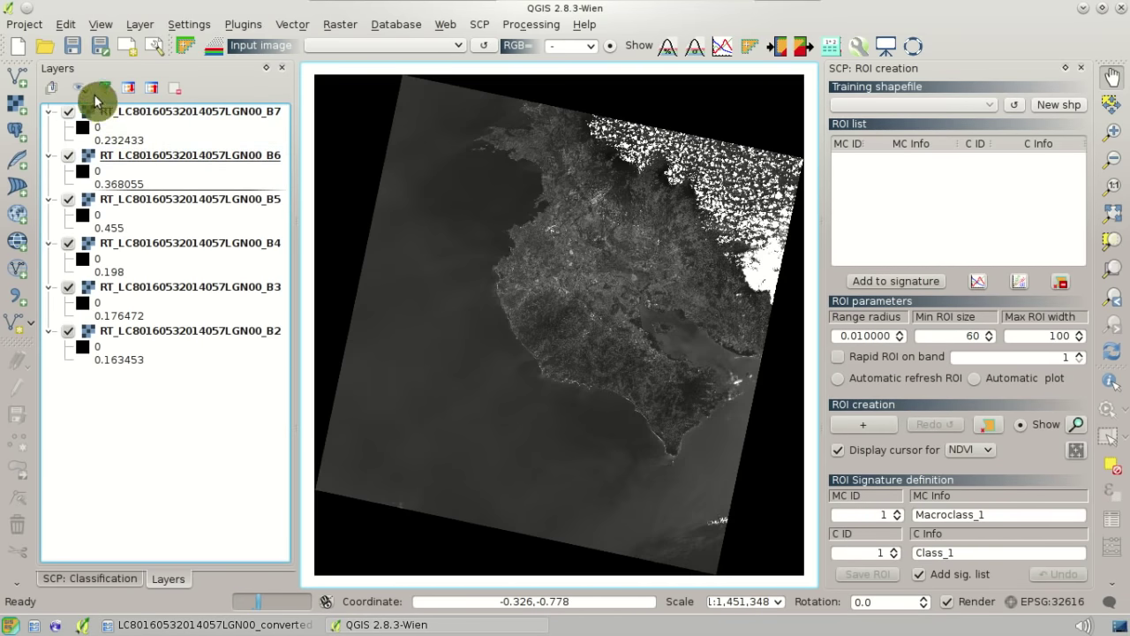
left_click(81, 88)
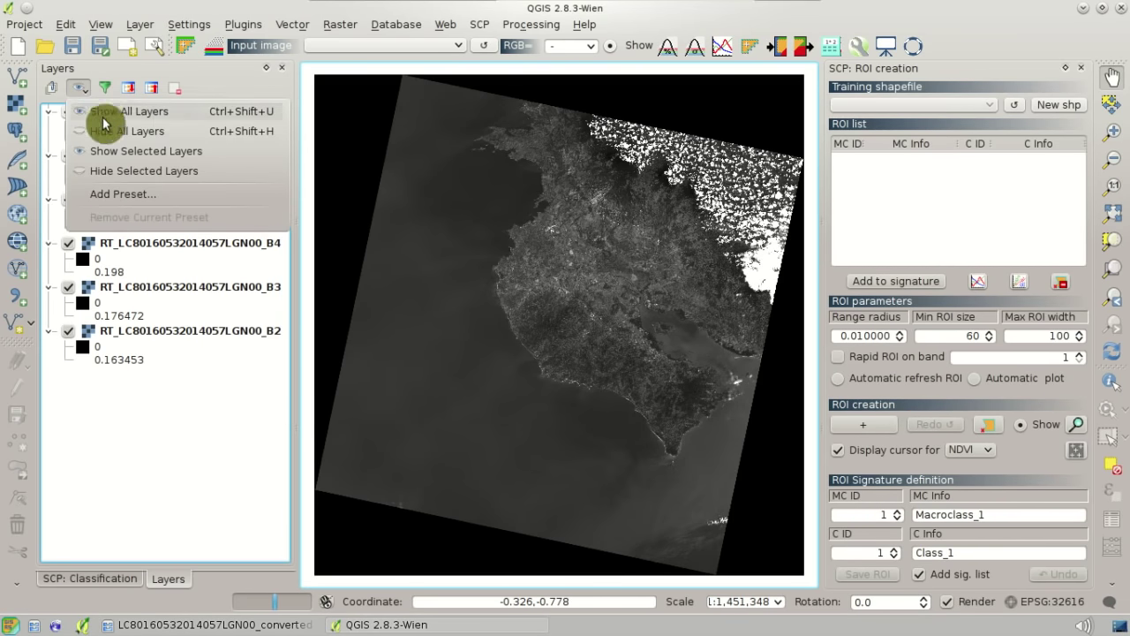
left_click(110, 131)
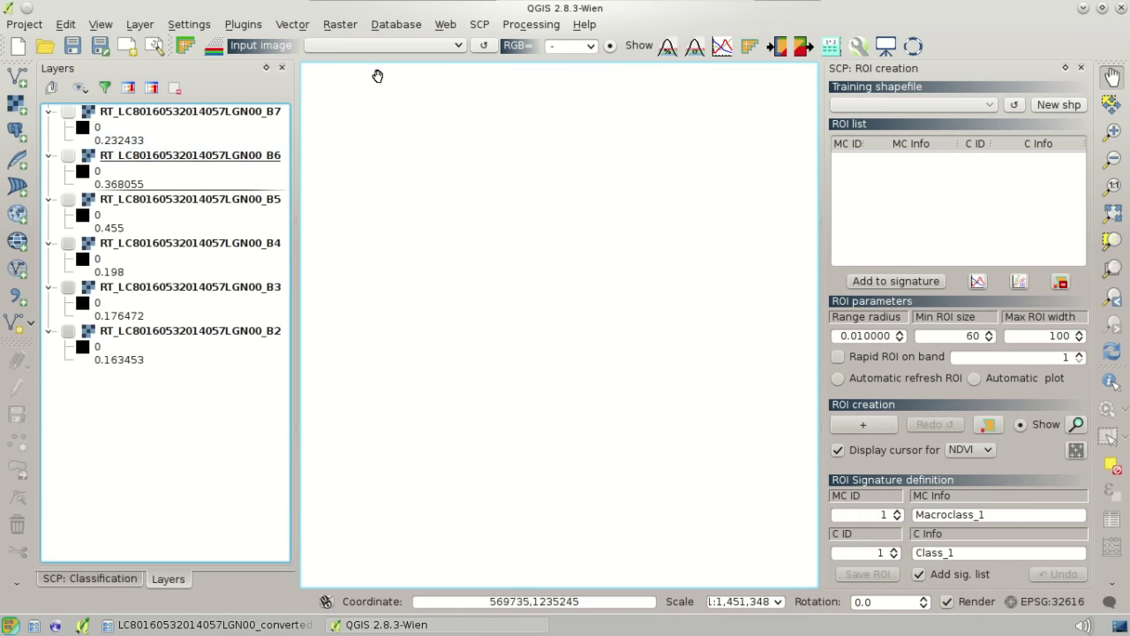
Step: Define a band set from all loaded rasters, sorted by name, with the Landsat 8 OLI [bands 2, 3, 4, 5, 6, 7] wavelength settings
left_click(220, 53)
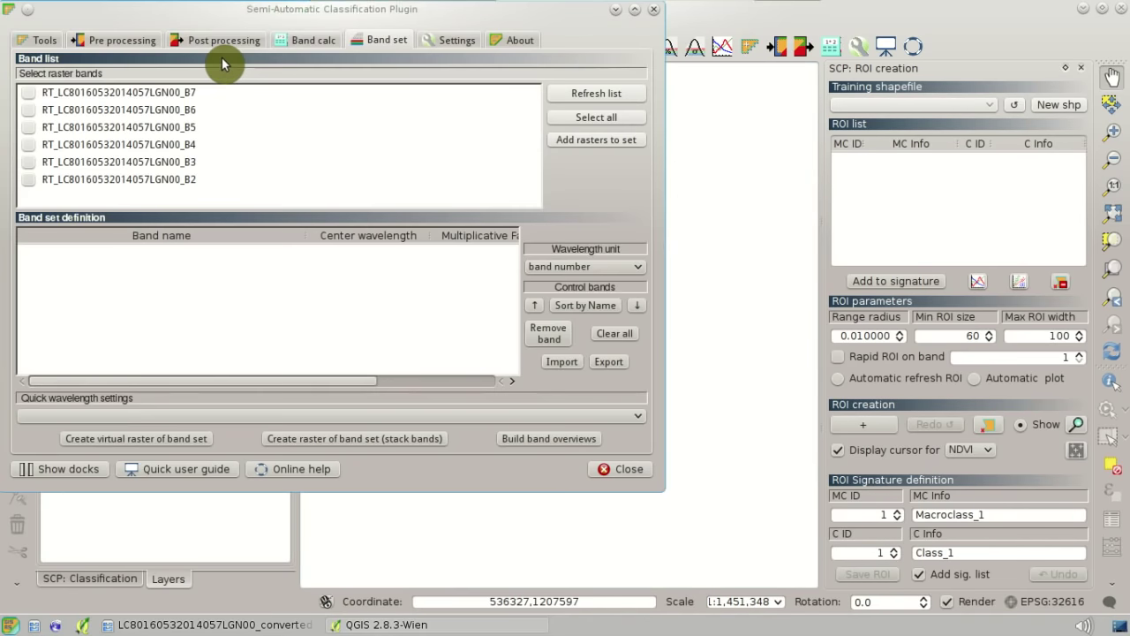
left_click(591, 123)
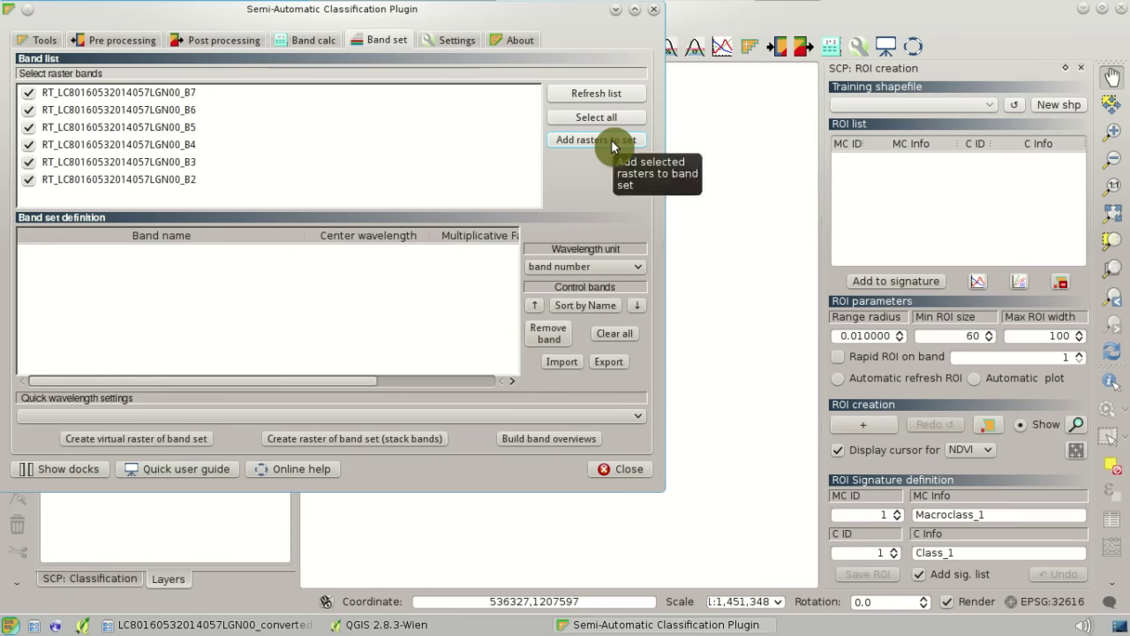
left_click(611, 140)
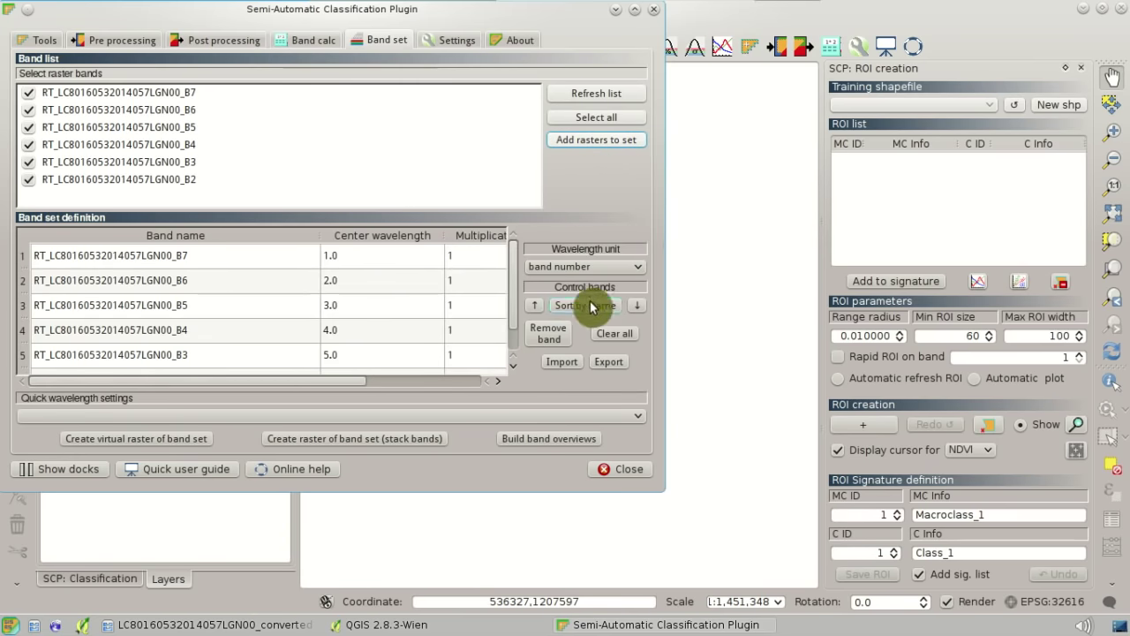
left_click(632, 415)
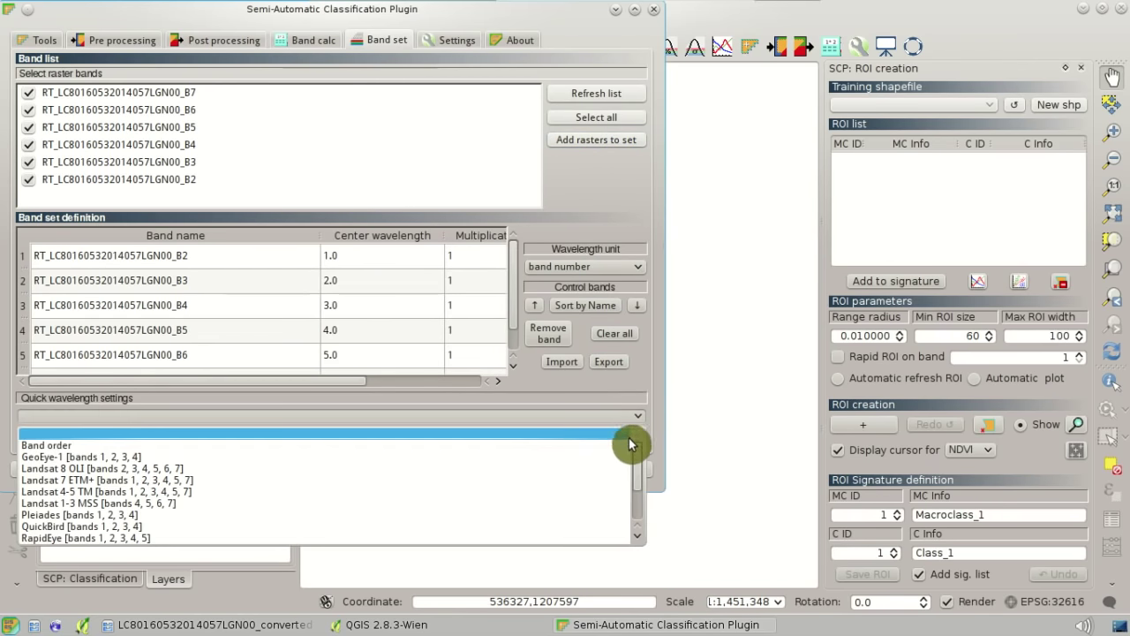
left_click(625, 469)
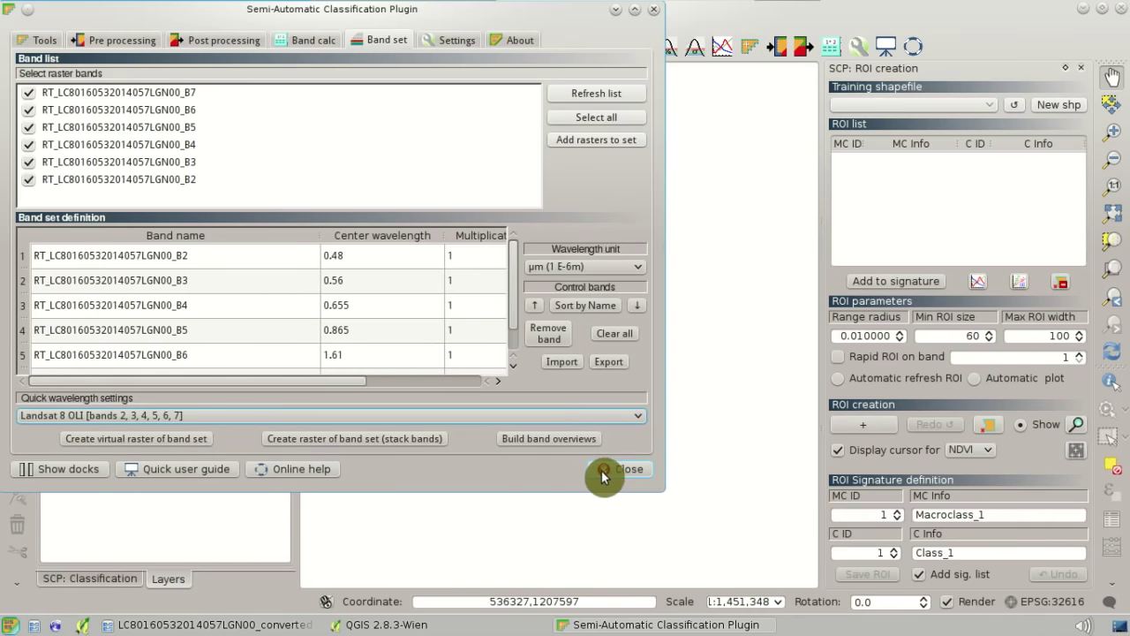
left_click(603, 477)
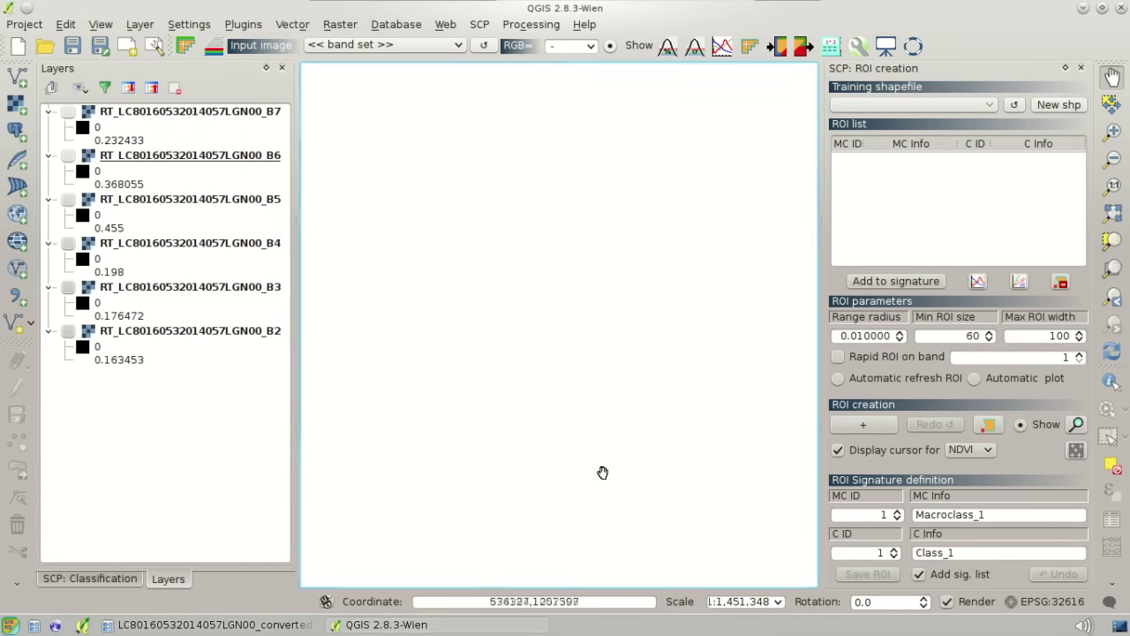
Step: Display the band set as a 3-2-1 RGB colour composite
left_click(590, 46)
left_click(581, 83)
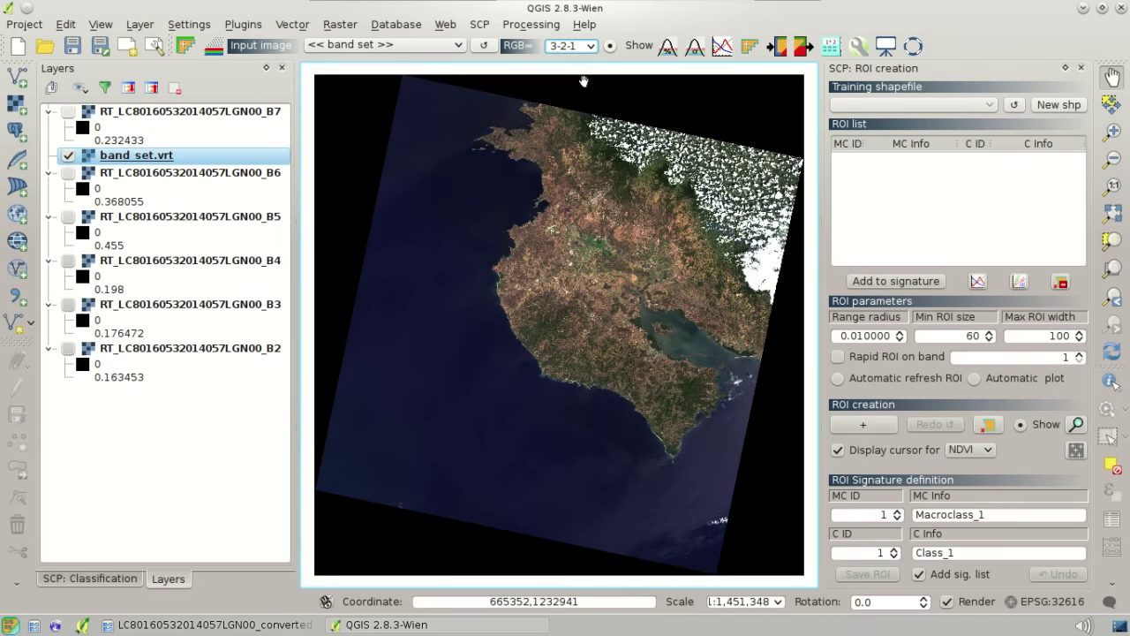
scroll(628, 304, "up", 1)
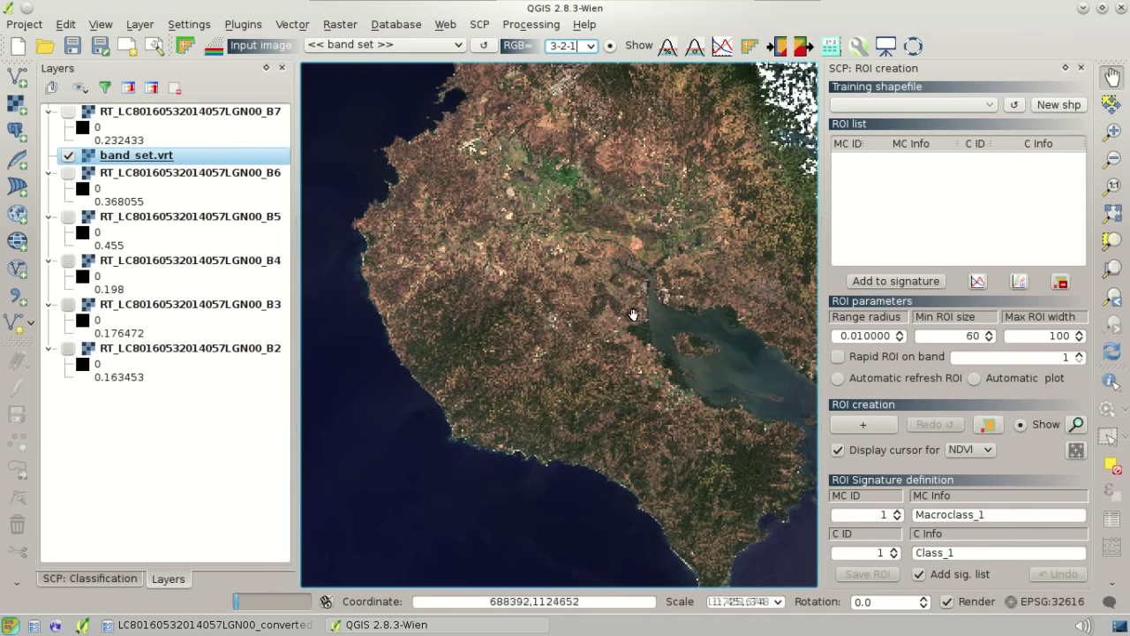
scroll(633, 314, "up", 1)
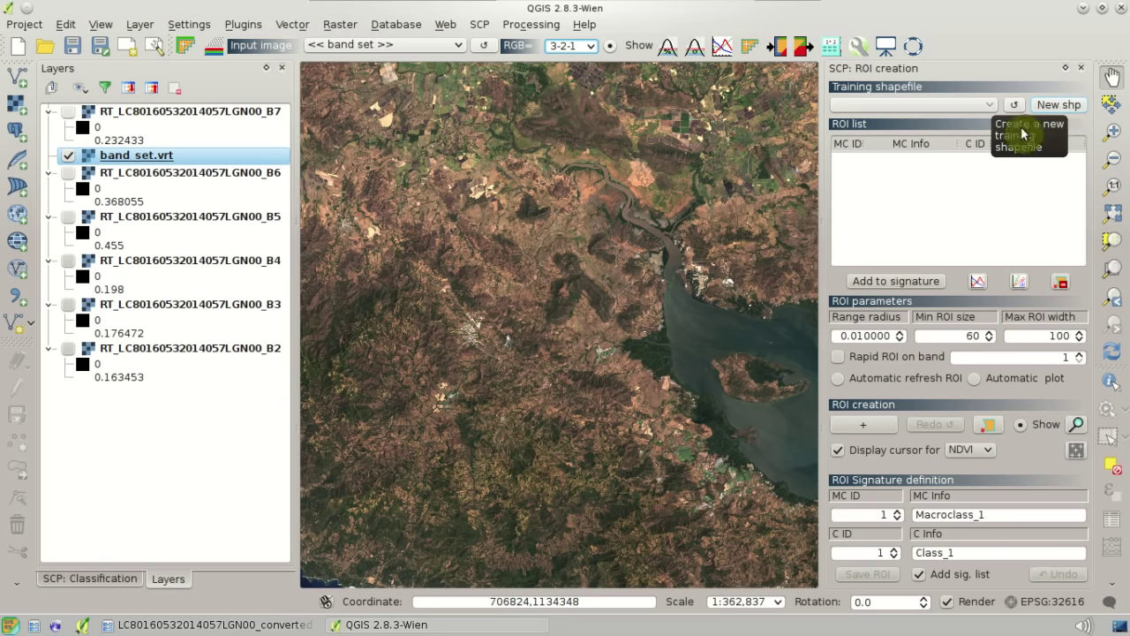
Step: Perform the classification of the whole image and save the output on the Desktop as classification_2.tif
left_click(106, 579)
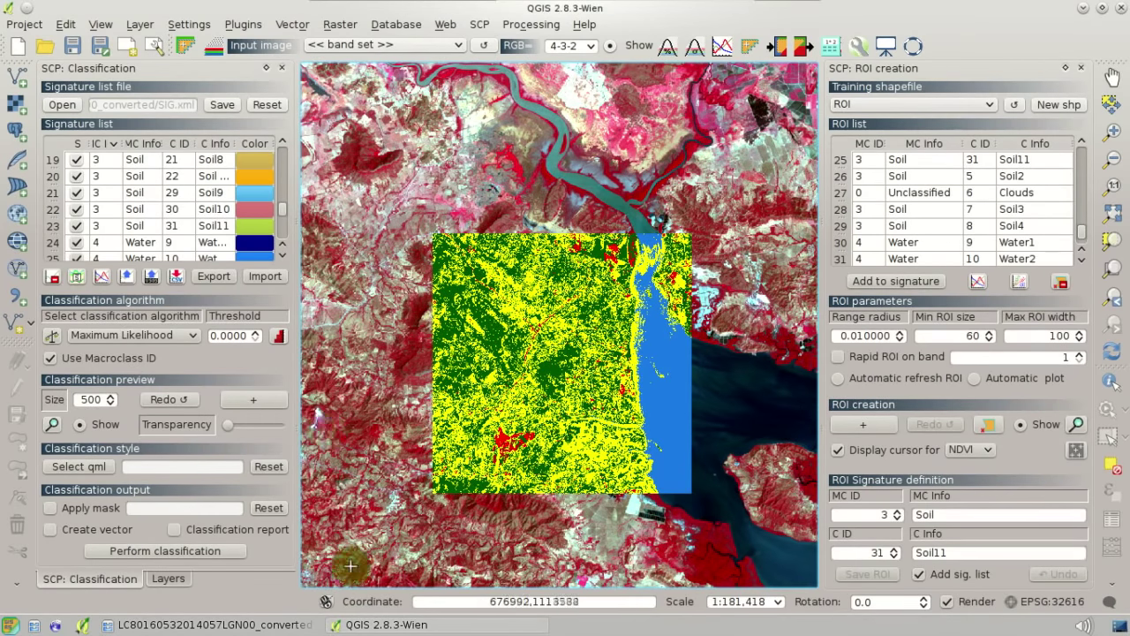
left_click(221, 551)
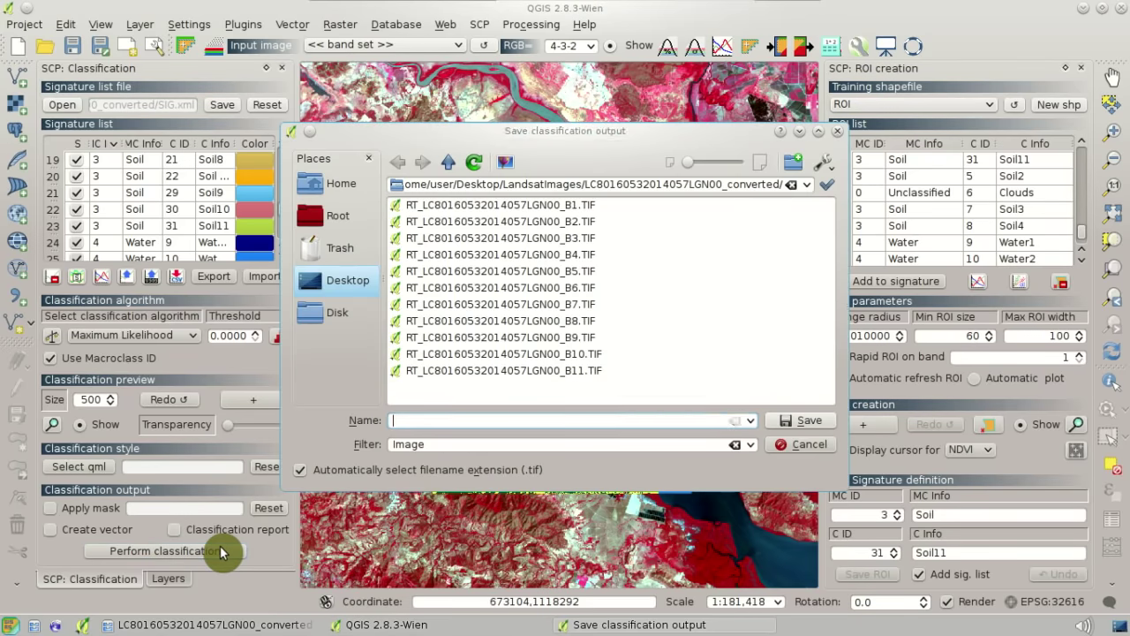
left_click(451, 165)
left_click(451, 165)
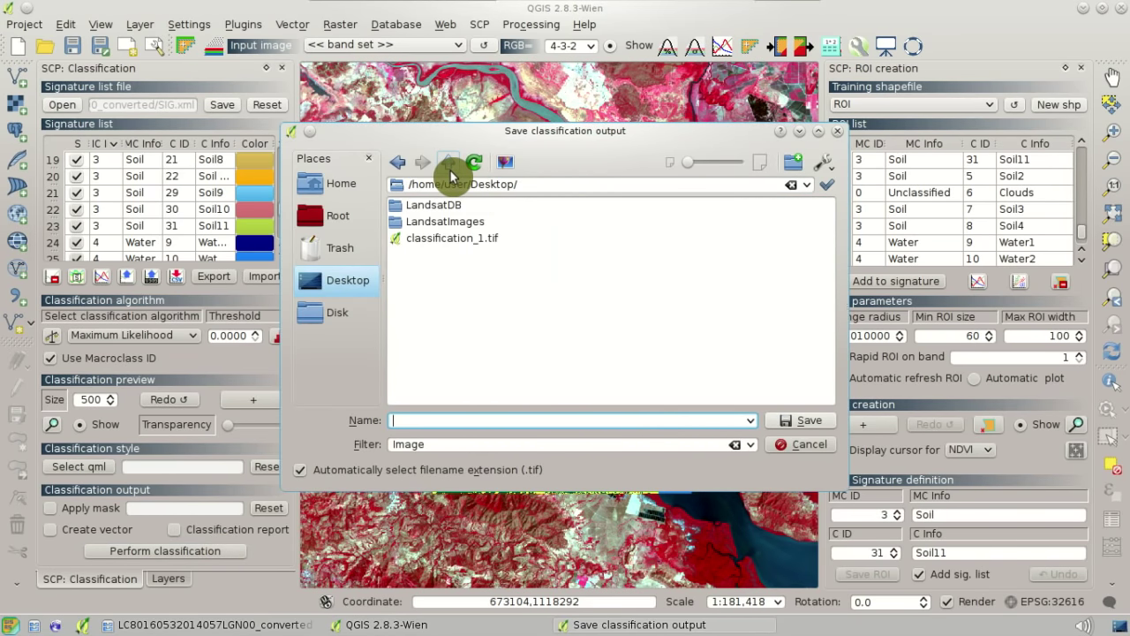
left_click(478, 240)
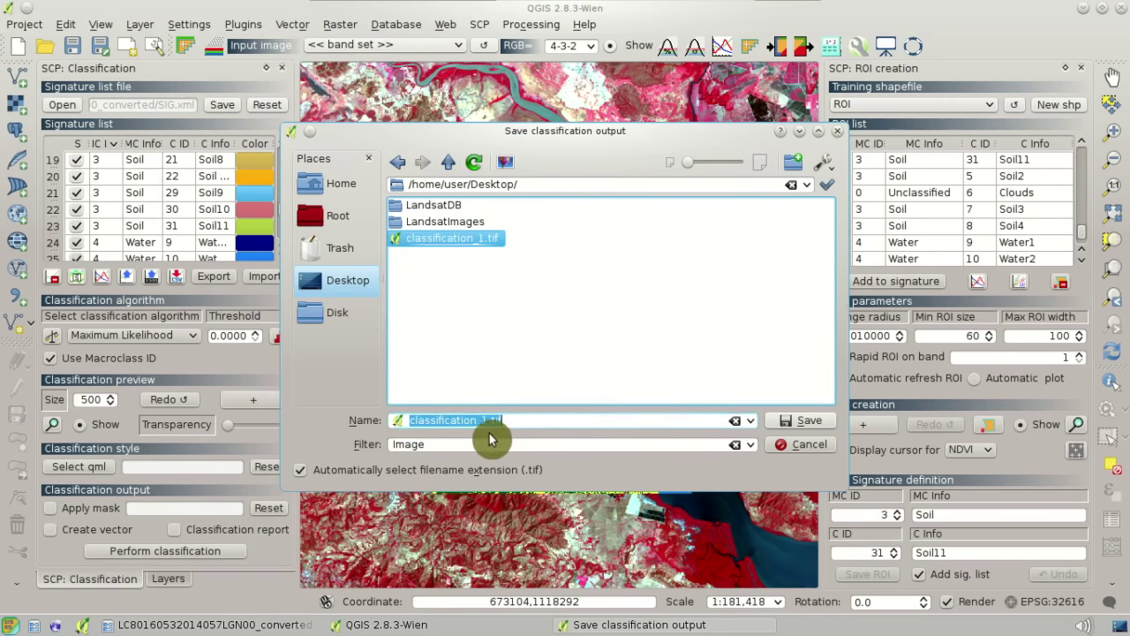
left_click(458, 420)
key("Delete")
type("2")
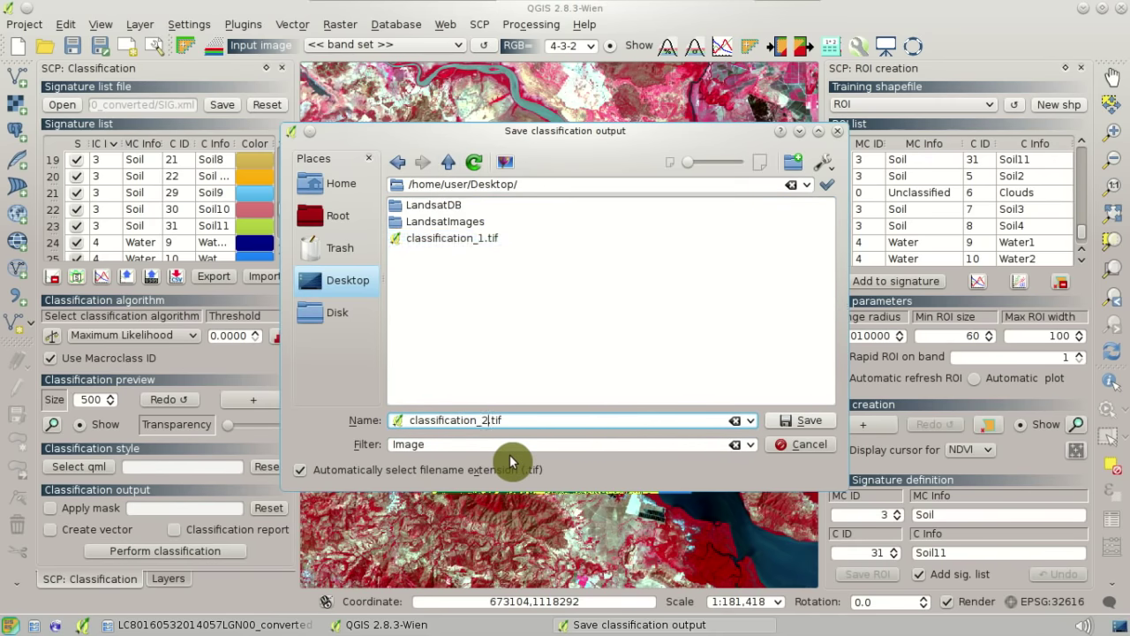
left_click(804, 424)
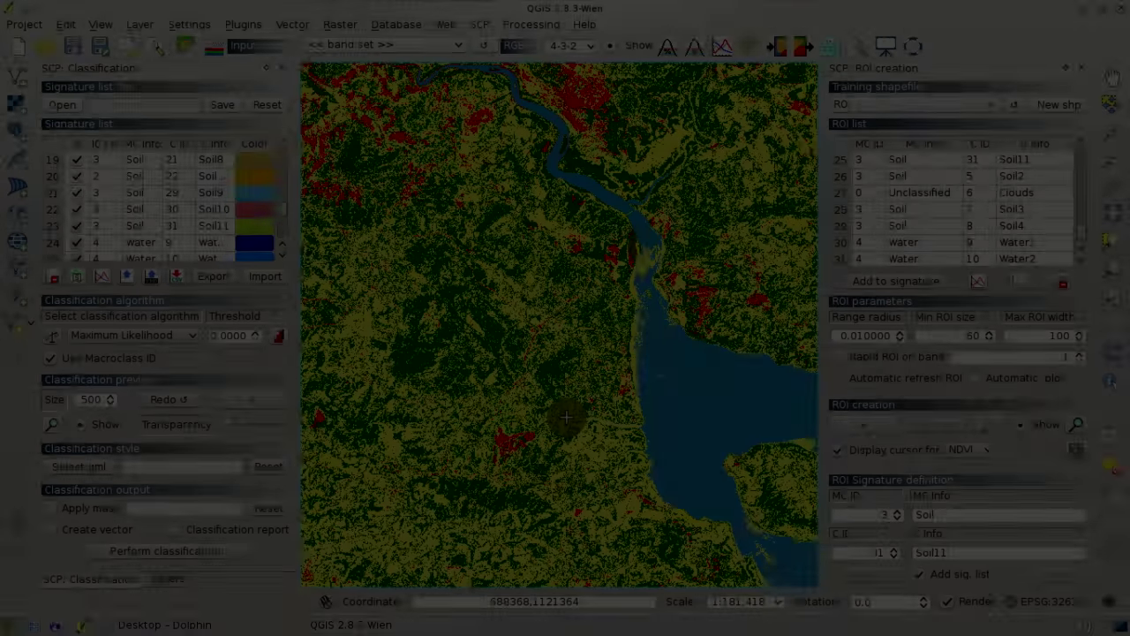
scroll(567, 415, "down", 2)
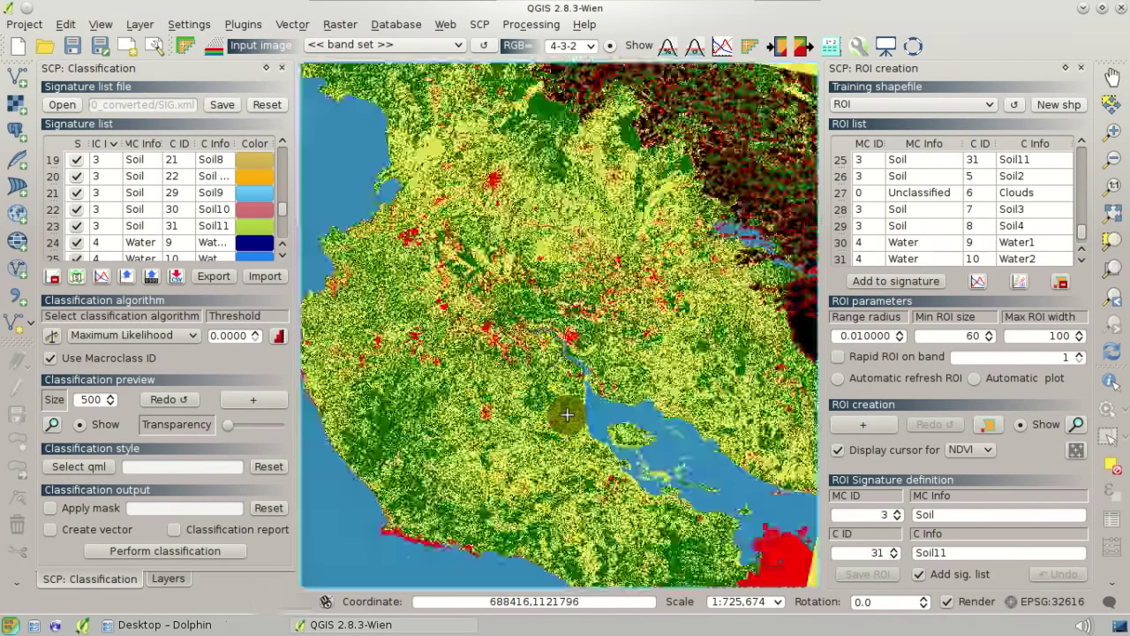
scroll(575, 404, "down", 1)
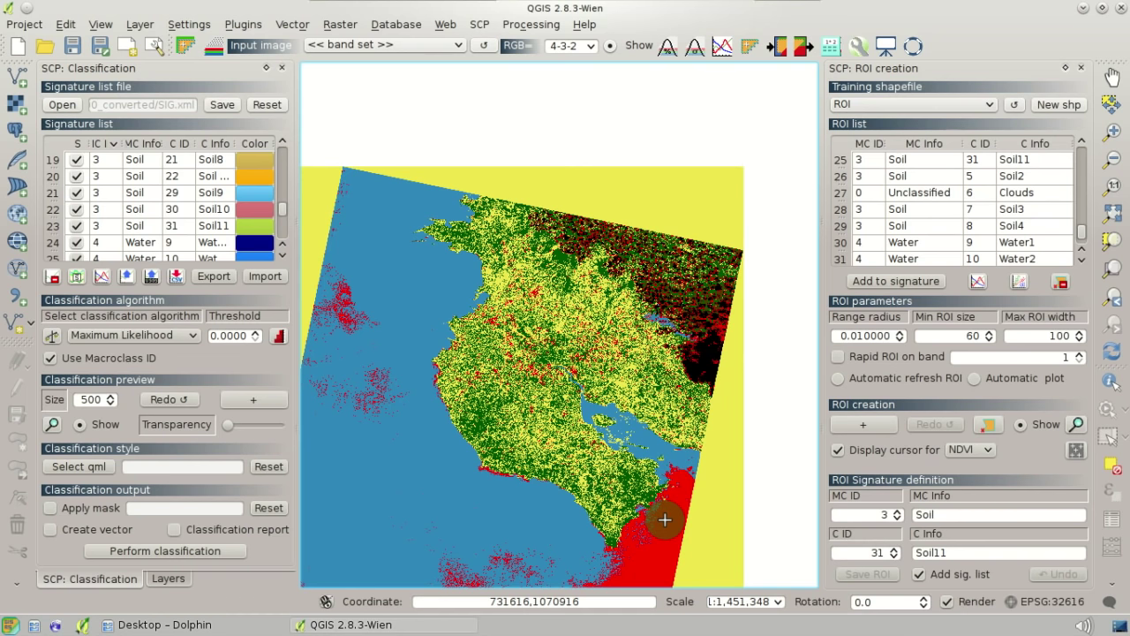
left_click(1120, 21)
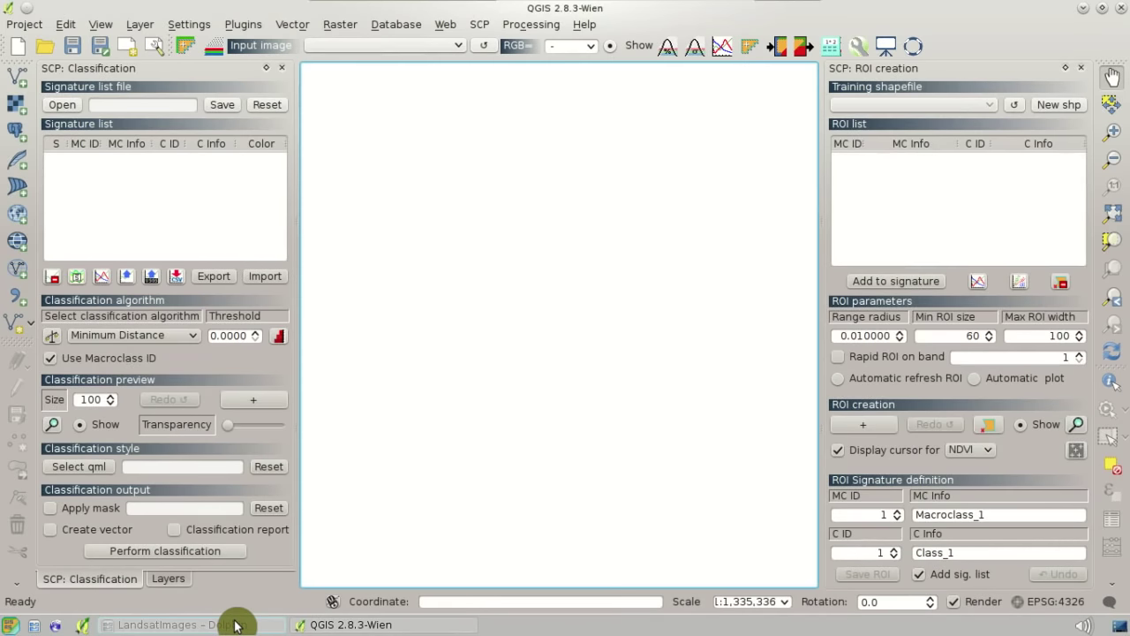
left_click(236, 626)
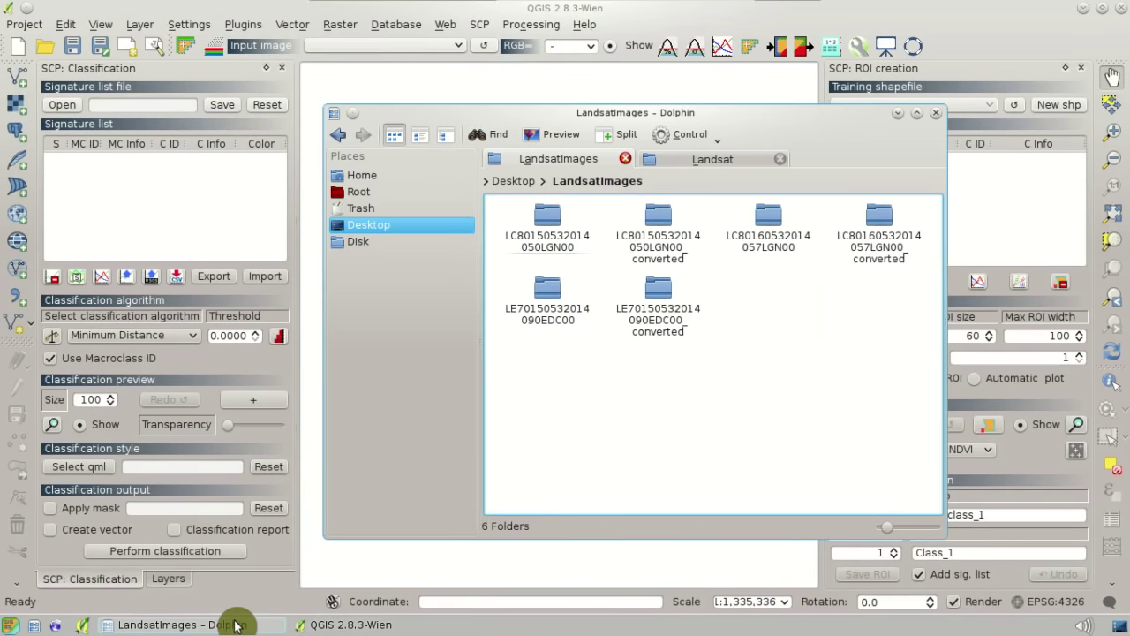
left_click(659, 333)
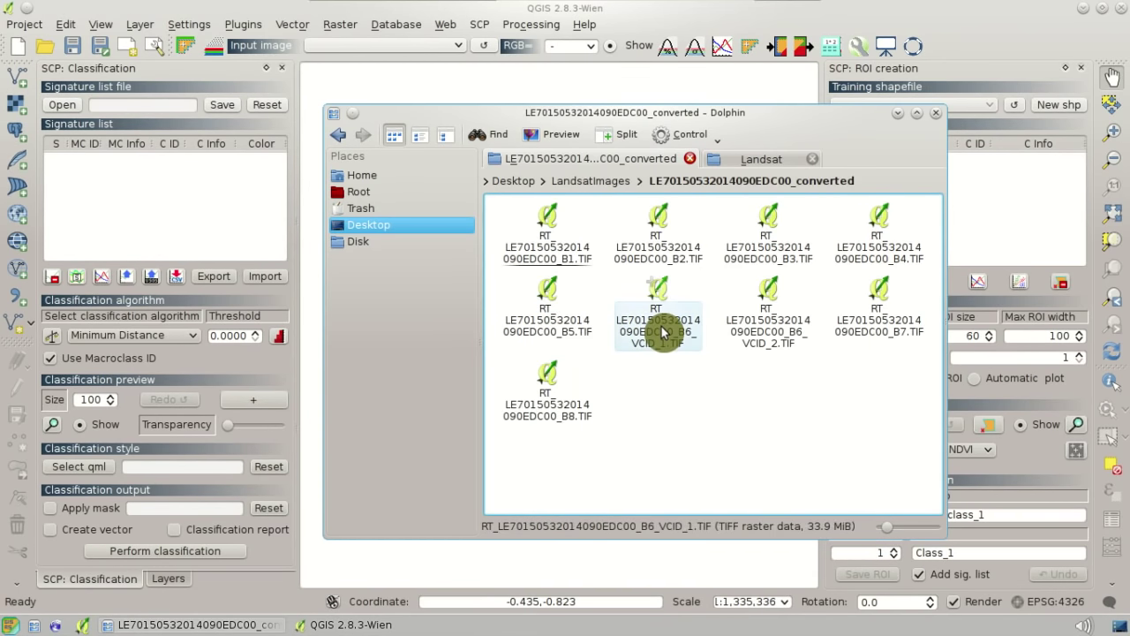
left_click(580, 259)
left_click(671, 254, "ctrl")
left_click(741, 253, "ctrl")
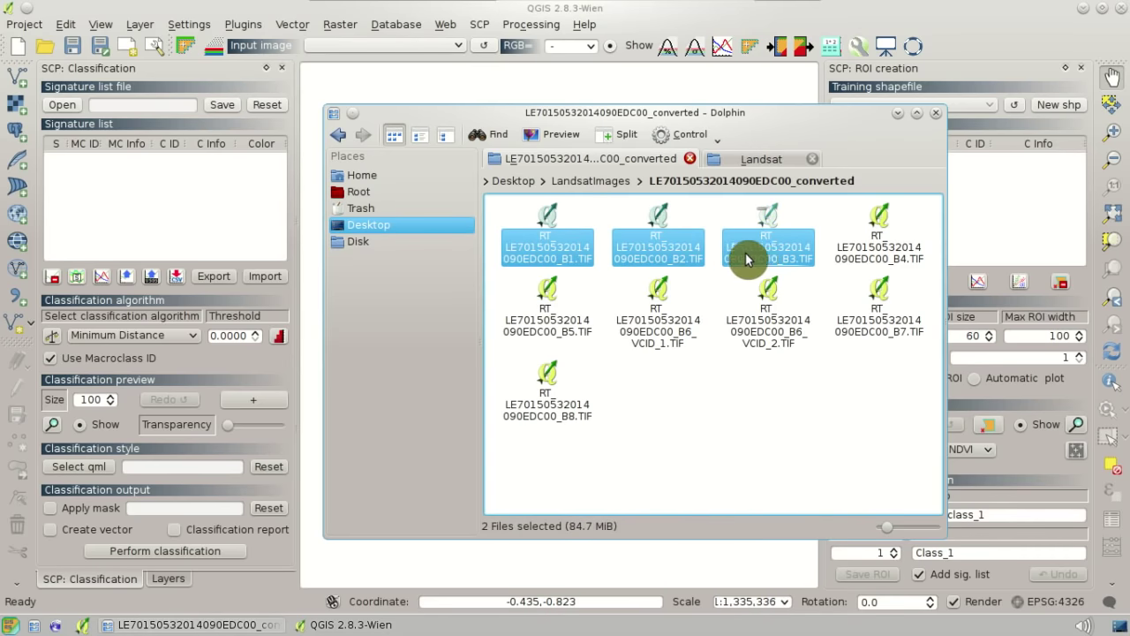
left_click(859, 257, "ctrl")
left_click(585, 316, "ctrl")
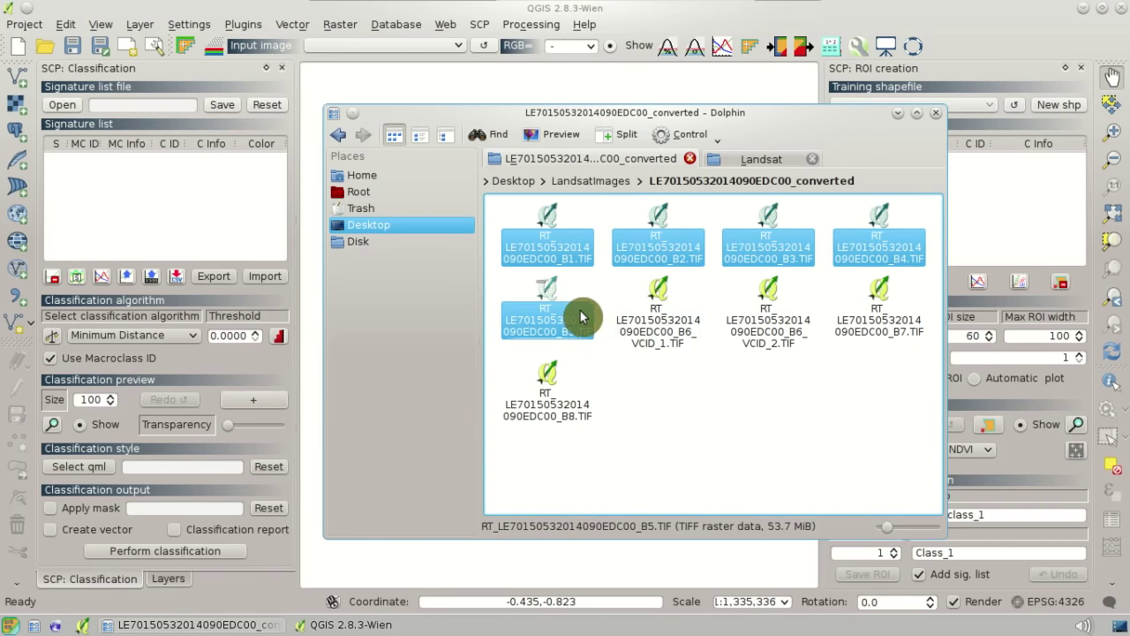
left_click(870, 322, "ctrl")
left_click_drag(879, 327, 658, 571)
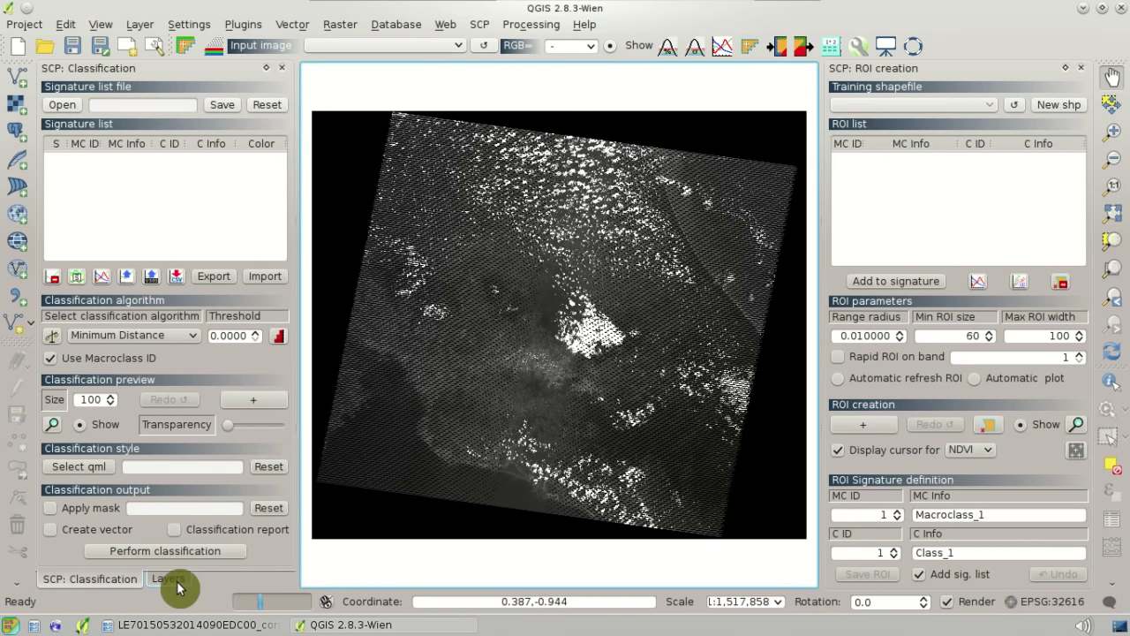
Step: Hide all the loaded Landsat 7 band layers in the map
left_click(168, 579)
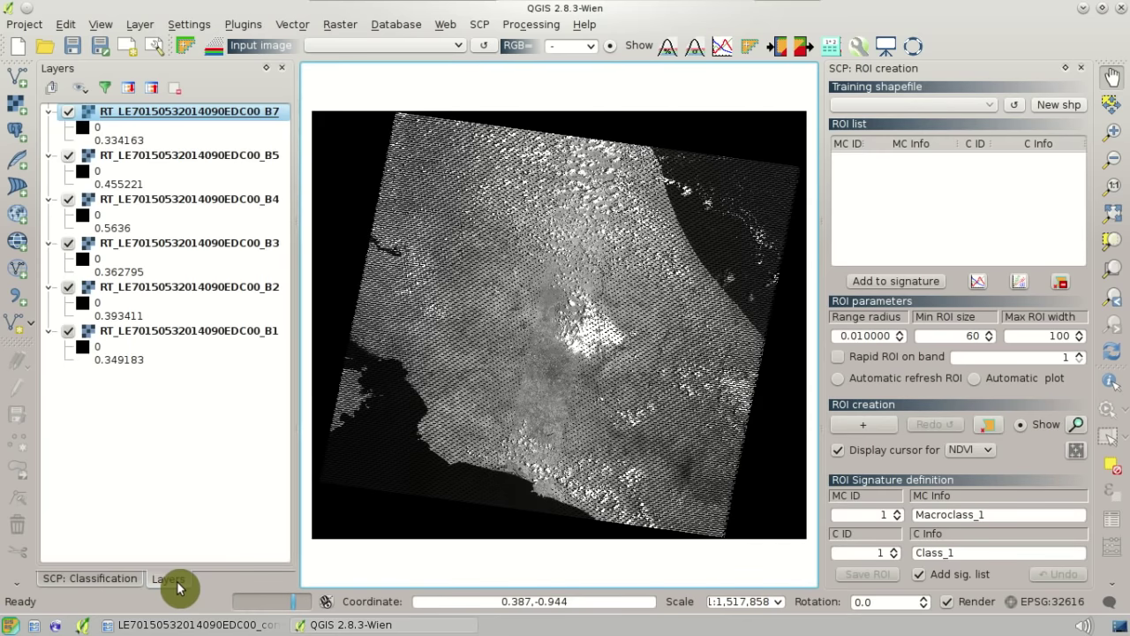
left_click(83, 110)
left_click(82, 97)
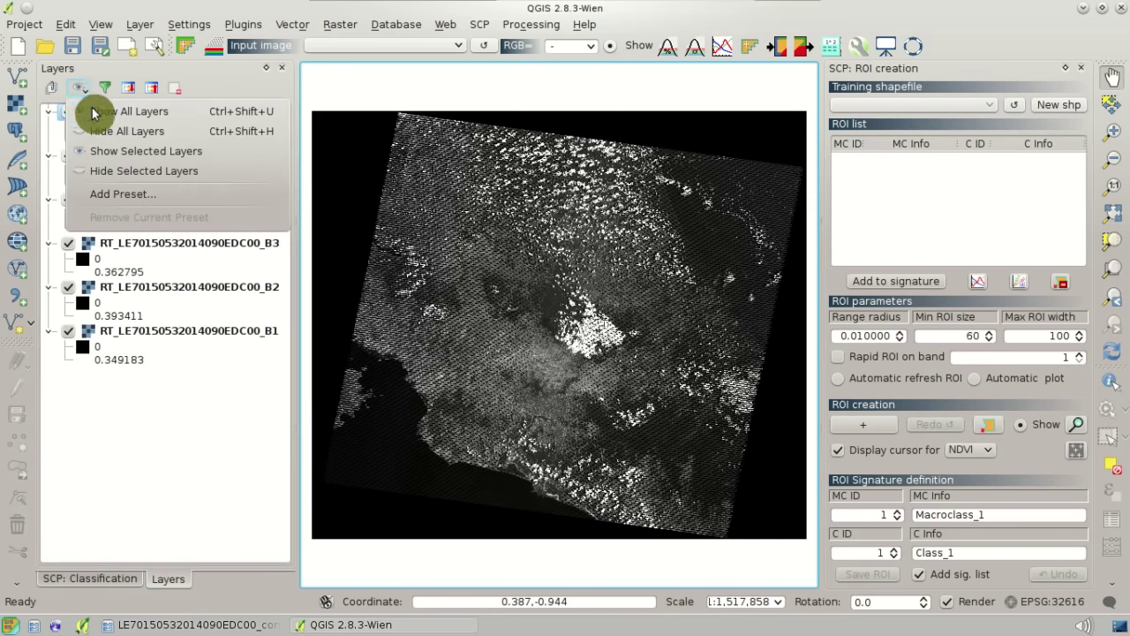
left_click(110, 132)
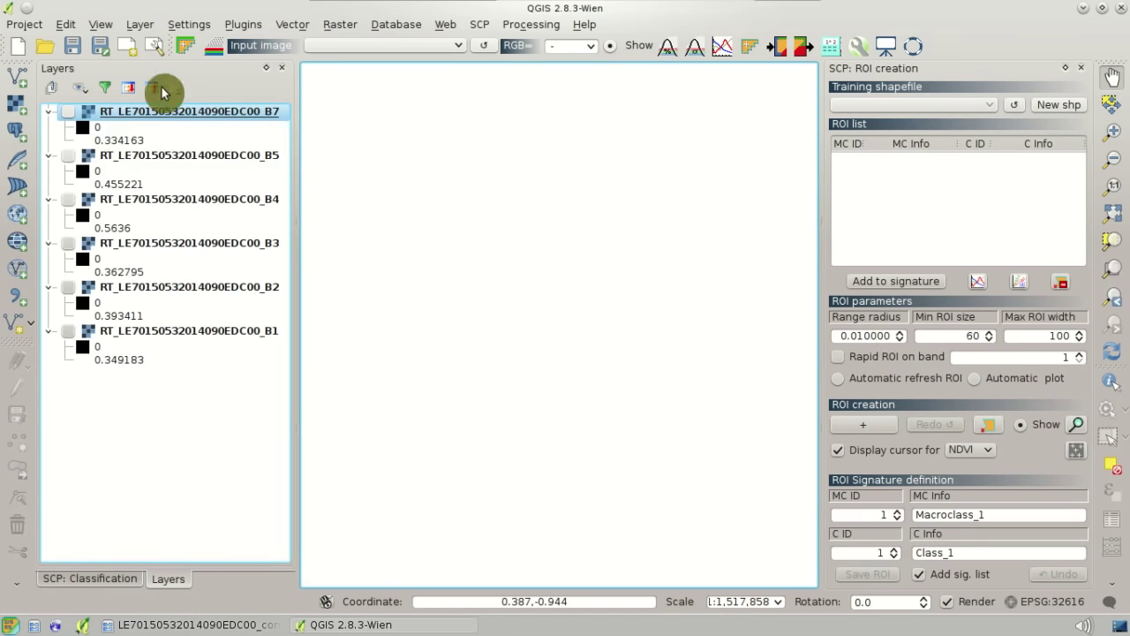
Step: Define a band set from all loaded rasters, sorted by name, with the Landsat 7 ETM+ [bands 1, 2, 3, 4, 5, 7] wavelength settings
left_click(210, 51)
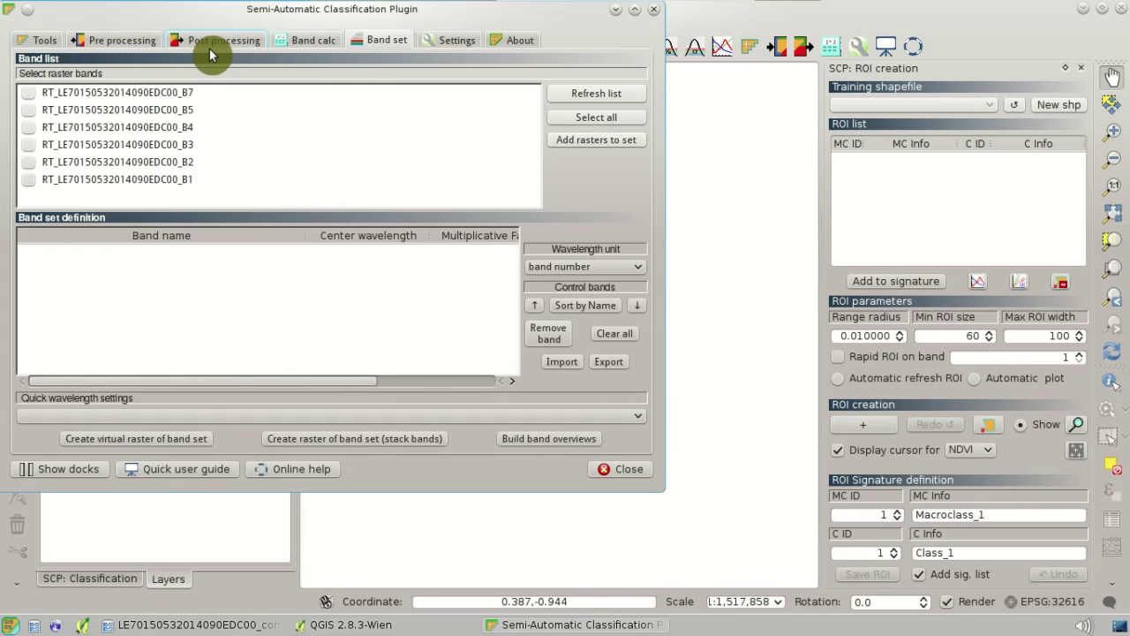
left_click(582, 122)
left_click(613, 141)
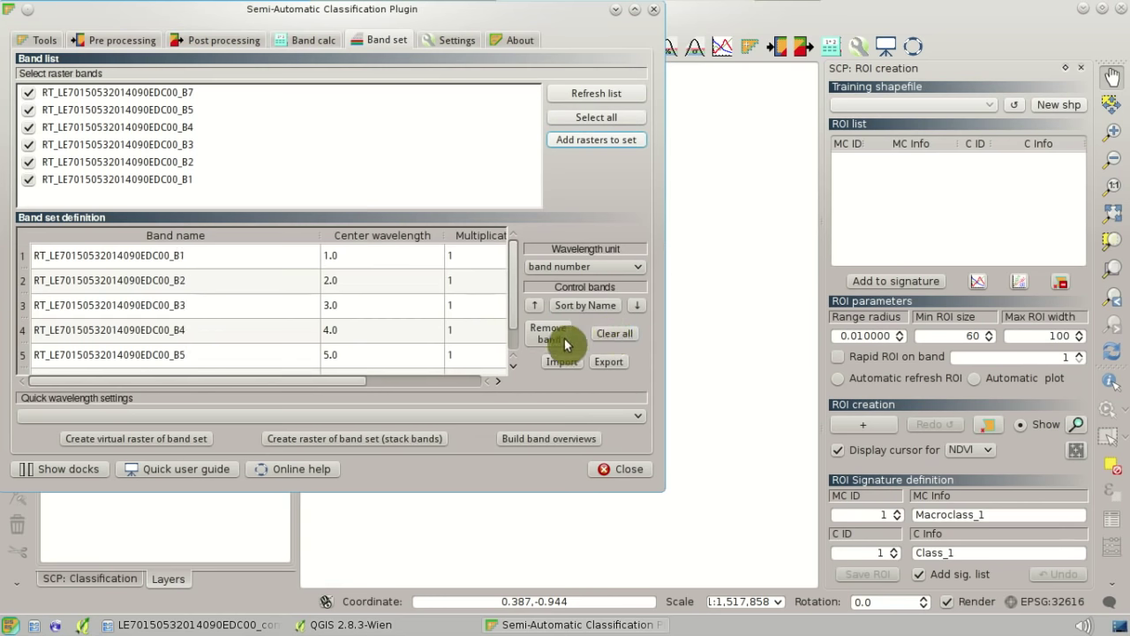
left_click(581, 416)
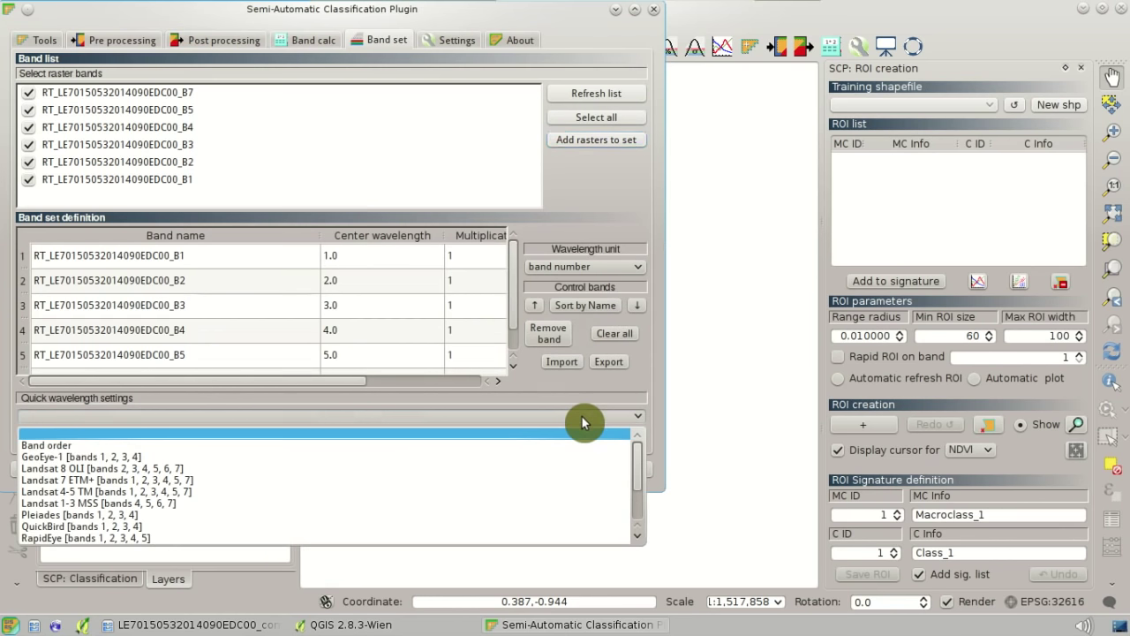
left_click(585, 479)
Step: Display the Landsat 7 band set as a 4-3-2 RGB colour composite
left_click(769, 34)
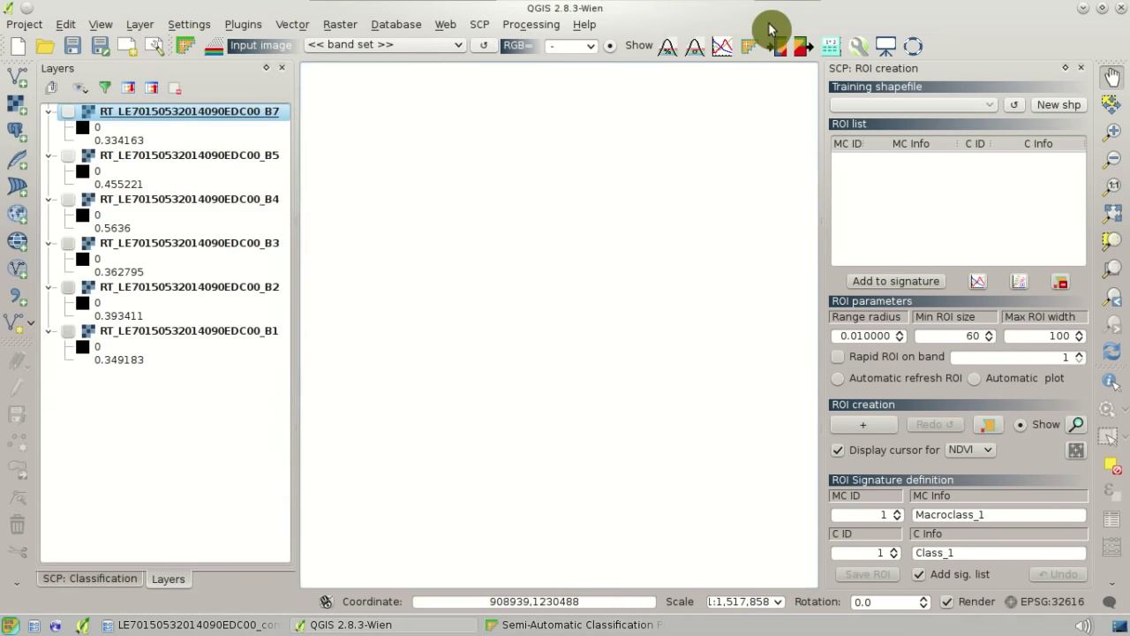
left_click(587, 53)
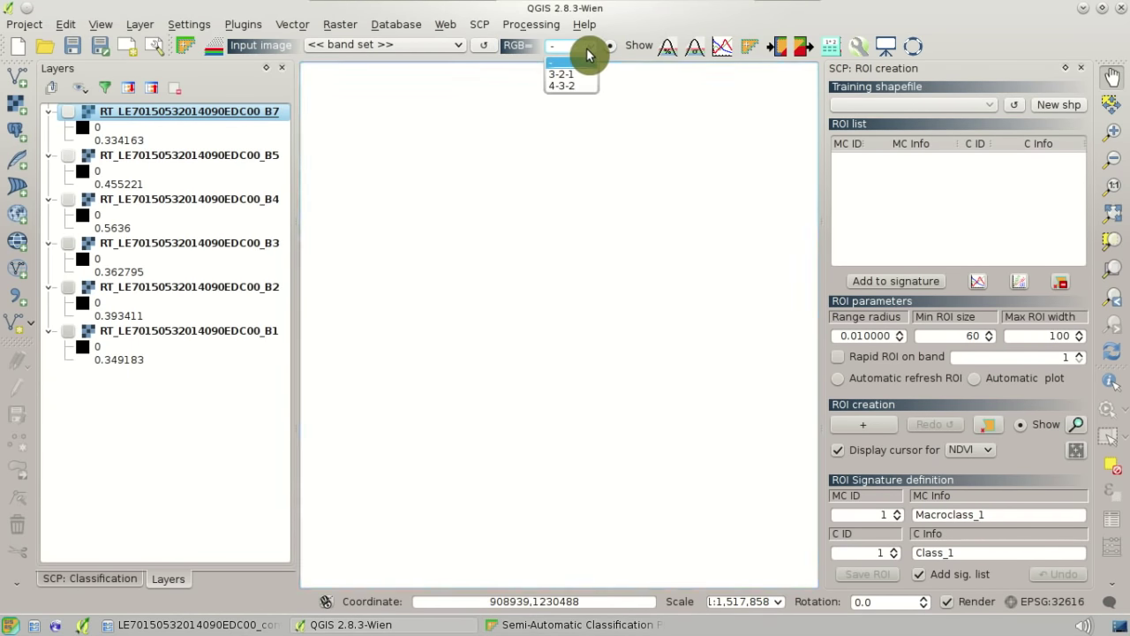
left_click(572, 95)
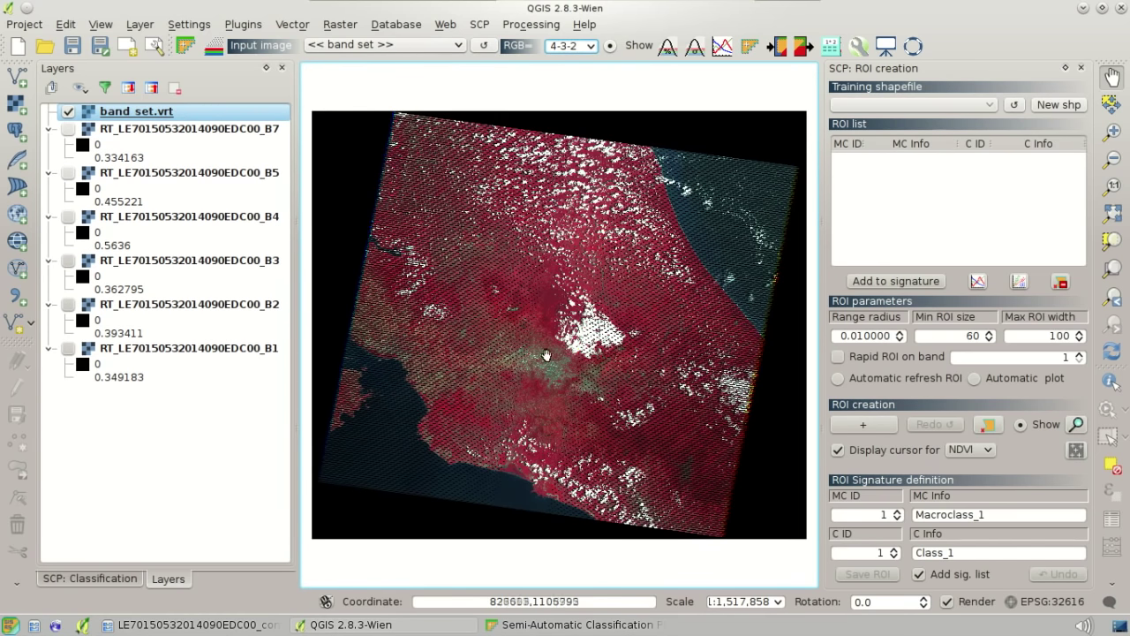
Step: Examine the black gap stripes in the Landsat 7 4-3-2 composite around the urban area and west of it
scroll(546, 355, "up", 1)
scroll(537, 355, "up", 1)
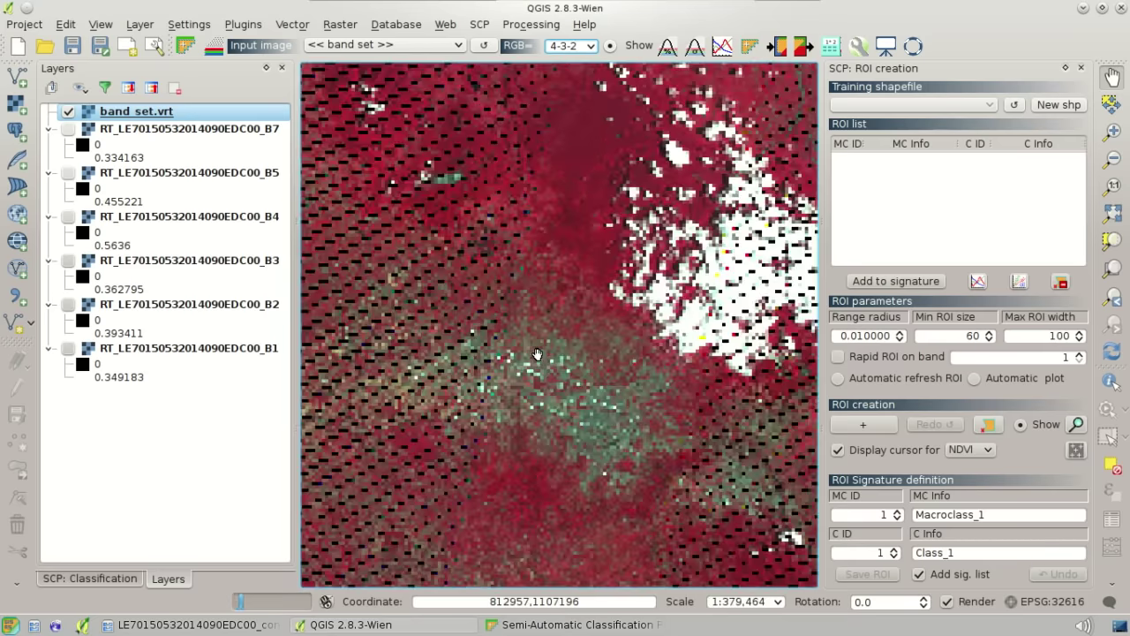
scroll(543, 364, "up", 1)
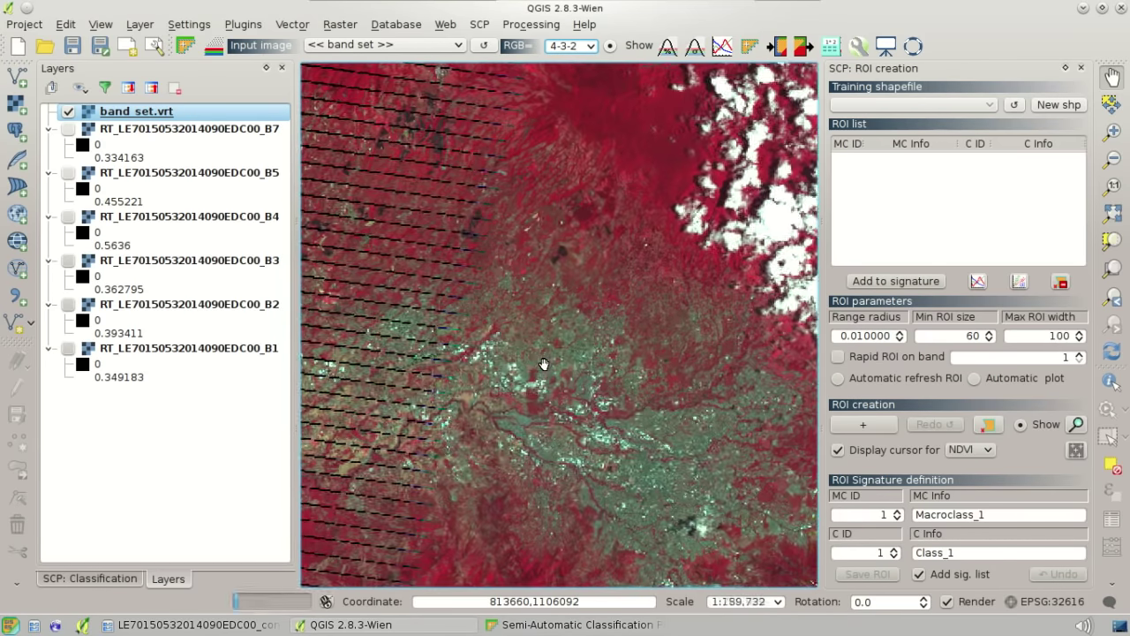
scroll(450, 365, "up", 2)
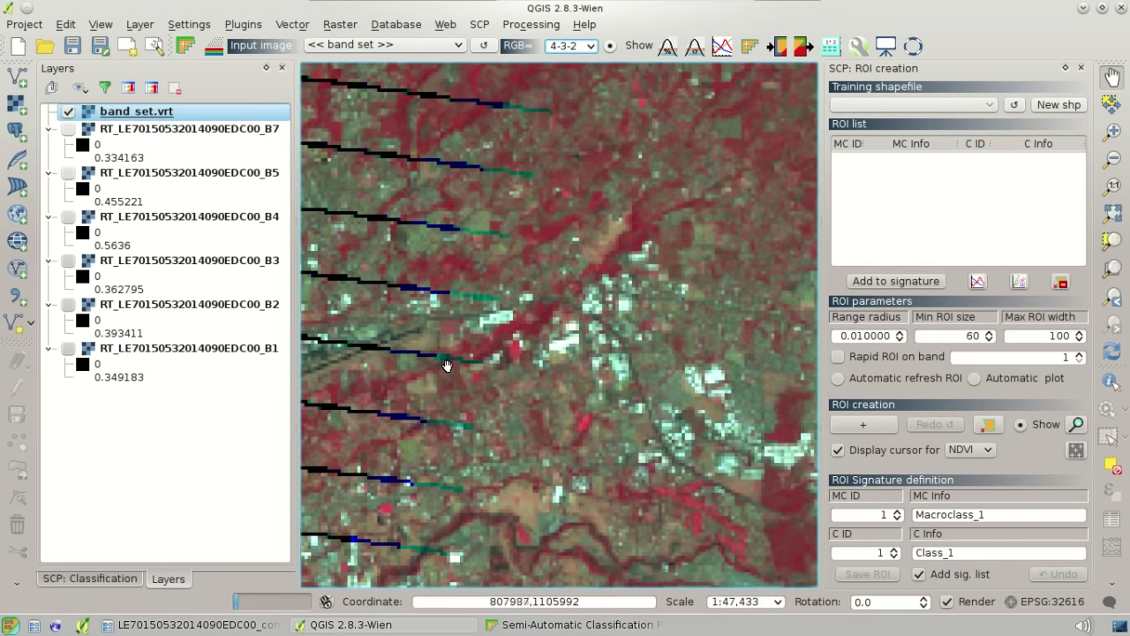
left_click_drag(450, 365, 686, 370)
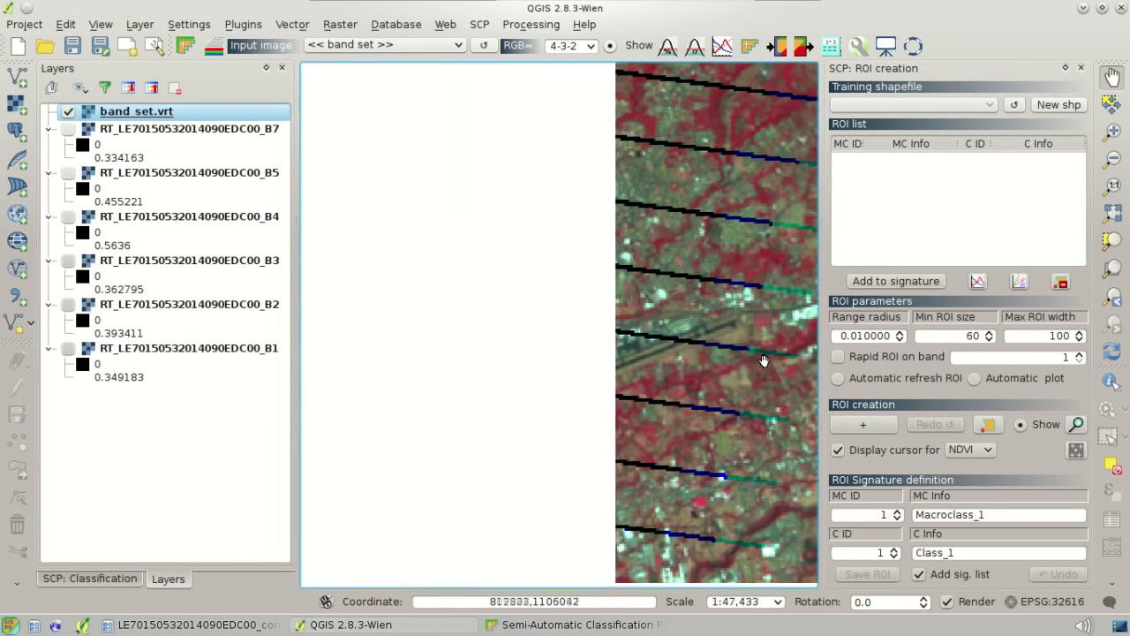
left_click_drag(493, 398, 603, 173)
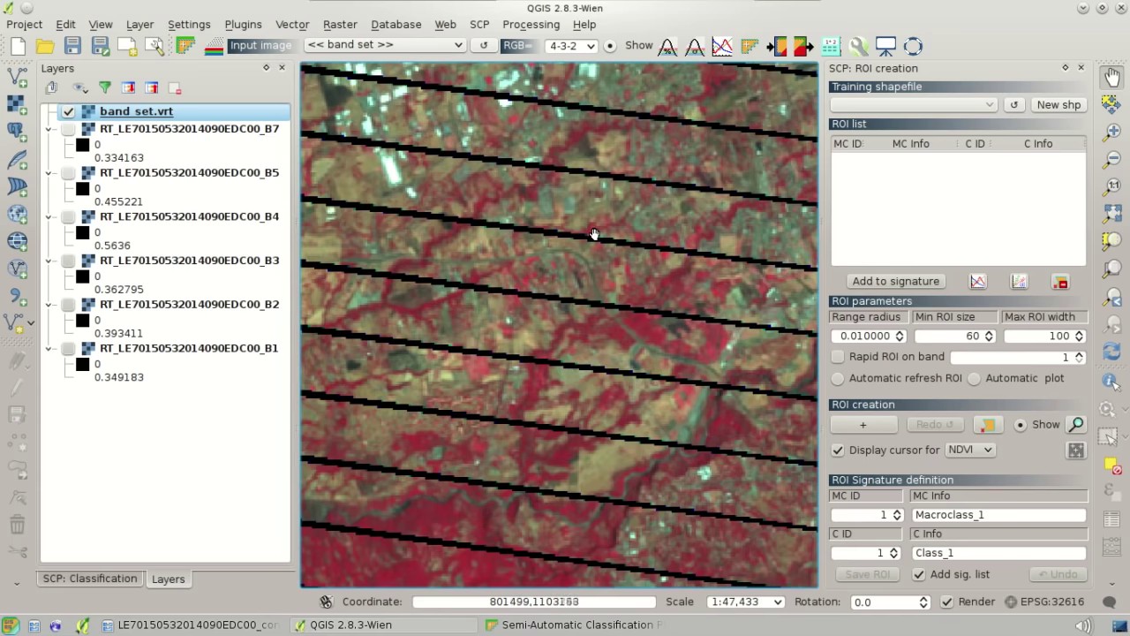
scroll(595, 234, "down", 1)
scroll(594, 234, "down", 1)
left_click_drag(658, 230, 505, 212)
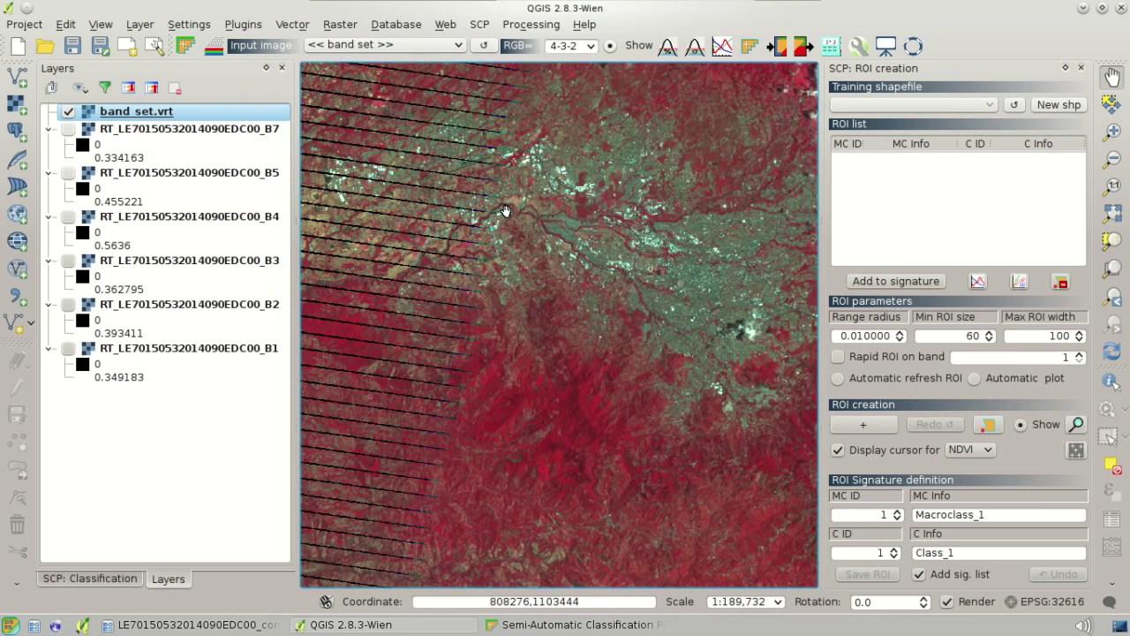
Step: Bring up the SCP classification settings and inspect how the gap stripes and urban area are classified in the Landsat 7 result
left_click(92, 579)
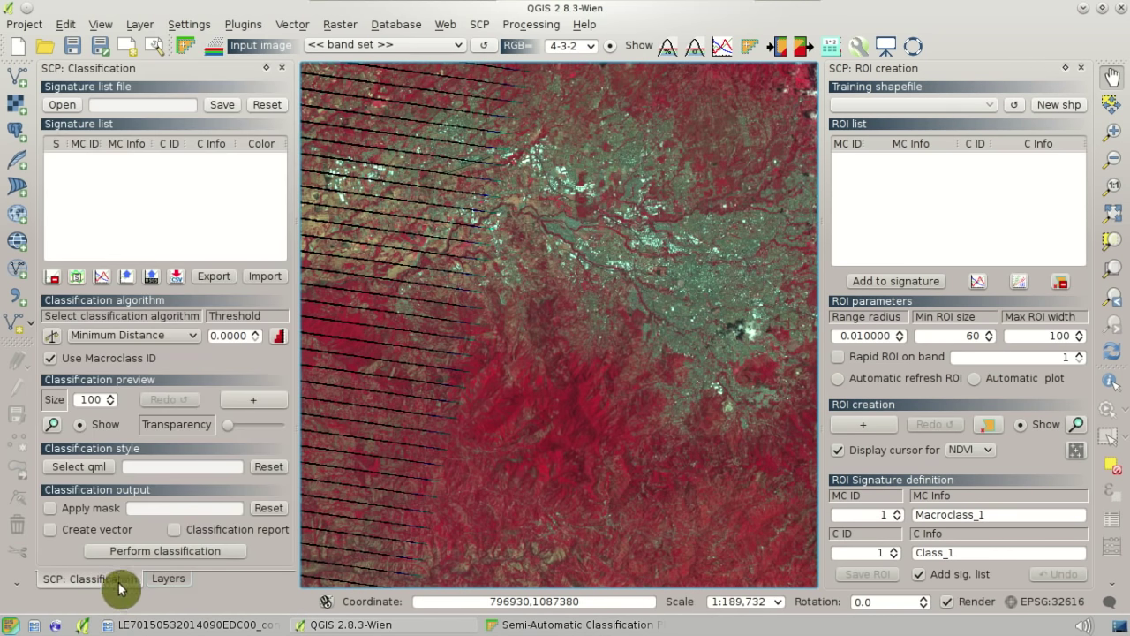
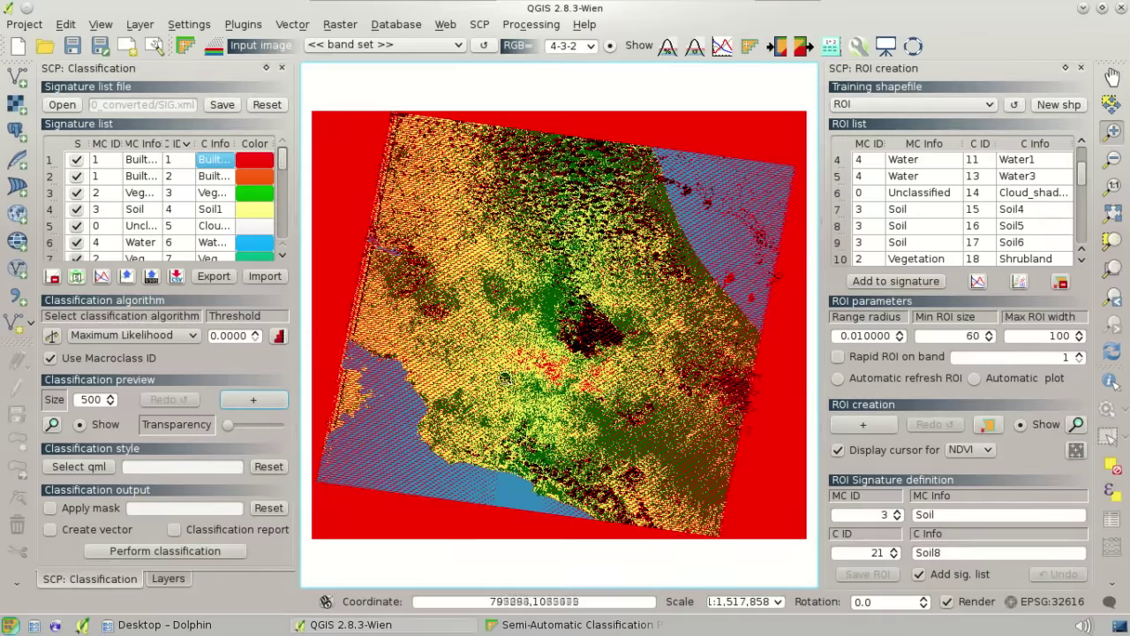
scroll(551, 353, "up", 1)
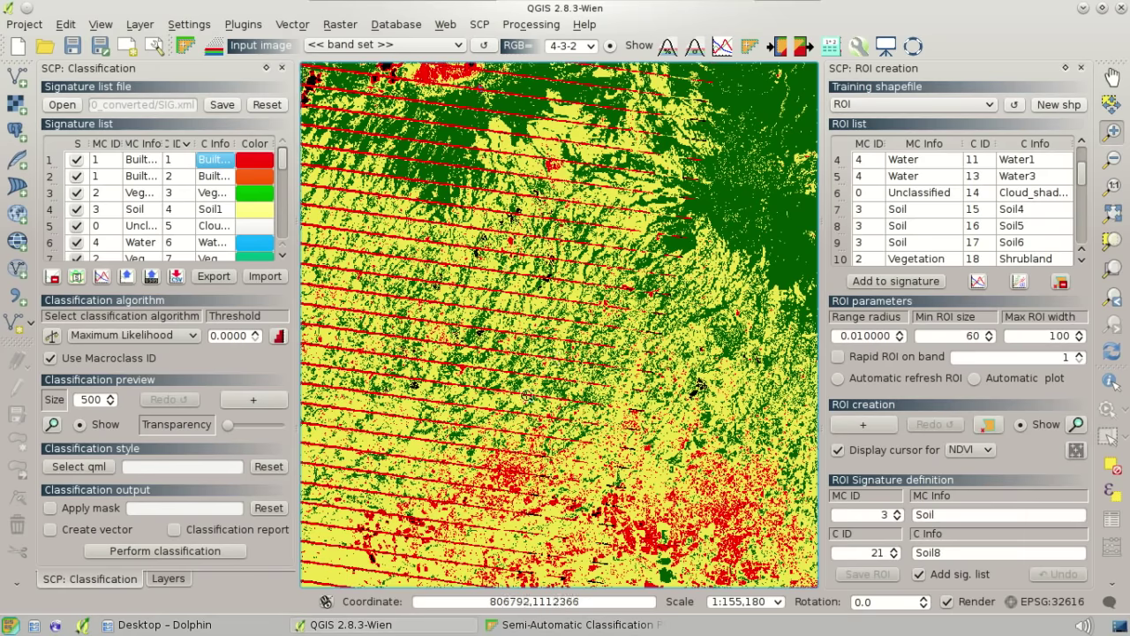
left_click_drag(514, 396, 658, 482)
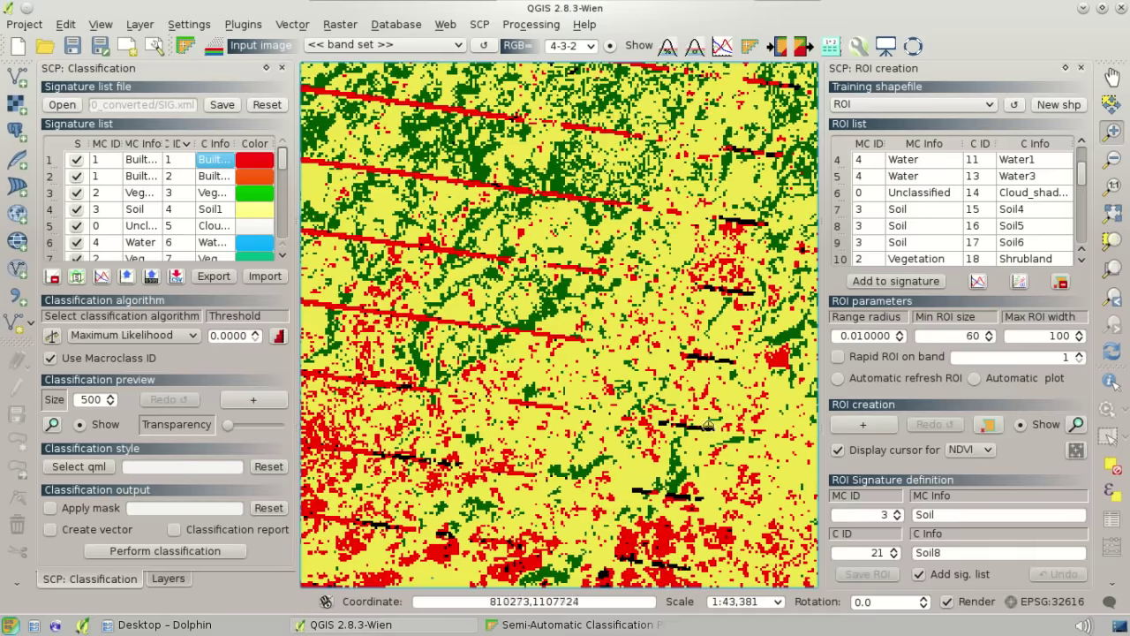
left_click(1112, 77)
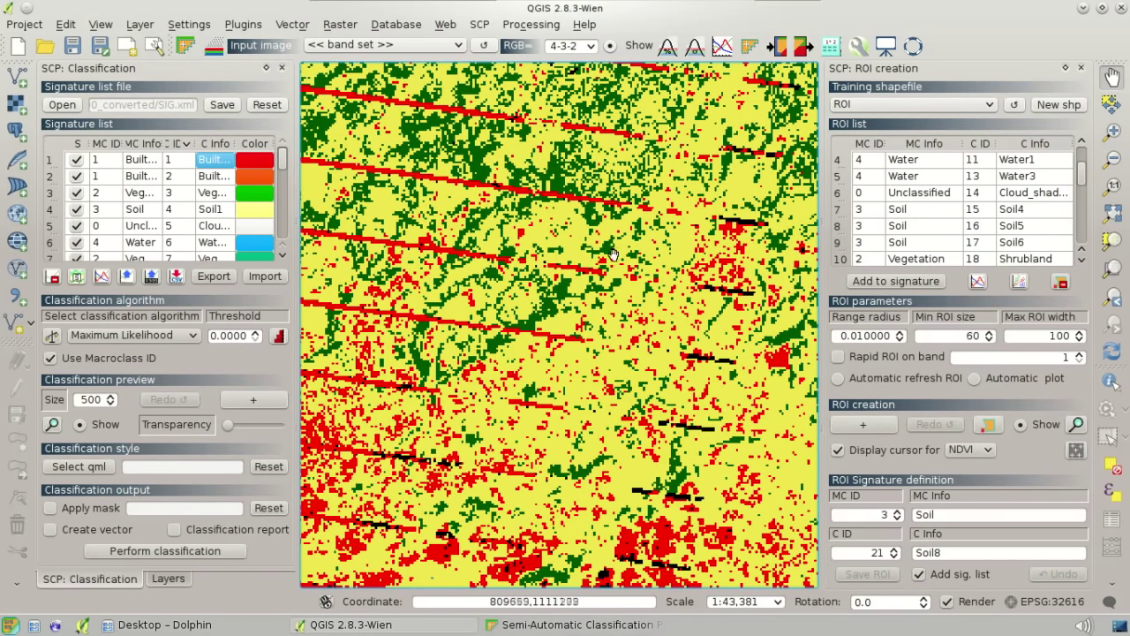
left_click_drag(613, 255, 805, 314)
left_click_drag(473, 336, 723, 359)
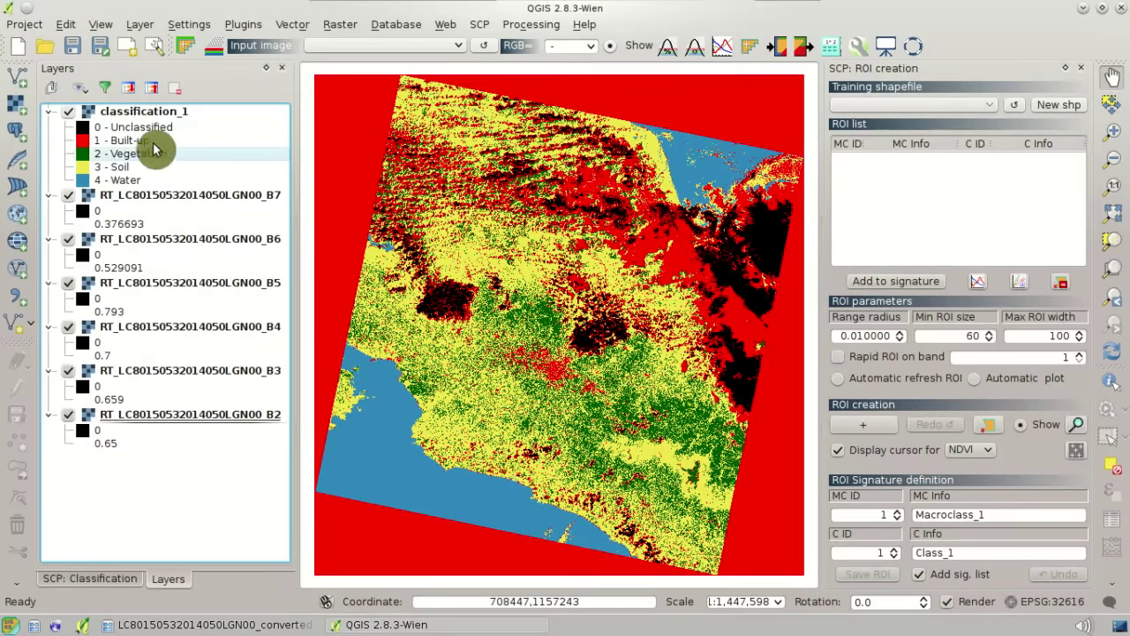
Step: Hide classification_1 briefly to view the Landsat 8 bands beneath it, and show it again
left_click(68, 111)
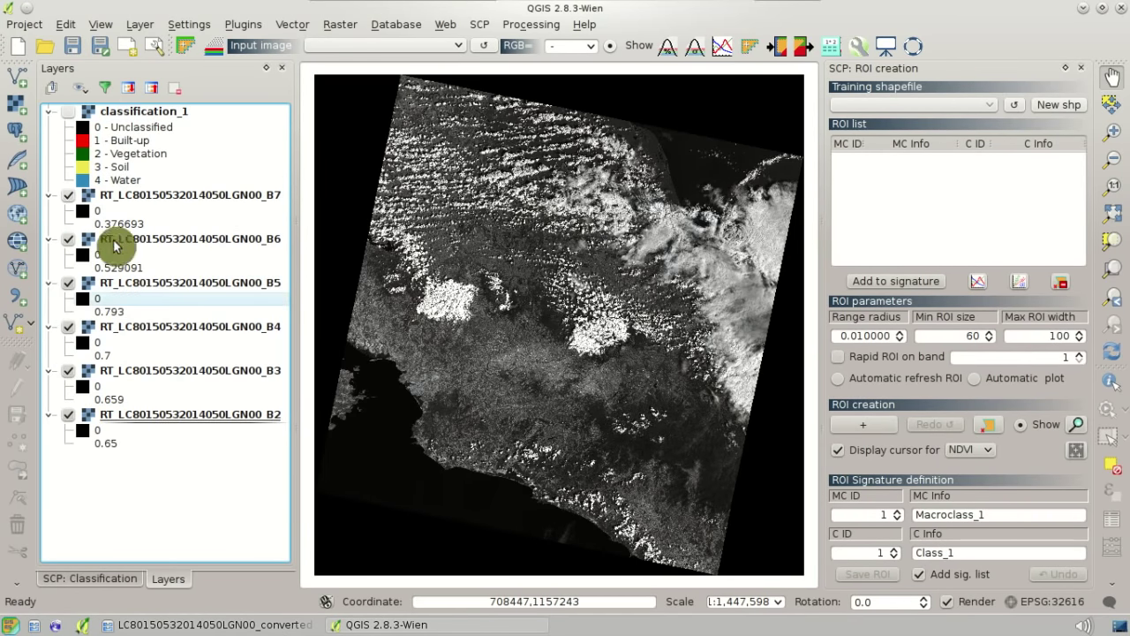
left_click(68, 111)
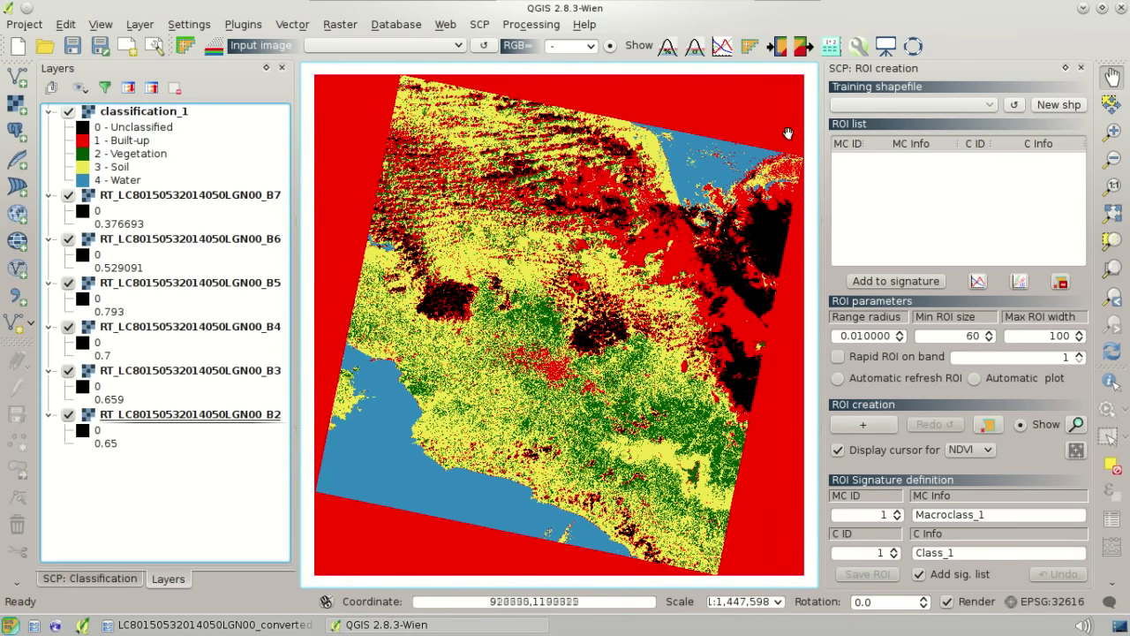
Step: Open the SCP band calculator and refresh its list of raster bands
left_click(831, 51)
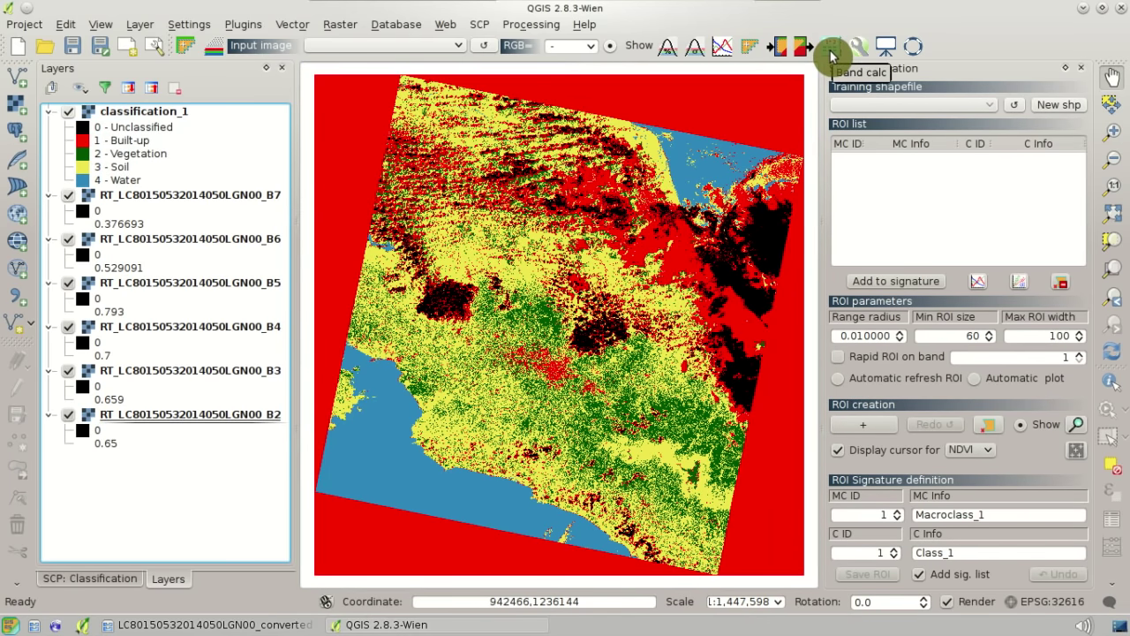
left_click(831, 52)
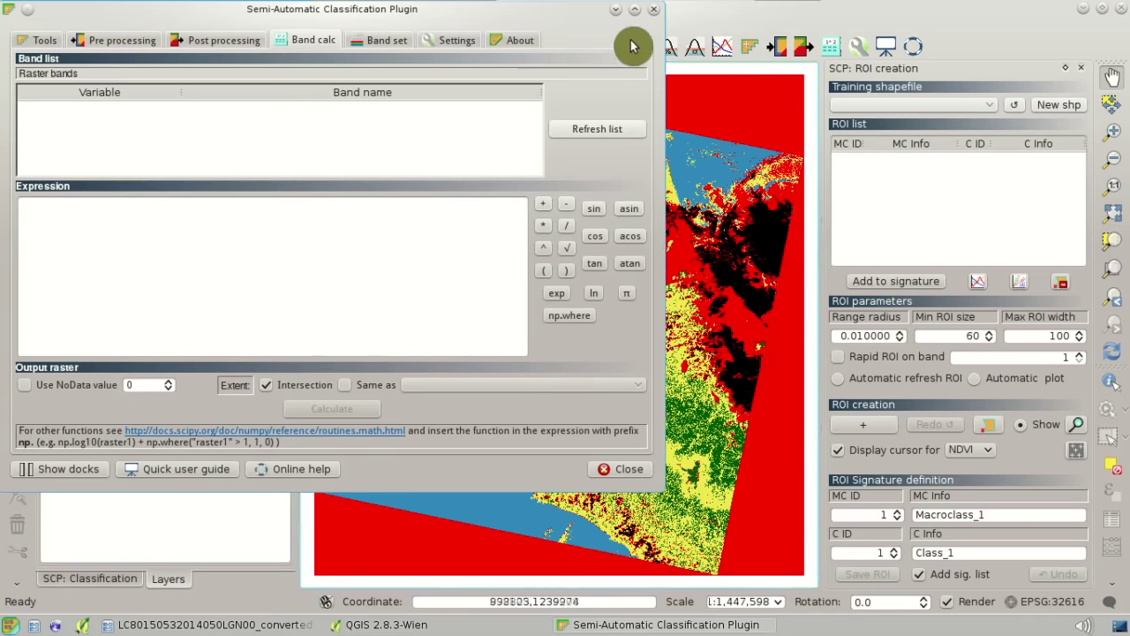
left_click_drag(562, 21, 975, 155)
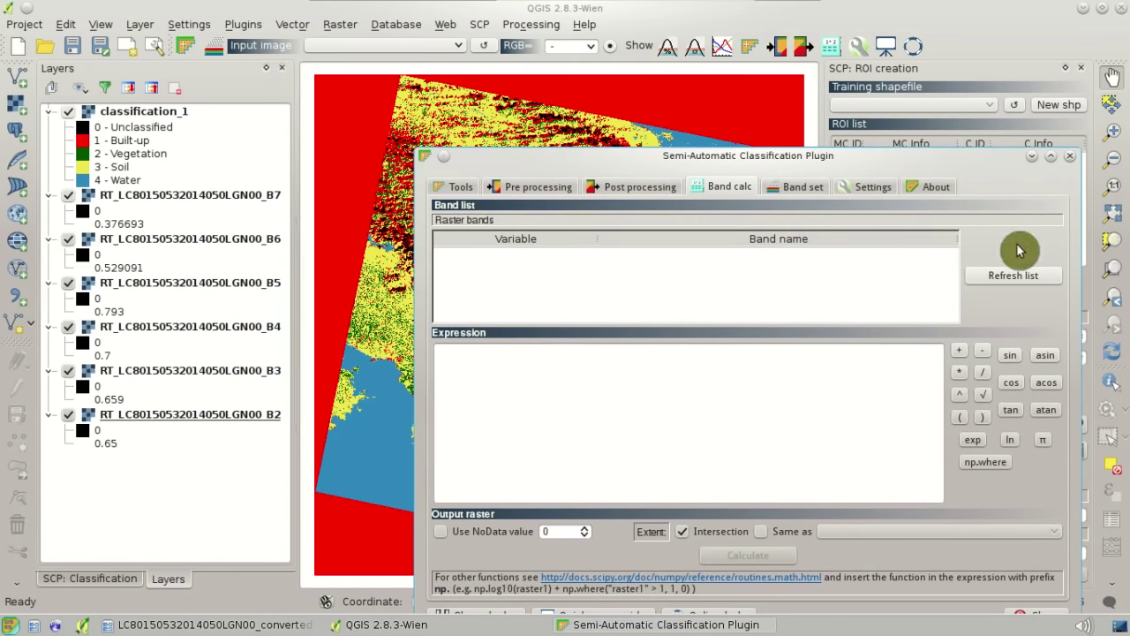
left_click(1045, 281)
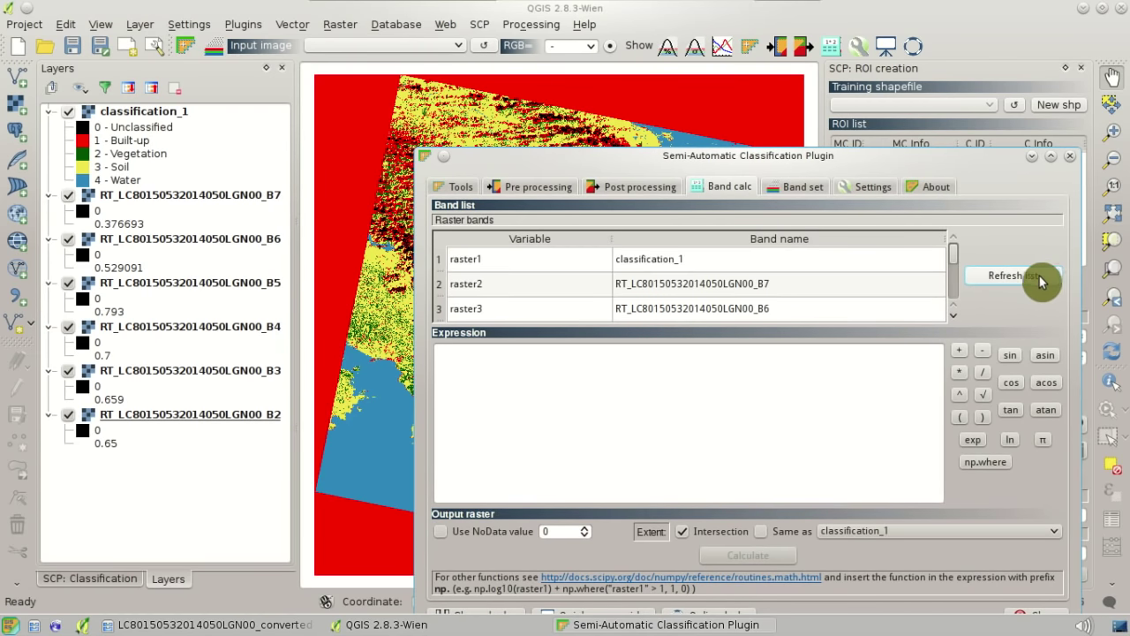
left_click_drag(954, 259, 945, 232)
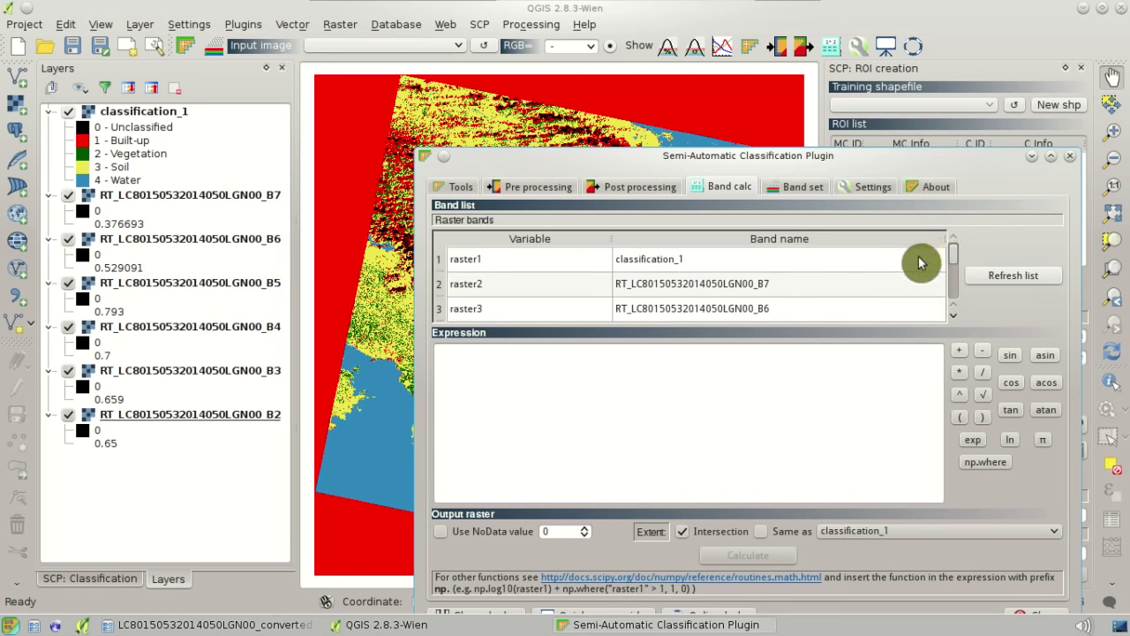
scroll(960, 325, "down", 2)
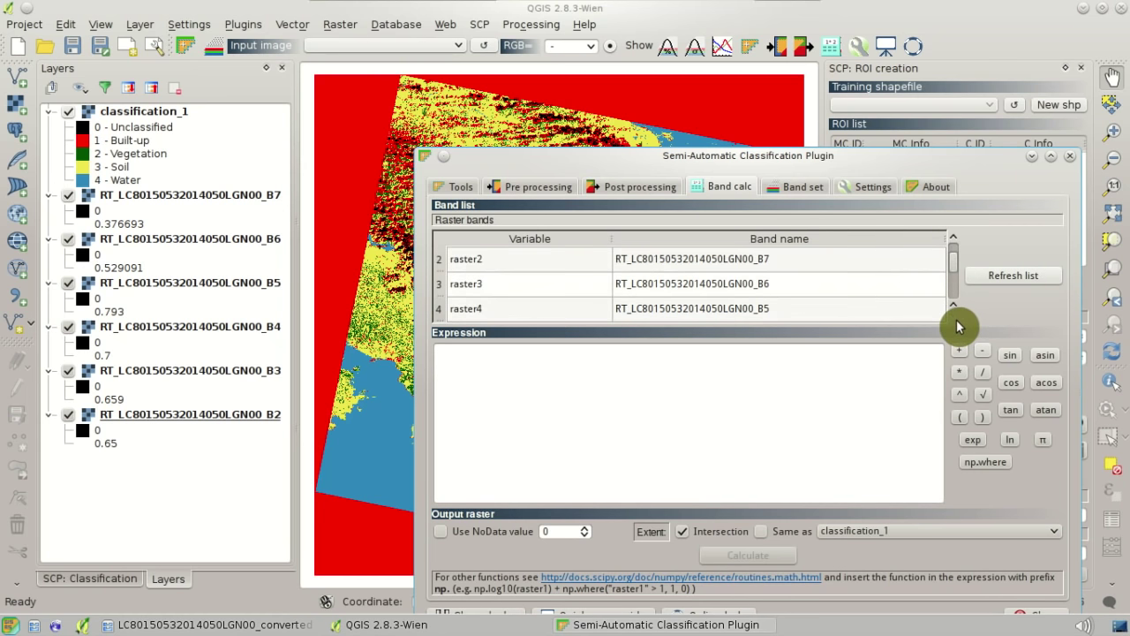
left_click(960, 416)
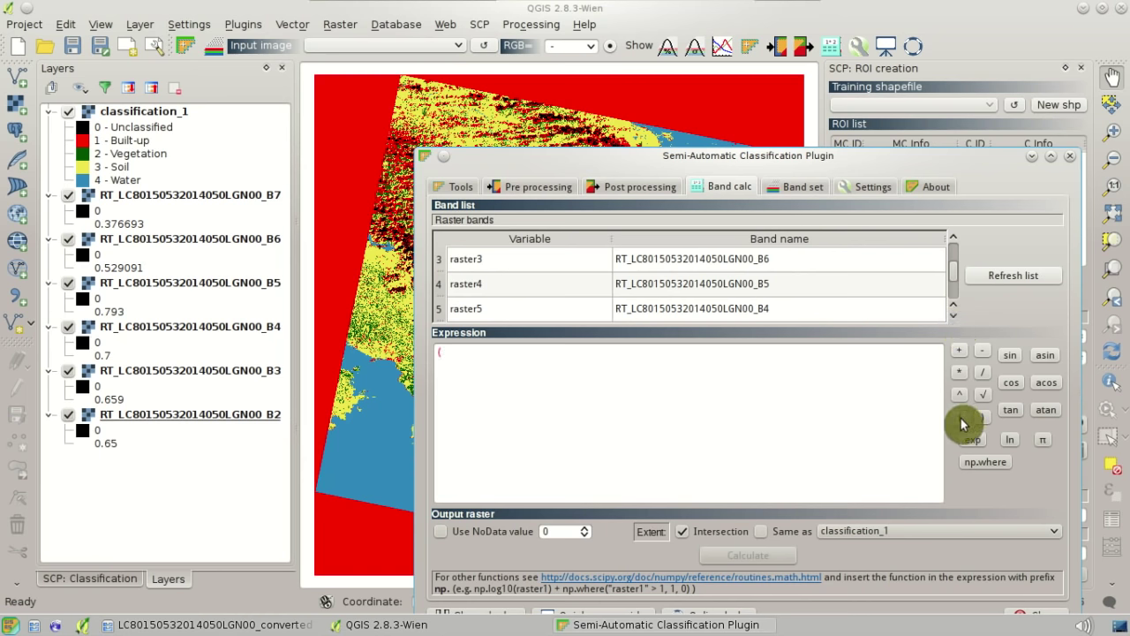
double_click(762, 292)
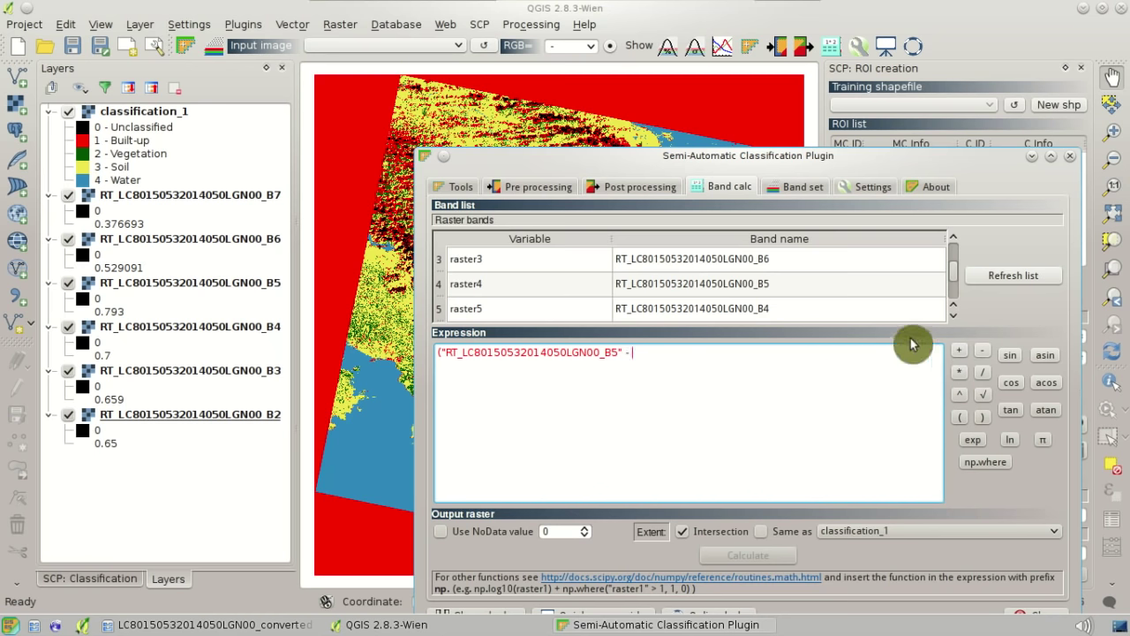
double_click(827, 316)
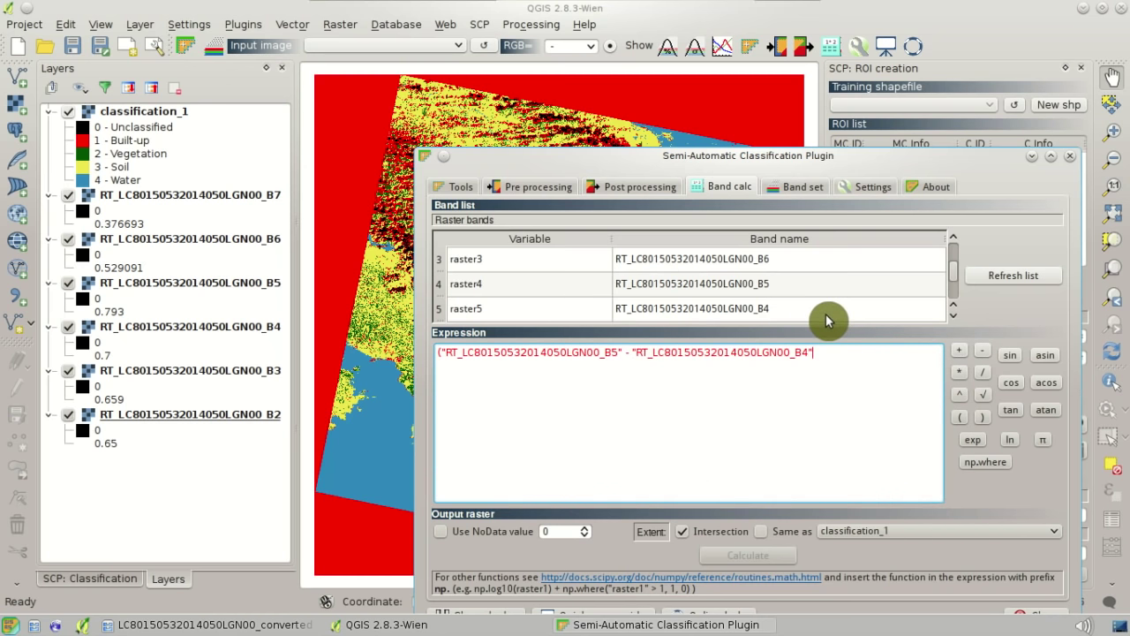
left_click(984, 421)
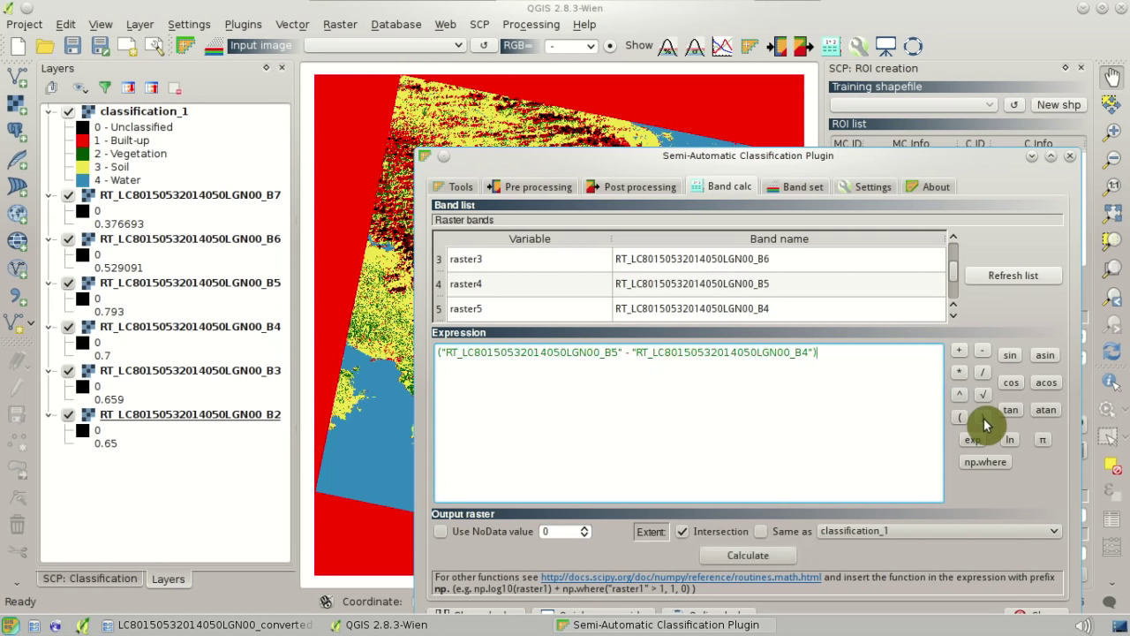
left_click(985, 378)
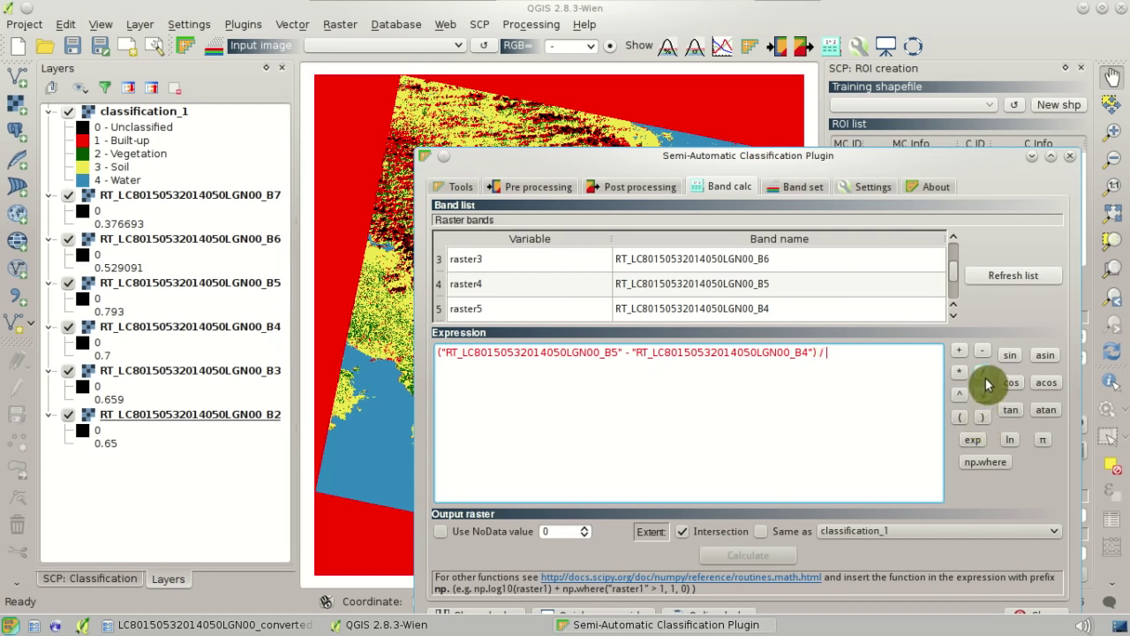
left_click(961, 418)
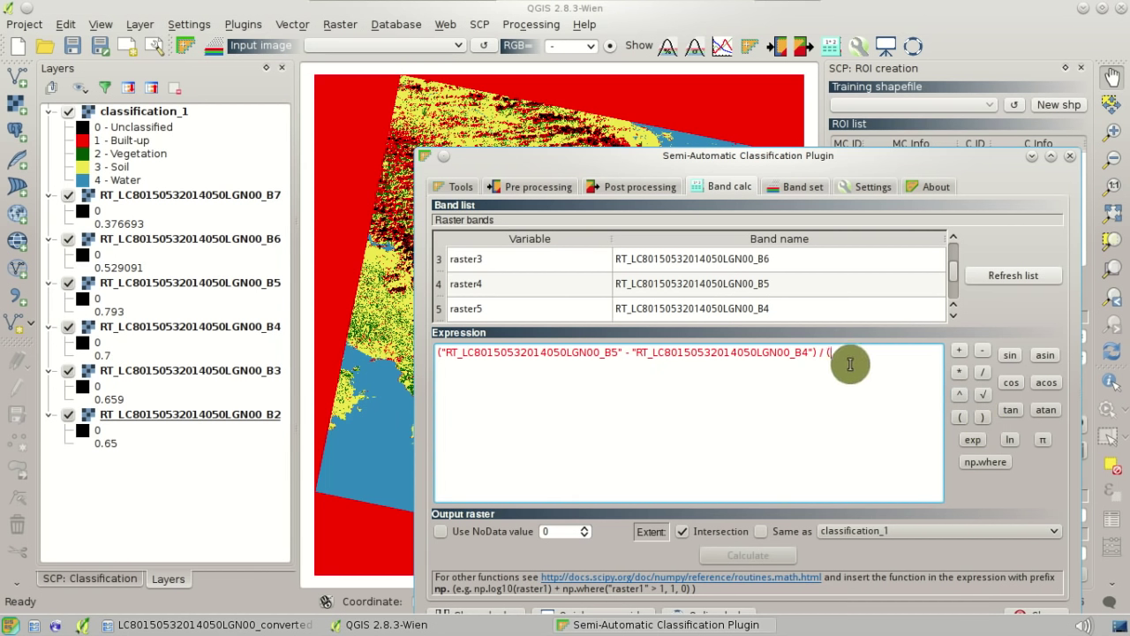
double_click(785, 291)
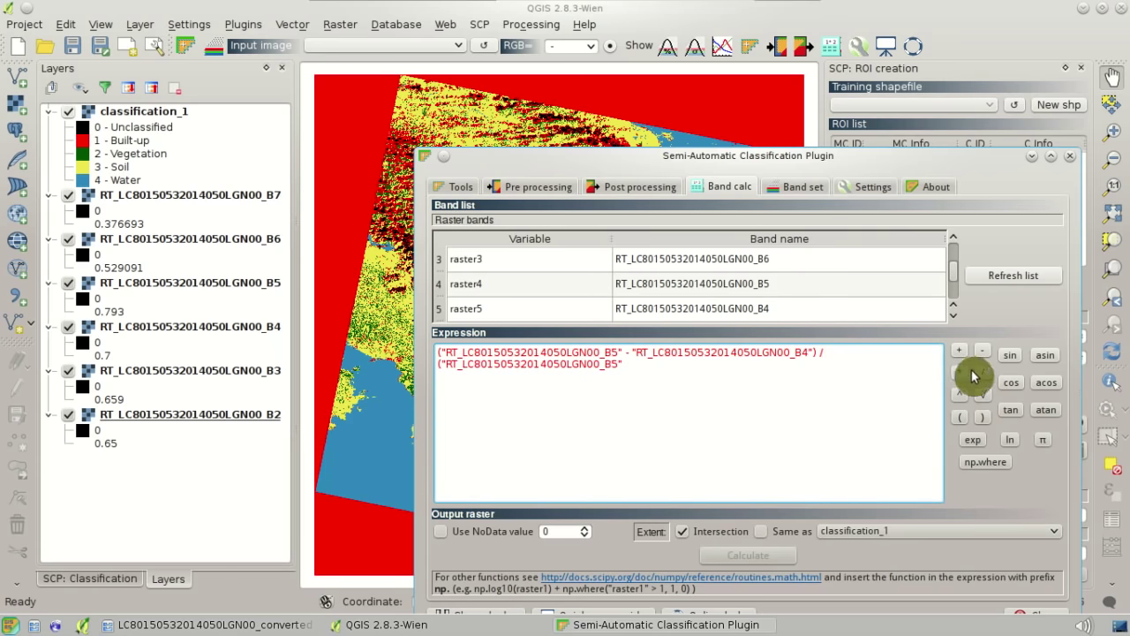
double_click(880, 315)
left_click(983, 417)
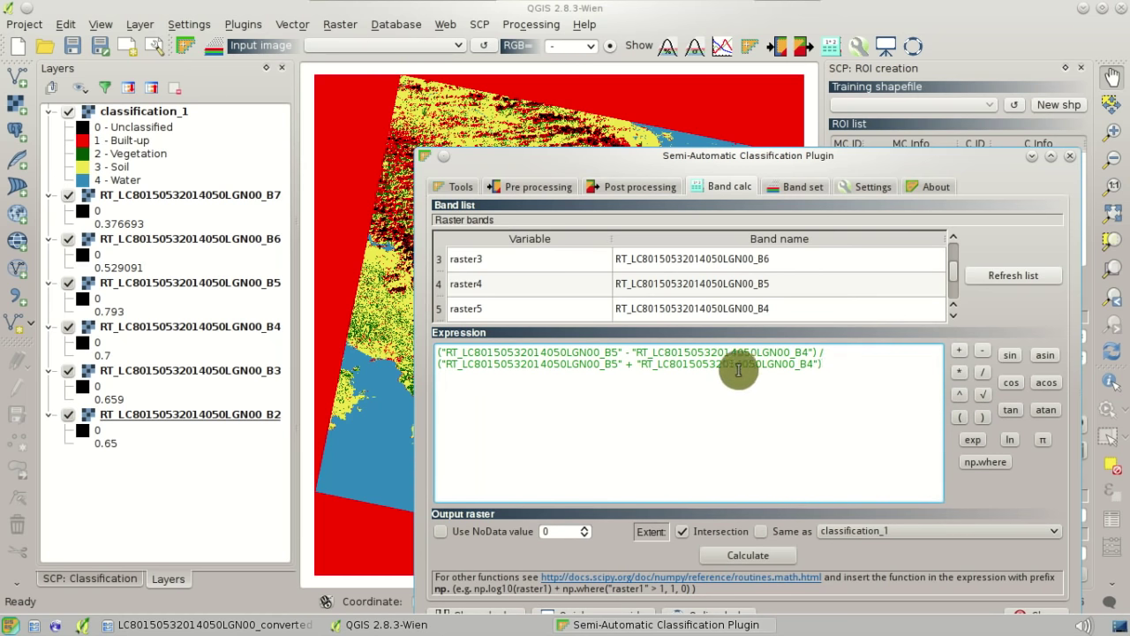
Step: Calculate the NDVI raster, save it as NDVI_1.tif on the Desktop, and place its layer above classification_1
left_click(747, 555)
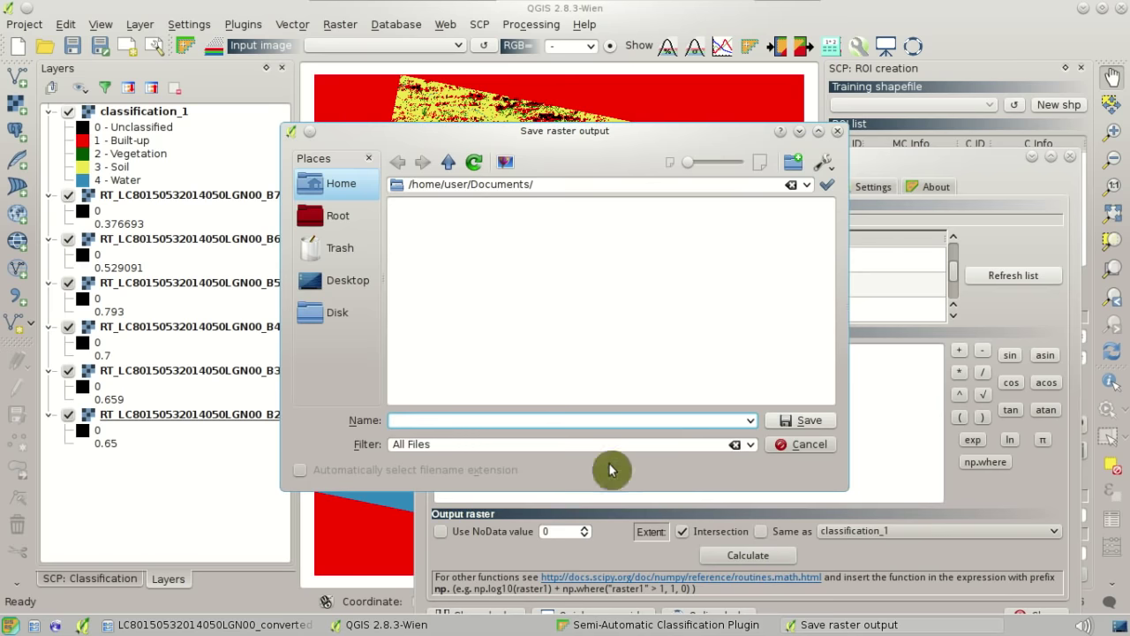
left_click(347, 281)
left_click(452, 424)
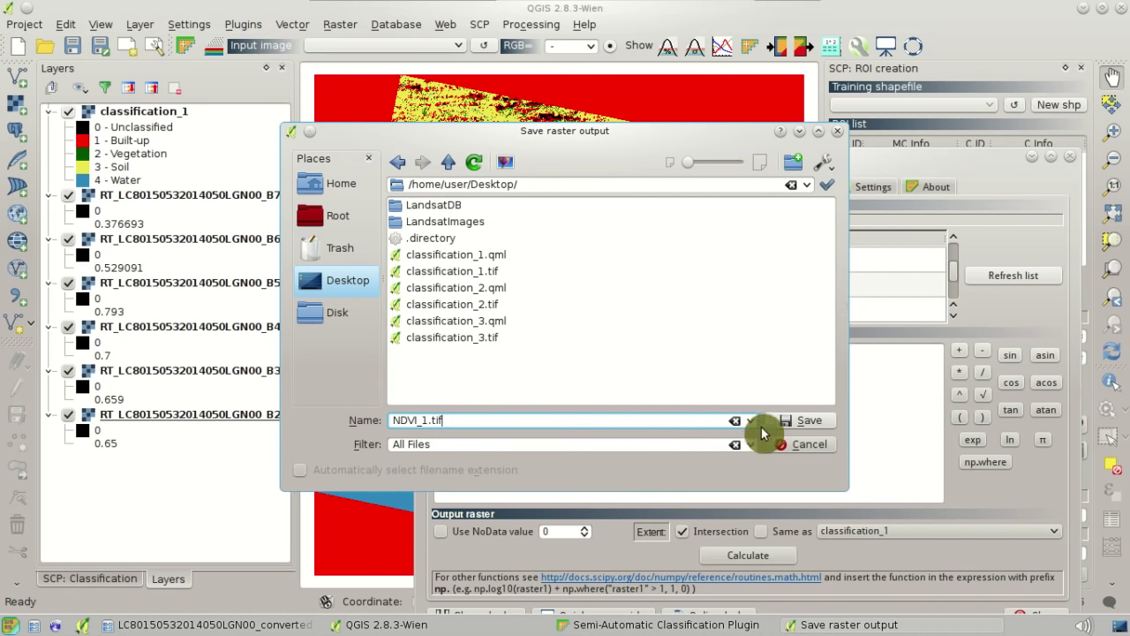
left_click(800, 430)
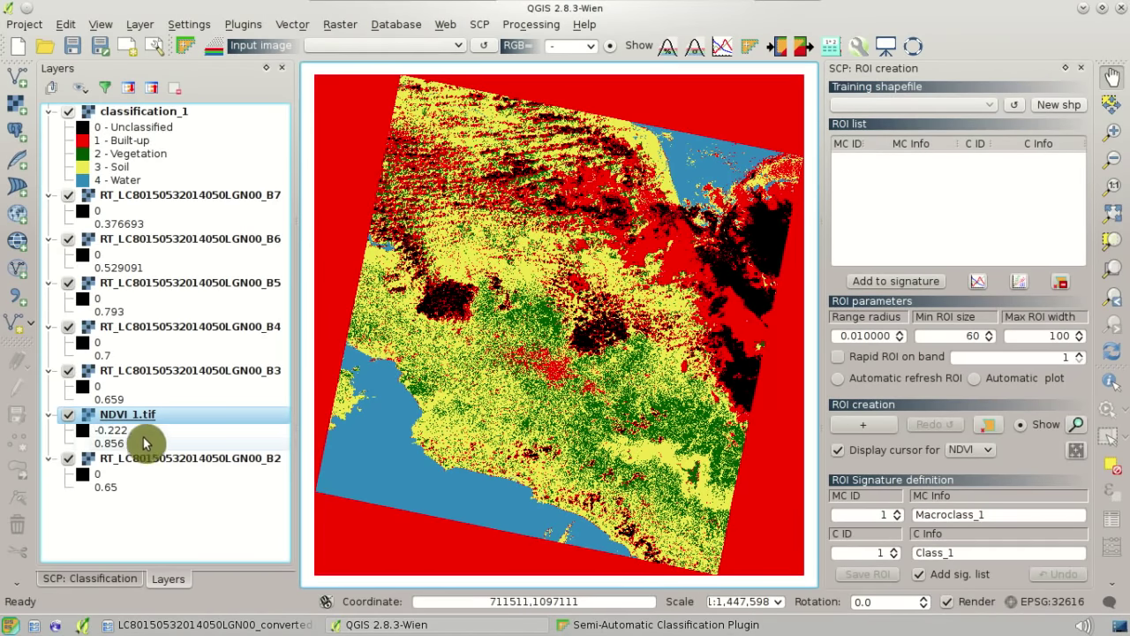
left_click_drag(137, 419, 230, 113)
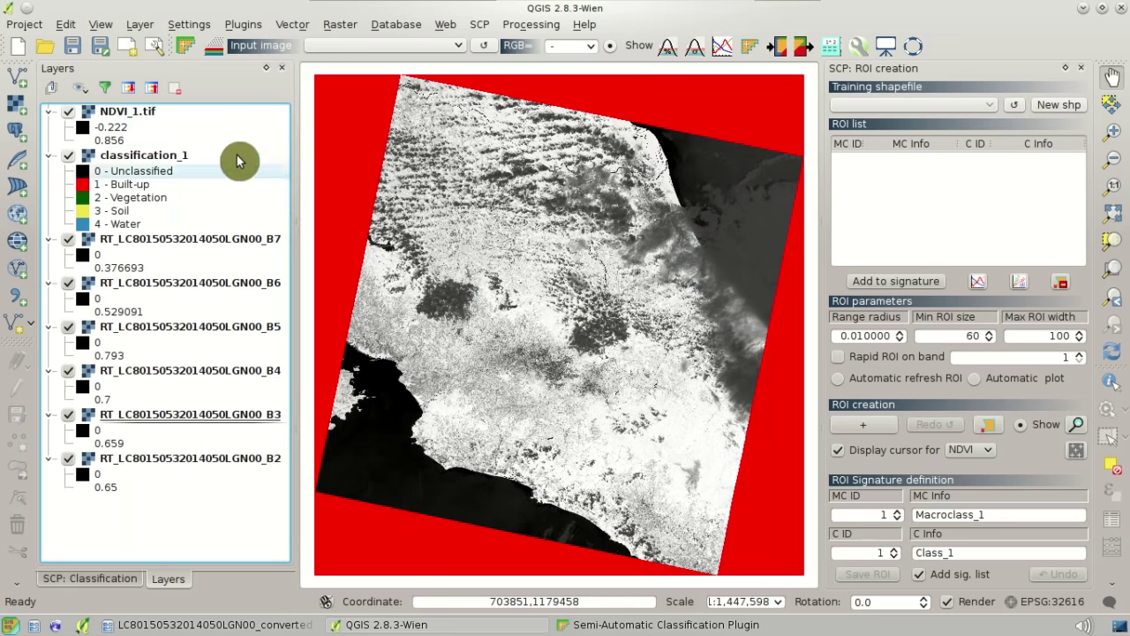
Step: Style the NDVI_1.tif layer as singleband pseudocolor with a continuous BrBG color map classified from -0.222 to 0.856
double_click(182, 110)
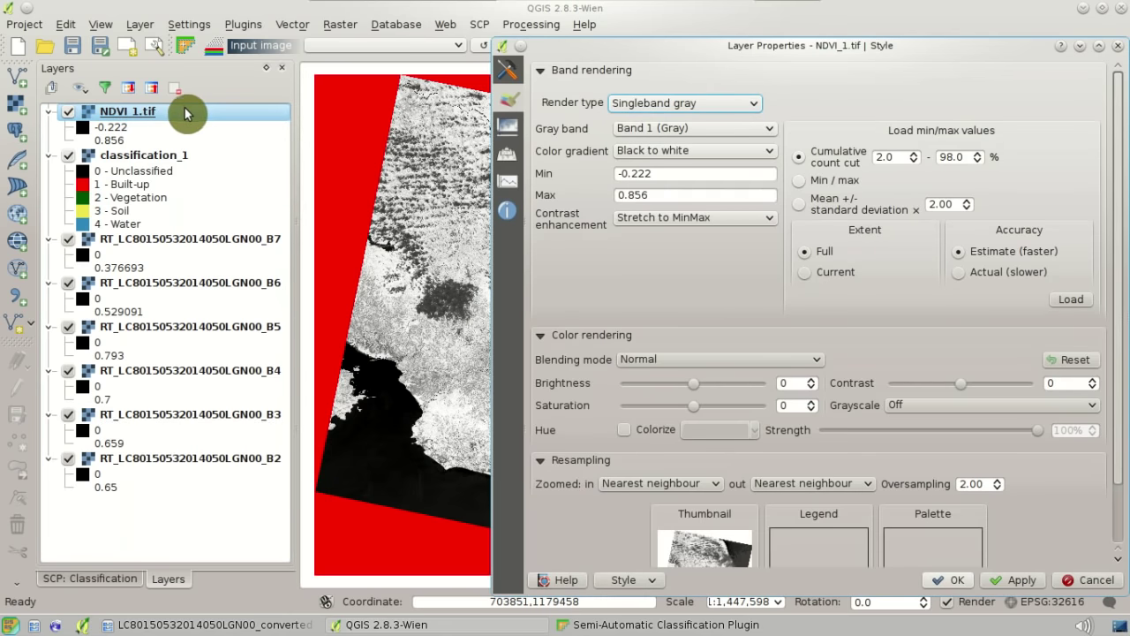
left_click(724, 107)
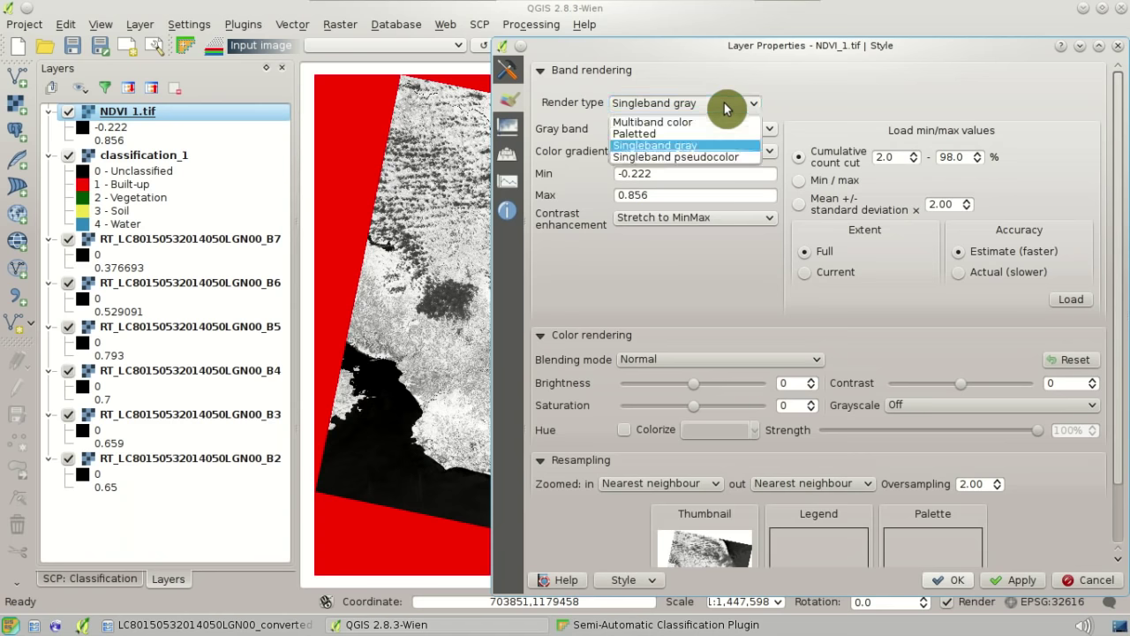
left_click(740, 157)
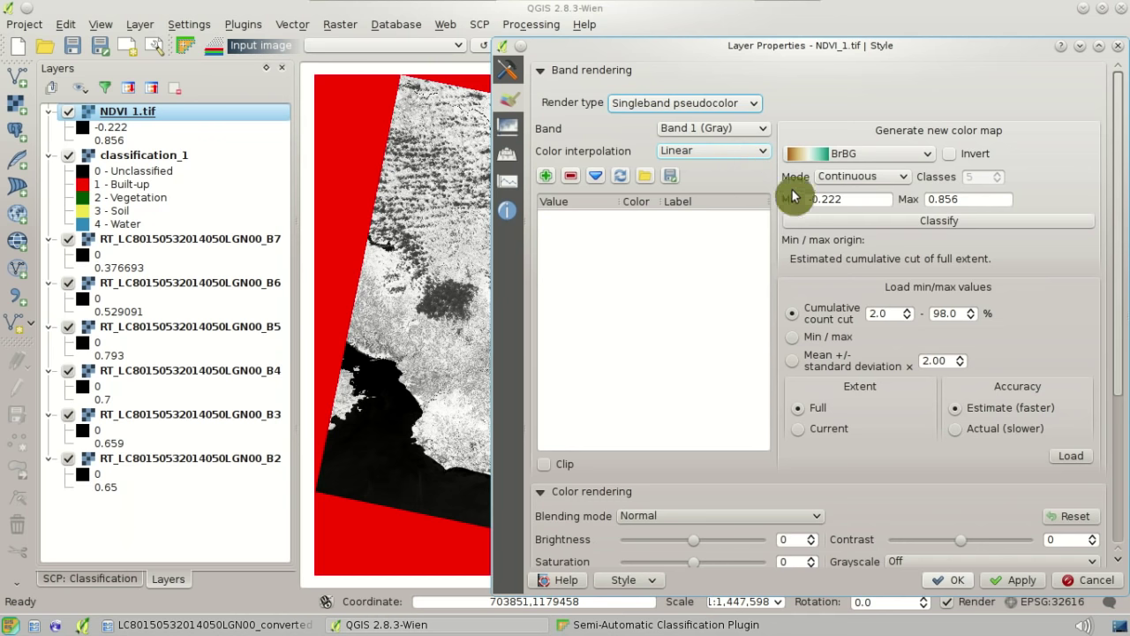
left_click(890, 228)
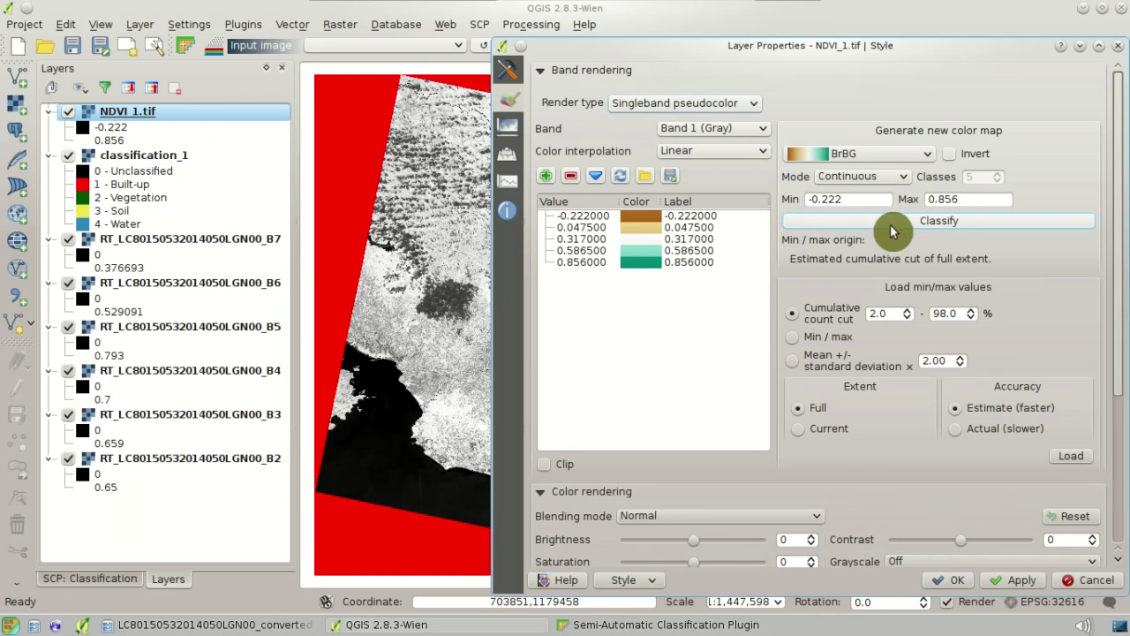
left_click(959, 587)
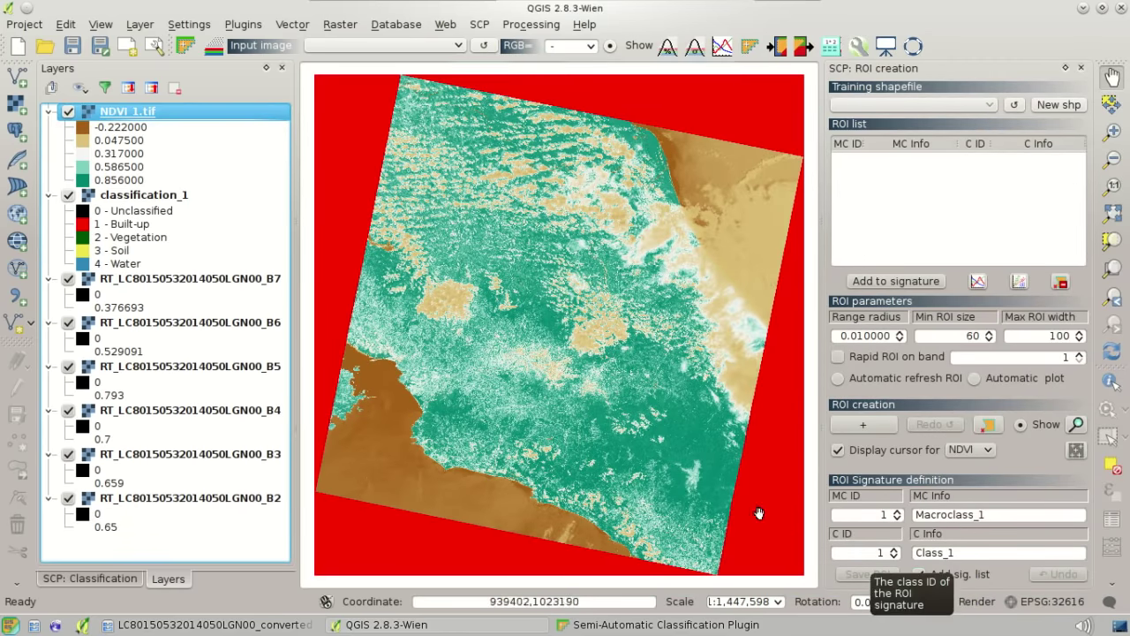
Step: Inspect the NDVI raster closely over the built-up area and compare it with the classification_1 layer beneath it
scroll(548, 434, "up", 1)
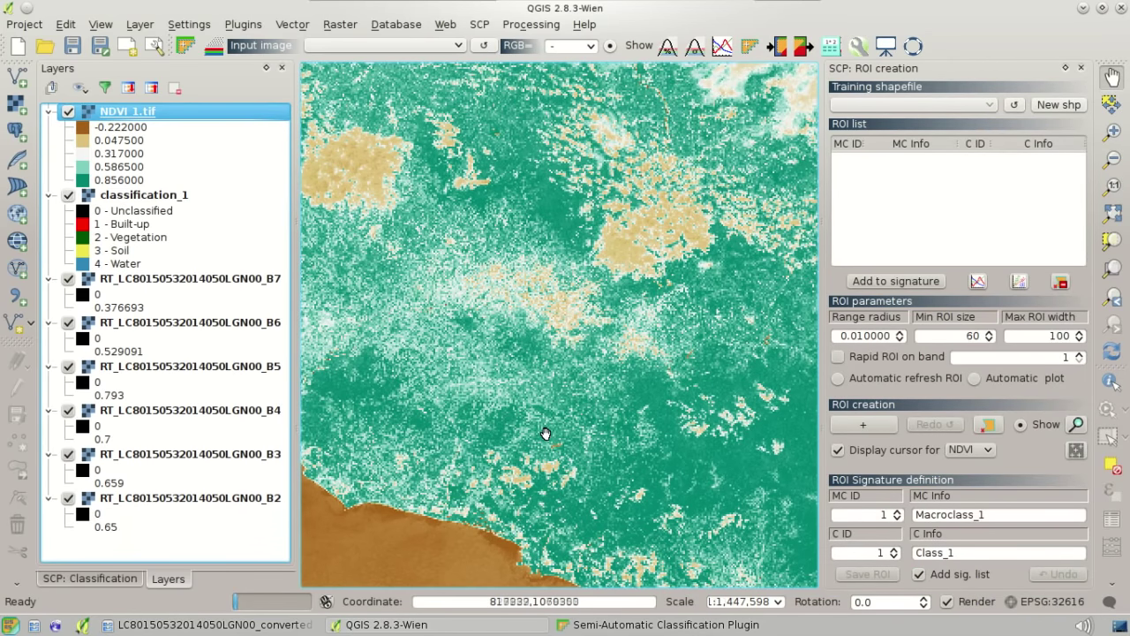
scroll(533, 311, "up", 1)
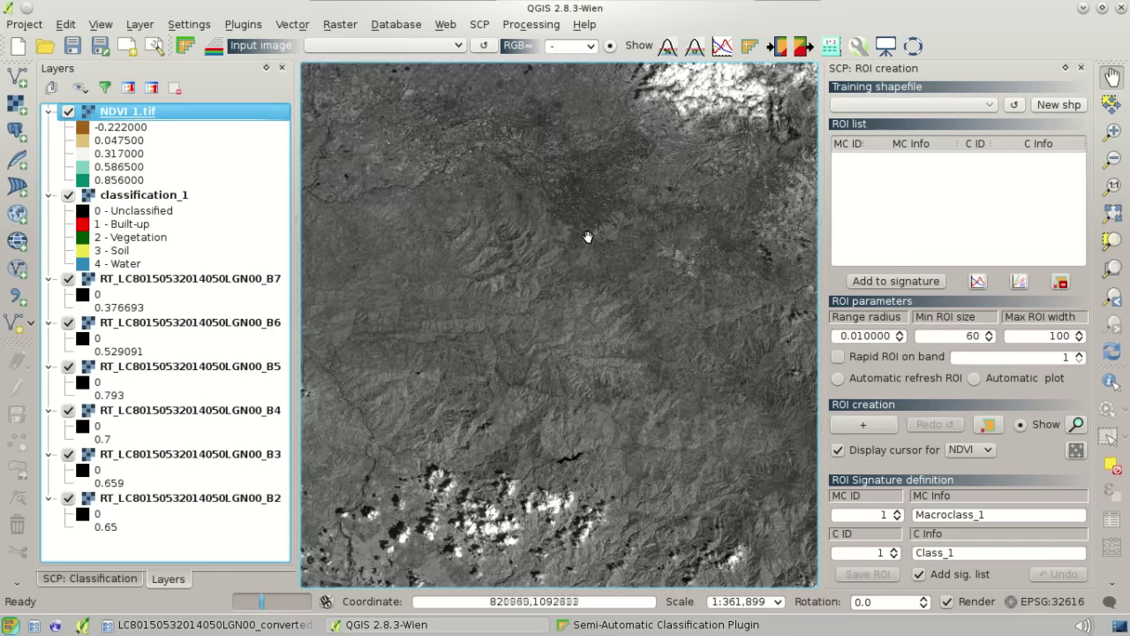
left_click_drag(586, 245, 591, 378)
scroll(575, 328, "up", 4)
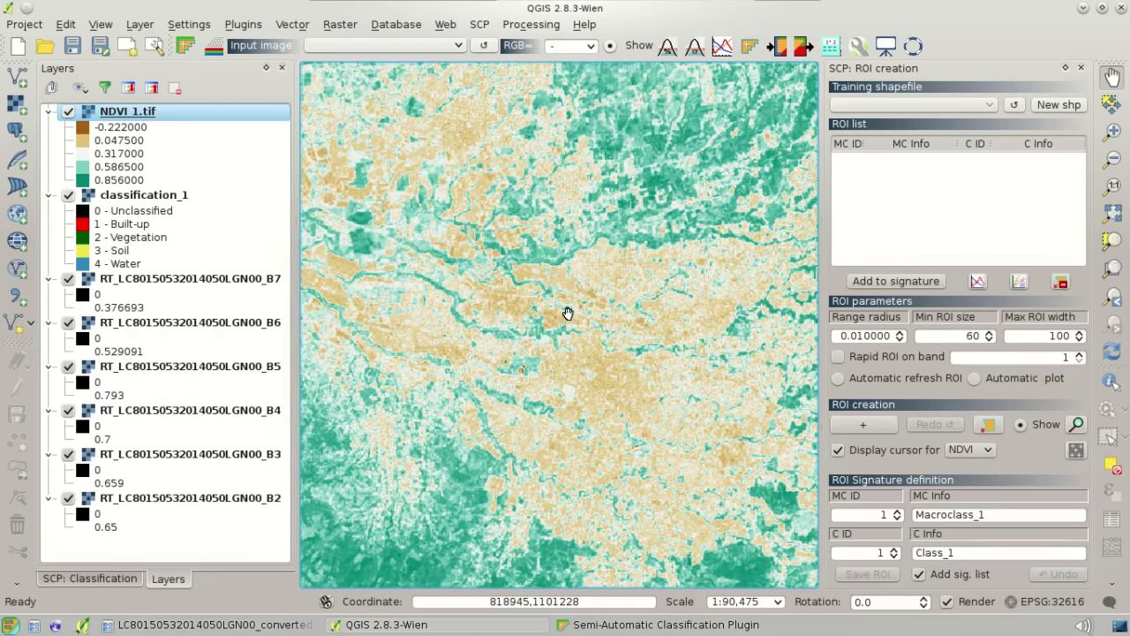
left_click(68, 113)
left_click(68, 112)
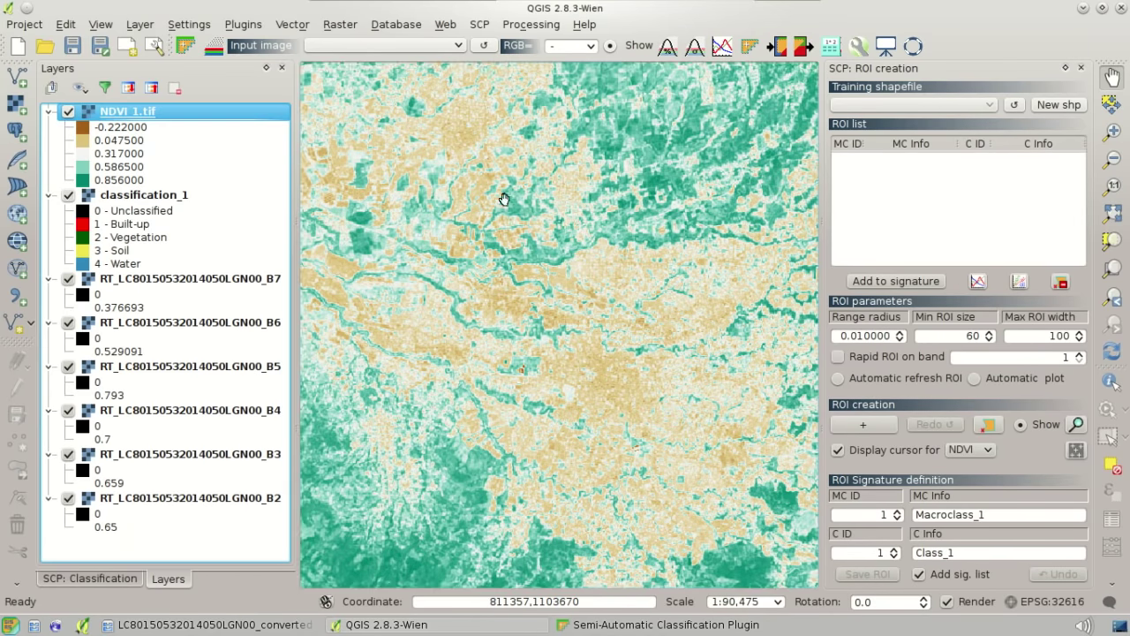
Step: Identify the NDVI pixel values at a brown built-up spot and at a dark green vegetated spot
left_click(1113, 380)
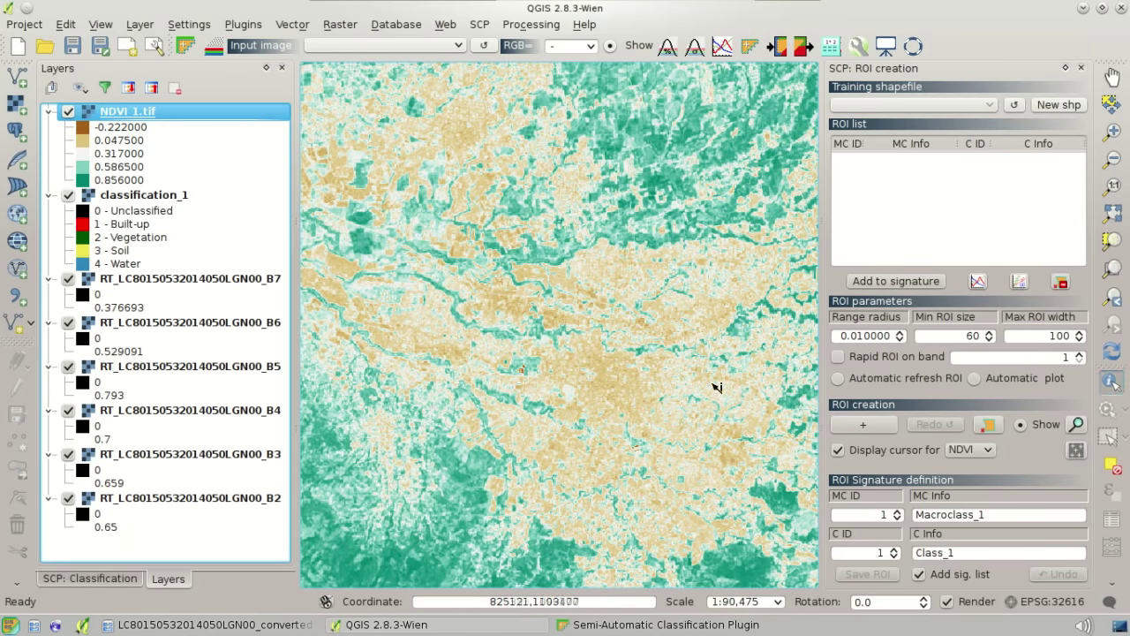
left_click(609, 378)
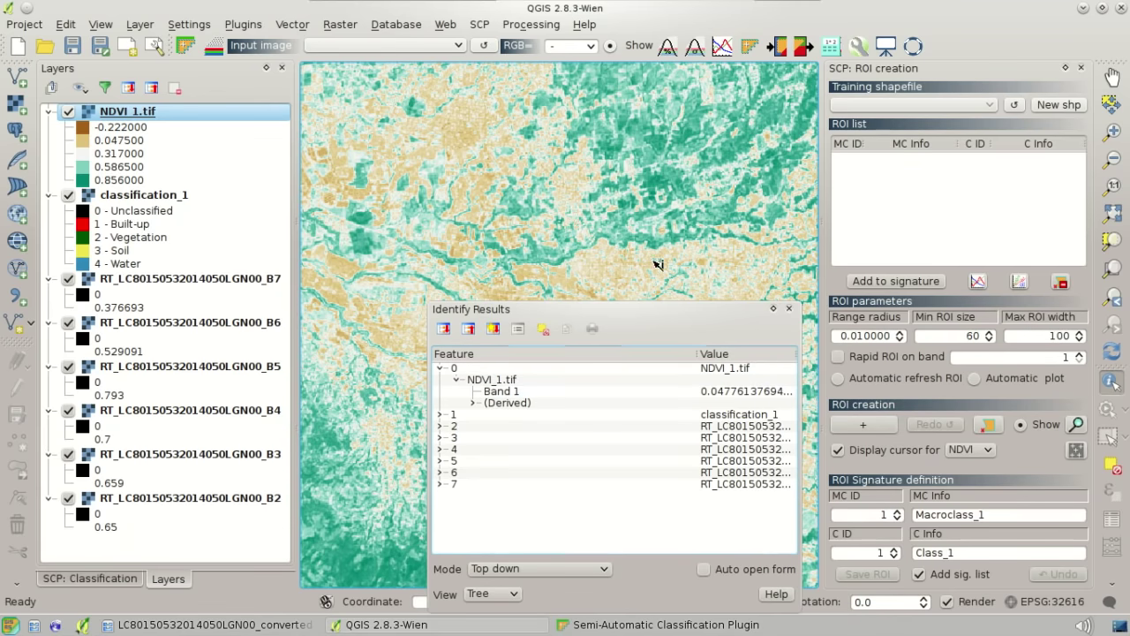
left_click(656, 188)
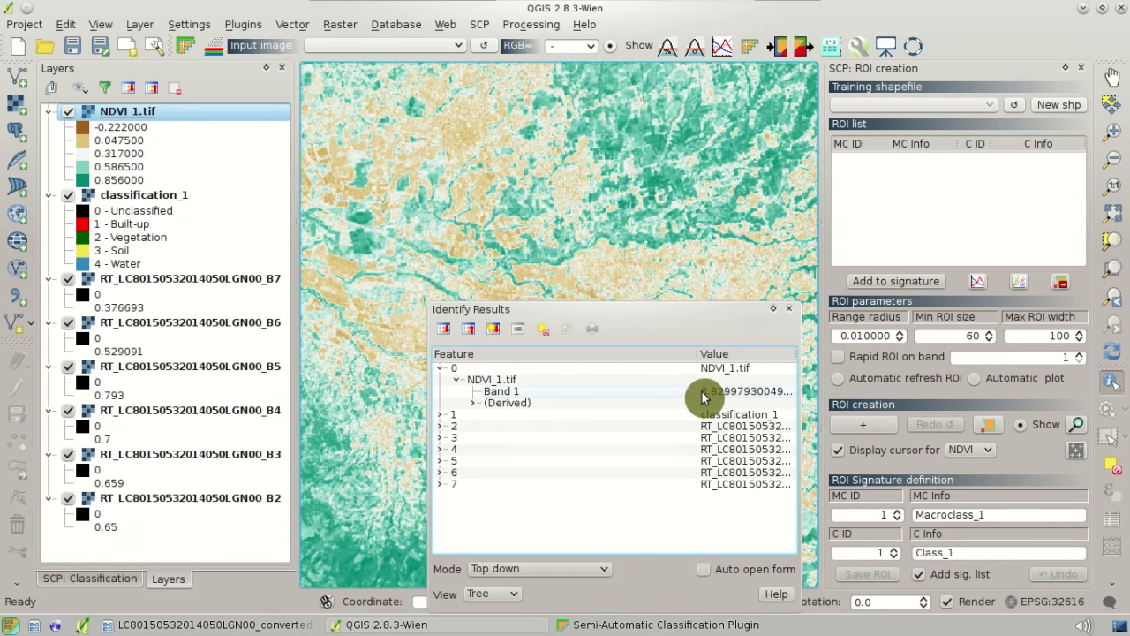
left_click(789, 310)
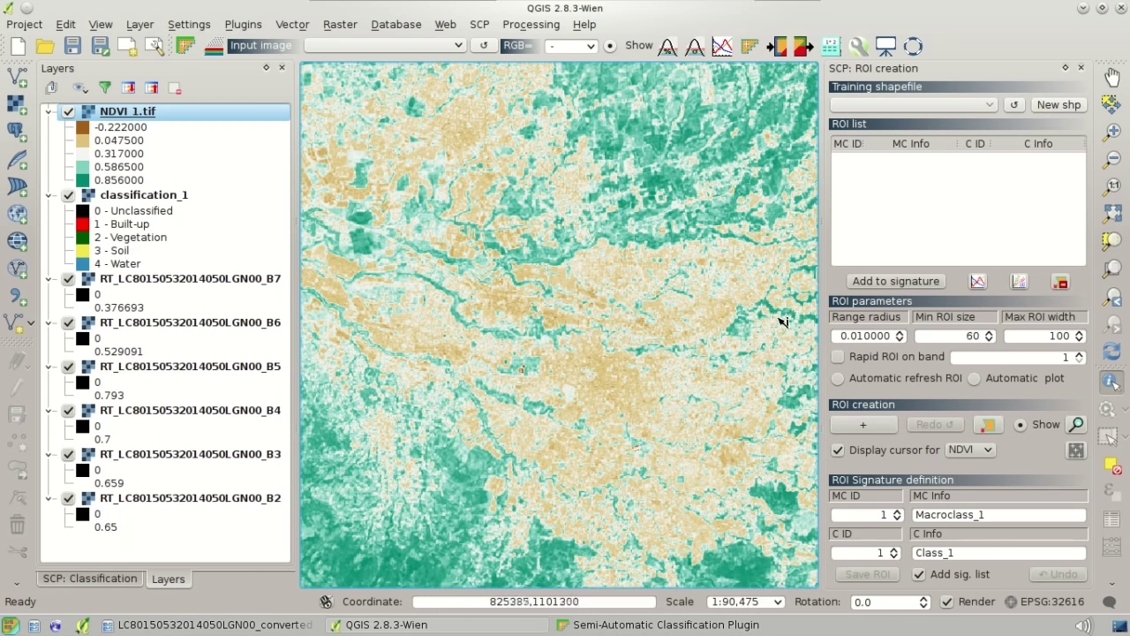
Step: Clear the NDVI formula from the SCP band calculator and refresh its raster band list to include NDVI_1.tif
left_click(737, 627)
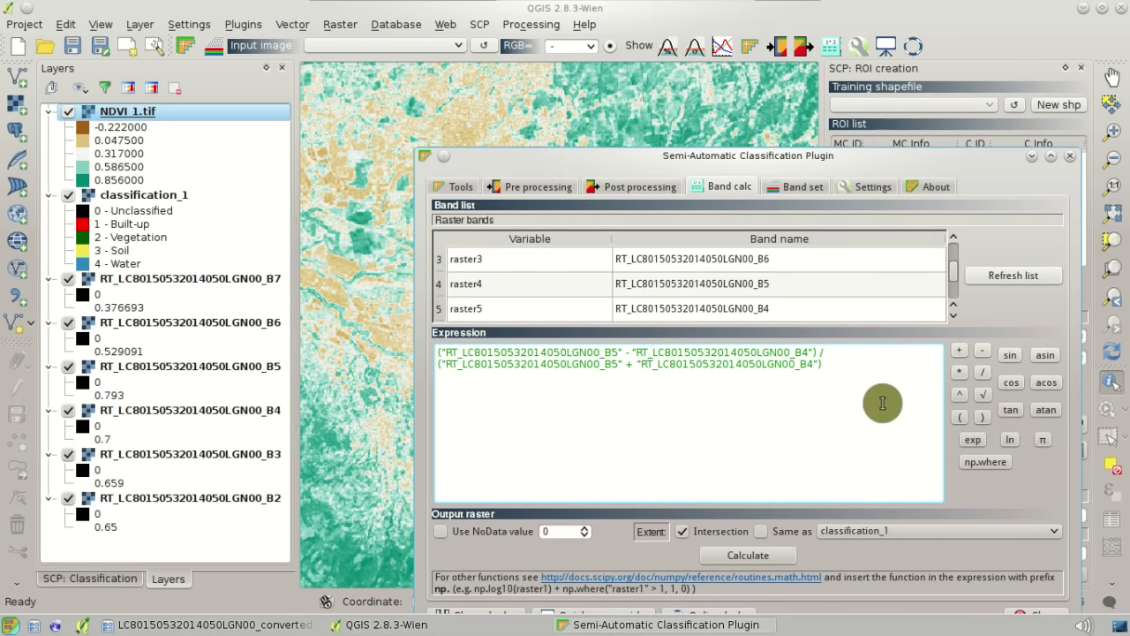
left_click_drag(822, 364, 480, 354)
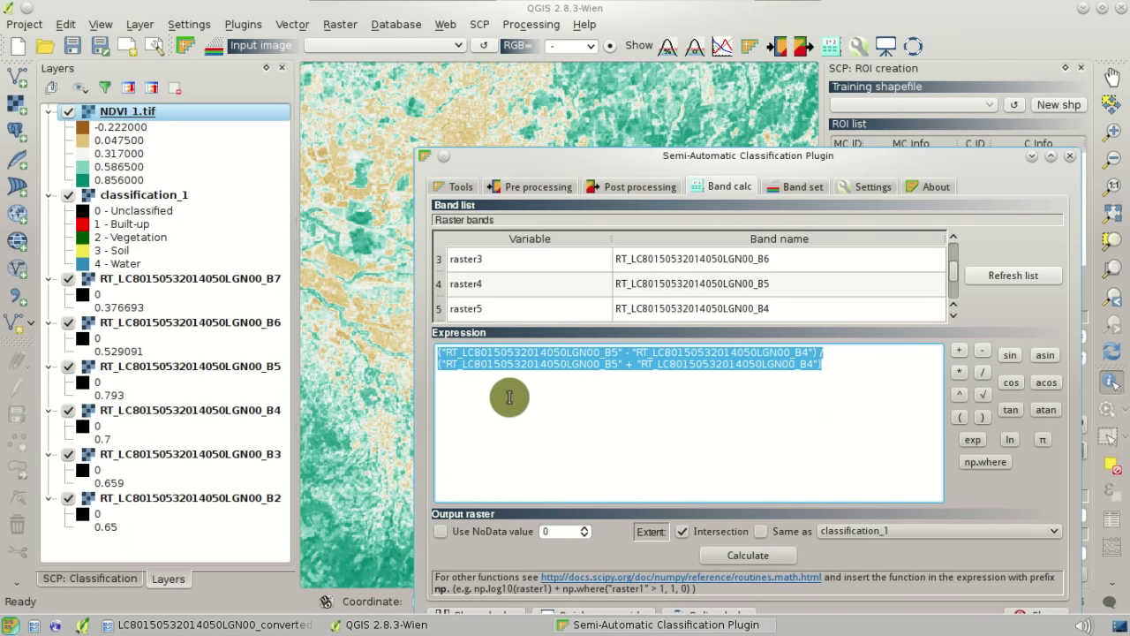
key("Delete")
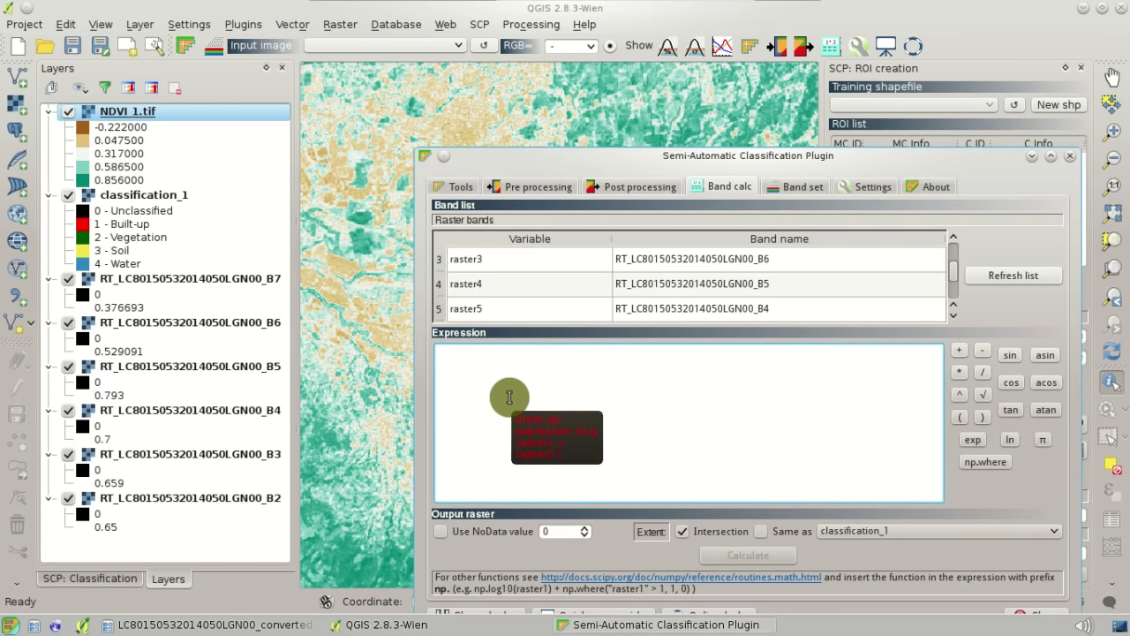
left_click(1051, 280)
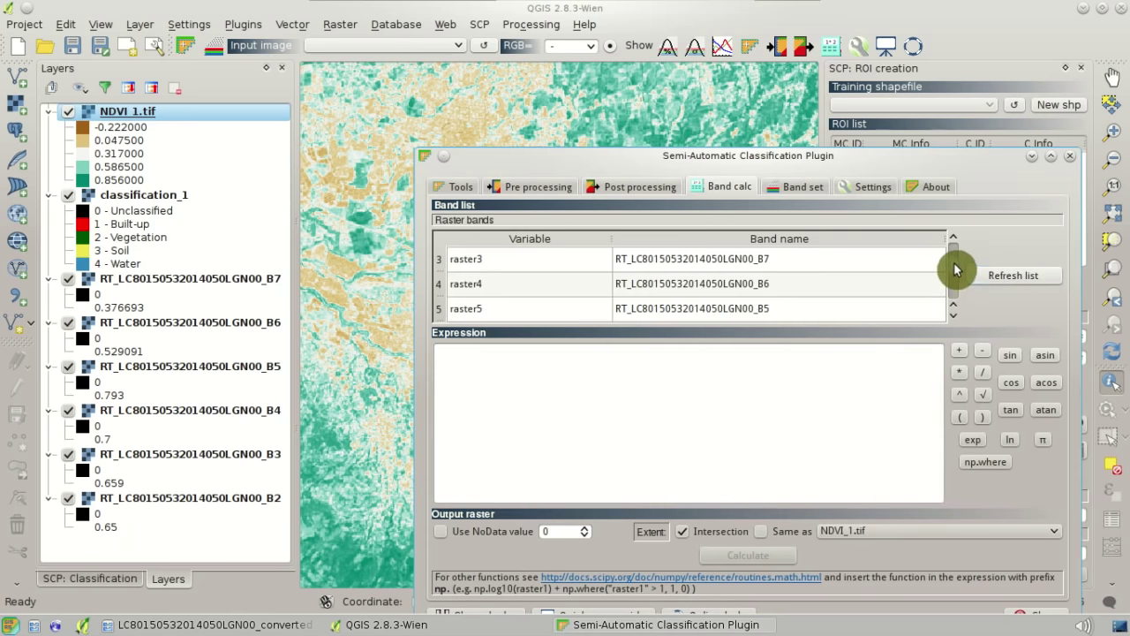
left_click_drag(957, 269, 954, 239)
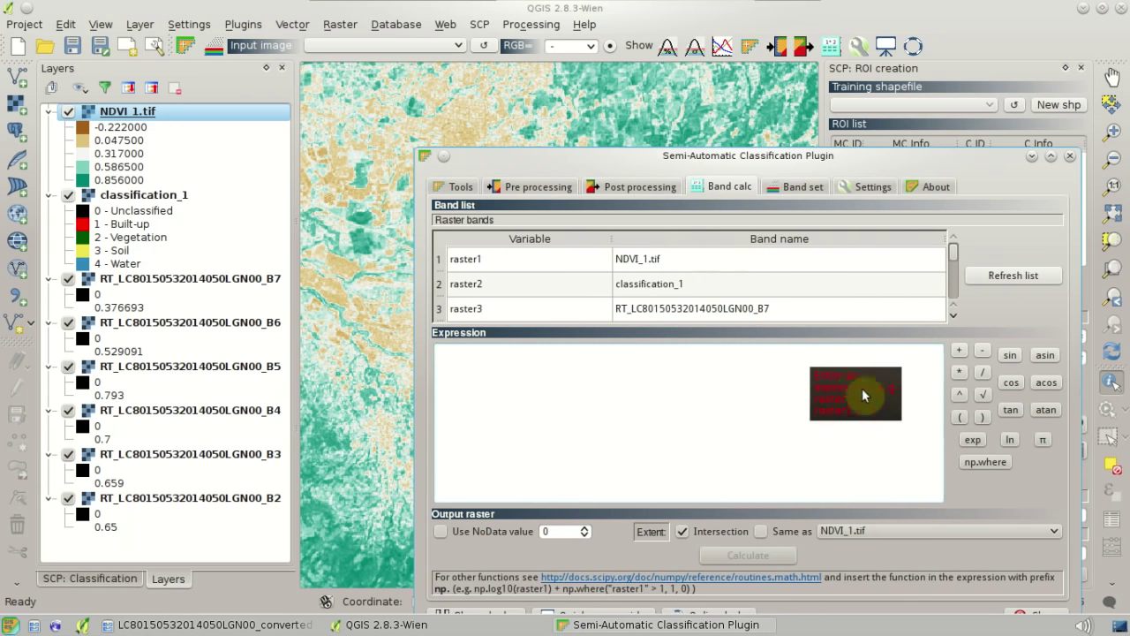
Step: Enter the conditional expression np.where("NDVI_1.tif" > 0.6, 2, "classification_1") in the band calculator
left_click(978, 473)
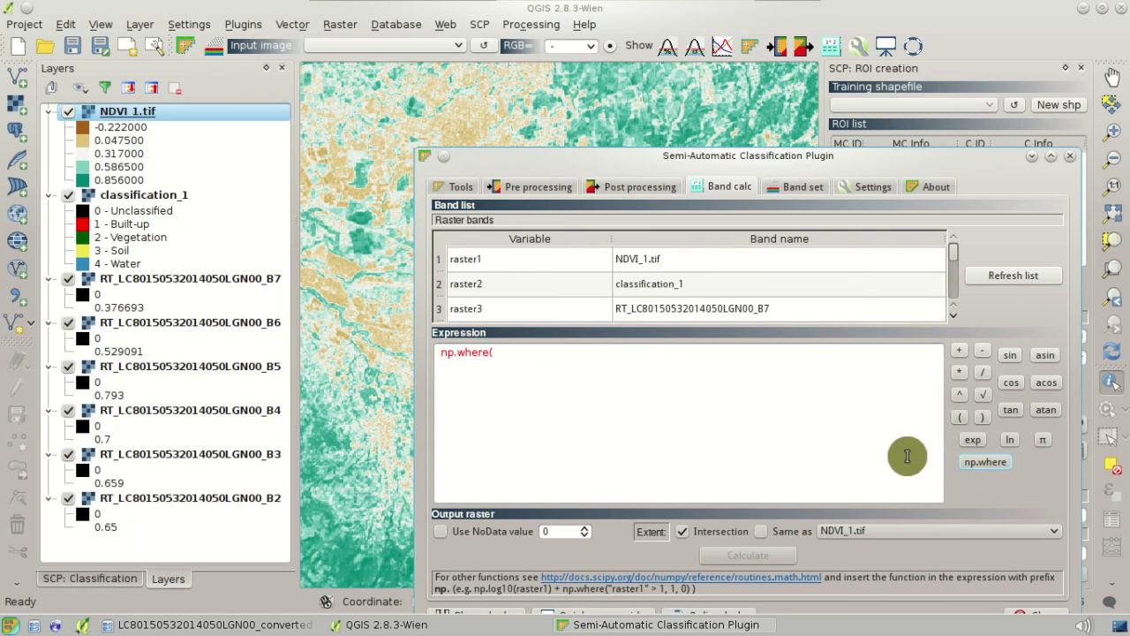
double_click(644, 260)
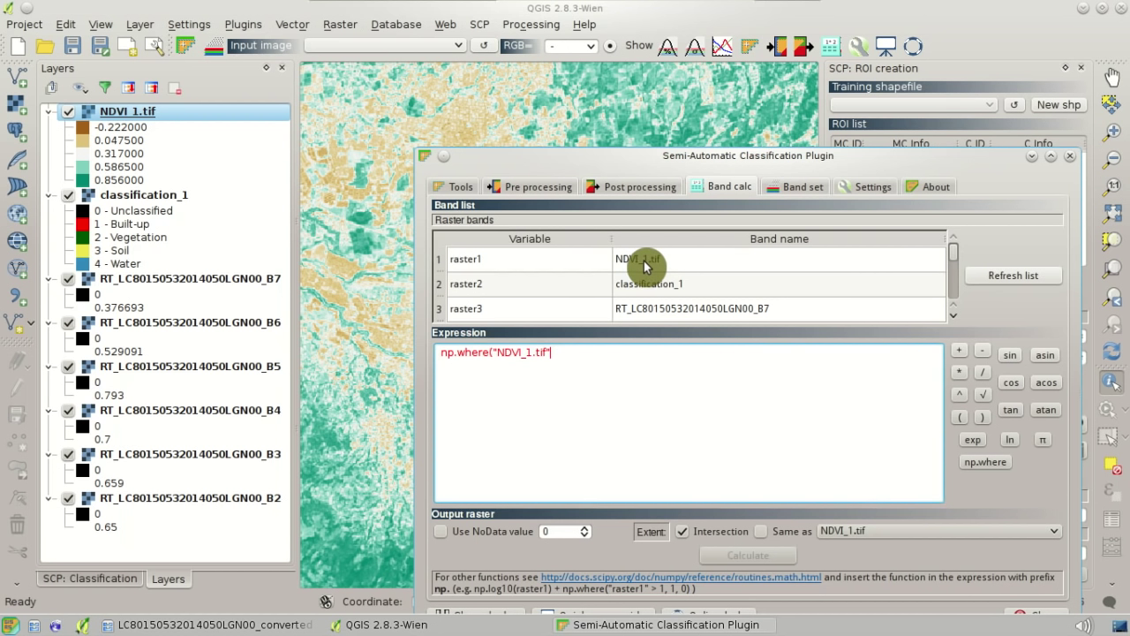
type("> 0.6, 2,")
double_click(692, 283)
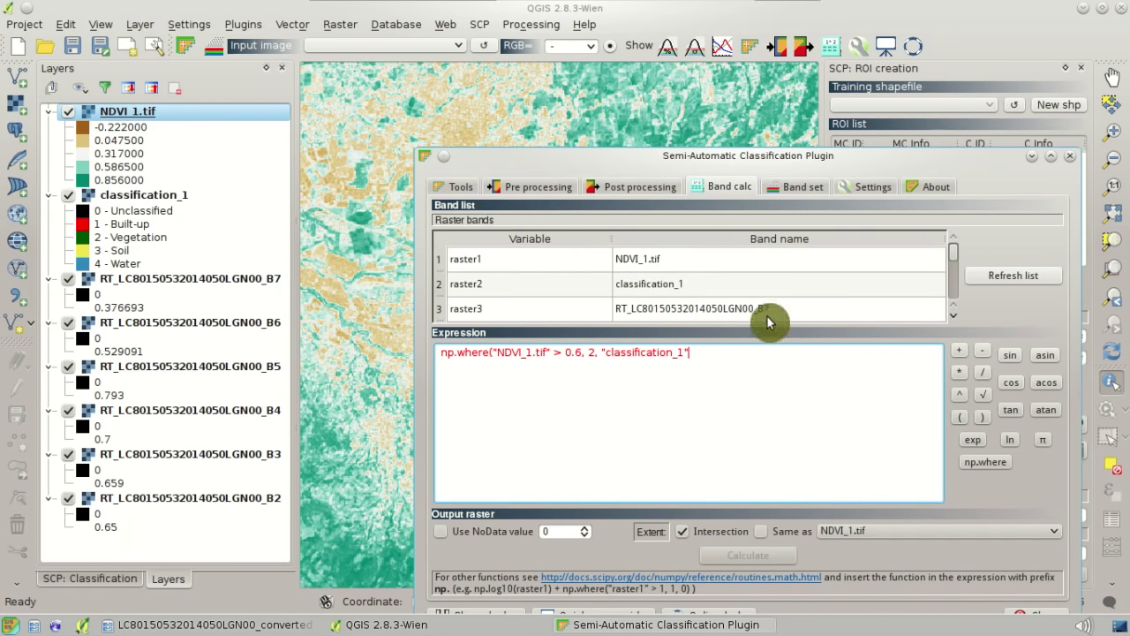
left_click(988, 420)
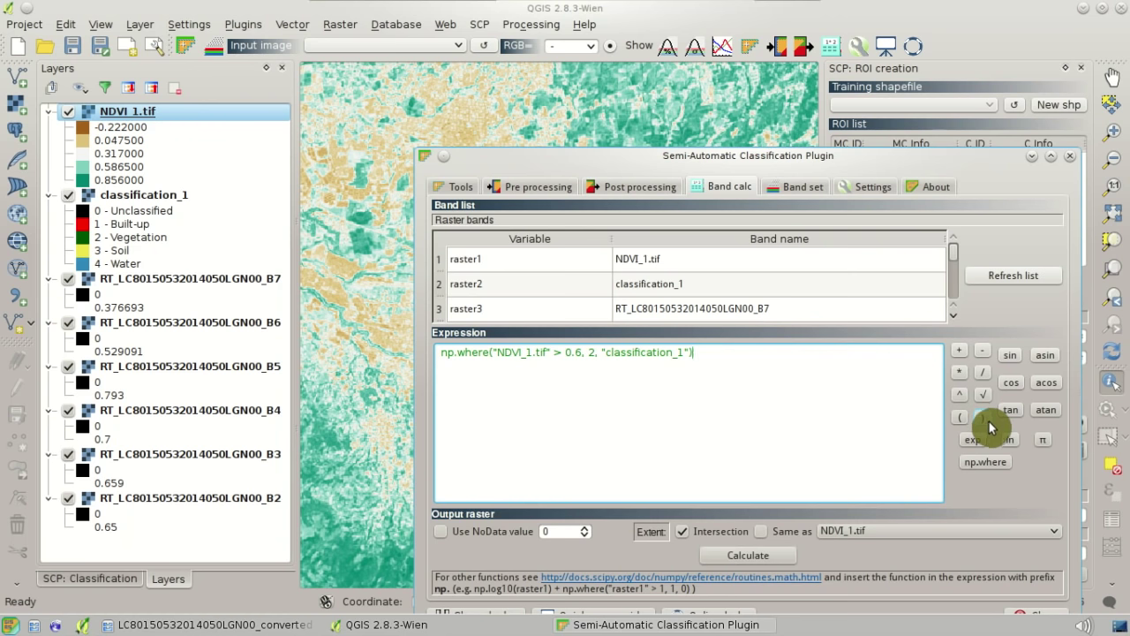
Step: Calculate the conditional raster and save it as classification_1_NDVI.tif on the Desktop
left_click(789, 565)
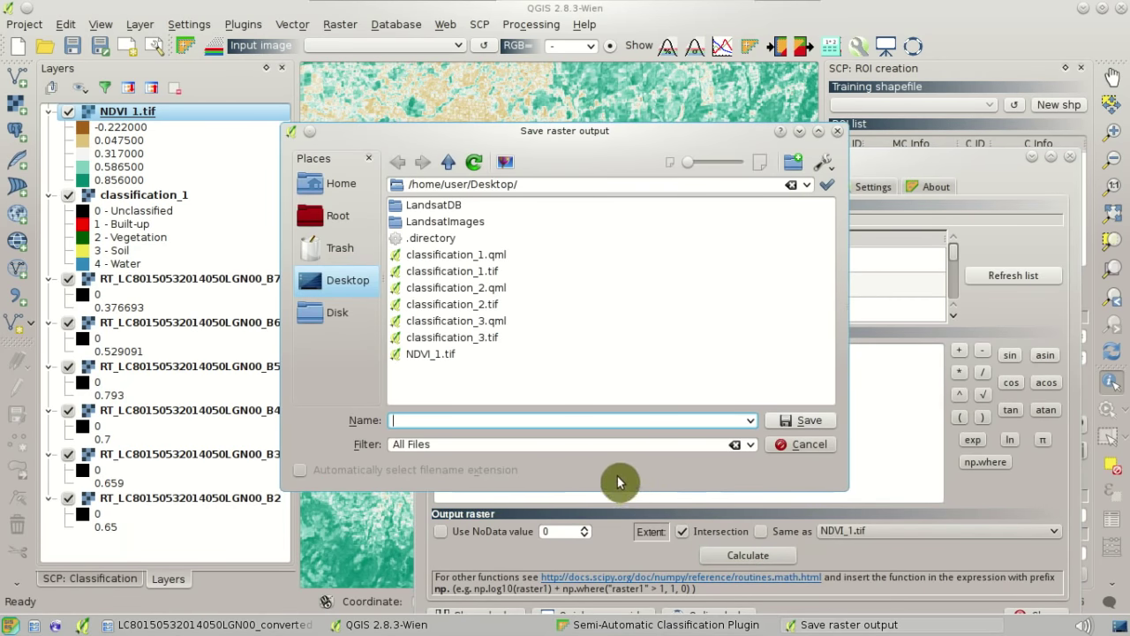
left_click(472, 272)
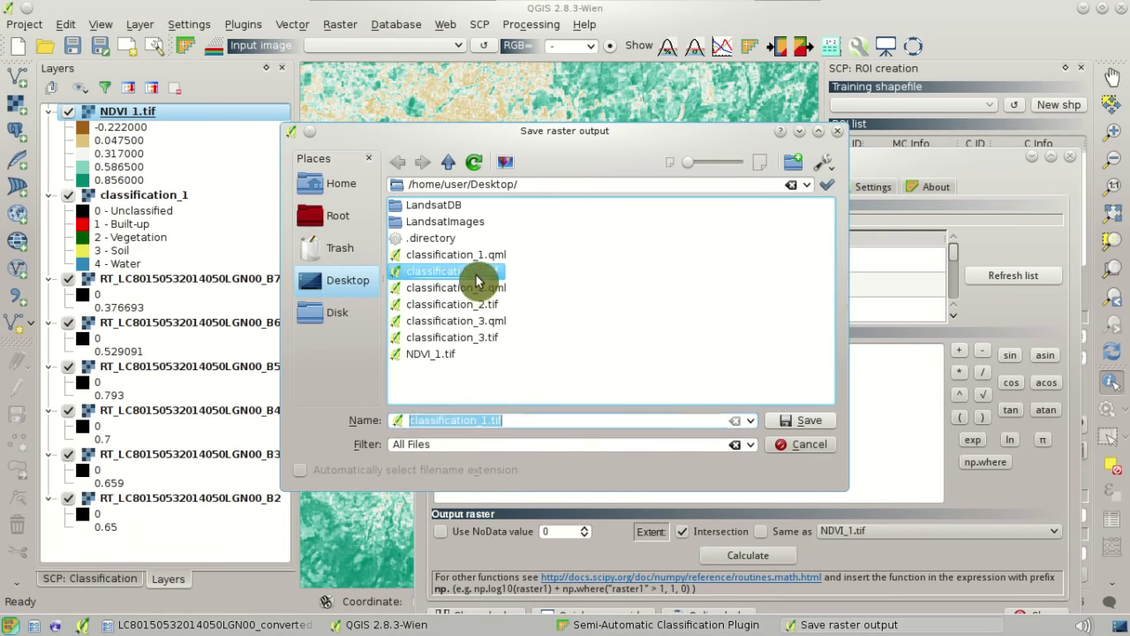
left_click(492, 420)
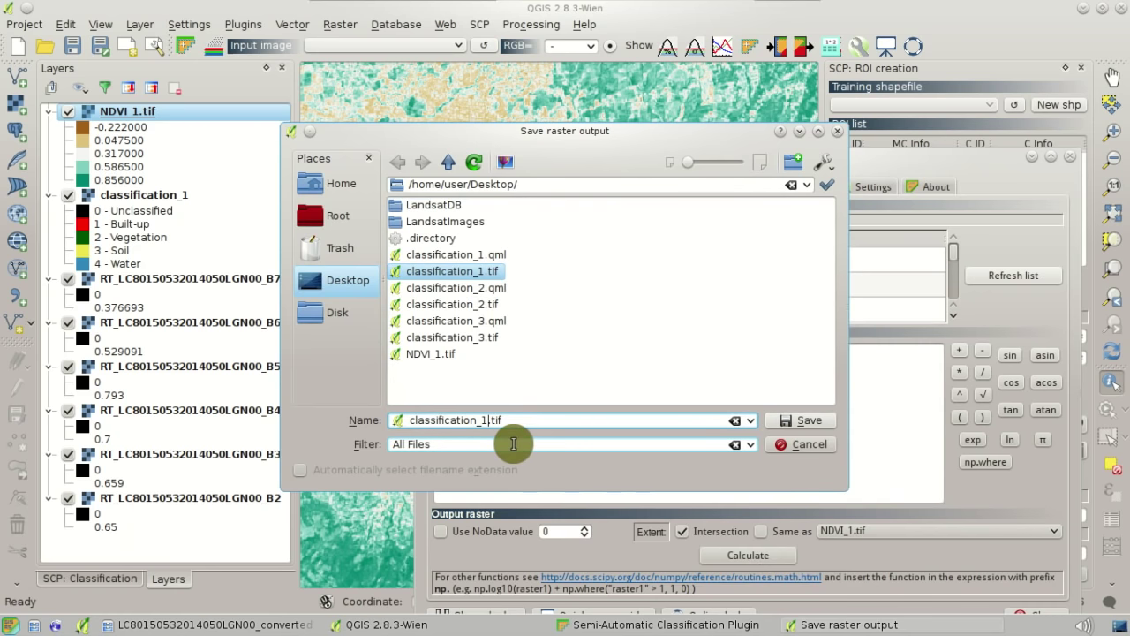
type("_NDVI")
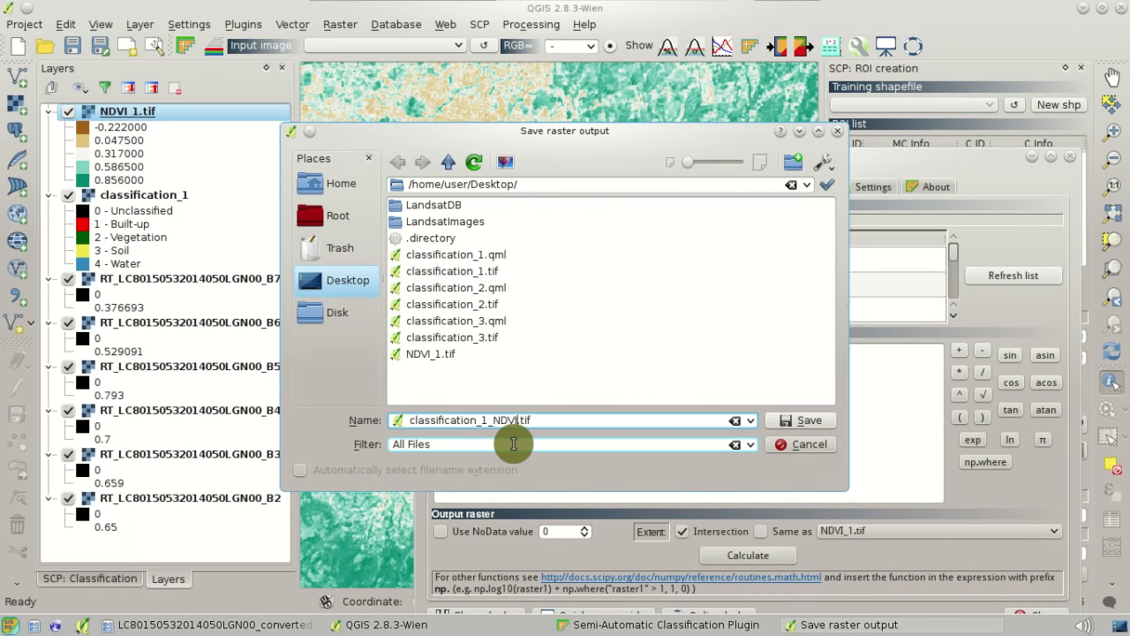
left_click(822, 421)
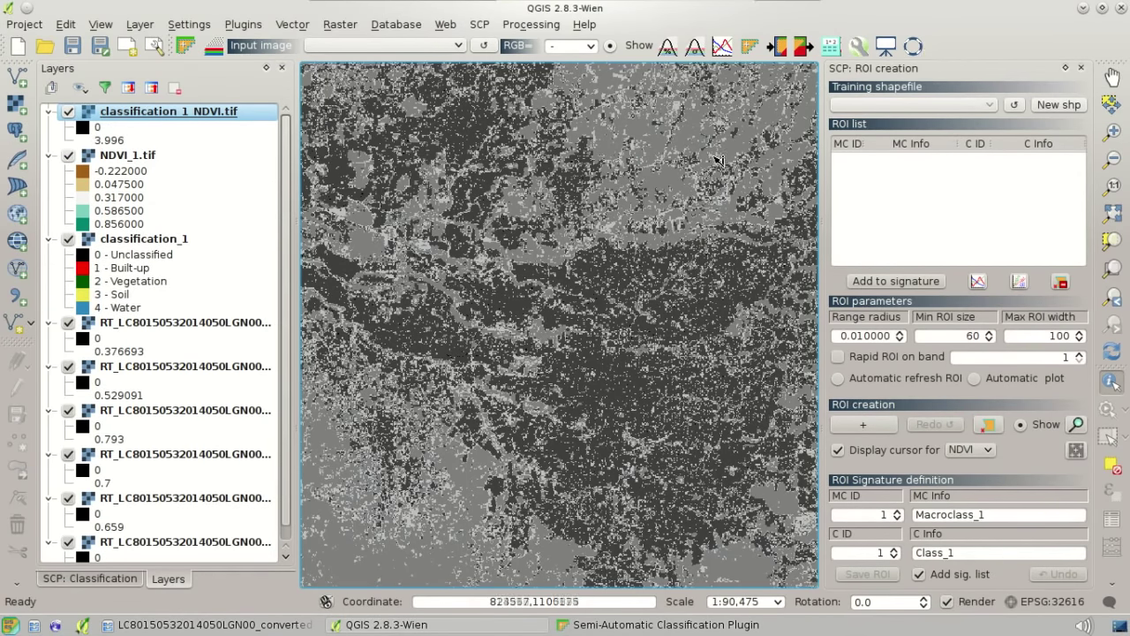
Step: Copy the style of the classification_1 layer and paste it onto classification_1_NDVI.tif
right_click(161, 239)
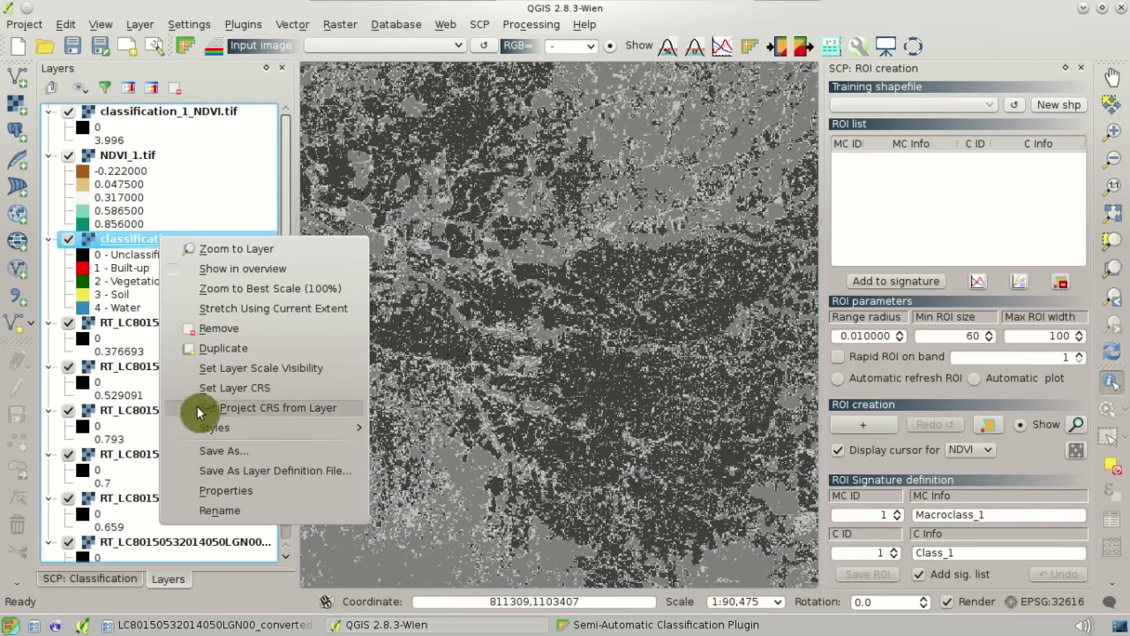
mouse_move(228, 429)
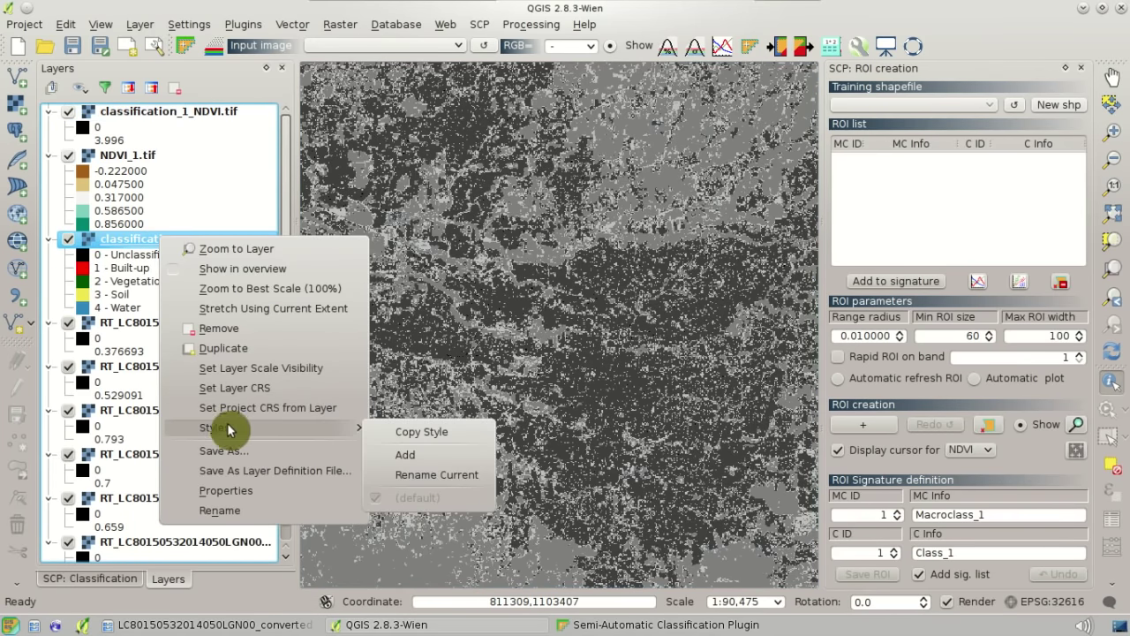
left_click(423, 431)
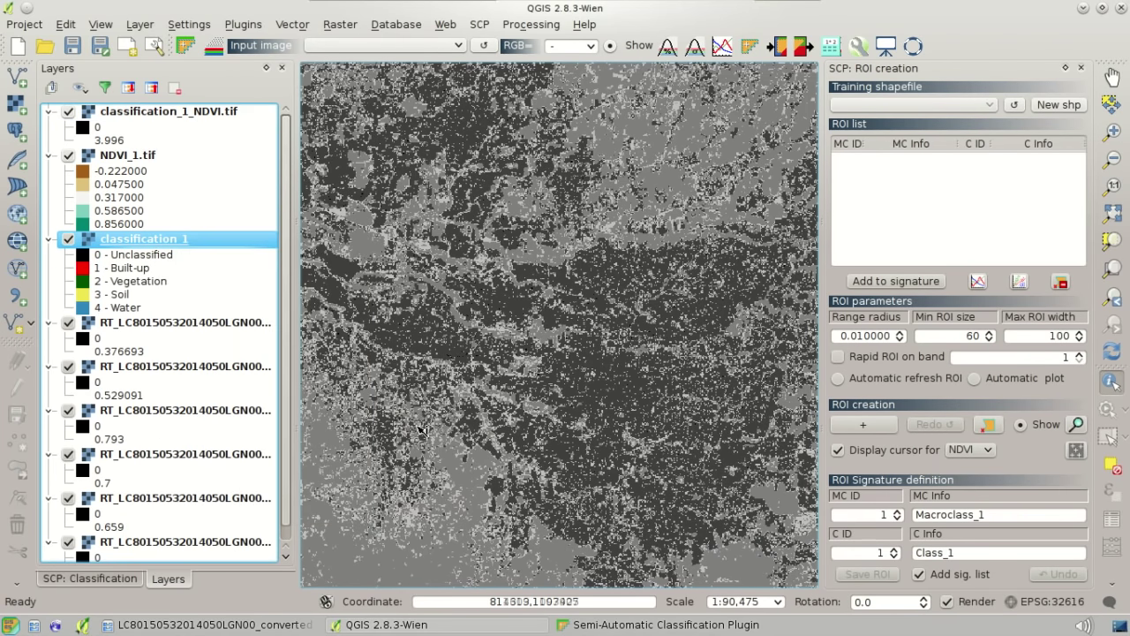
right_click(223, 118)
mouse_move(298, 300)
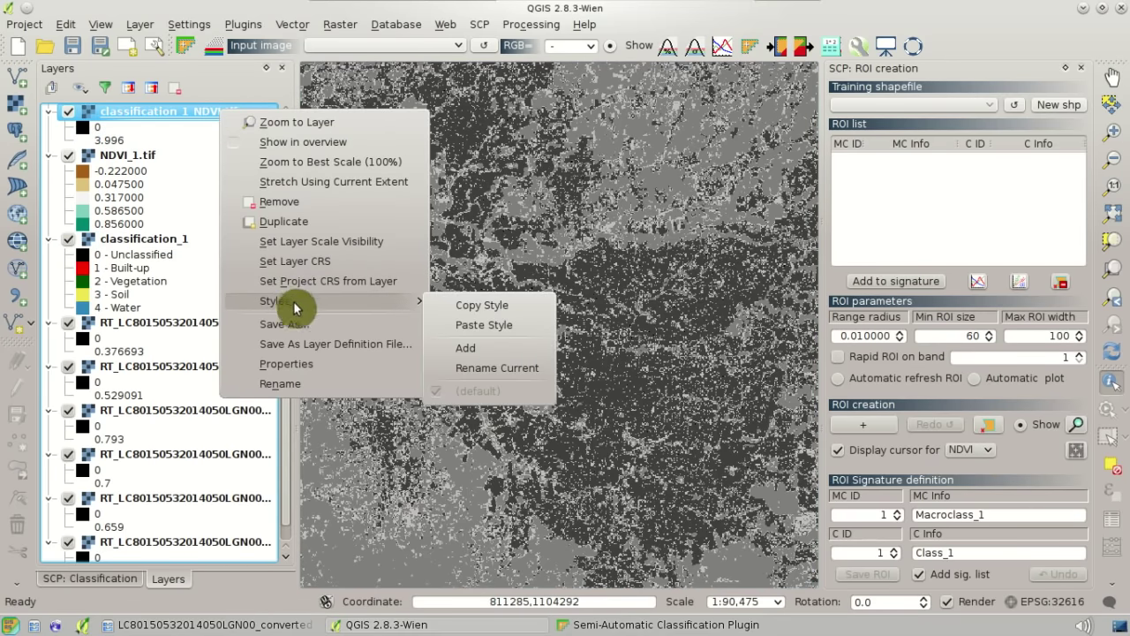
left_click(480, 326)
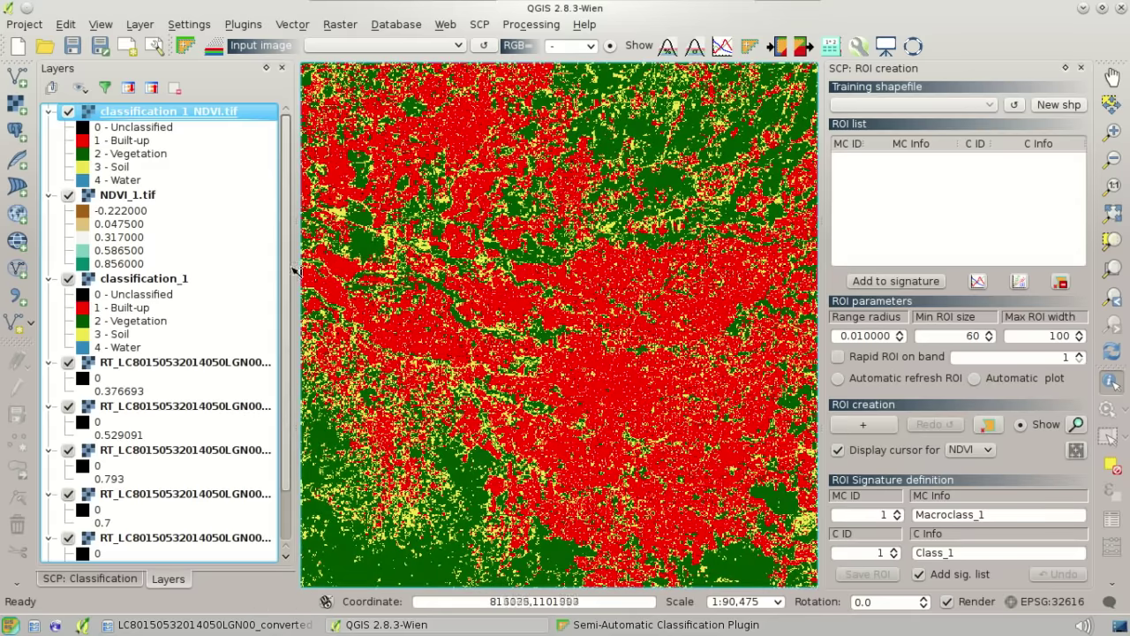
Step: Hide the NDVI_1.tif layer and compare classification_1_NDVI.tif with the original classification_1 by toggling the refined layer's visibility
left_click(68, 197)
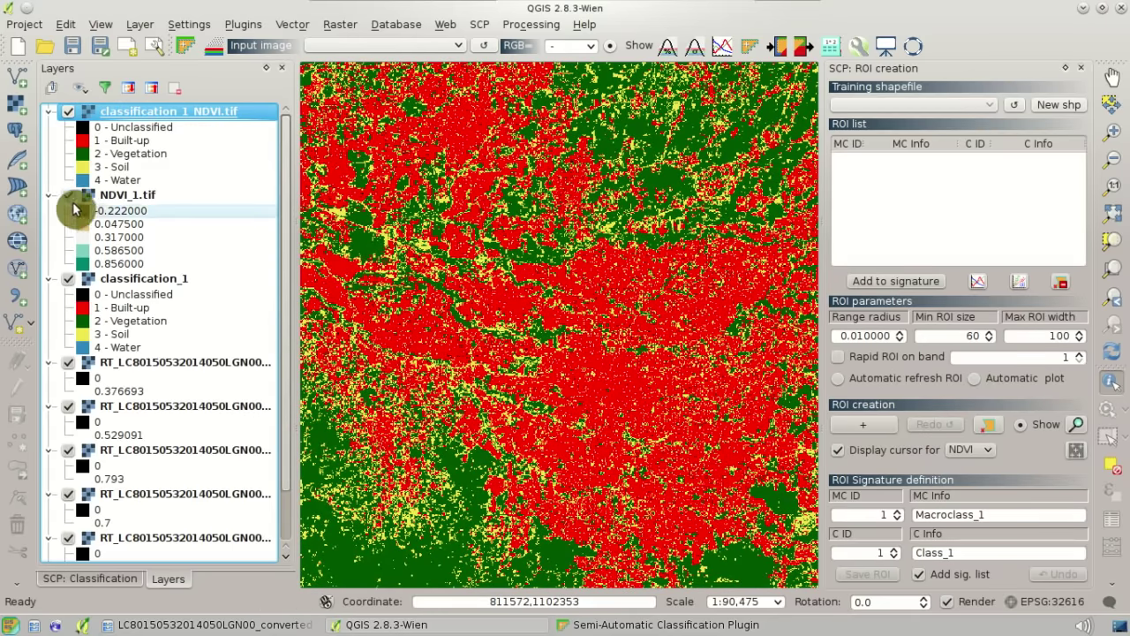
left_click(68, 111)
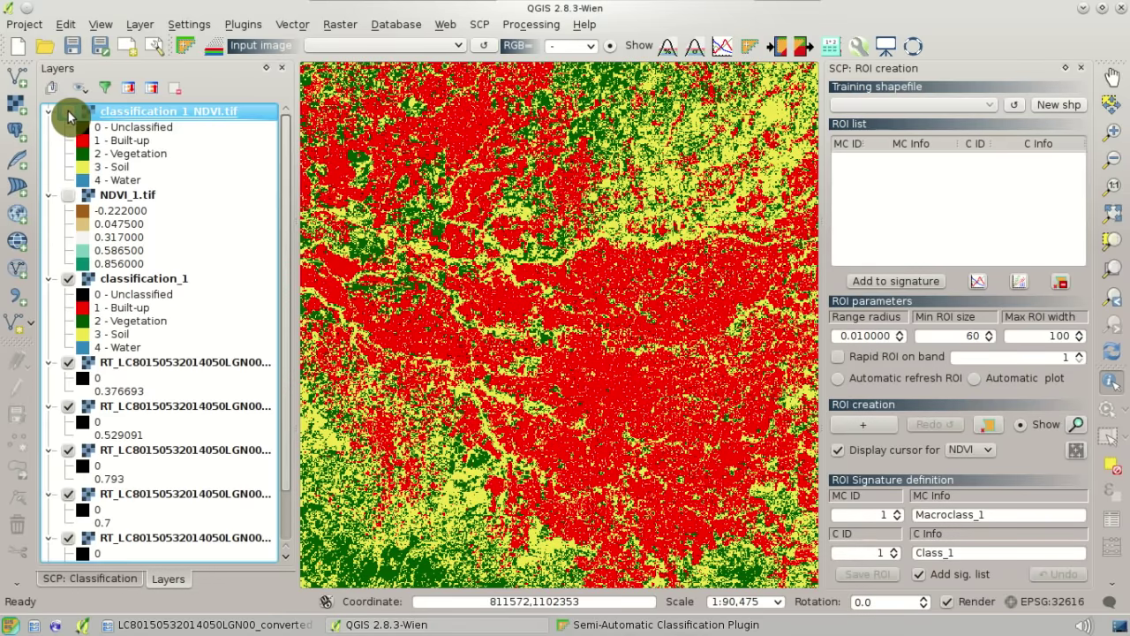
left_click(68, 111)
left_click(69, 113)
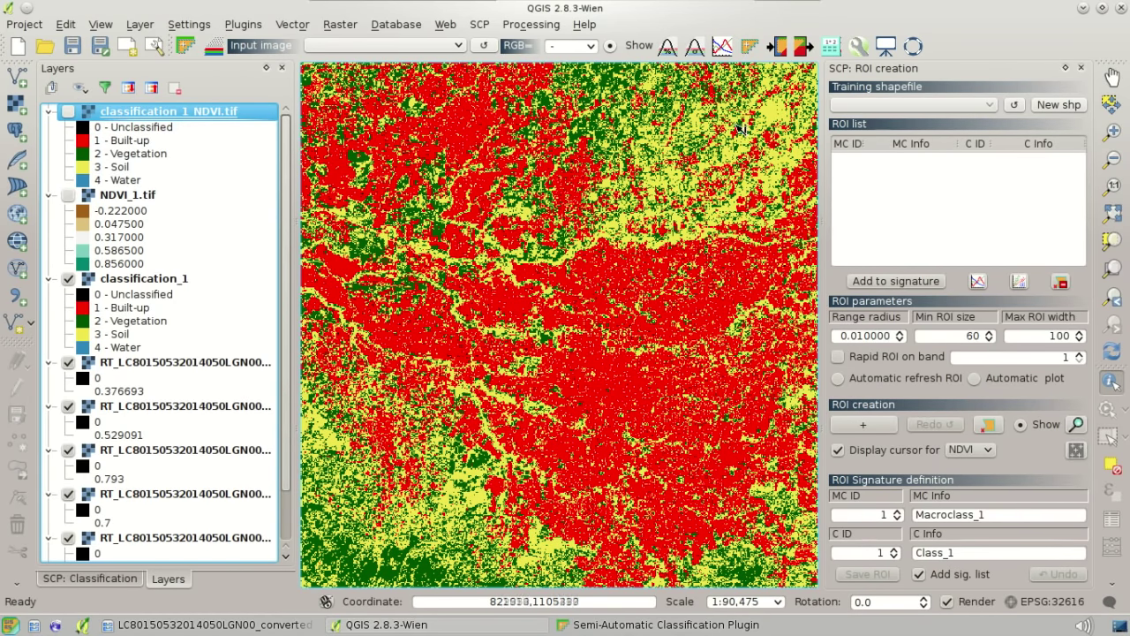
Step: Compare the whole-scene extent of classification_1_NDVI.tif with classification_1 by toggling the refined layer's visibility
left_click(68, 111)
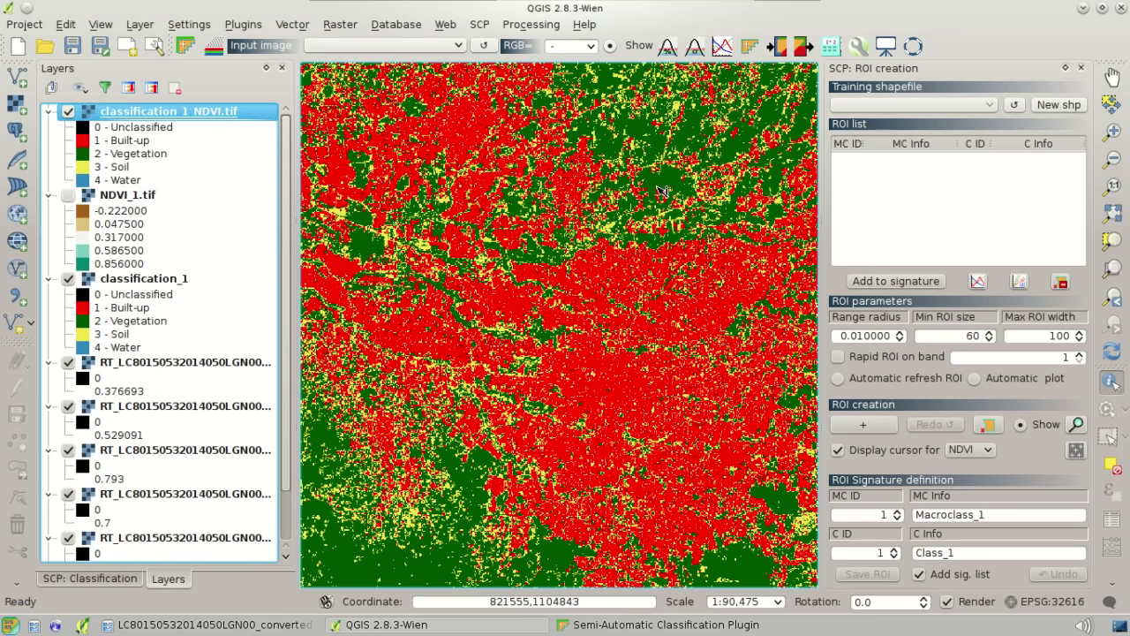
right_click(271, 115)
left_click(340, 127)
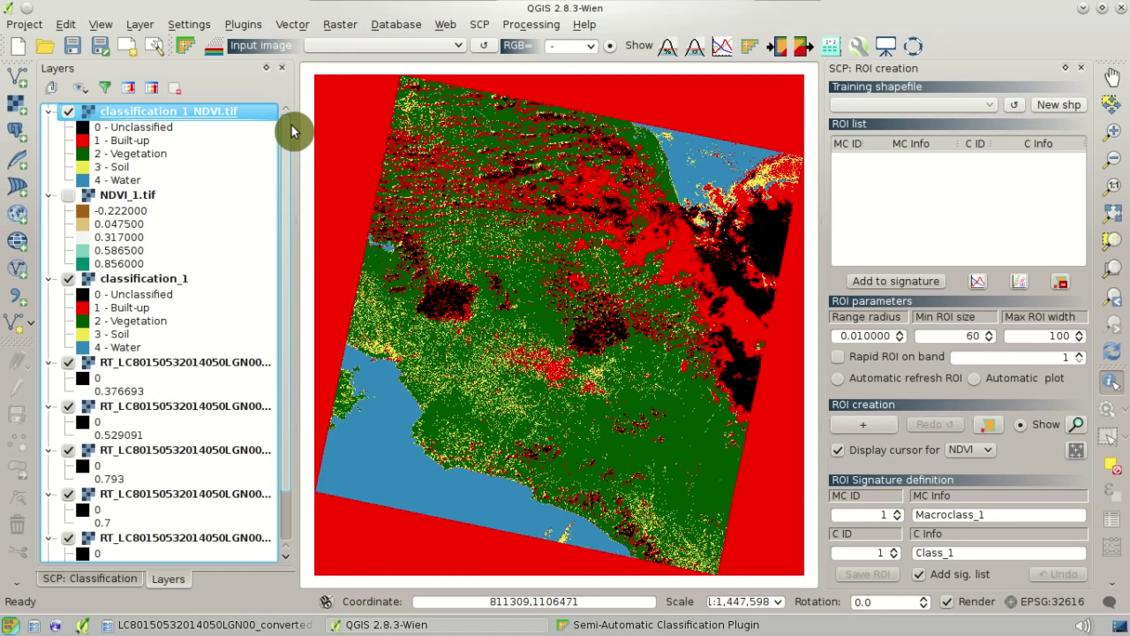
left_click(69, 113)
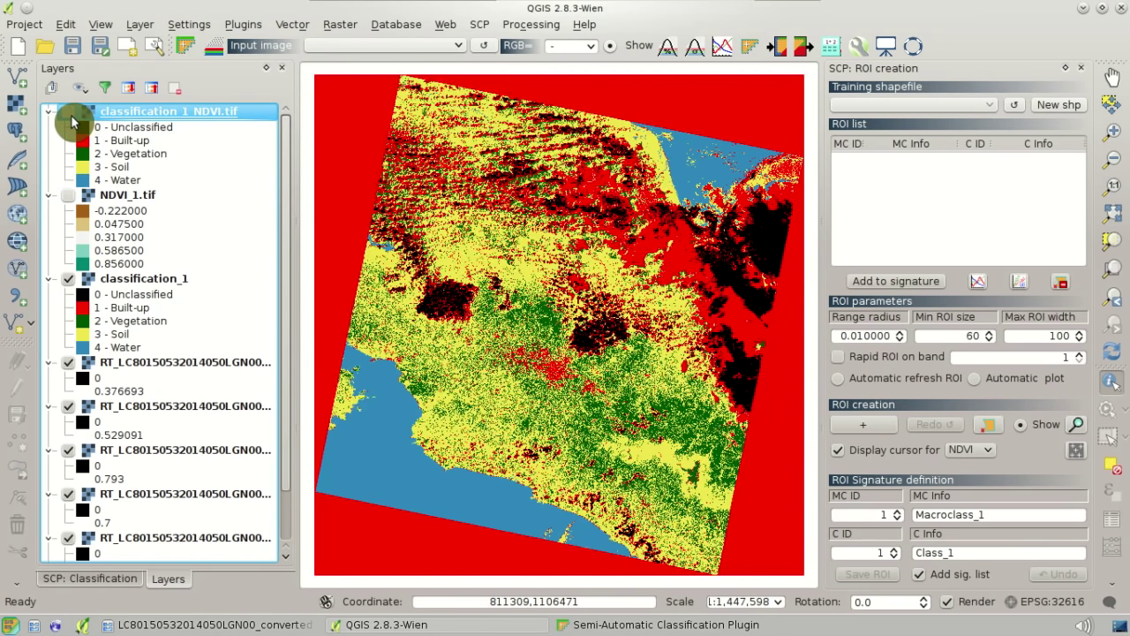
left_click(70, 113)
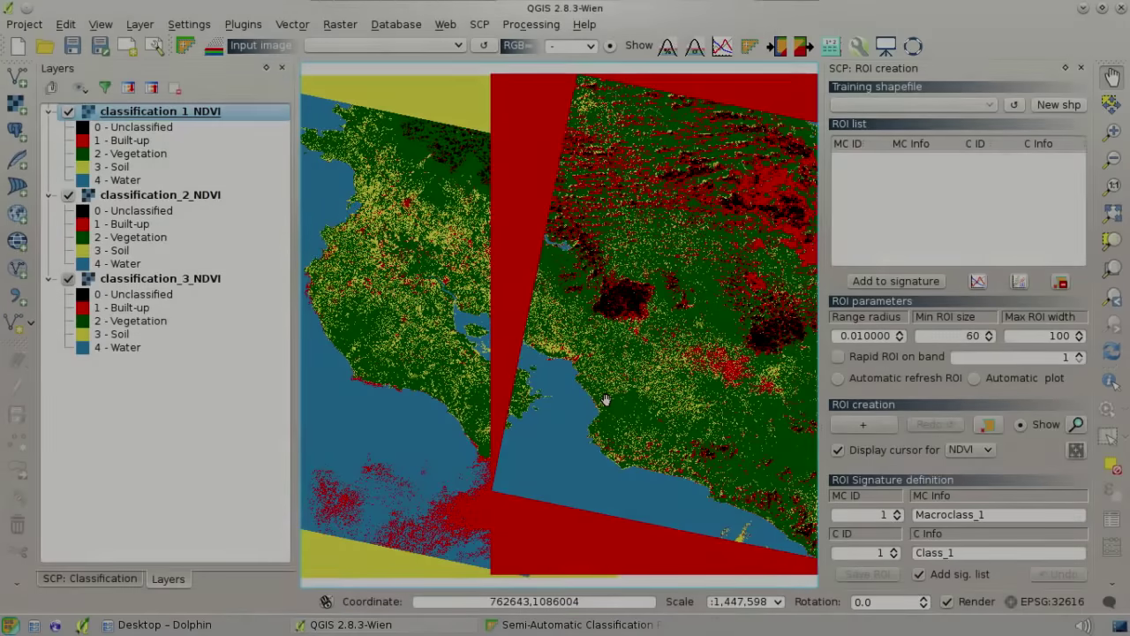
Step: Examine how the three NDVI-refined classifications overlap by toggling the visibility of classification_1_NDVI and classification_2_NDVI
scroll(606, 400, "down", 1)
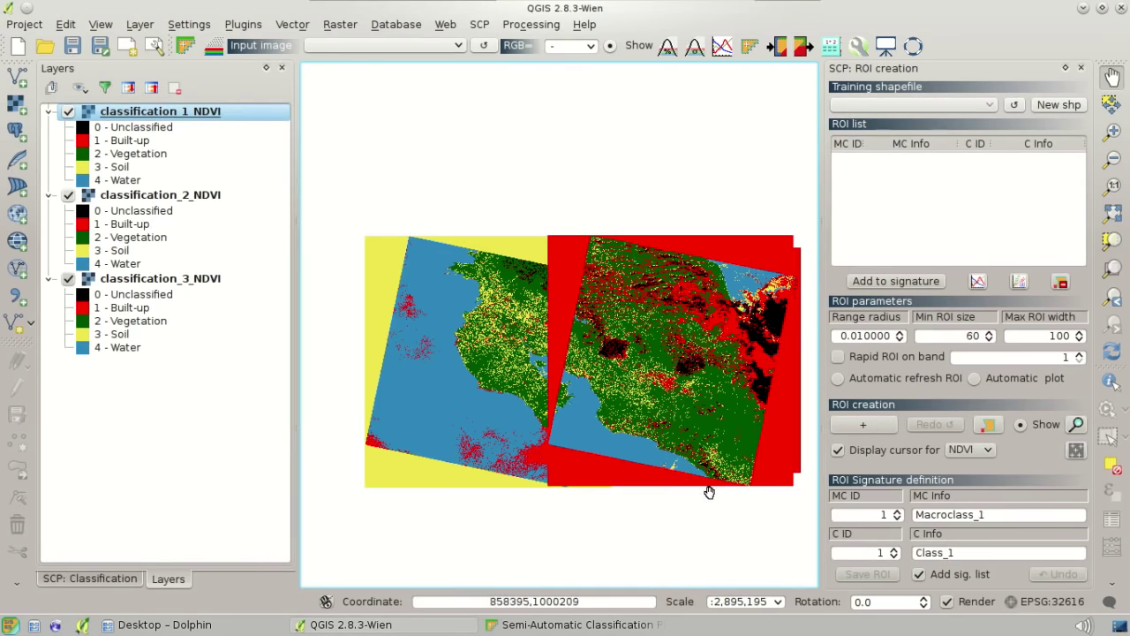
left_click(209, 315)
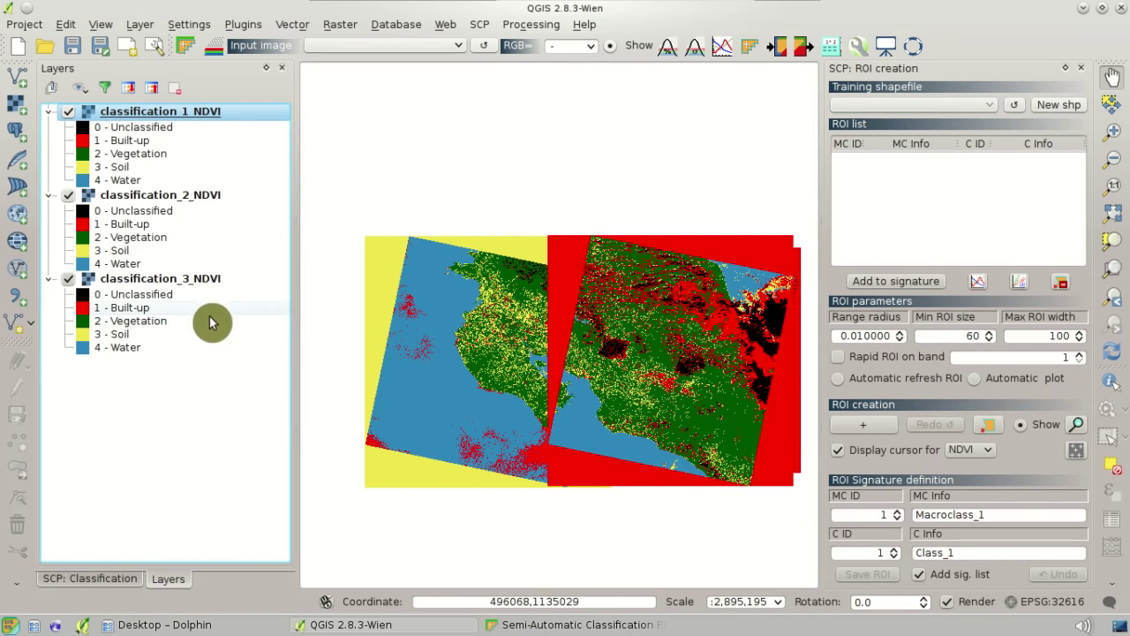
left_click(66, 112)
left_click(68, 195)
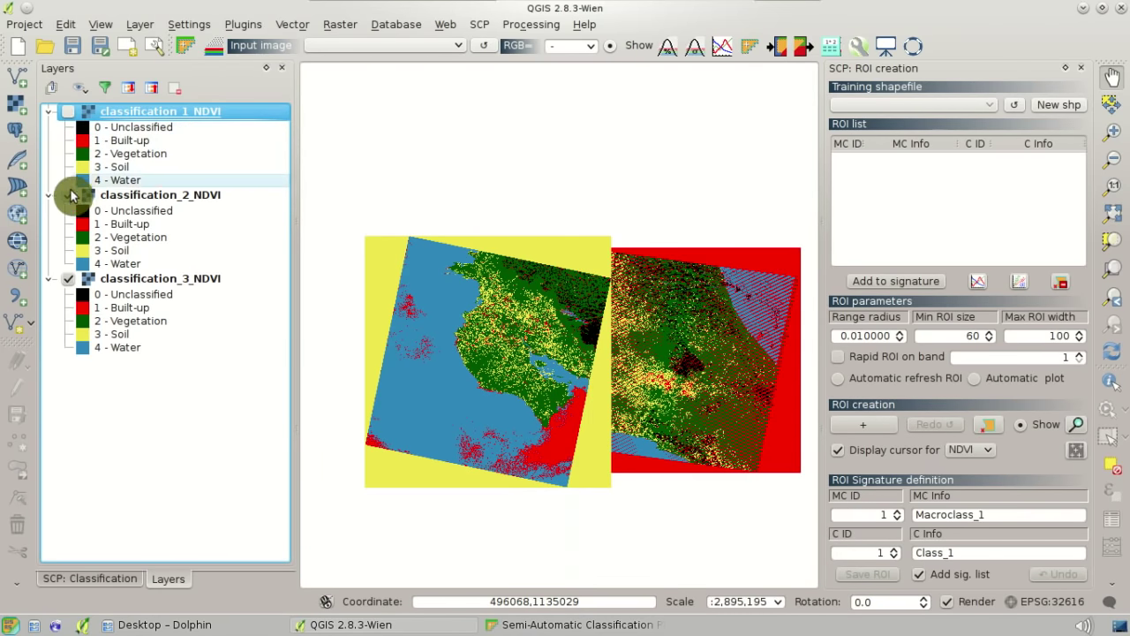
left_click(69, 196)
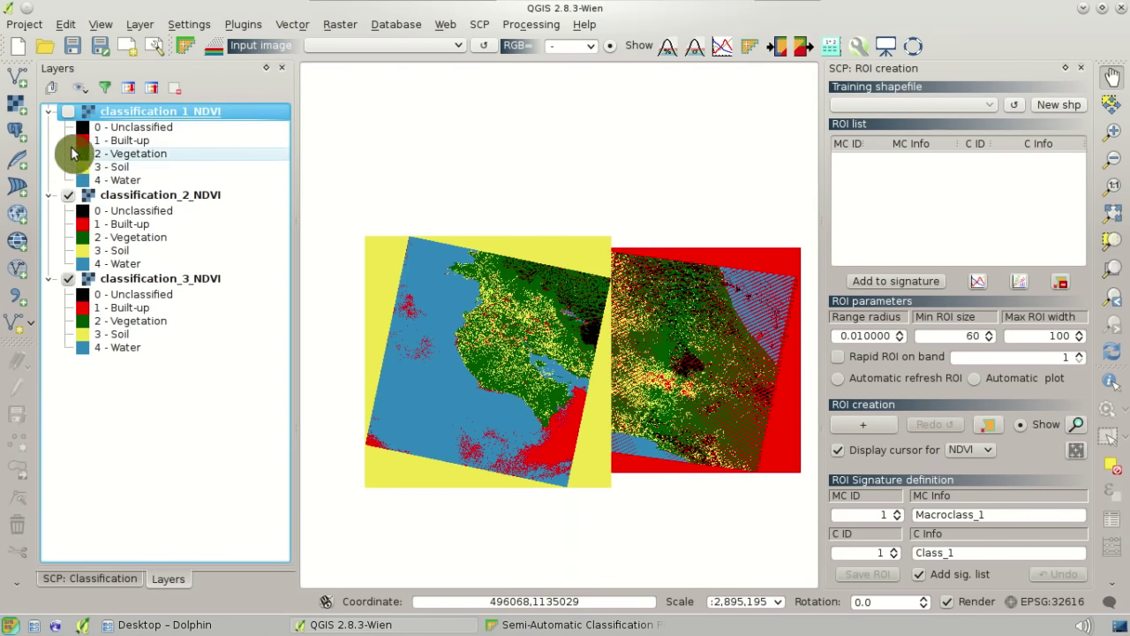
left_click(69, 112)
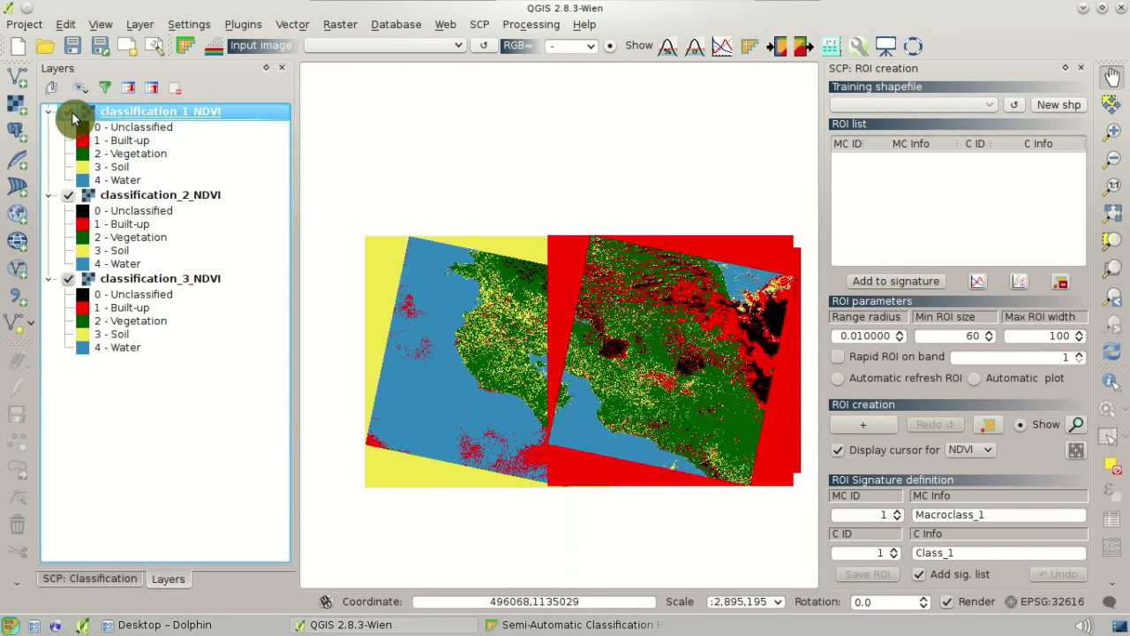
Step: Close the ROI creation dock and inspect the boundary where classification_1_NDVI overlaps the neighbouring classification
left_click(1080, 68)
scroll(764, 371, "up", 1)
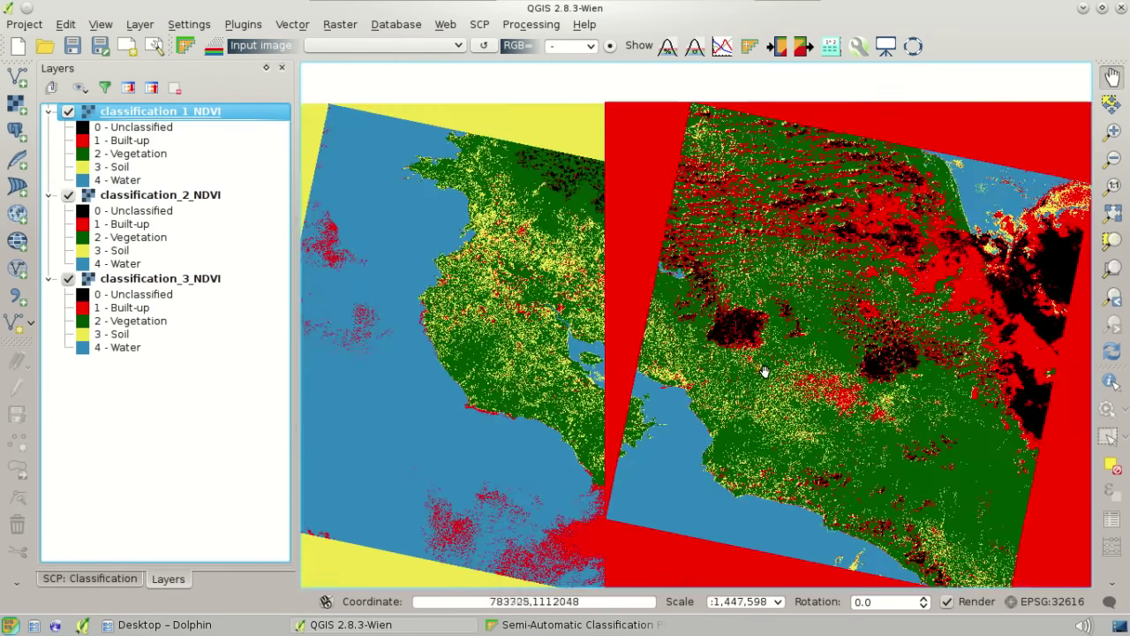
scroll(624, 334, "up", 1)
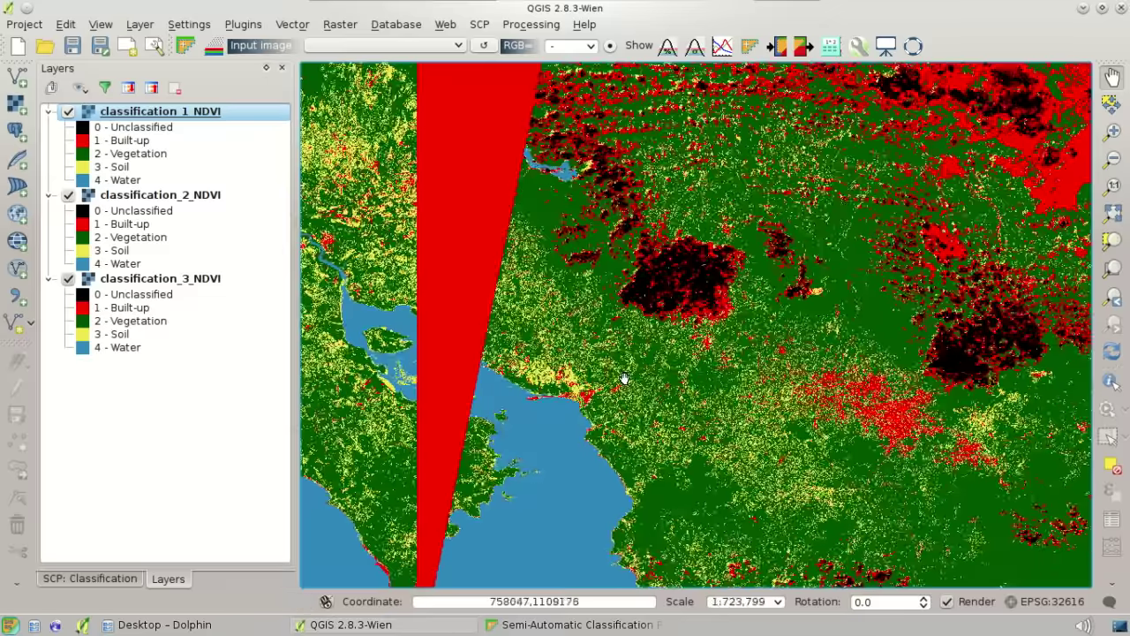
left_click_drag(622, 428, 790, 382)
left_click_drag(736, 348, 752, 463)
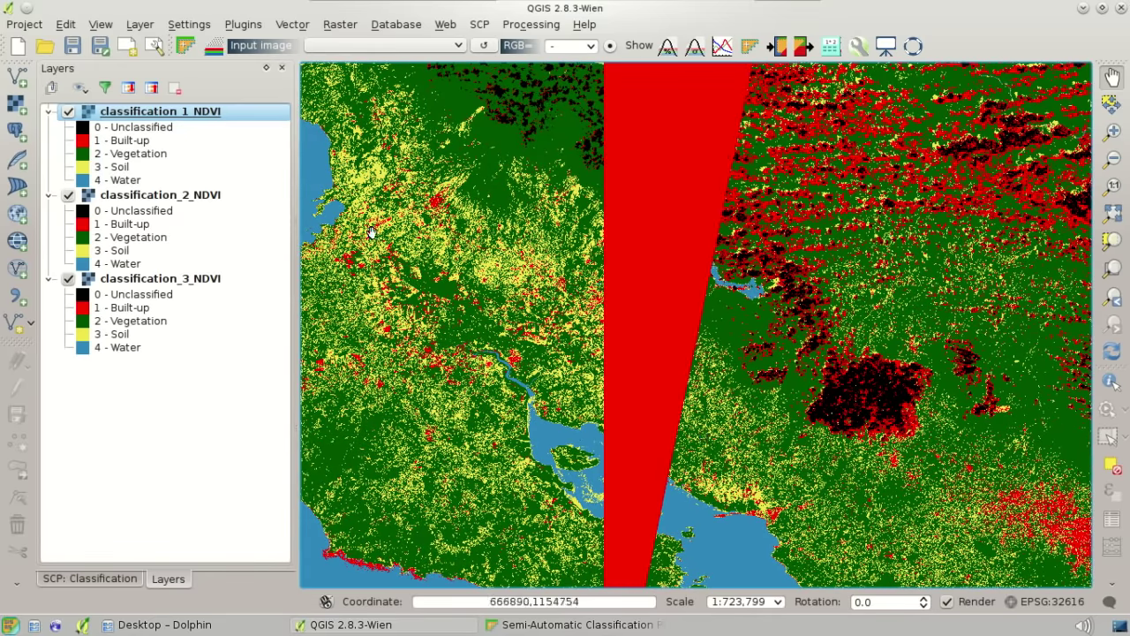
Step: Load classification_1_NDVI.tif from the Desktop folder into the QGIS project
left_click(185, 51)
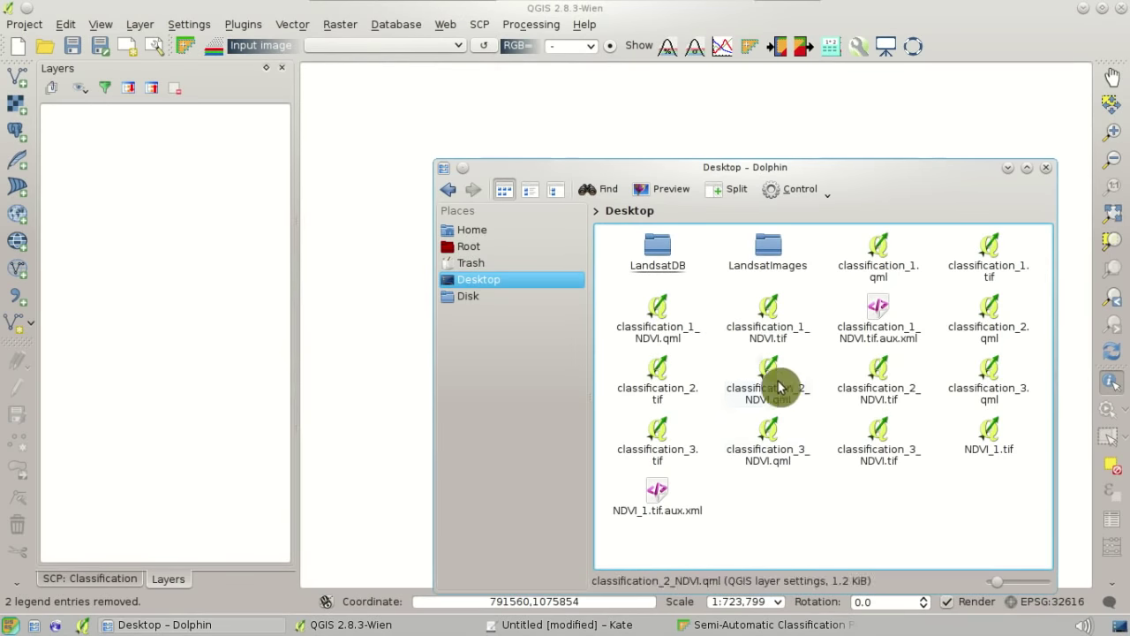
left_click_drag(770, 329, 377, 367)
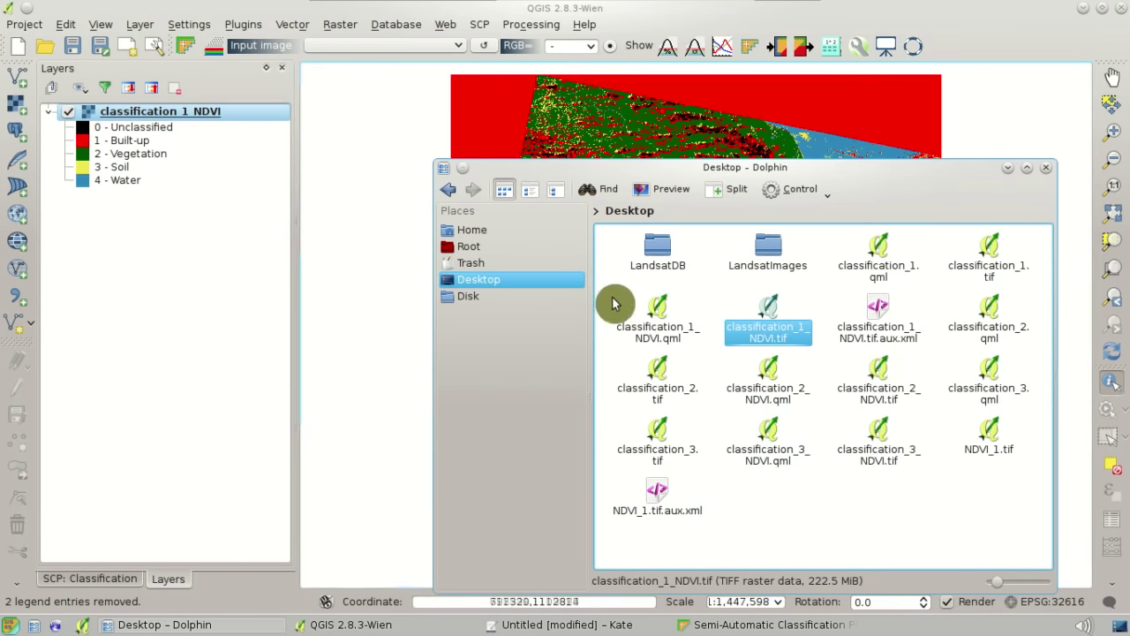
left_click_drag(906, 170, 917, 178)
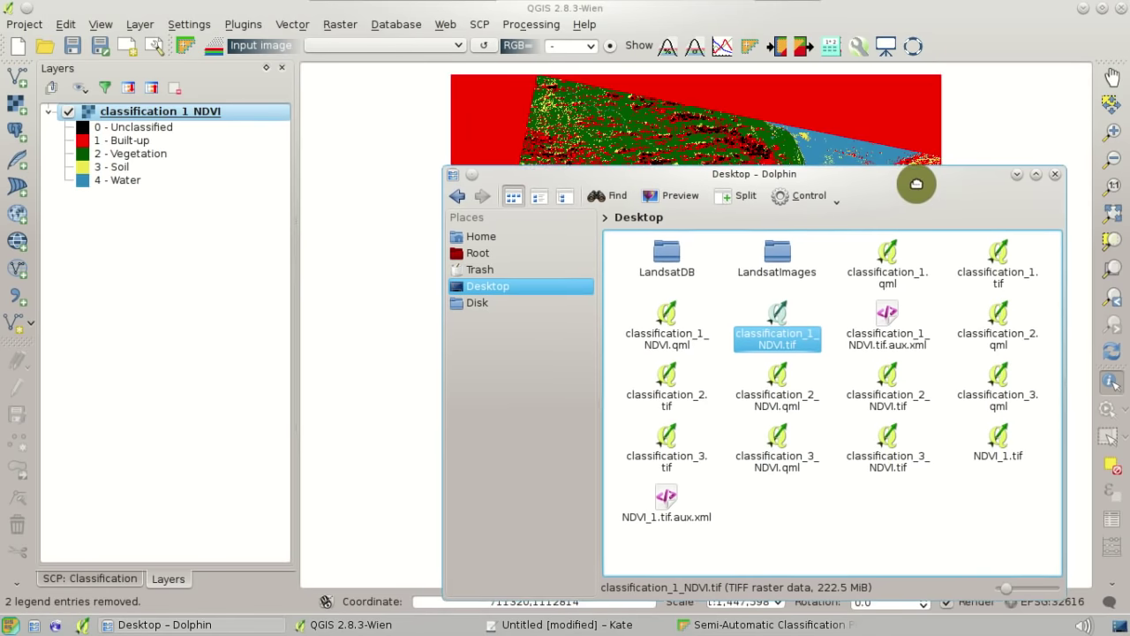
double_click(789, 251)
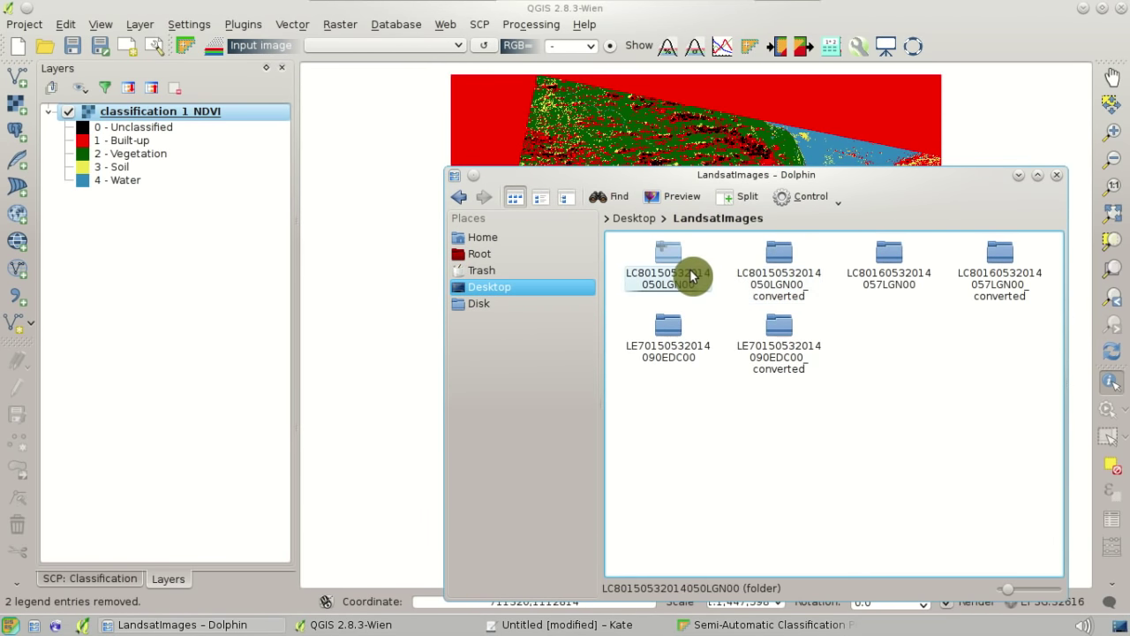
double_click(691, 277)
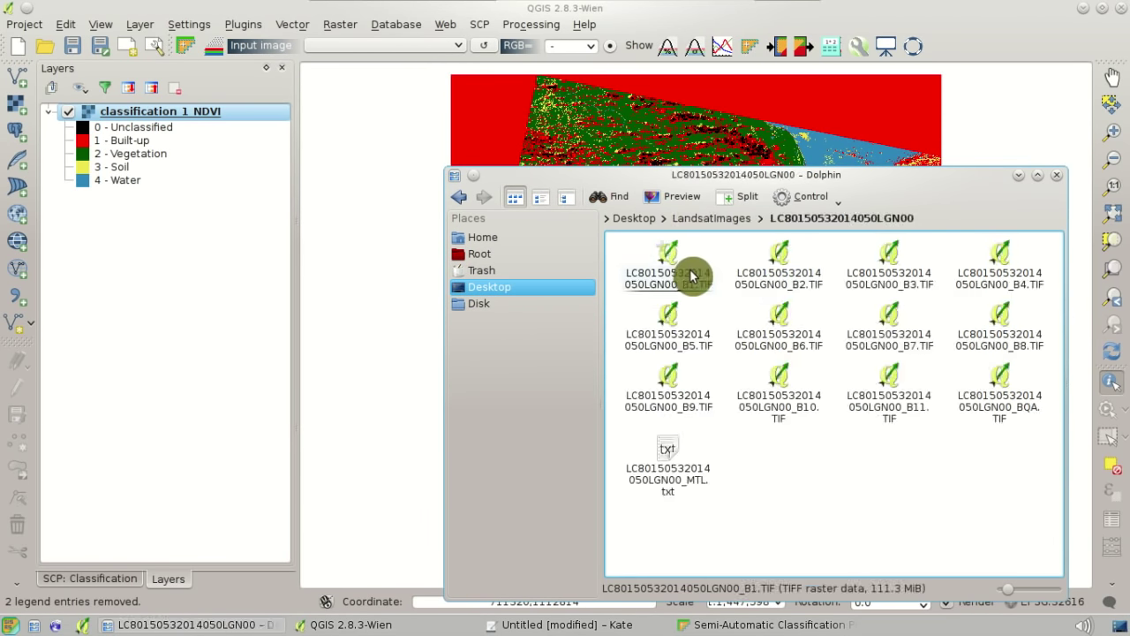
left_click(996, 383)
mouse_move(991, 388)
left_mouse_down()
mouse_move(996, 461)
mouse_move(996, 421)
mouse_move(375, 312)
left_mouse_up()
left_click(242, 306)
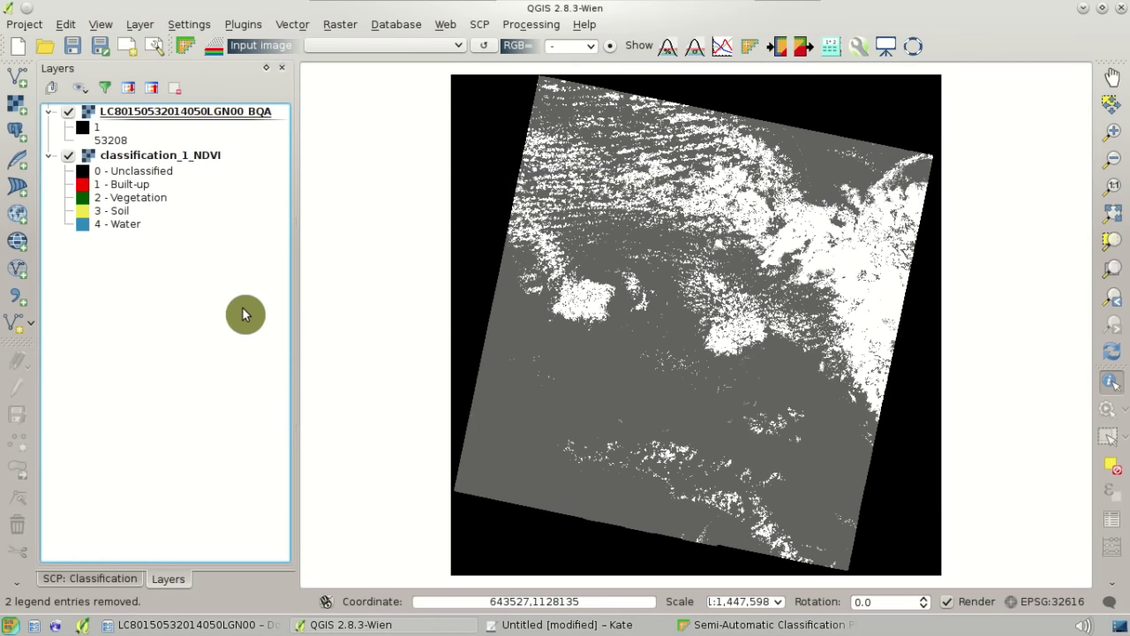
Step: Compare the BQA layer with the classification in the cloudy area and identify its pixel values over the clouds
scroll(846, 288, "up", 3)
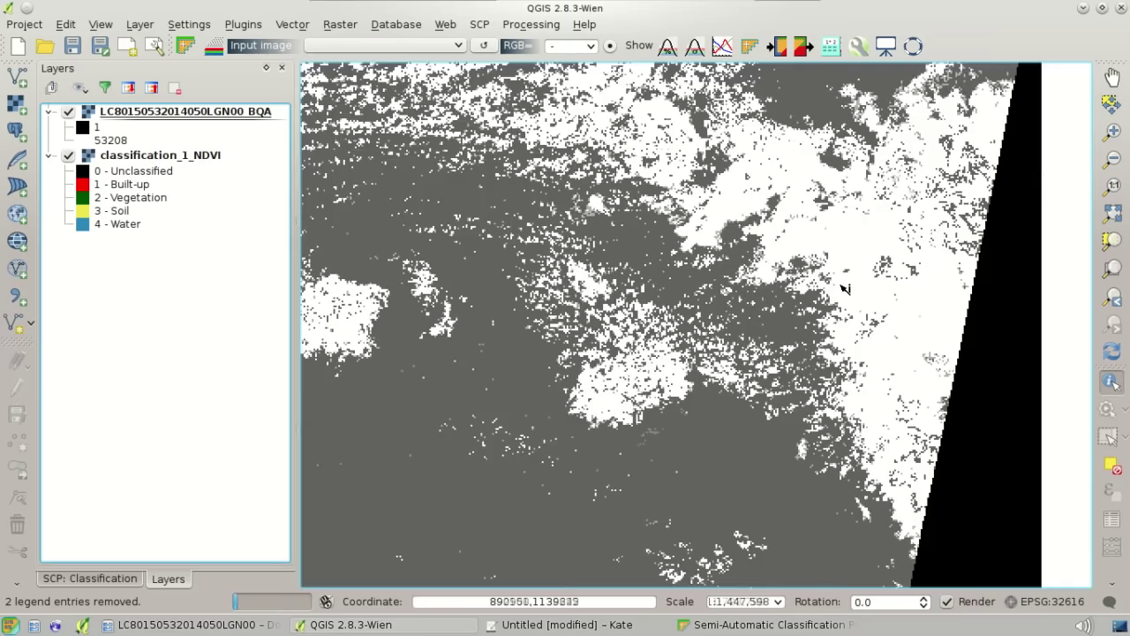
left_click(69, 112)
left_click(70, 114)
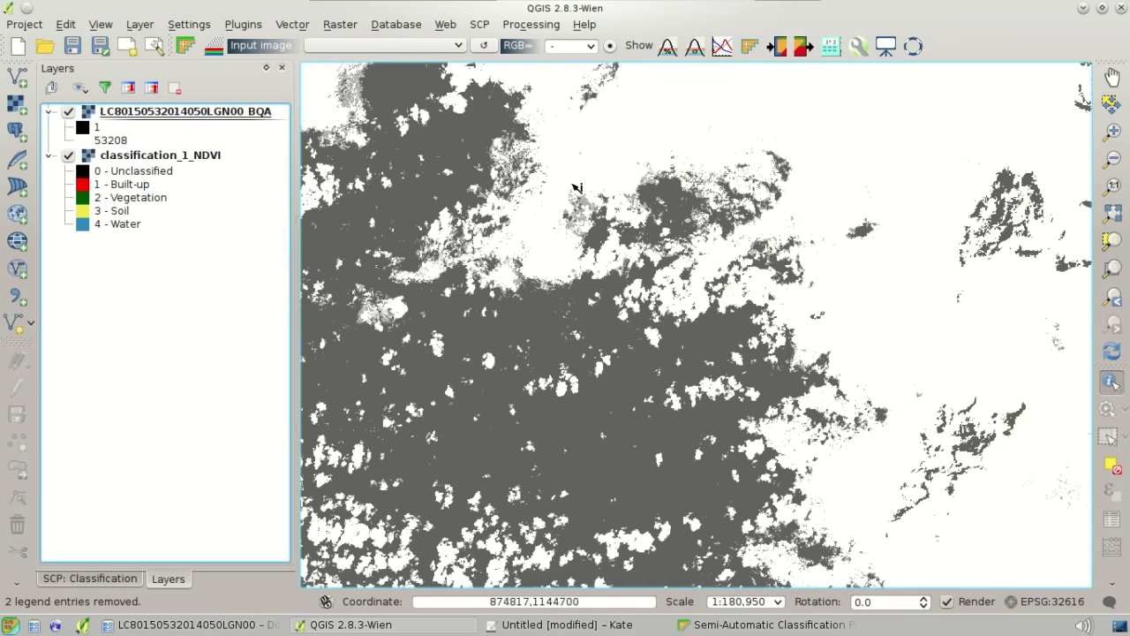
left_click(566, 253)
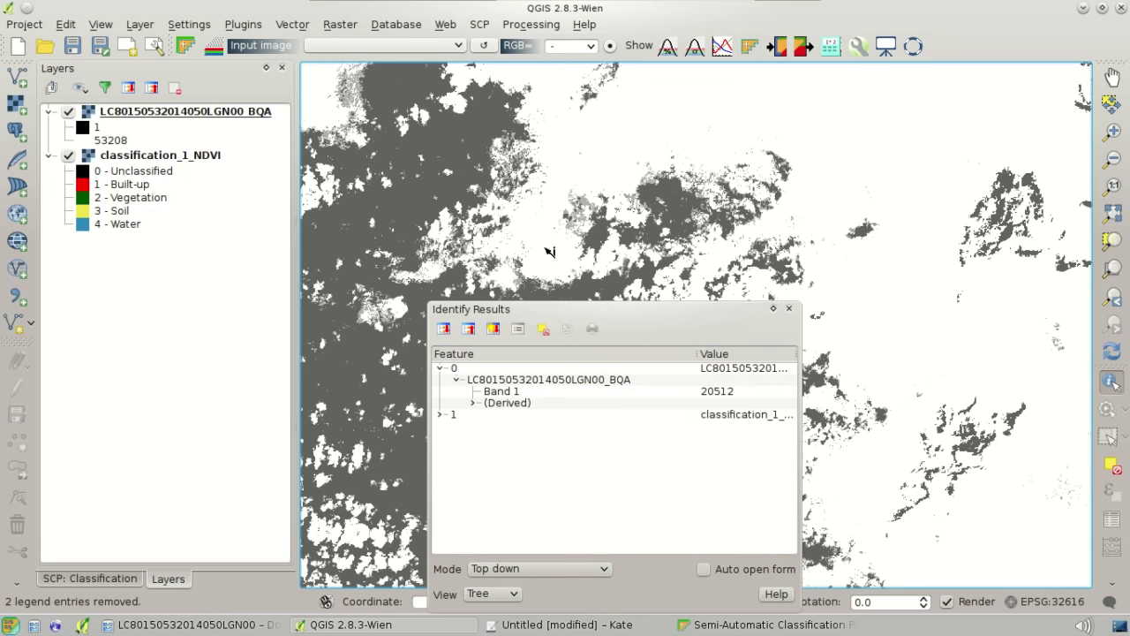
left_click(636, 371)
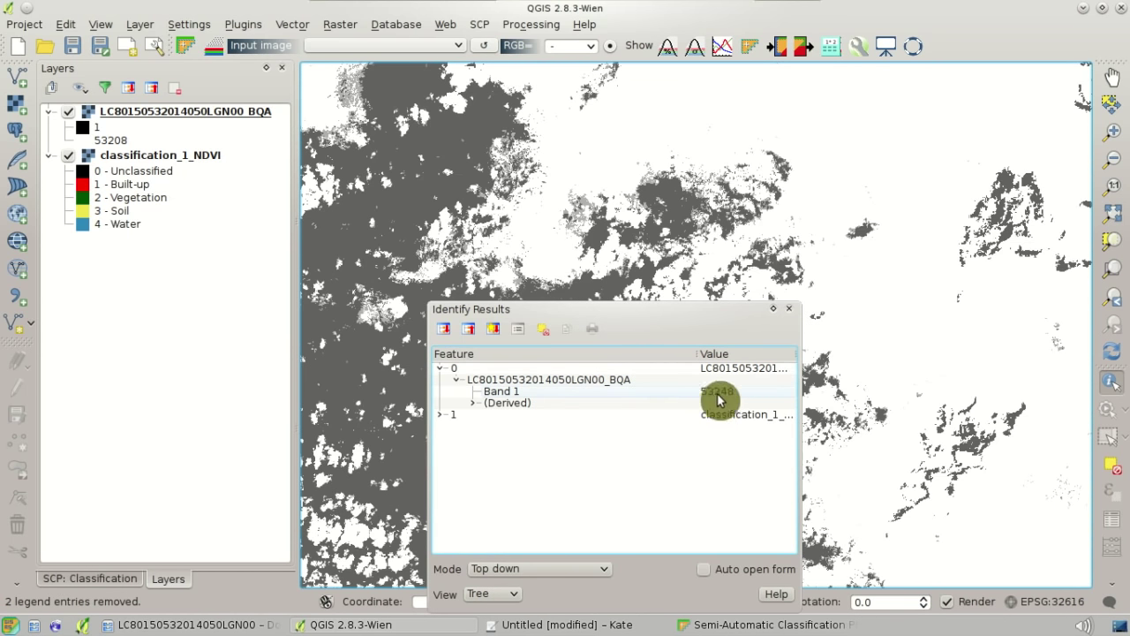
left_click(790, 311)
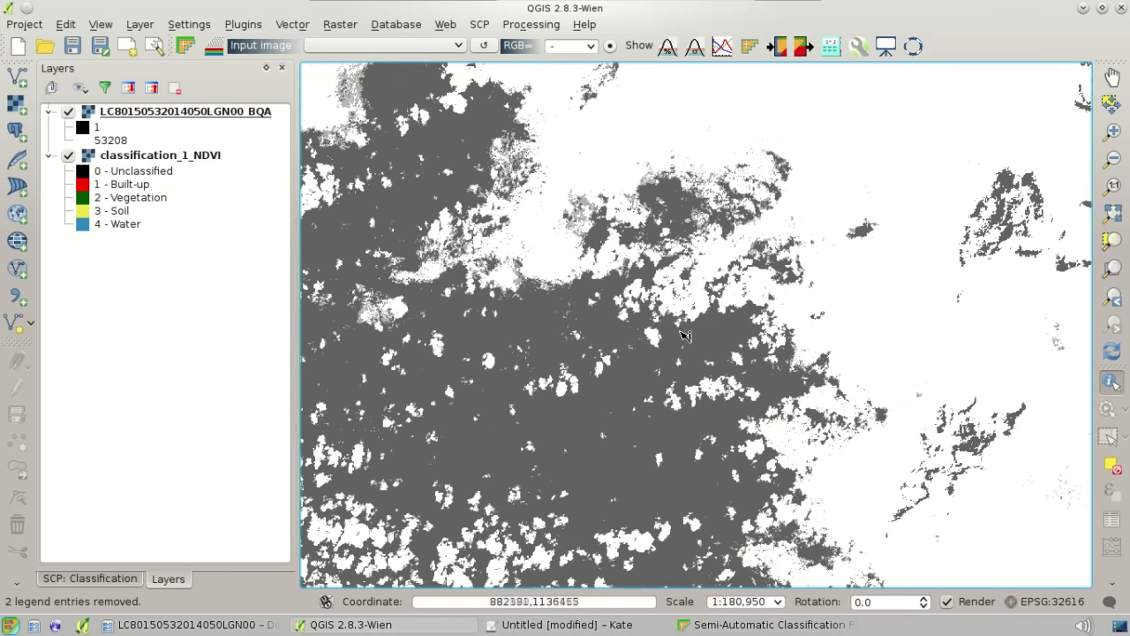
Step: Copy the np.where expression from Kate into the band calculator, assigning 0 where BQA equals 53248, 36864 or 61440 and classification_1_NDVI elsewhere
left_click(831, 46)
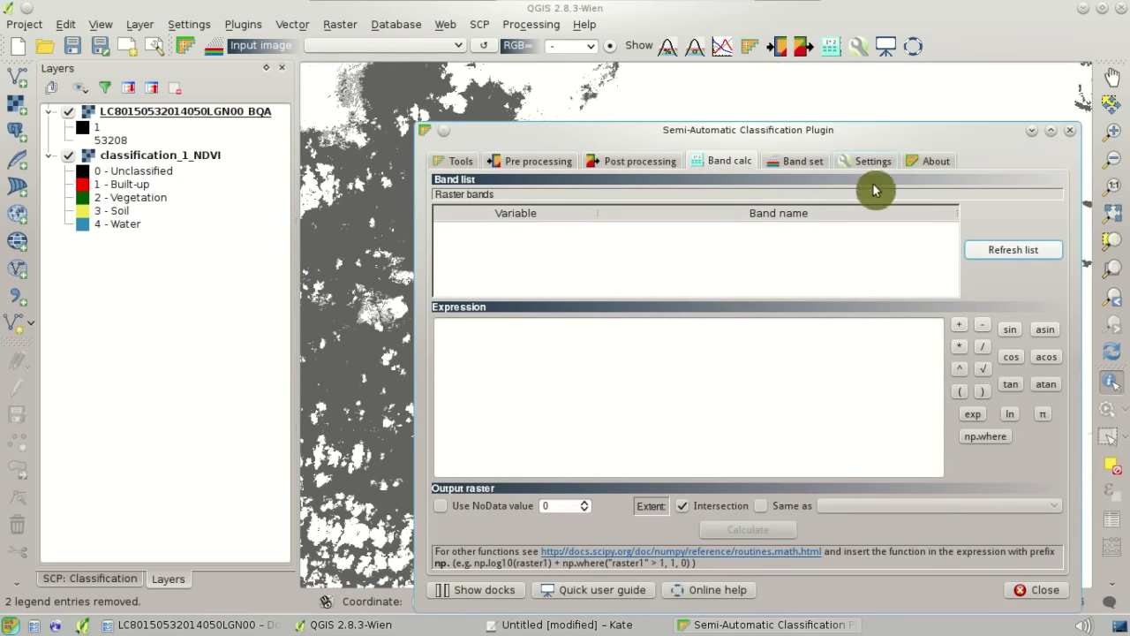
left_click(1015, 252)
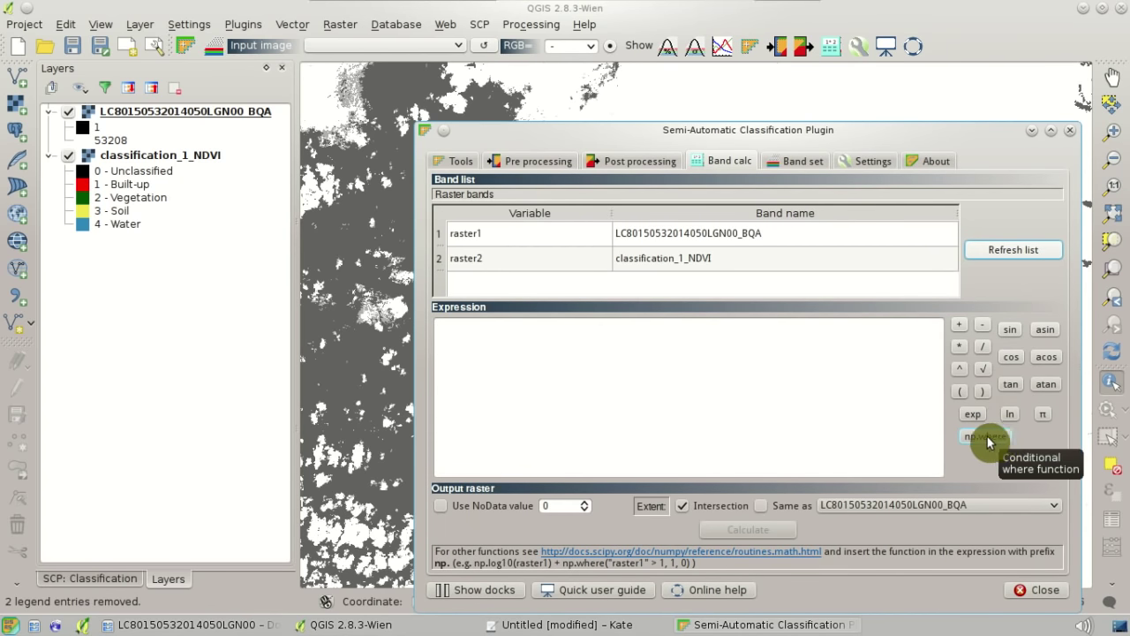
left_click(621, 625)
left_click_drag(427, 79, 37, 71)
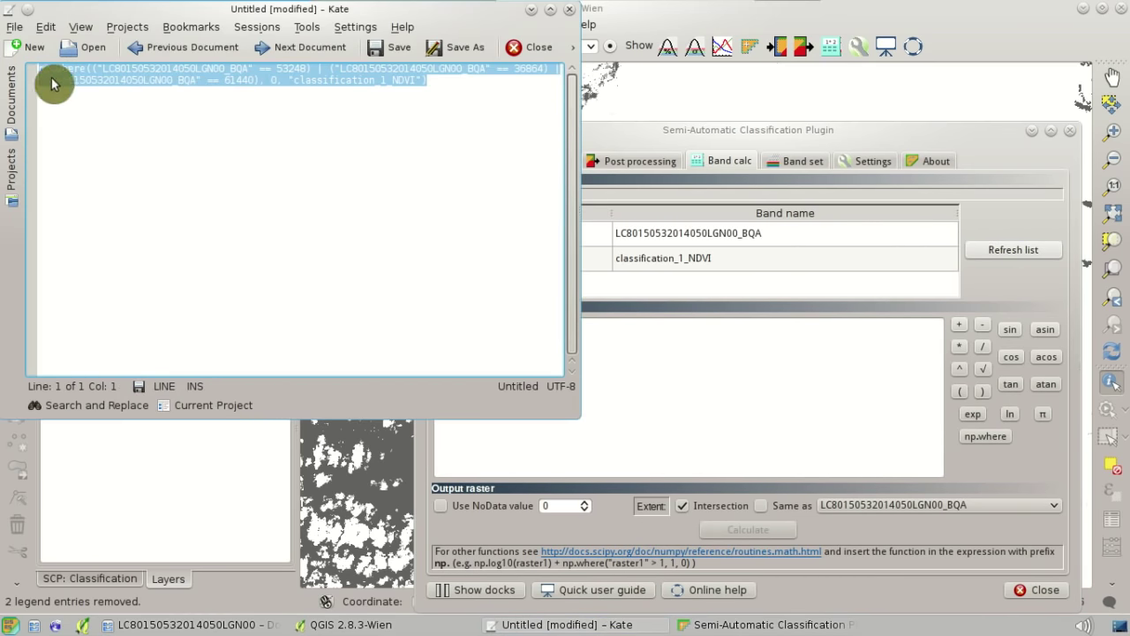
right_click(74, 85)
left_click(119, 111)
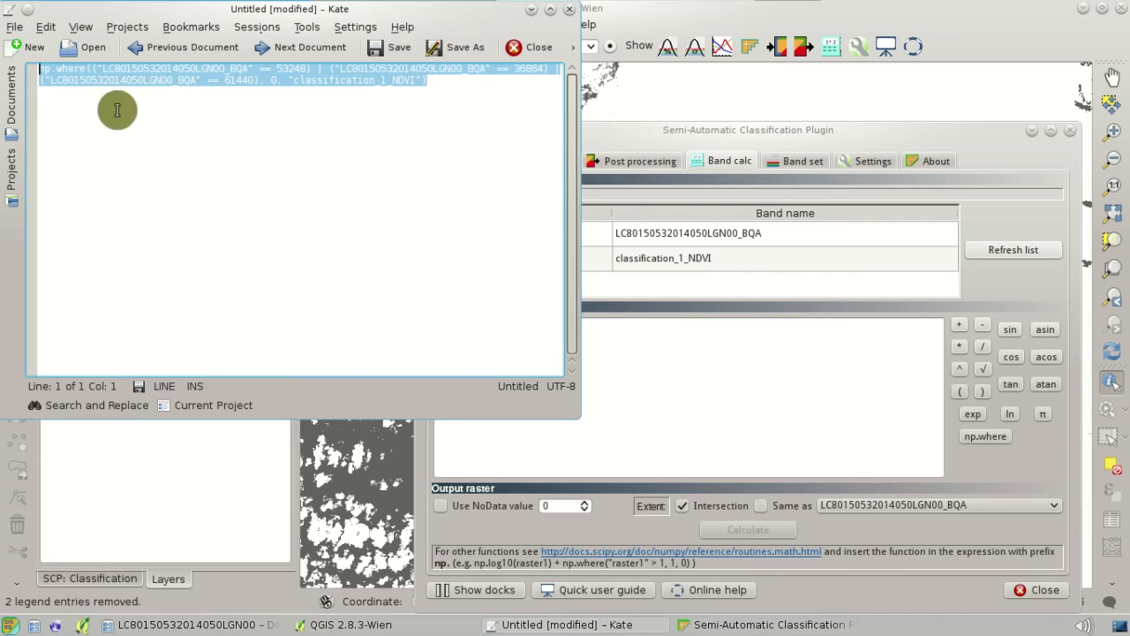
left_click(707, 370)
right_click(707, 373)
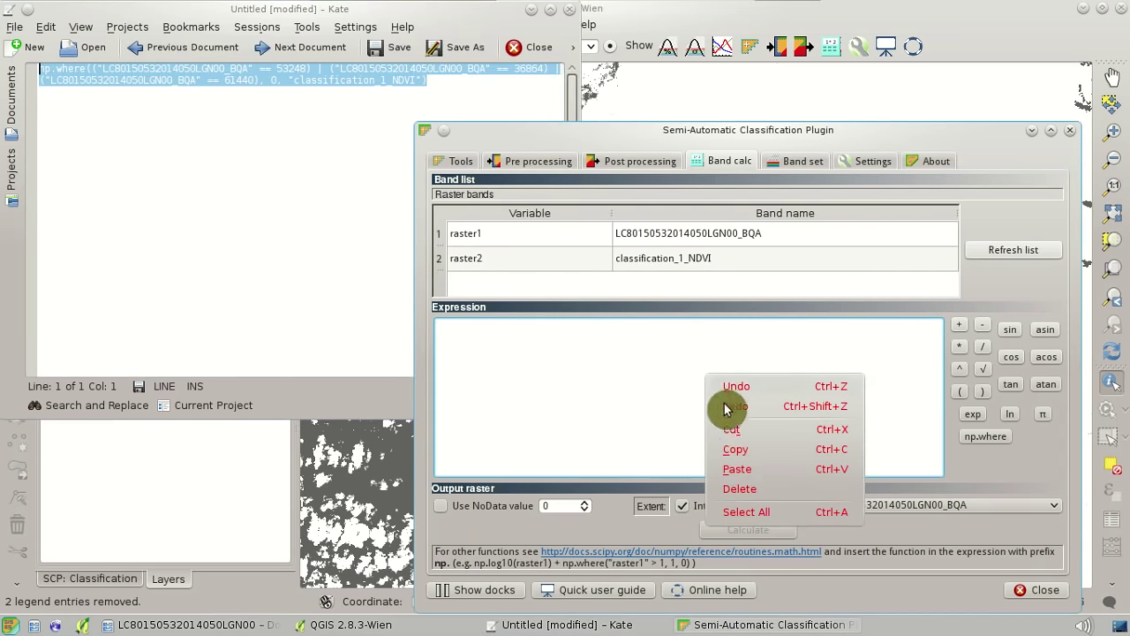
left_click(753, 469)
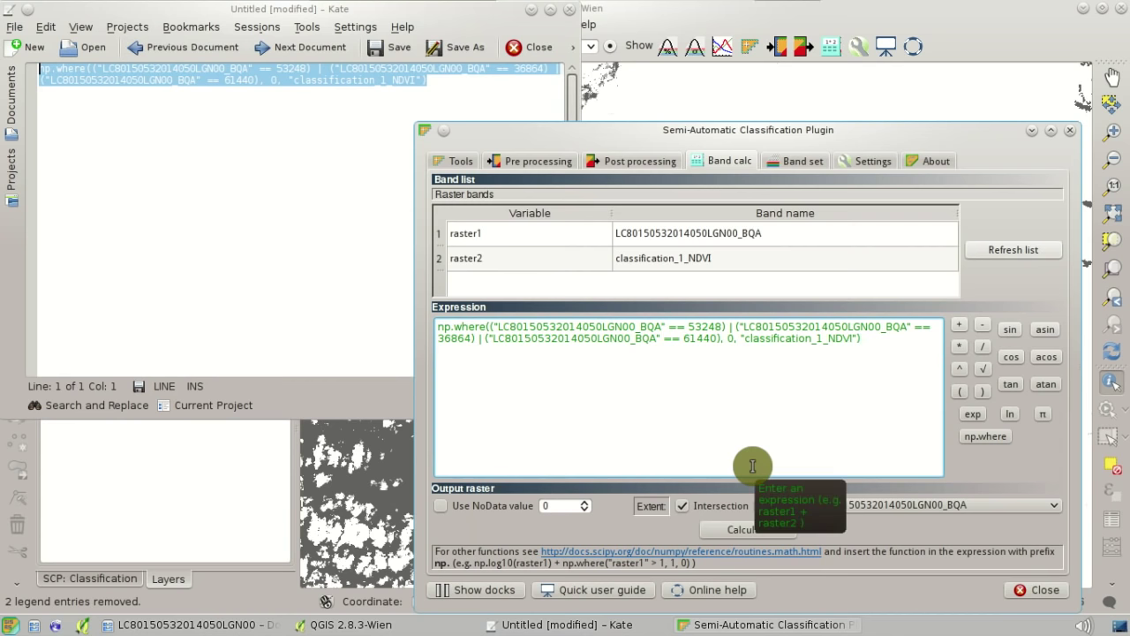
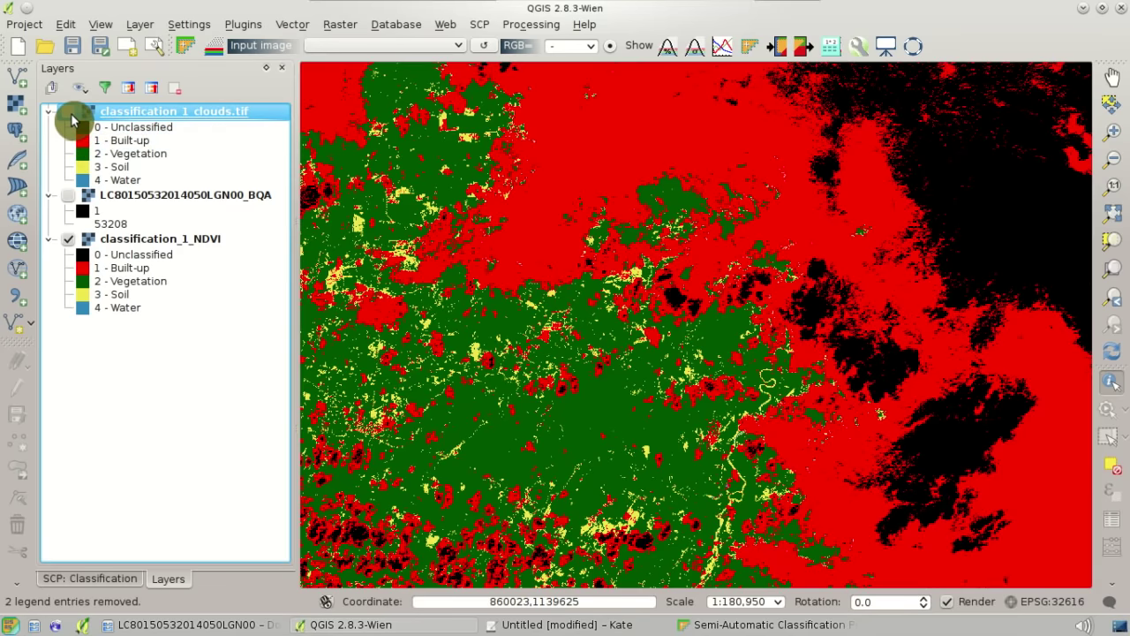
Step: Compare classification_1_clouds.tif with classification_1_NDVI at full extent and close up over the clouds by toggling the masked layer's visibility
right_click(121, 124)
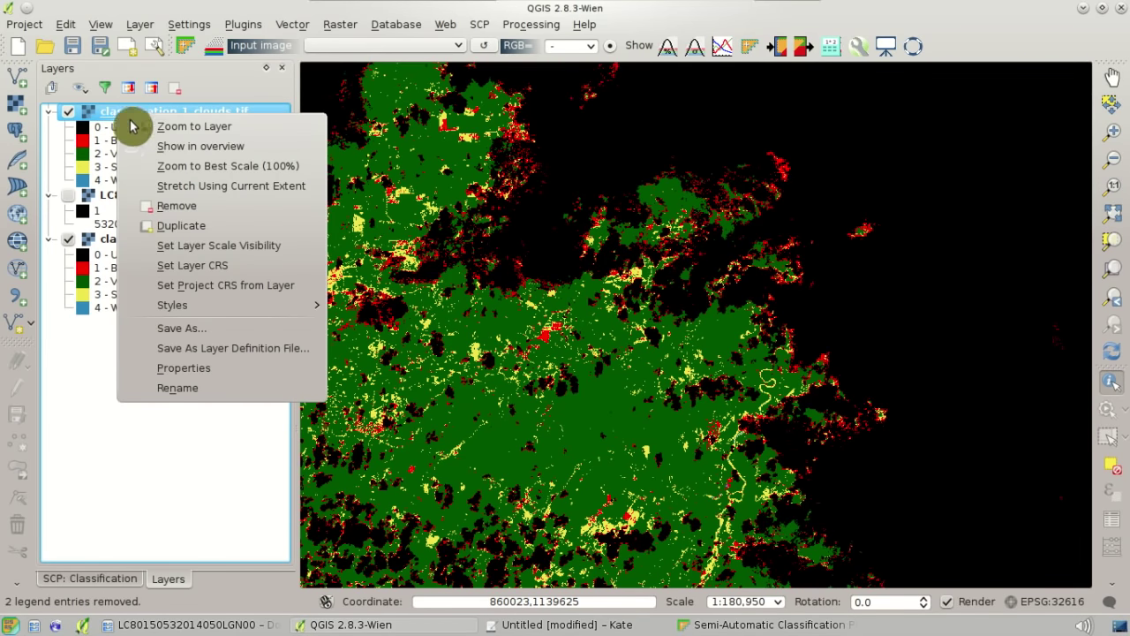
left_click(154, 128)
left_click(69, 113)
left_click(69, 112)
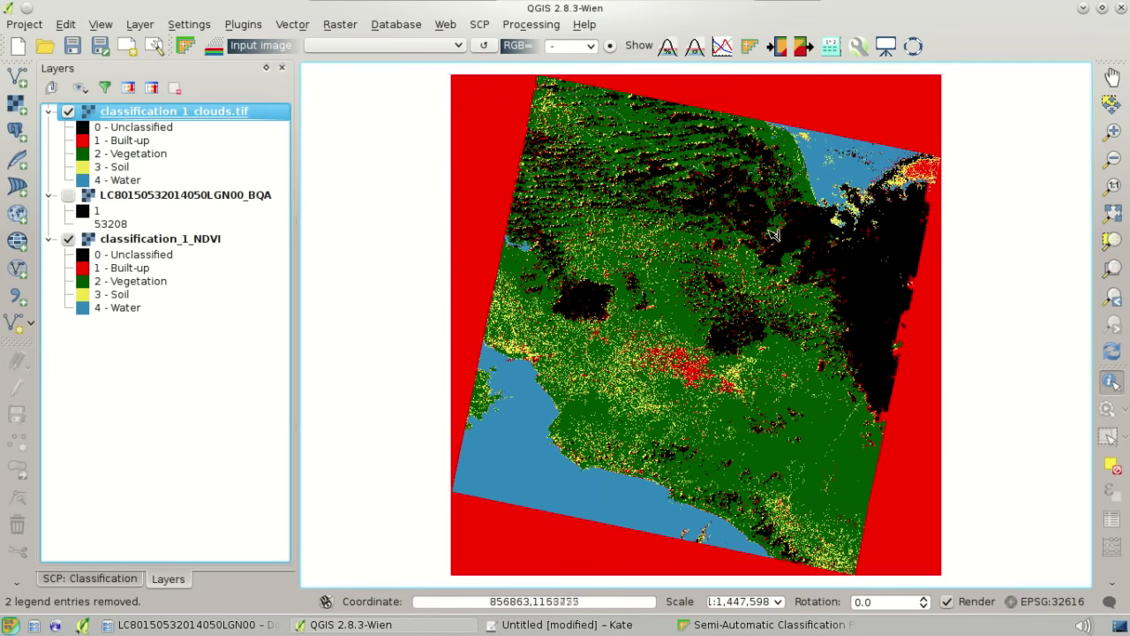
scroll(772, 234, "up", 1)
scroll(773, 234, "up", 3)
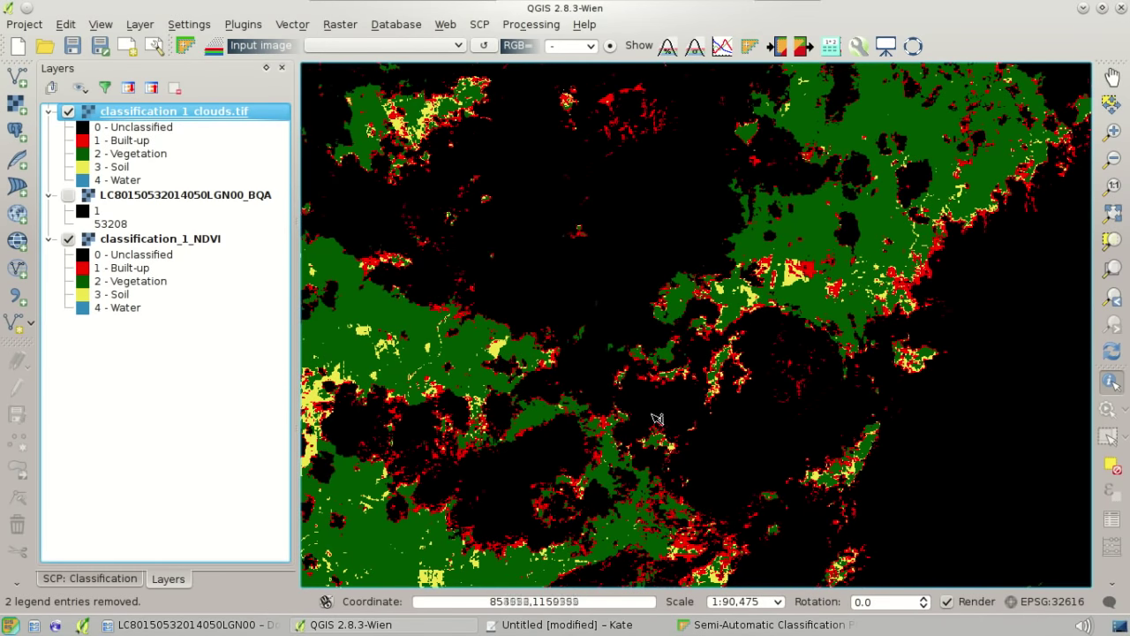
left_click(68, 111)
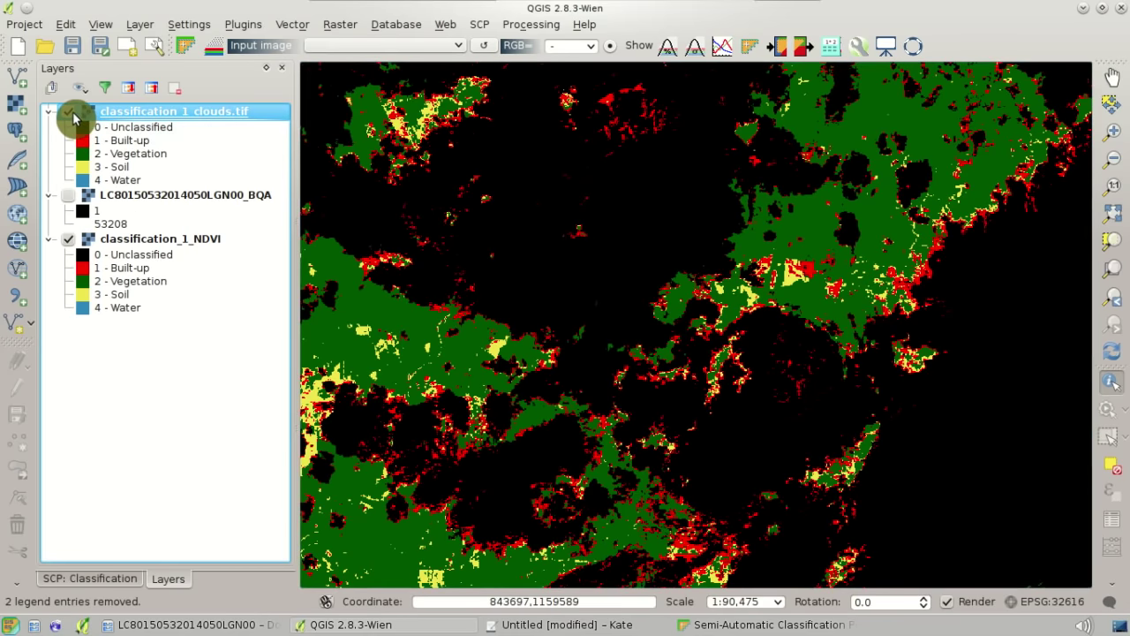
left_click(68, 111)
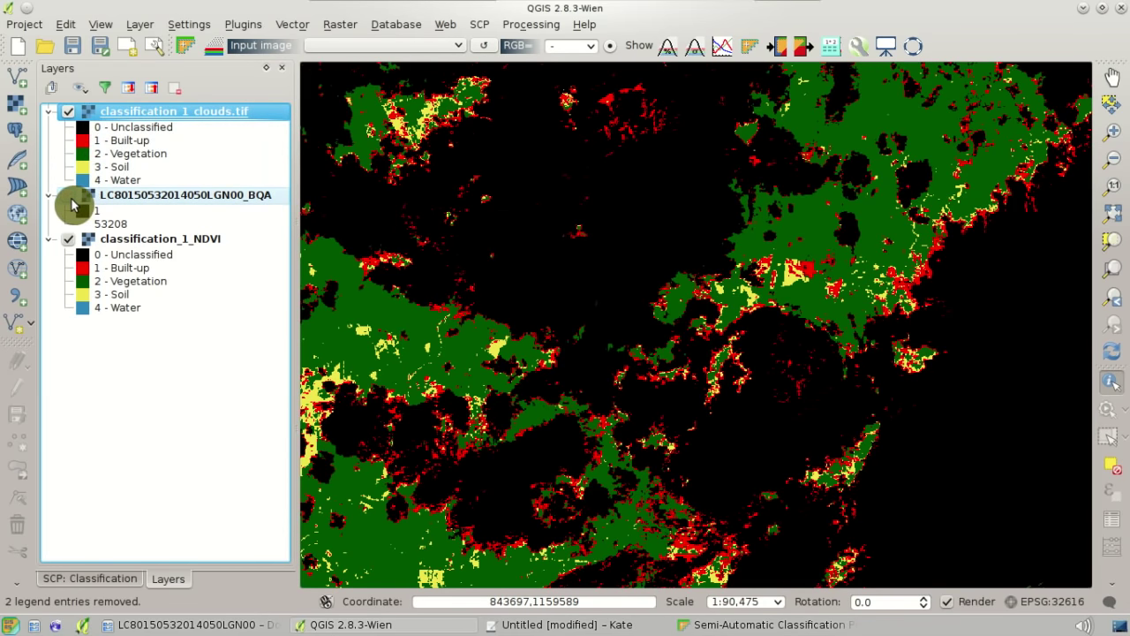
Step: Compare the cloud-masked classification with the layers beneath it once more by toggling classification_1_clouds.tif
left_click(71, 113)
left_click(70, 112)
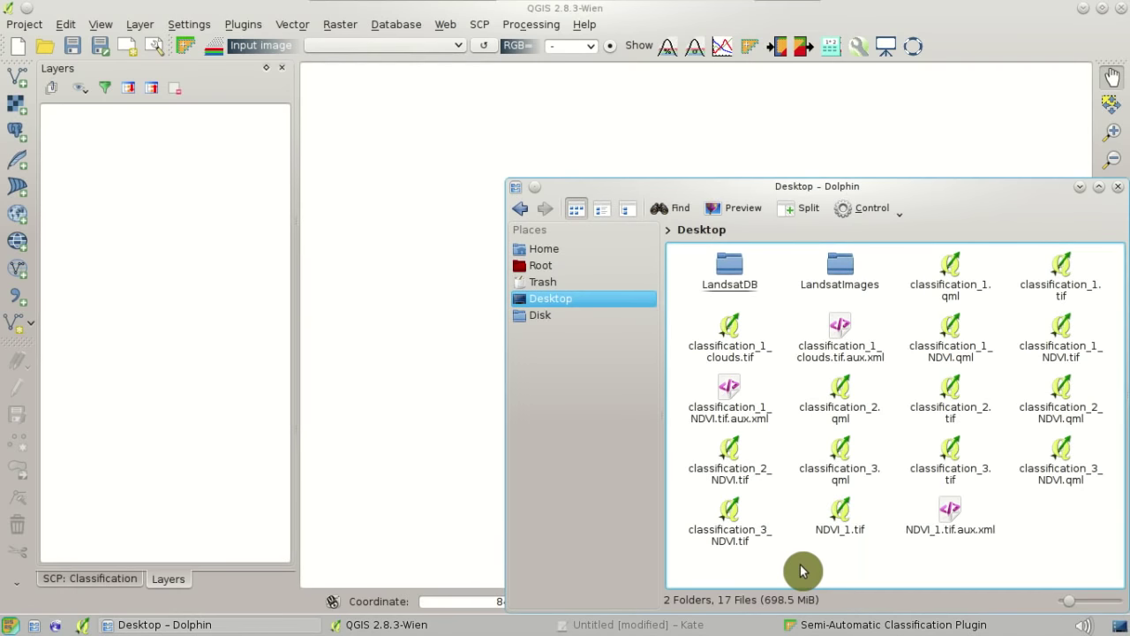
left_click_drag(730, 528, 223, 233)
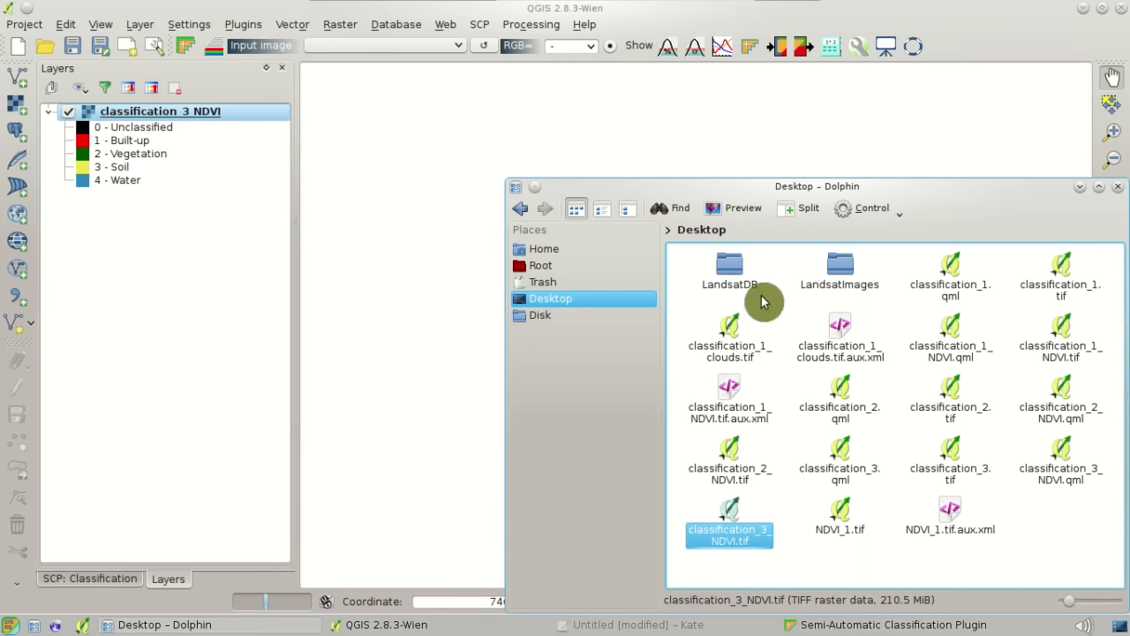
left_click(839, 273)
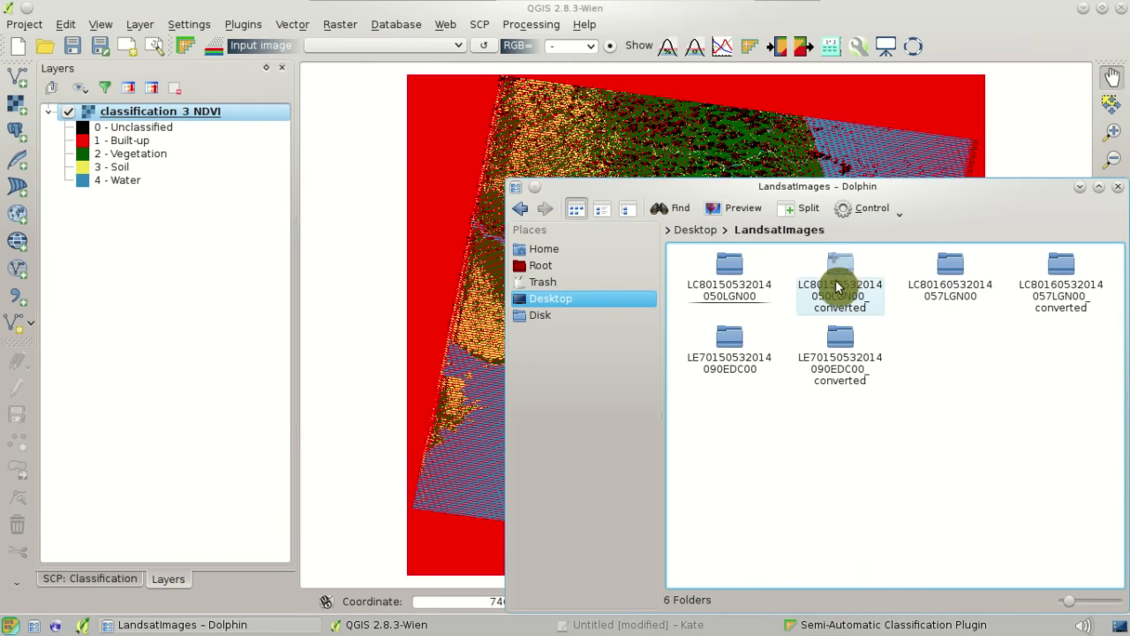
left_click(839, 351)
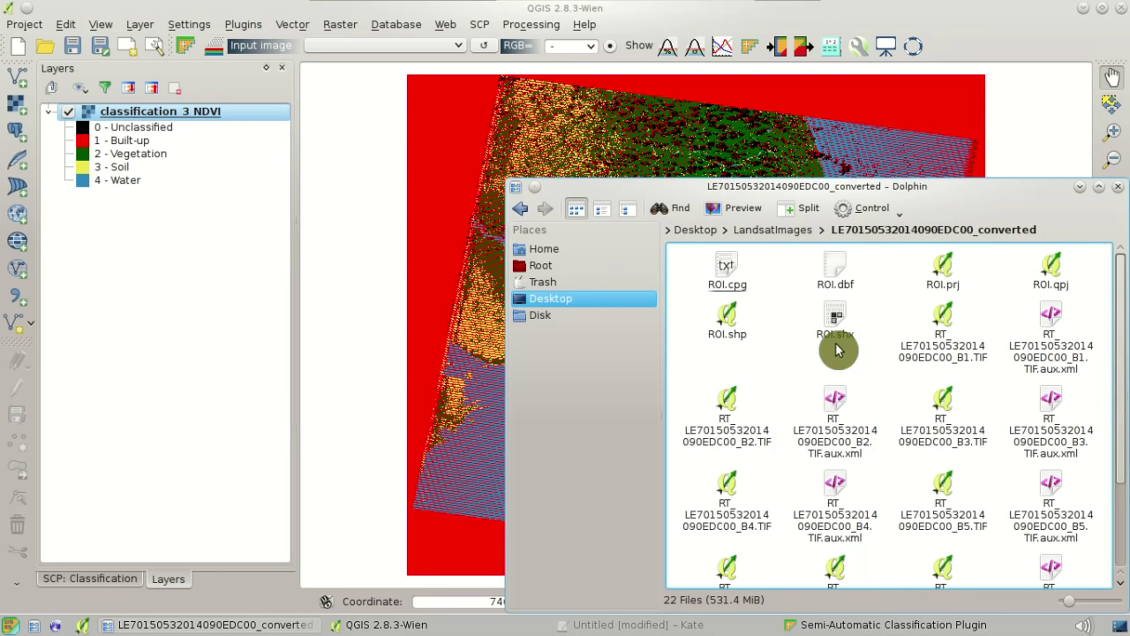
left_click(964, 360)
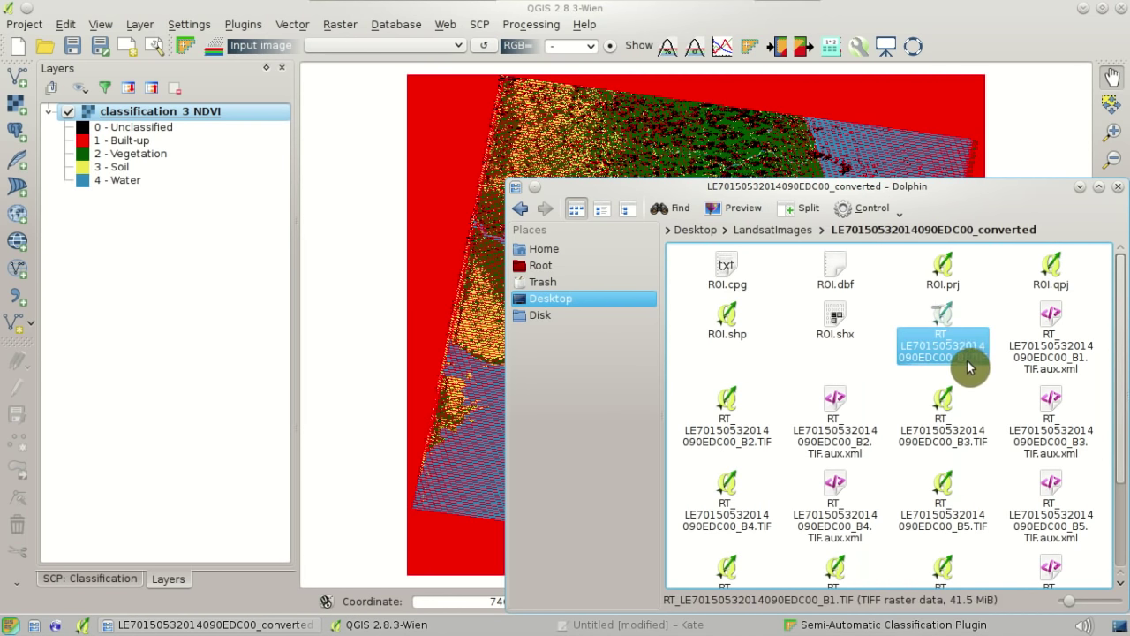
left_click(756, 433, "ctrl")
left_click(944, 433, "ctrl")
left_click(727, 516, "ctrl")
left_click(952, 516, "ctrl")
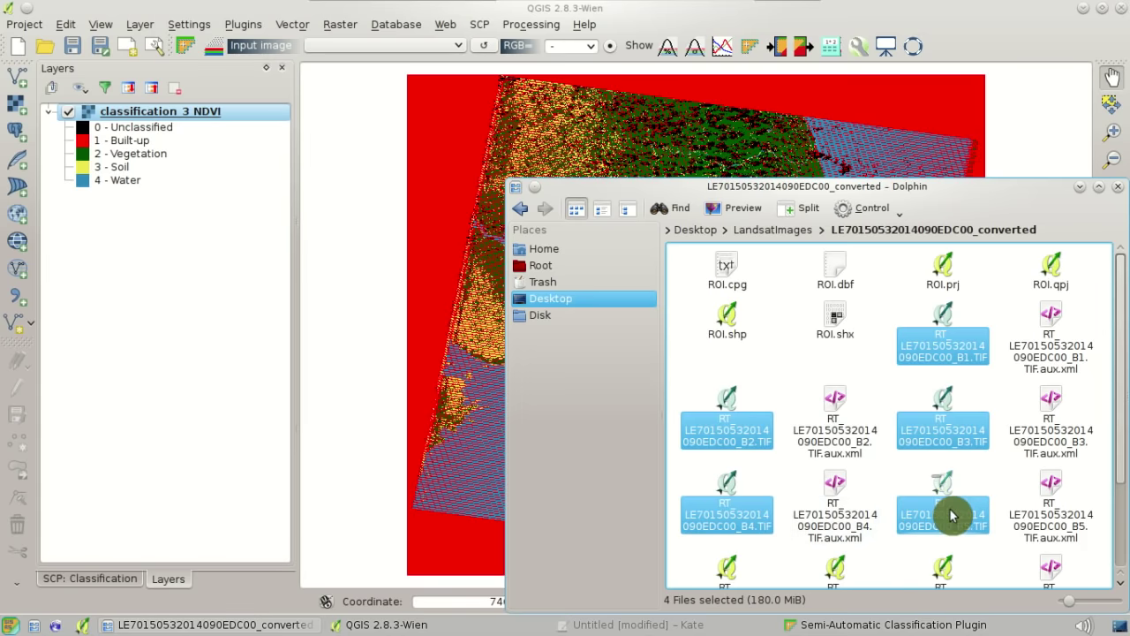
scroll(952, 515, "down", 3)
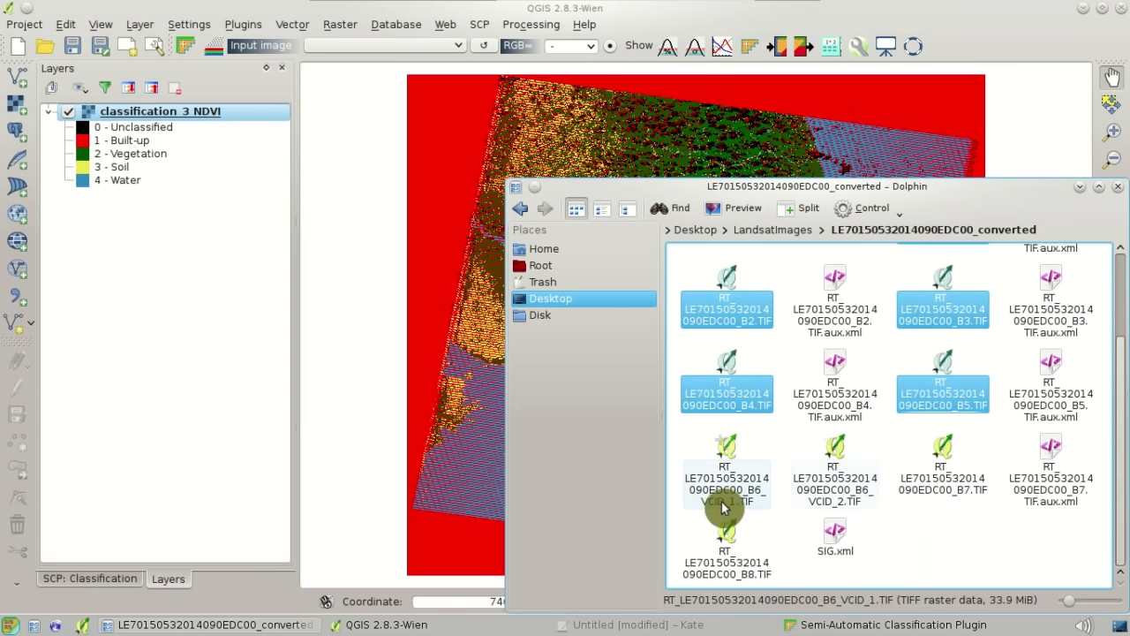
left_click(720, 504, "ctrl")
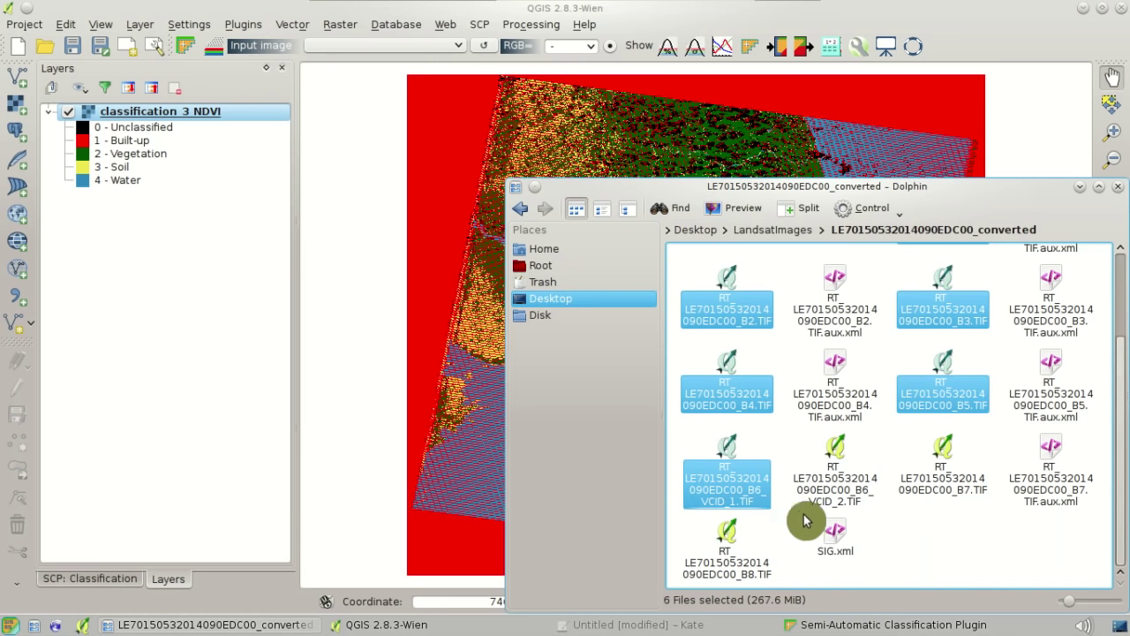
left_click(942, 481, "ctrl")
left_click_drag(750, 495, 233, 124)
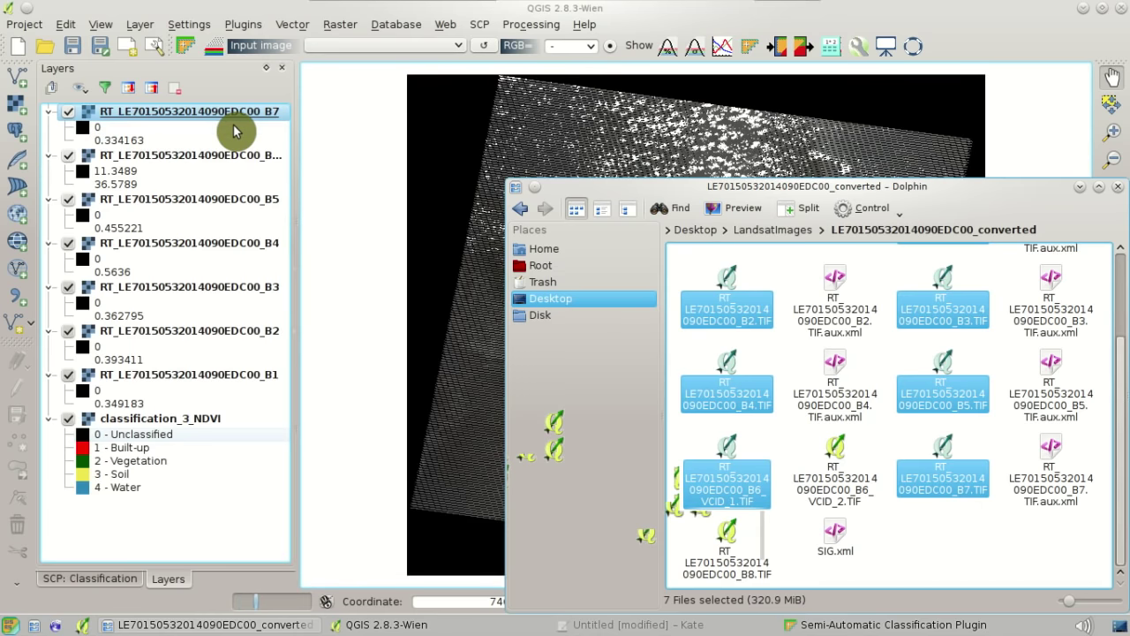
left_click(666, 29)
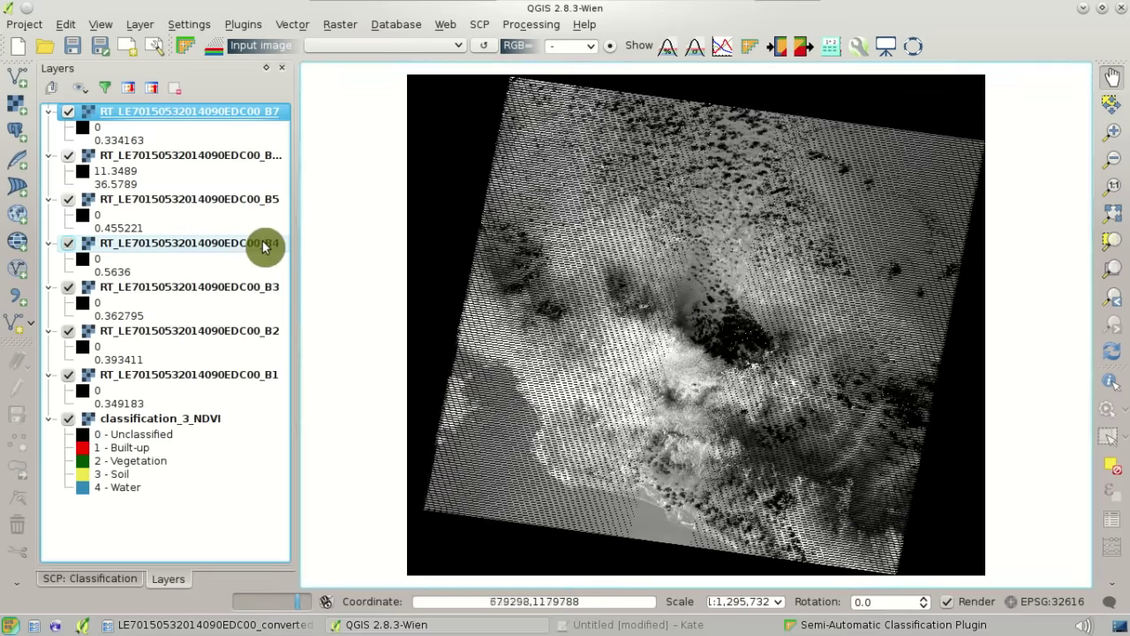
Step: Hide all layers, show only the B1 and B6_VCID_1 bands, and widen the layer list to fit the full names
left_click(82, 91)
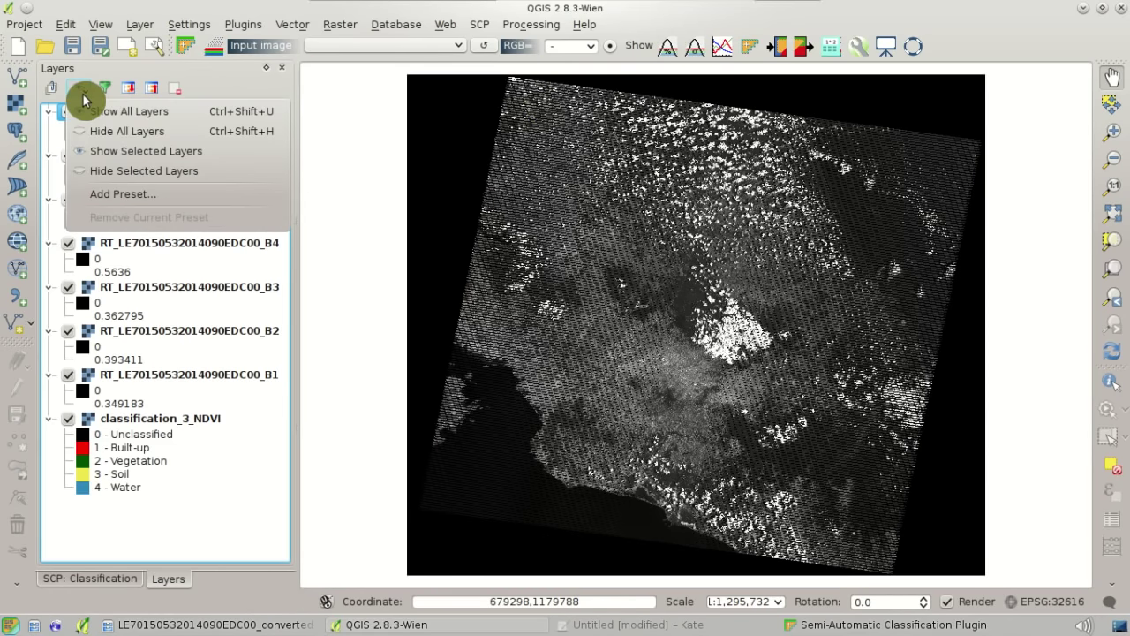
left_click(132, 134)
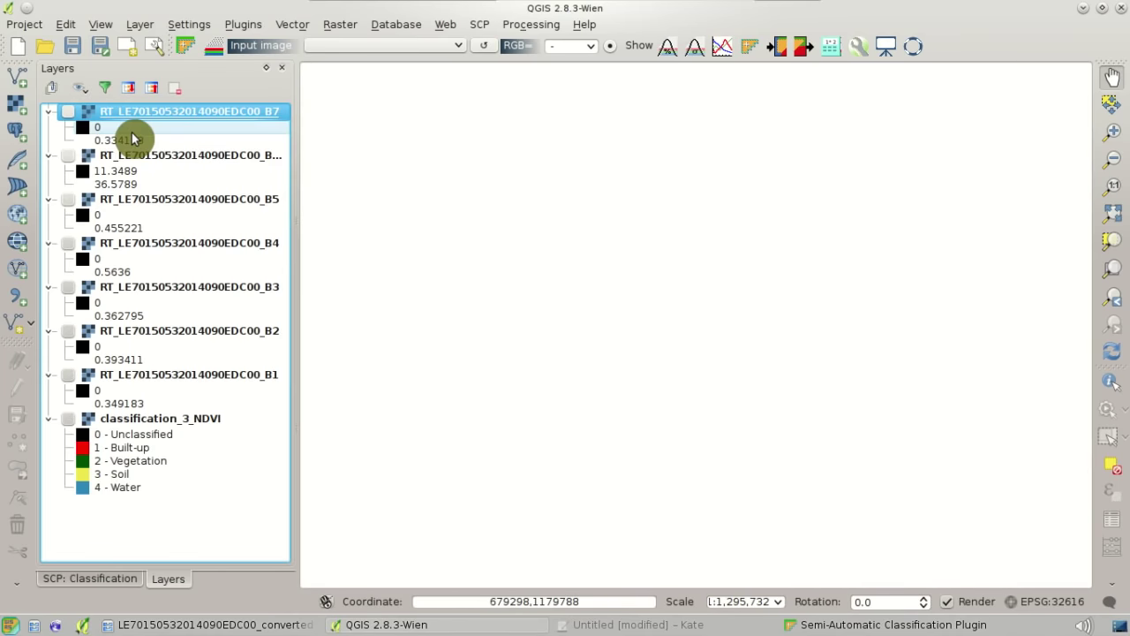
left_click(68, 375)
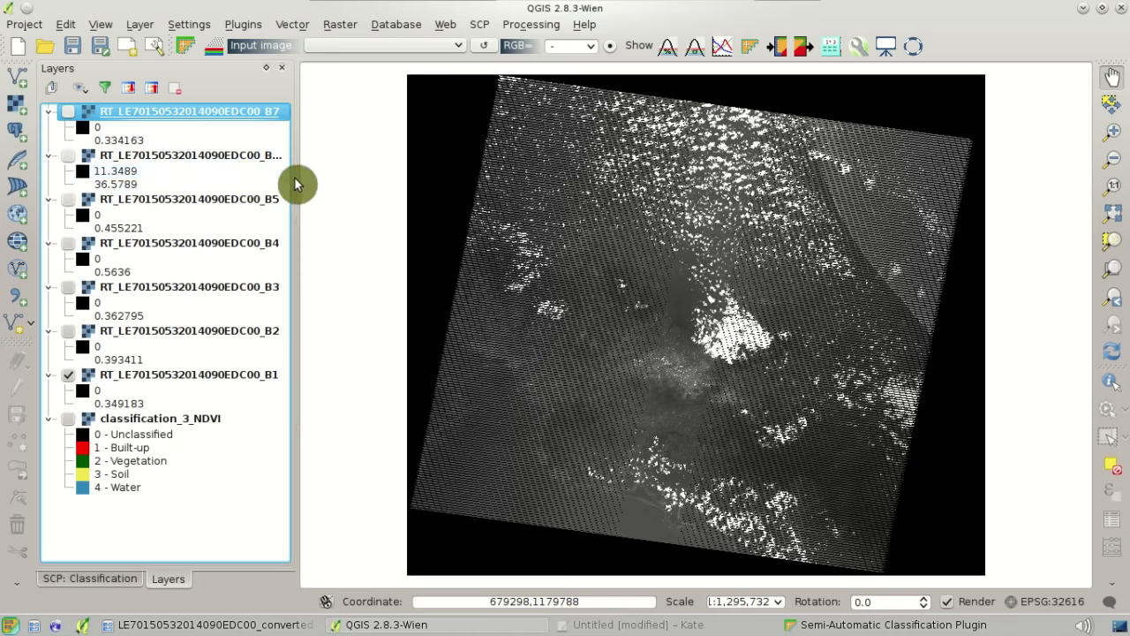
left_click_drag(295, 177, 314, 181)
left_click(68, 155)
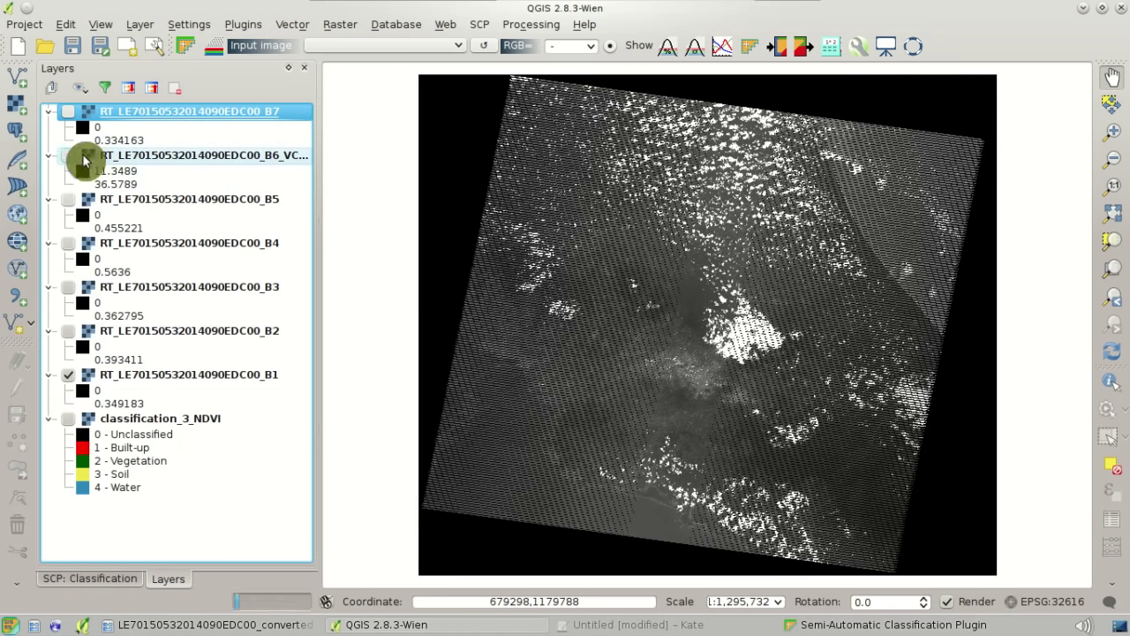
left_click(127, 168)
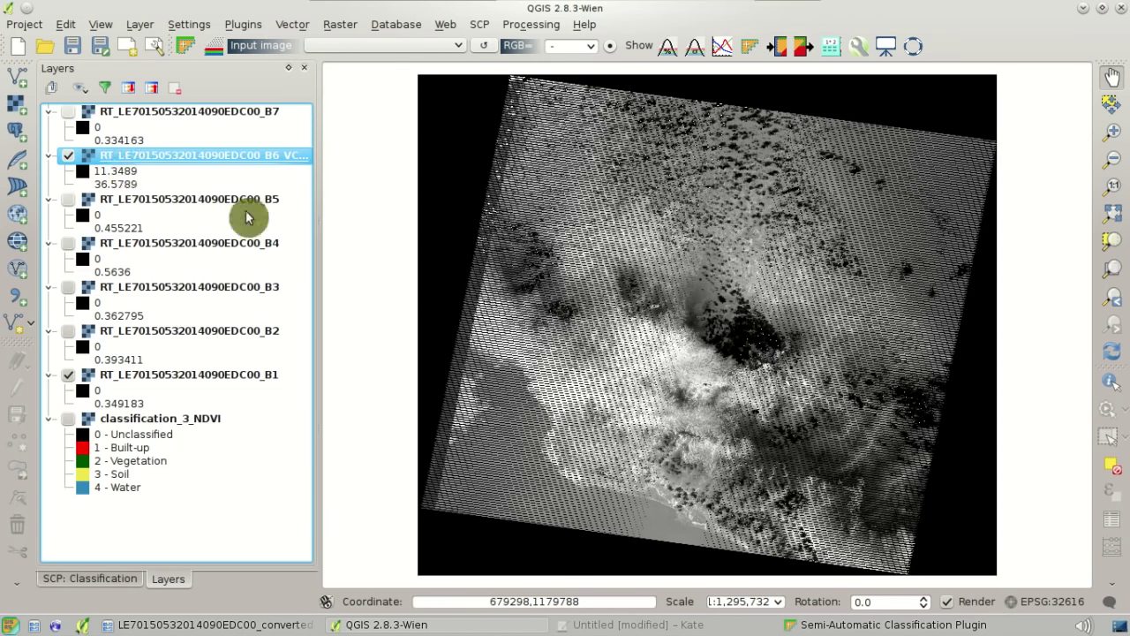
Step: Compare the B6_VCID_1 thermal band with B1 close up over the large central cloud by toggling the thermal layer's visibility
scroll(760, 340, "up", 2)
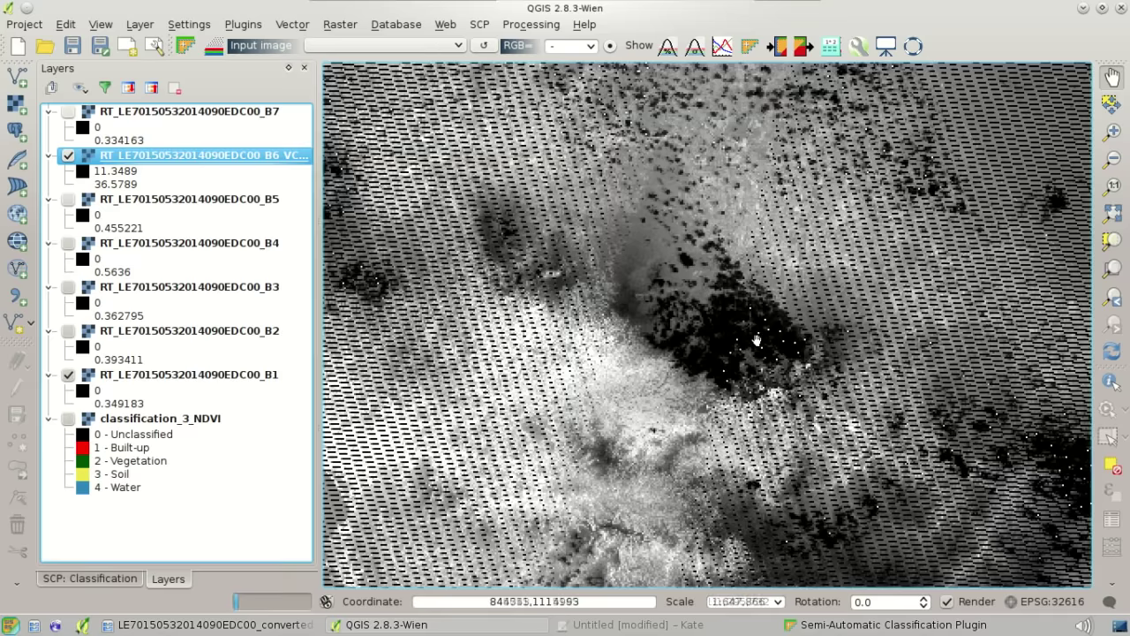
scroll(709, 346, "up", 1)
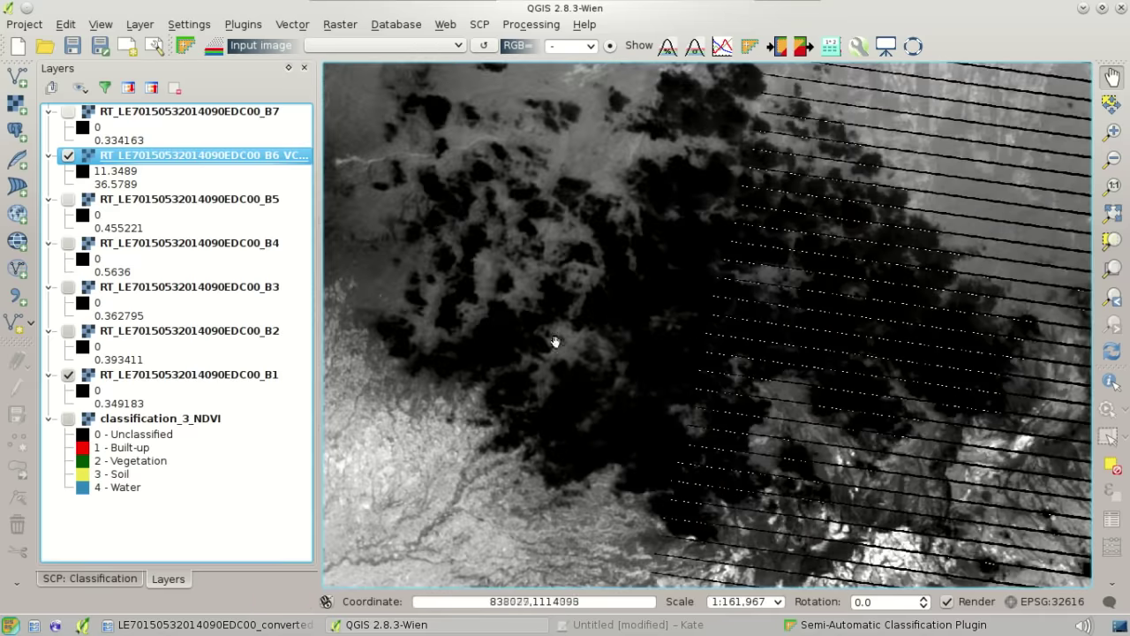
left_click(67, 159)
left_click(68, 156)
left_click(68, 157)
left_click(872, 356)
Step: Identify the B6_VCID_1 and B1 pixel values at several cloud locations, listing the results as a table with readable layer names
left_click(1111, 382)
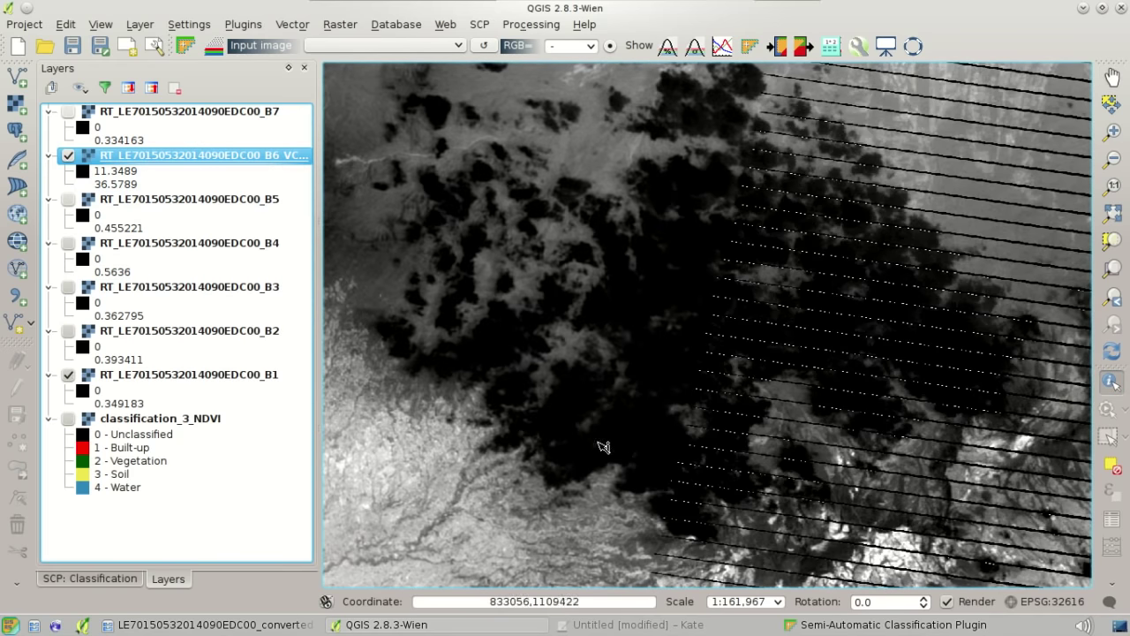
left_click(602, 448)
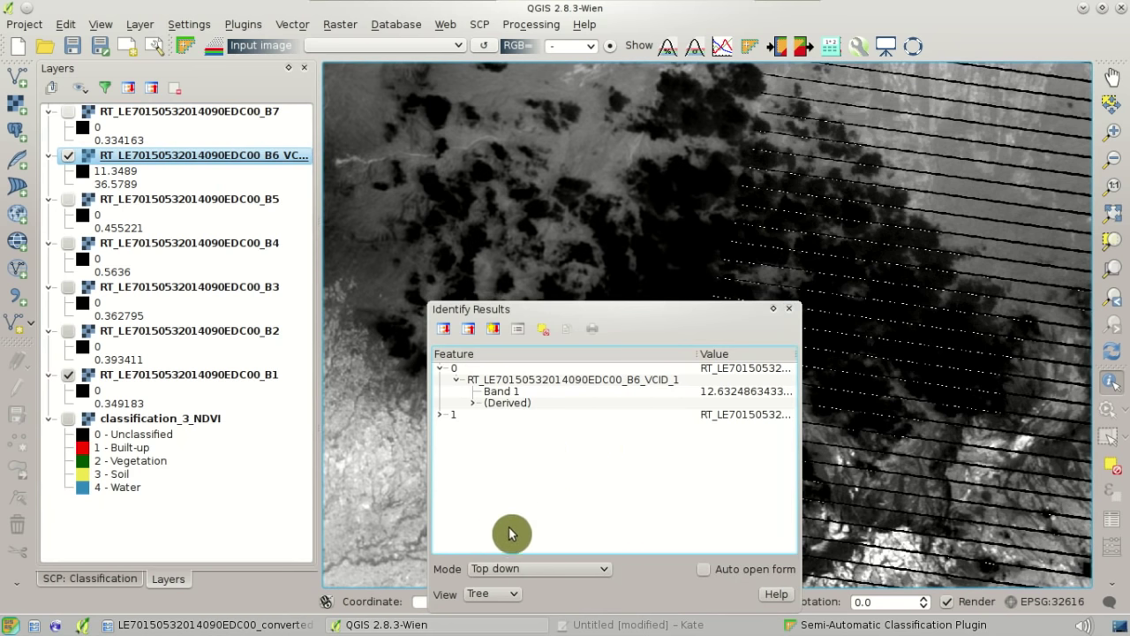
scroll(520, 596, "down", 1)
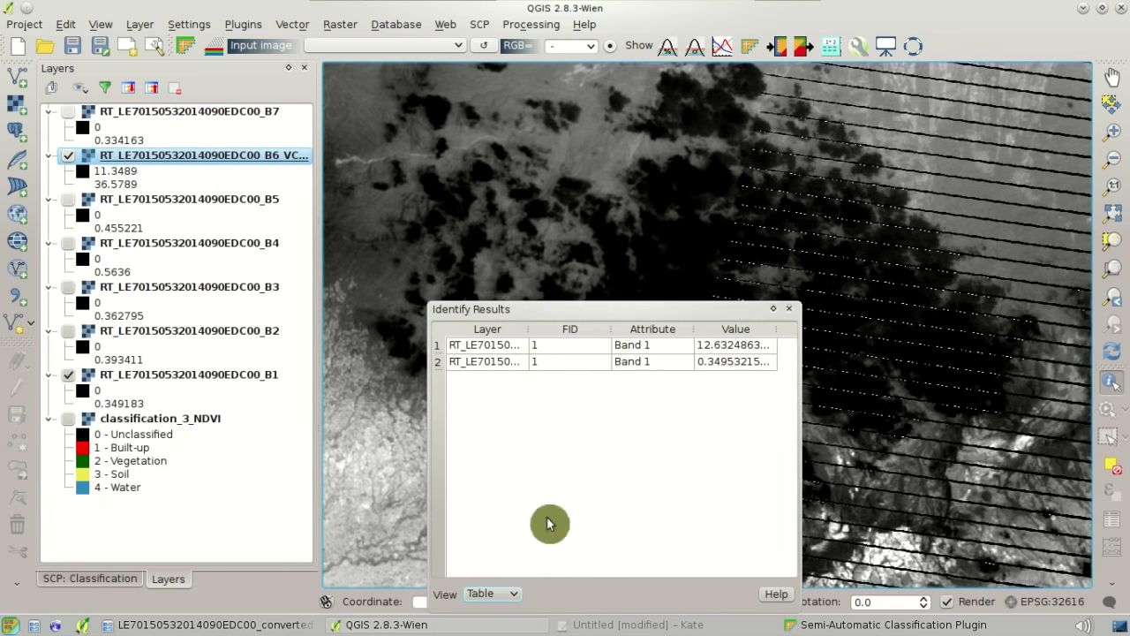
left_click_drag(633, 307, 323, 308)
left_click(555, 483)
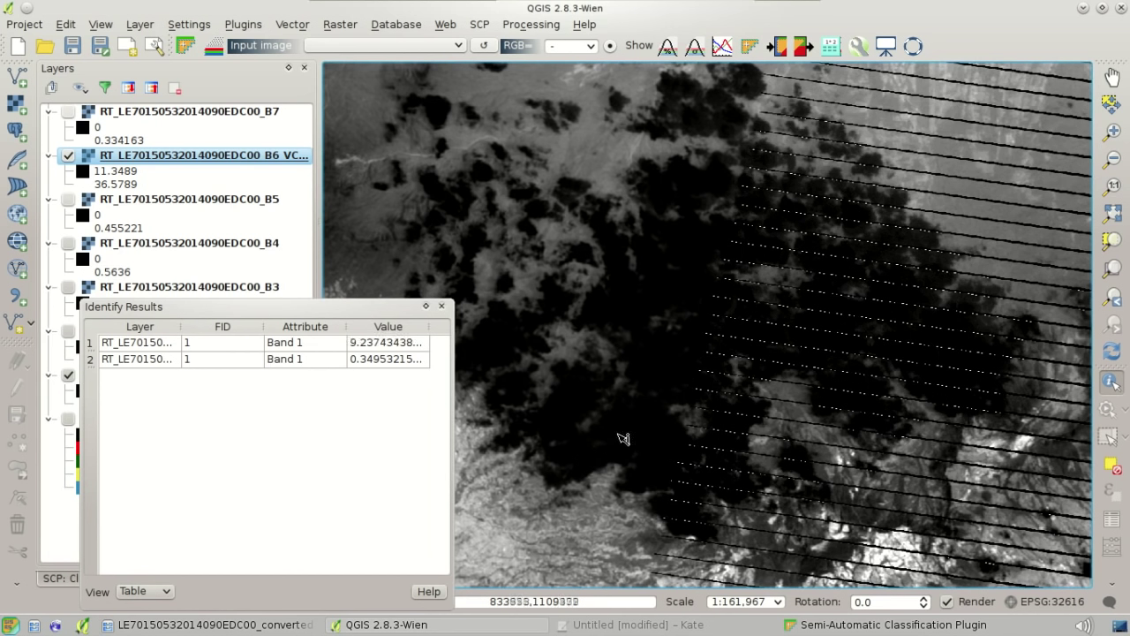
left_click(371, 344)
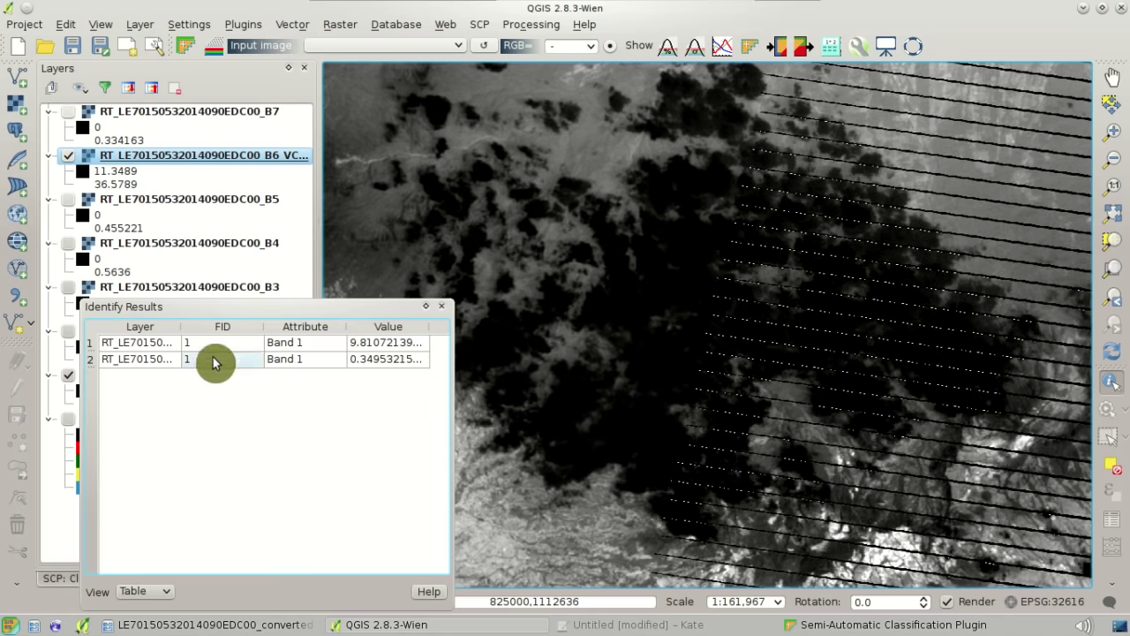
left_click_drag(182, 330, 311, 336)
left_click_drag(453, 363, 553, 363)
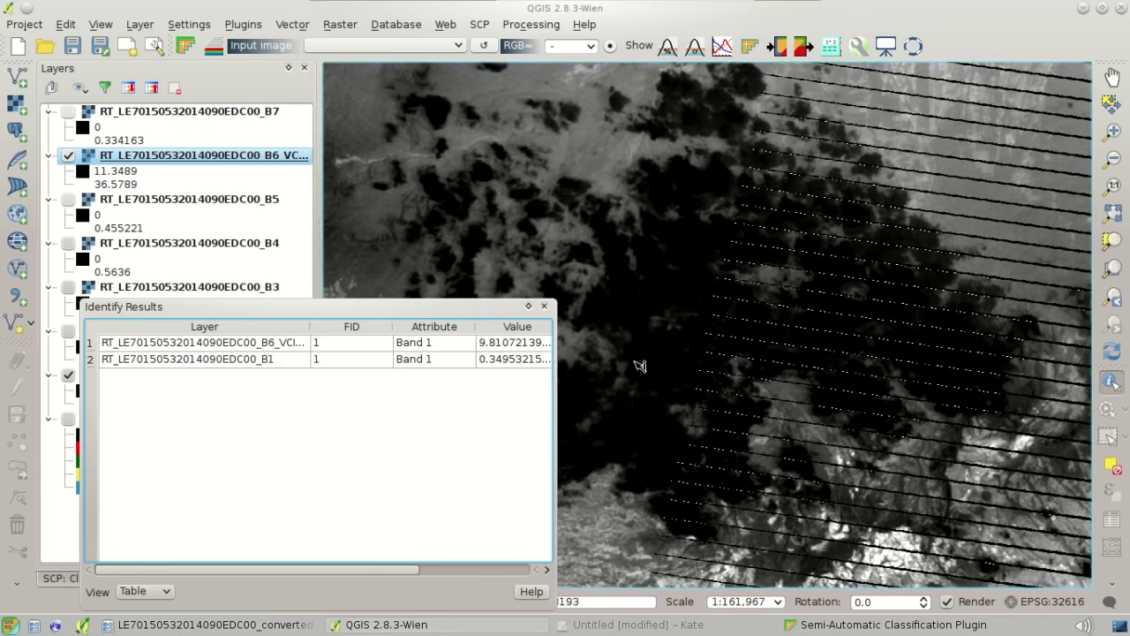
left_click(662, 300)
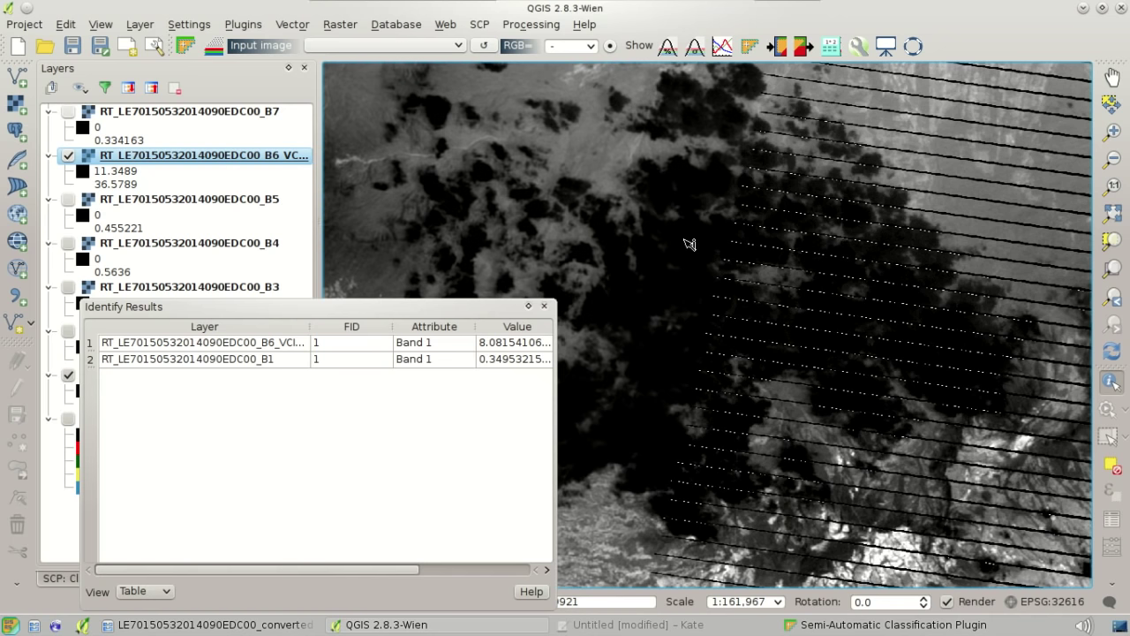
Step: Refresh the band calculator's rasters and copy in Kate's np.where expression: 0 where B6_VCID_1<23 and B1>0.1, or any of B1–B5 or B7 == 0, else classification_3_NDVI
left_click(829, 49)
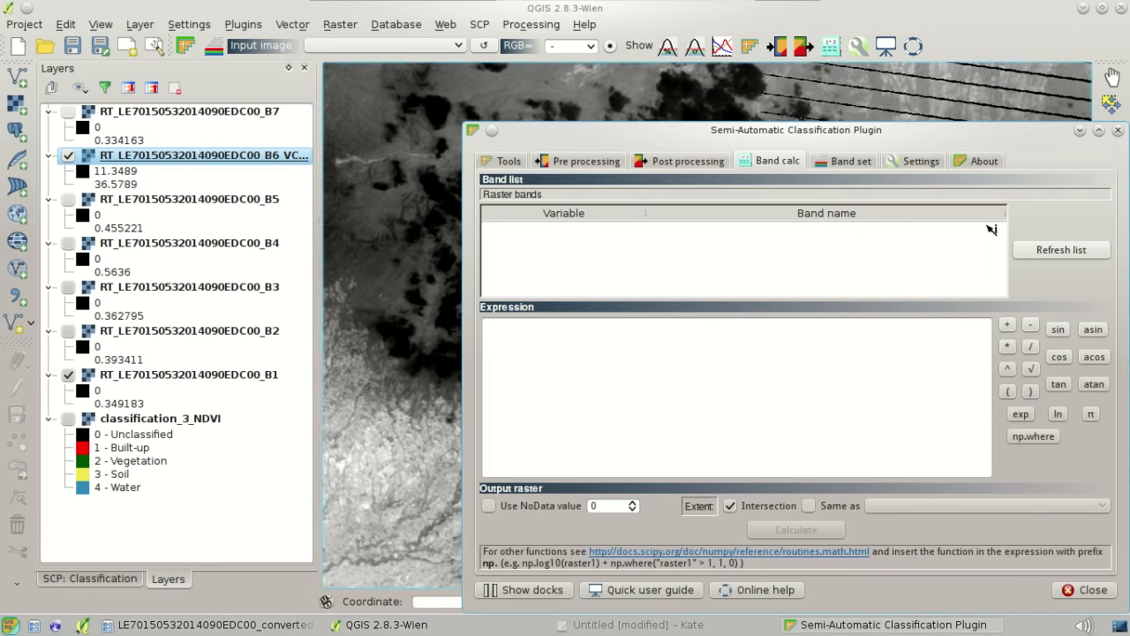
left_click(1044, 253)
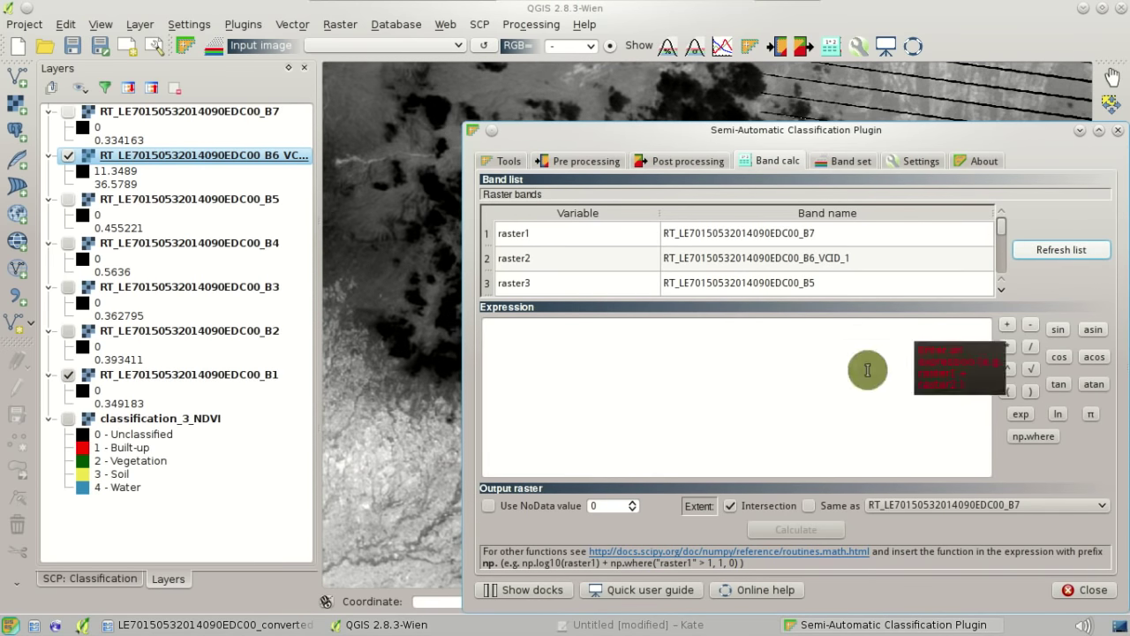
left_click(715, 625)
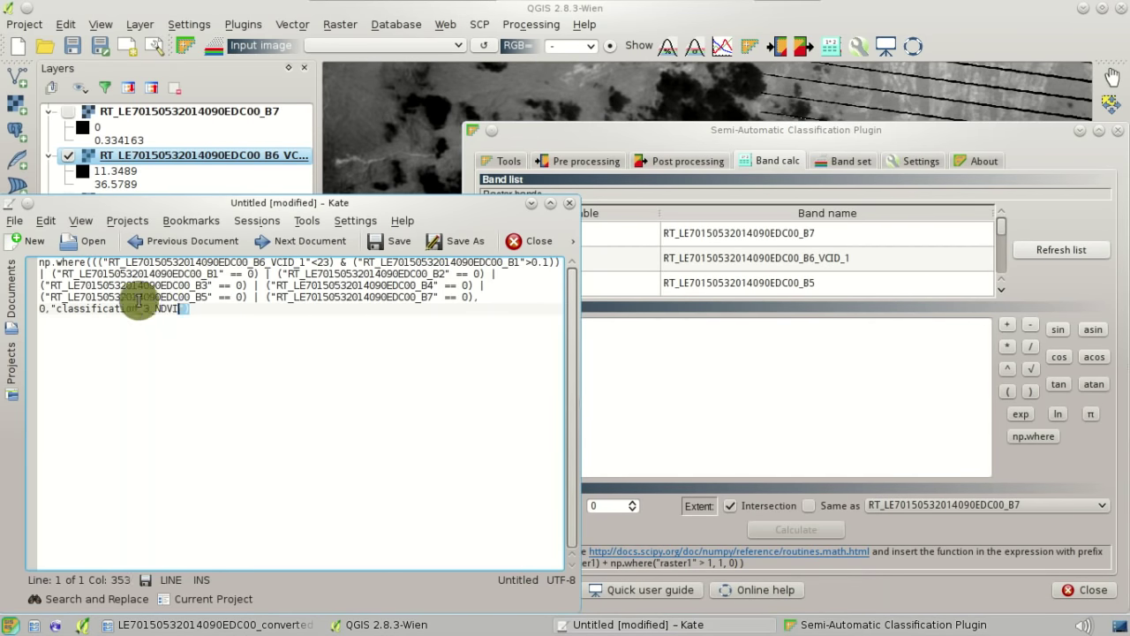
left_click_drag(181, 309, 35, 257)
right_click(78, 283)
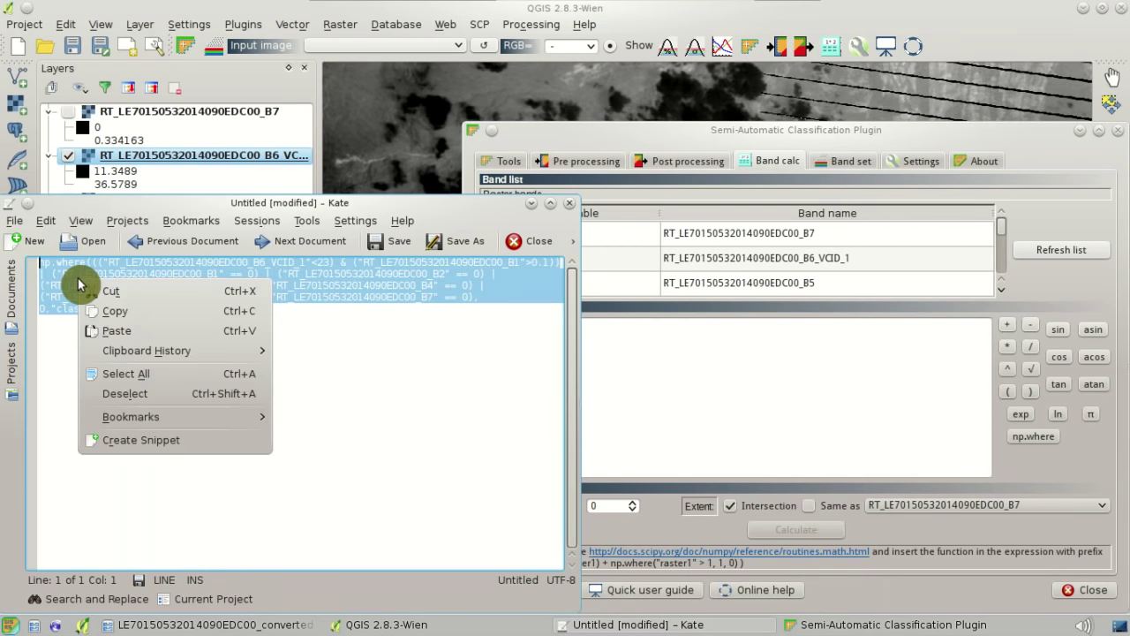
left_click(117, 307)
left_click(664, 371)
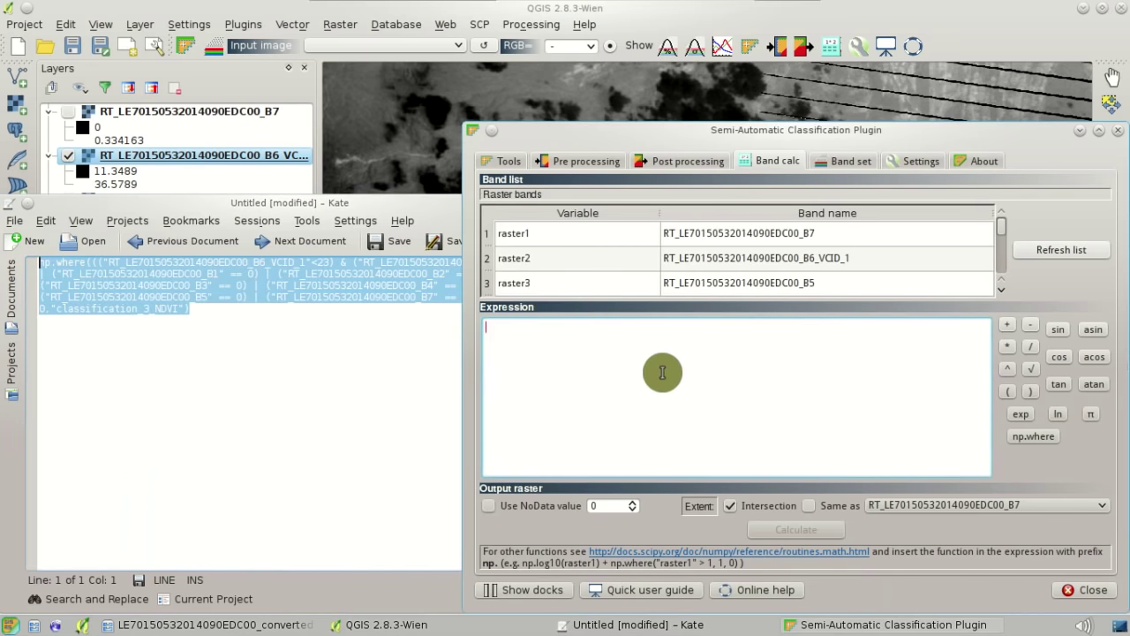
right_click(663, 372)
left_click(694, 469)
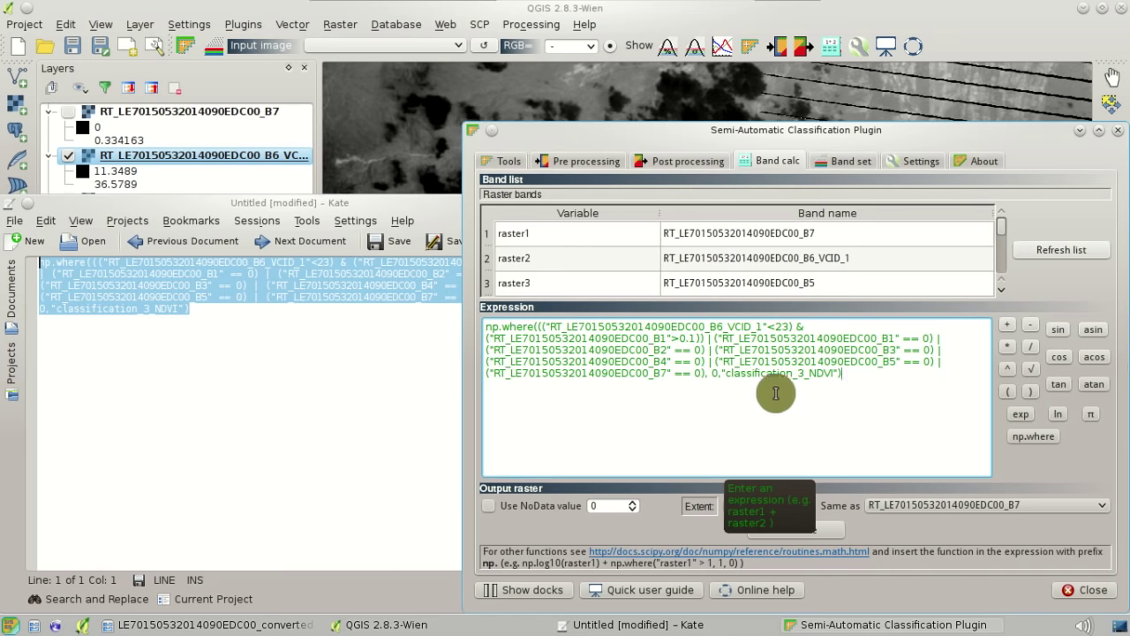
Step: Review the expression's cloud conditions on B6_VCID_1 and B1, and its condition for pixels where B1 equals 0
left_click_drag(793, 327, 543, 326)
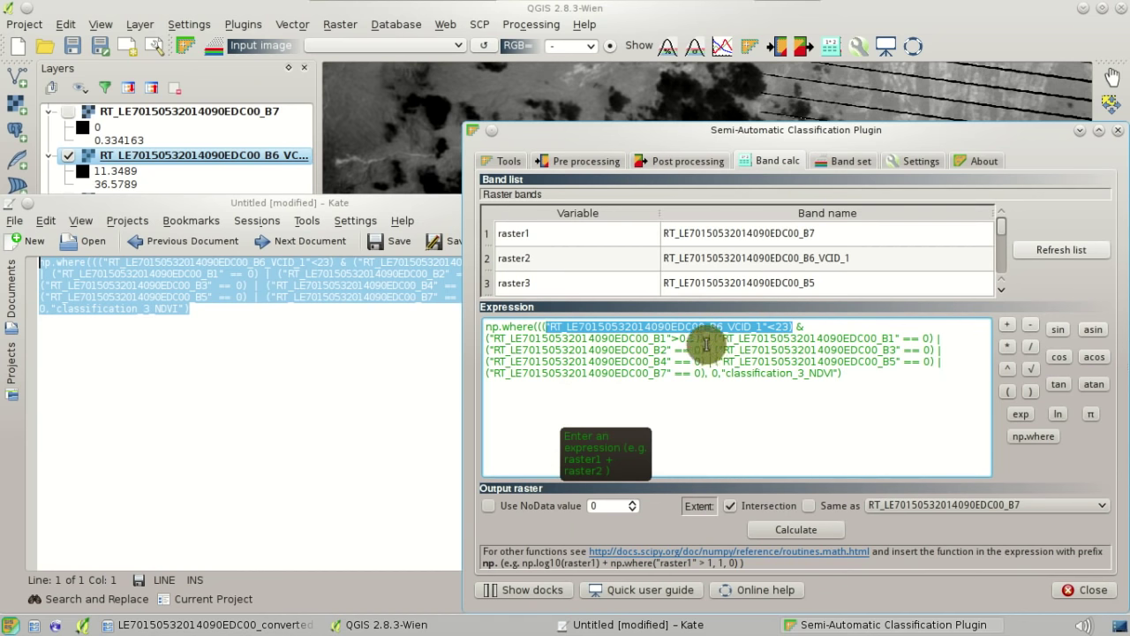
left_click_drag(701, 338, 486, 341)
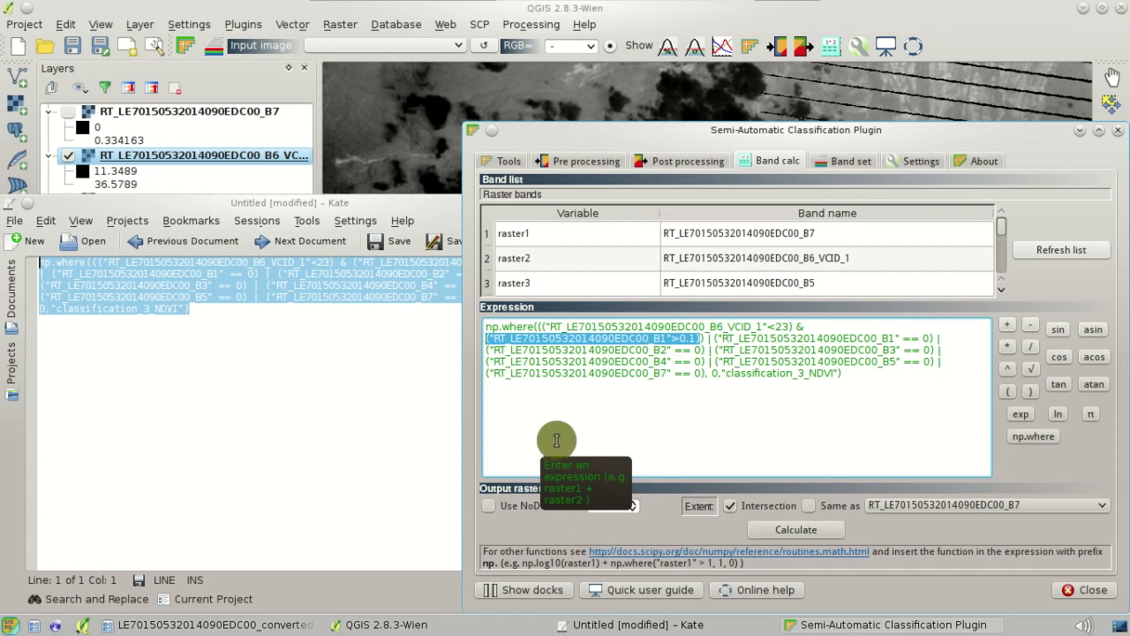
left_click(708, 341)
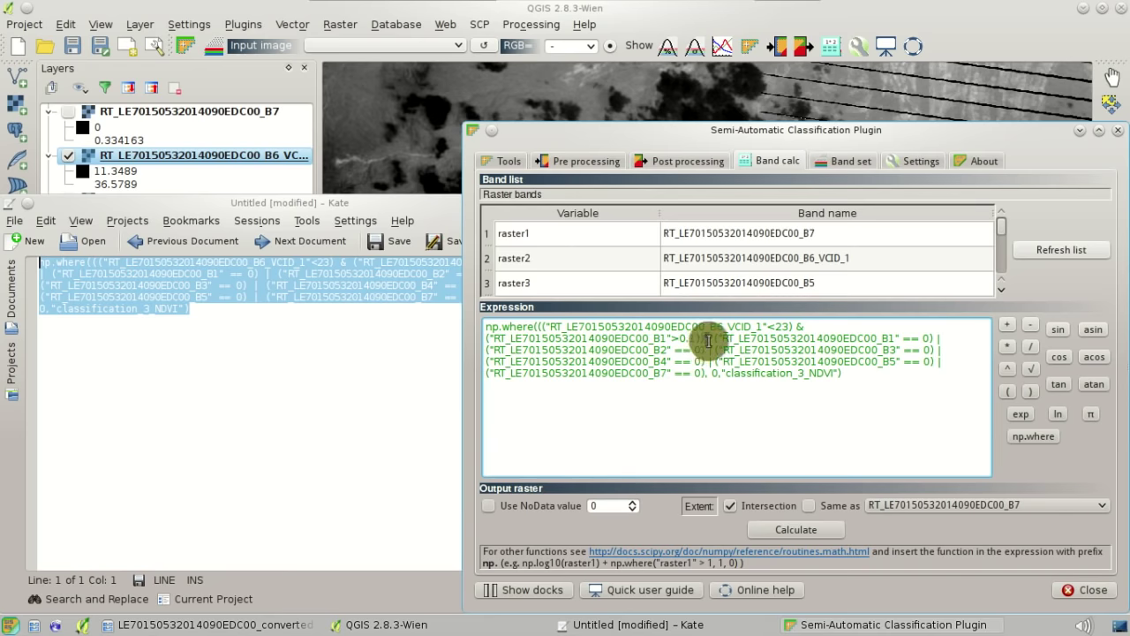
left_click(720, 427)
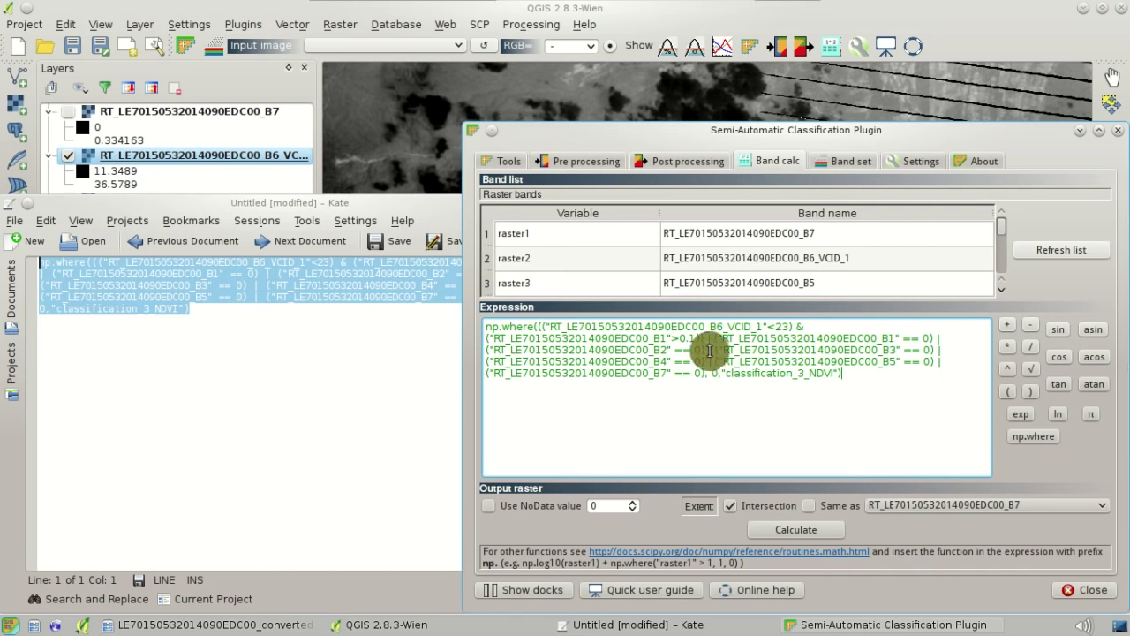
left_click_drag(715, 339, 936, 339)
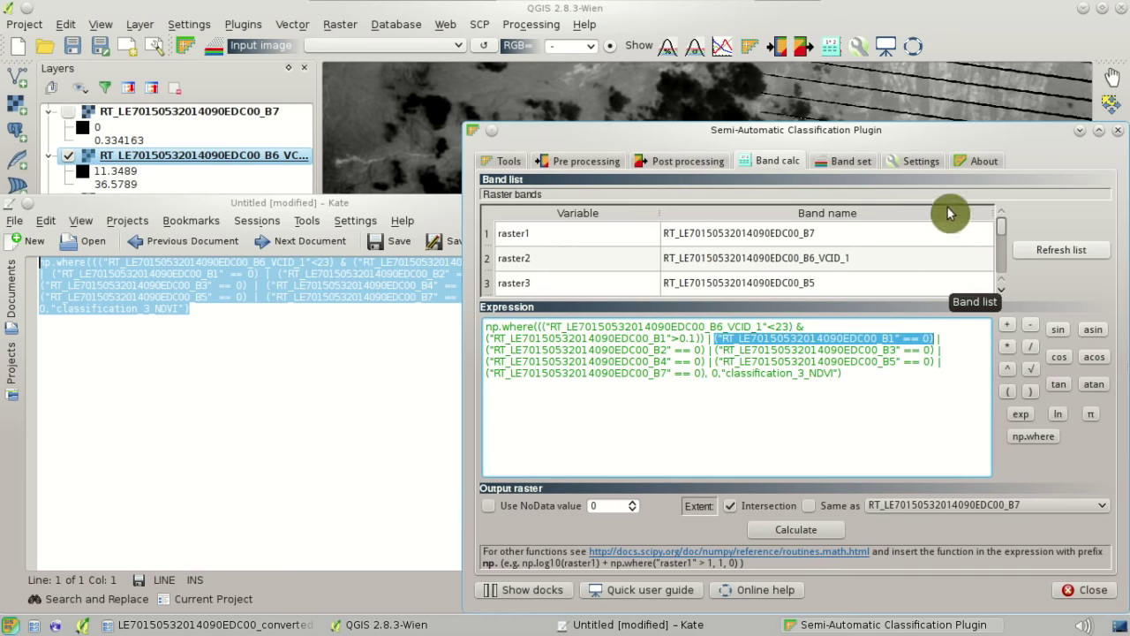
Step: Identify the B6_VCID_1 and B1 pixel values inside one of the black gap stripes, close up
left_click(971, 48)
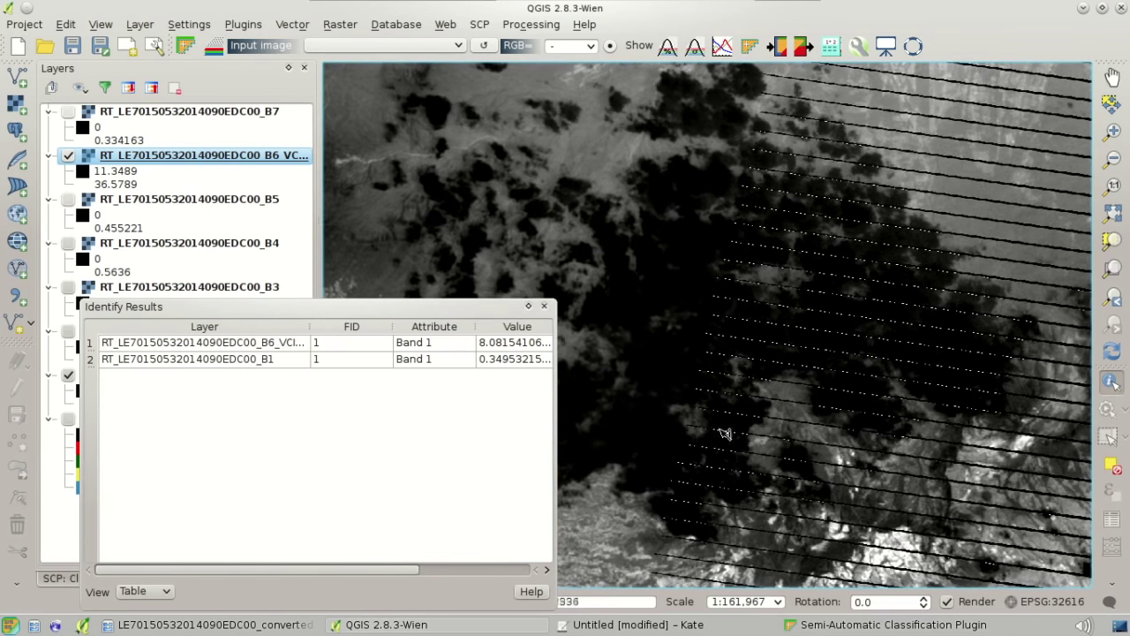
scroll(777, 439, "up", 1)
scroll(778, 441, "up", 2)
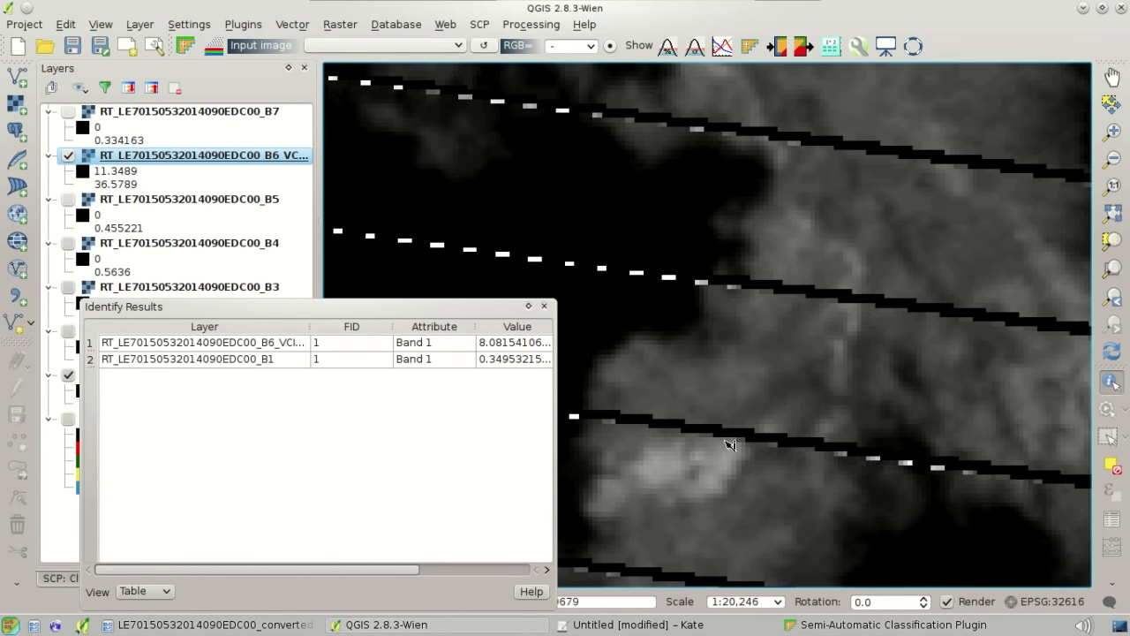
left_click(713, 434)
left_click(521, 364)
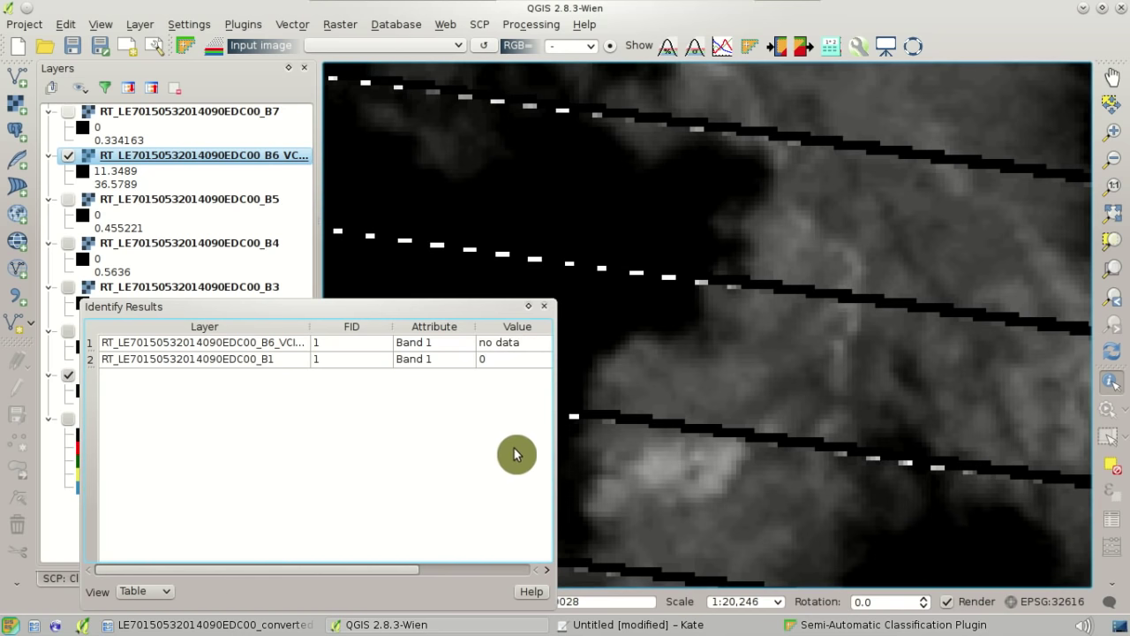
Step: Calculate the cloud-masking expression with the Intersection extent turned off, saving the raster to the Desktop as classification_3_clouds.tif
left_click(877, 625)
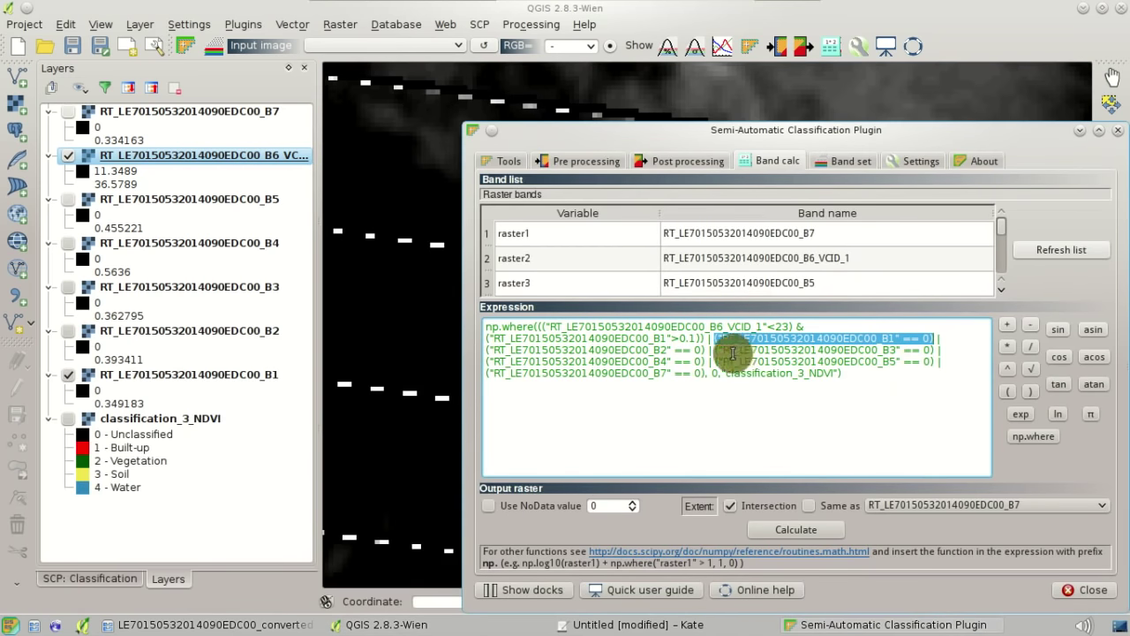
left_click(723, 388)
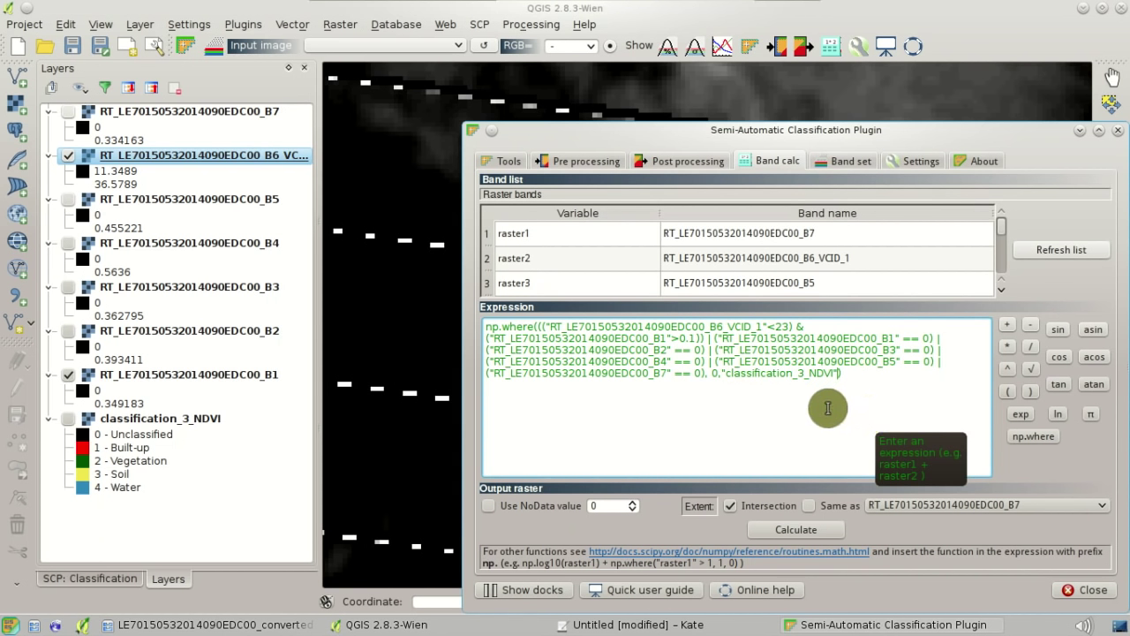
left_click(790, 508)
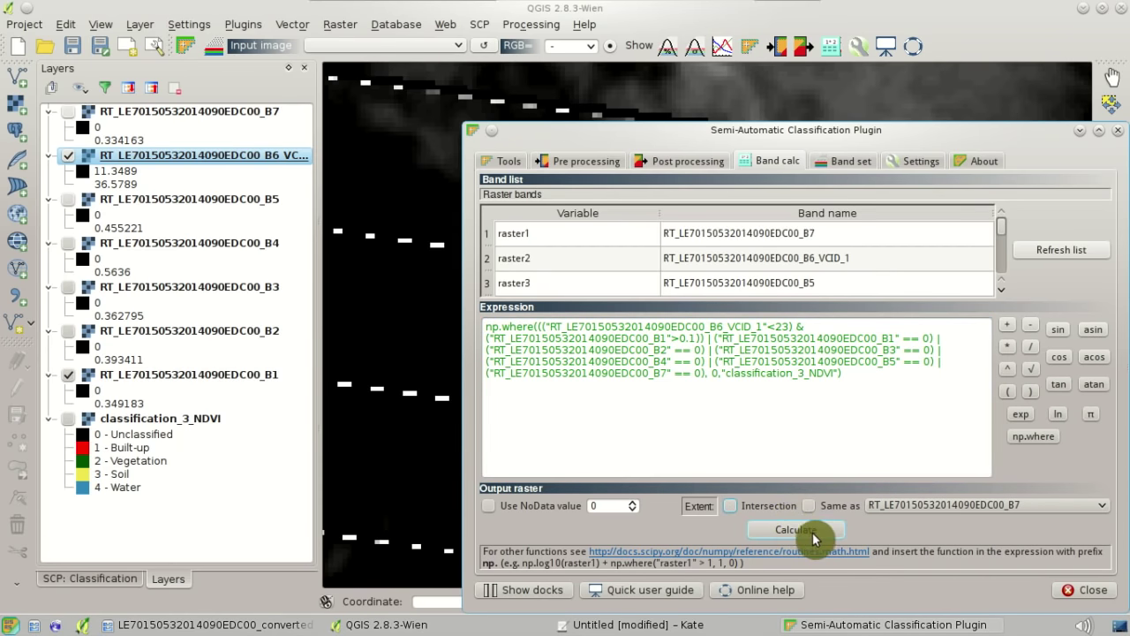
left_click(818, 532)
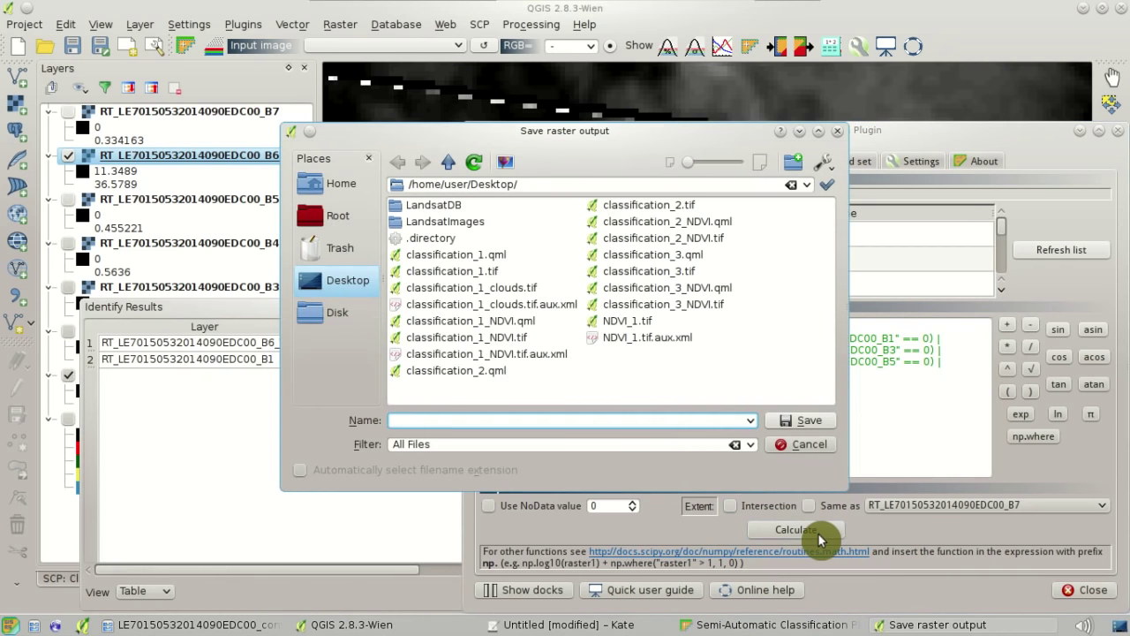
left_click(691, 273)
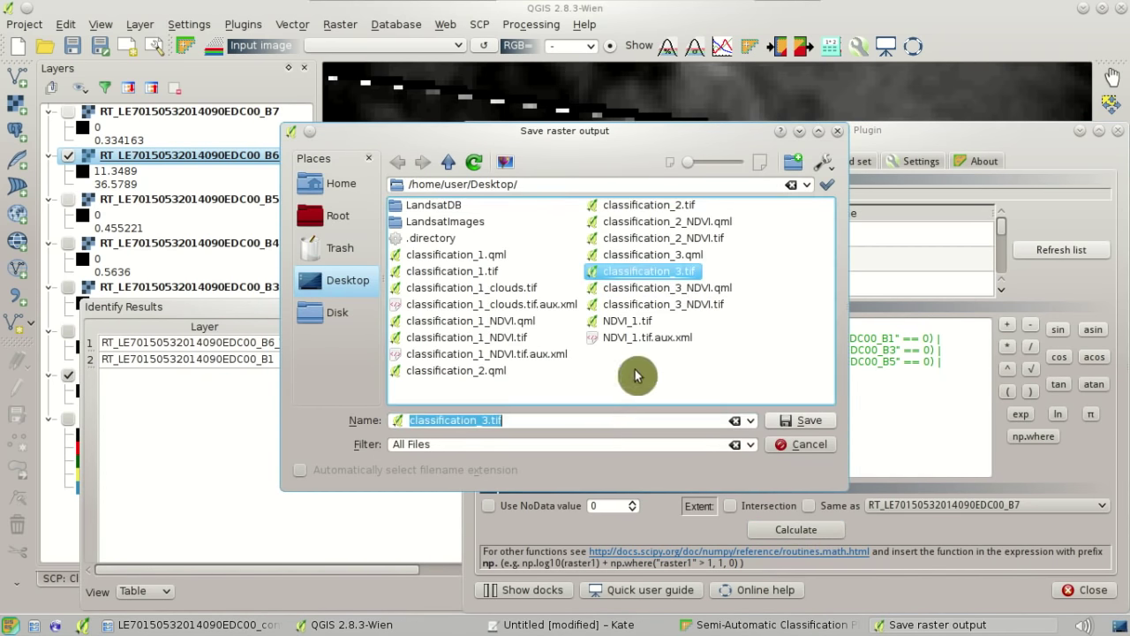
left_click(489, 421)
type("_clouds")
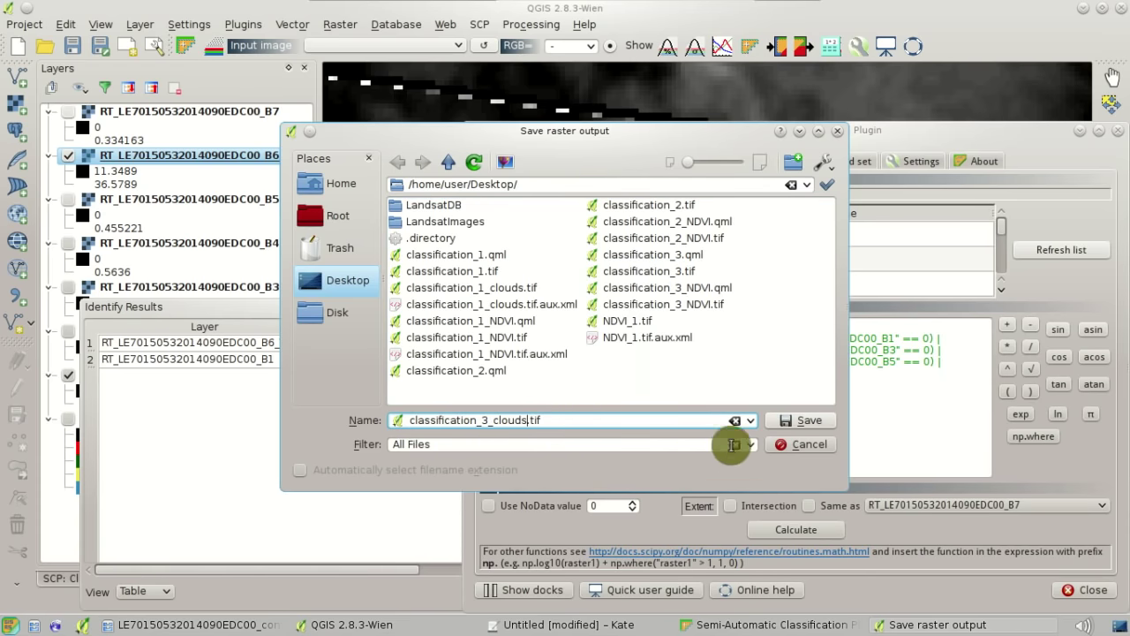
left_click(804, 421)
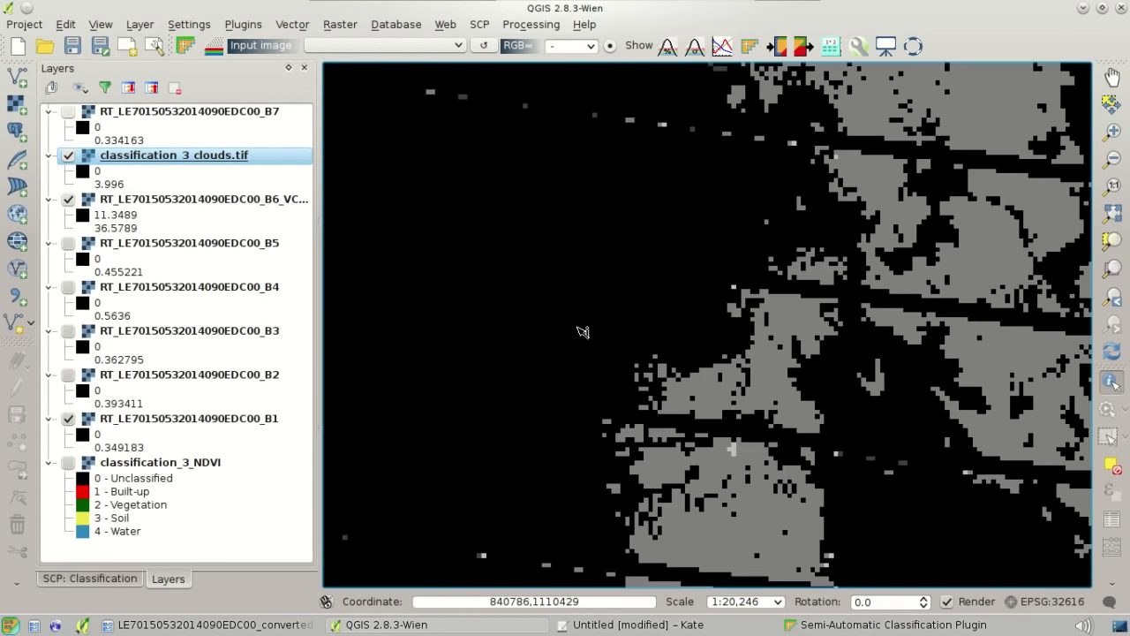
Step: Copy the layer style of classification_3_NDVI and paste it onto classification_3_clouds.tif
scroll(549, 306, "down", 2)
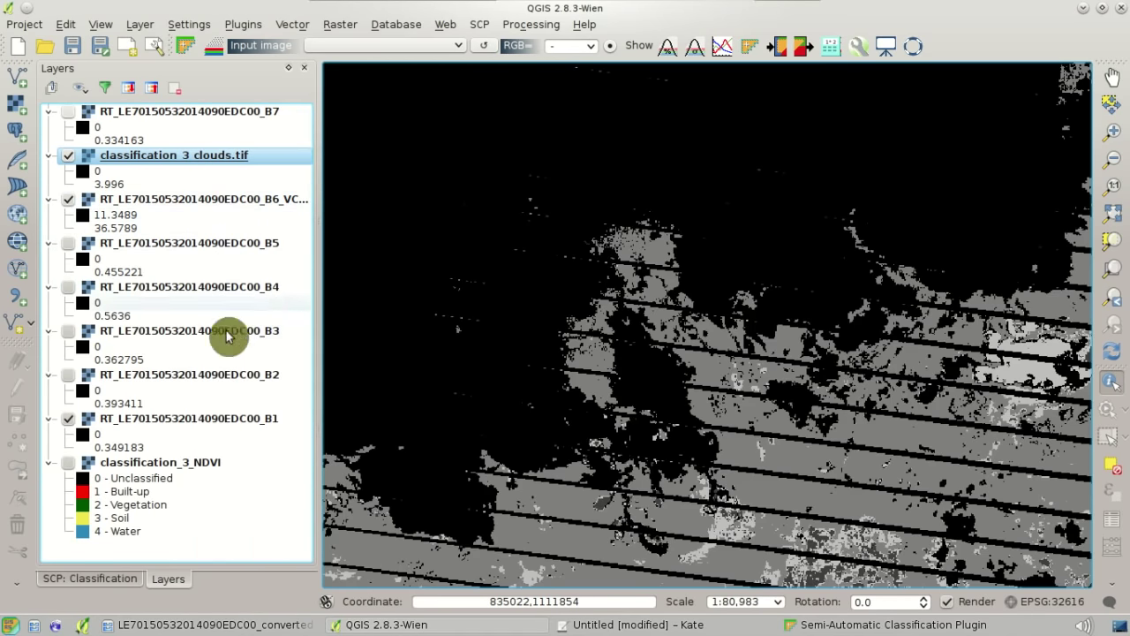
right_click(204, 466)
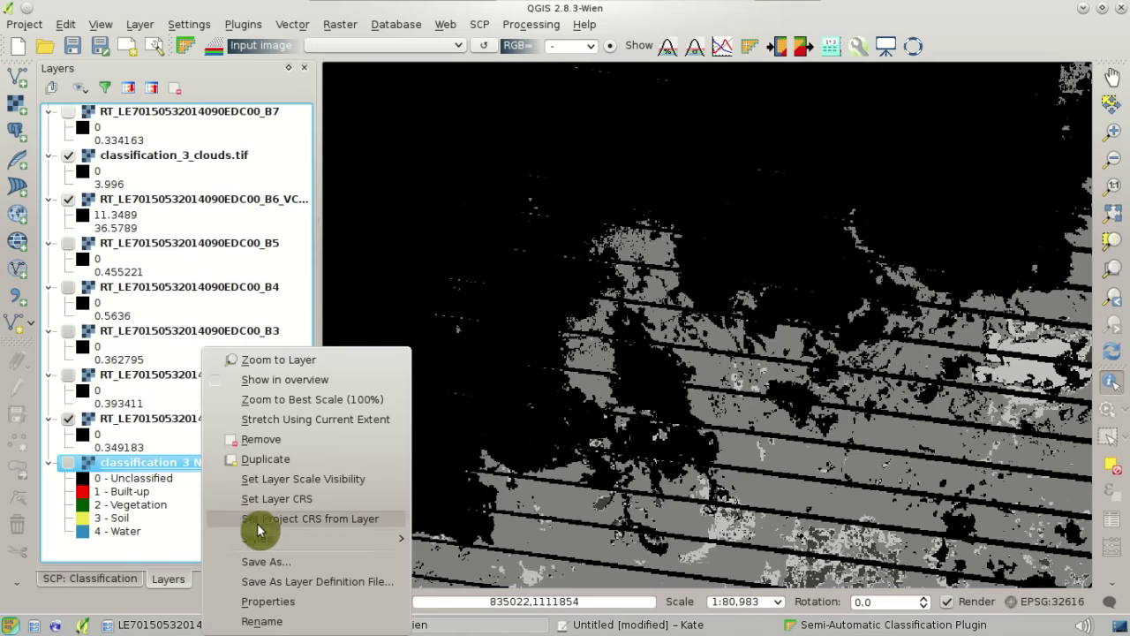
mouse_move(277, 535)
left_click(468, 543)
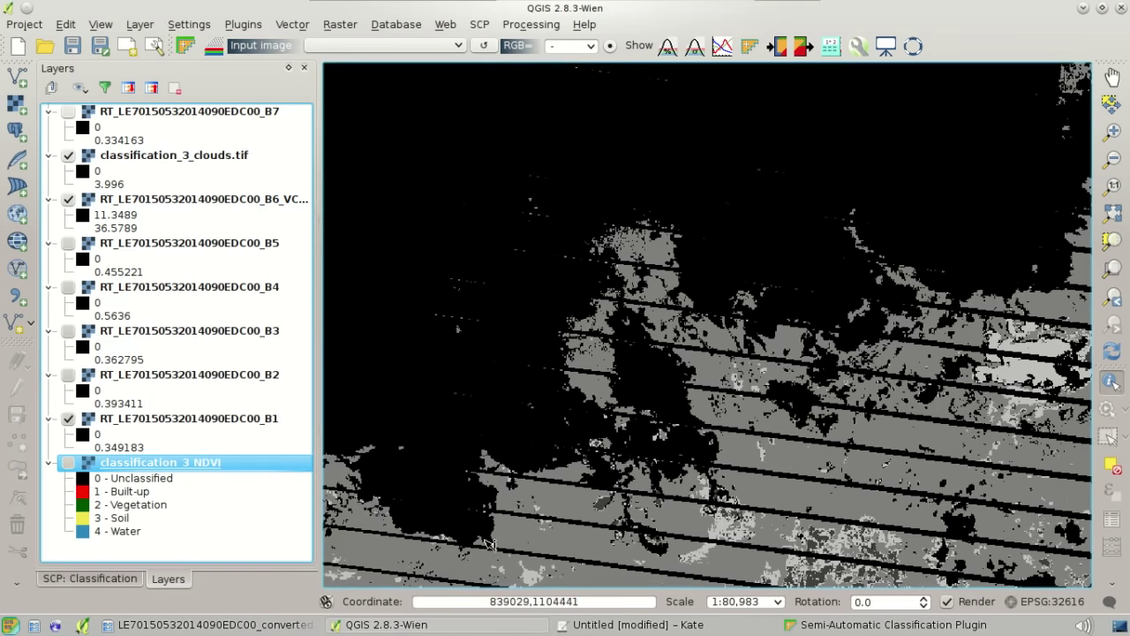
left_click(245, 157)
right_click(244, 157)
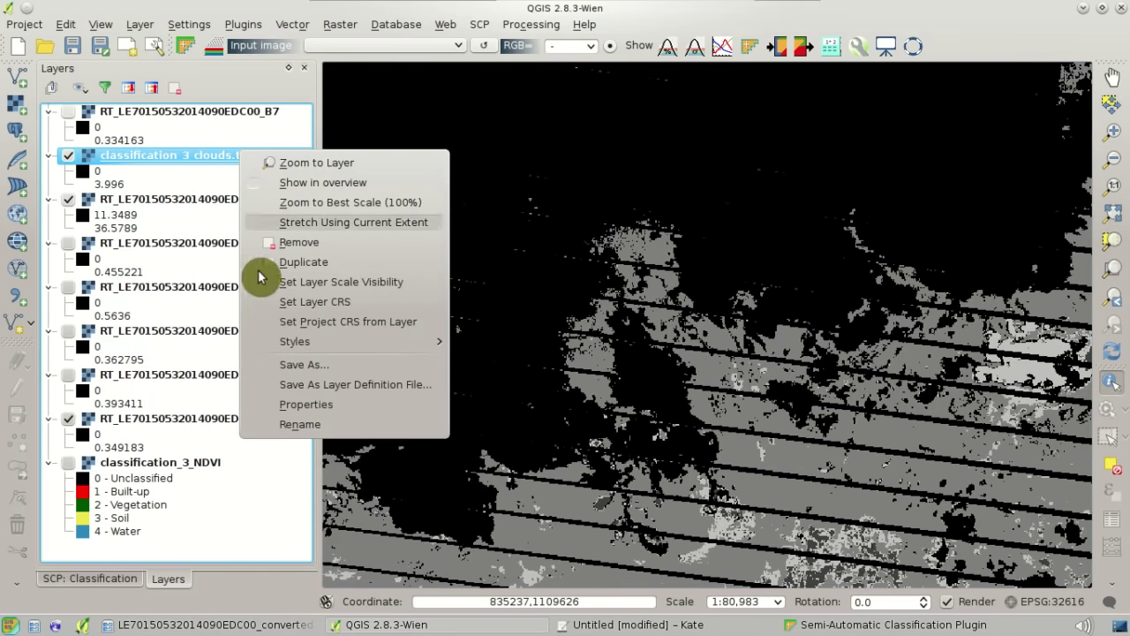
mouse_move(369, 347)
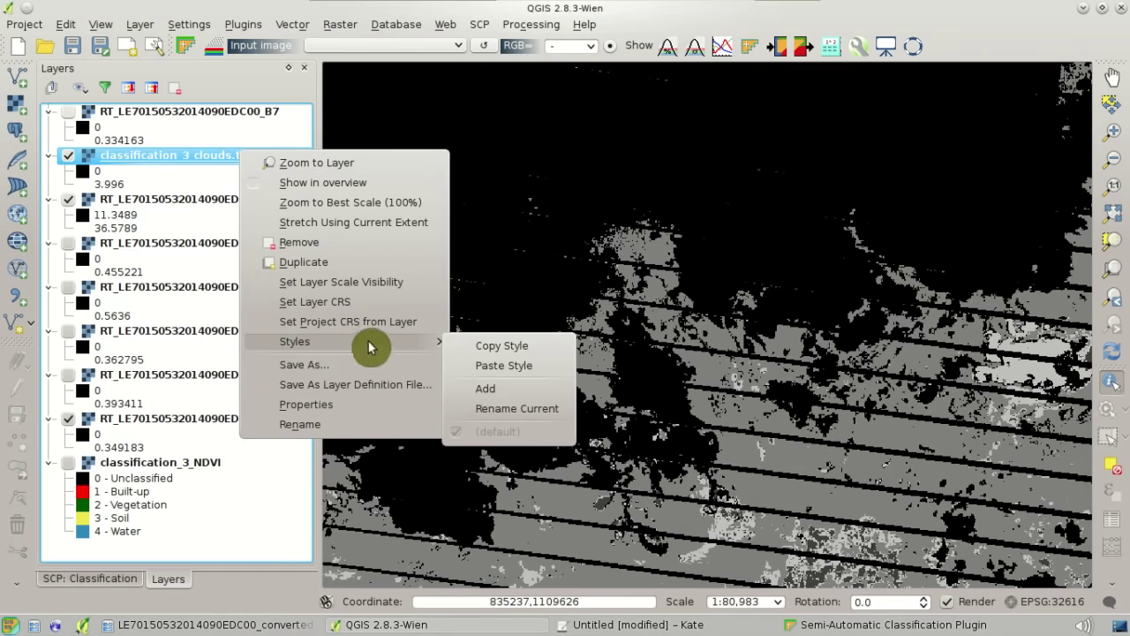
left_click(551, 366)
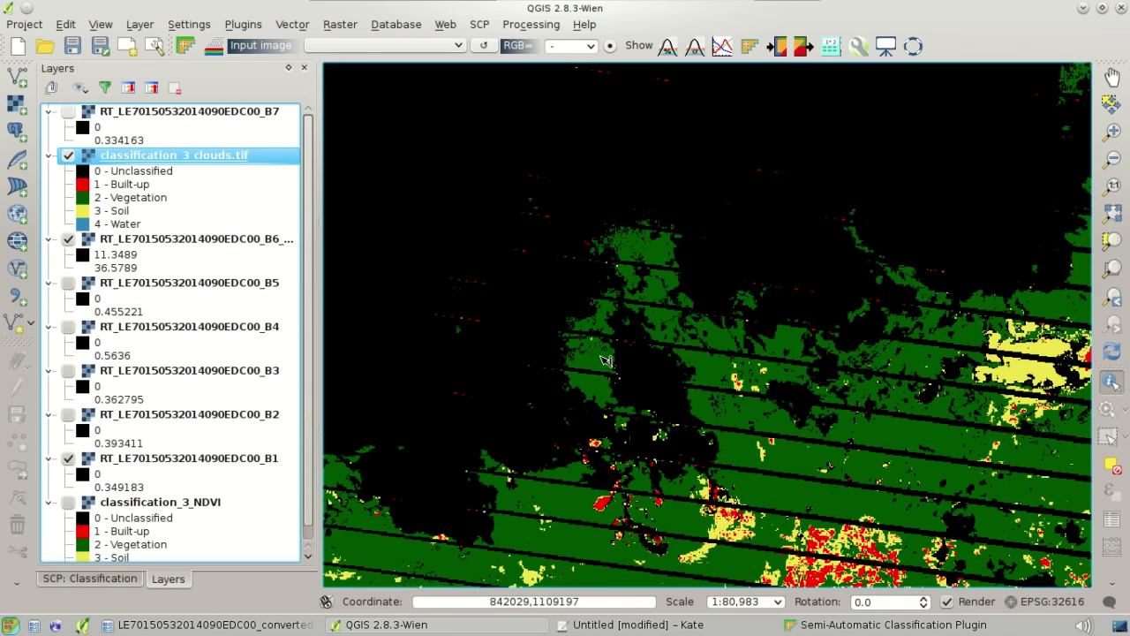
Step: Compare classification_3_clouds.tif with classification_3_NDVI over the full layer extent, with bands B6_VCID_1 and B1 hidden
scroll(593, 364, "down", 3)
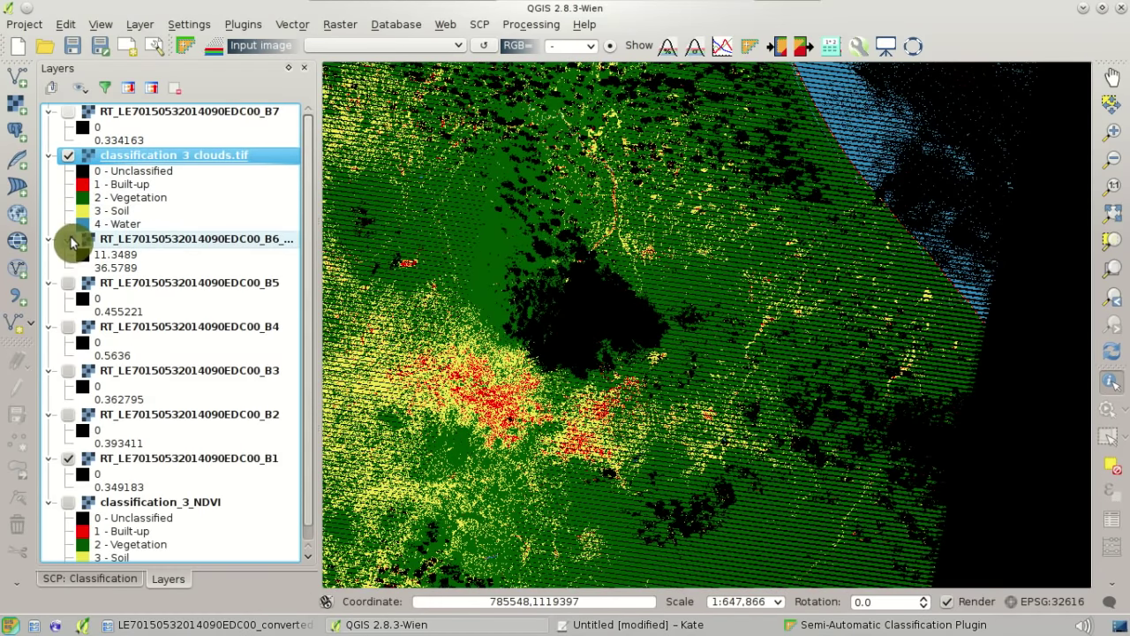
left_click(68, 458)
left_click(68, 502)
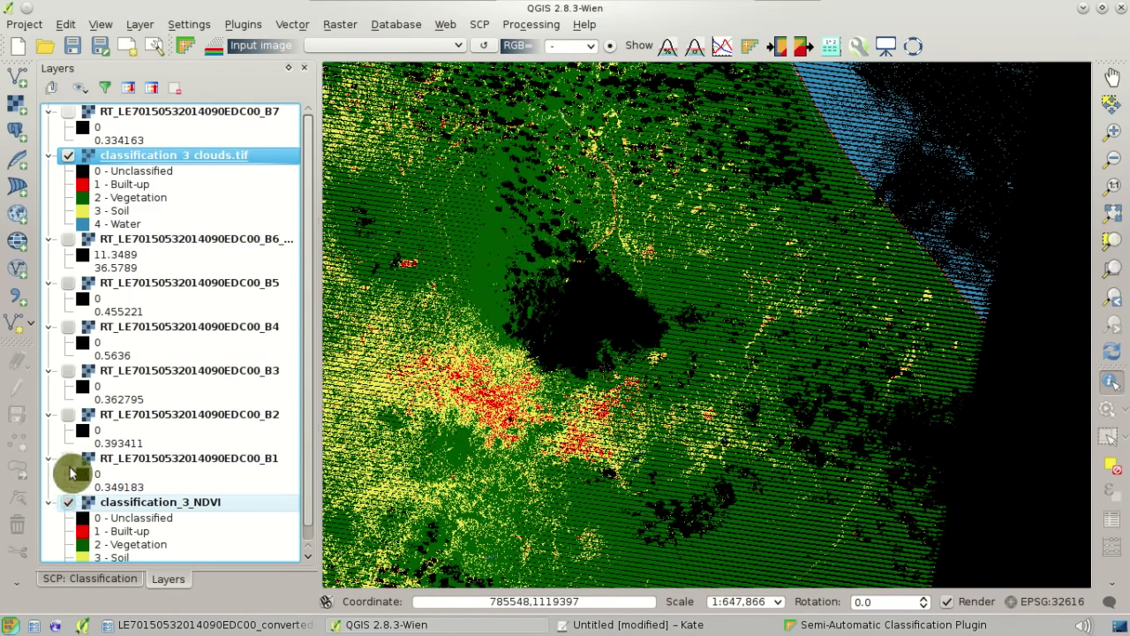
left_click(68, 155)
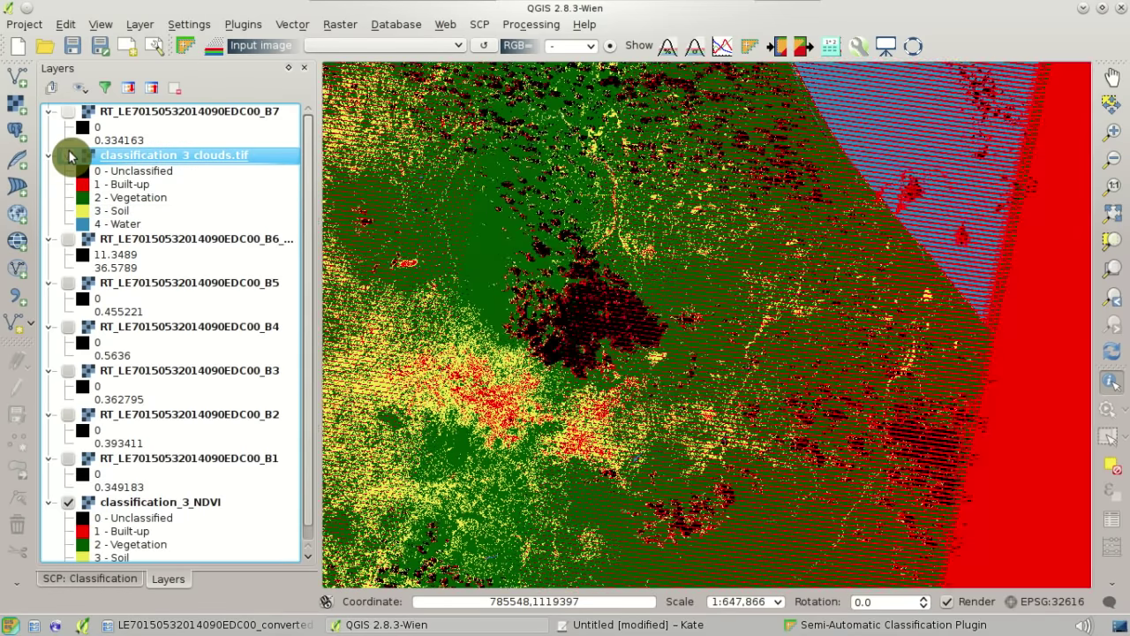
left_click(68, 155)
right_click(111, 155)
left_click(133, 159)
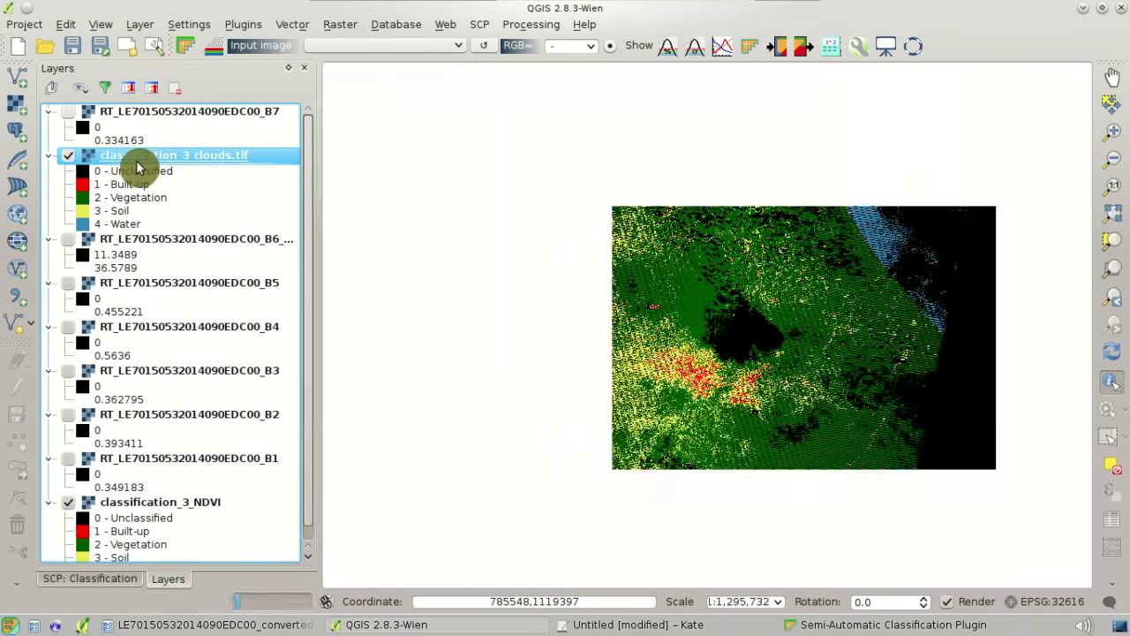
left_click(68, 156)
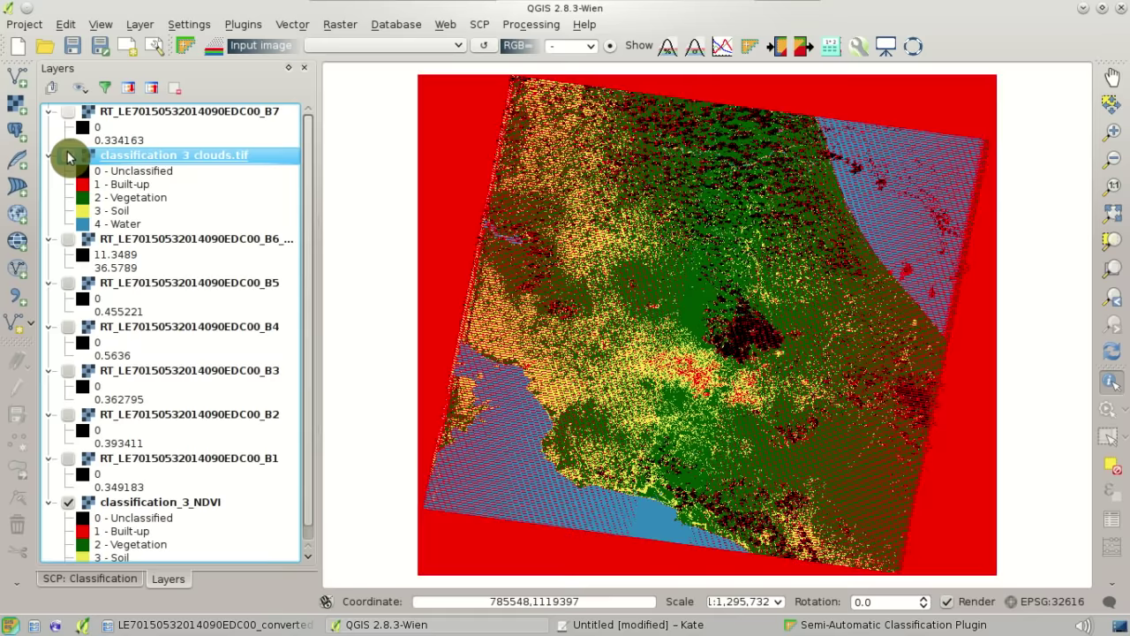
left_click(68, 156)
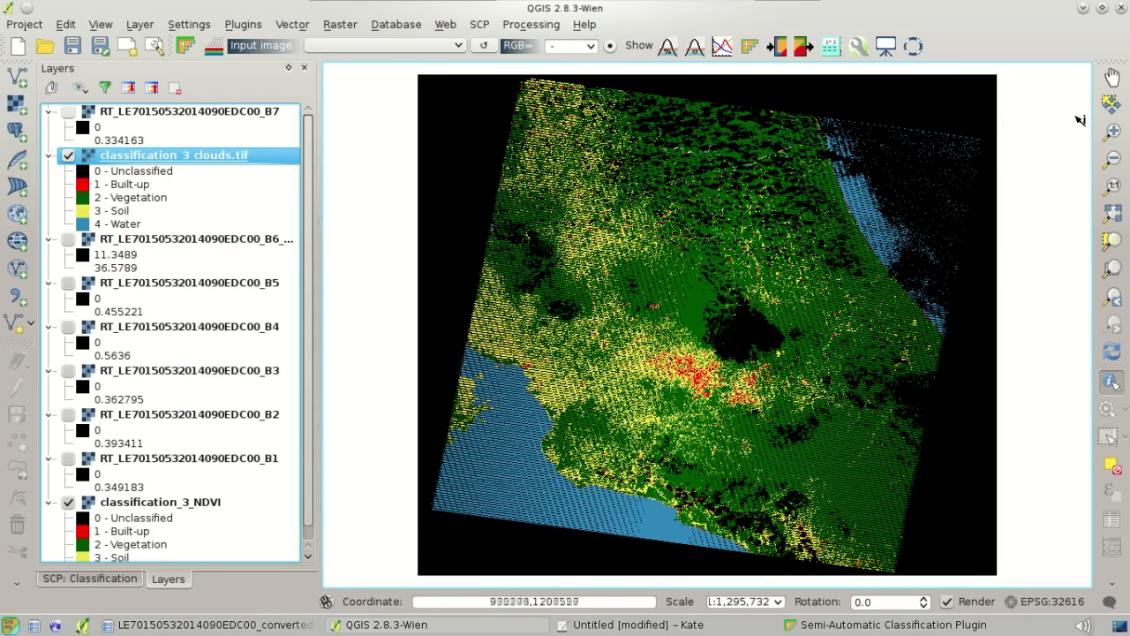
Step: Compare the masked classification with band B1 close up around the large central cloud by toggling classification_3_clouds.tif
left_click(1111, 132)
left_click_drag(654, 314, 756, 341)
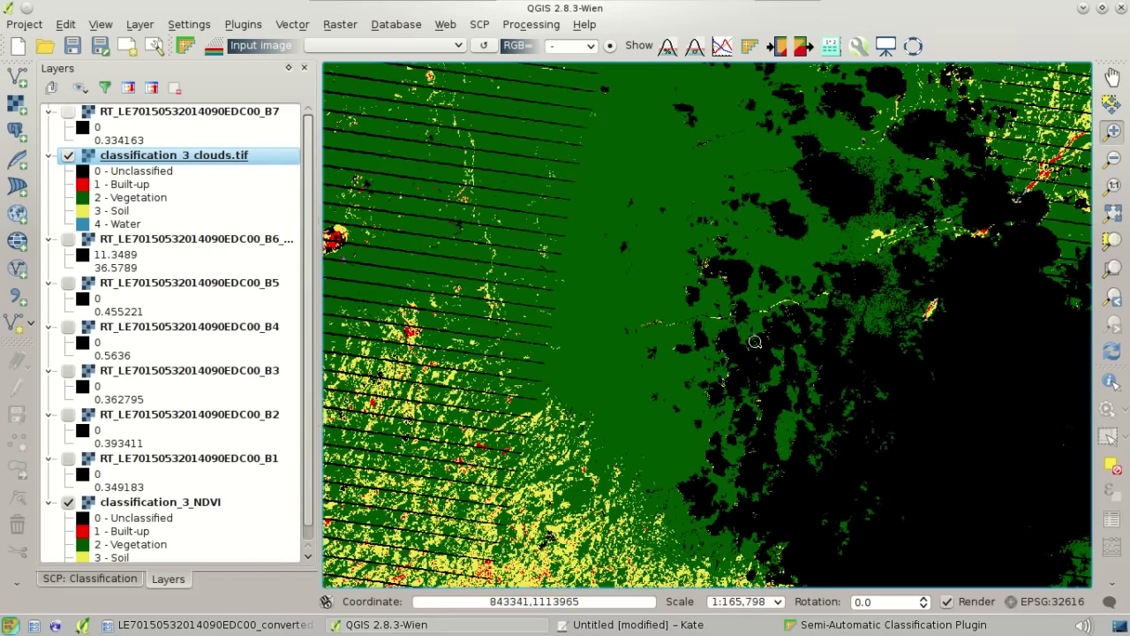
left_click(70, 159)
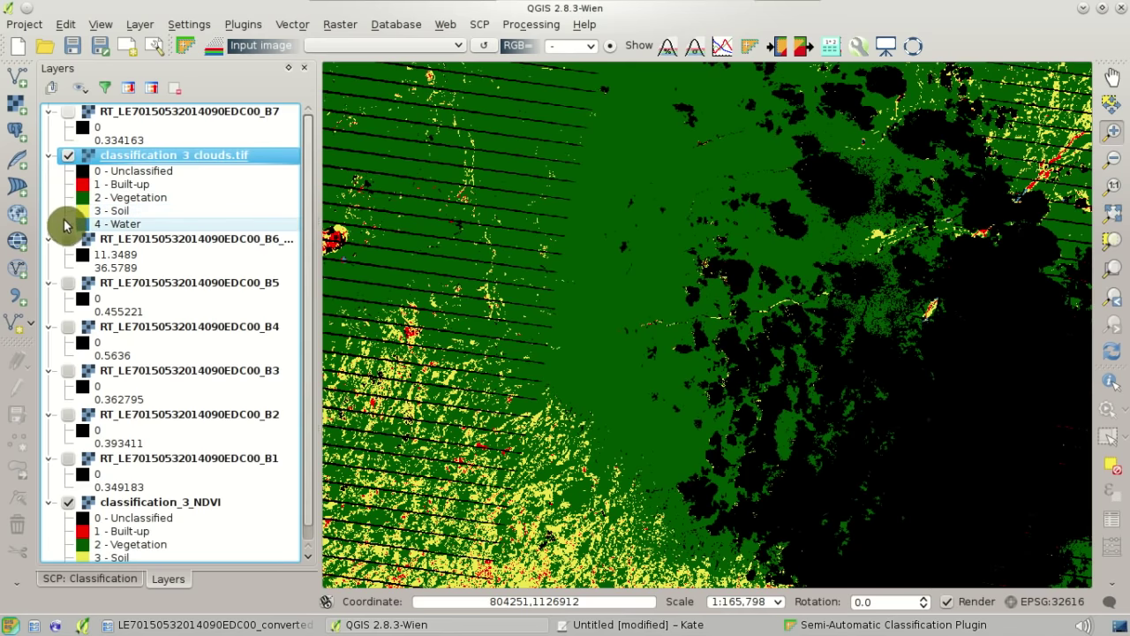
left_click(68, 458)
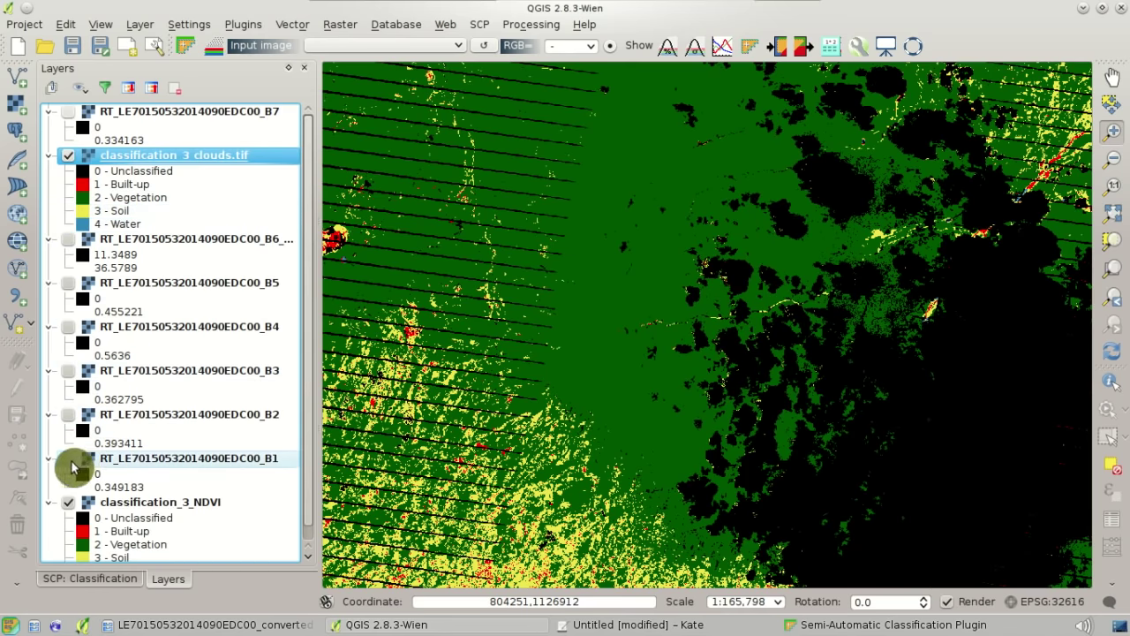
left_click(68, 160)
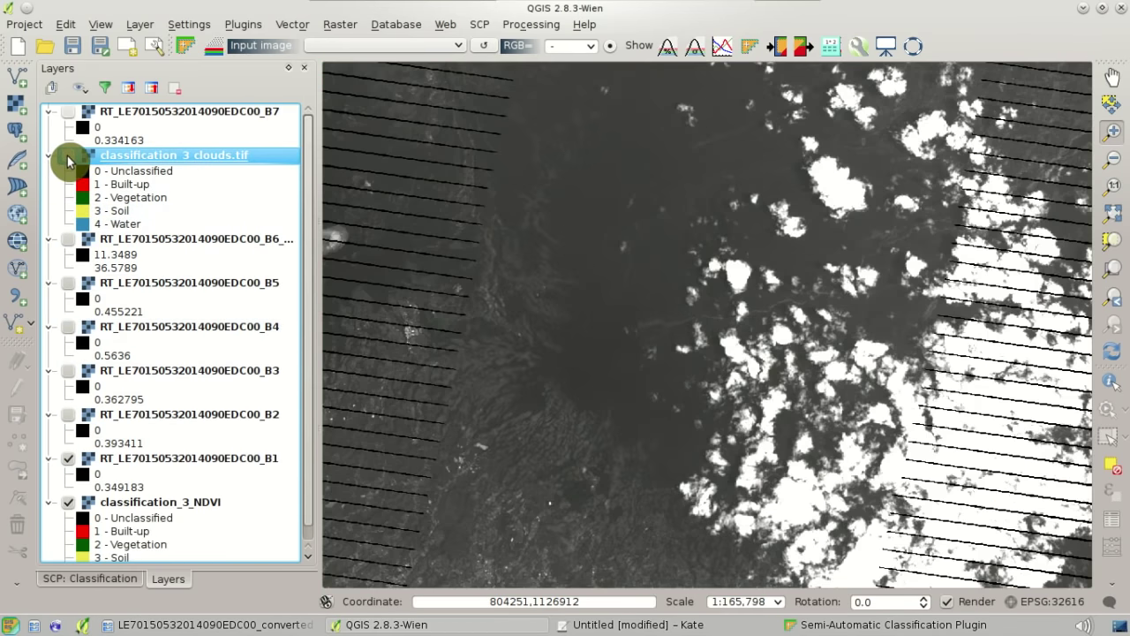
left_click(68, 160)
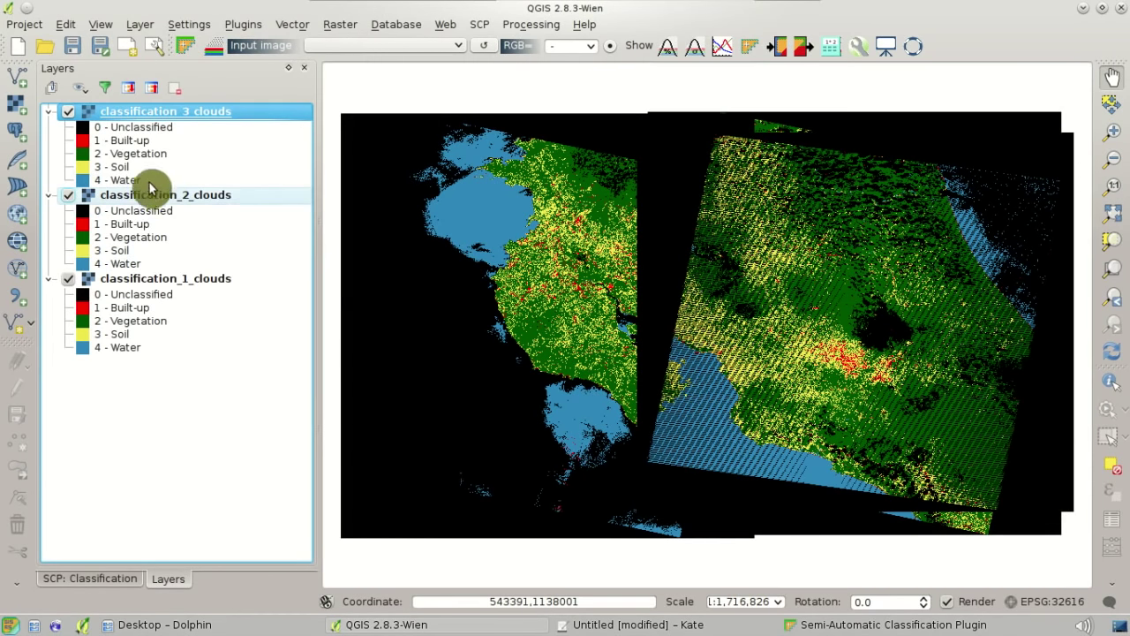
Step: Compare the three cloud-masked classifications by hiding and restoring classification_3_clouds and classification_2_clouds
left_click(69, 112)
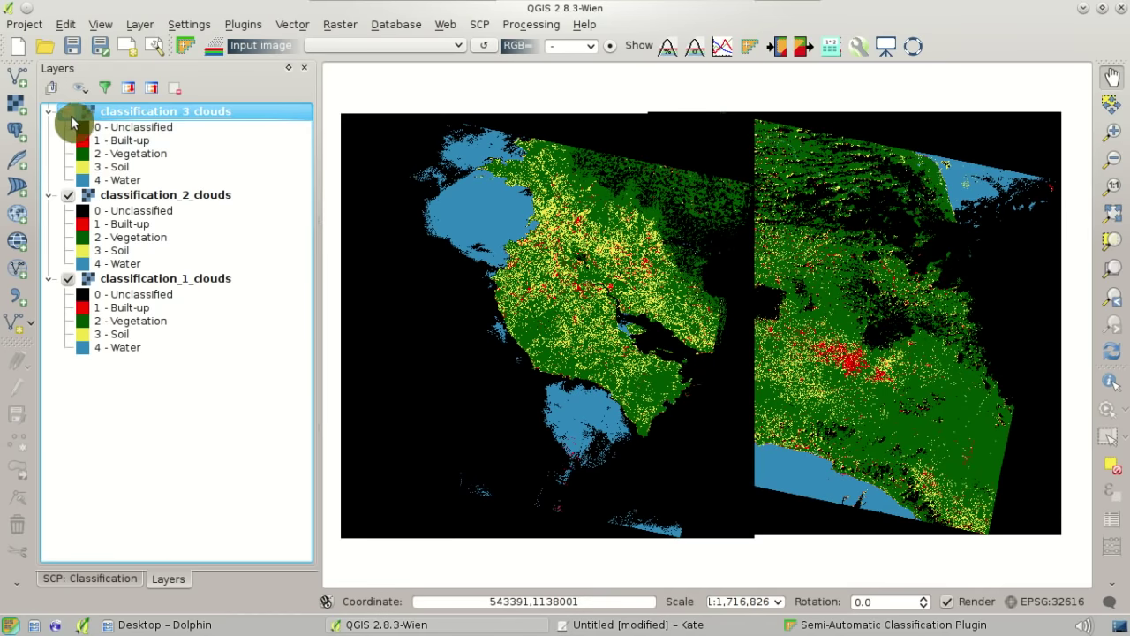
left_click(62, 200)
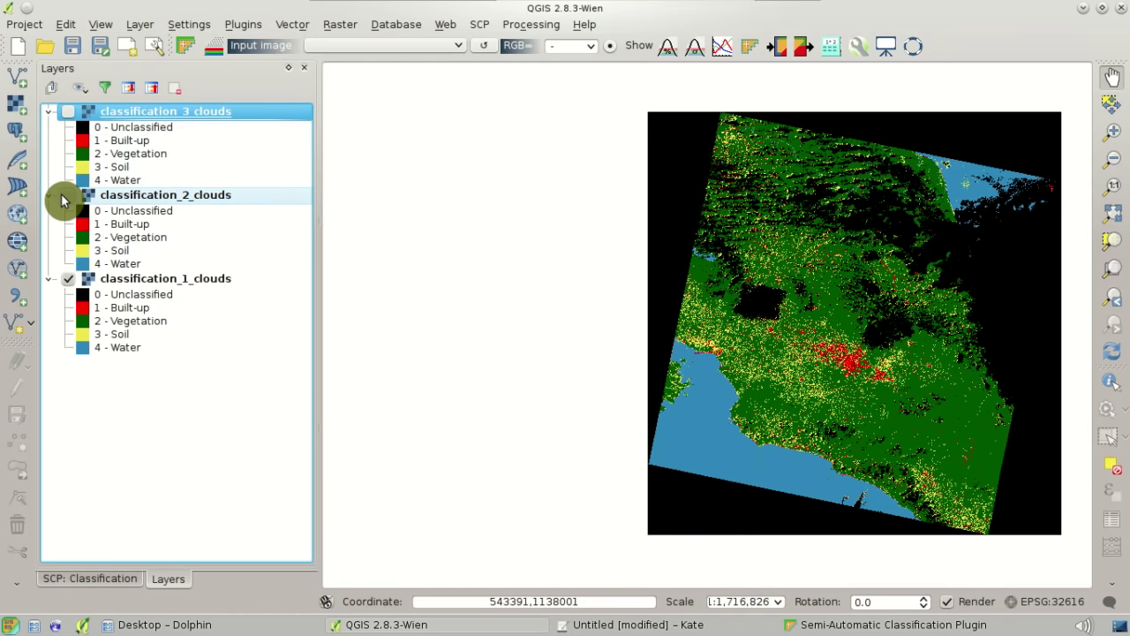
left_click(63, 198)
left_click(68, 113)
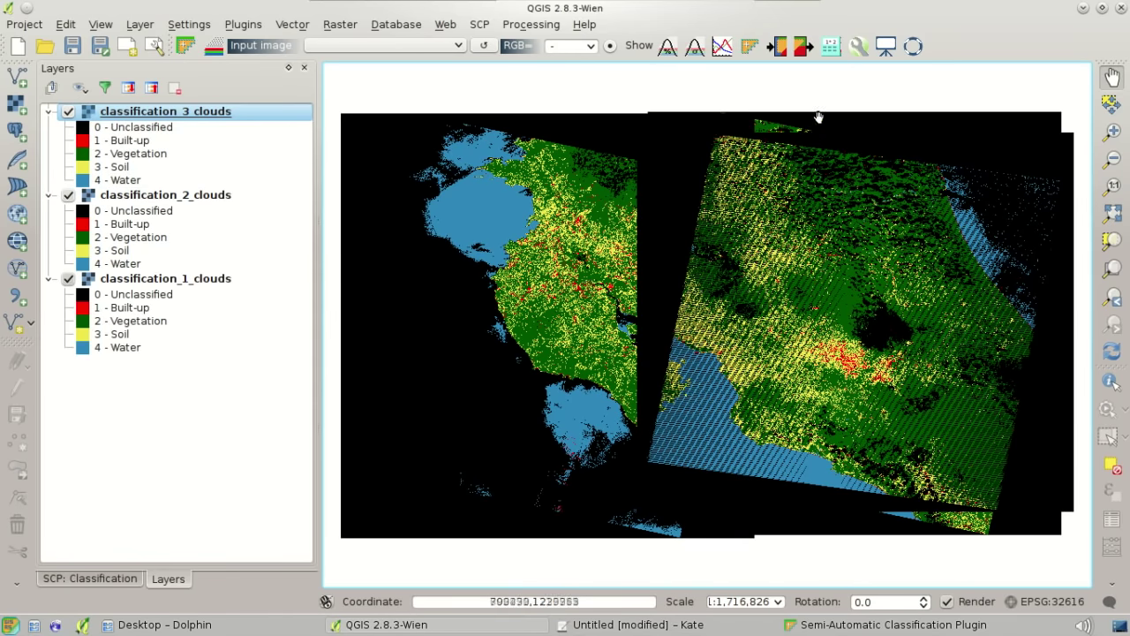
Step: List the loaded rasters in the band calculator and begin the expression with np.where("classification_1_clouds" == 0,
left_click(835, 53)
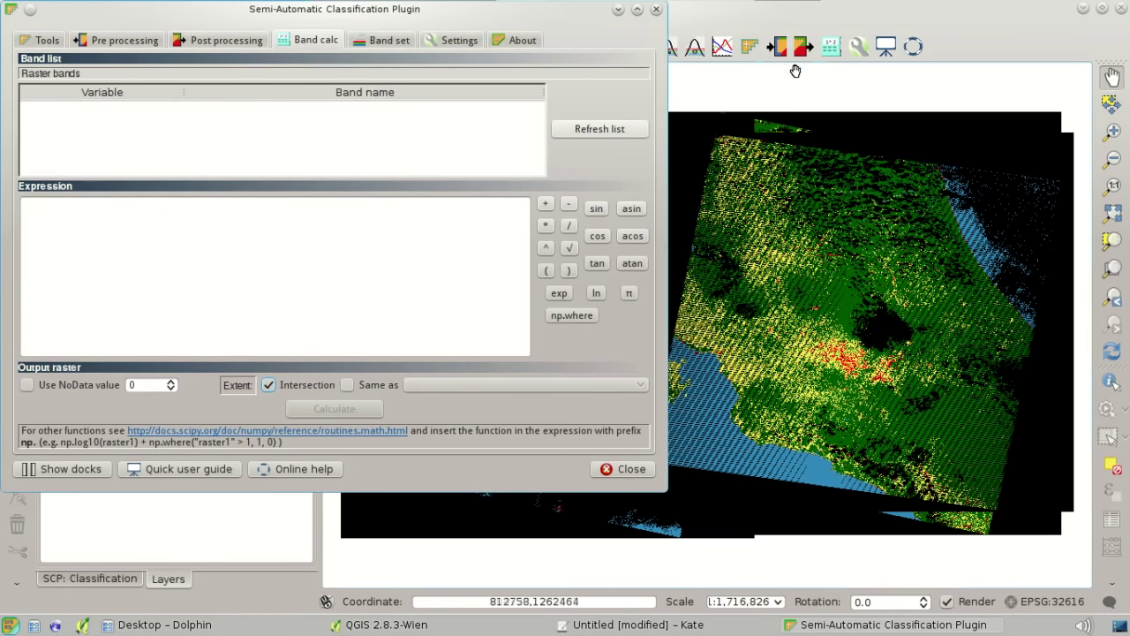
left_click(625, 132)
left_click_drag(560, 25, 788, 108)
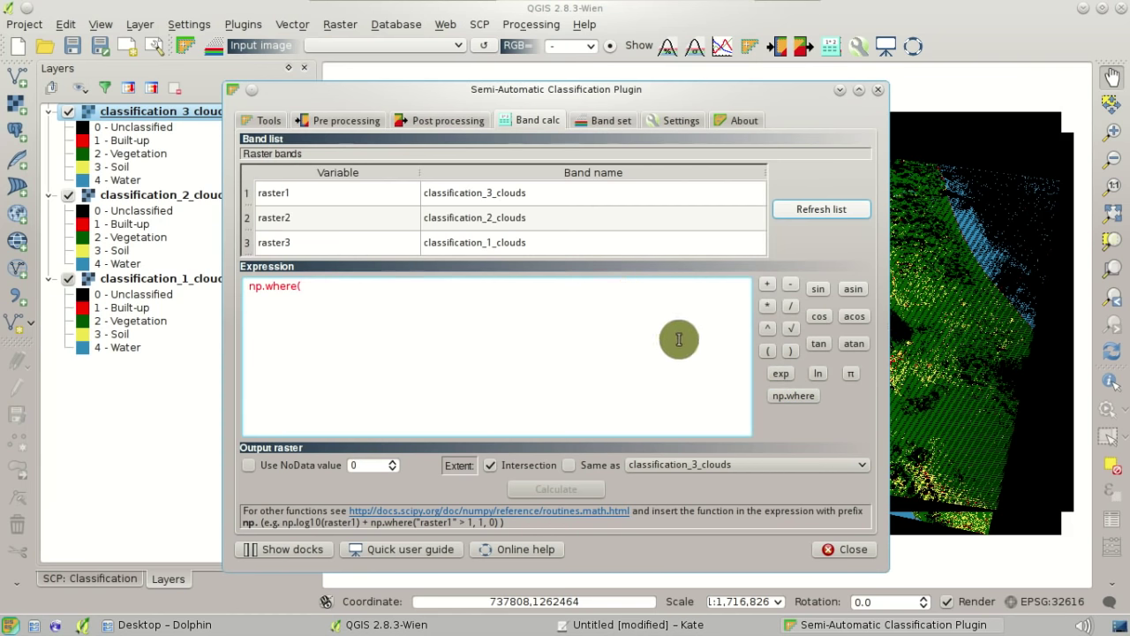
double_click(590, 253)
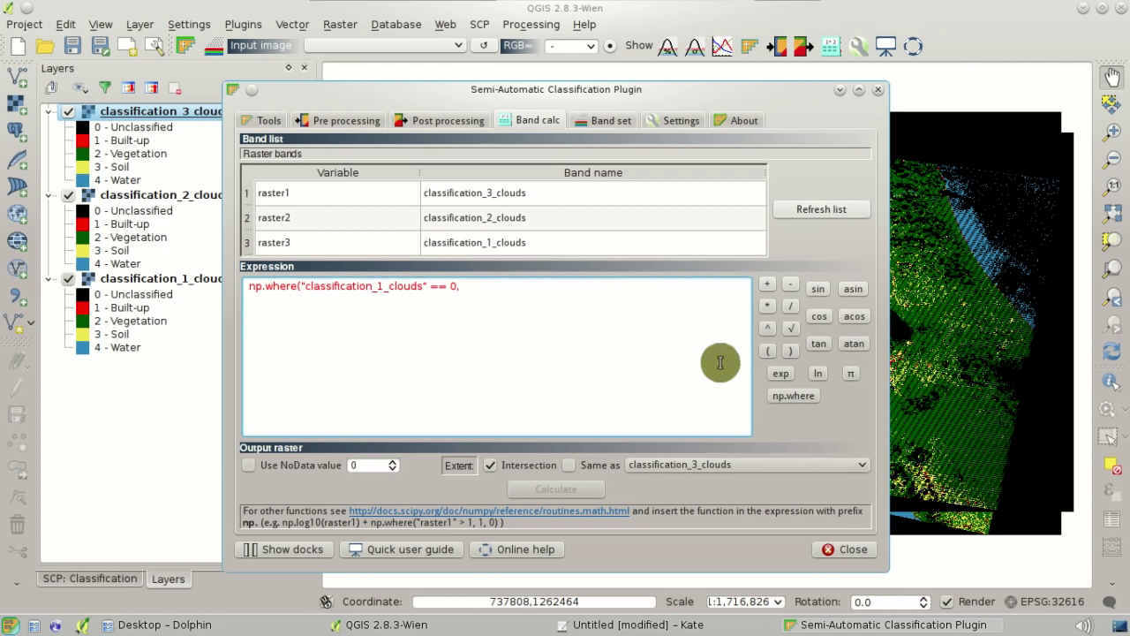
Step: Add the nested condition np.where("classification_3_clouds" == 0, "classification_2_clouds", "classification_3_clouds") to the expression
left_click(794, 399)
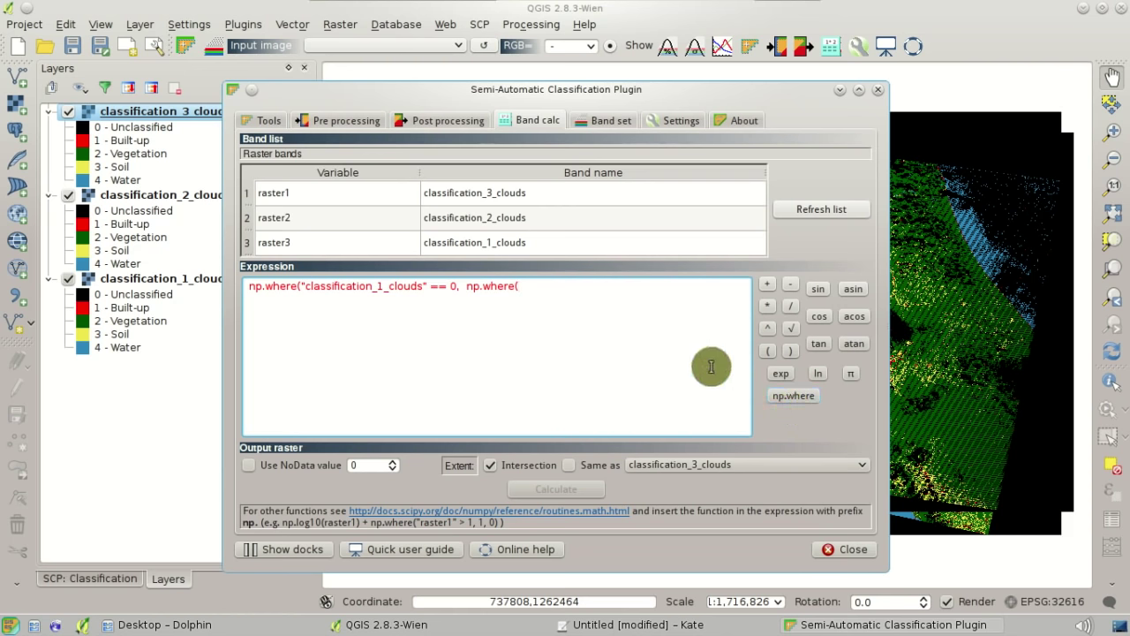
double_click(536, 195)
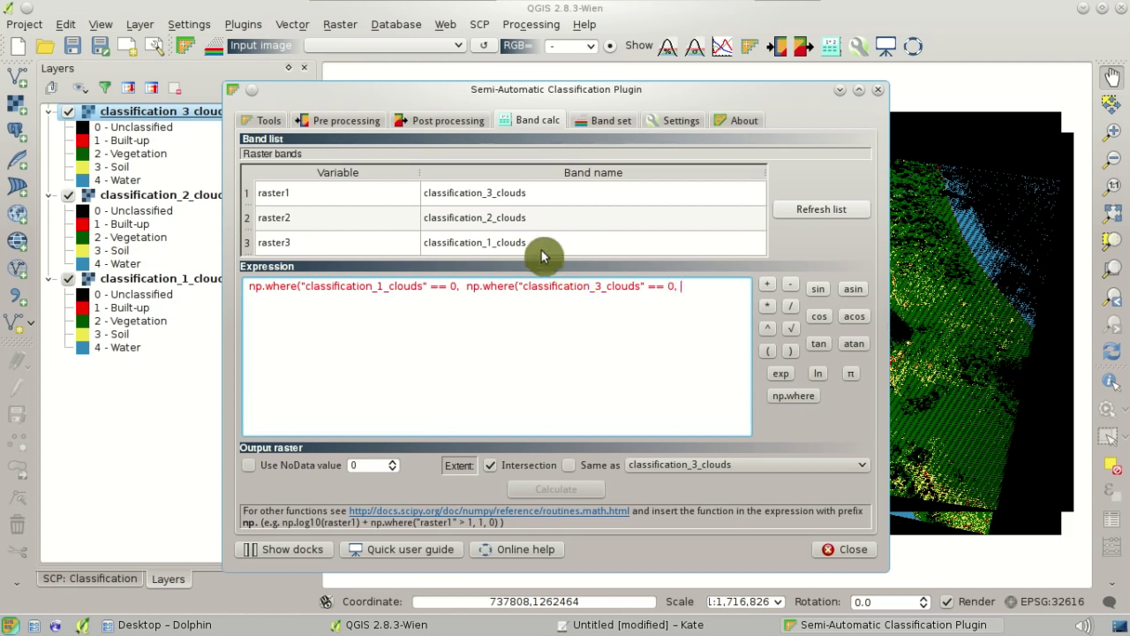
double_click(520, 217)
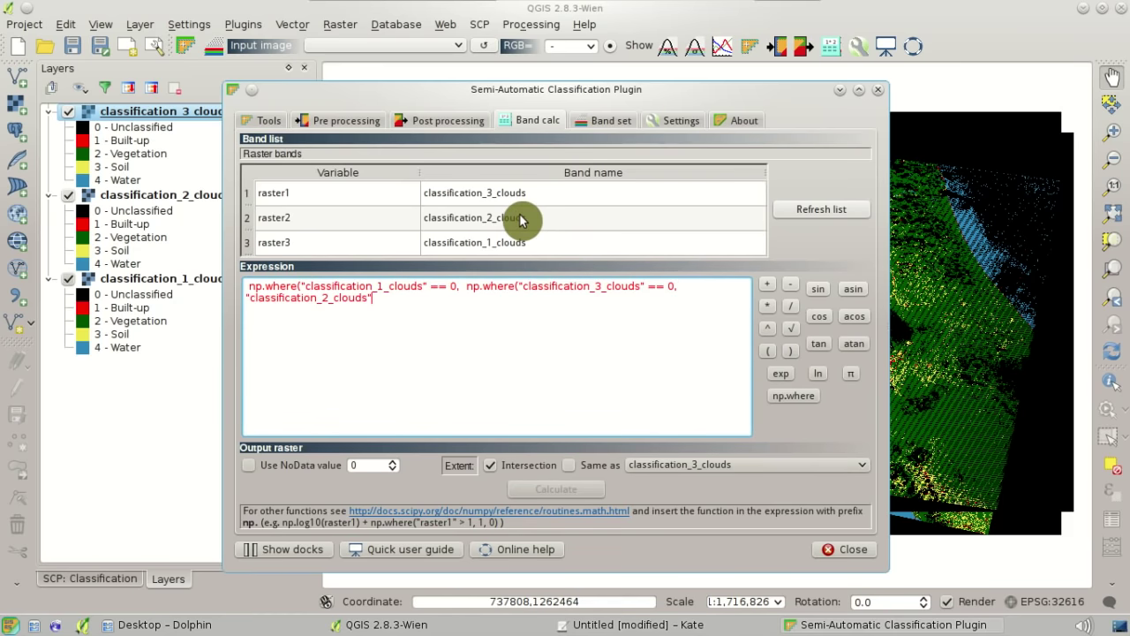
type(",")
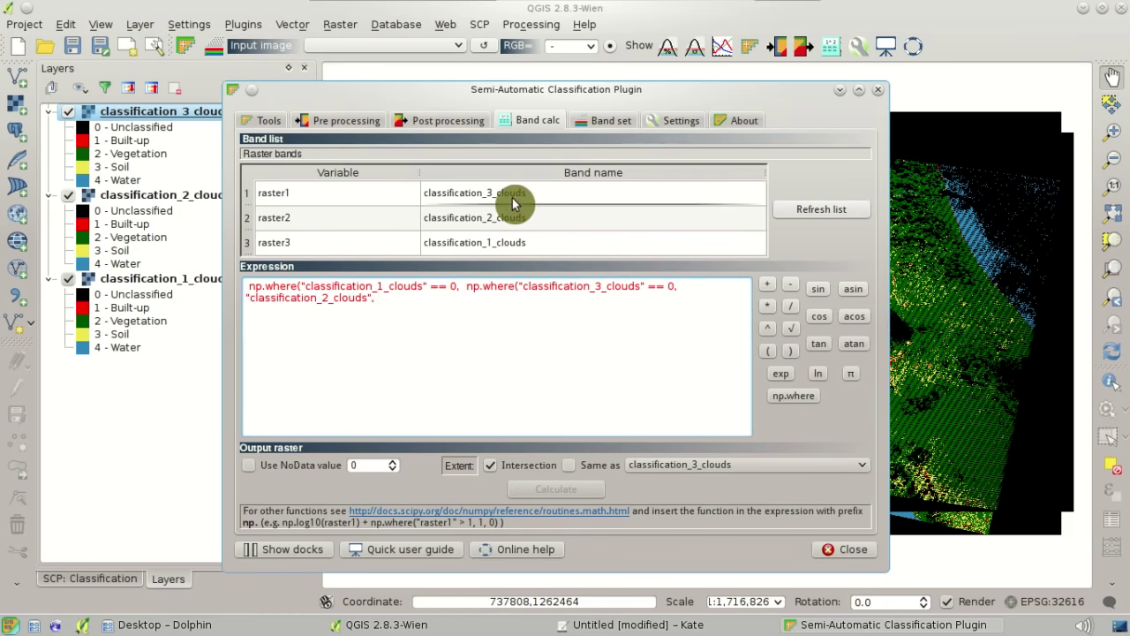
double_click(518, 194)
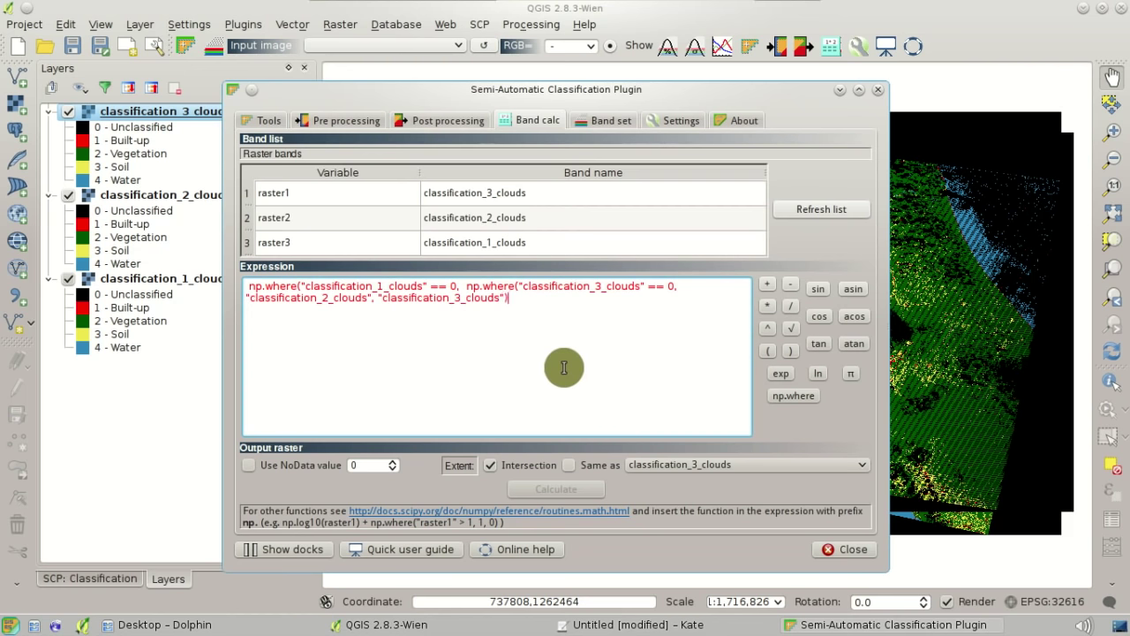
Step: Complete the outer np.where with "classification_1_clouds" as its final argument, then review the nested and full expressions
left_click_drag(521, 304, 468, 288)
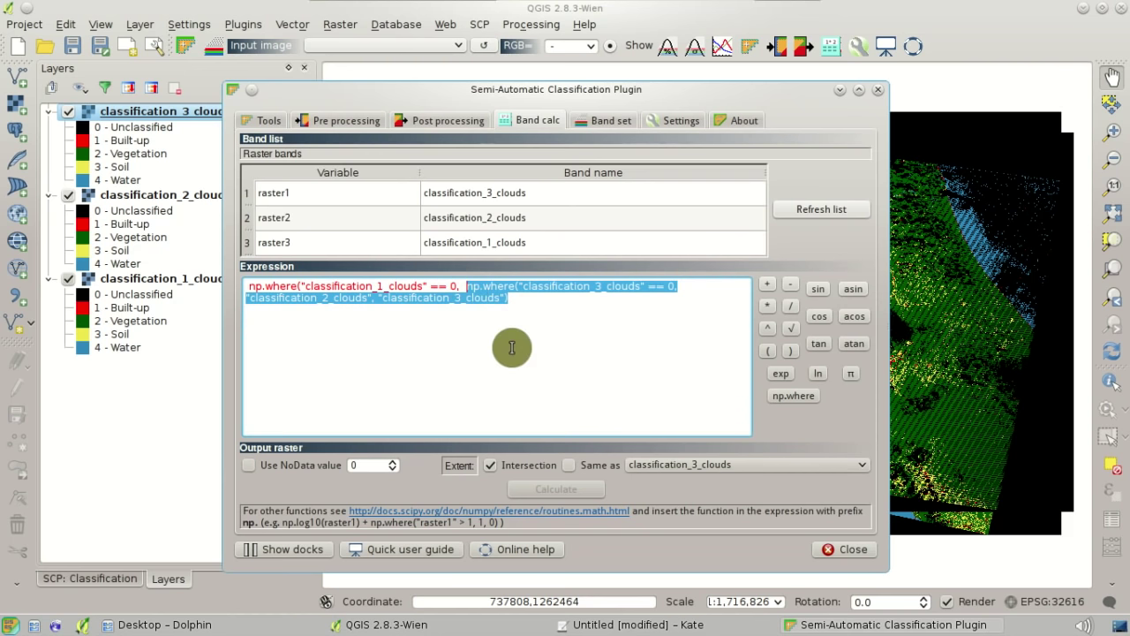
left_click(559, 305)
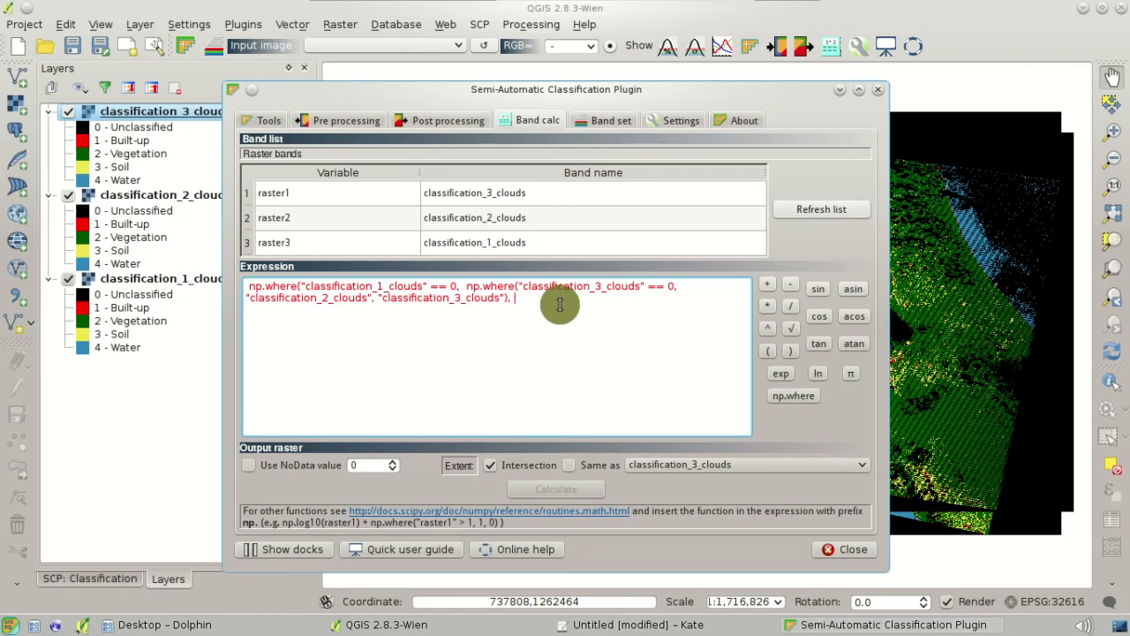
double_click(534, 249)
type(")")
left_click_drag(672, 308, 239, 265)
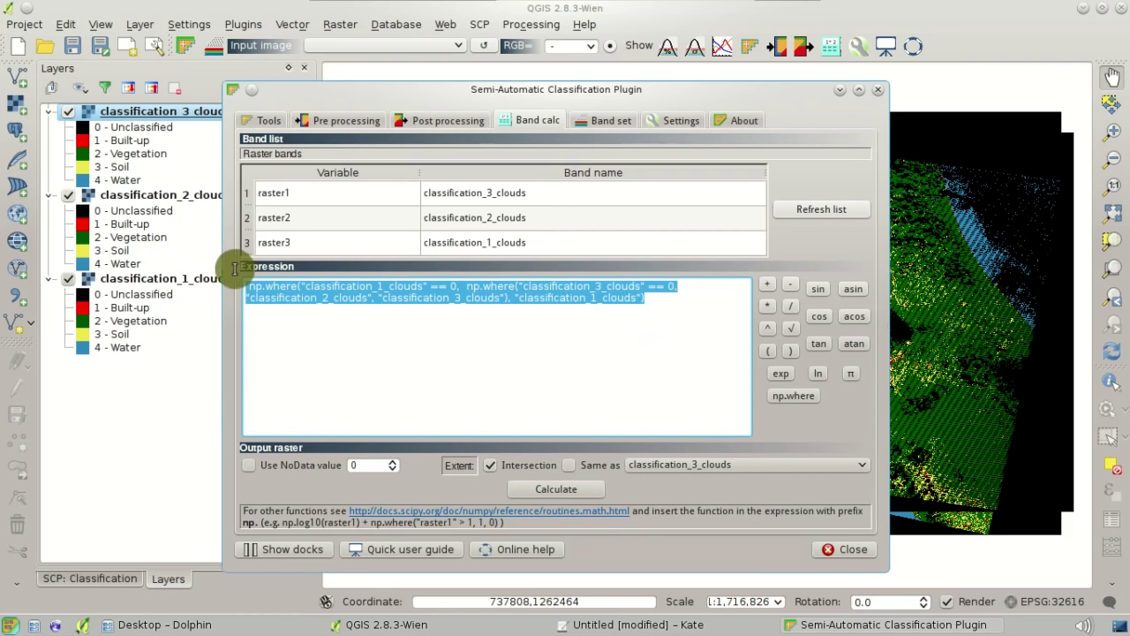
left_click(697, 317)
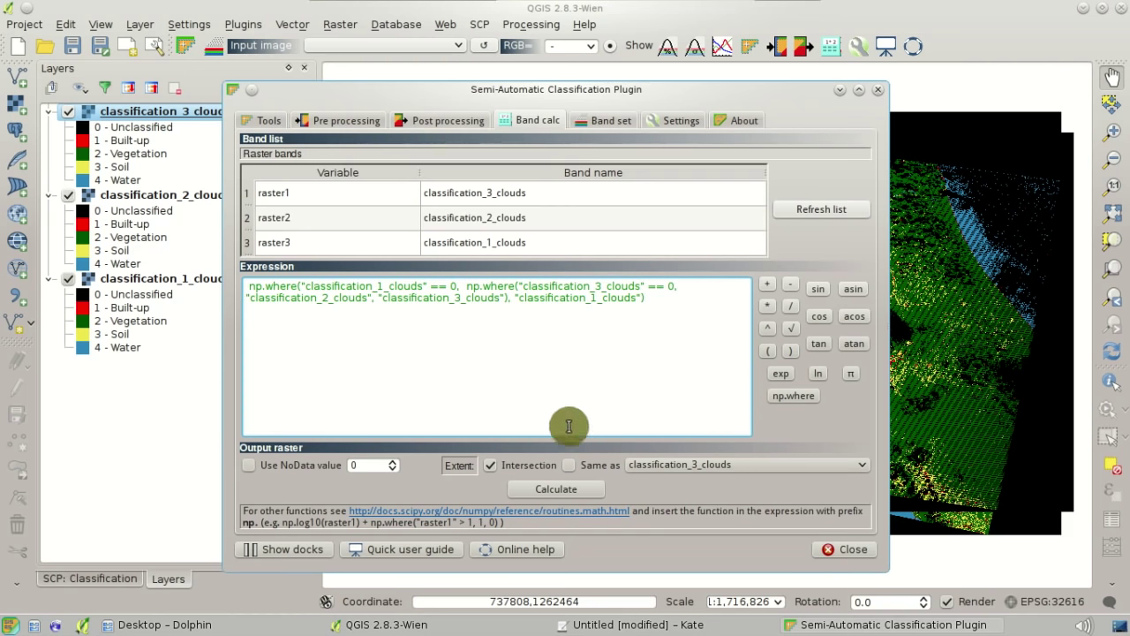
Step: Turn off the Intersection extent and calculate the expression, saving the output raster on the Desktop as classification_mosaic.tif
left_click(543, 469)
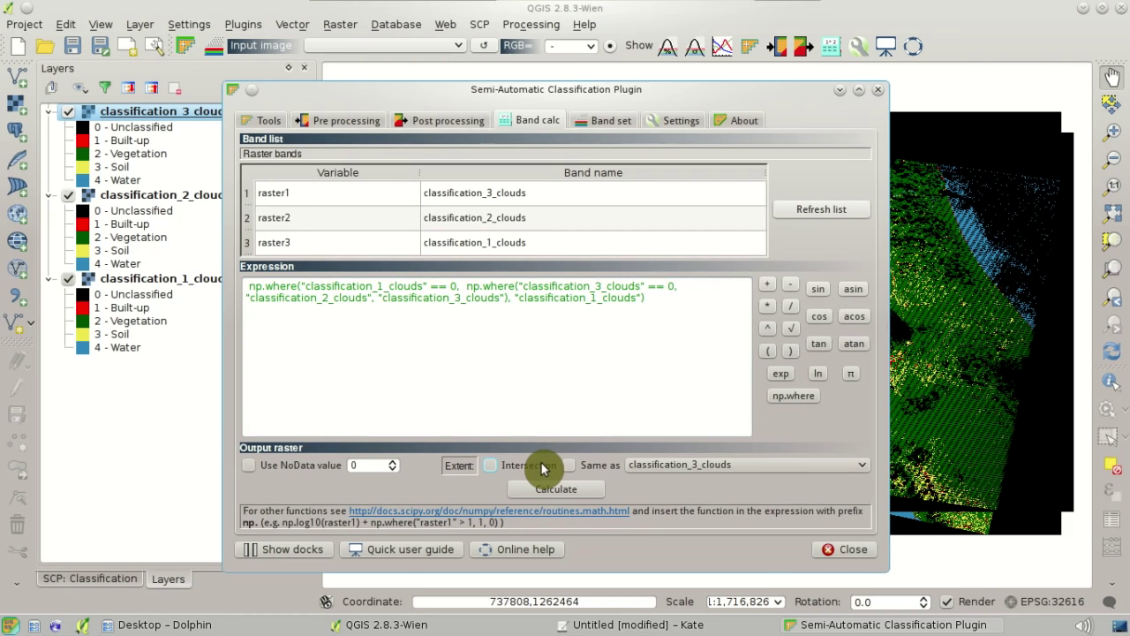
left_click(600, 496)
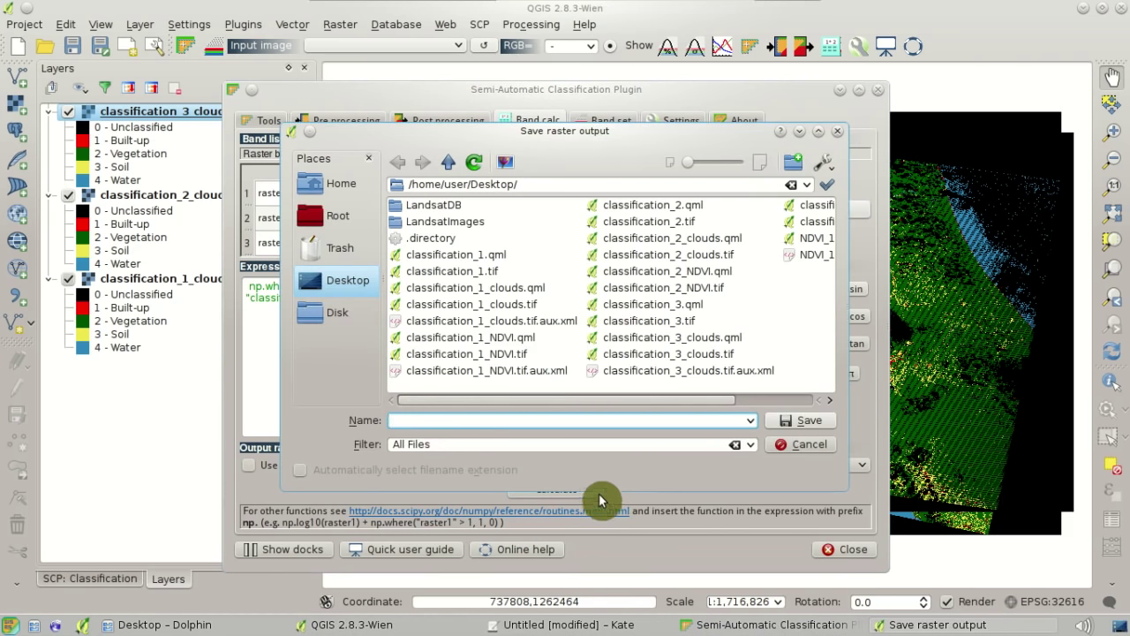
type("classification")
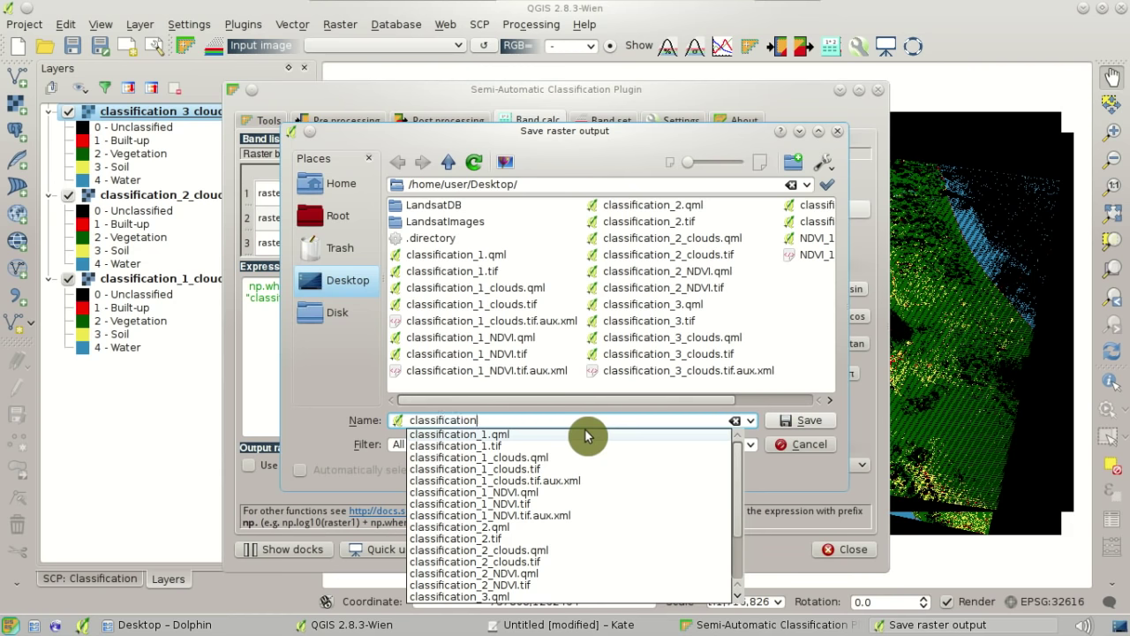
type("_mosaic.tif")
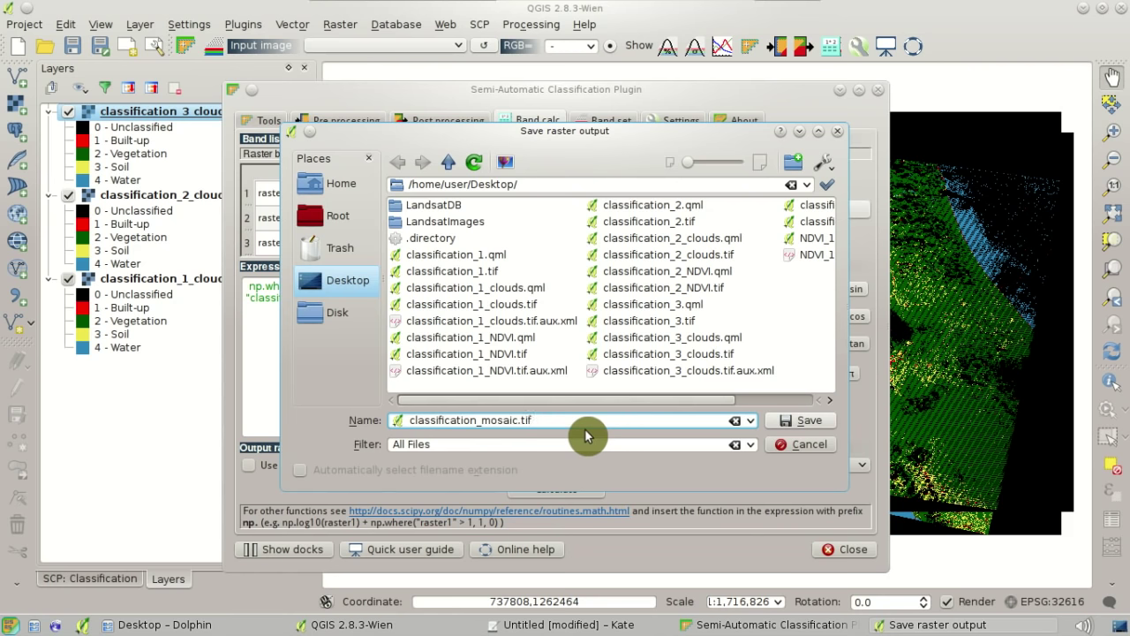
left_click(795, 424)
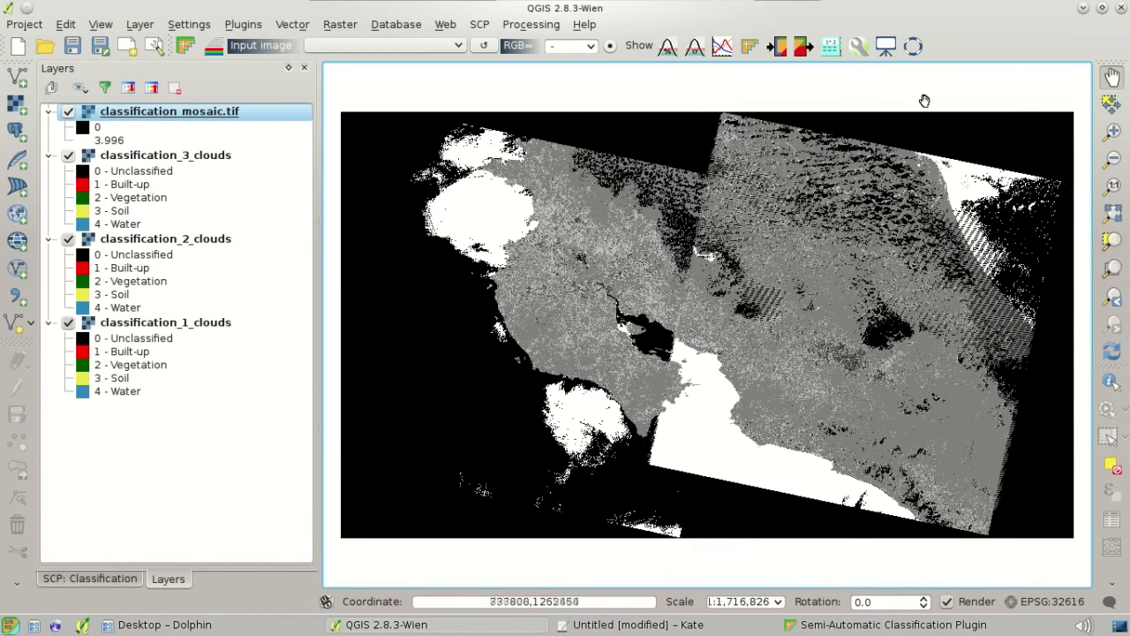
Step: Copy the layer style of classification_3_clouds and paste it onto classification_mosaic.tif
right_click(217, 159)
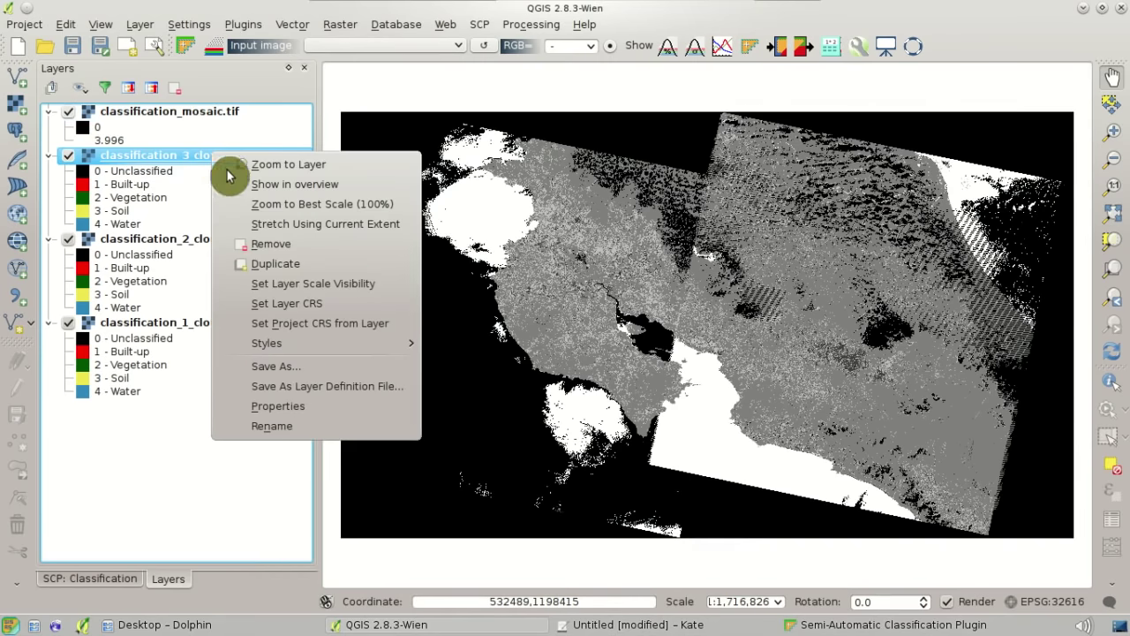
left_click(373, 353)
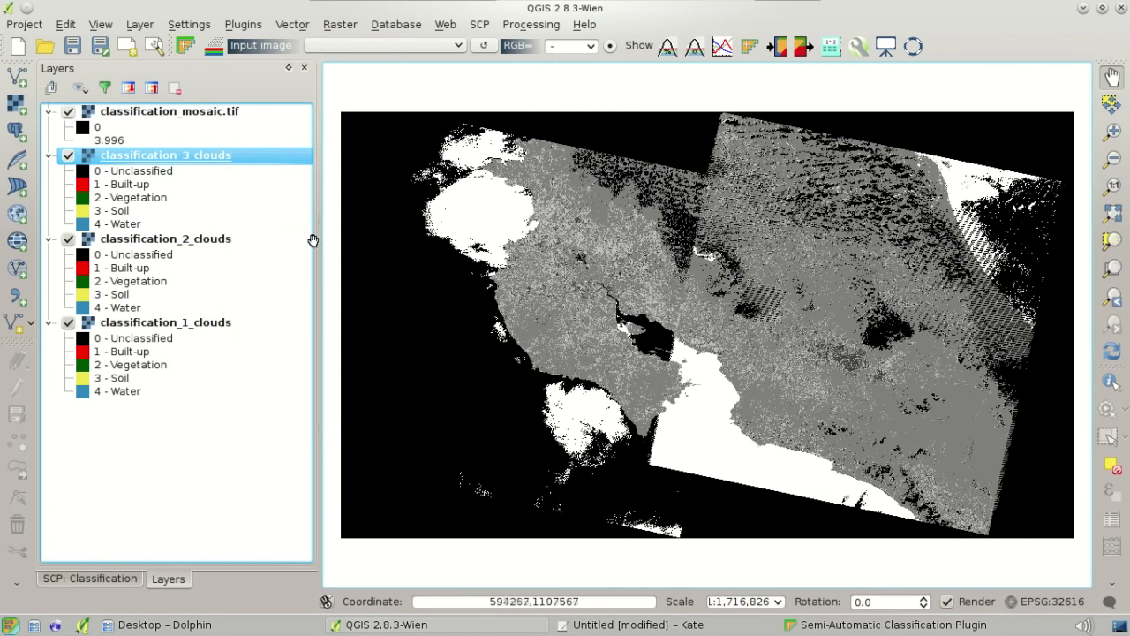
right_click(232, 111)
mouse_move(409, 309)
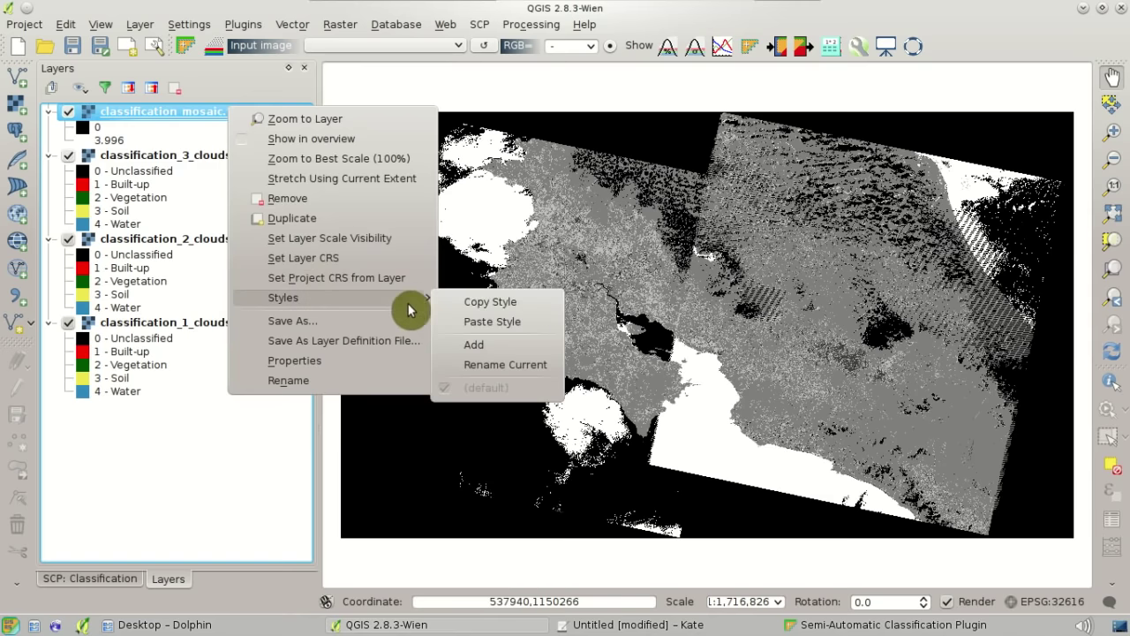
left_click(493, 323)
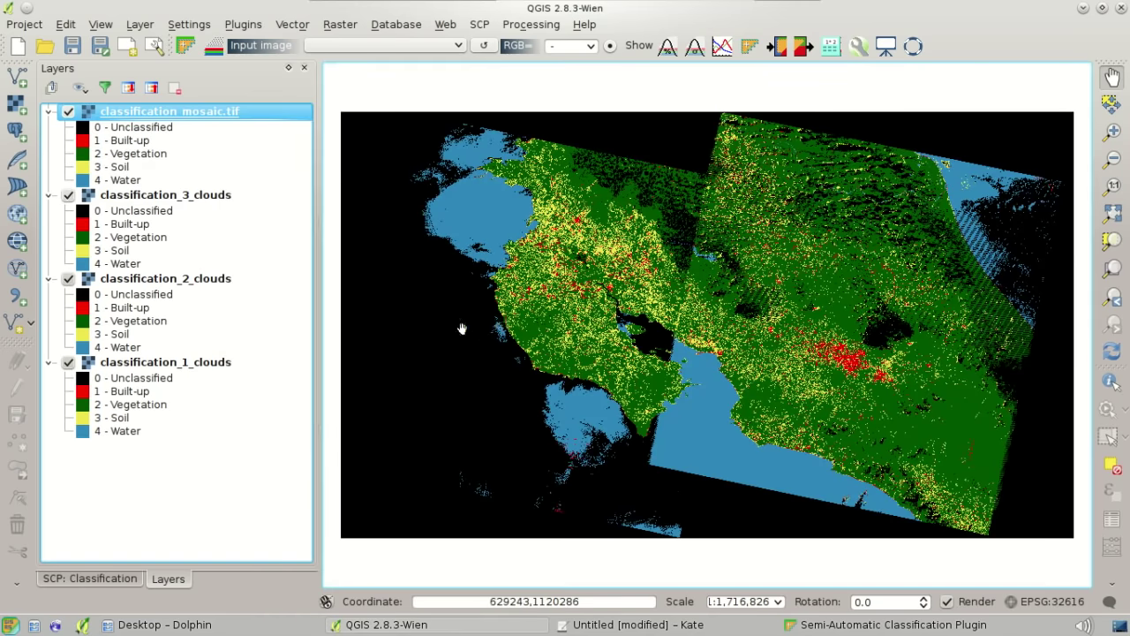
Step: Compare classification_mosaic.tif with the cloud-masked classifications, at full extent and close up near the coast, by toggling the mosaic
left_click(69, 112)
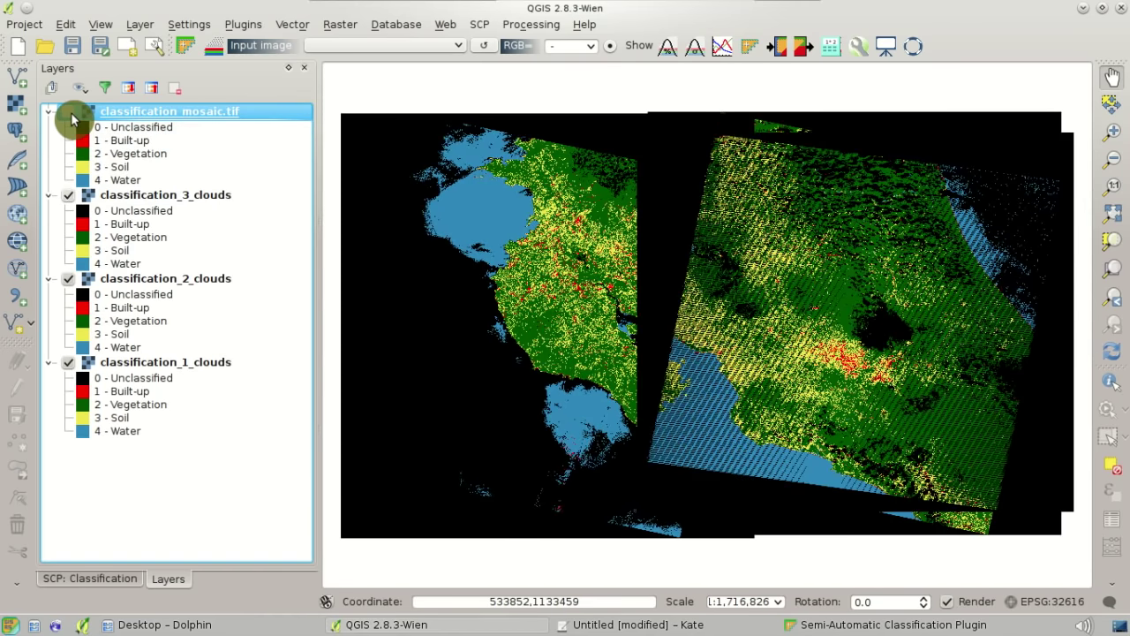
left_click(69, 112)
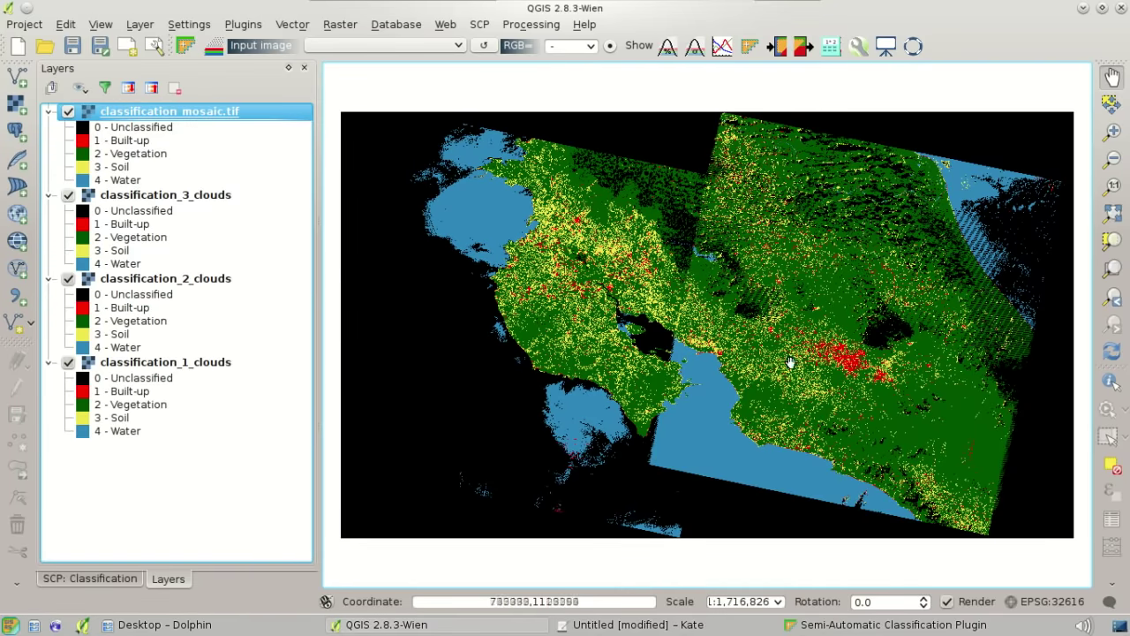
scroll(790, 362, "up", 3)
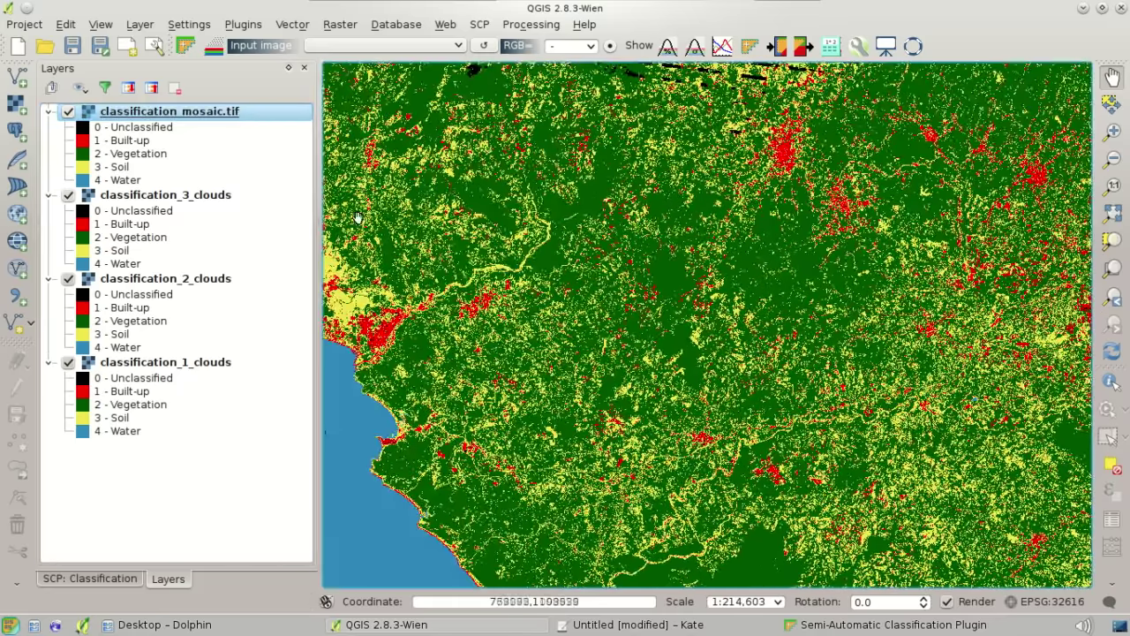
left_click(68, 112)
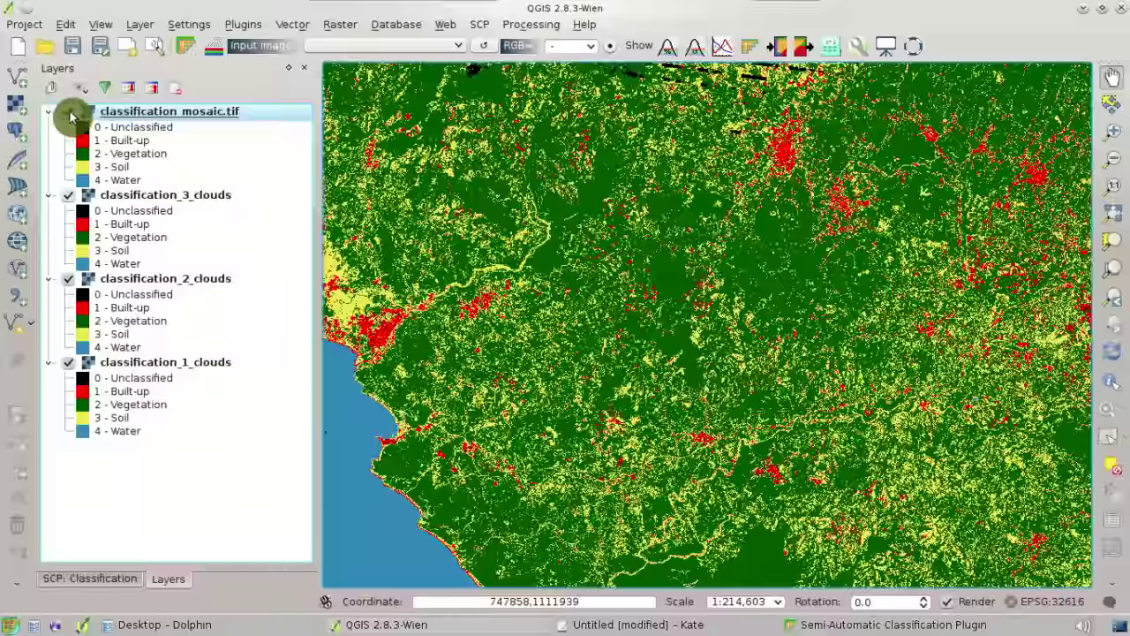
left_click(69, 113)
left_click(68, 112)
left_click(69, 112)
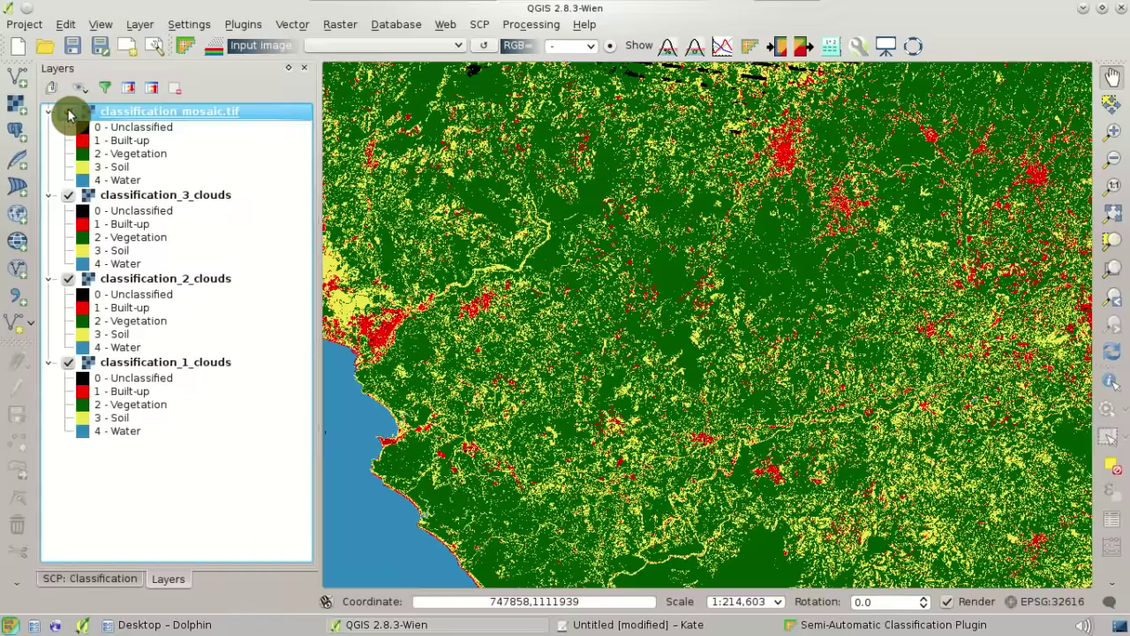
left_click(69, 112)
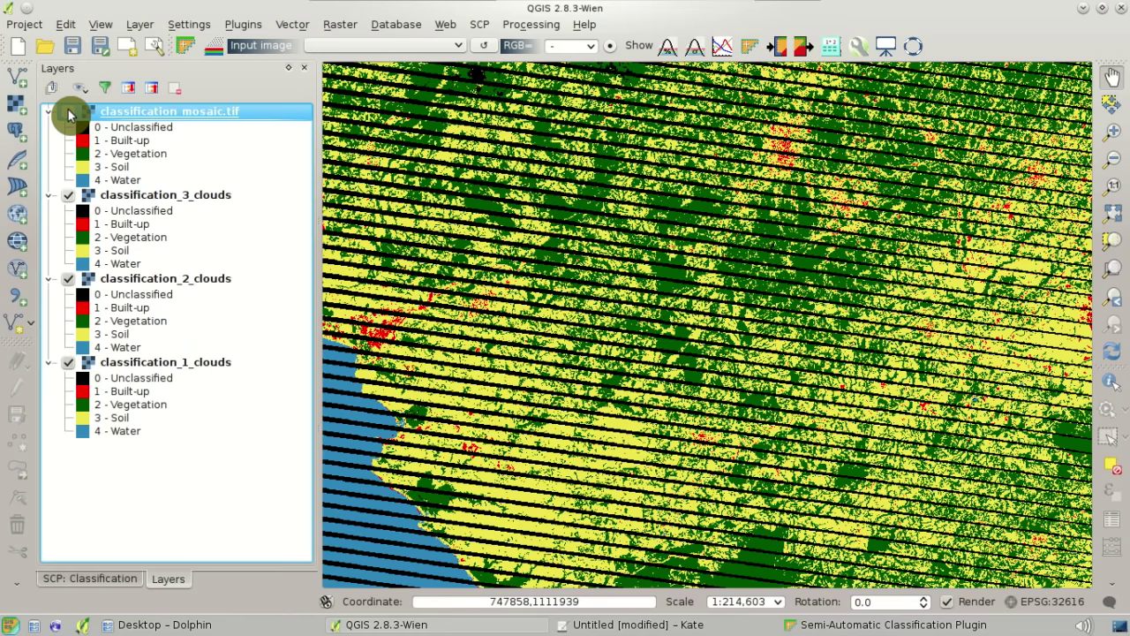
Step: View the full extent of classification_mosaic.tif with the mosaic layer shown again
right_click(119, 115)
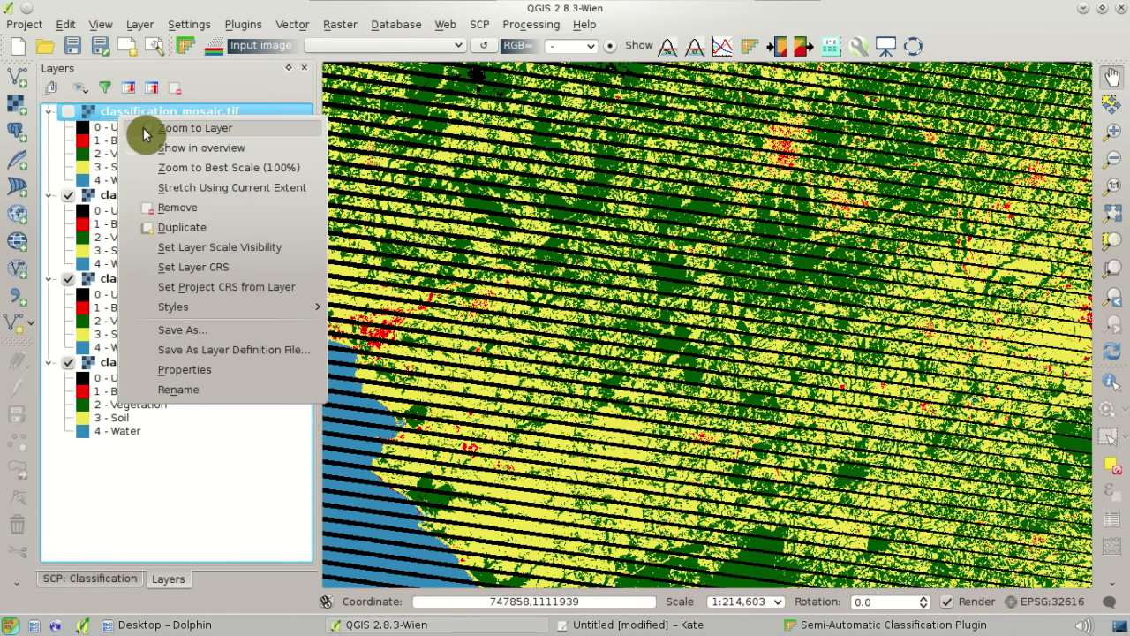
left_click(143, 128)
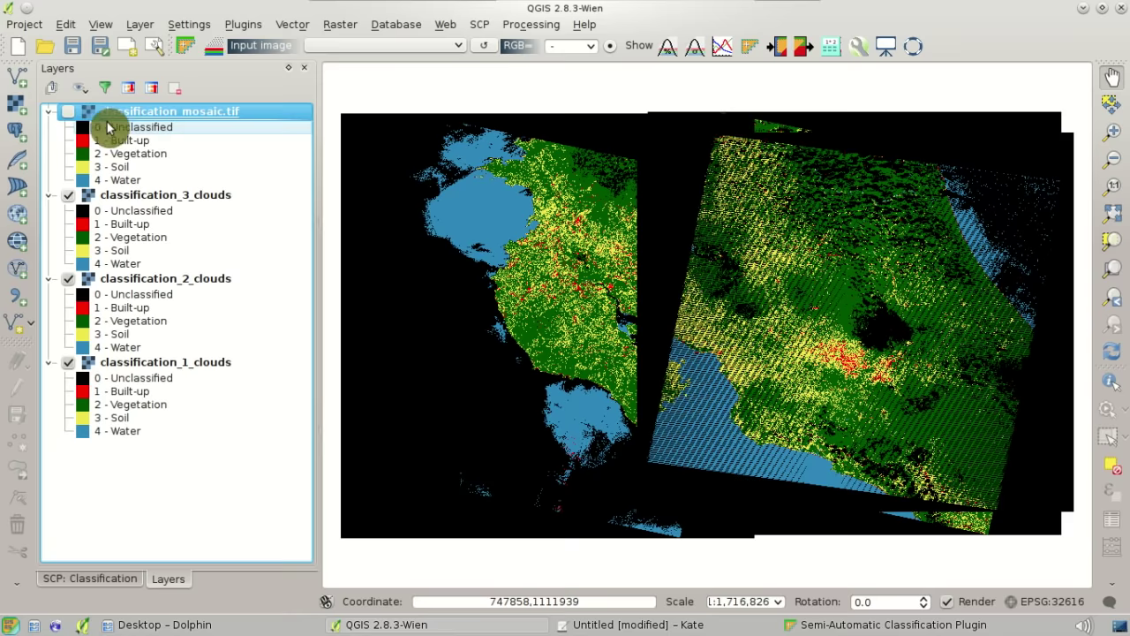
left_click(69, 112)
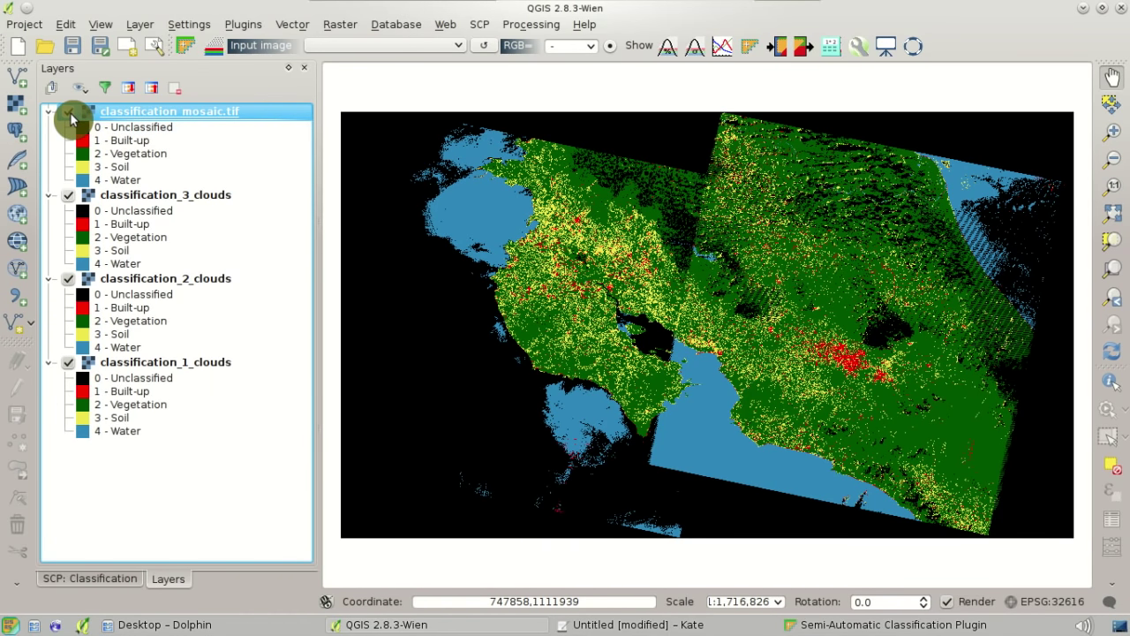
left_click(71, 118)
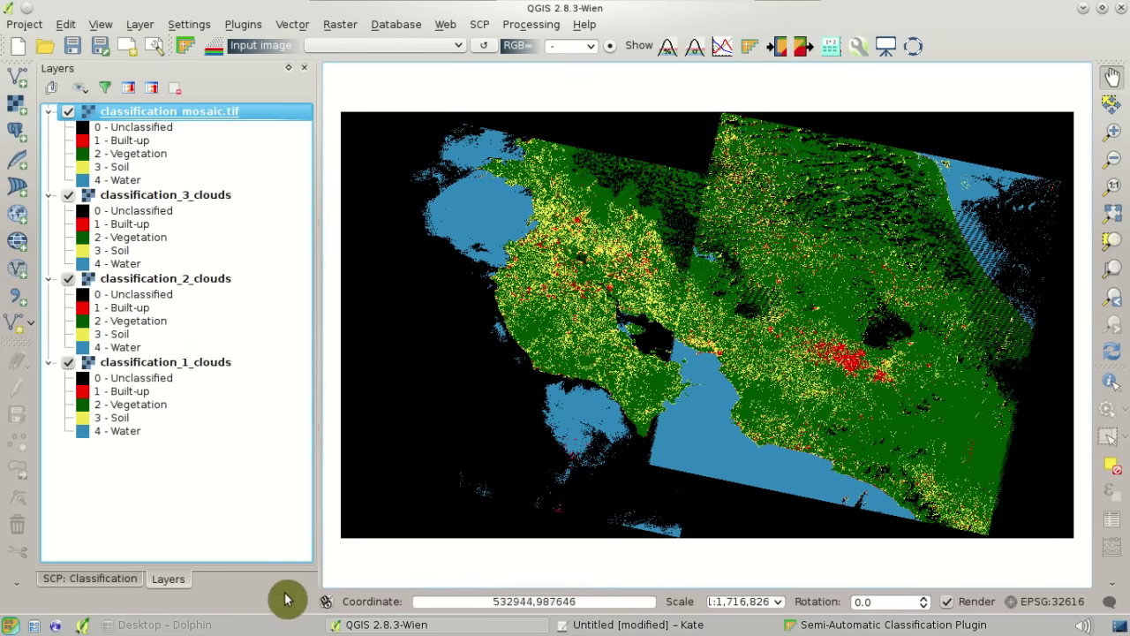
left_click(237, 627)
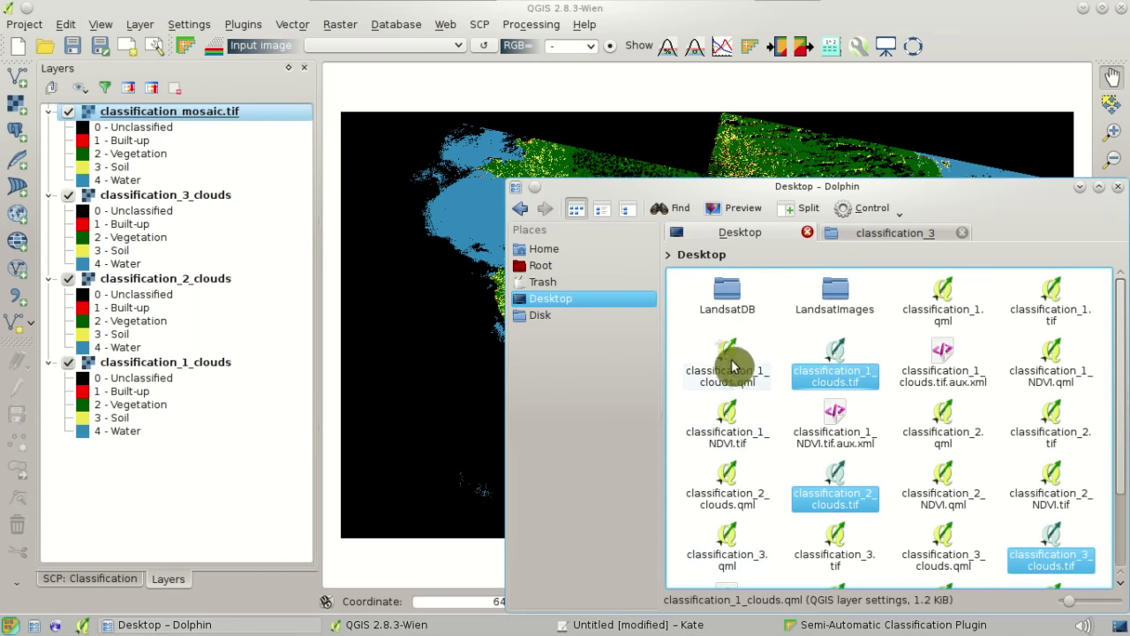
left_click(830, 296)
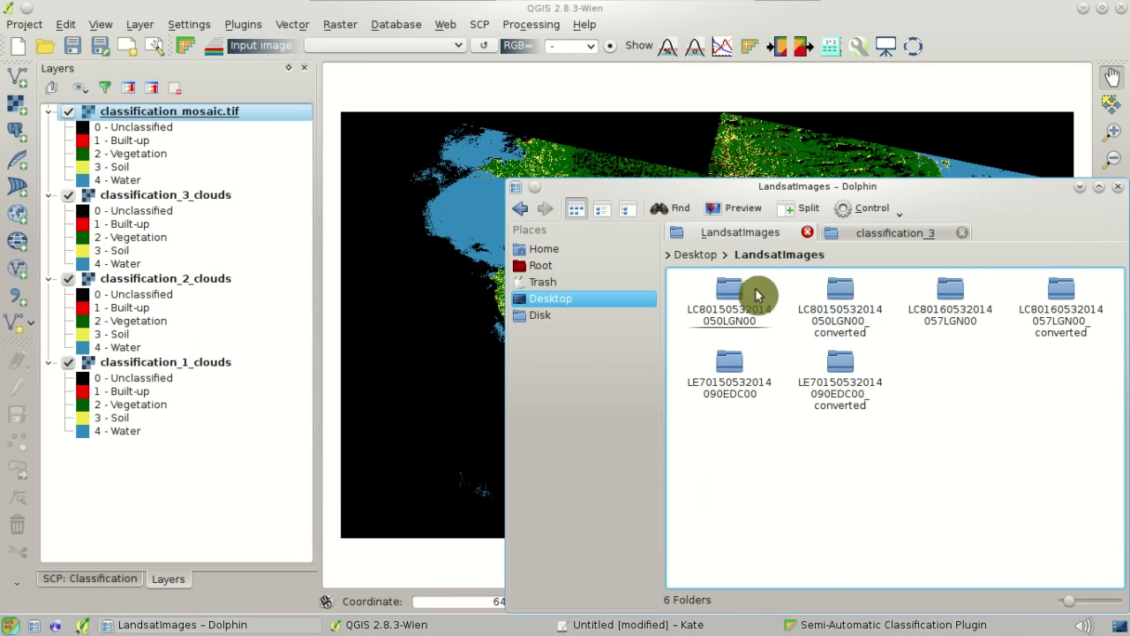
left_click(831, 306)
left_click_drag(727, 345, 443, 292)
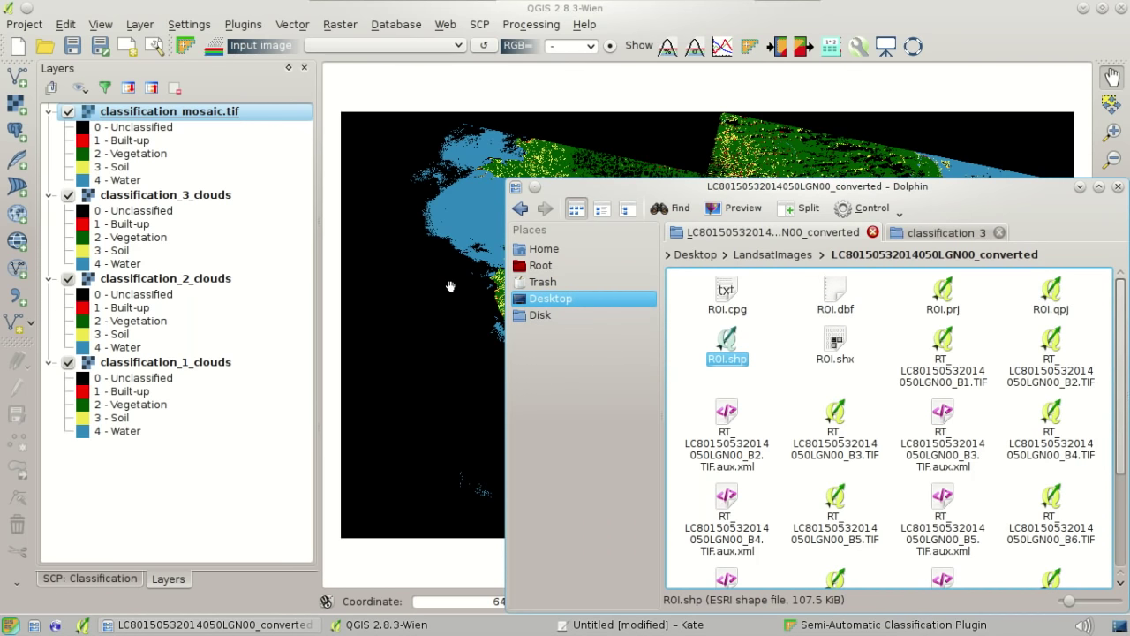
left_click(278, 479)
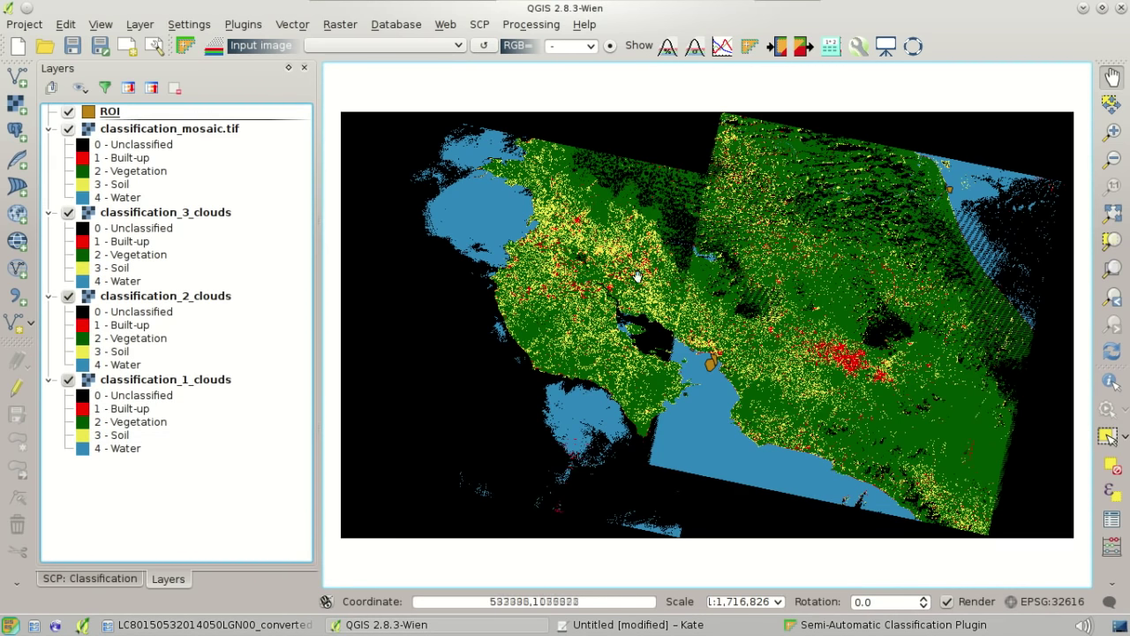
Step: Calculate the error matrix of classification_mosaic.tif against the ROI shapefile's MC_ID field, saving the raster output to the Desktop as accuracy.tif
left_click(807, 51)
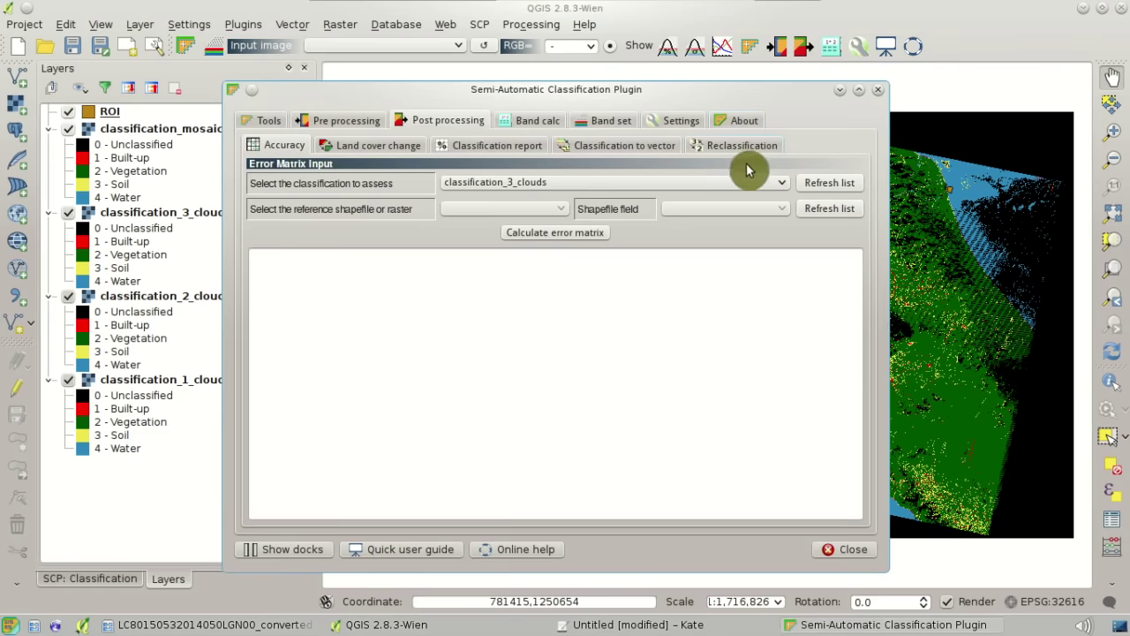
left_click(819, 183)
left_click(827, 210)
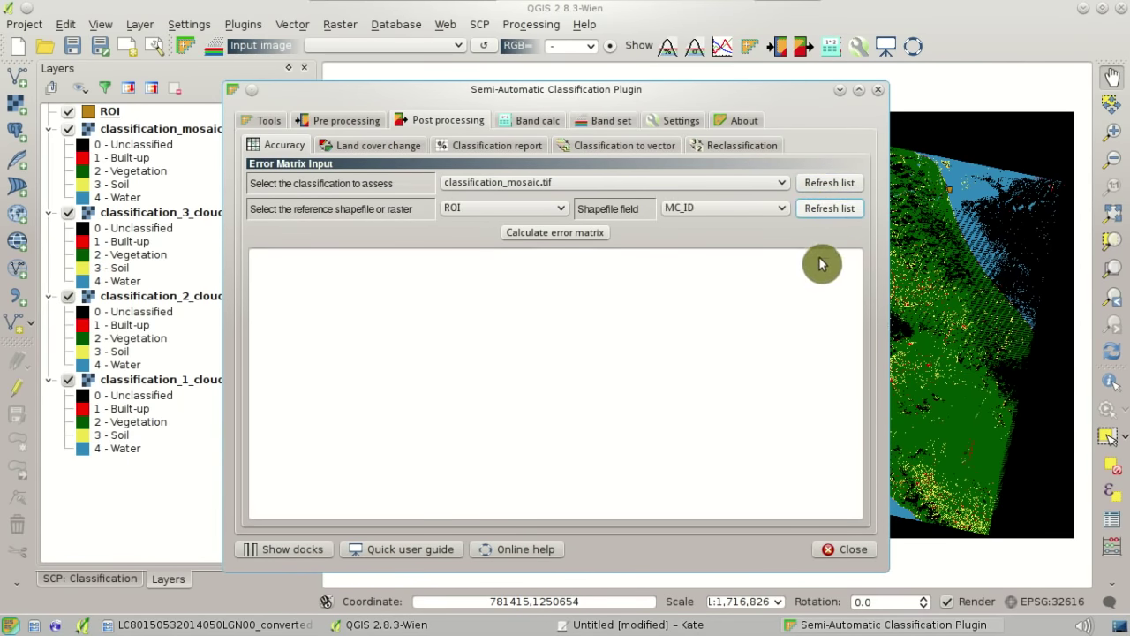
left_click(557, 216)
left_click(558, 207)
left_click(759, 218)
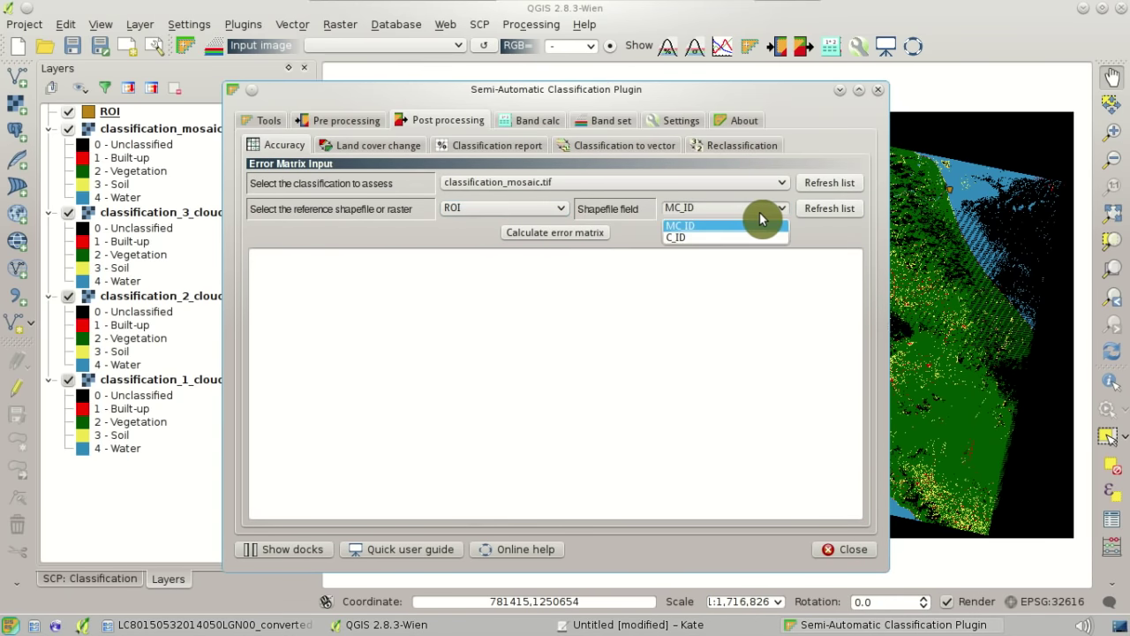
left_click(761, 217)
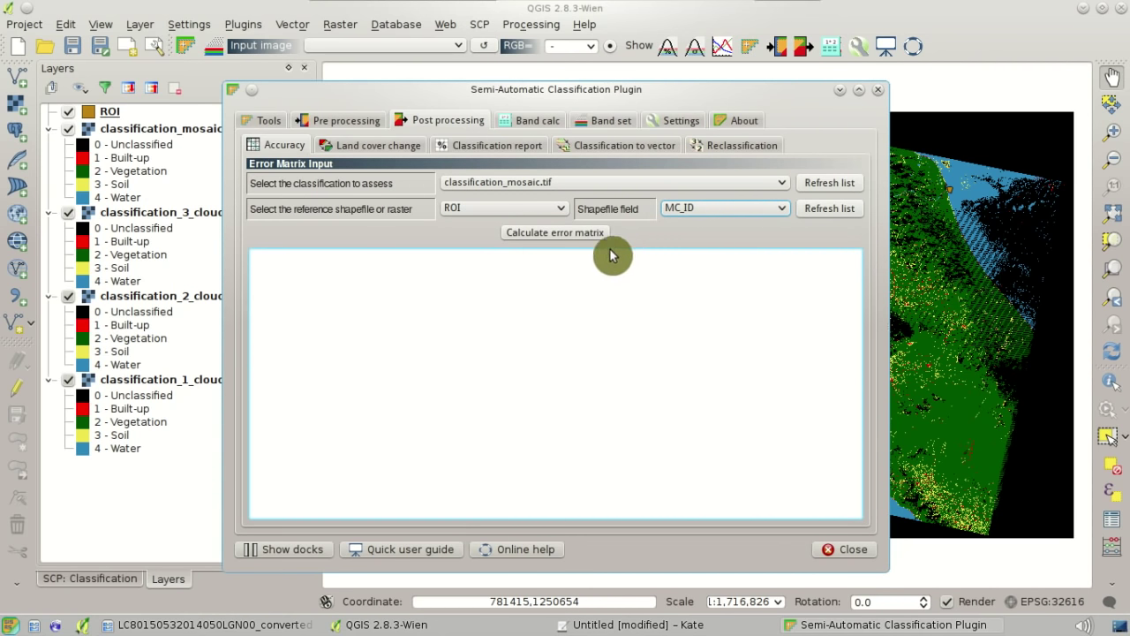
left_click(554, 233)
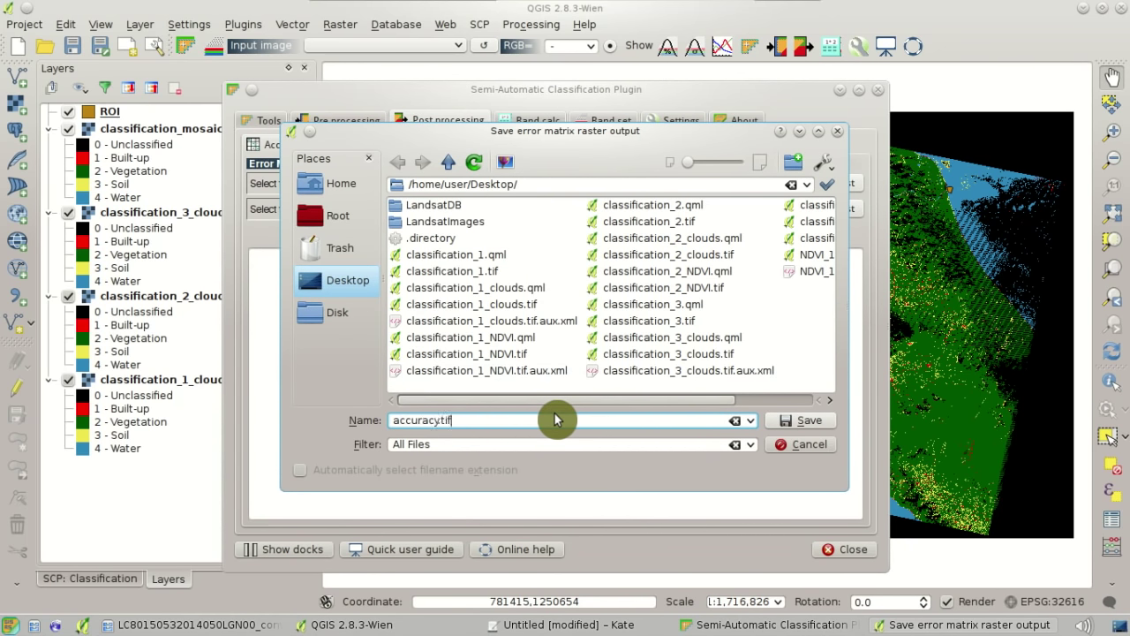
left_click(792, 428)
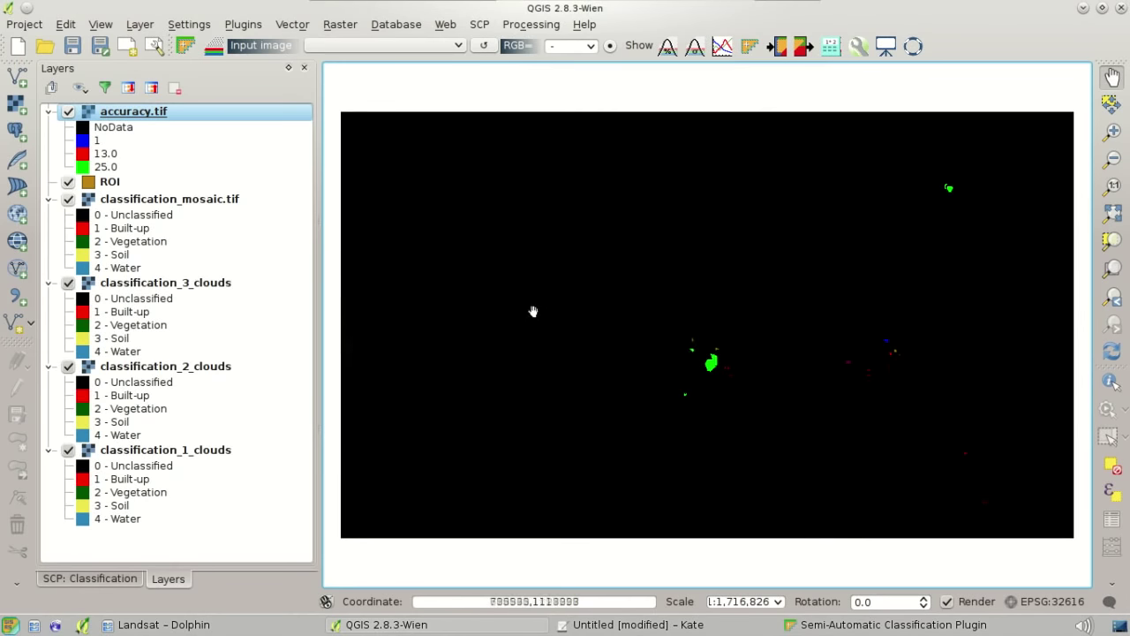
Step: Inspect the accuracy.tif error raster close up around the coastal training areas, toggling the layer to compare it with the layers beneath
scroll(737, 366, "up", 2)
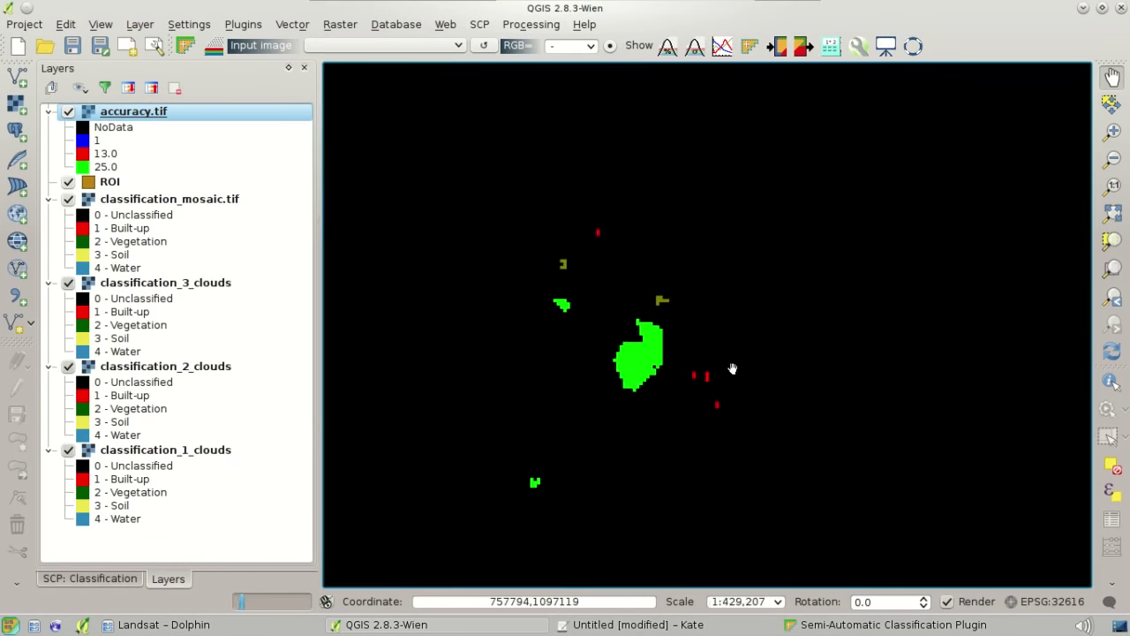
left_click(68, 113)
left_click(69, 115)
left_click(373, 336)
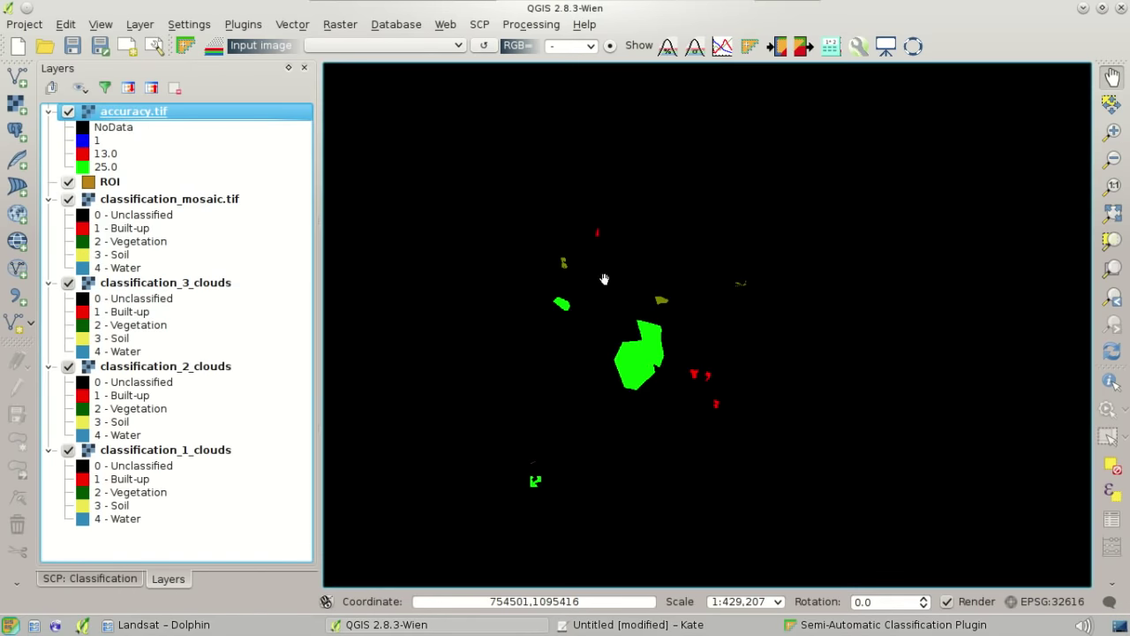
Step: Examine the error matrix report, including the pixel sums per code, the matrix, the overall and per-class accuracies, and the Kappa hat value
left_click(870, 626)
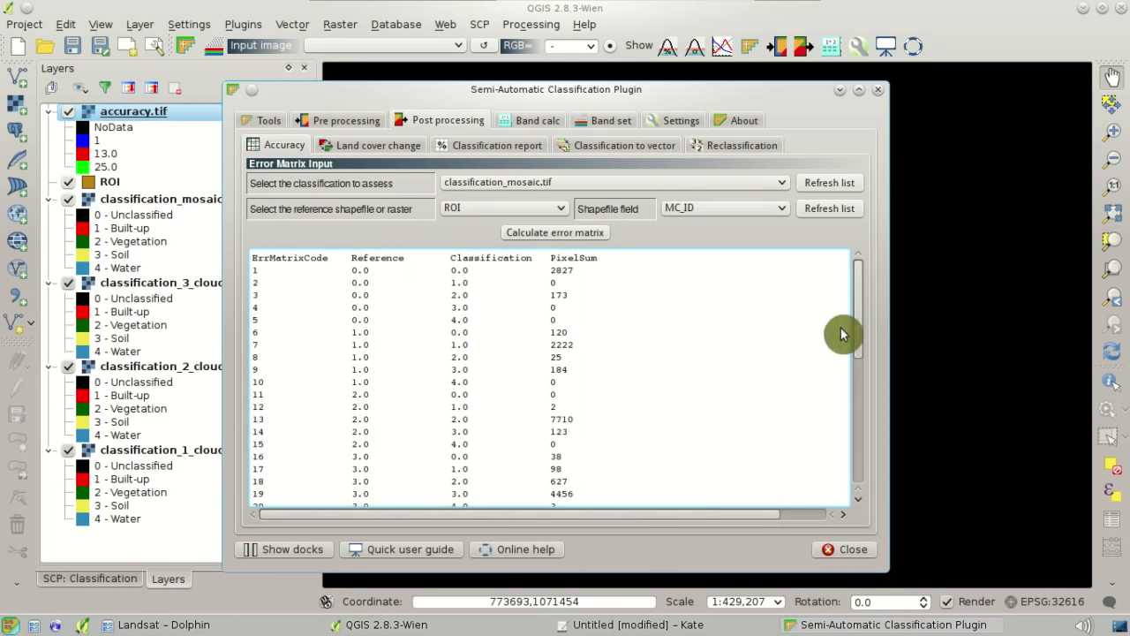
left_click_drag(865, 315, 865, 341)
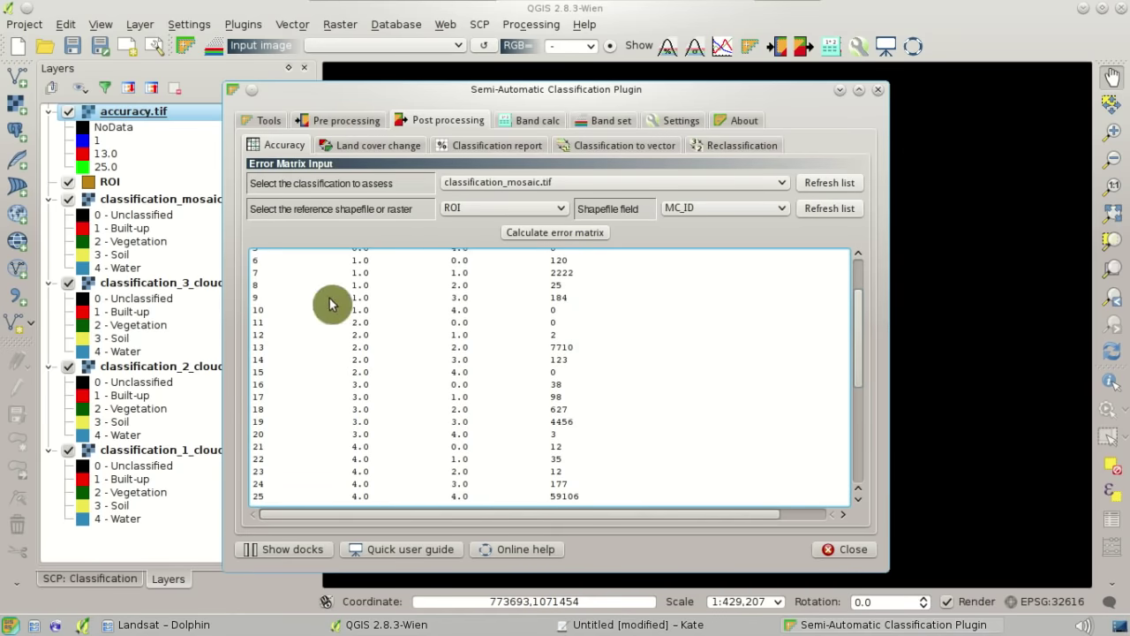
scroll(325, 302, "up", 2)
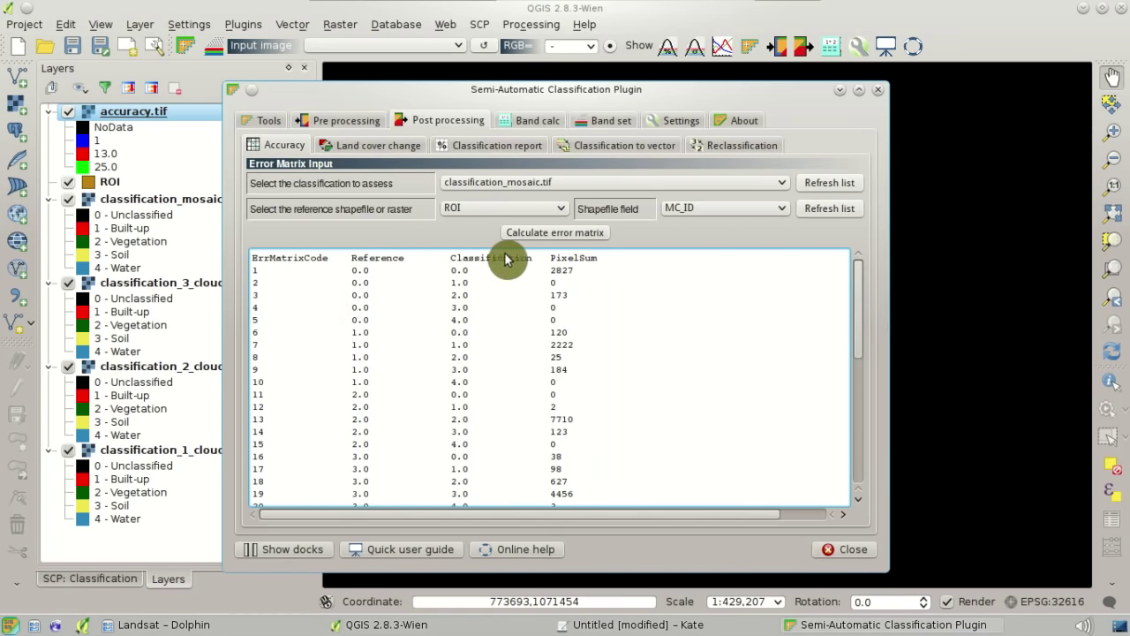
left_click_drag(858, 349, 864, 473)
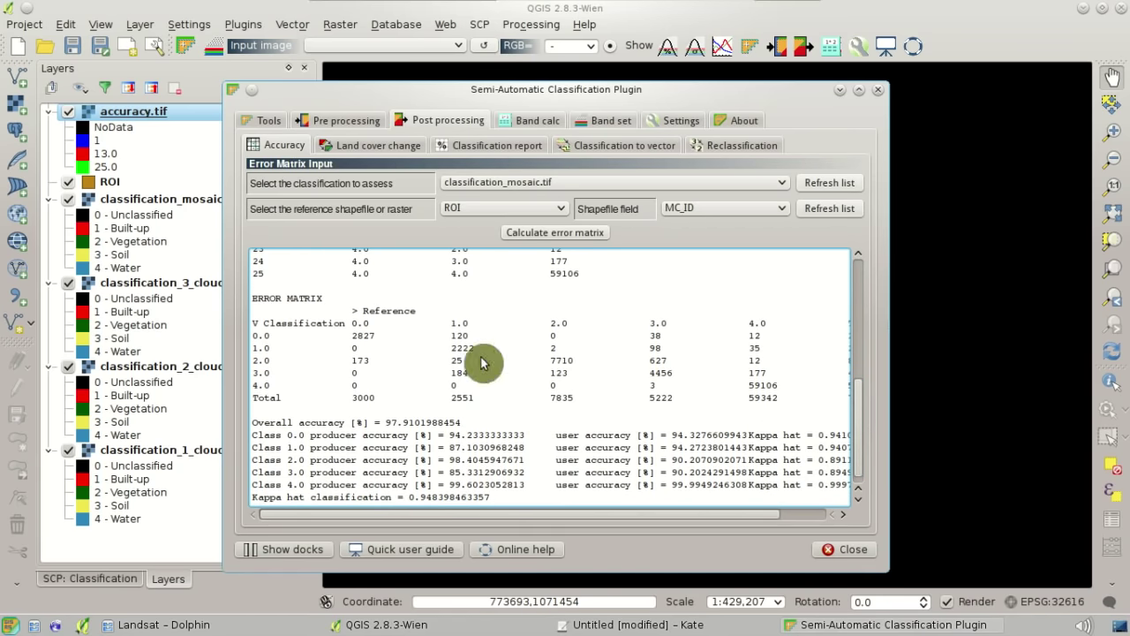
left_click(254, 289)
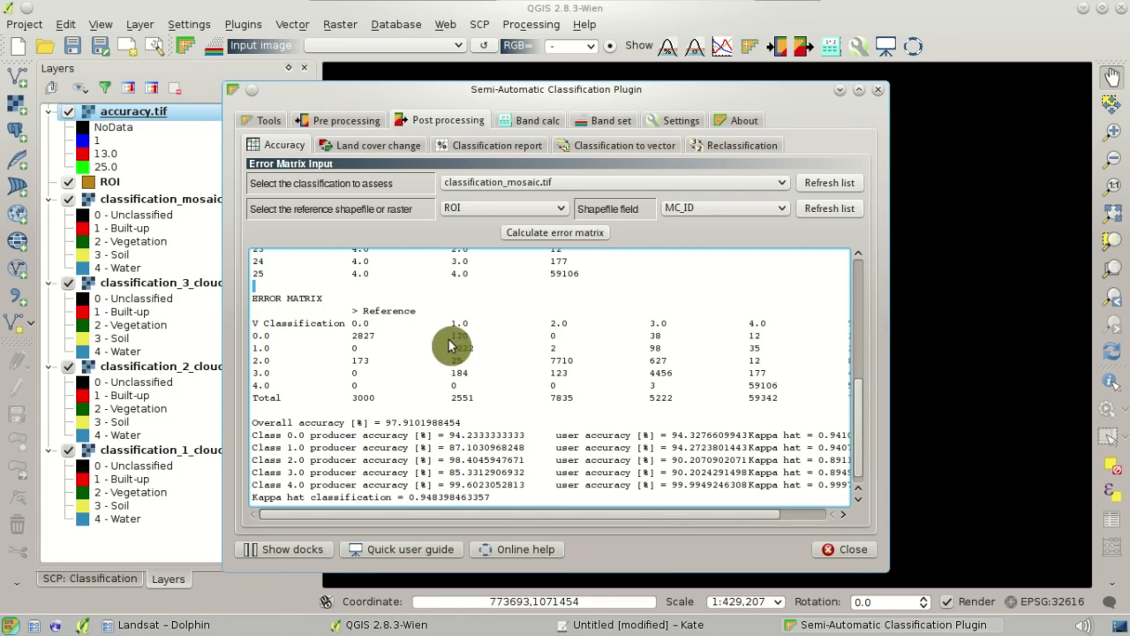
left_click_drag(721, 514, 661, 517)
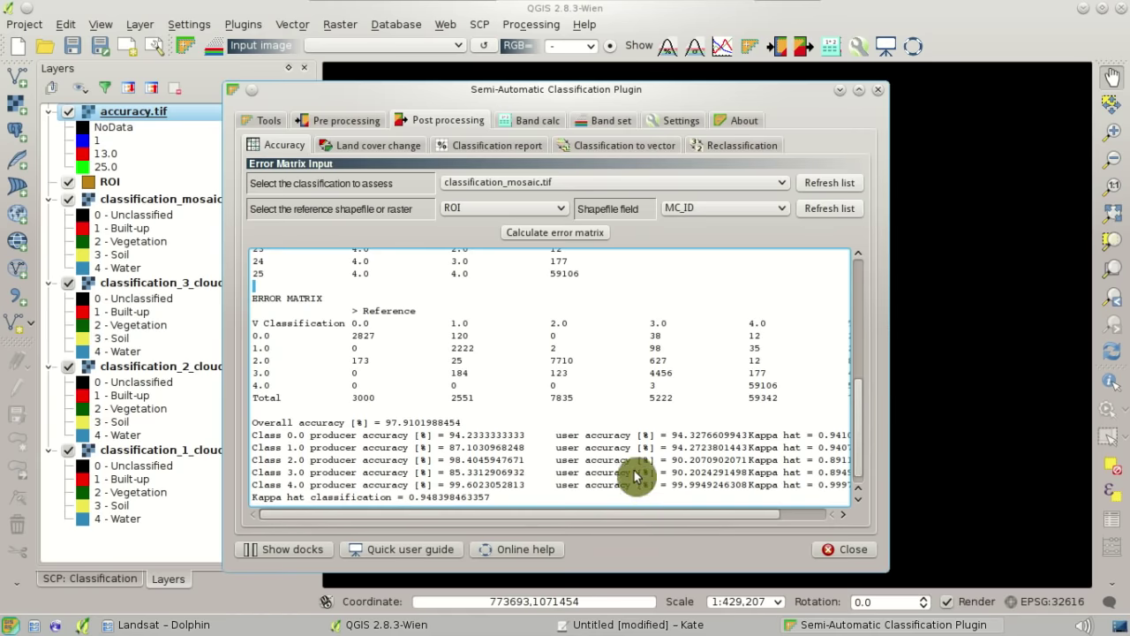
scroll(636, 477, "down", 1)
left_click_drag(253, 411, 497, 421)
left_click(508, 416)
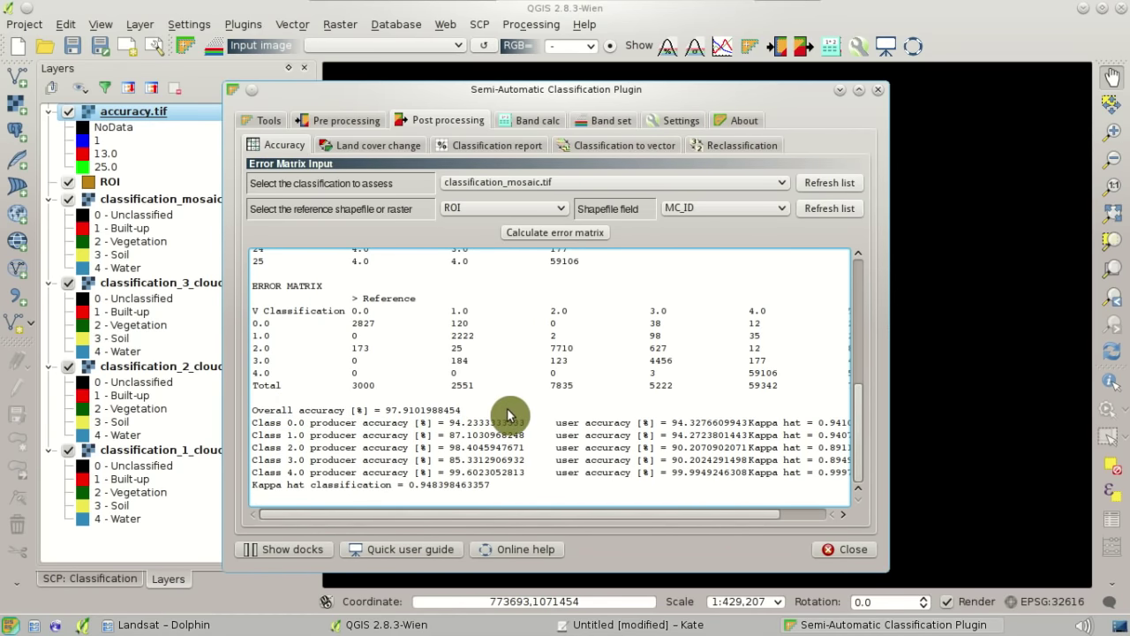
mouse_move(508, 528)
left_mouse_down()
mouse_move(610, 527)
mouse_move(512, 525)
left_mouse_up()
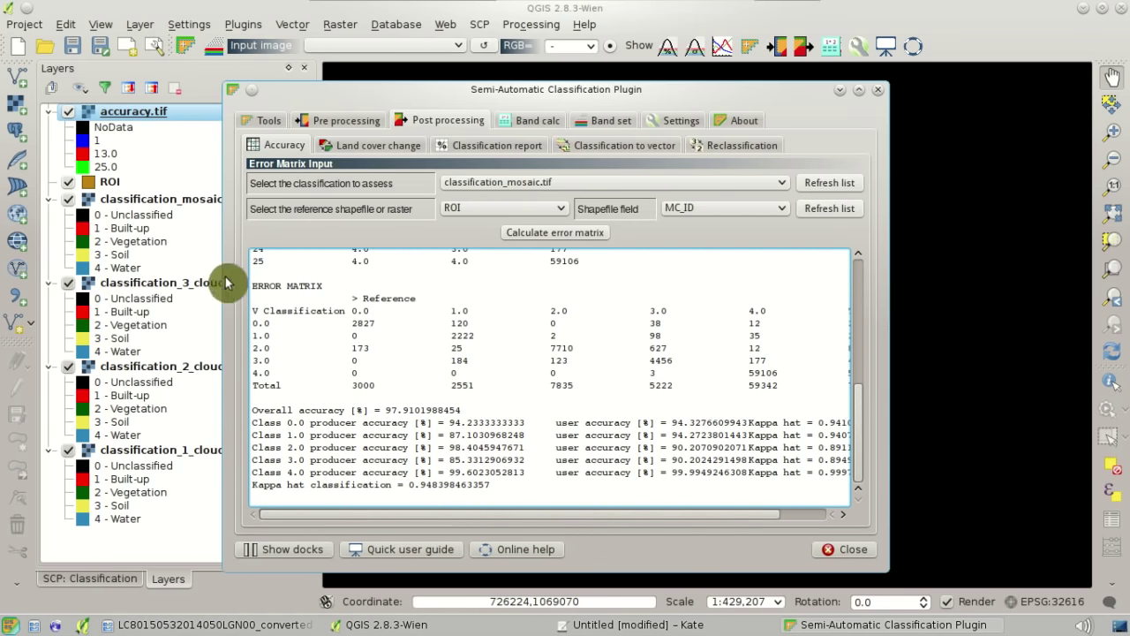
Step: Hide the accuracy.tif and ROI layers and show the full extent of classification_mosaic.tif
left_click(68, 111)
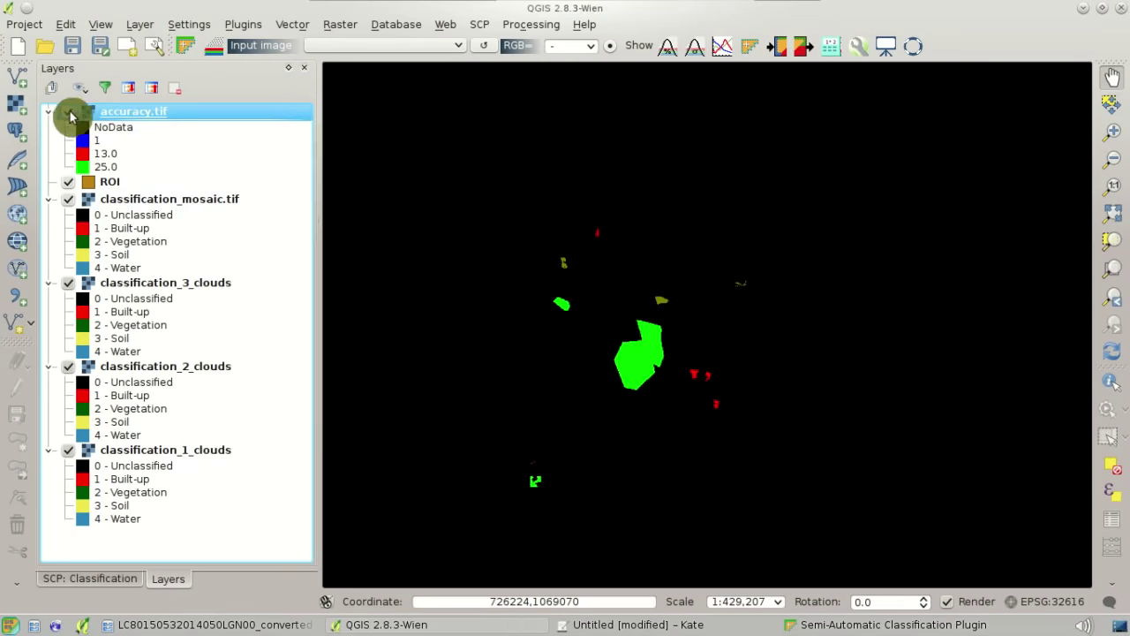
left_click(68, 182)
right_click(146, 205)
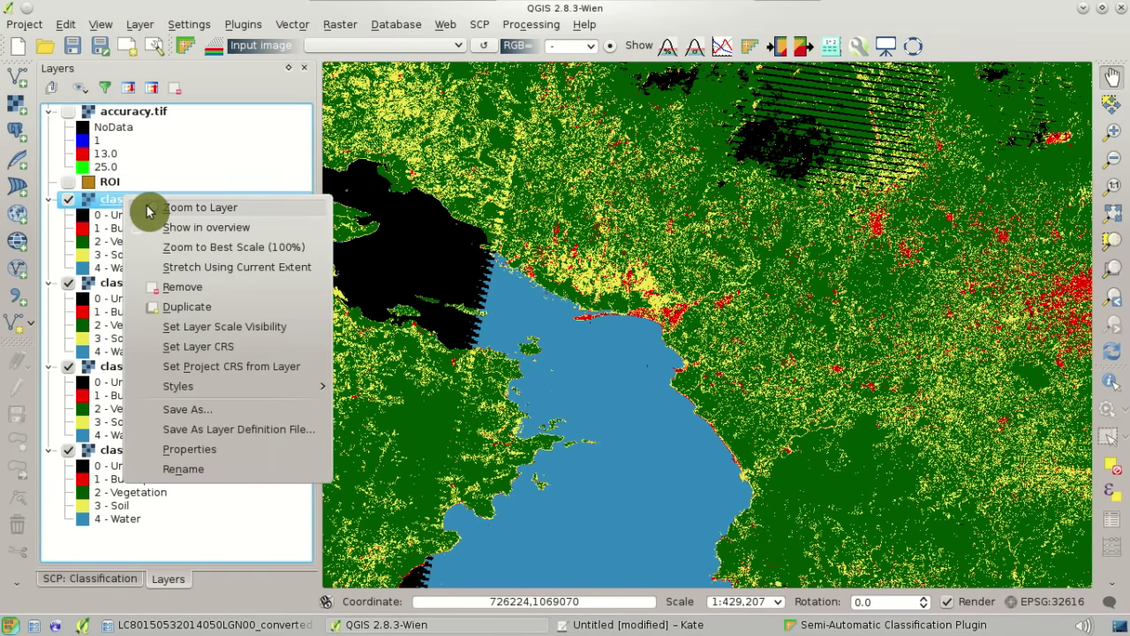
left_click(152, 211)
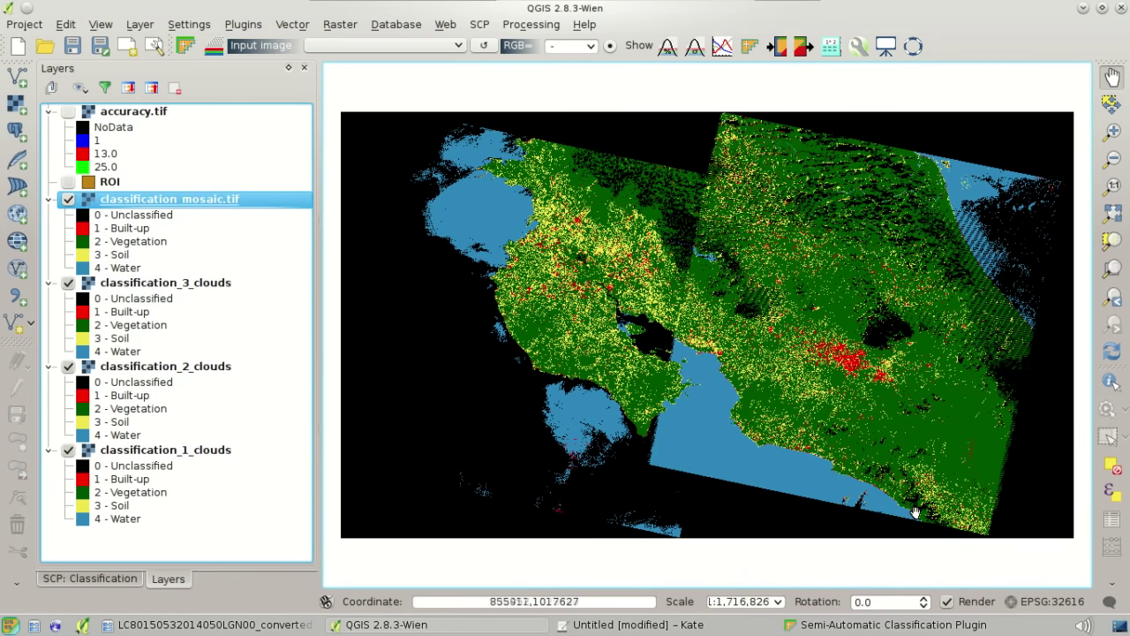
Step: Switch to the Iceweasel browser and review the address, description and map preview on FAO's Sub-National Administrative Units of Costa Rica page
left_click(59, 627)
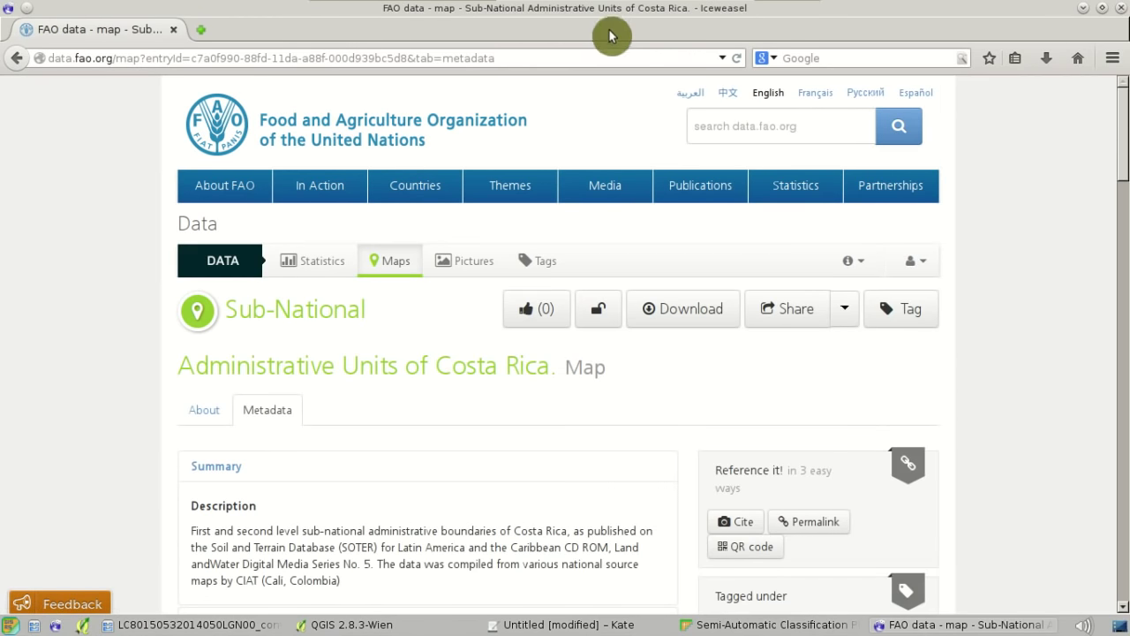
left_click_drag(586, 61, 36, 72)
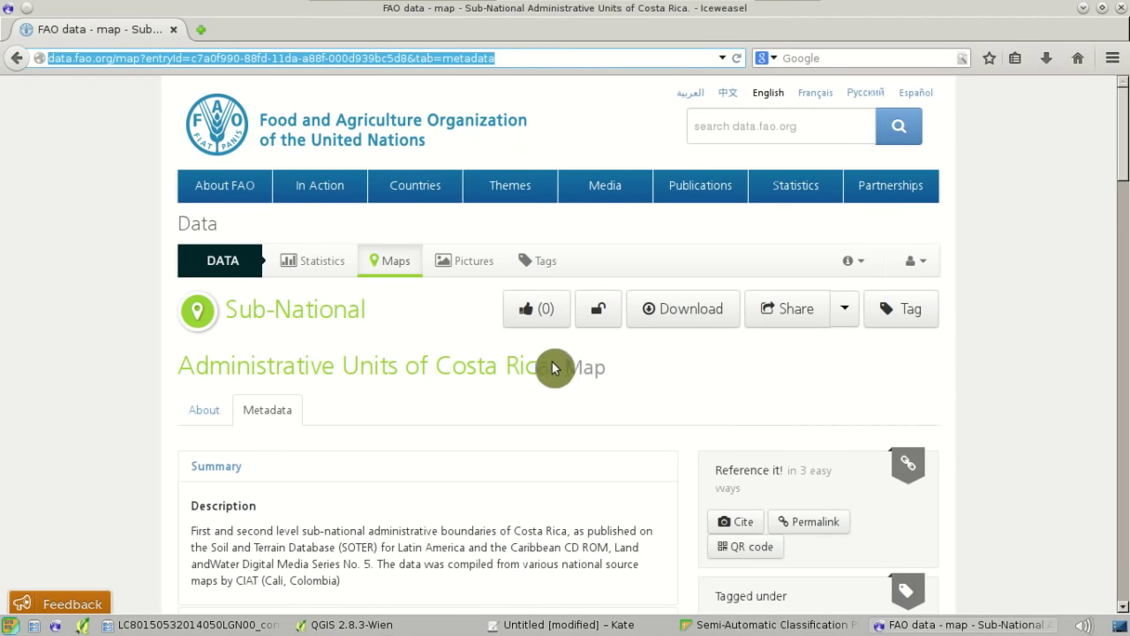
left_click(687, 384)
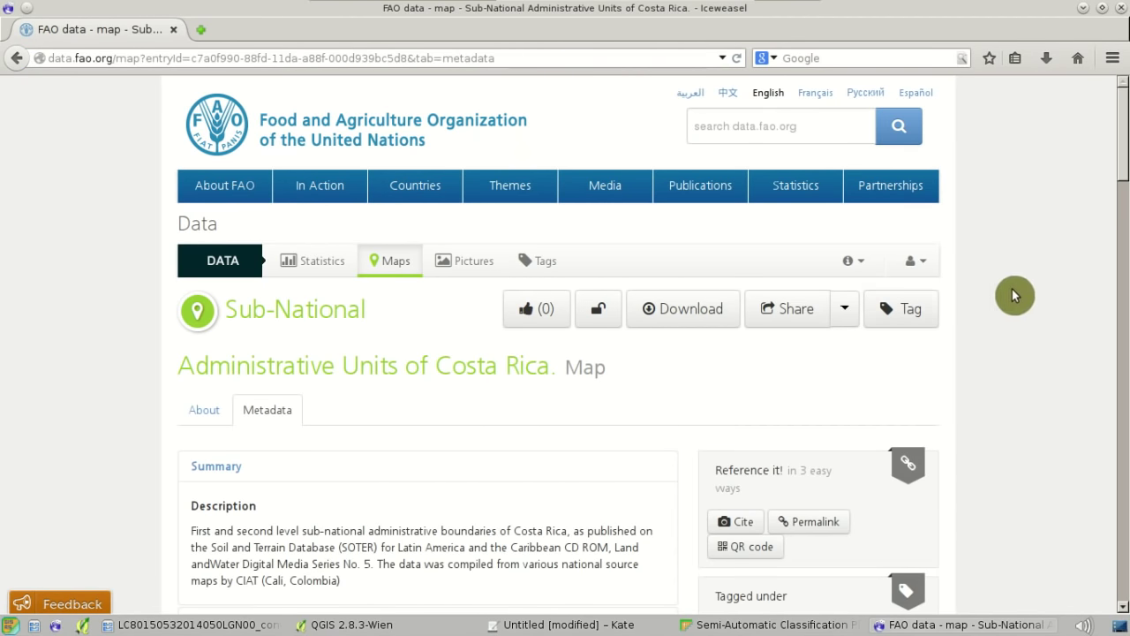
left_click_drag(1121, 200, 1123, 208)
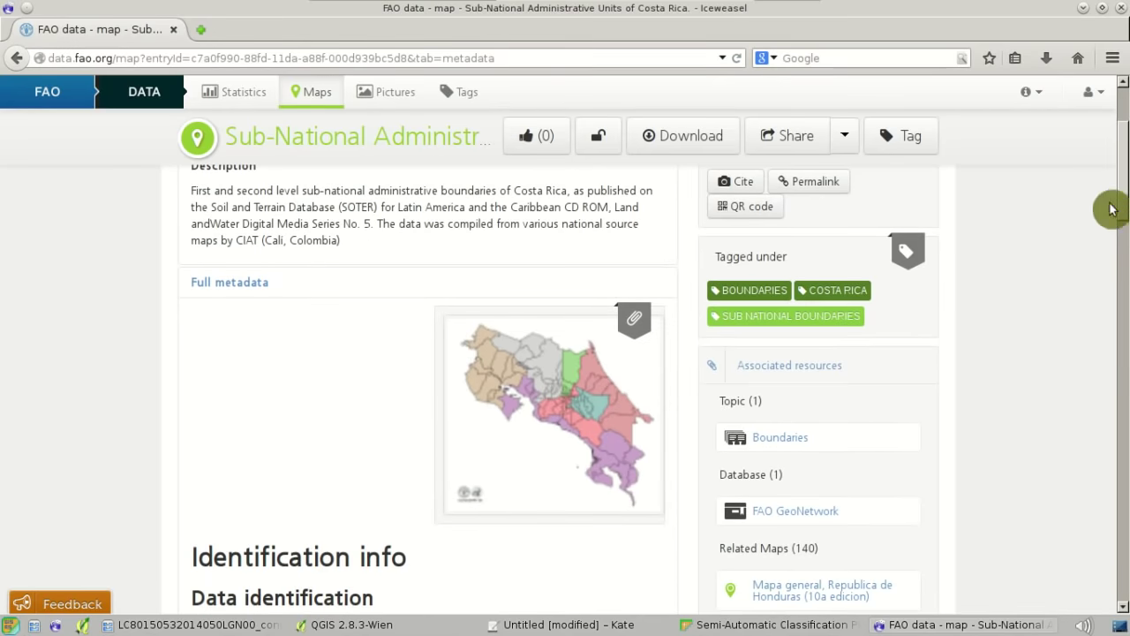
scroll(1055, 231, "up", 5)
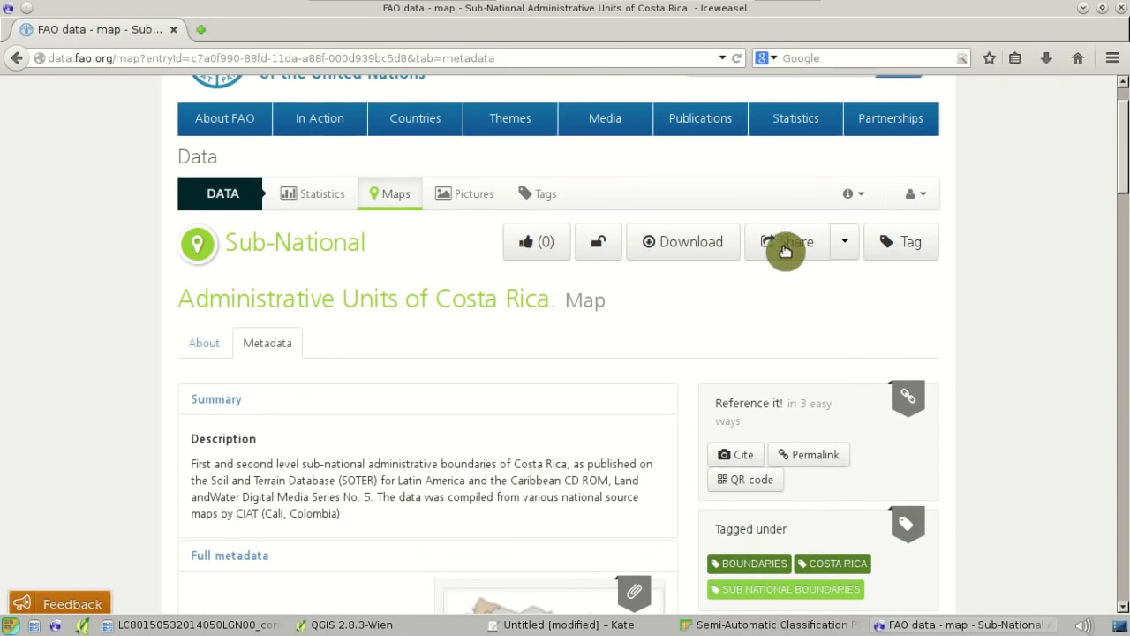
Step: Download the Sub-National Administrative Units of Costa Rica shapefile from the FAO page and save the archive 1173.zip
left_click(706, 251)
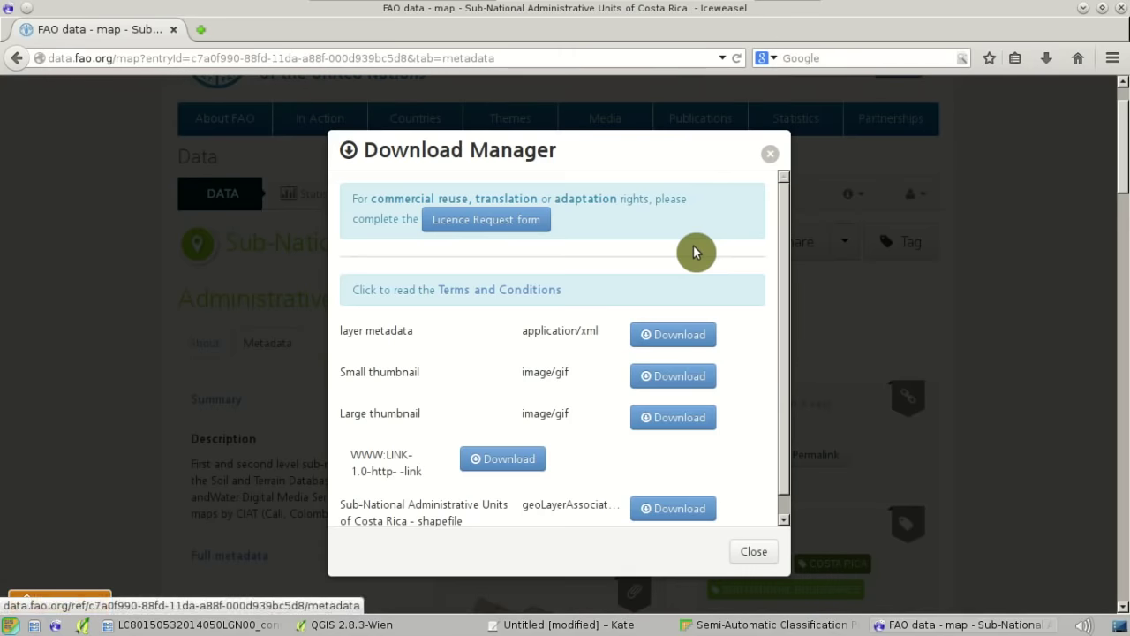
left_click_drag(781, 255, 776, 324)
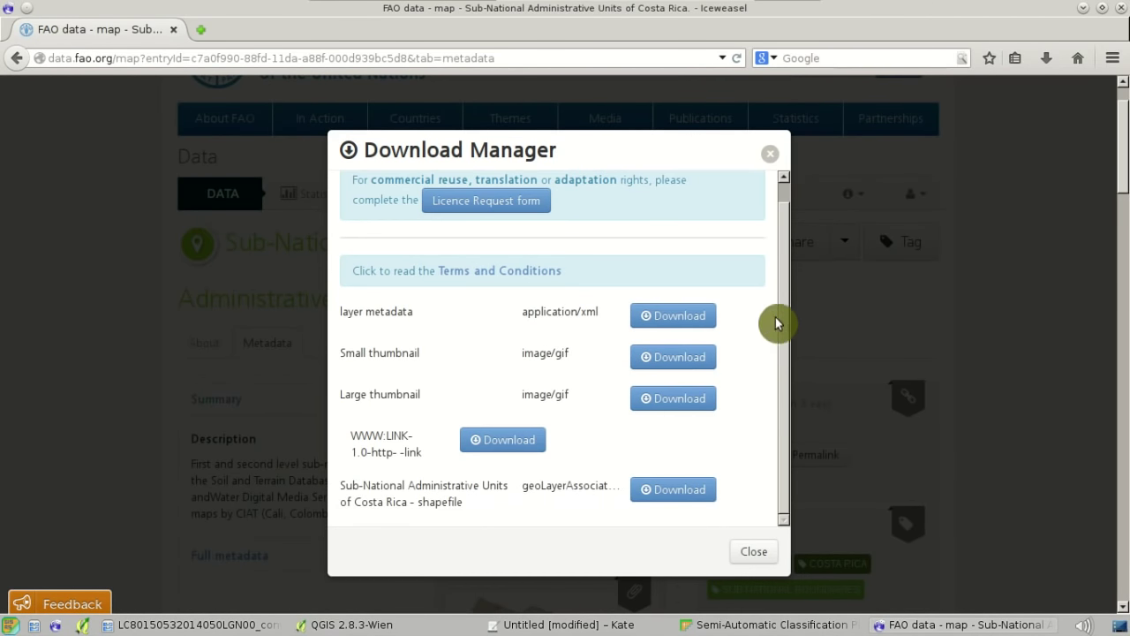
left_click(702, 494)
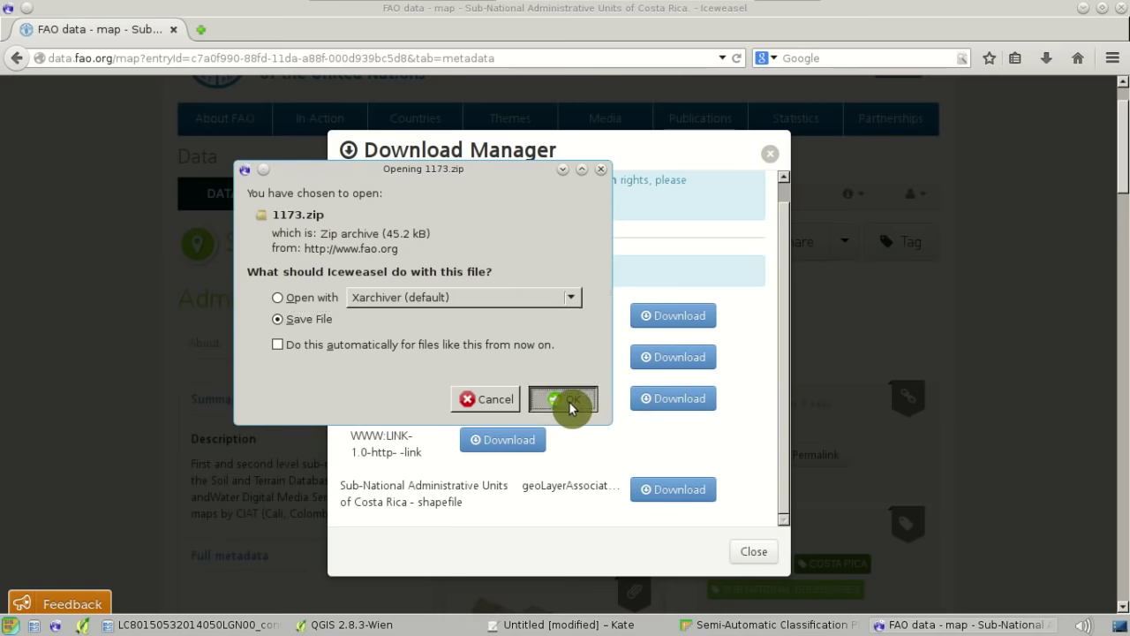
left_click(566, 399)
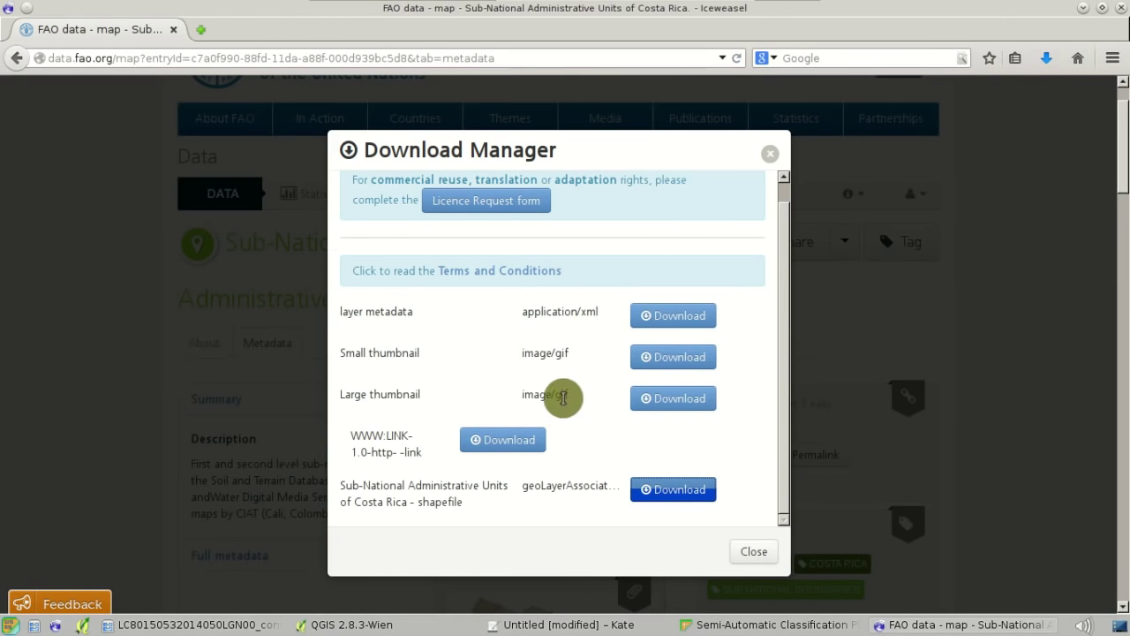
Step: Switch to the desktop and extract the 1173.zip archive in place
left_click(1119, 627)
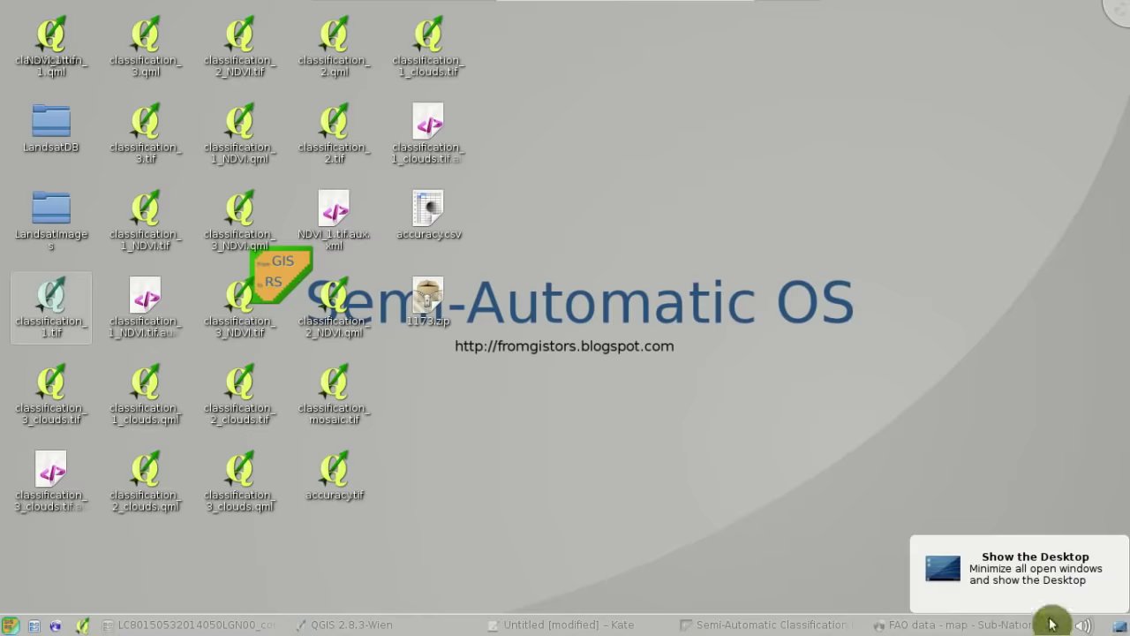
right_click(427, 296)
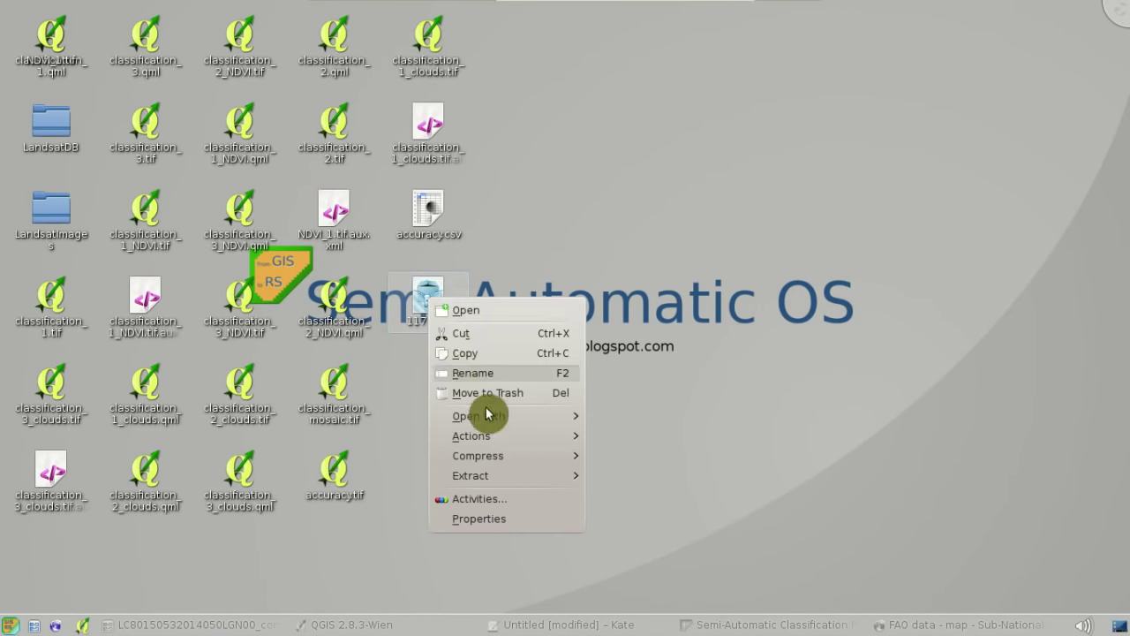
mouse_move(525, 477)
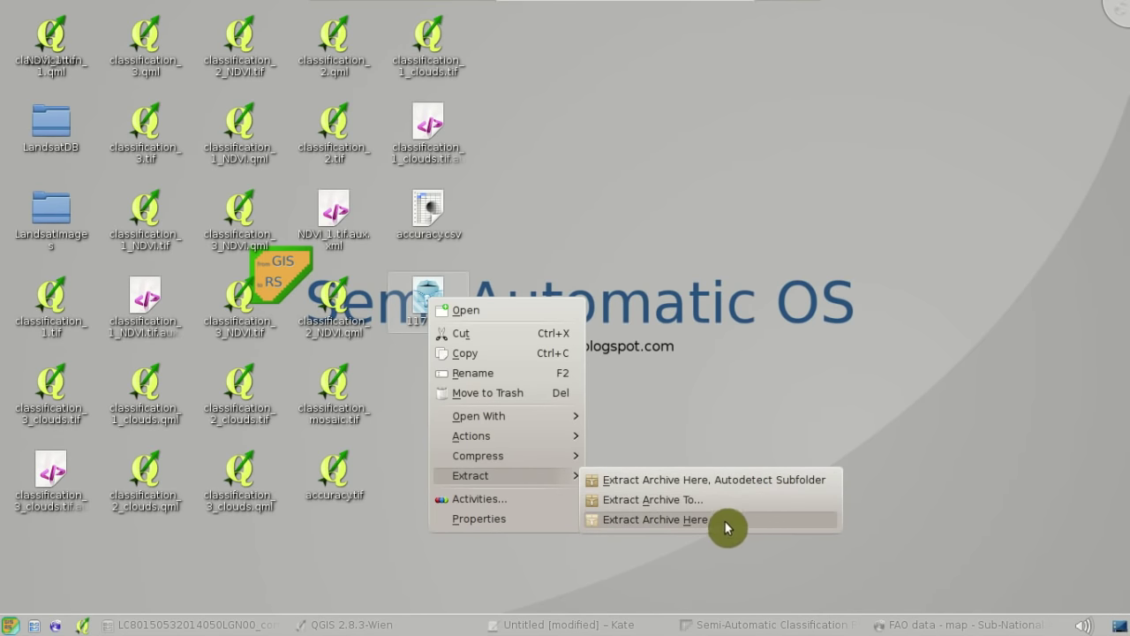
left_click(761, 520)
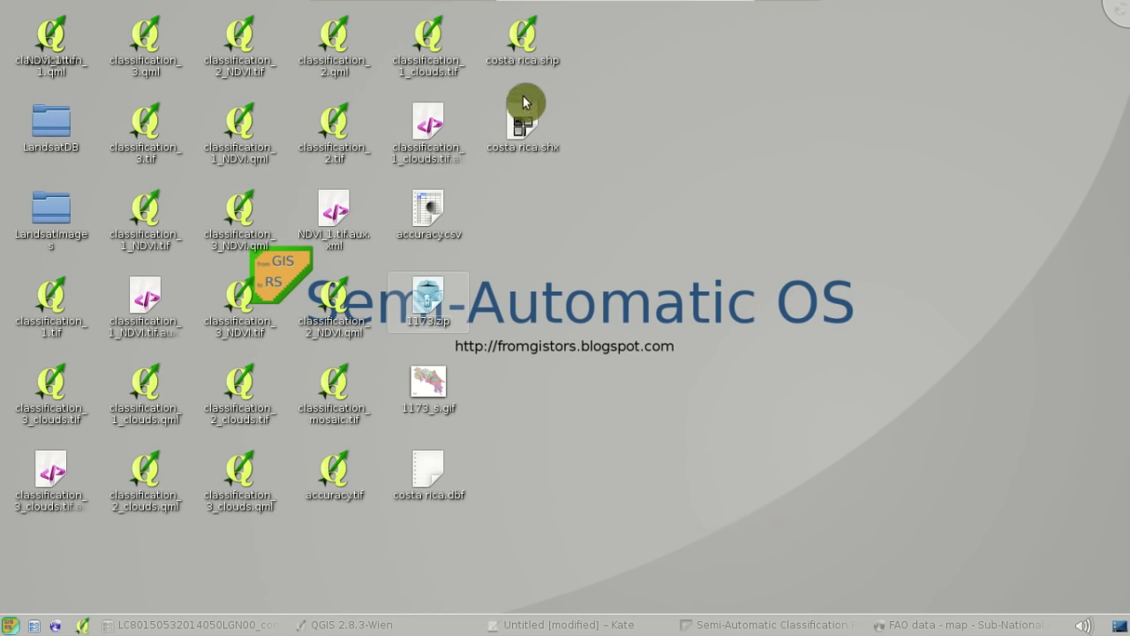
Step: Load costa rica.shp from the desktop into the QGIS project with the coordinate reference system WGS 84 (EPSG:4326)
left_click_drag(521, 38, 456, 410)
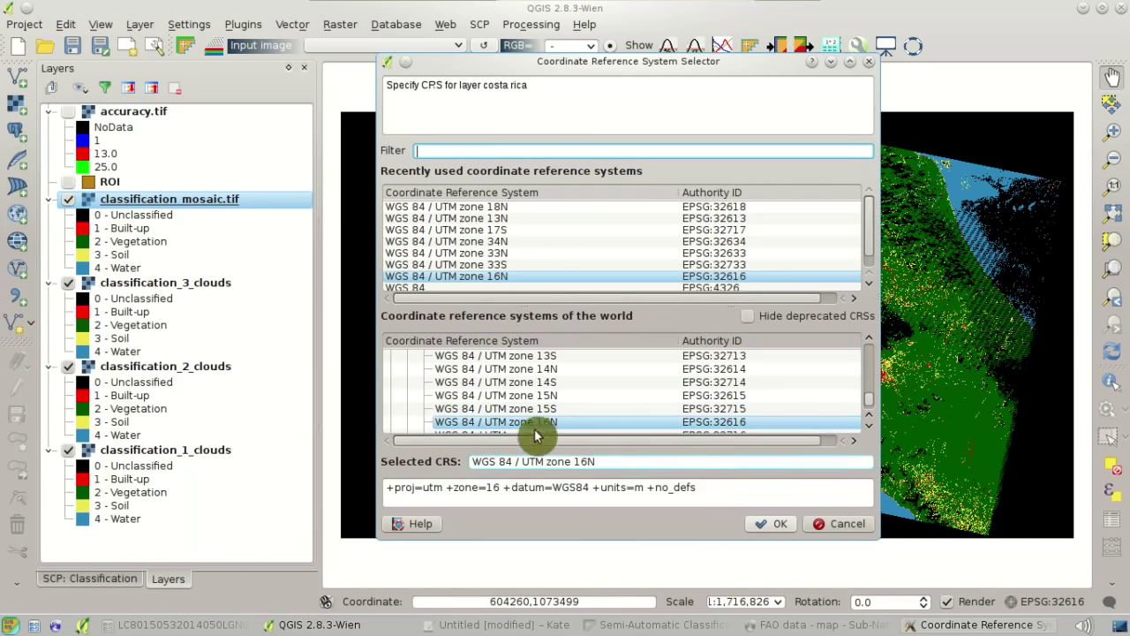
left_click(870, 282)
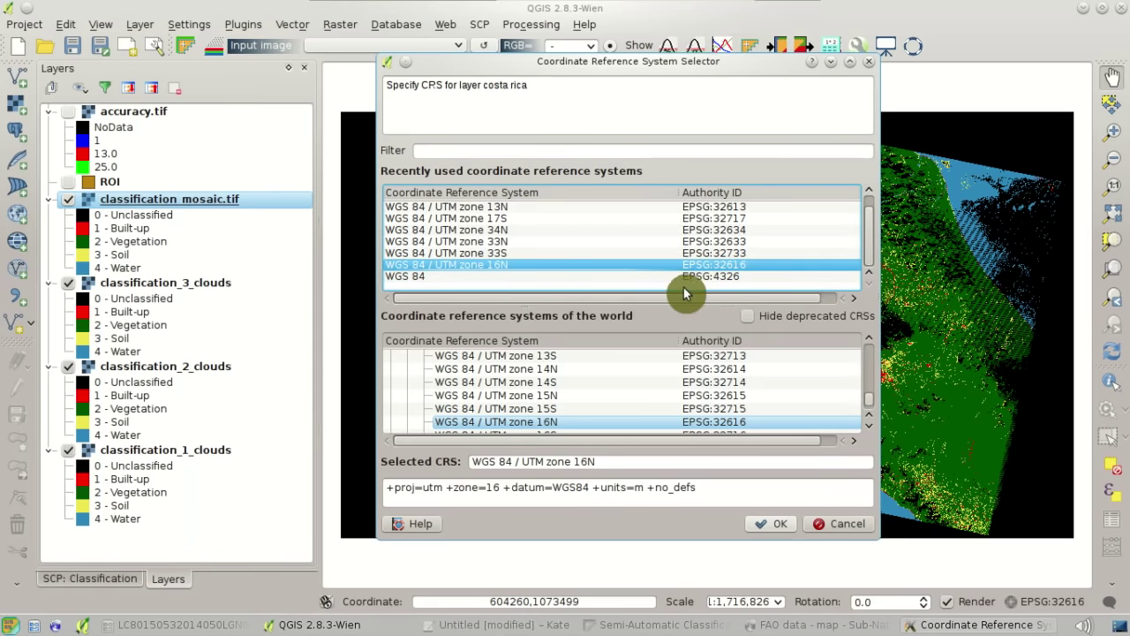
left_click(658, 278)
left_click(781, 525)
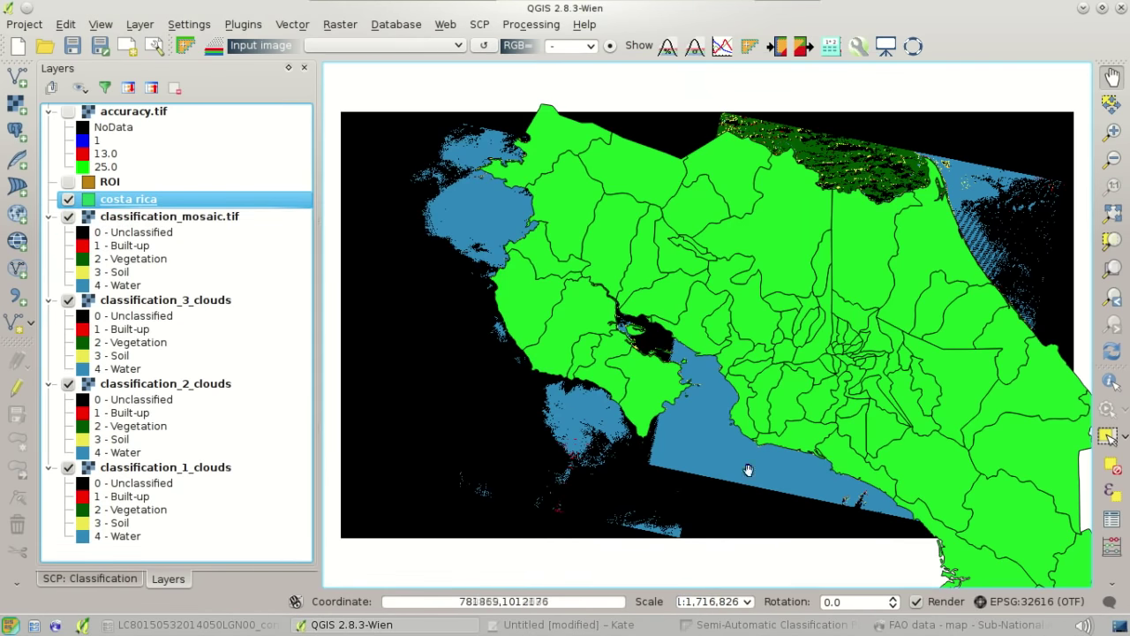
Step: Define the costa rica layer's projection as the predefined WGS 84 (EPSG:4326), proceeding even though the reference system is identical
right_click(222, 196)
left_click(238, 204)
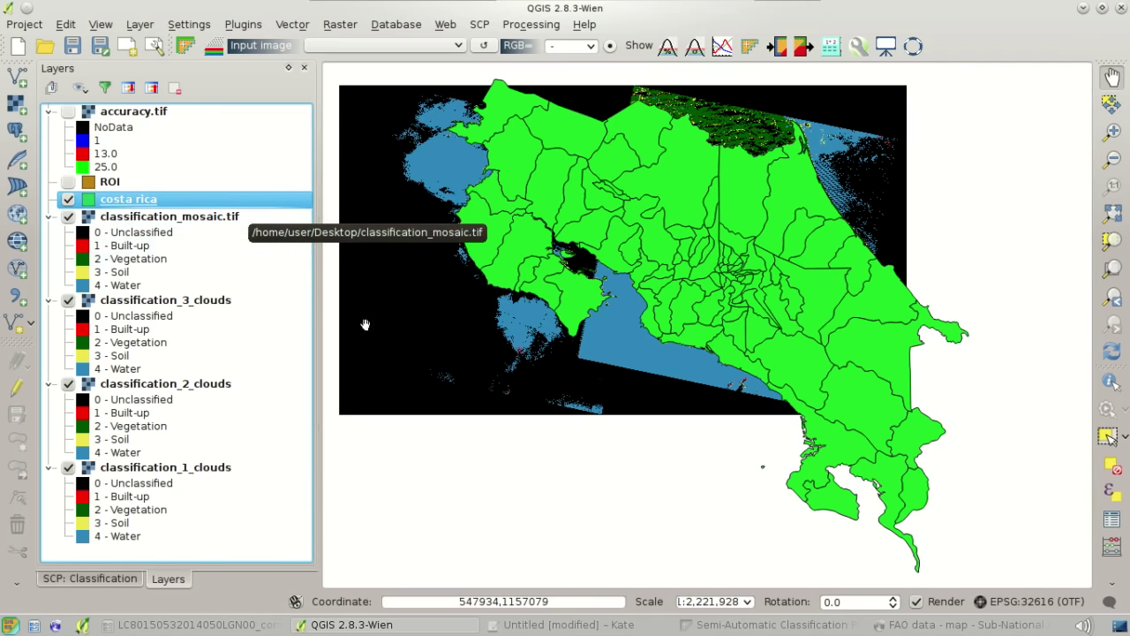
left_click(287, 26)
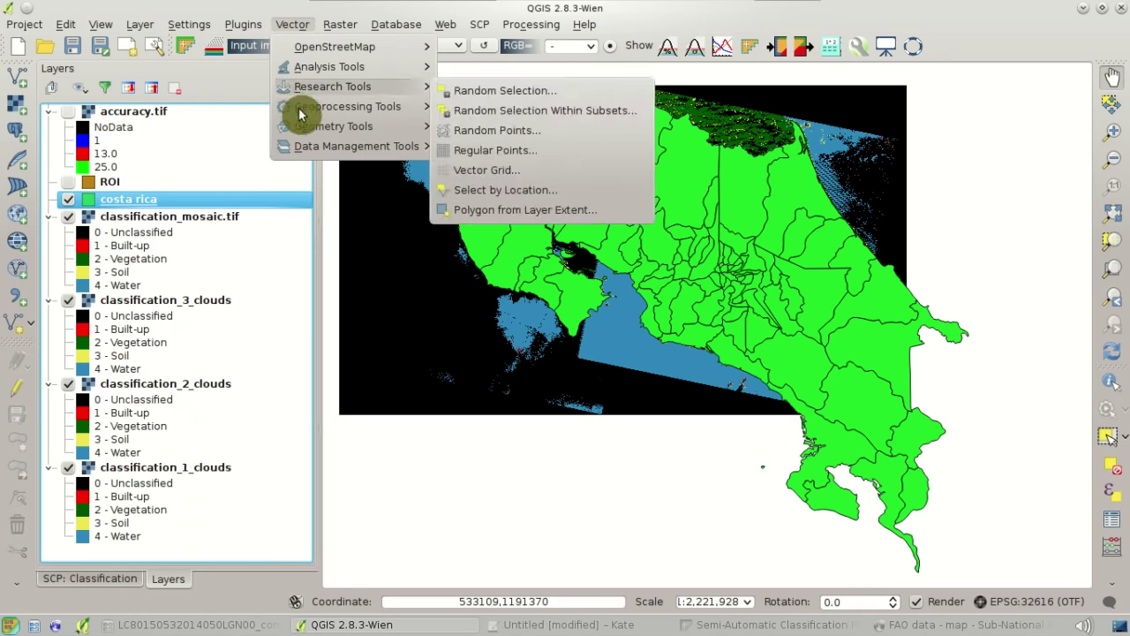
mouse_move(303, 144)
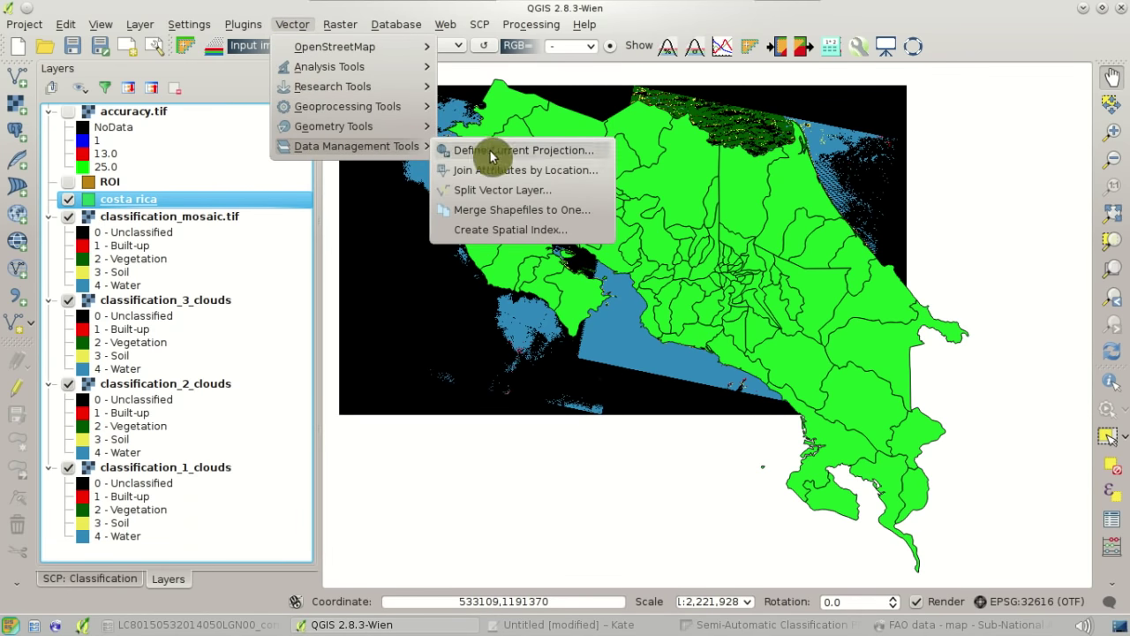
left_click(576, 151)
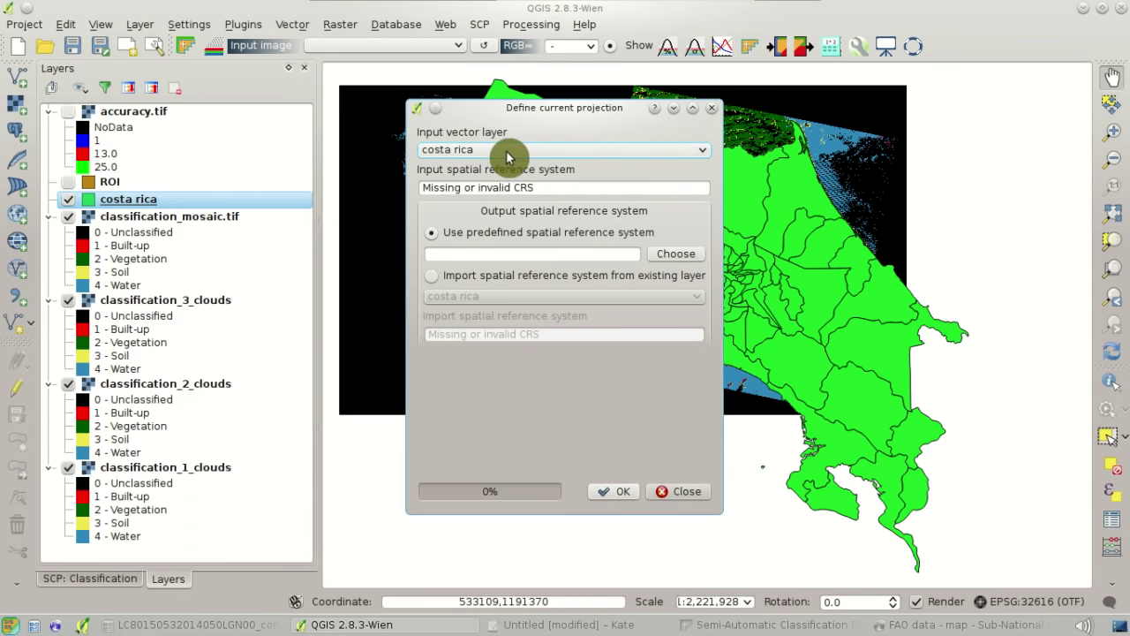
left_click(678, 255)
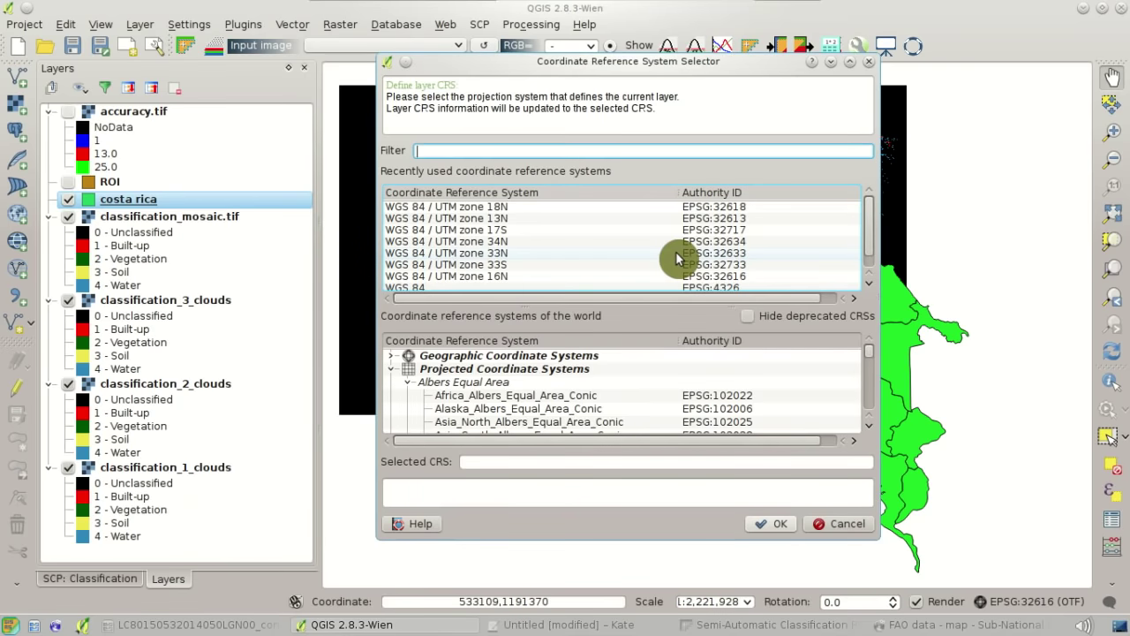
left_click(869, 283)
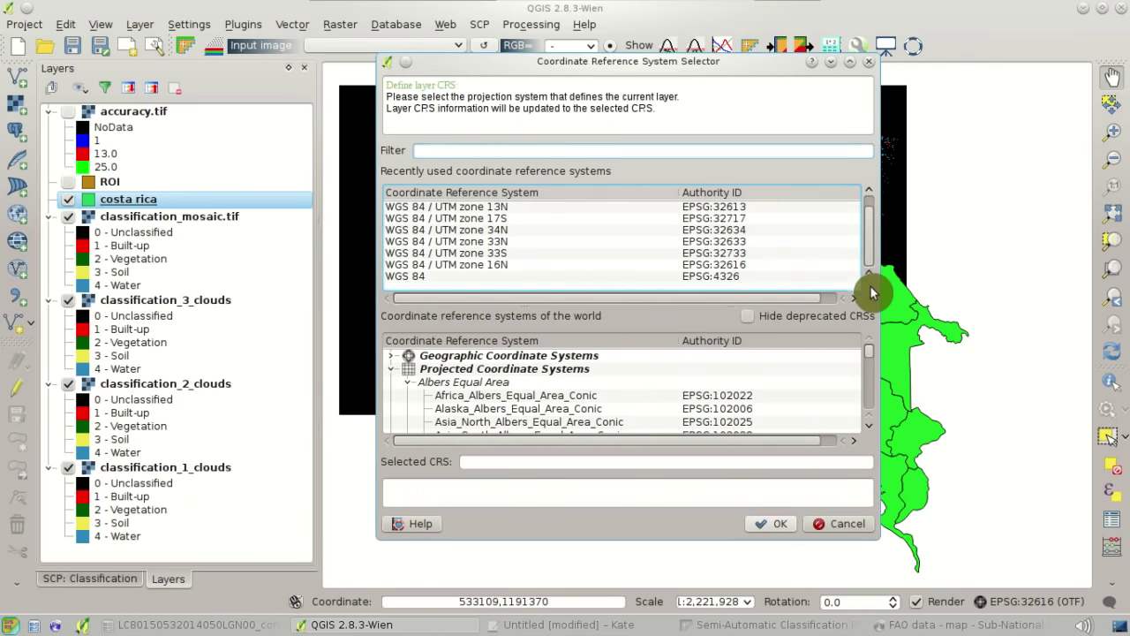
left_click(450, 281)
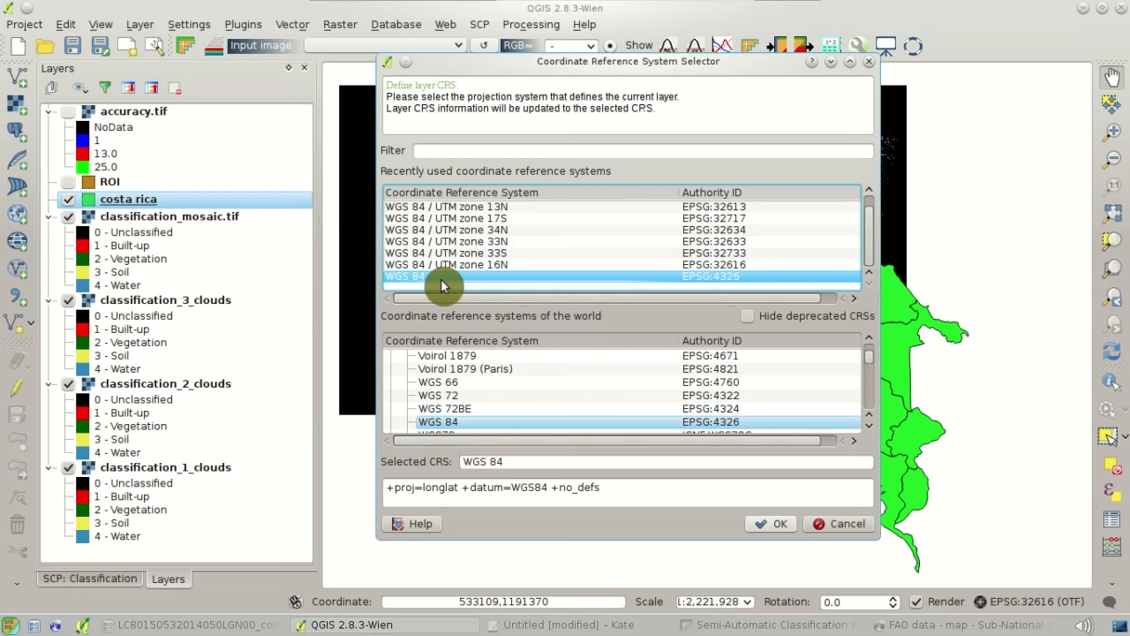
left_click(771, 529)
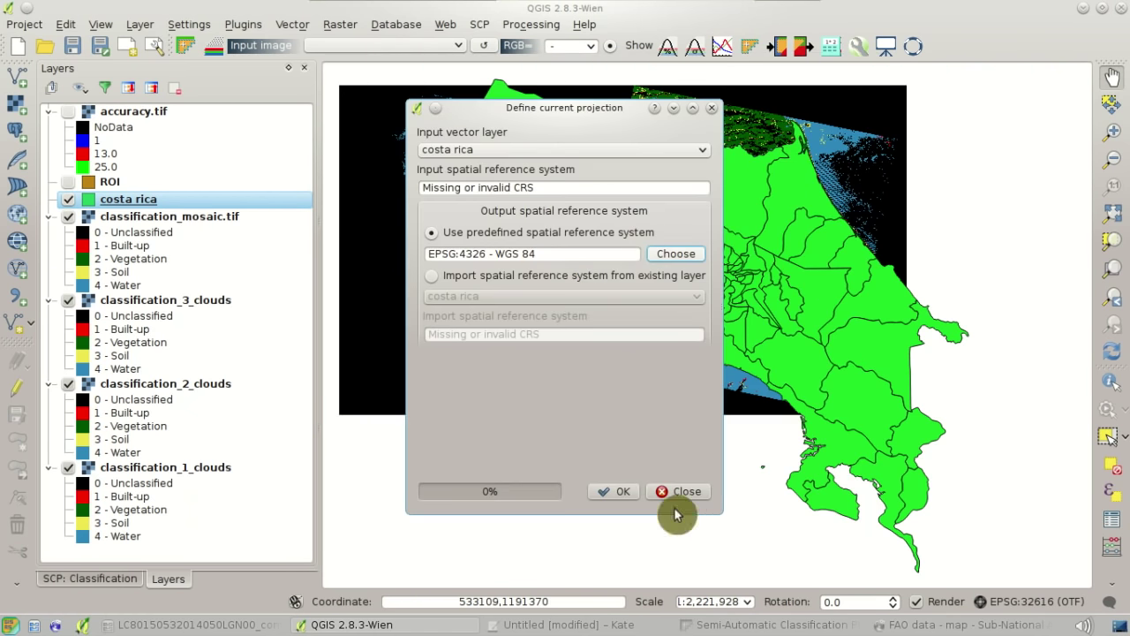
left_click(620, 495)
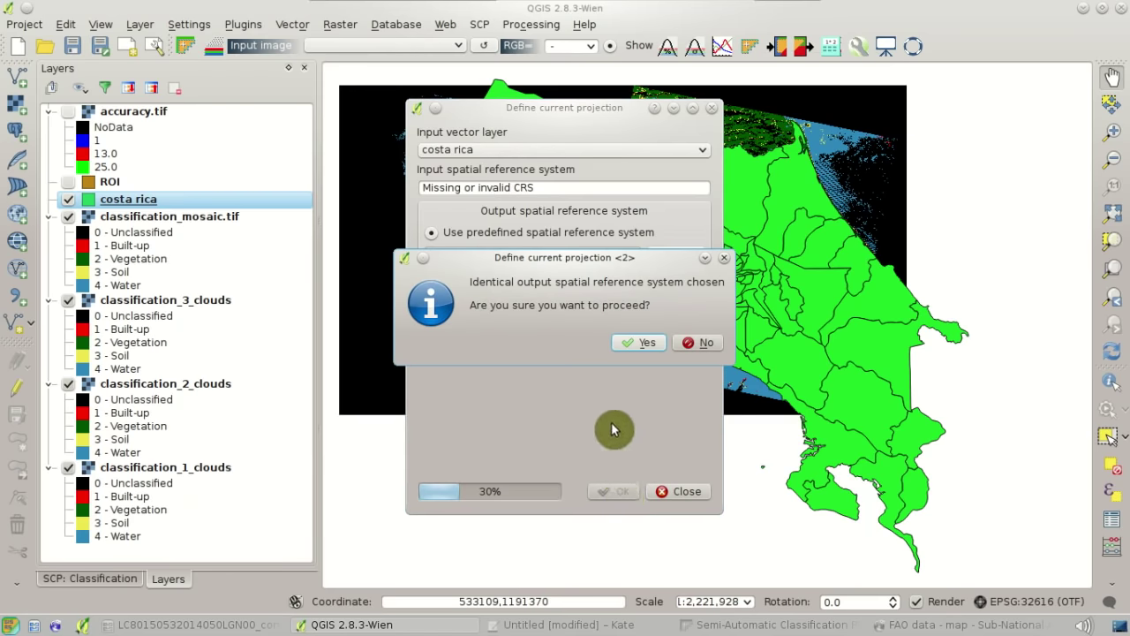
left_click(638, 348)
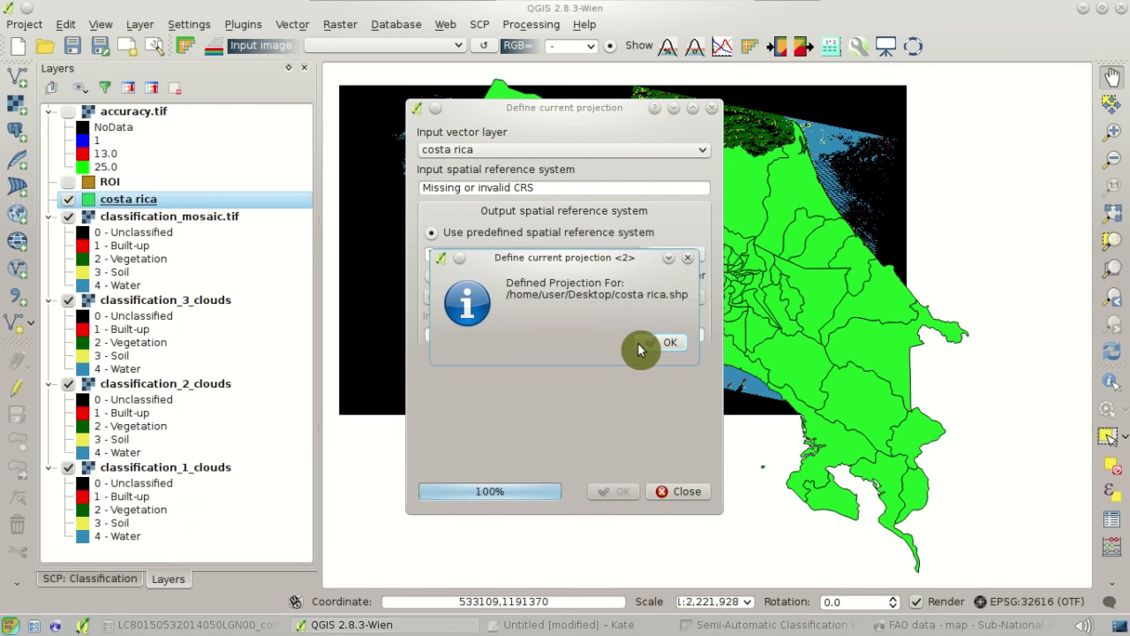
left_click(664, 343)
left_click(676, 492)
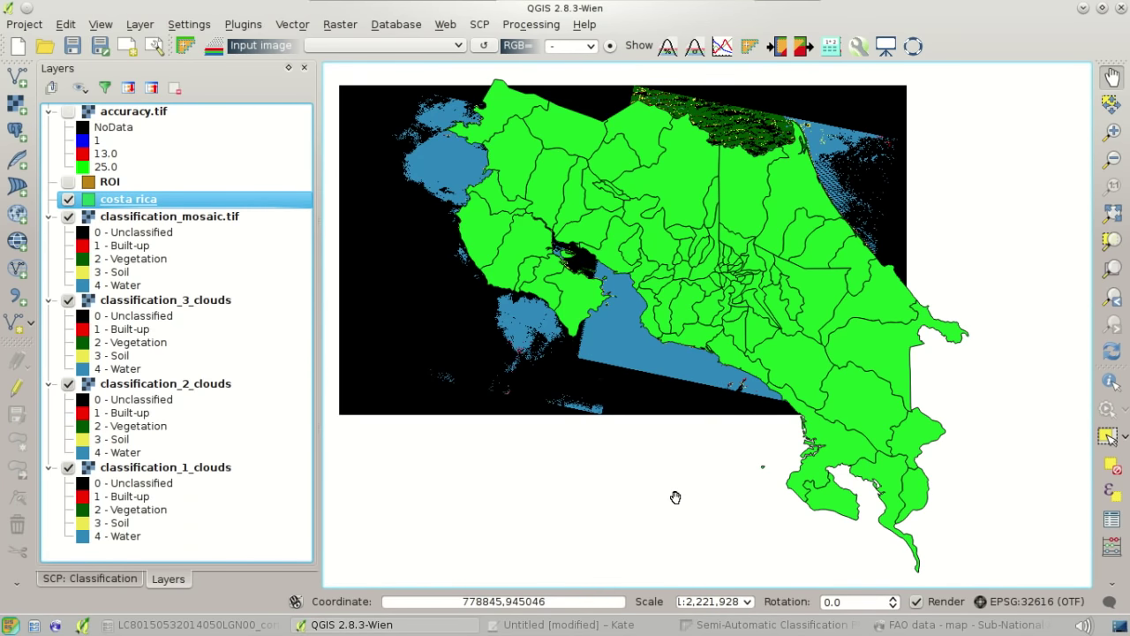
Step: Set up the raster Clipper with classification_mosaic.tif as input and classification_clip.tif on the desktop as the output file
left_click(329, 35)
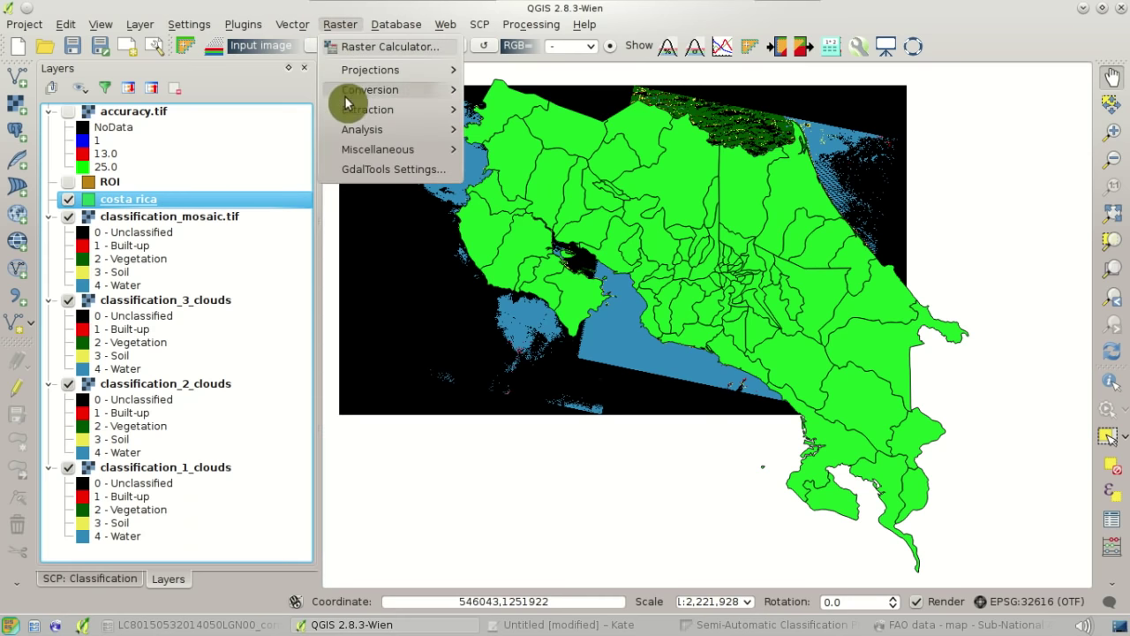
mouse_move(359, 108)
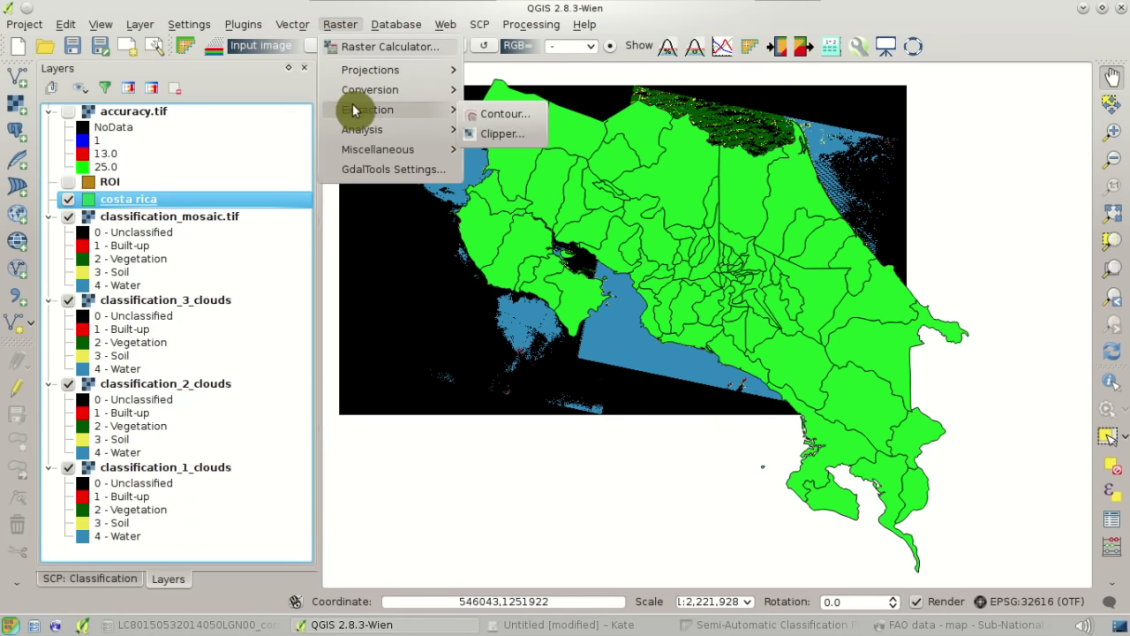
left_click(535, 134)
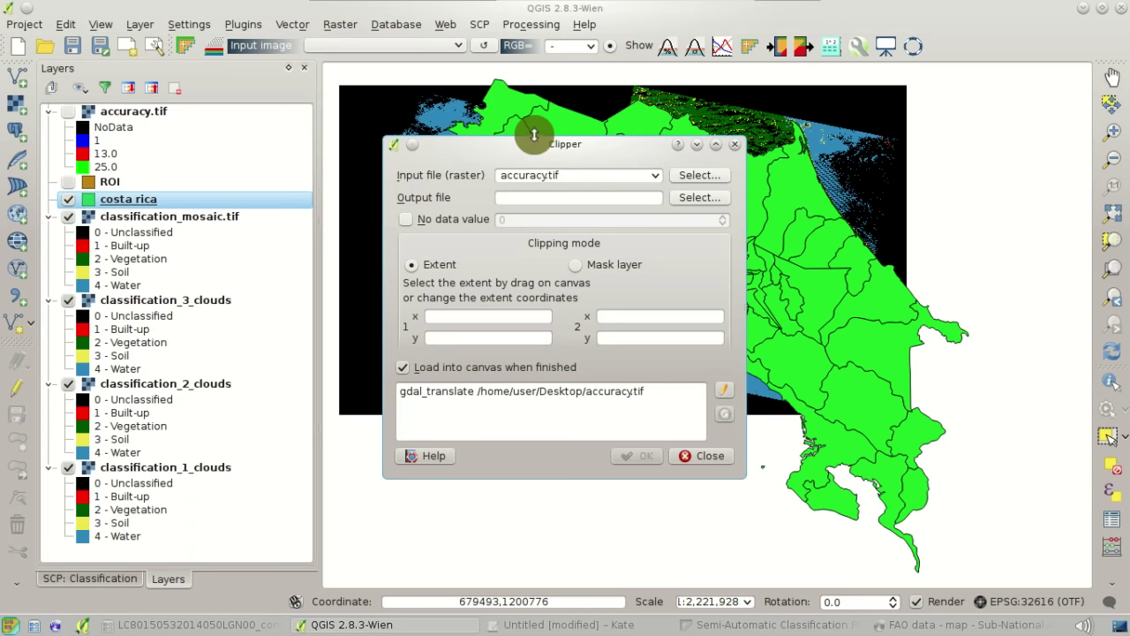
left_click(658, 177)
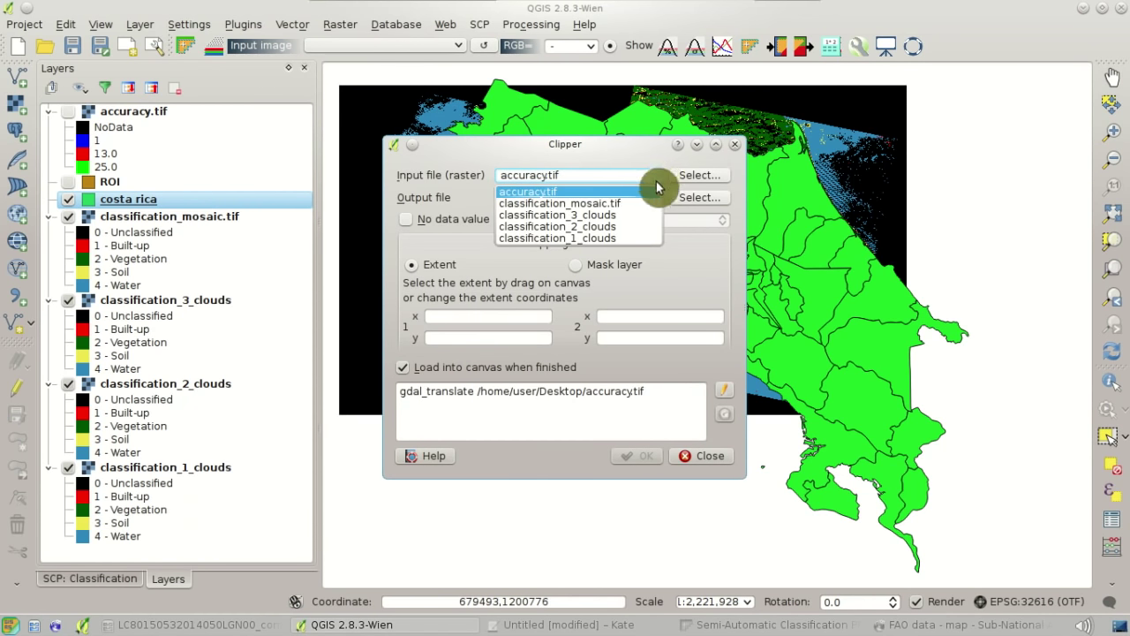
left_click(650, 203)
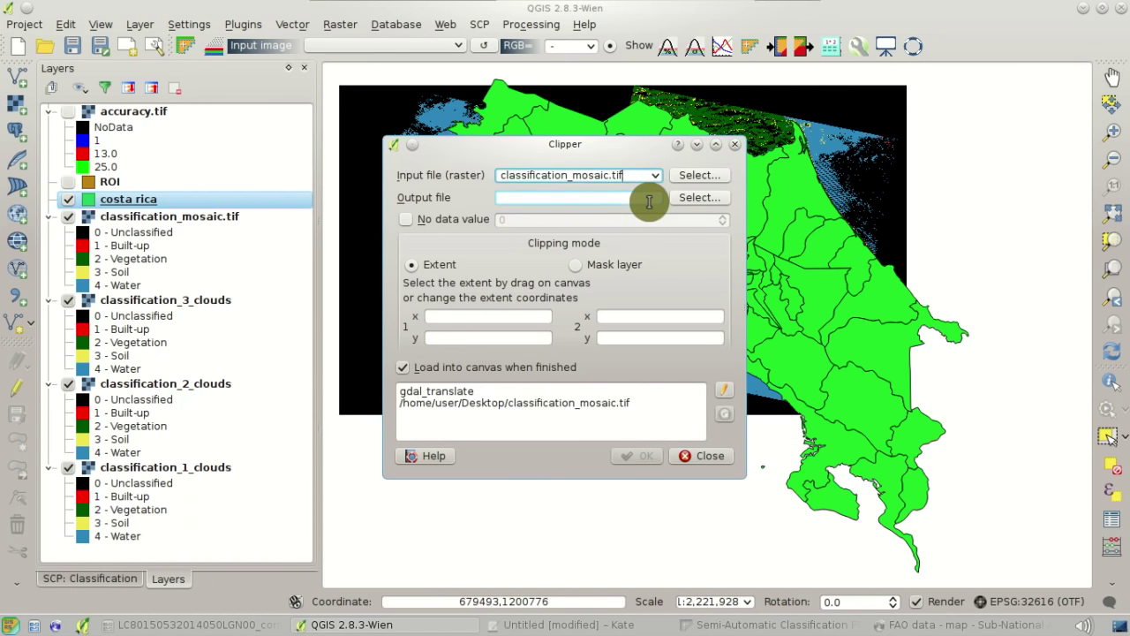
left_click(697, 201)
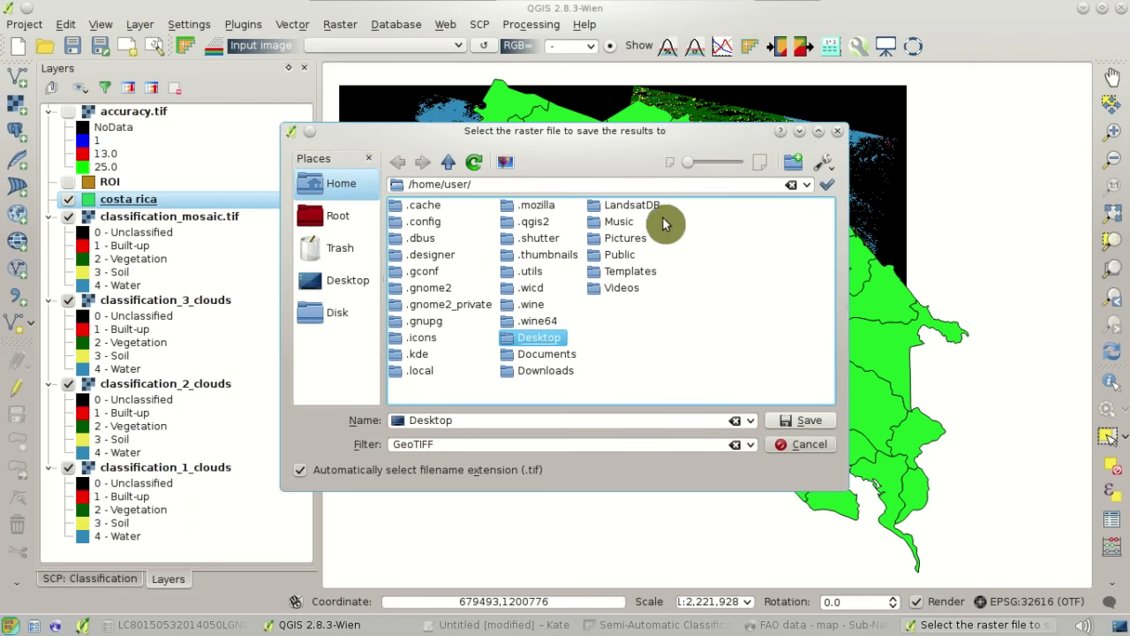
left_click_drag(455, 420, 371, 418)
type("classifica")
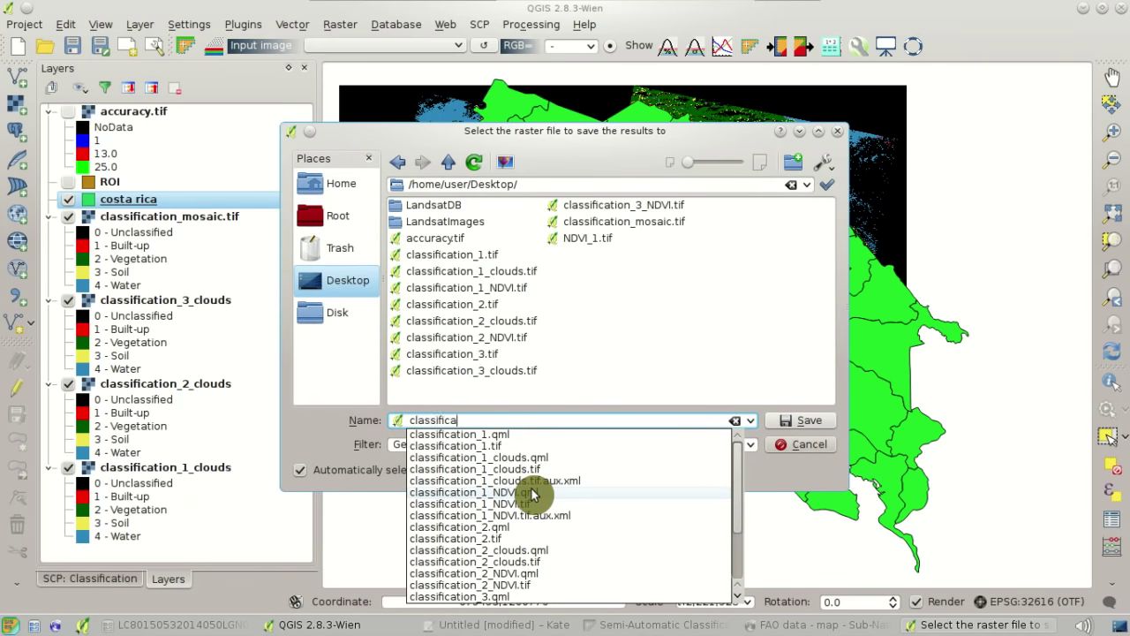
type("tion_clip")
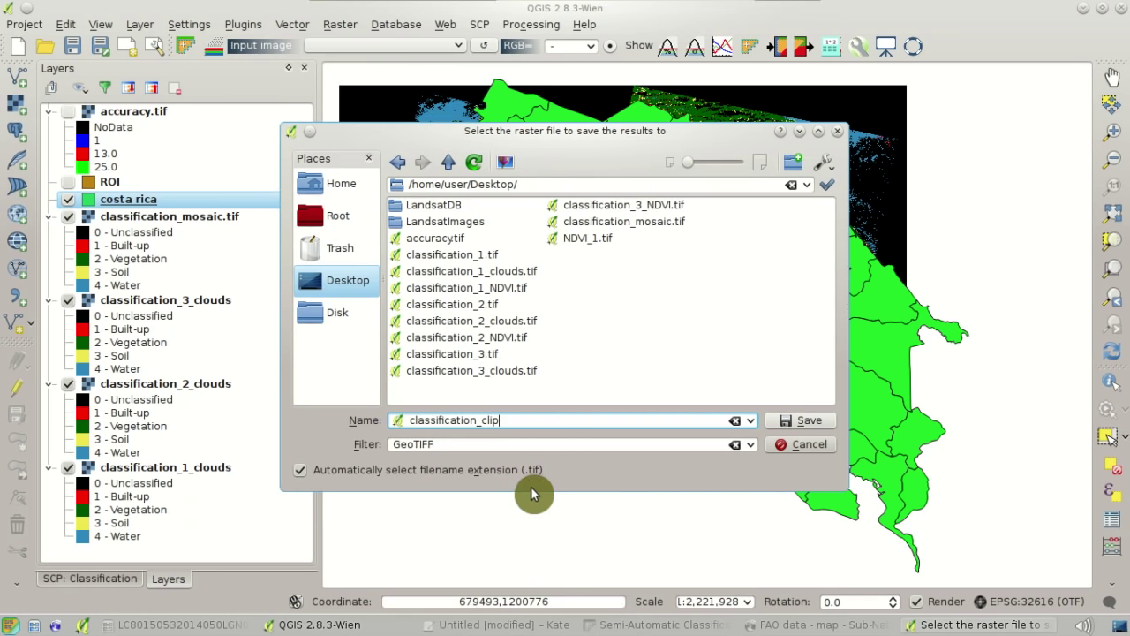
type(".tif")
left_click(802, 429)
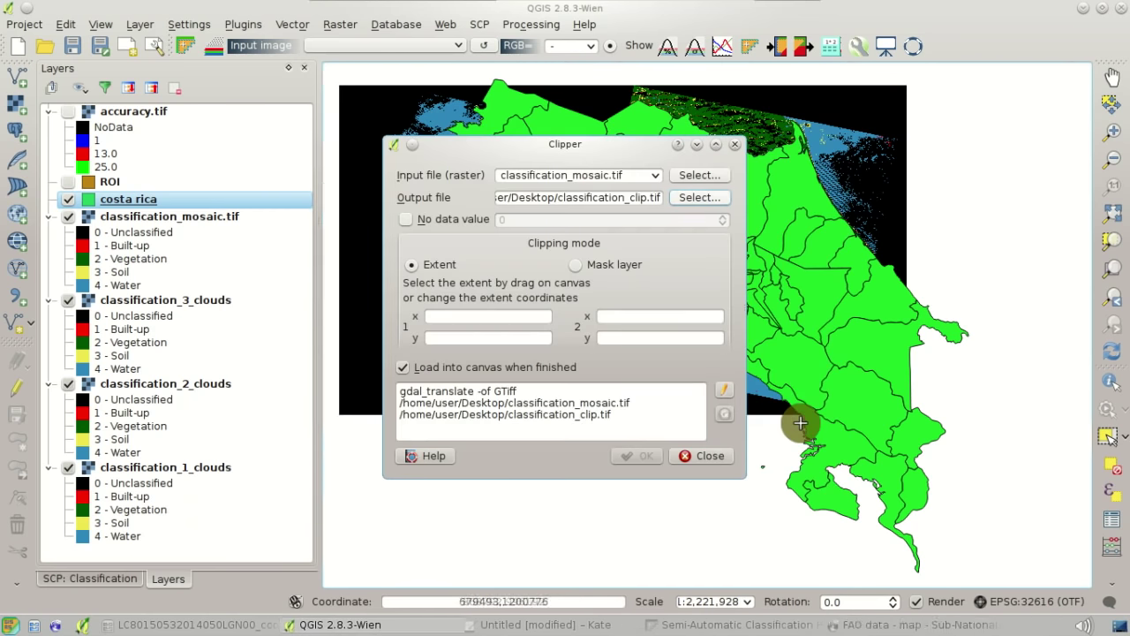
Step: Clip the classification mosaic using costa rica as the mask layer, with a no data value of 0
left_click(591, 270)
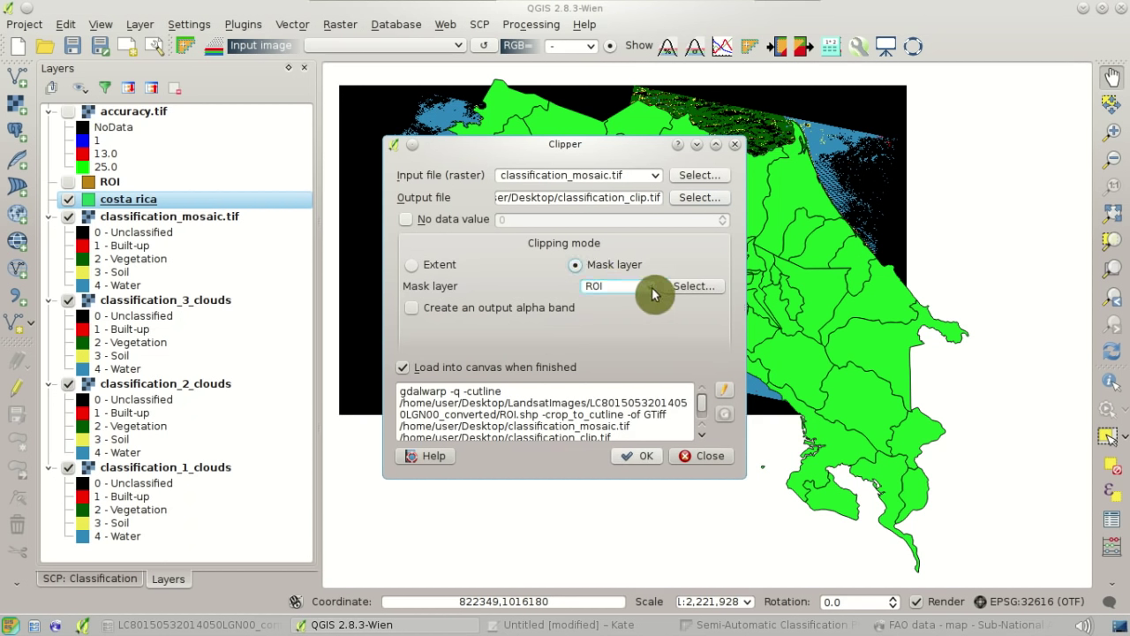
left_click(654, 295)
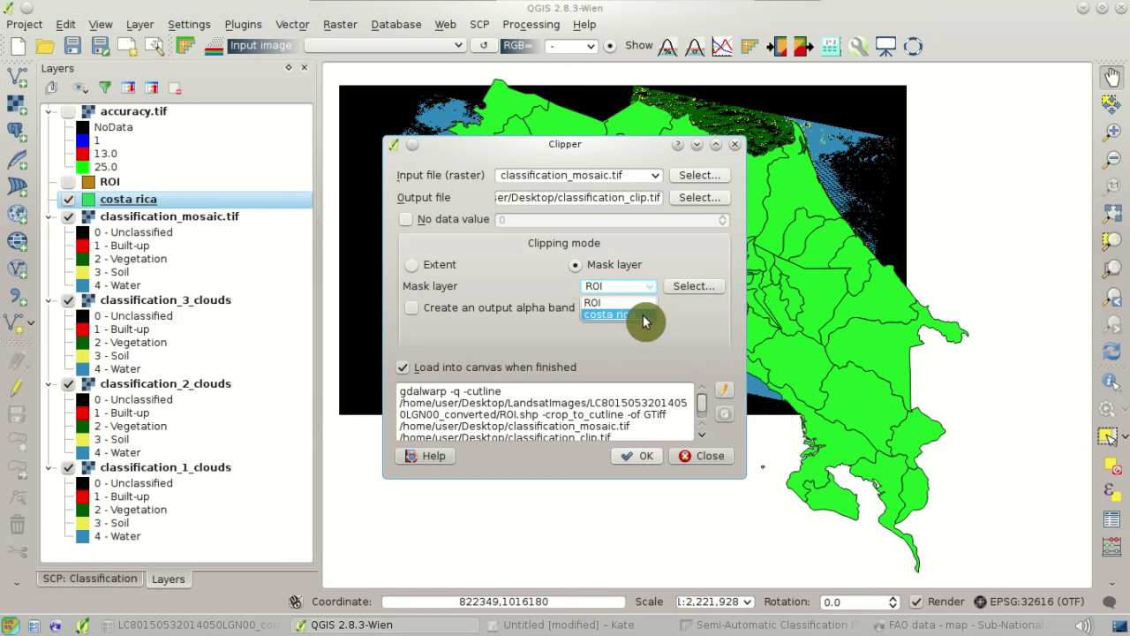
left_click(644, 321)
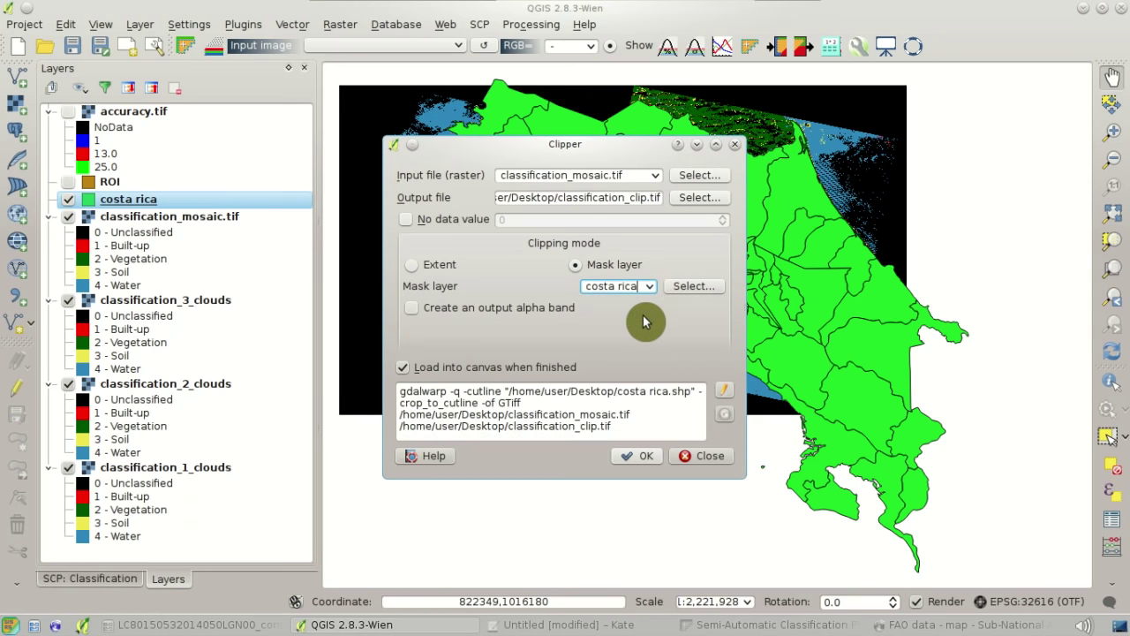
left_click(473, 227)
left_click(528, 221)
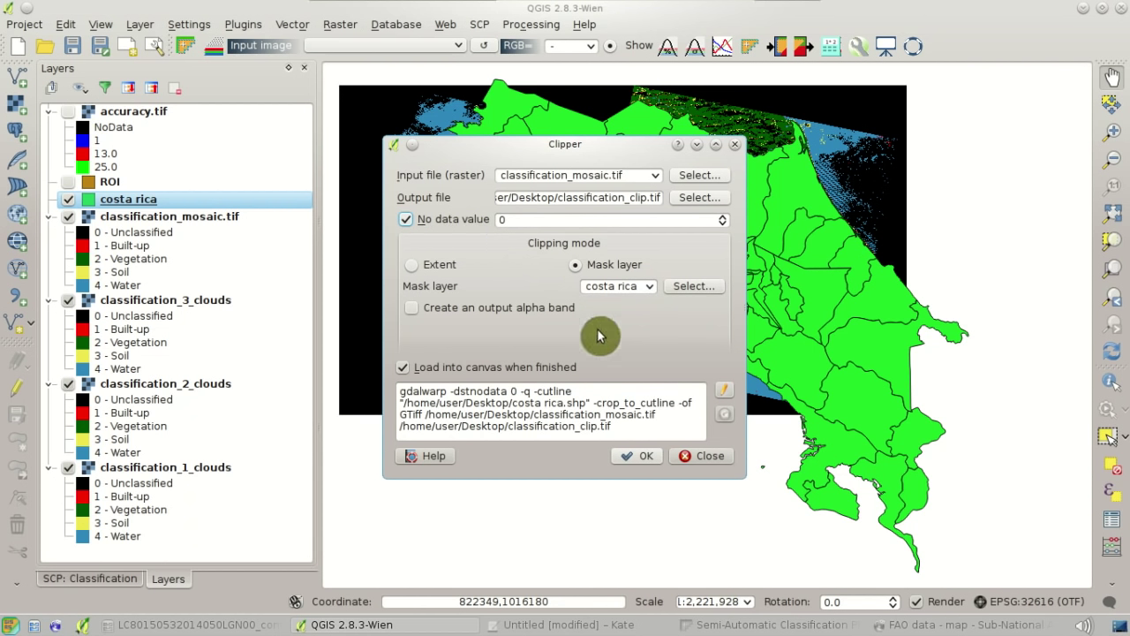
left_click(642, 457)
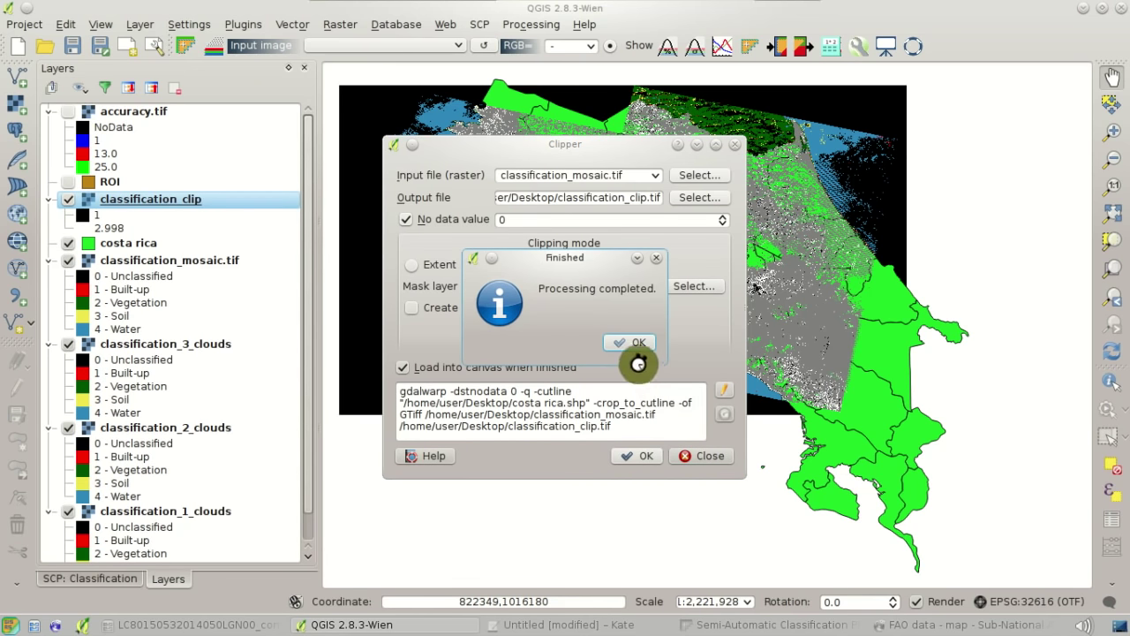
left_click(631, 345)
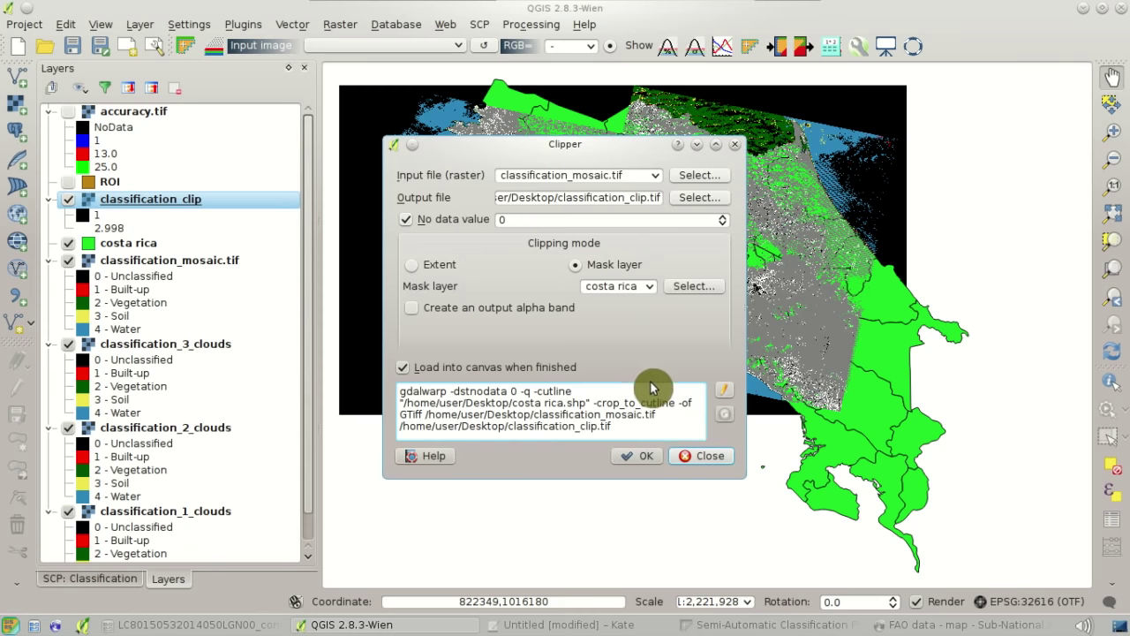
left_click(707, 456)
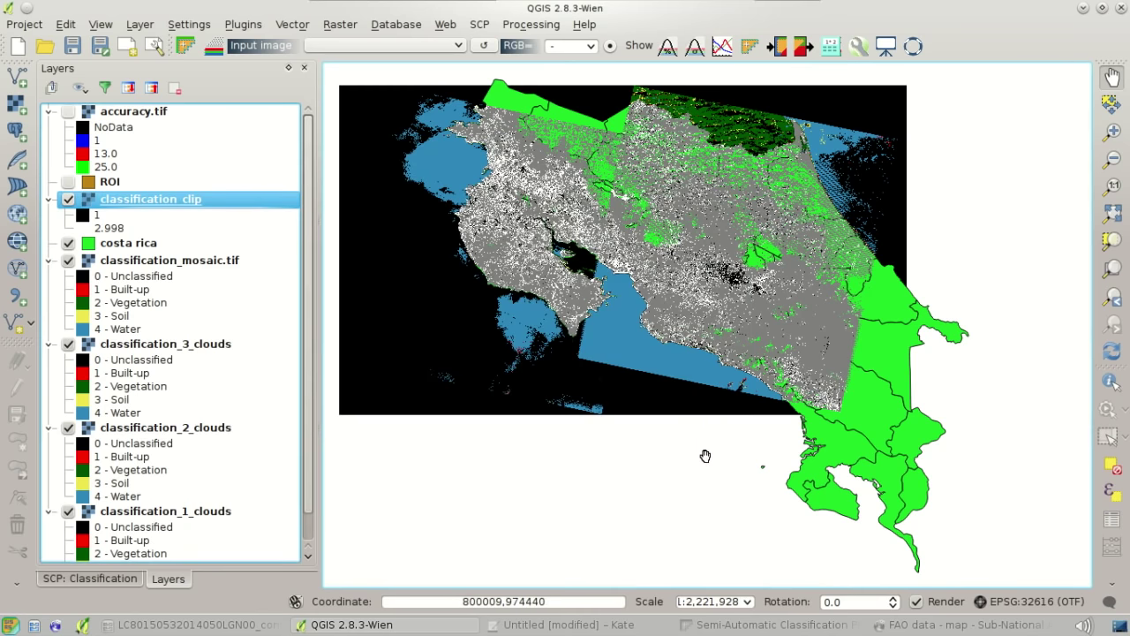
Step: Copy the style of classification_mosaic.tif and paste it onto the classification_clip layer
right_click(244, 261)
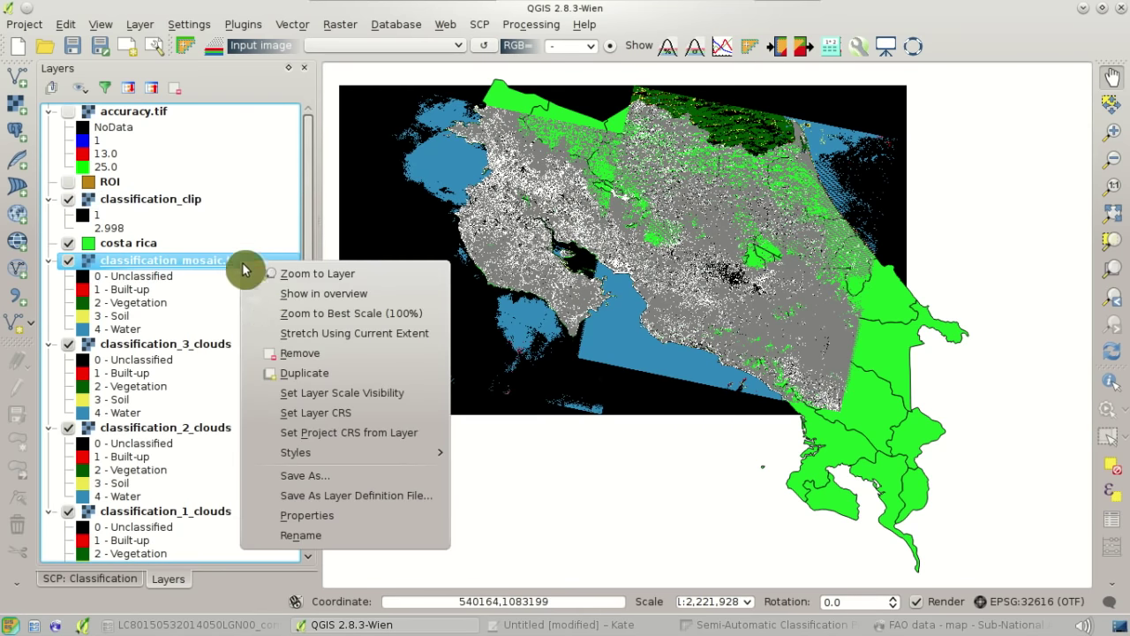
mouse_move(367, 460)
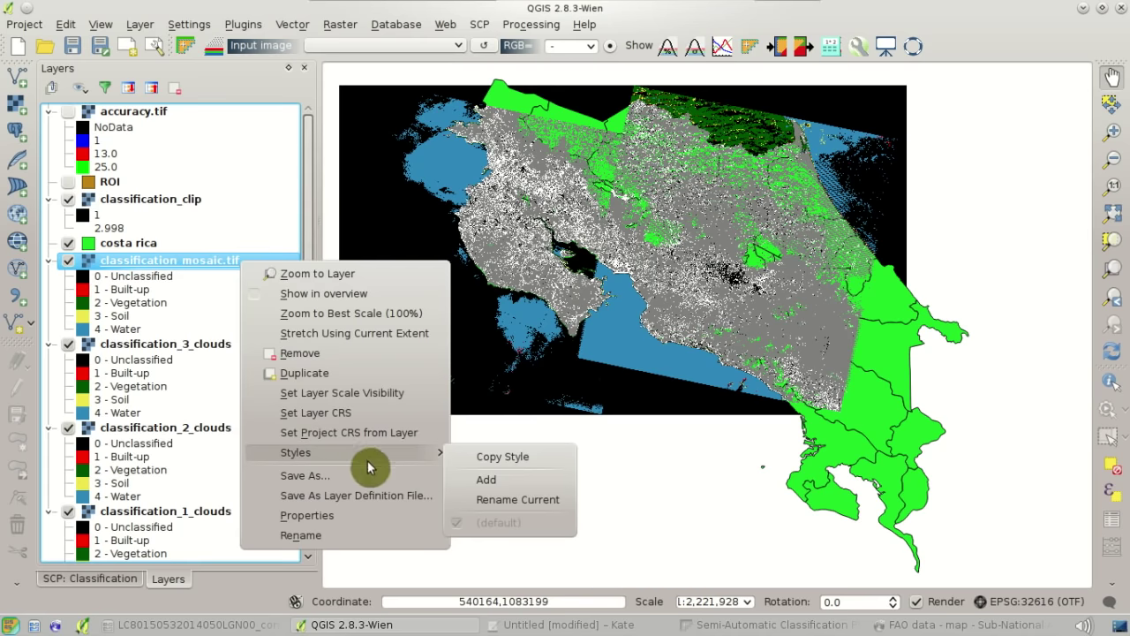
left_click(481, 456)
right_click(181, 203)
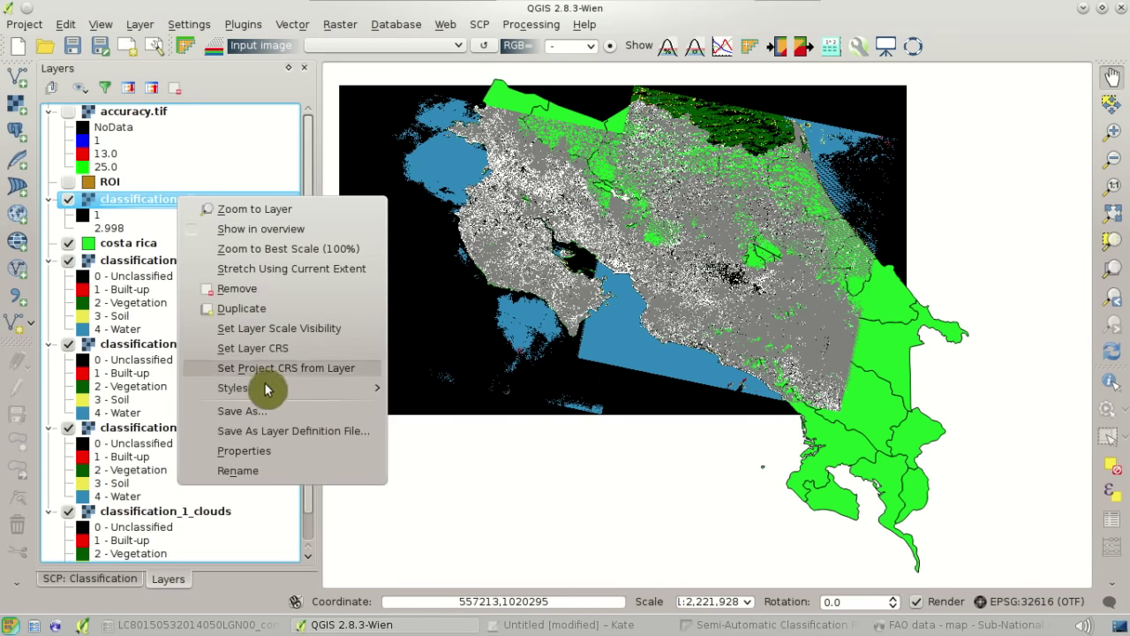
mouse_move(327, 389)
left_click(420, 408)
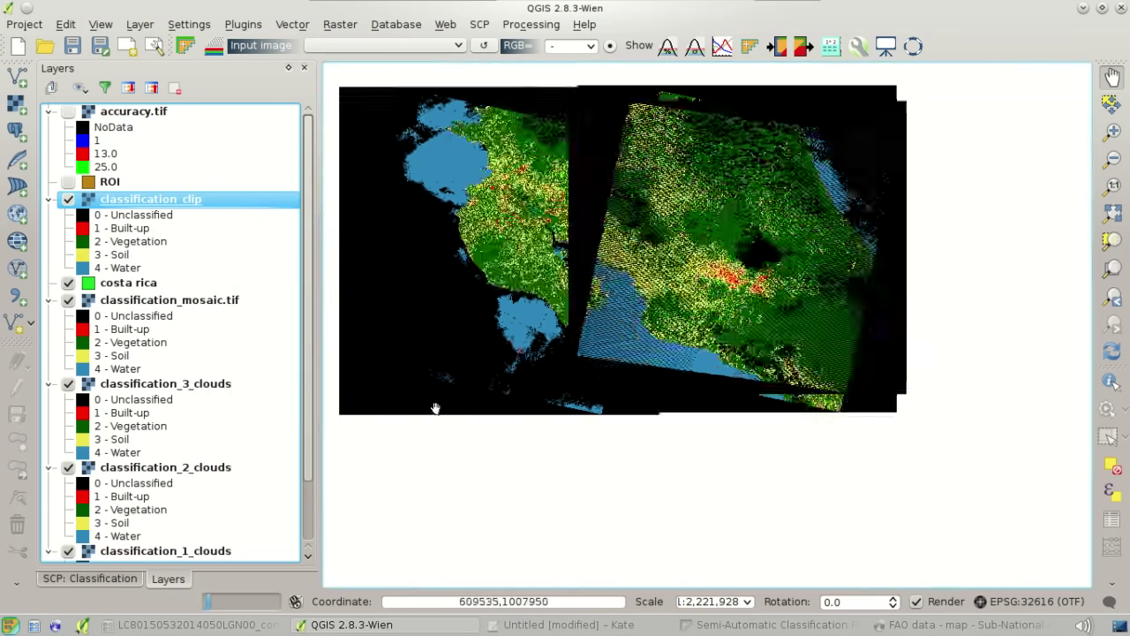
Step: Hide all layers and show only classification_clip in the map
left_click(80, 88)
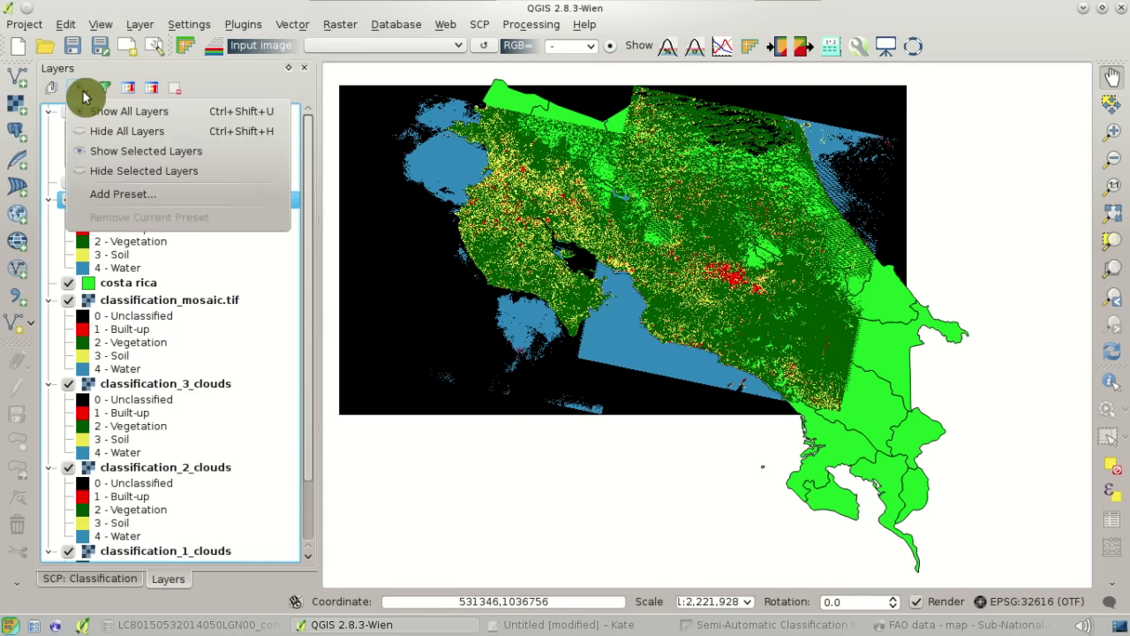
left_click(113, 131)
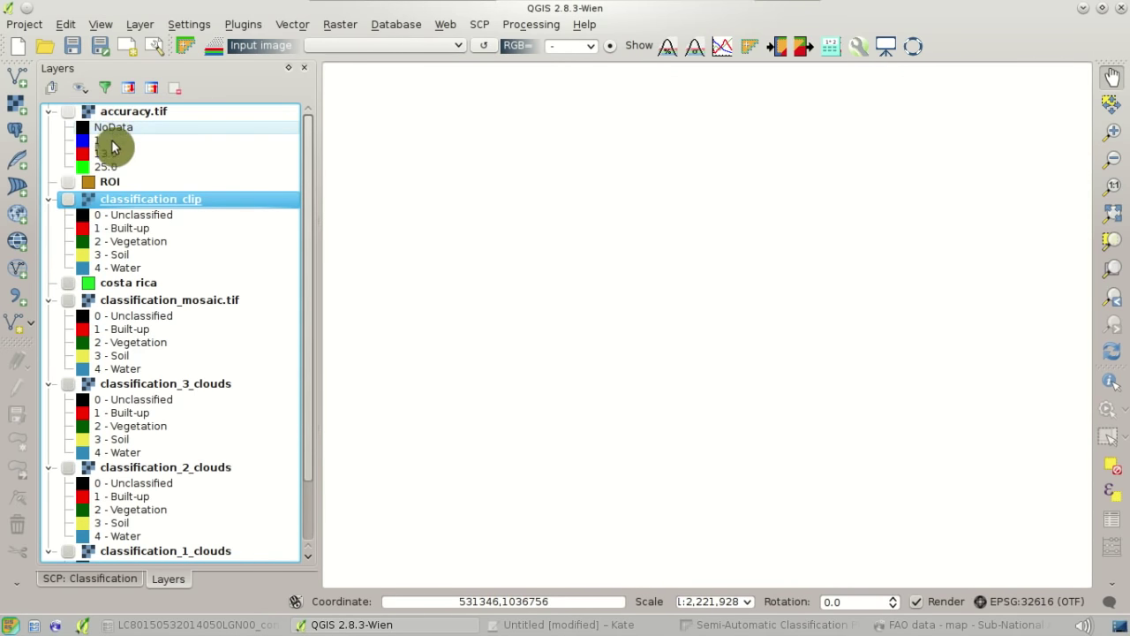
left_click(68, 200)
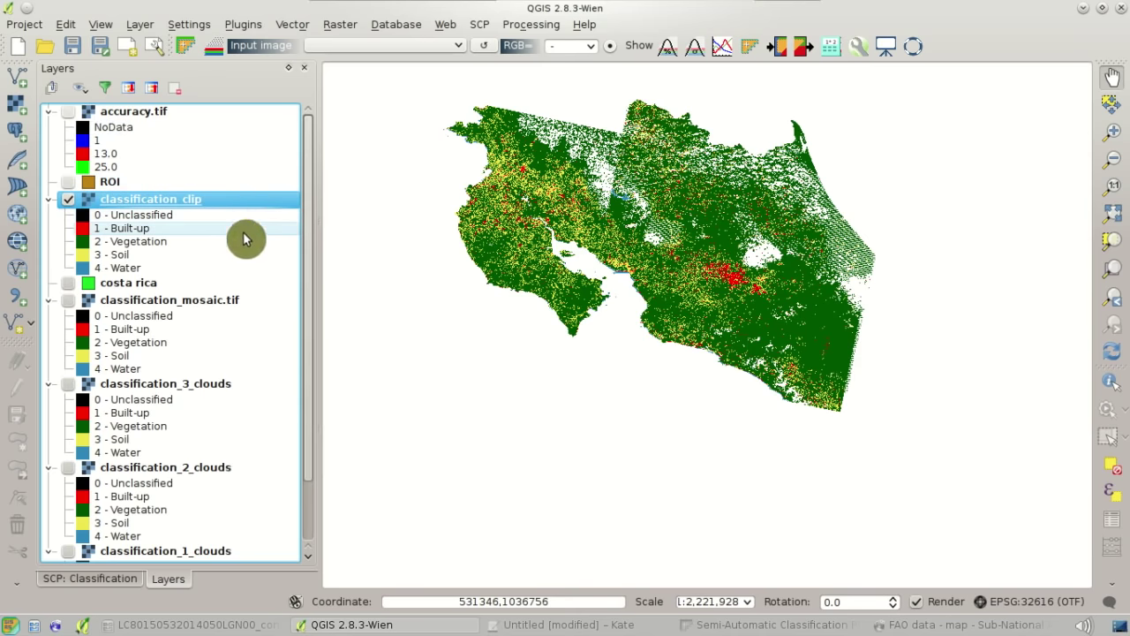
right_click(225, 204)
left_click(242, 211)
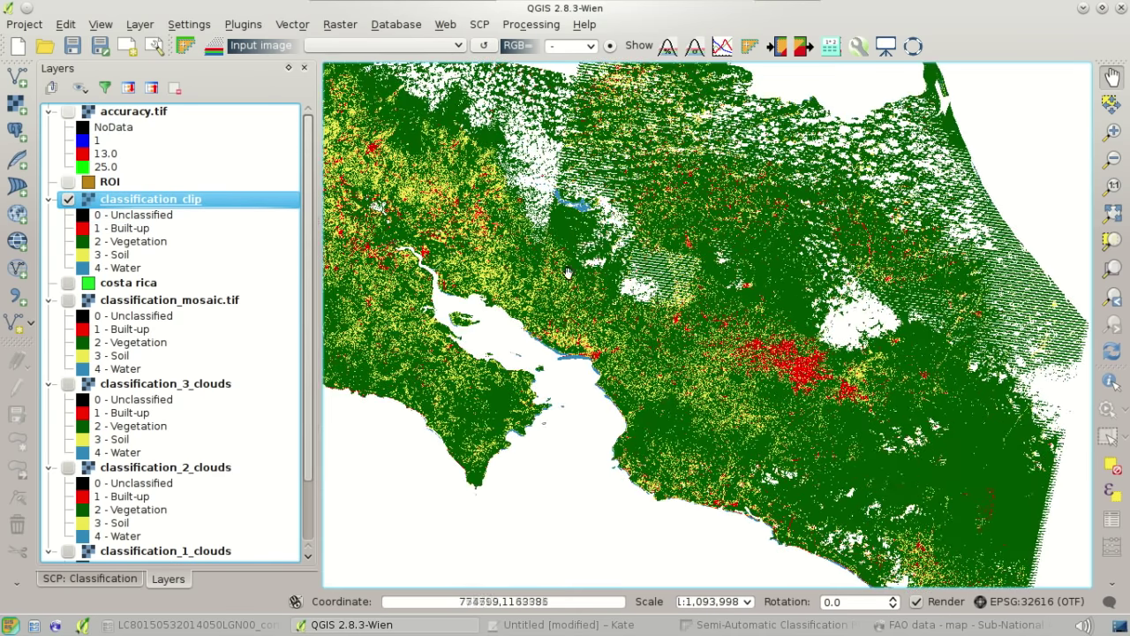
Step: Examine the clipped classification around the map and fit the view to the full extent of classification_clip
scroll(568, 272, "up", 1)
left_click_drag(572, 288, 776, 382)
left_click_drag(771, 239, 597, 230)
left_click_drag(790, 387, 629, 277)
right_click(254, 204)
left_click(282, 215)
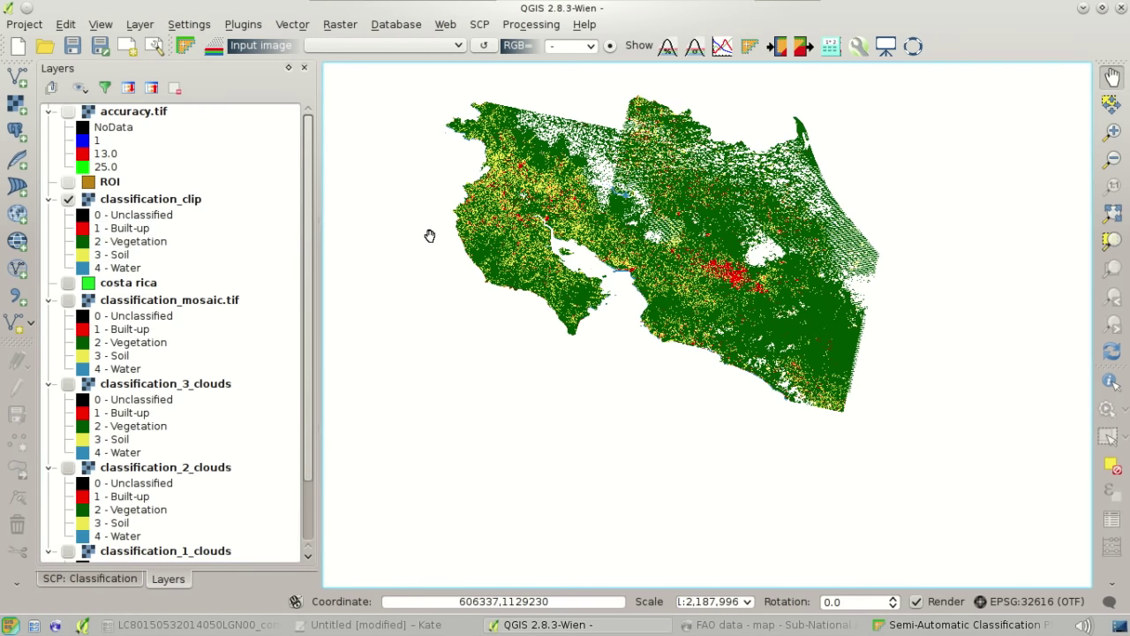
Step: Set up a classification report with the refreshed layer list, classification_clip as the classification and NoData value 0 in use
left_click(480, 25)
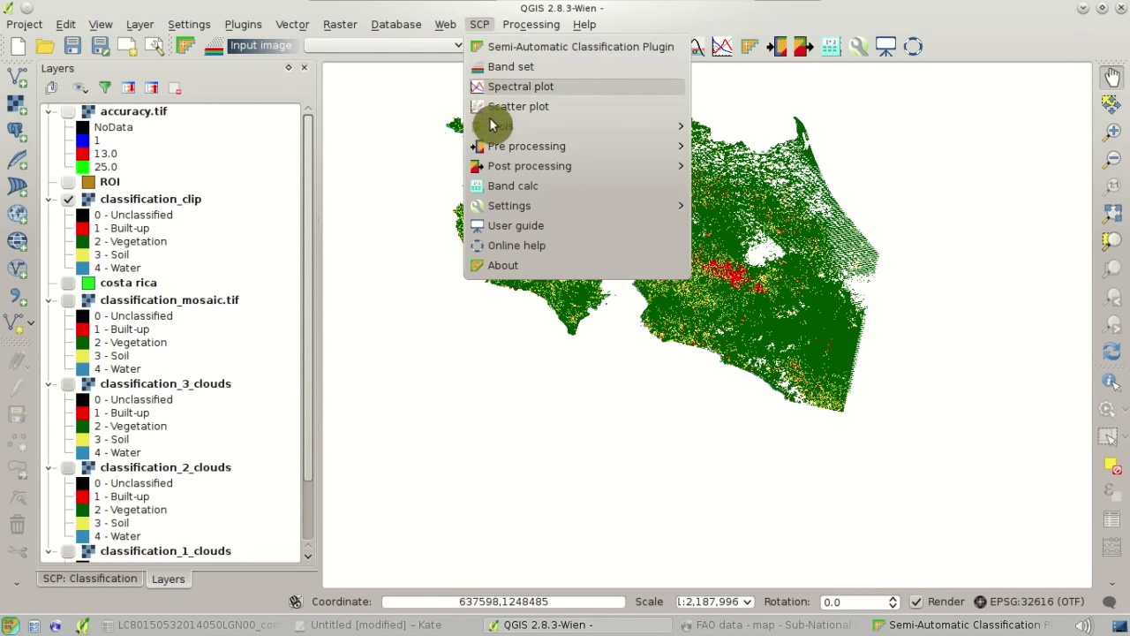
mouse_move(561, 168)
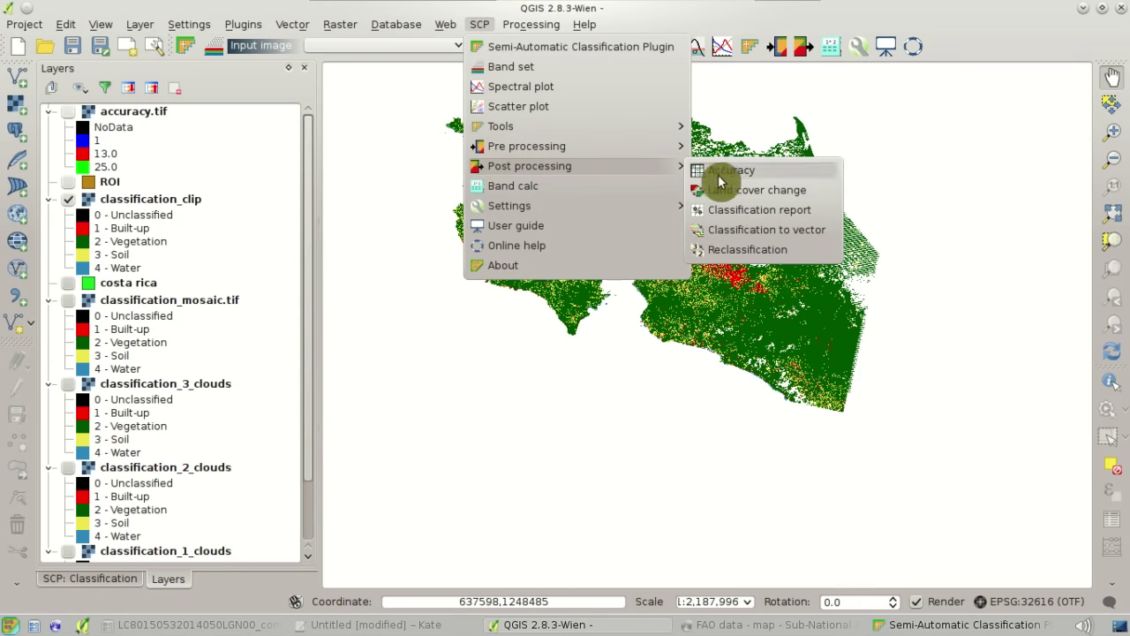
left_click(821, 215)
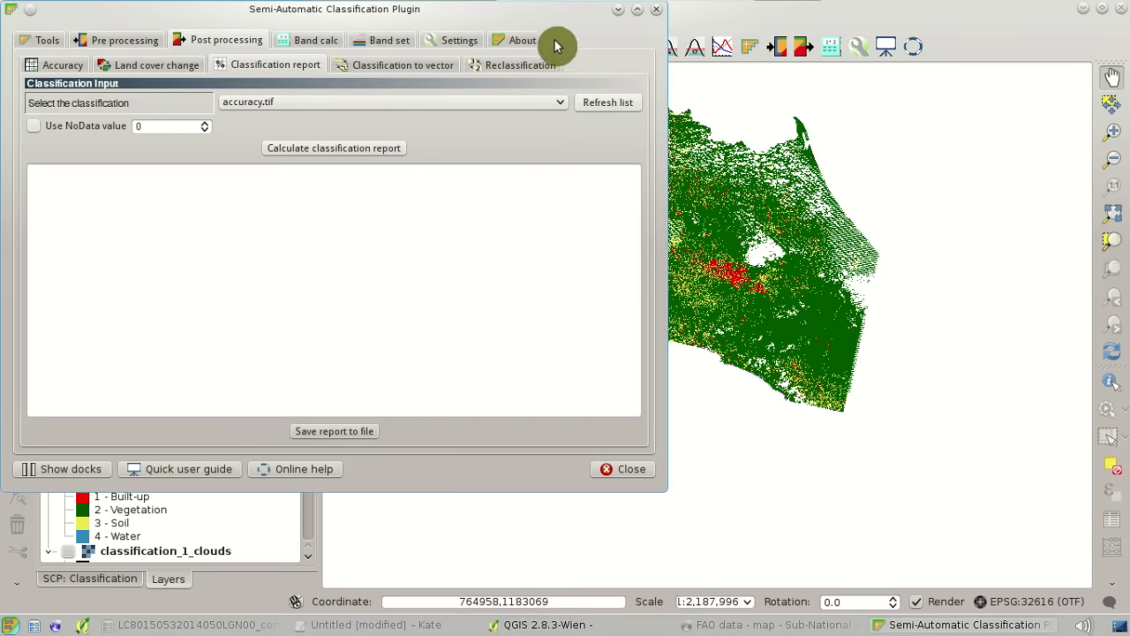
left_click_drag(535, 20, 809, 131)
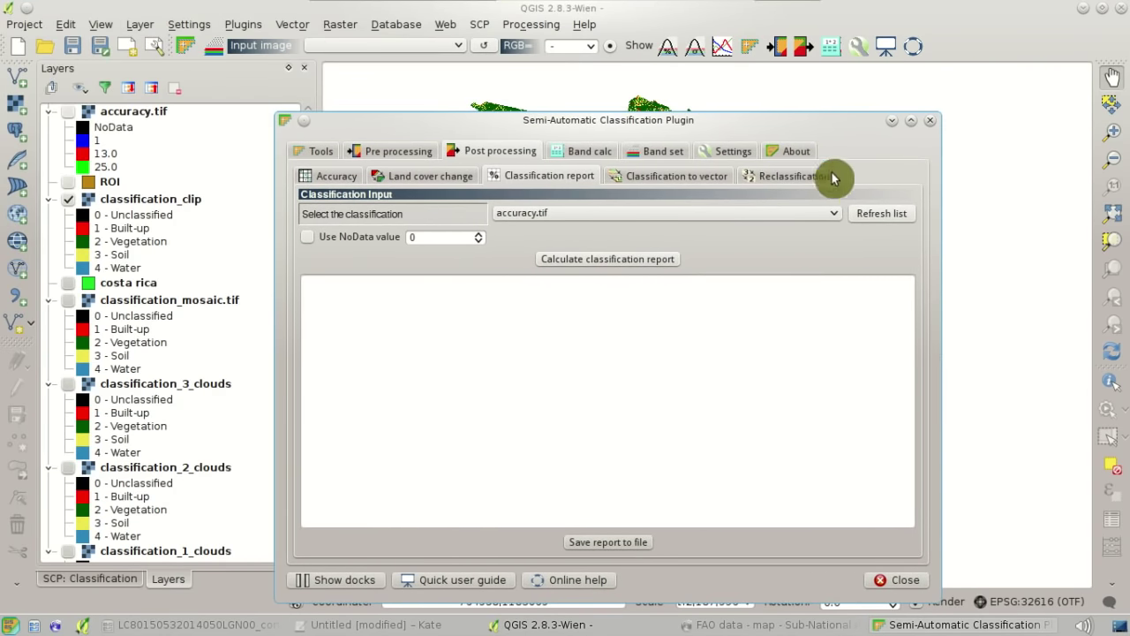
left_click(887, 217)
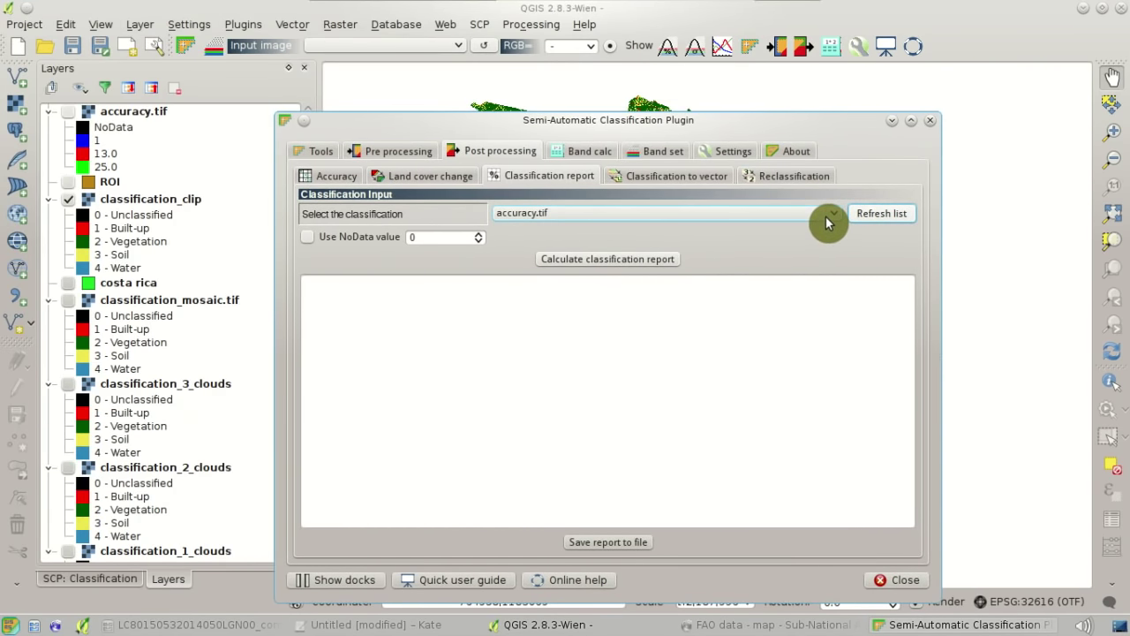
left_click(827, 217)
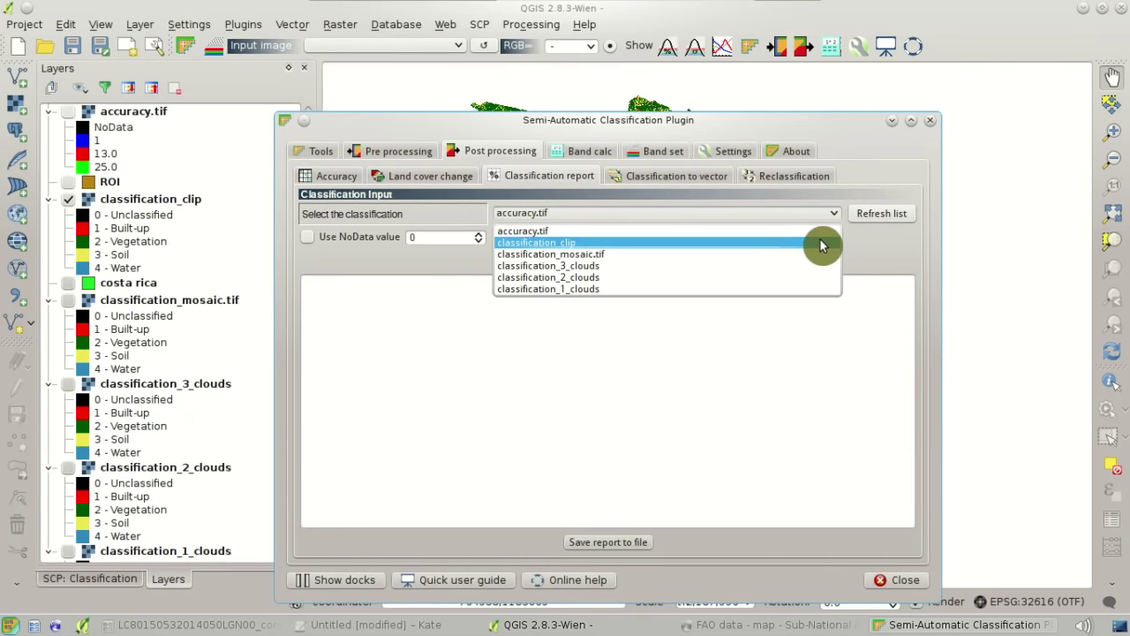
left_click(820, 240)
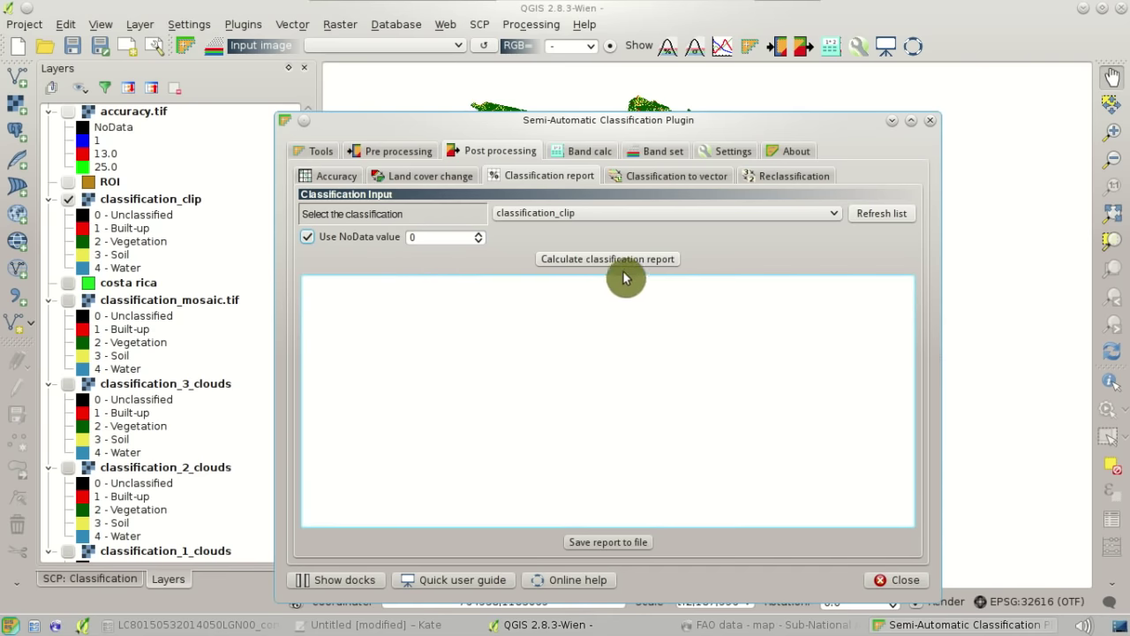
Step: Calculate the classification report and review the pixel sum, percentage and area of each class
left_click(665, 265)
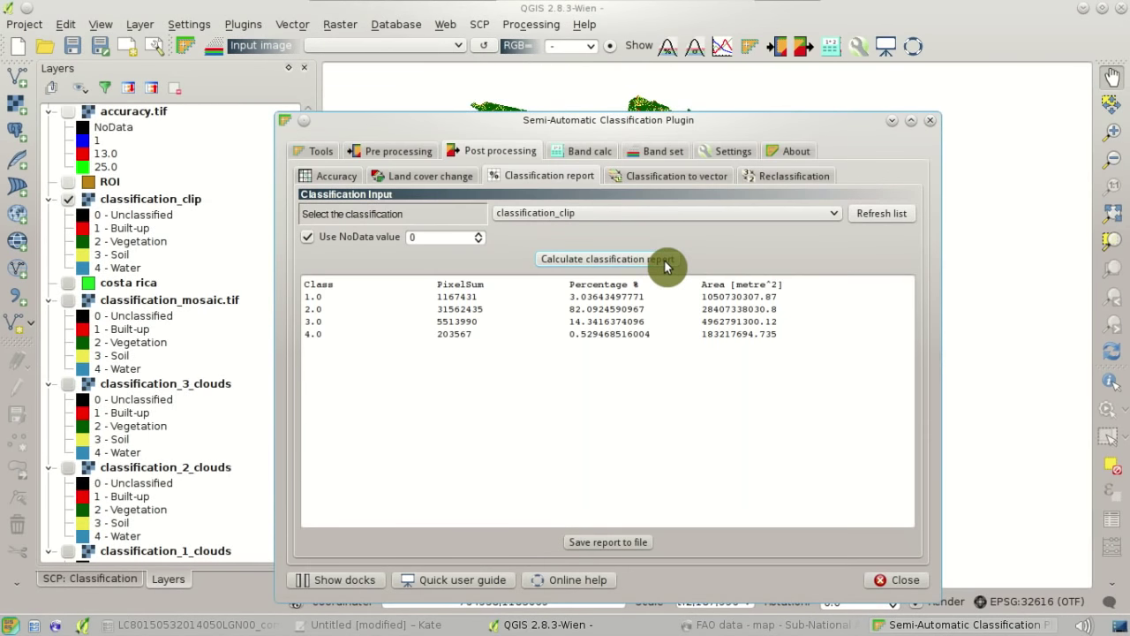
left_click_drag(781, 335, 320, 295)
left_click(371, 351)
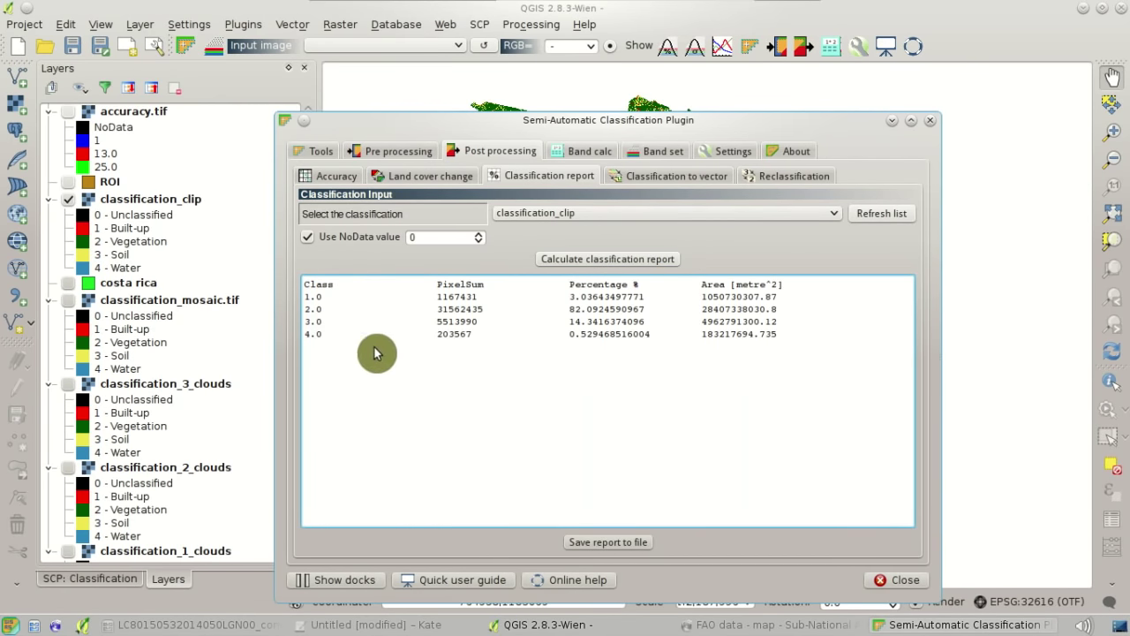